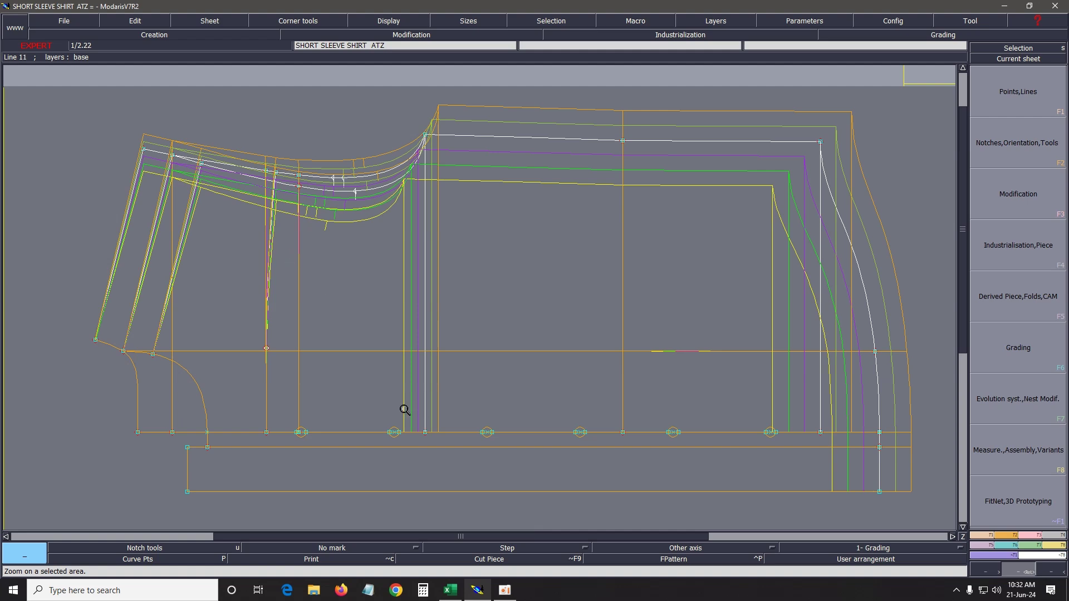
Switch to the Excel size chart and fill the BACK YOKE LENGTH FROM CENTER NECK row with yellow.
click(450, 590)
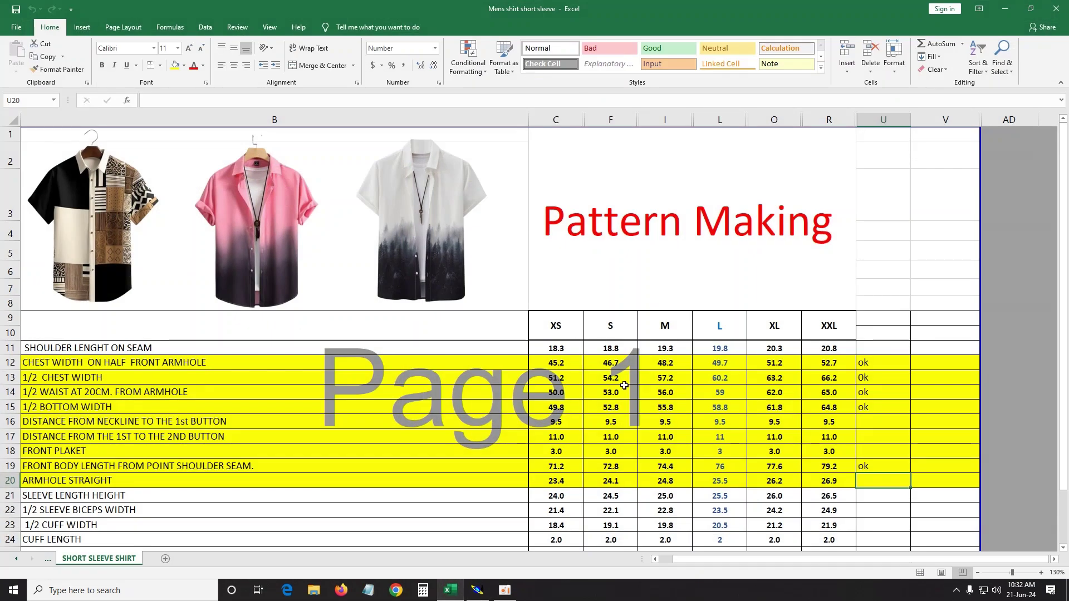
scroll(624, 385, down, 1)
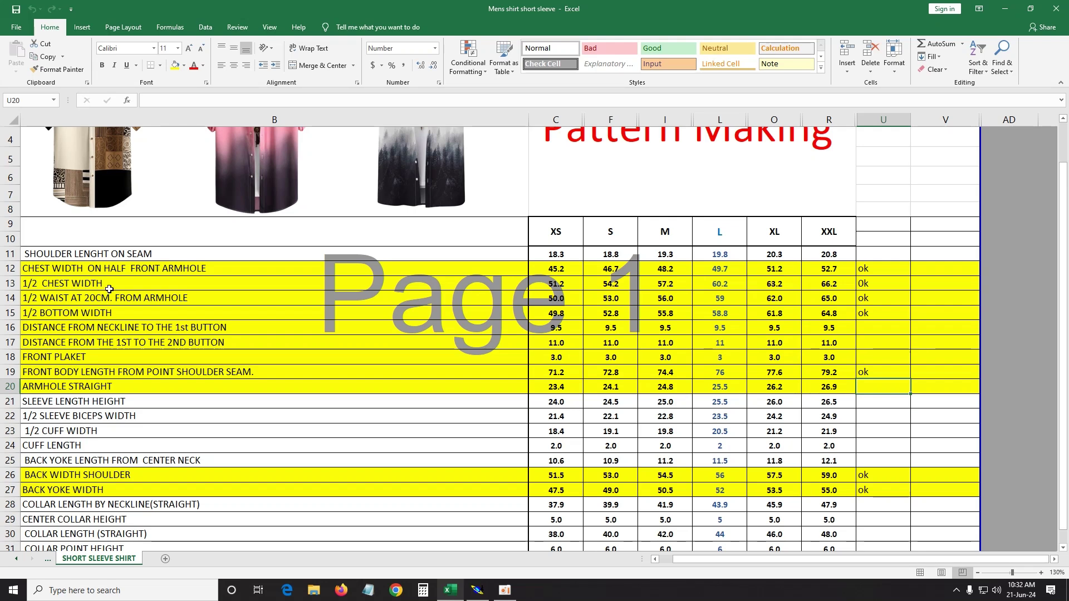
click(194, 270)
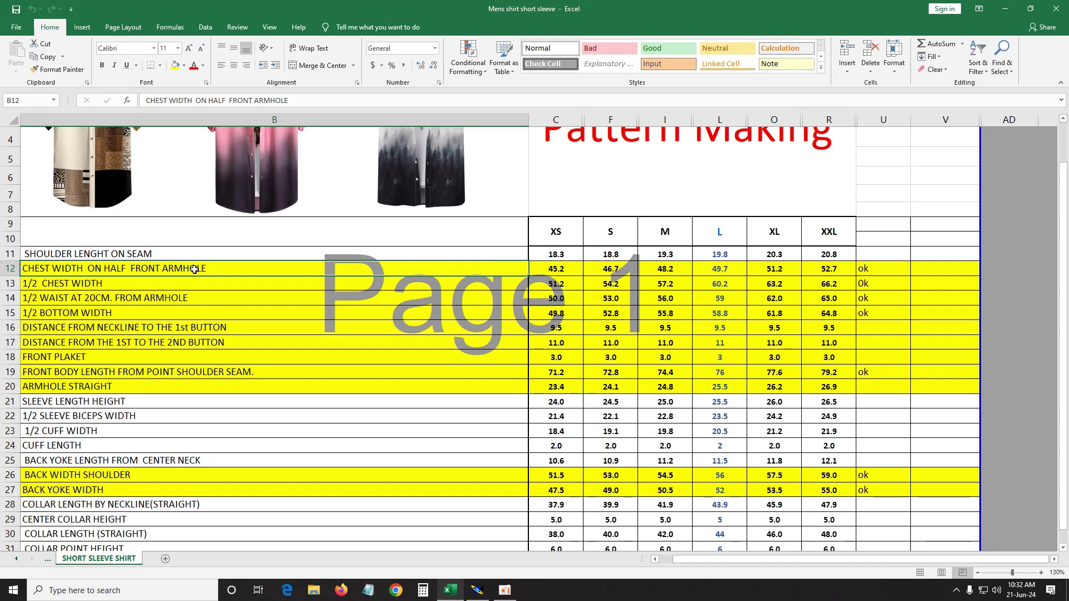
scroll(374, 378, down, 2)
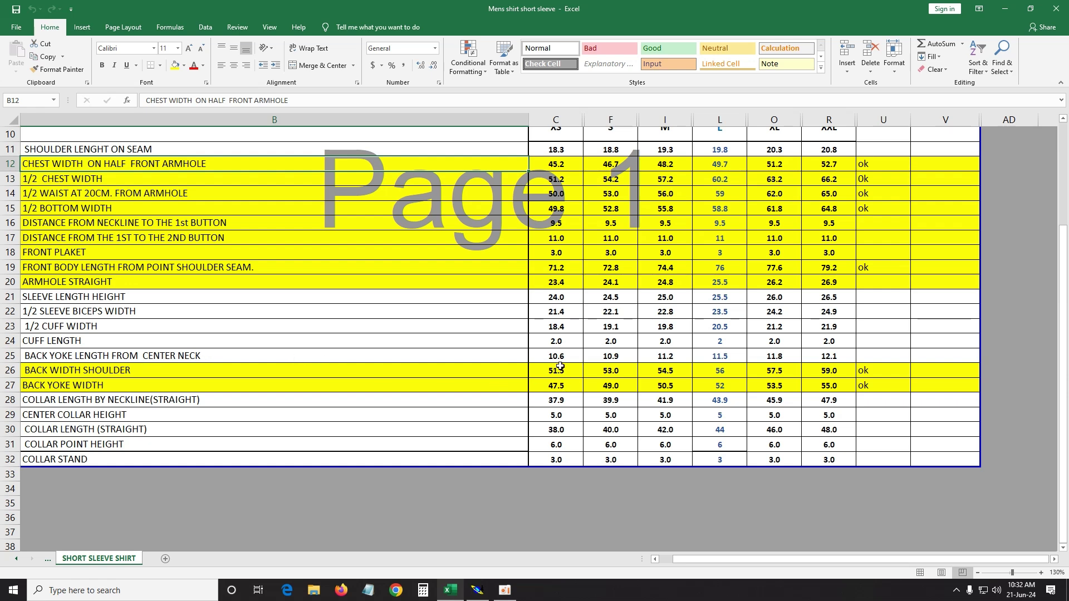
click(641, 357)
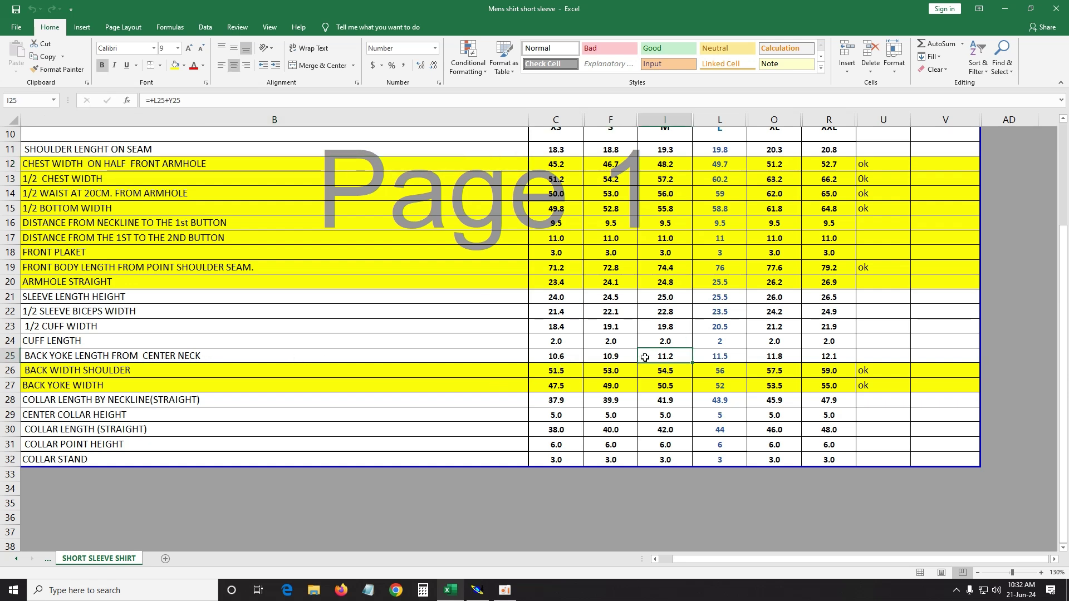
click(610, 360)
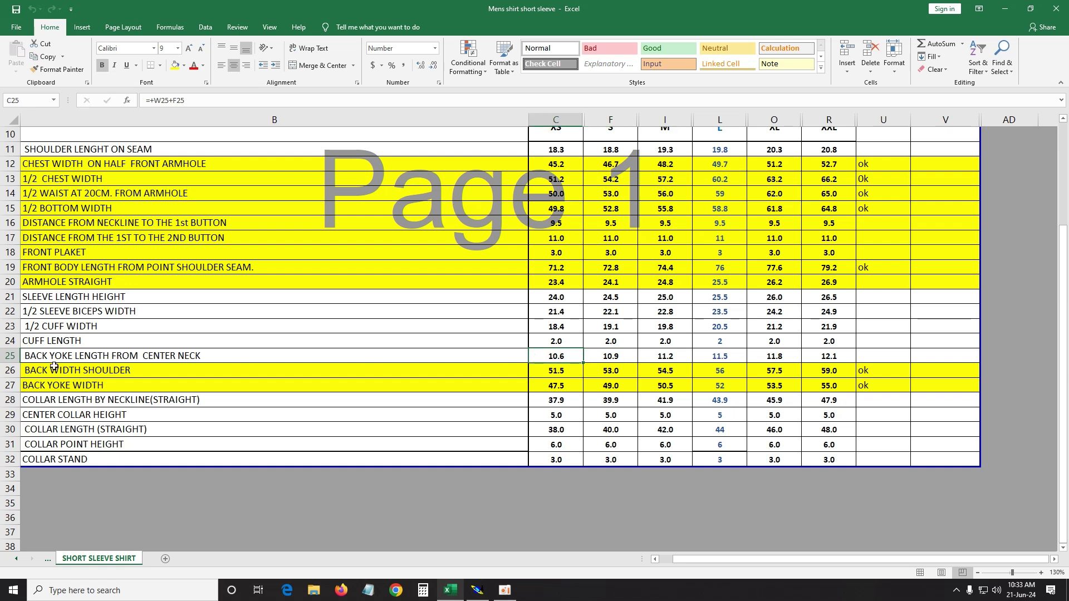
click(10, 355)
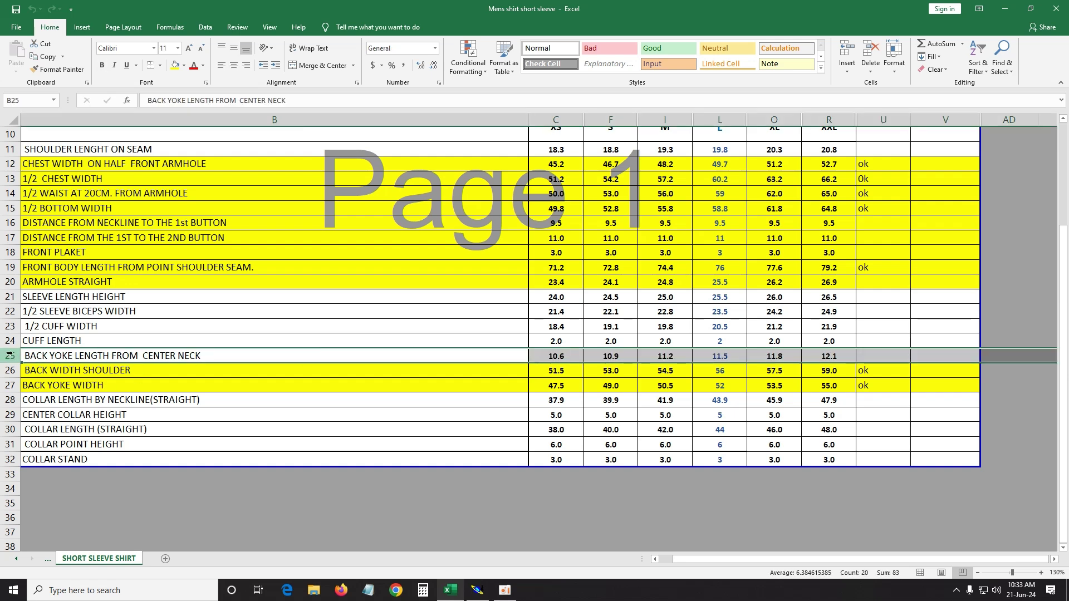
click(175, 65)
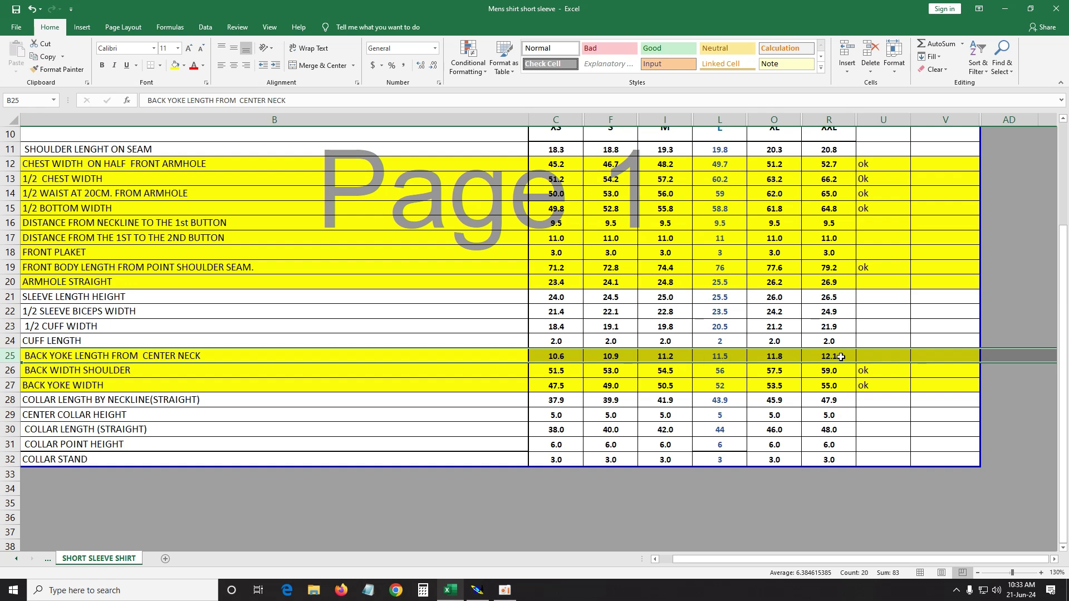
Mark the BACK YOKE LENGTH FROM CENTER NECK row as ok in column U.
click(865, 356)
text(0)
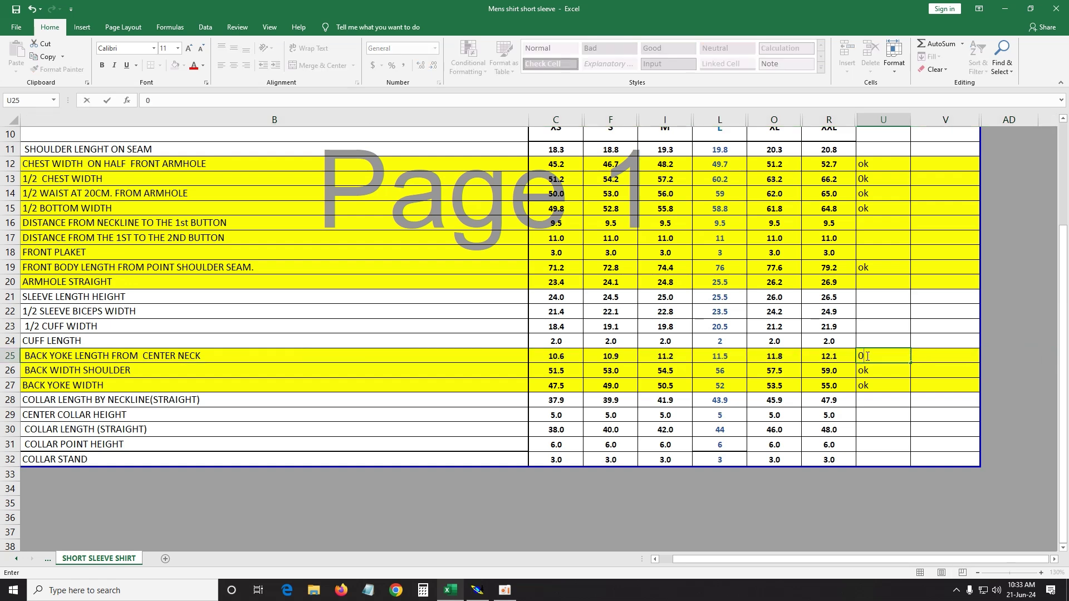
text(ok)
key(Return)
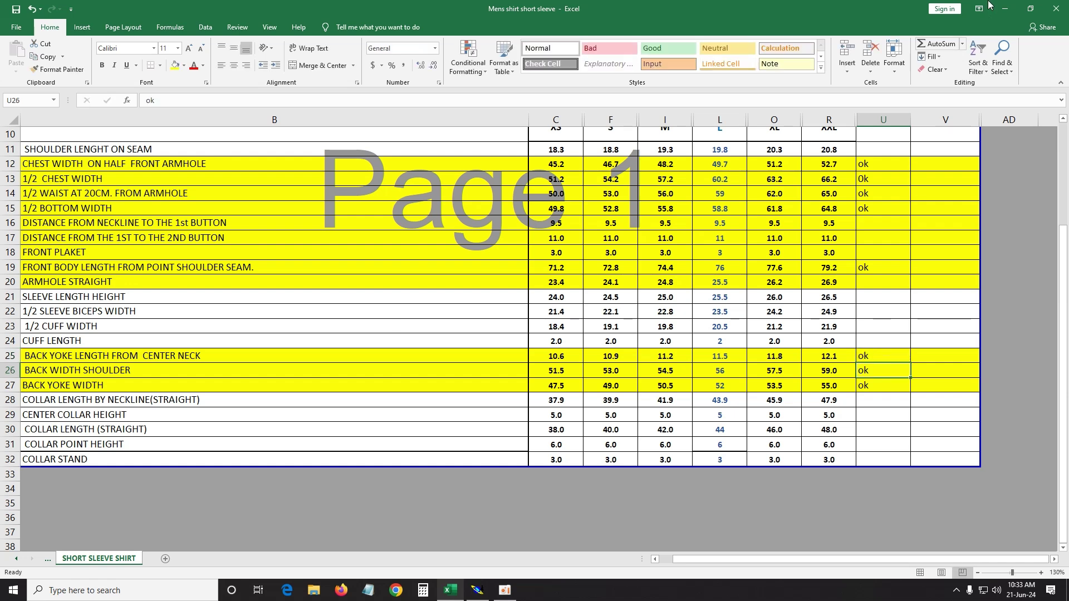
Switch to Modaris and set a horizontal grading increment (ddx) of 0.3 for all sizes at the armhole point above the first button.
click(1005, 8)
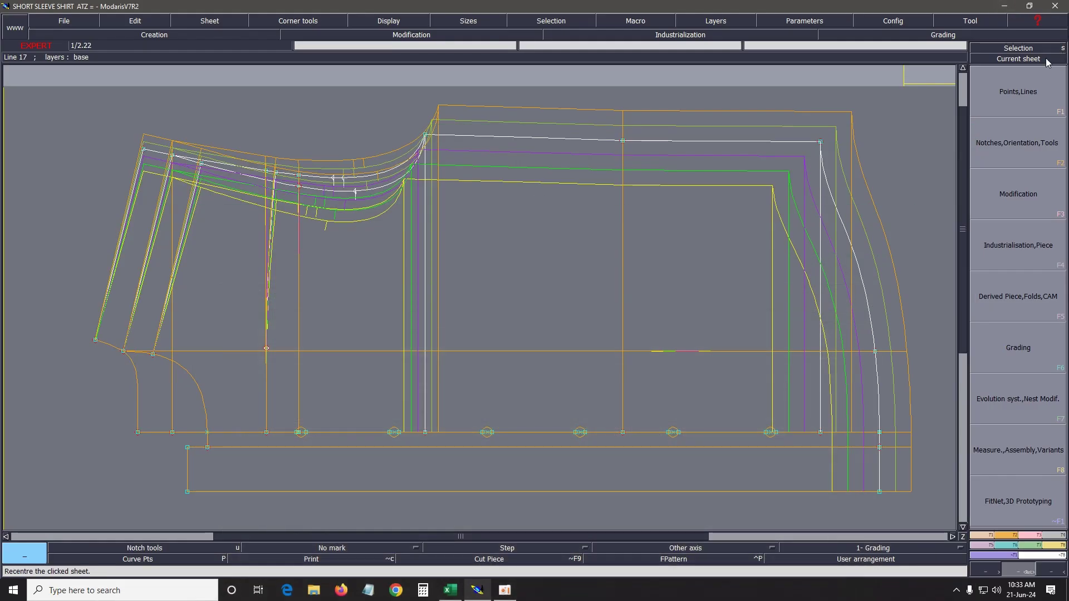
drag(167, 131, 410, 487)
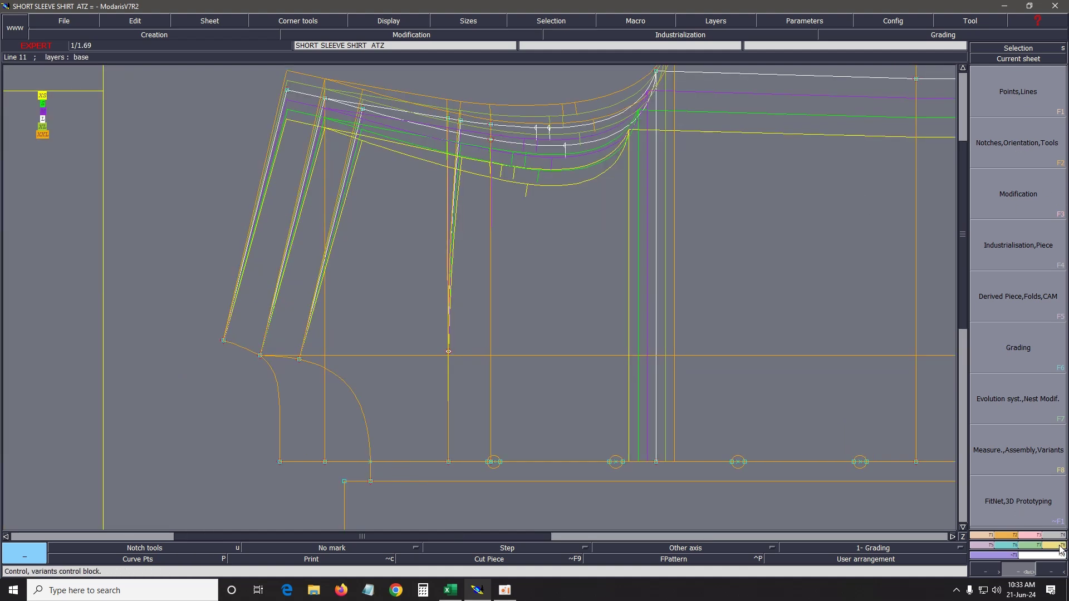
click(1028, 548)
click(1008, 545)
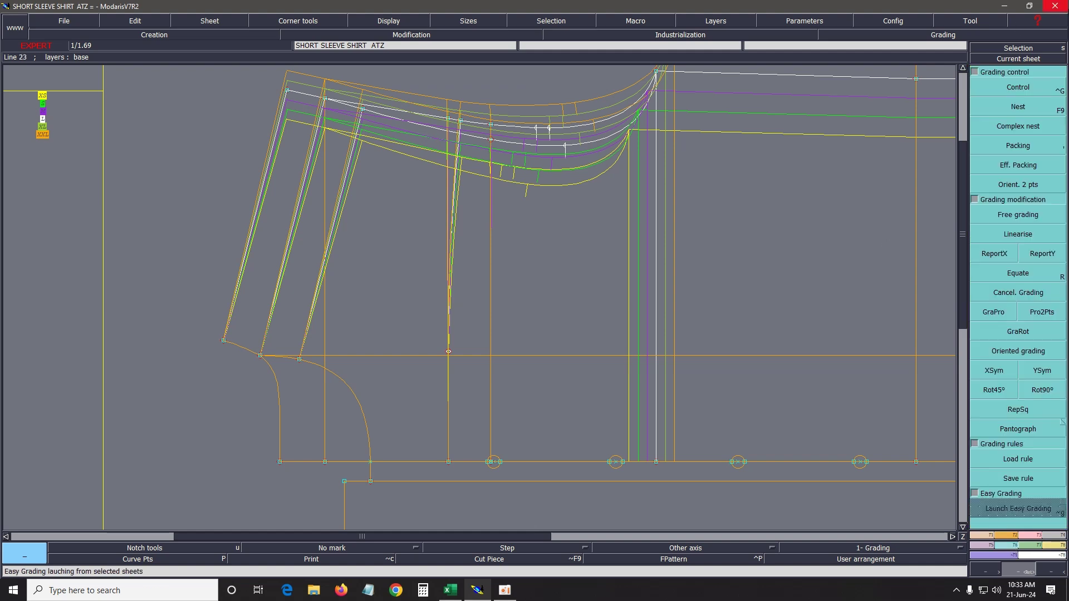
click(1024, 88)
click(490, 123)
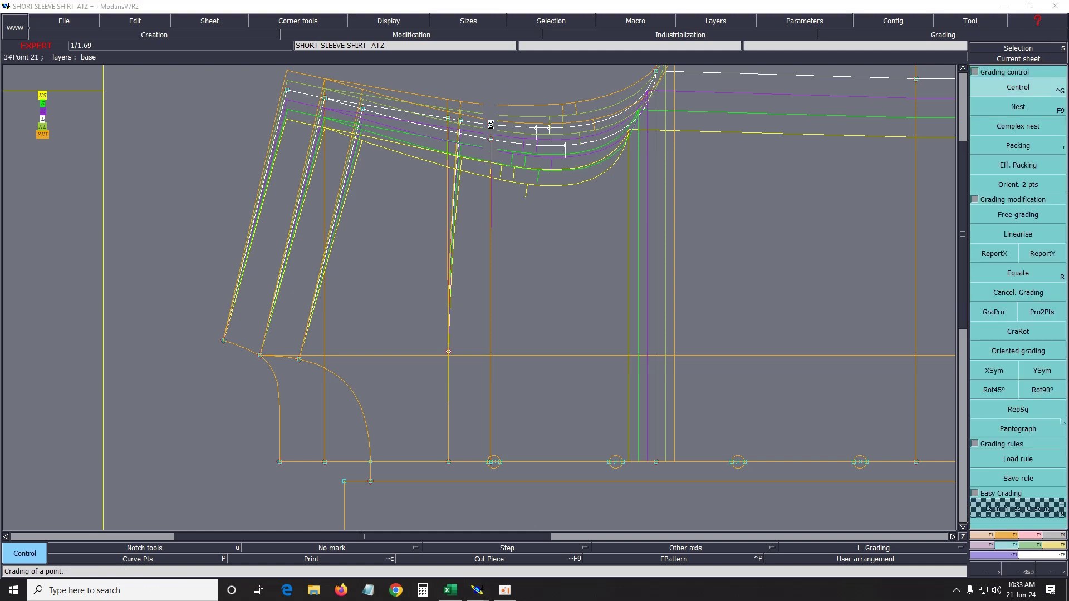
drag(922, 69, 918, 104)
text(0.3)
key(Return)
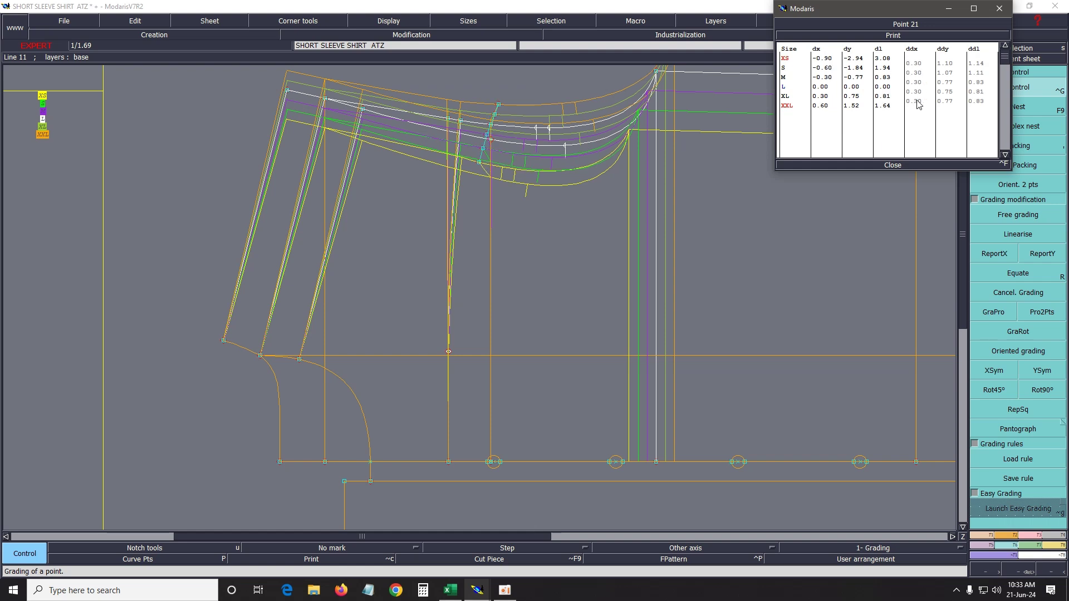
click(892, 166)
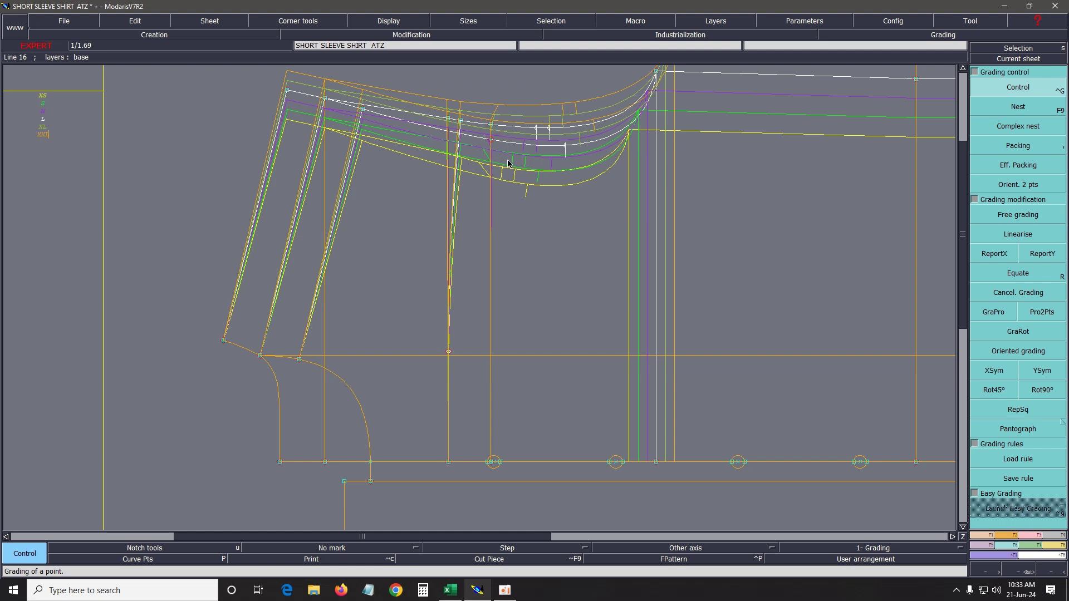
Report the armhole point's horizontal grading onto the upper end of the vertical line running down to the first button.
click(994, 253)
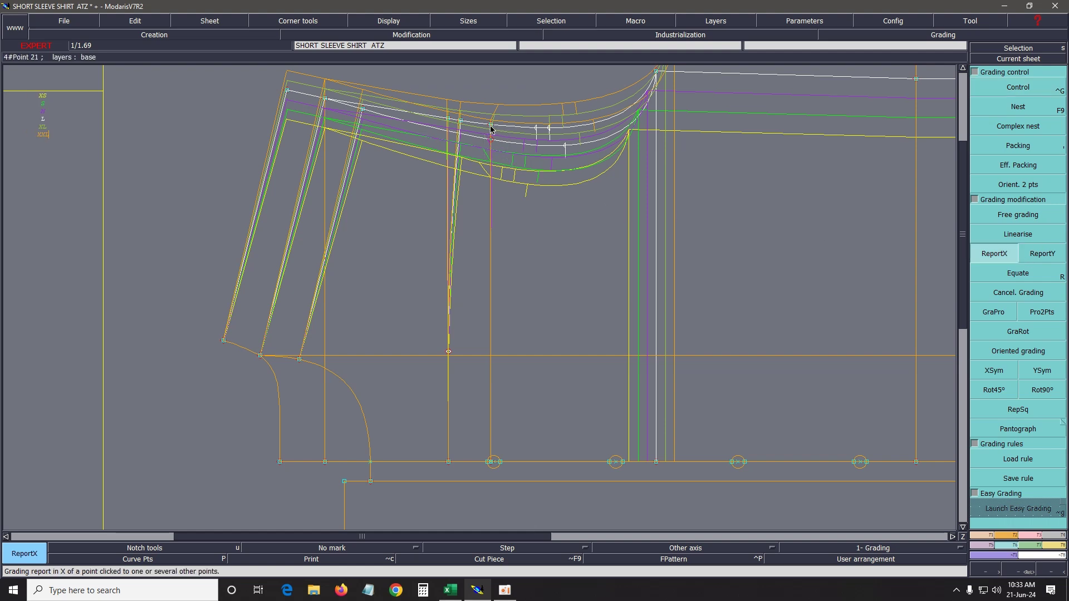
click(492, 125)
click(492, 140)
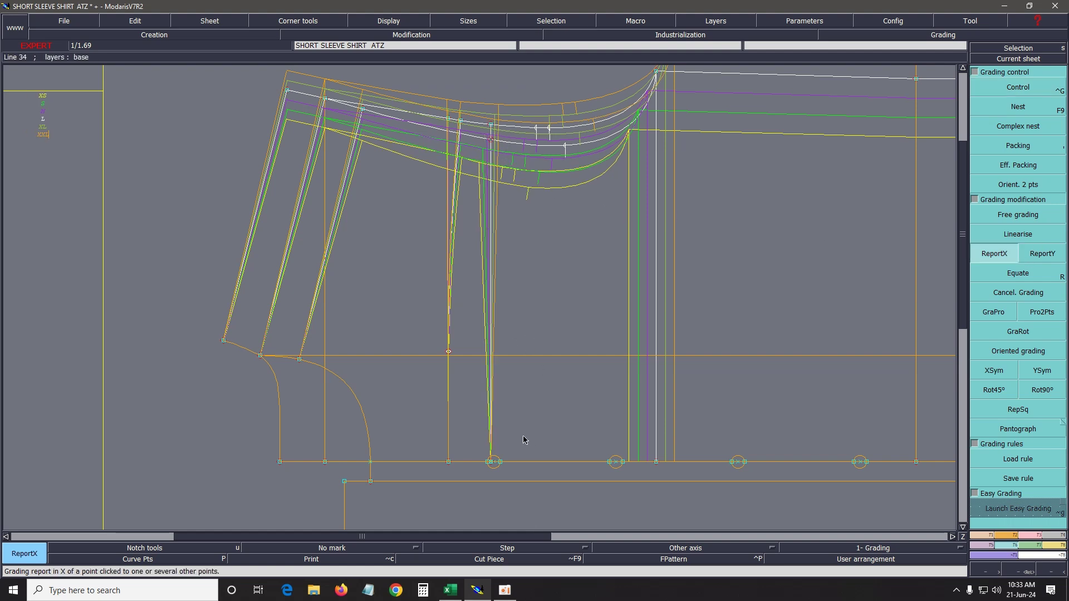
key(Return)
Lengthen the vertical line at the first button down almost to the next horizontal line, and delete its intermediate point on the button line.
drag(457, 432, 537, 507)
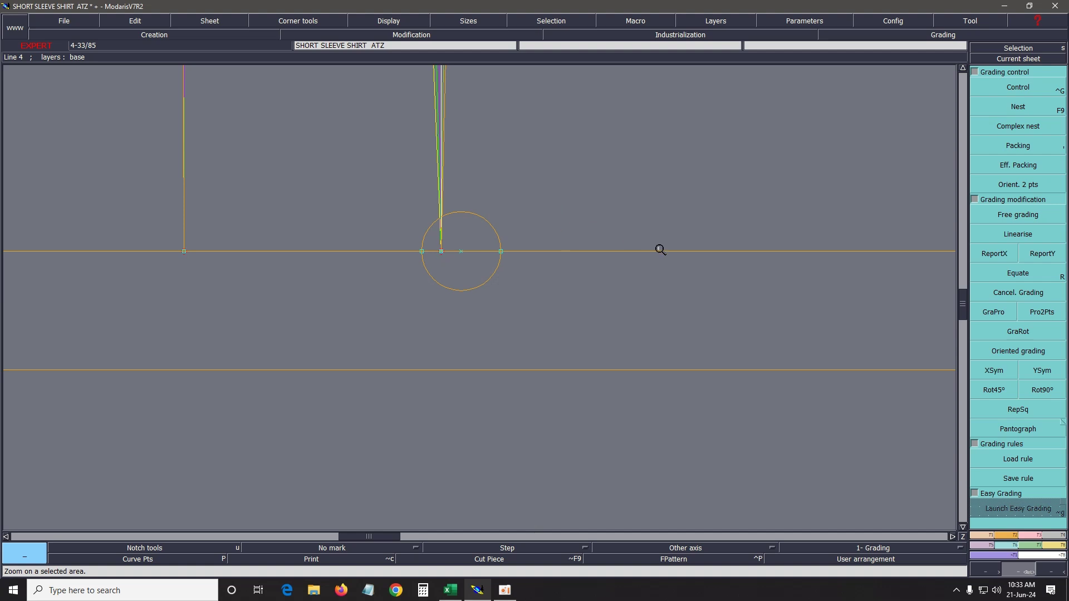
click(1032, 538)
click(1017, 185)
click(440, 241)
click(440, 365)
key(Delete)
click(443, 255)
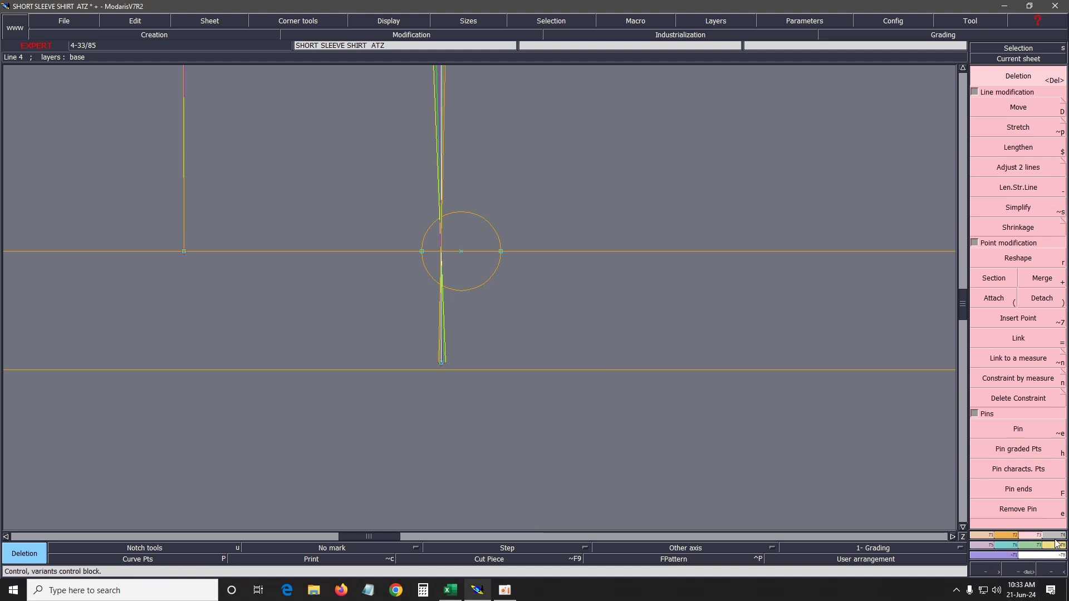
Set a horizontal grading increment (ddx) of 0.3 for all sizes at the lower end of the lengthened vertical line.
click(1006, 545)
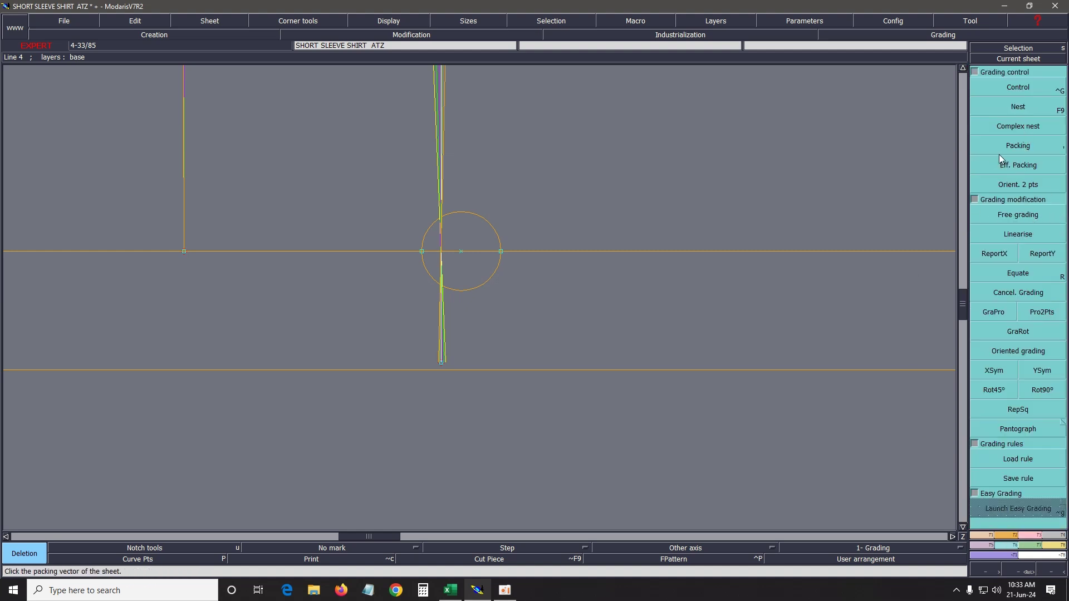
click(1005, 88)
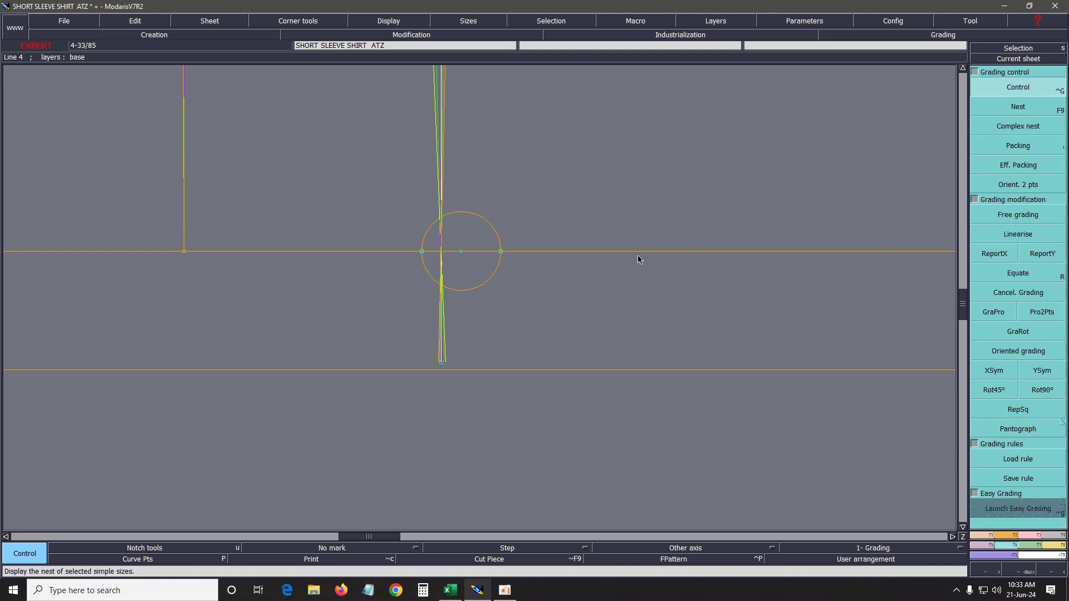
click(443, 364)
drag(916, 63, 918, 104)
text(0.3)
key(Return)
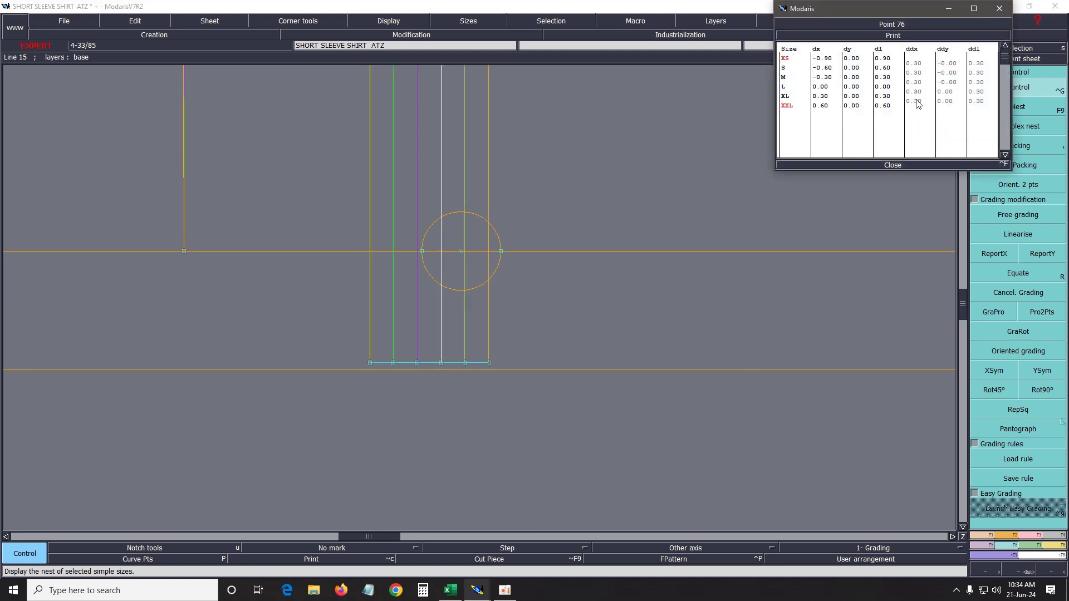
click(893, 166)
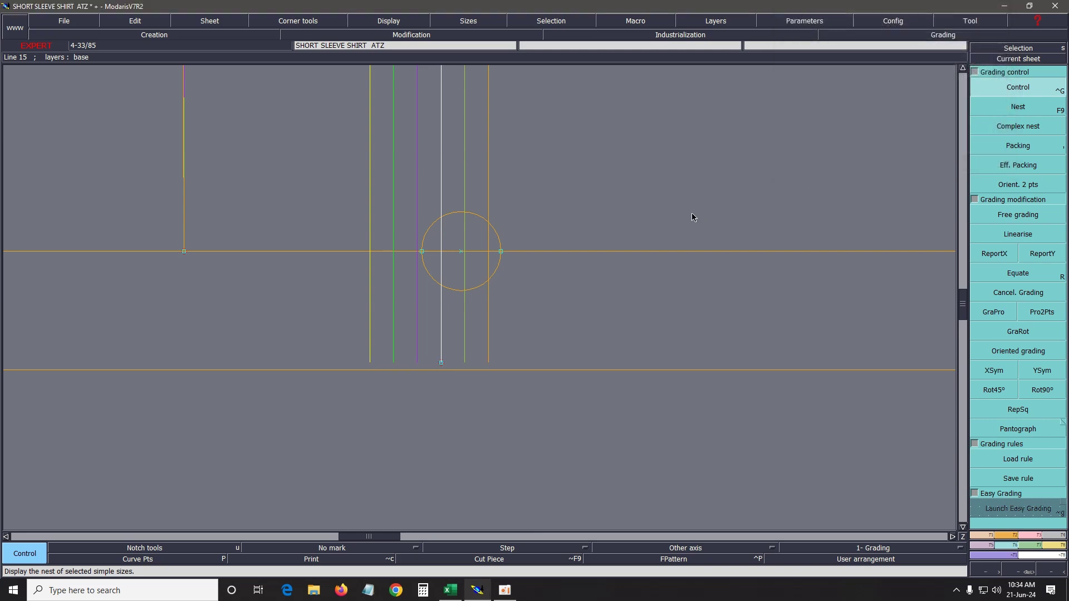
Report the horizontal grading with ReportX onto the upper and lower ends of the vertical line between the neckline and first button.
key(Home)
key(Return)
drag(310, 107, 470, 389)
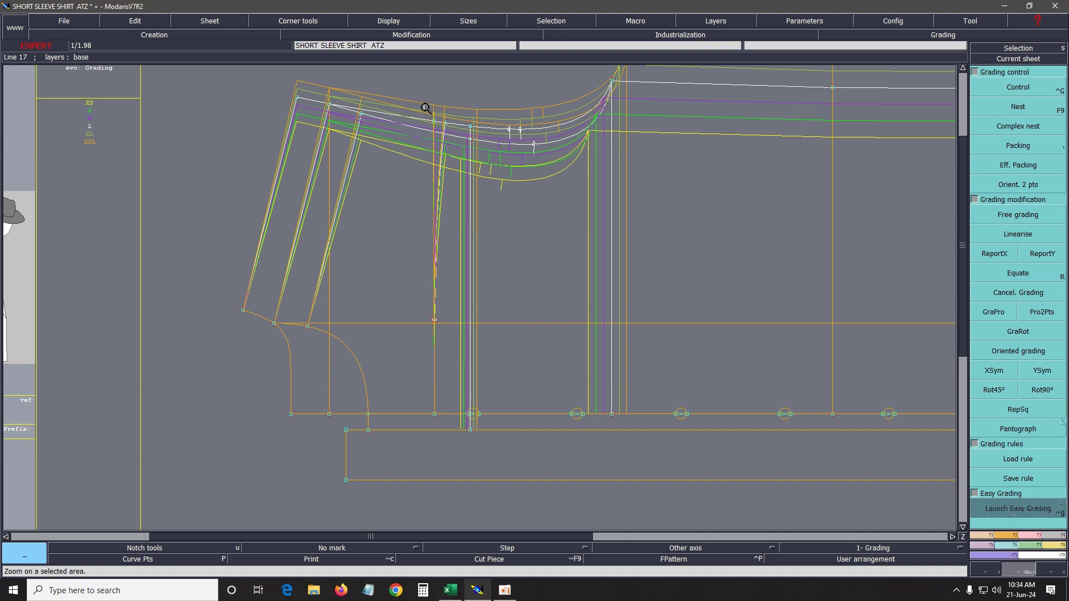
click(1001, 259)
click(439, 122)
drag(404, 370, 448, 429)
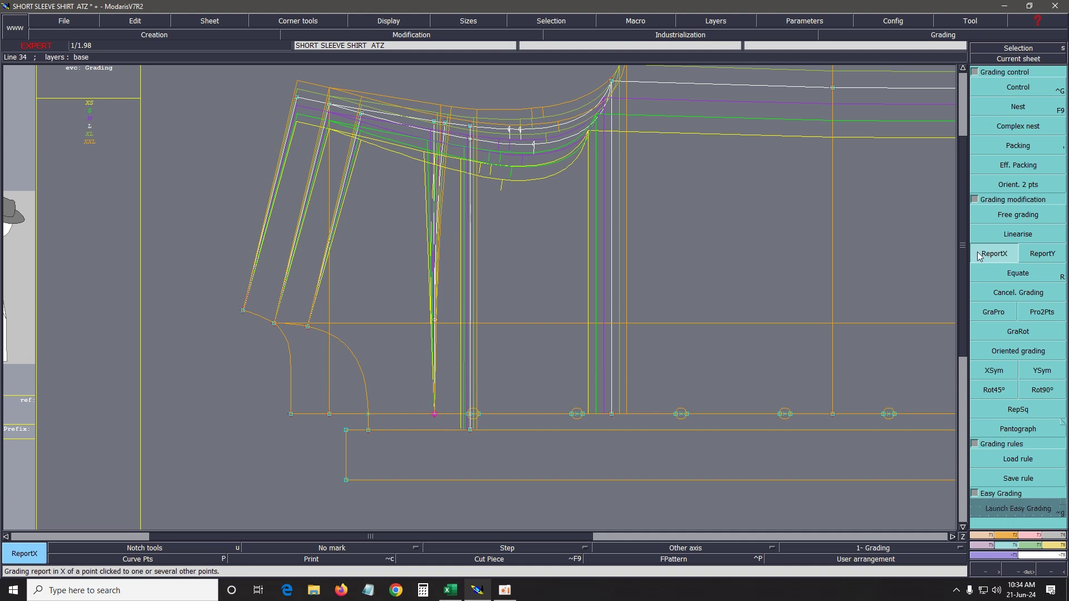
click(434, 414)
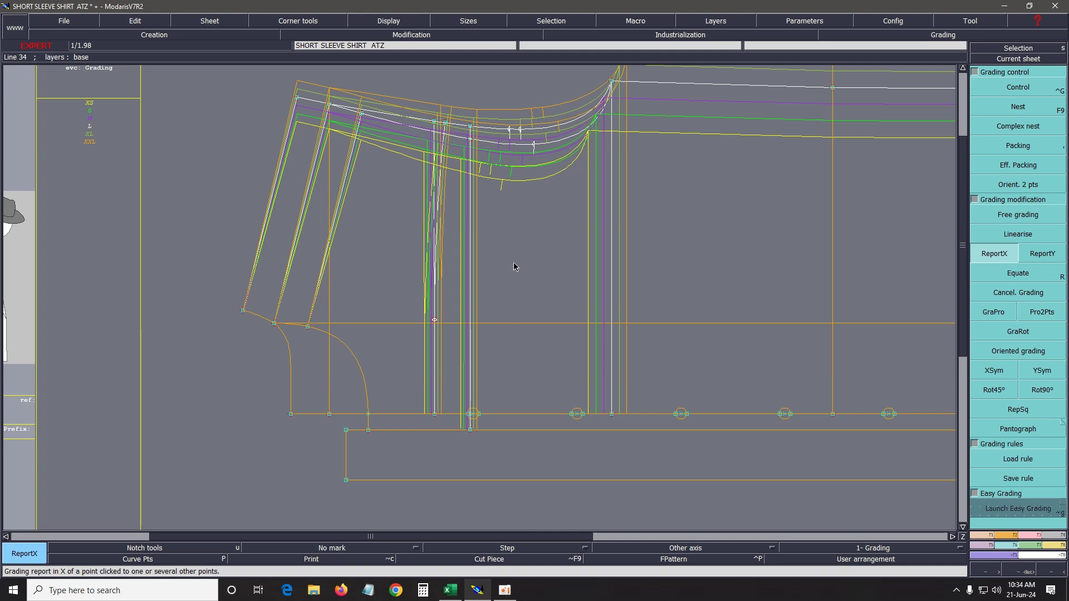
key(Return)
Switch to the Excel size chart, review the CHEST WIDTH ON HALF FRONT ARMHOLE values from XS to XXL, and return to Modaris.
drag(392, 89, 602, 249)
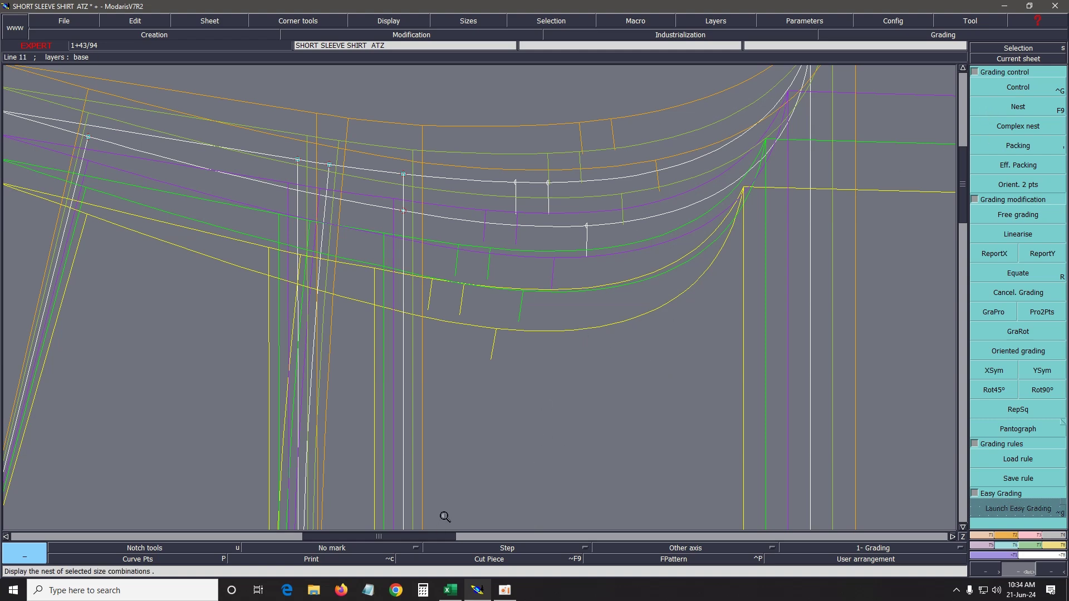
click(450, 589)
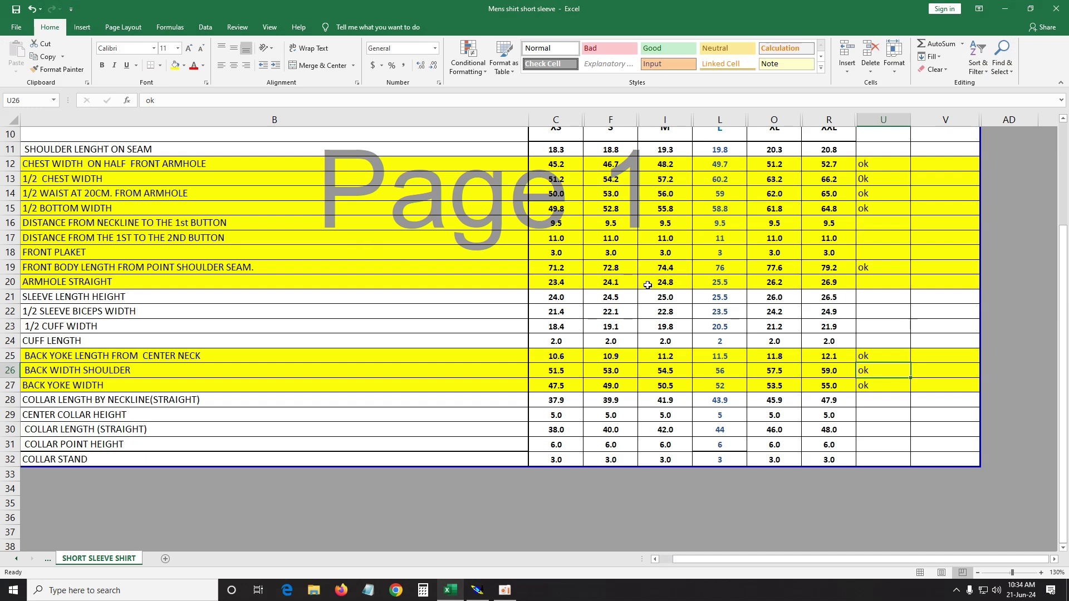
scroll(647, 285, up, 3)
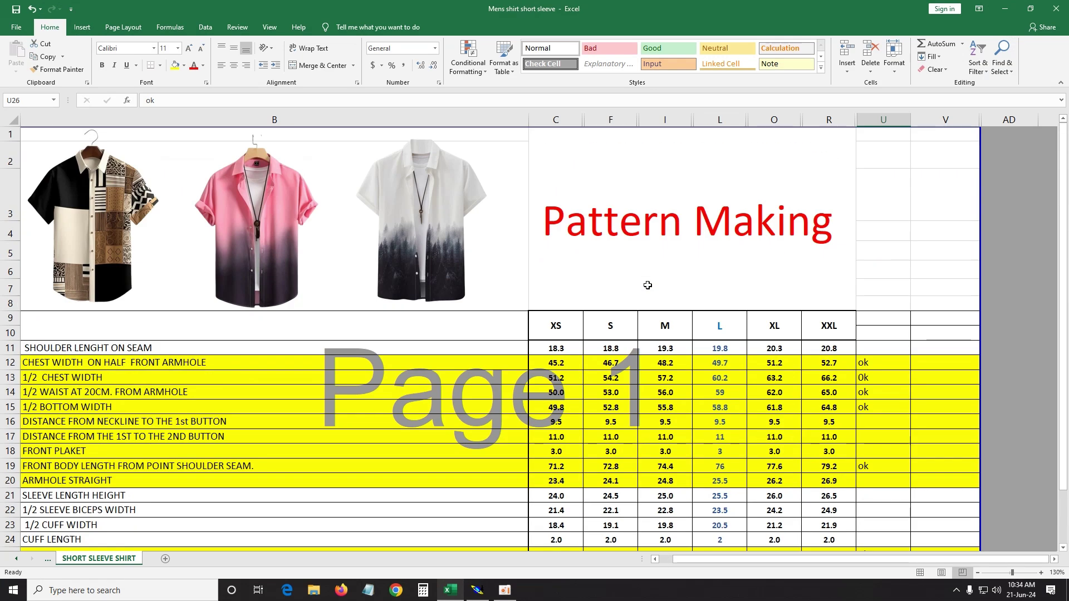
scroll(647, 285, down, 1)
click(571, 272)
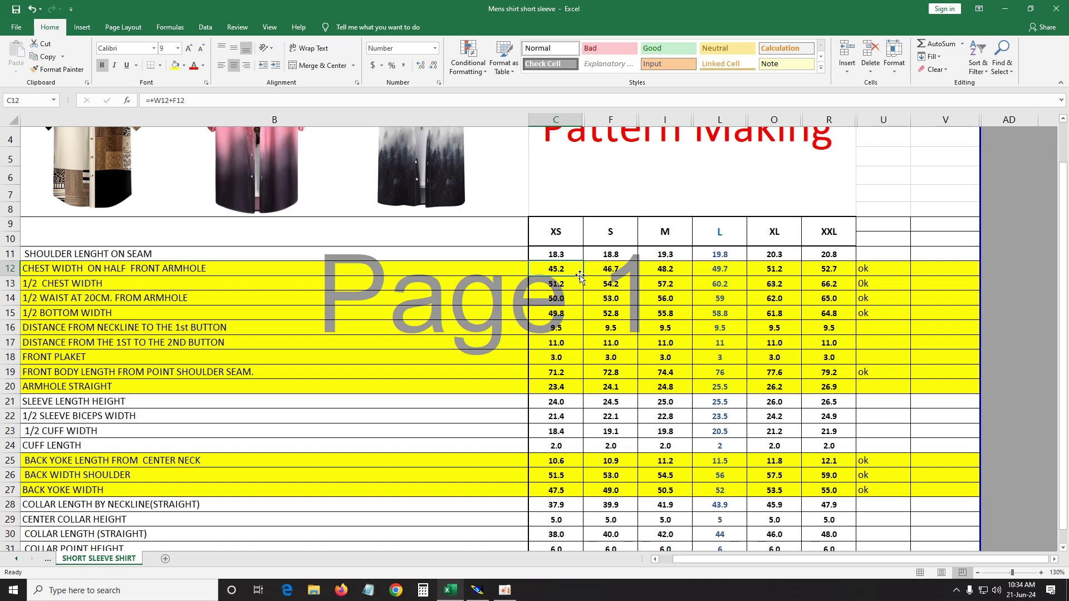
click(607, 270)
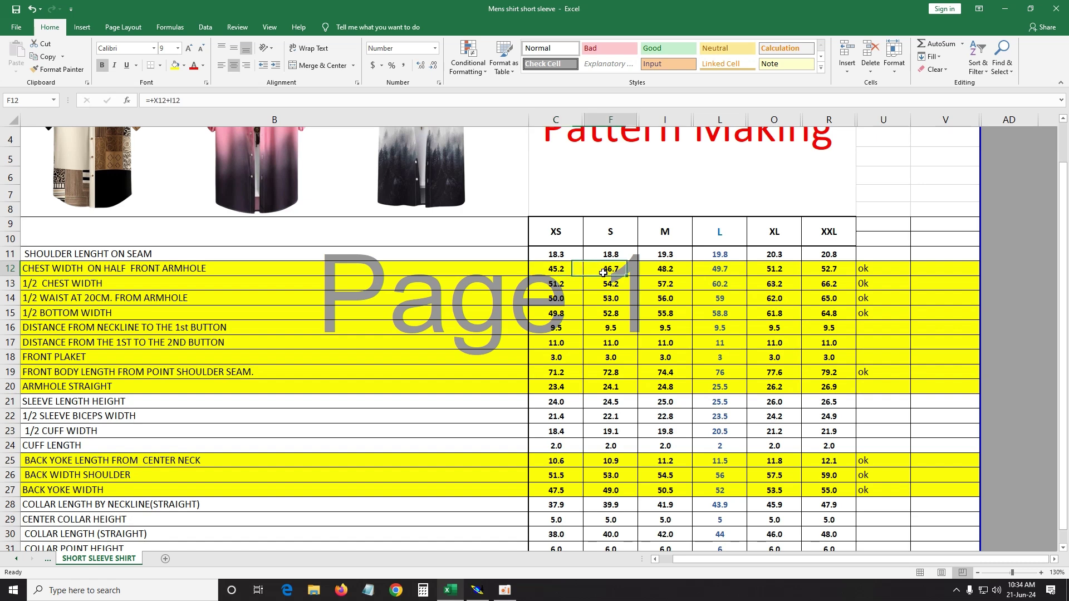
click(672, 271)
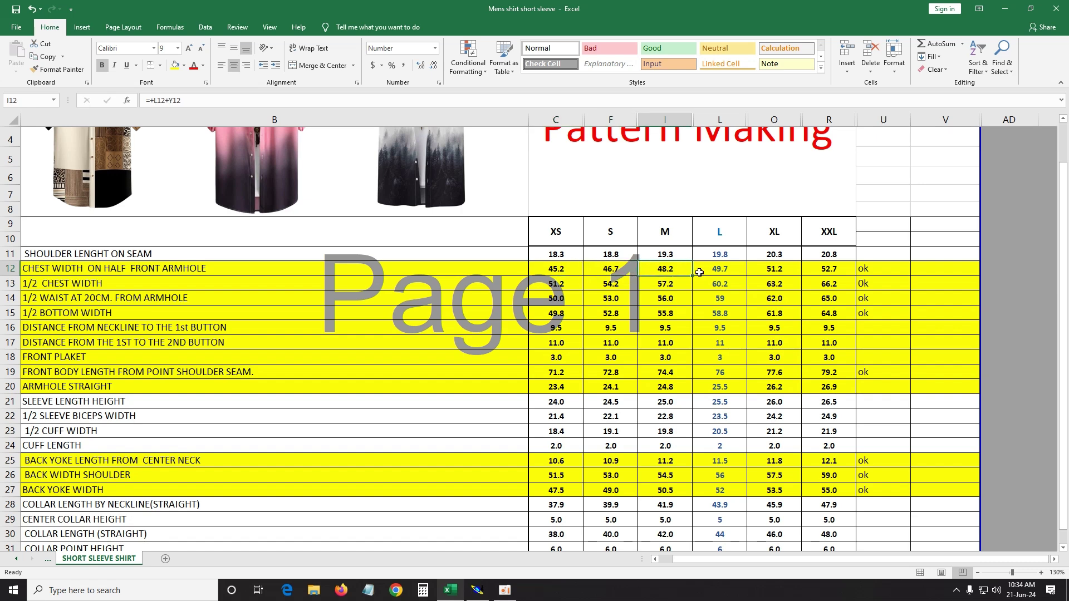
click(737, 272)
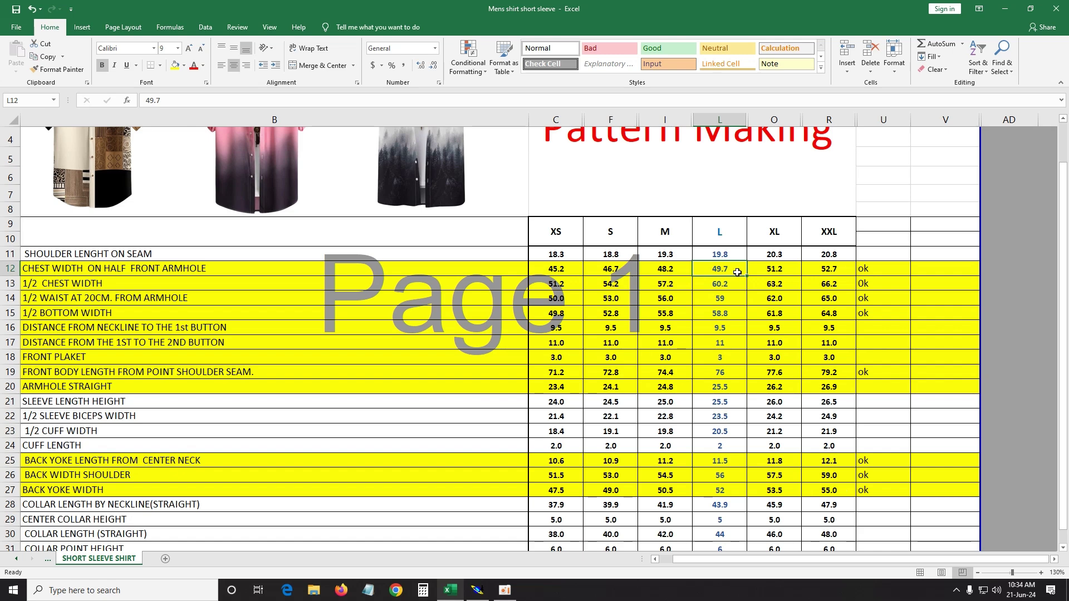
click(777, 272)
click(845, 271)
click(1005, 8)
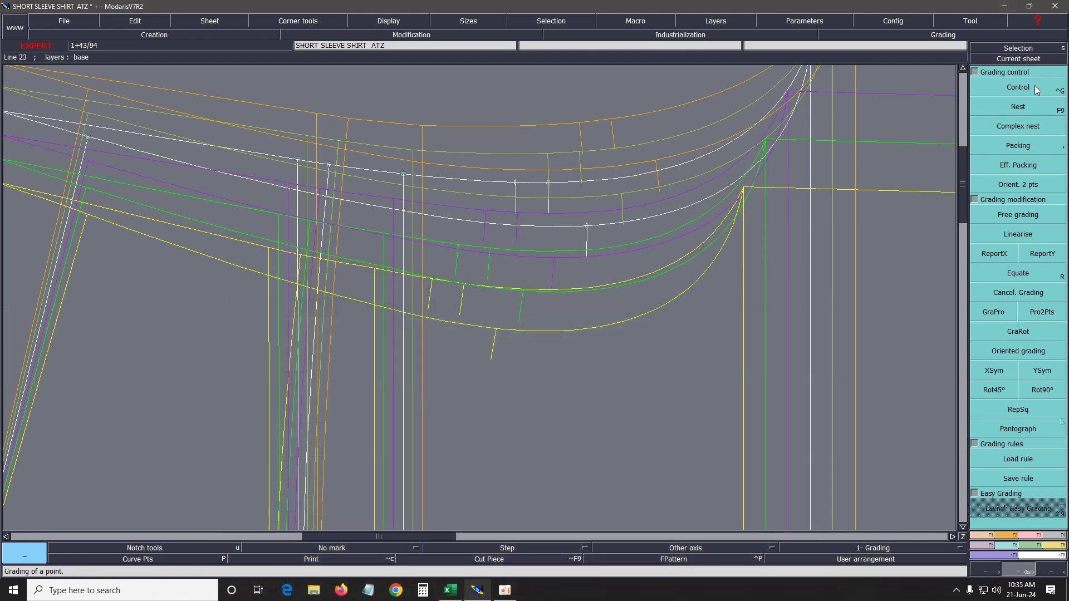
Set a vertical grading increment (ddy) of 0.75 for all sizes at the chest width line's end on the outer armhole curve.
click(1018, 88)
click(403, 174)
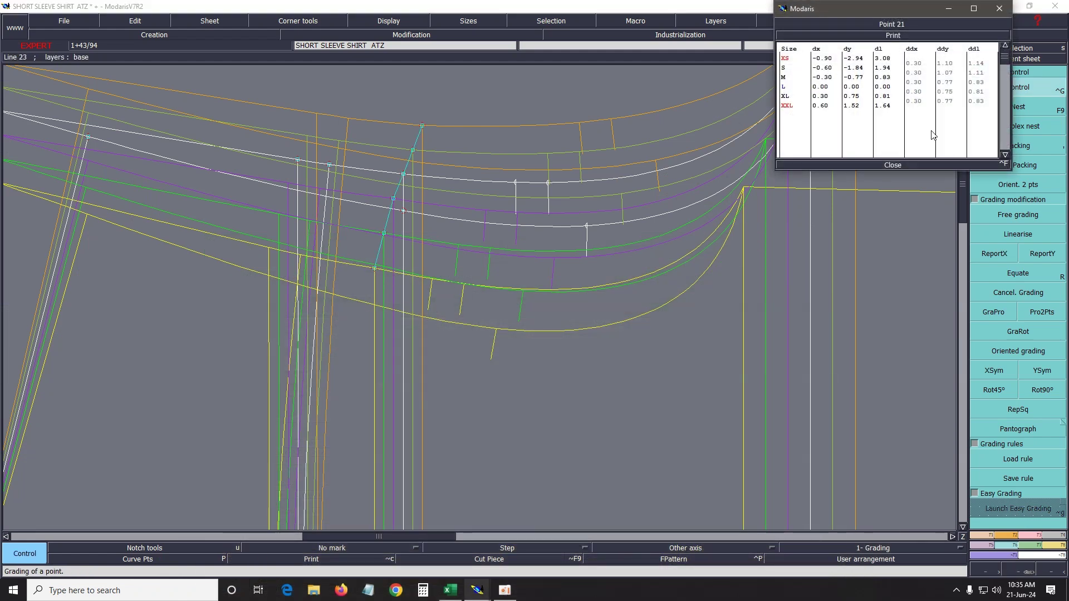
drag(945, 63, 951, 107)
text(.75)
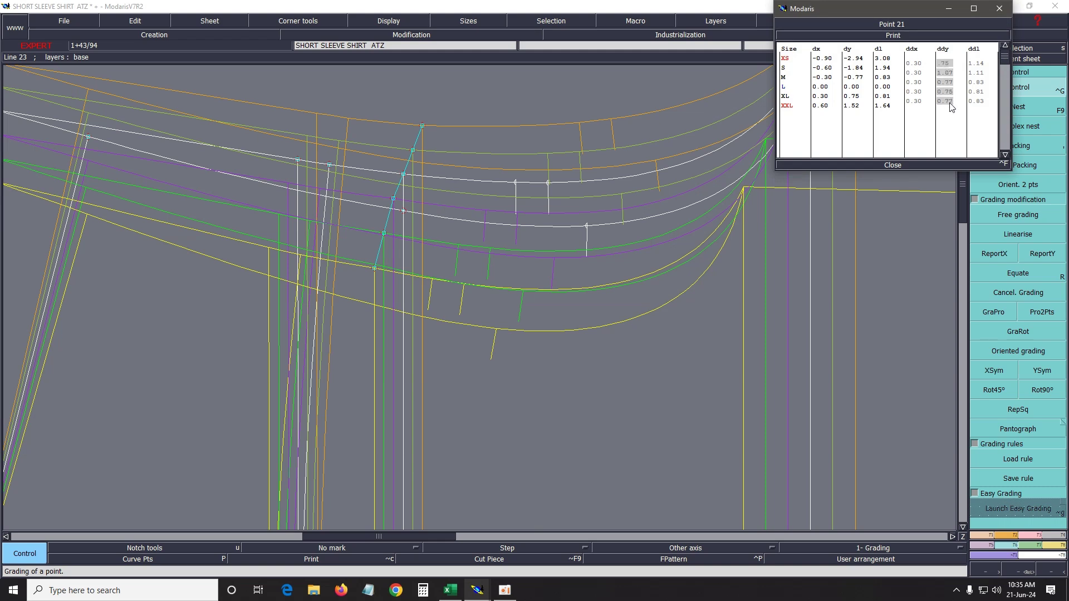
key(Return)
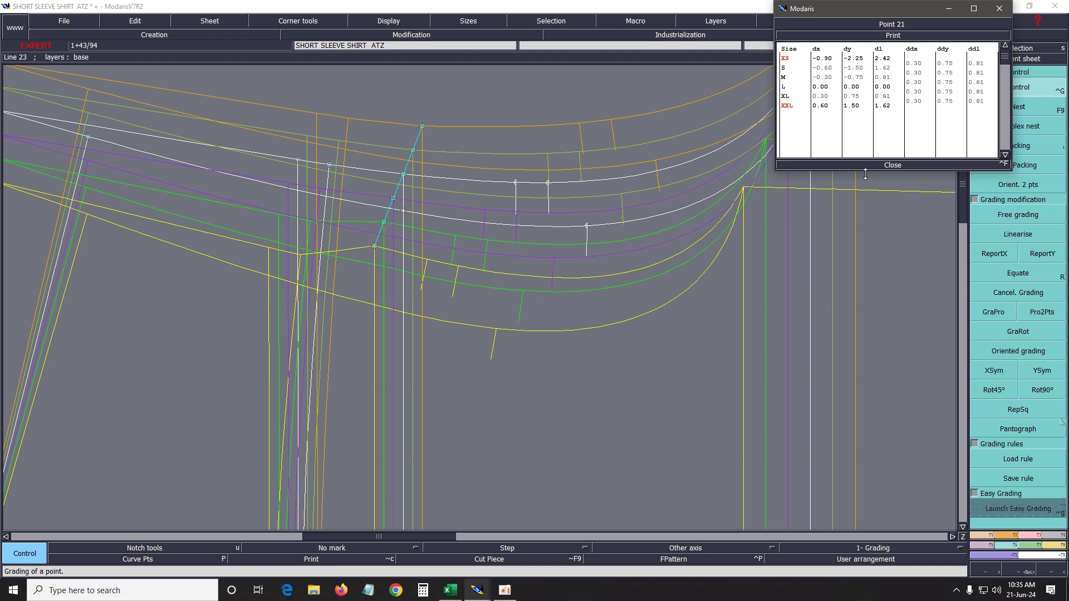
click(888, 165)
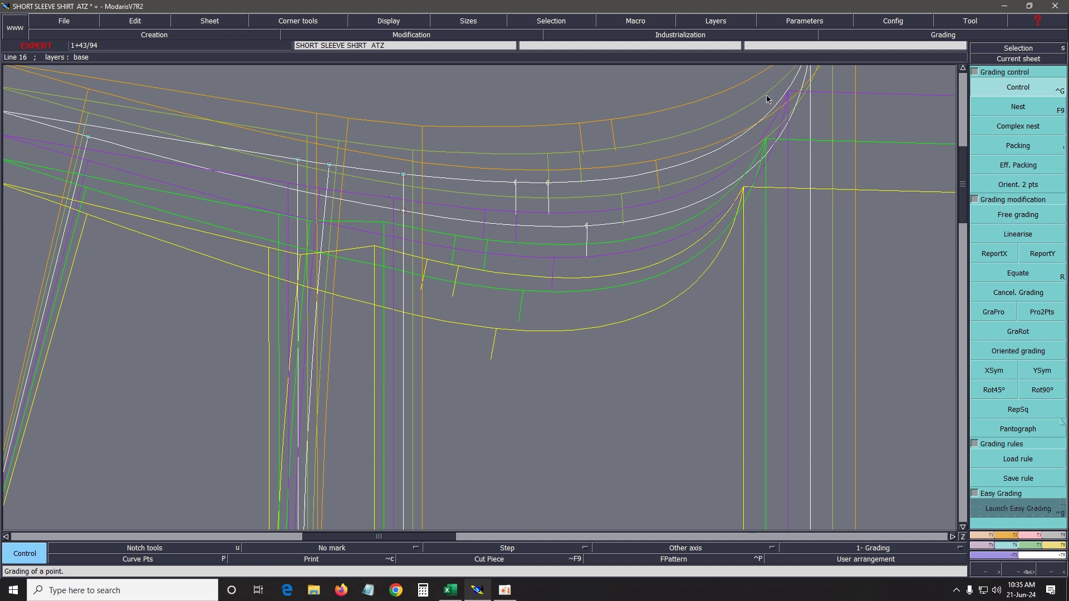
click(404, 174)
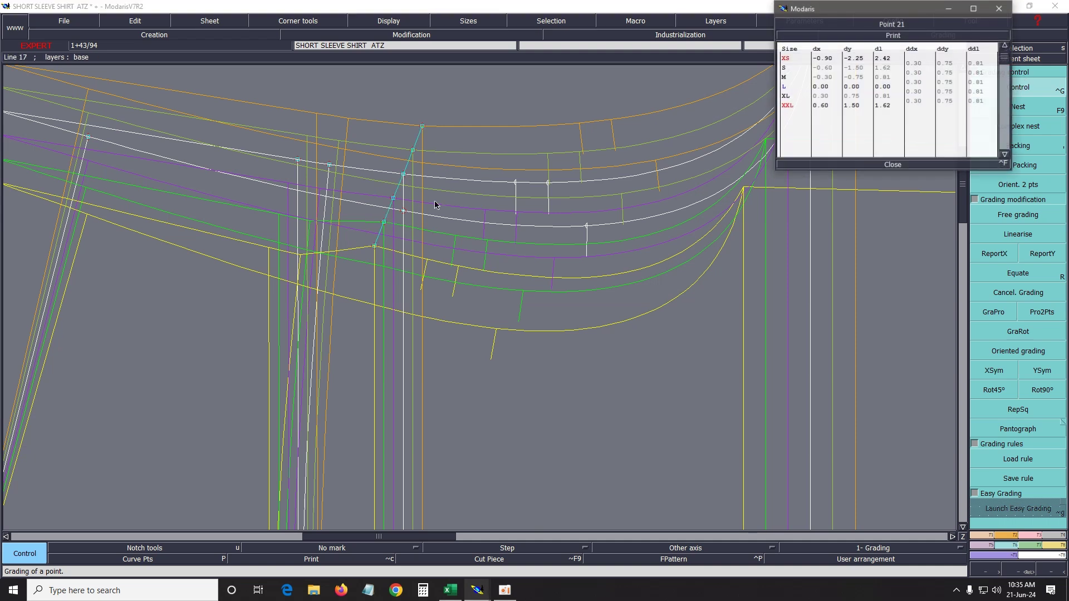
click(897, 165)
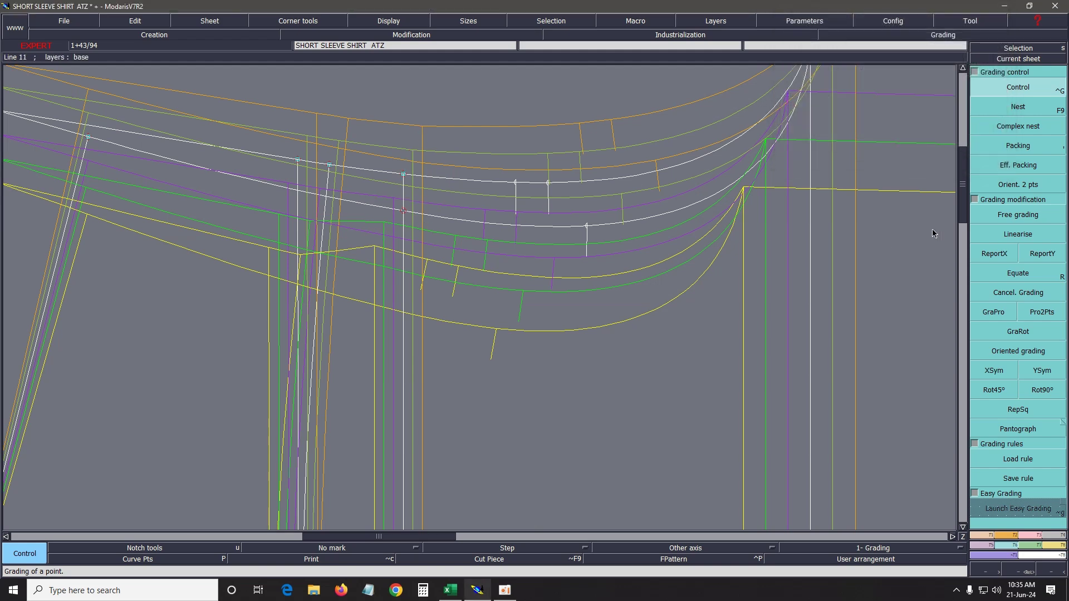
Report the vertical grading with ReportY from the chest width line's outer armhole end onto its inner-curve intersection and the two neighbouring armhole points.
click(1035, 252)
click(403, 211)
drag(274, 139, 364, 195)
click(404, 175)
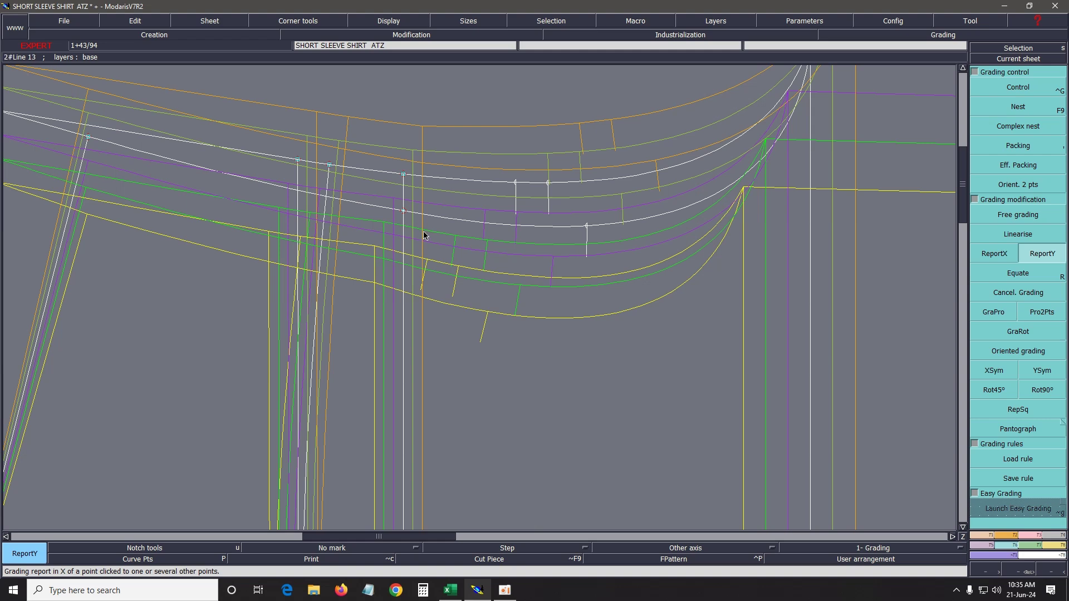
Insert points at the three notches on the outer and inner armhole curves.
key(Home)
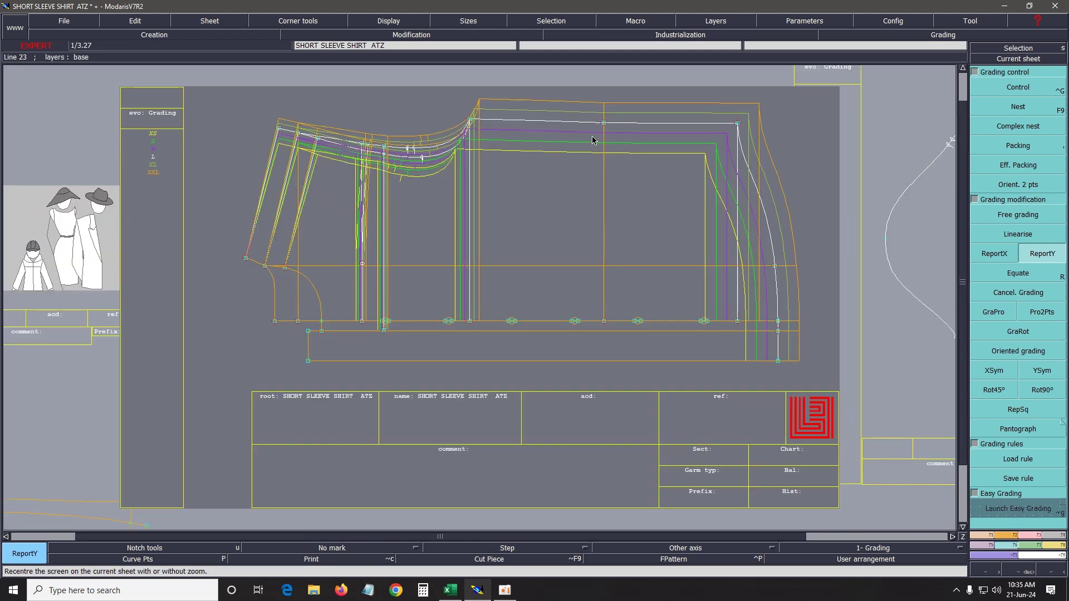
key(Return)
drag(282, 98, 584, 242)
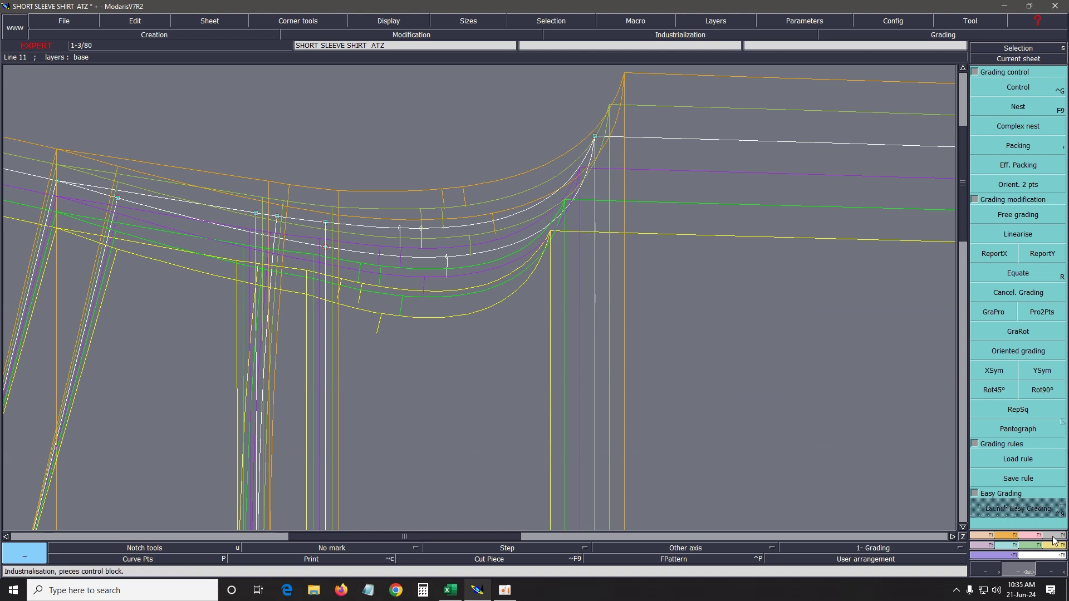
click(1031, 537)
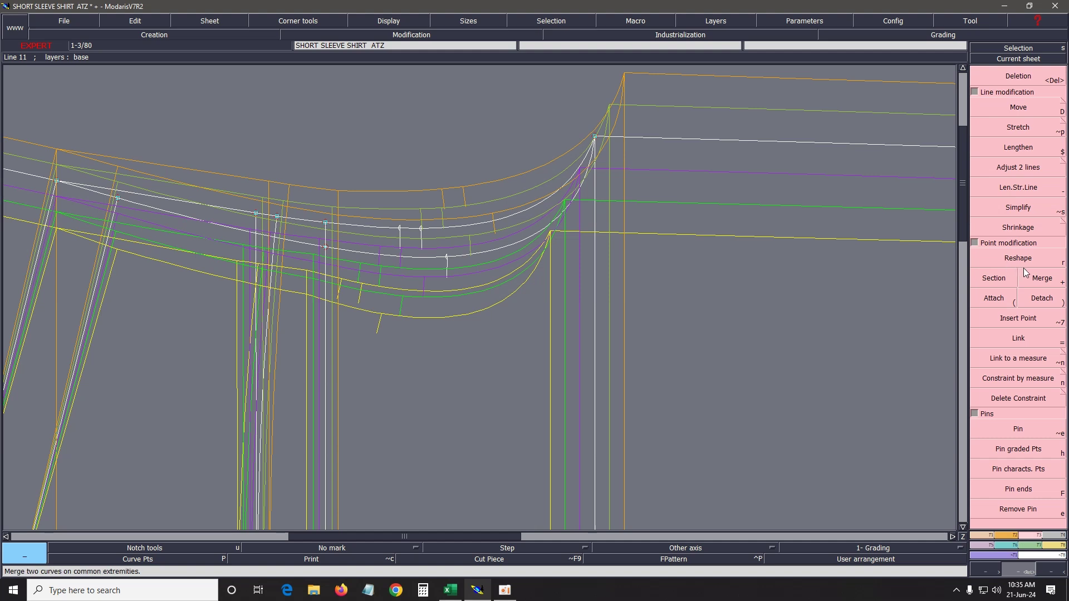
click(1011, 325)
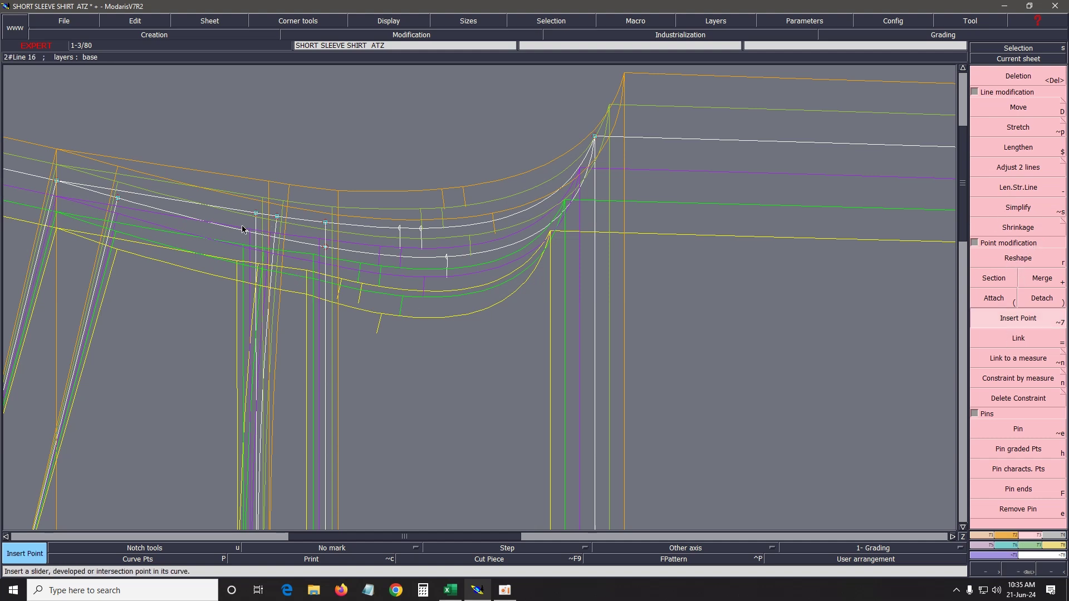
click(324, 248)
click(1012, 323)
click(420, 230)
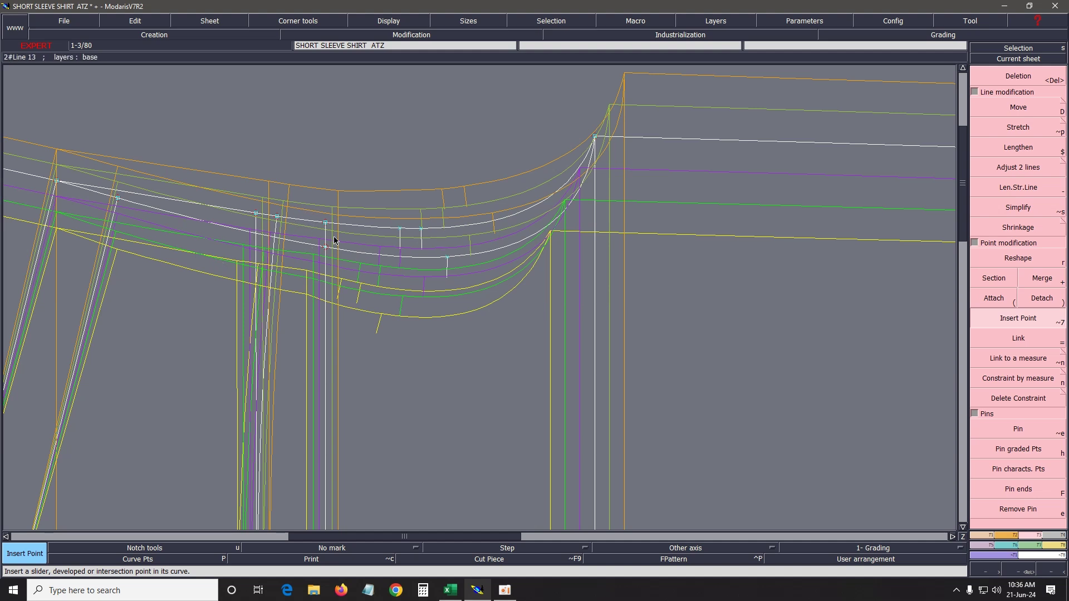
key(Return)
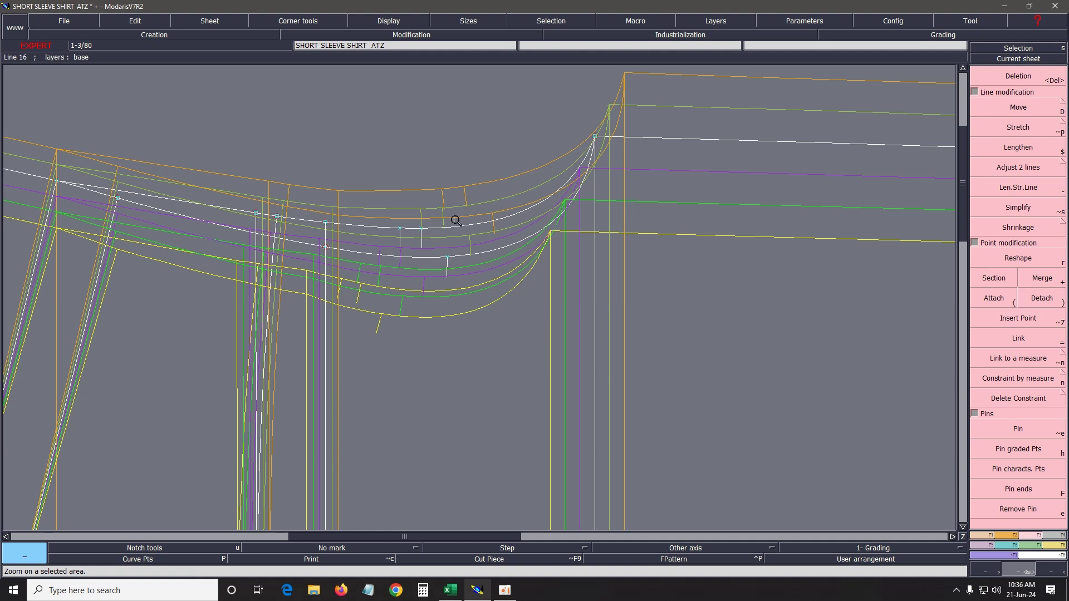
Display only size XS and shift its notch point on the inner armhole curve to about dx -3.07, dy -2.39.
key(Home)
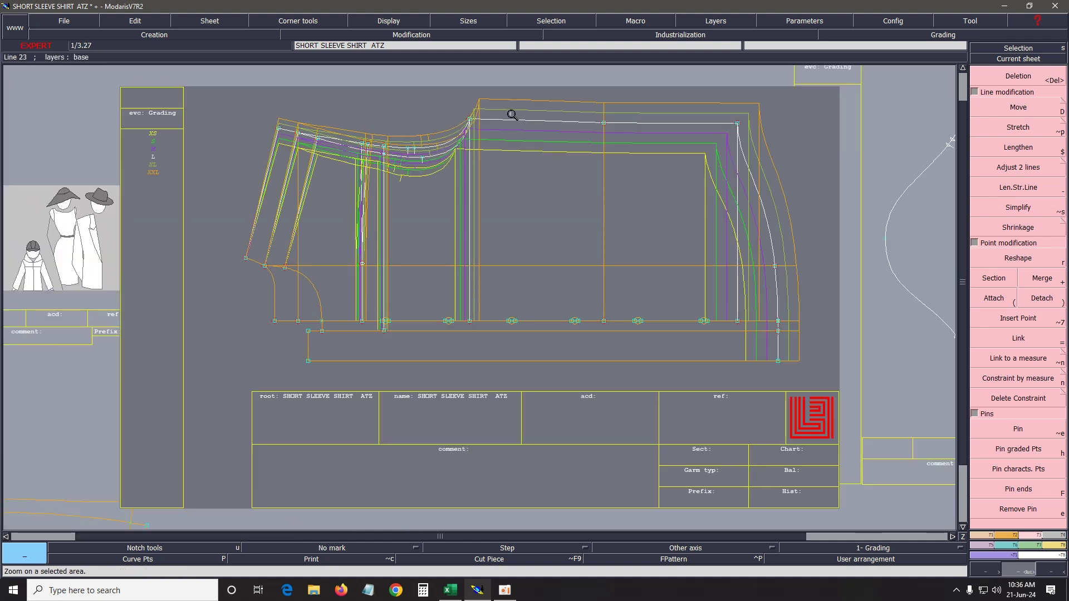
drag(107, 82, 556, 232)
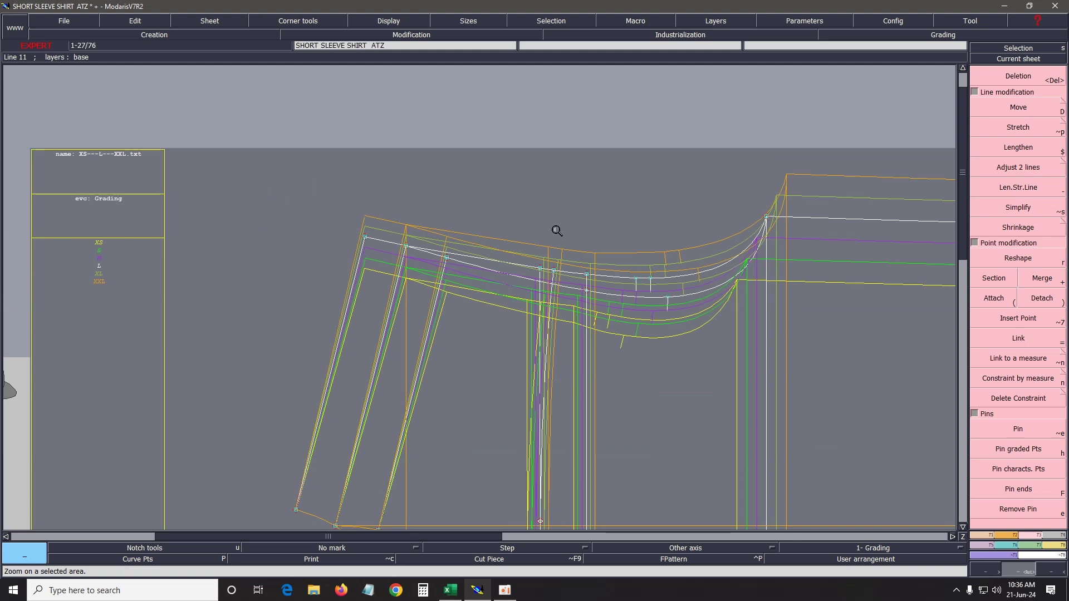
click(99, 242)
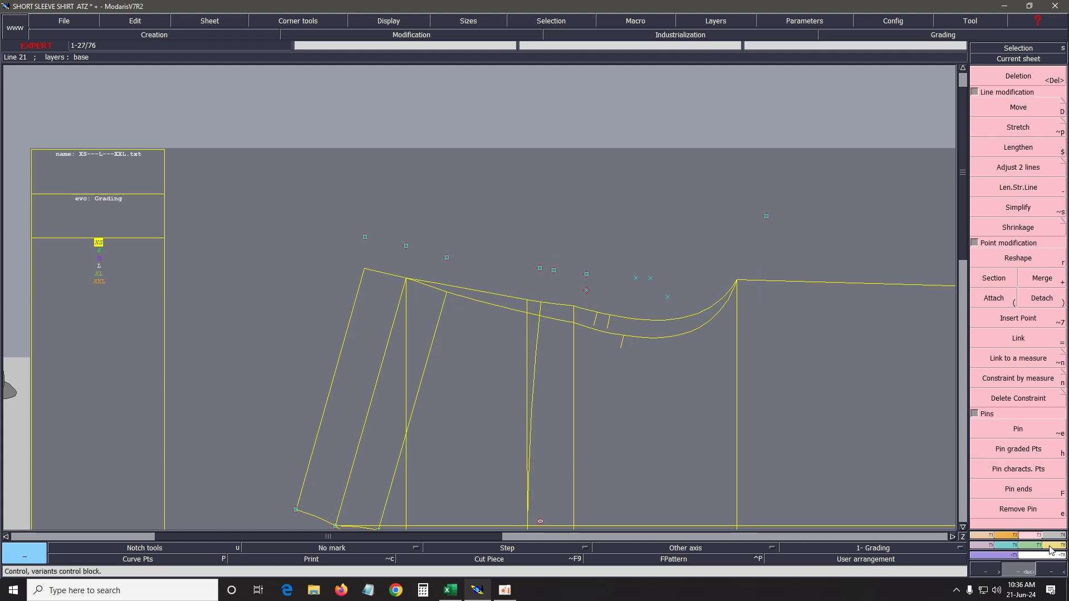
click(1014, 551)
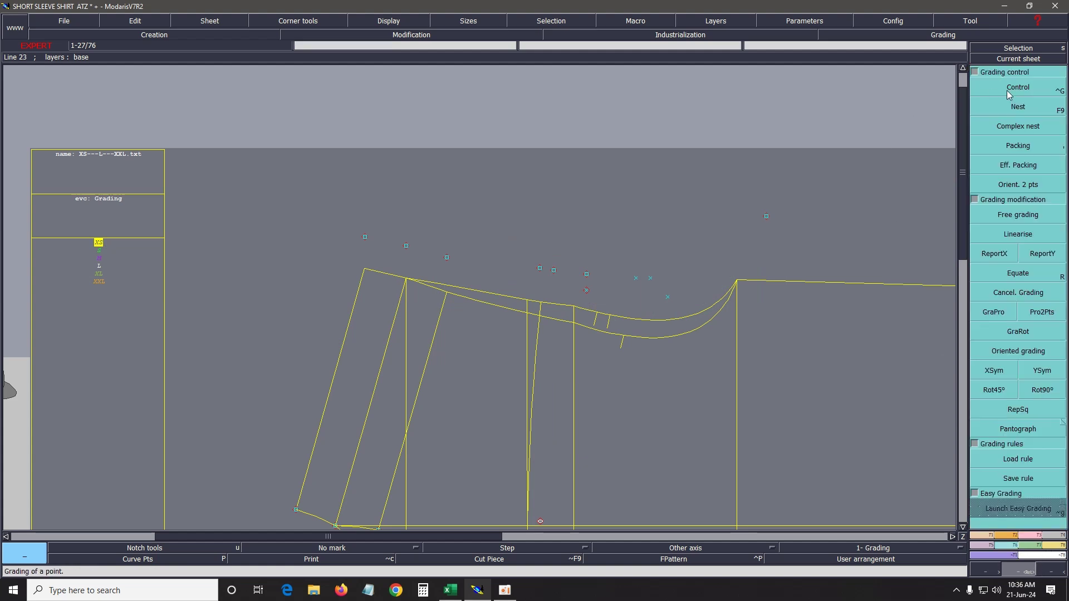
click(668, 299)
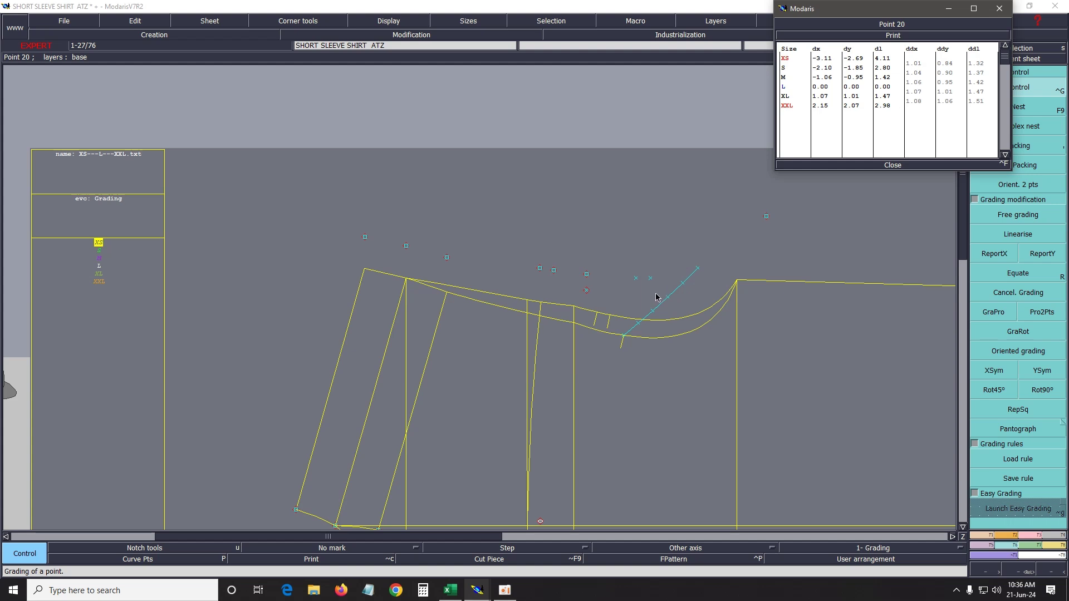
click(625, 335)
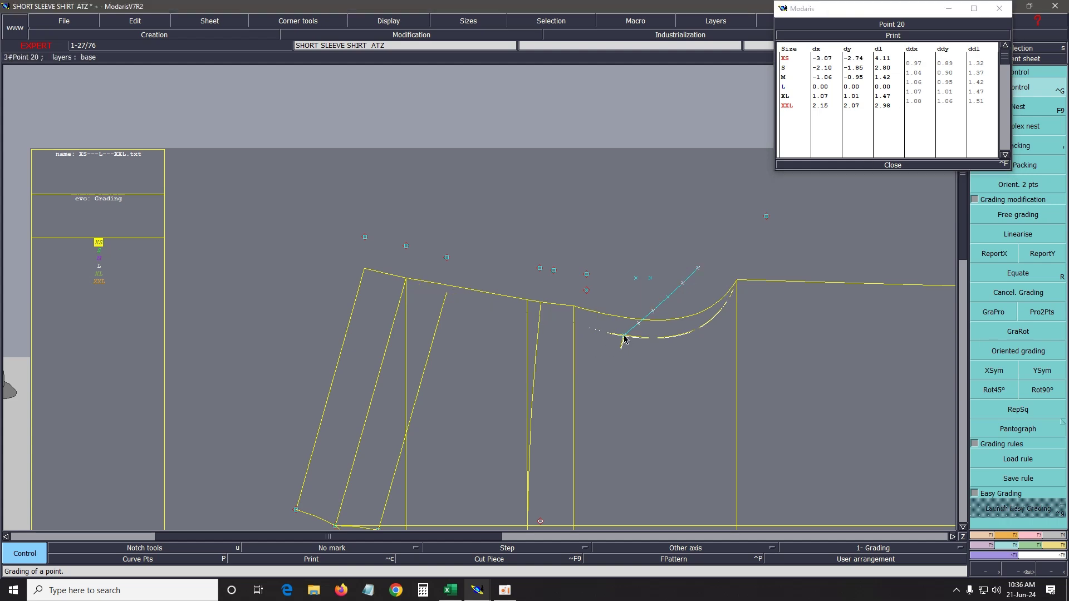
click(625, 336)
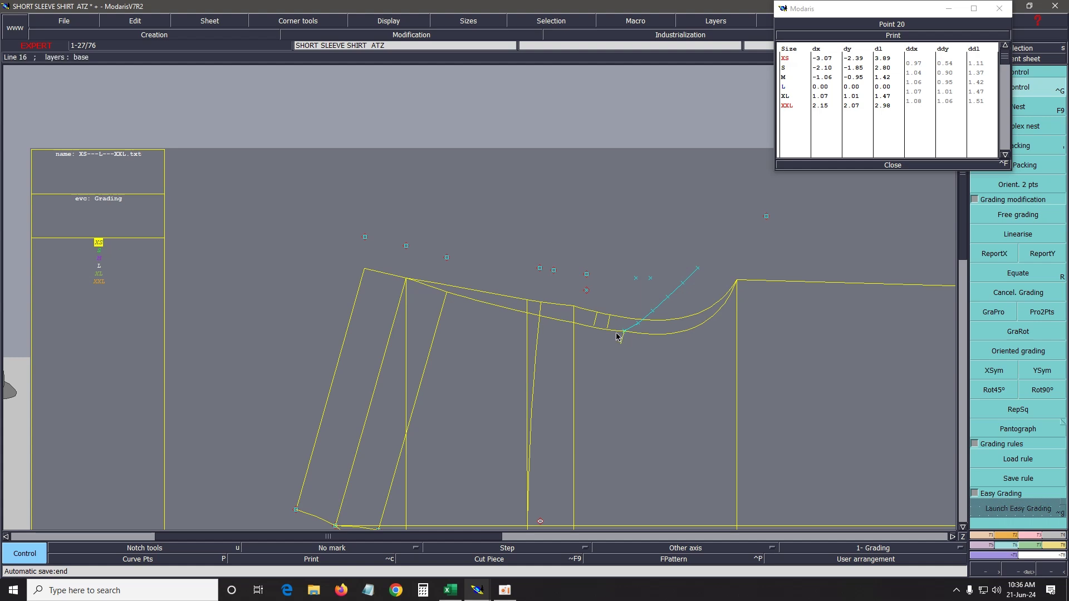
Shift the XS positions of both outer armhole notches to smooth the curve, placing the second at about dx -2.75, dy -2.43.
click(587, 301)
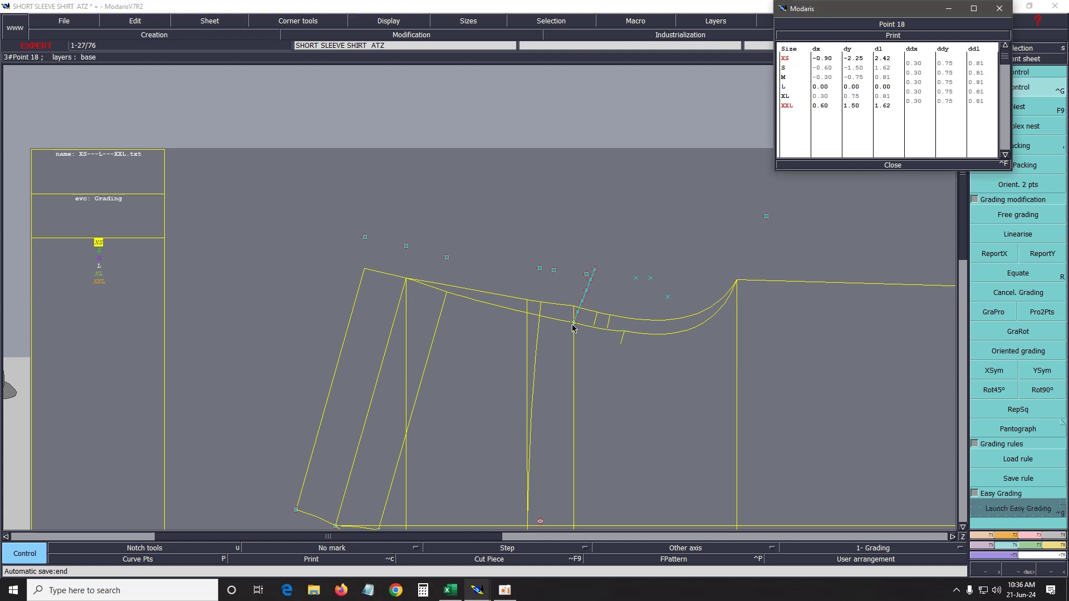
click(591, 323)
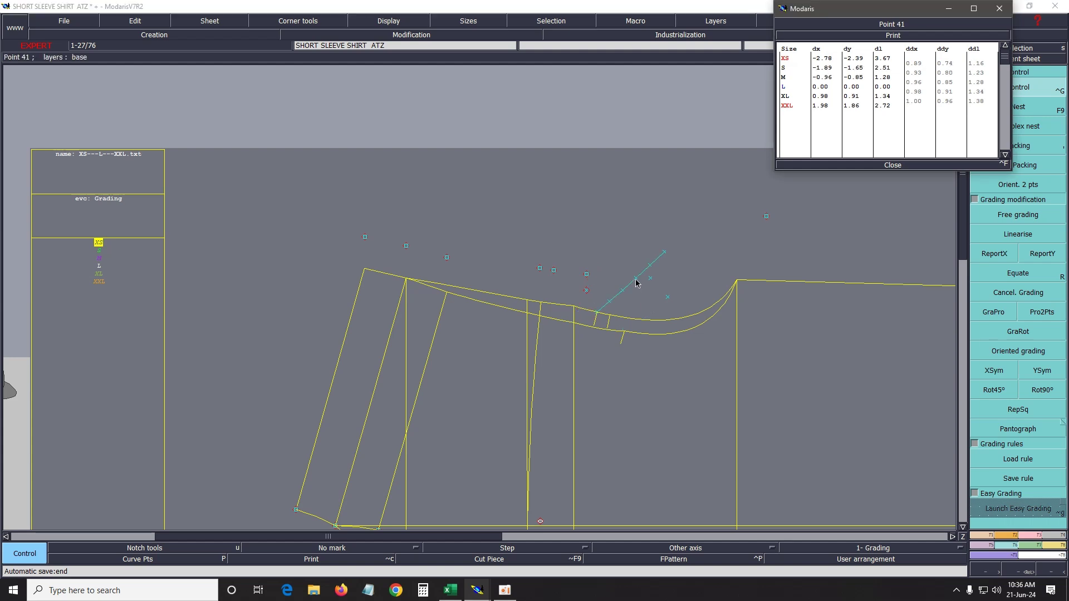
click(596, 312)
click(597, 311)
click(610, 316)
click(611, 314)
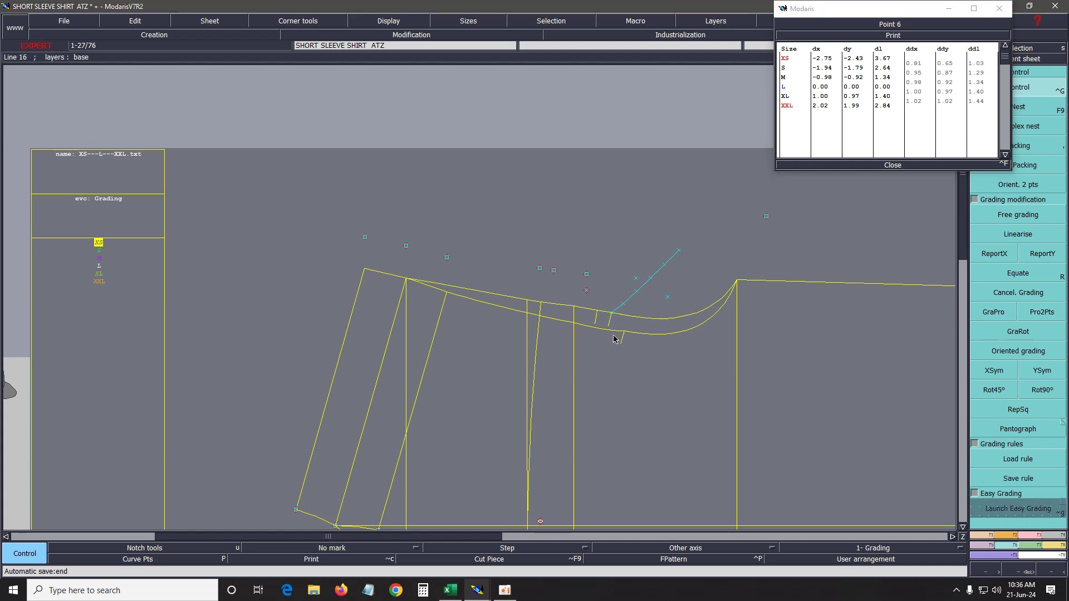
Shift the XS chest width point on the outer armhole to about dx -0.89, dy -2.35 and the first notch to dx -2.69, dy -2.32.
click(665, 297)
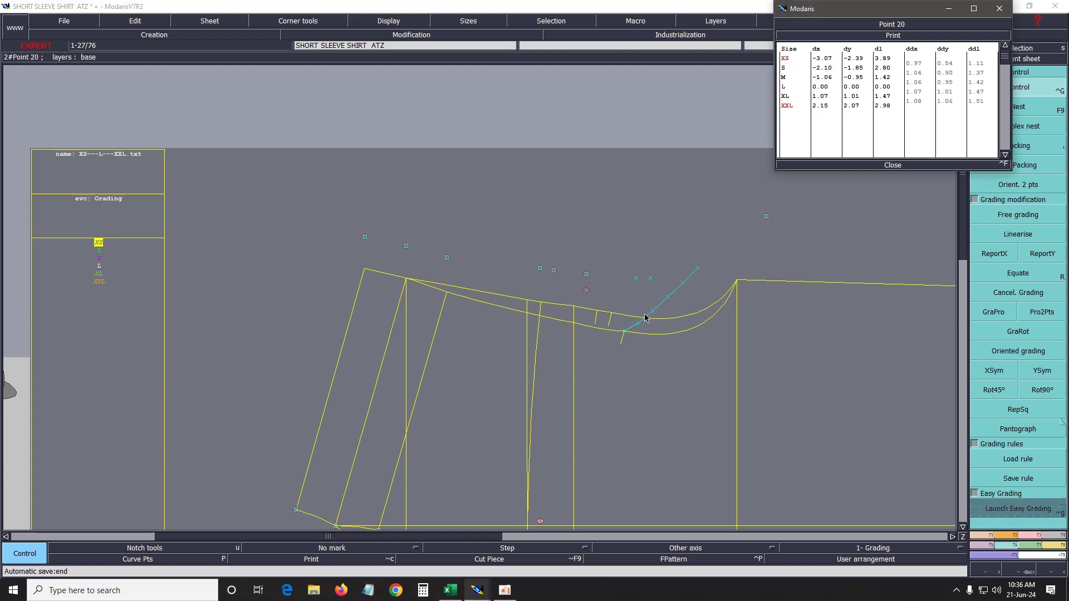
click(586, 276)
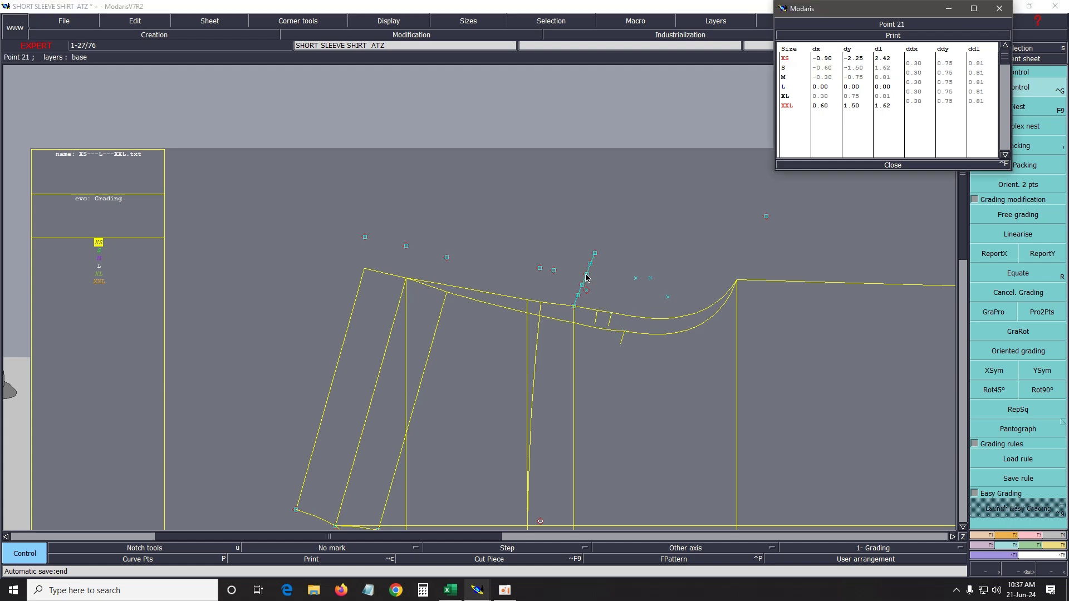
click(555, 272)
click(586, 275)
click(573, 306)
click(573, 308)
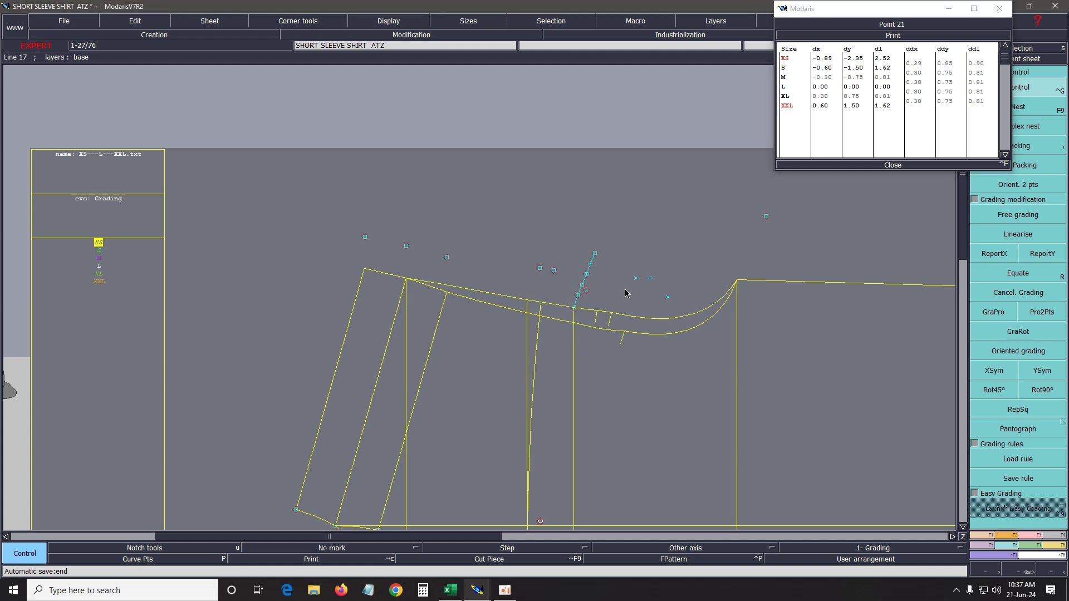
click(598, 312)
click(598, 311)
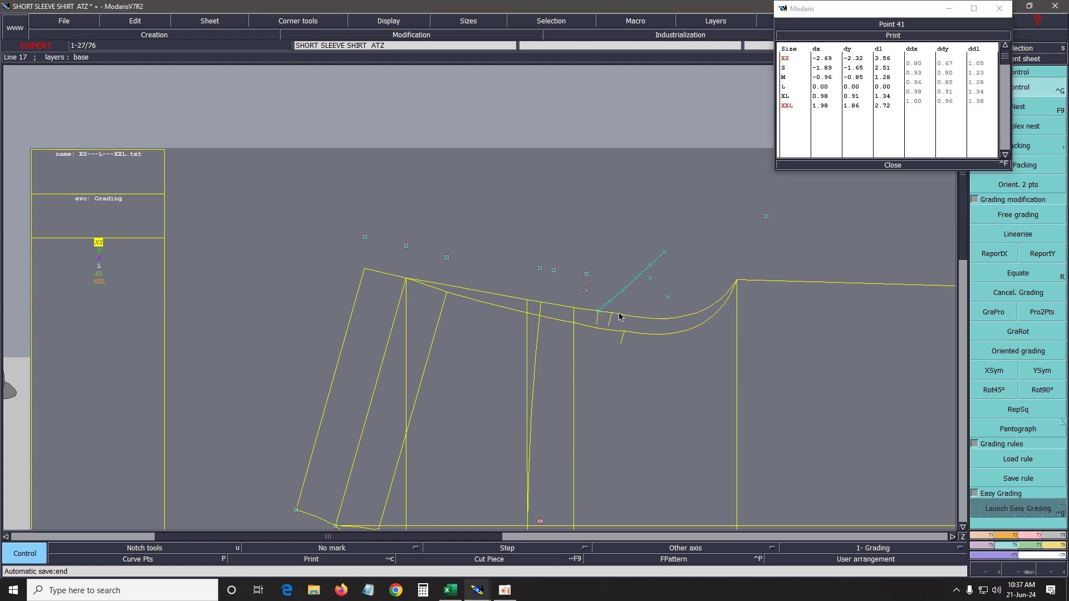
click(613, 313)
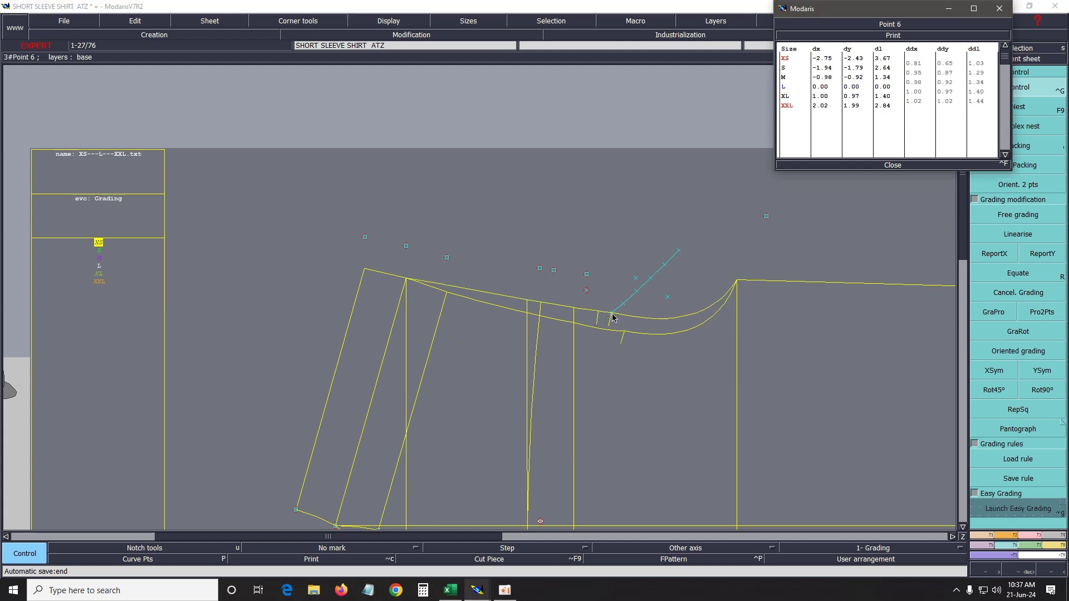
click(612, 317)
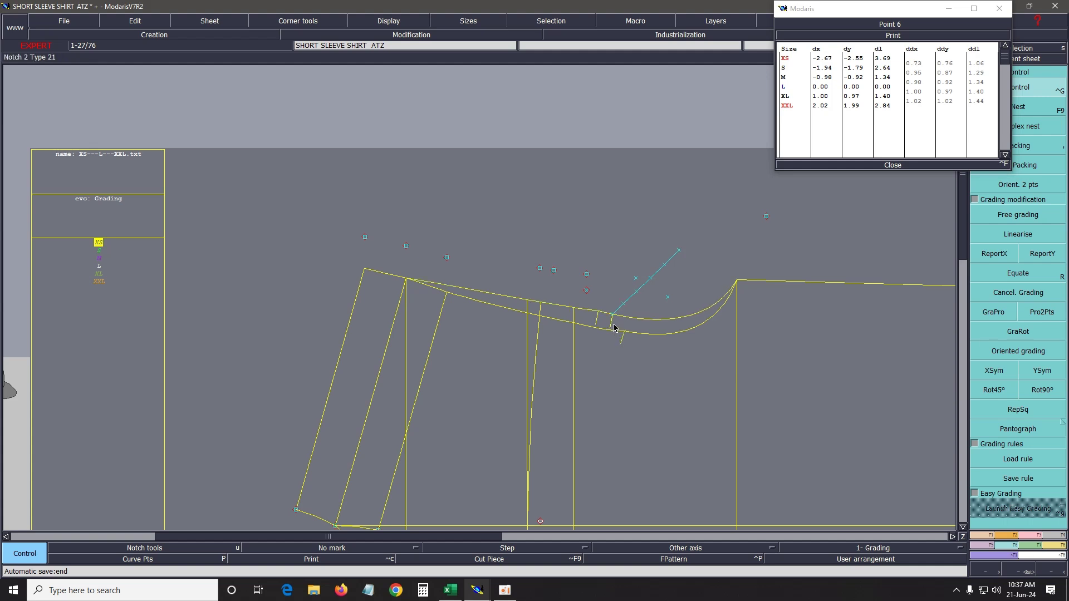
key(ctrl+z)
click(892, 165)
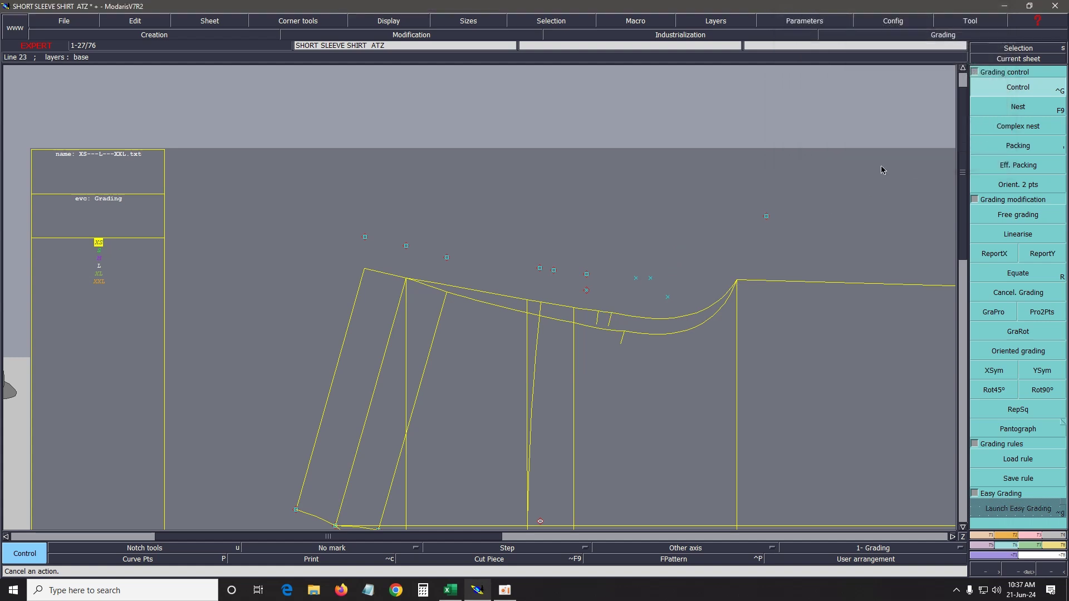
Show the curve points and compare the base size outline with the XS outline around the front armhole.
click(135, 563)
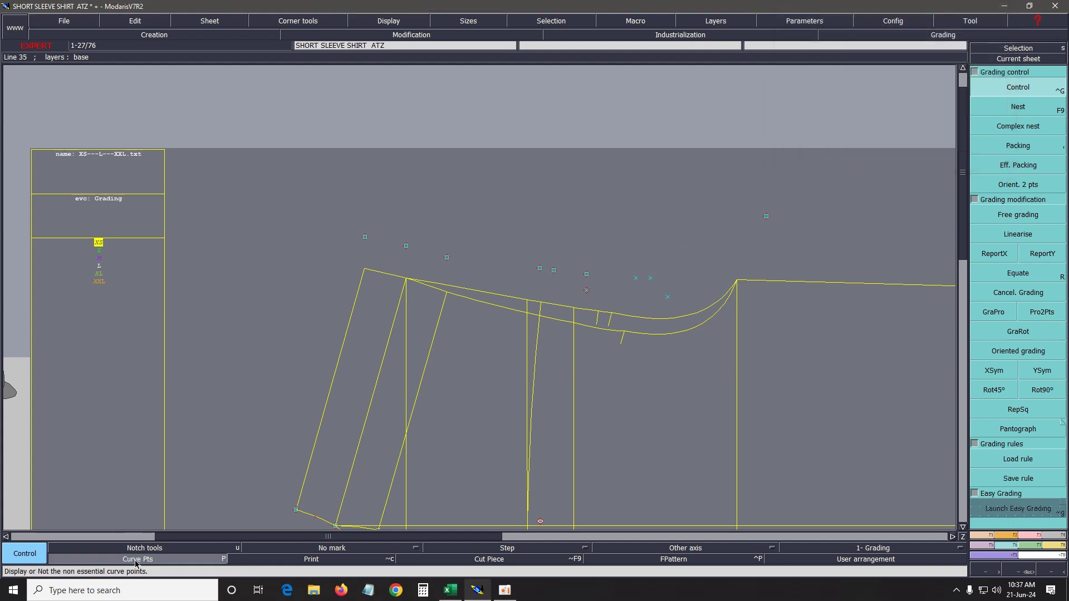
key(F9)
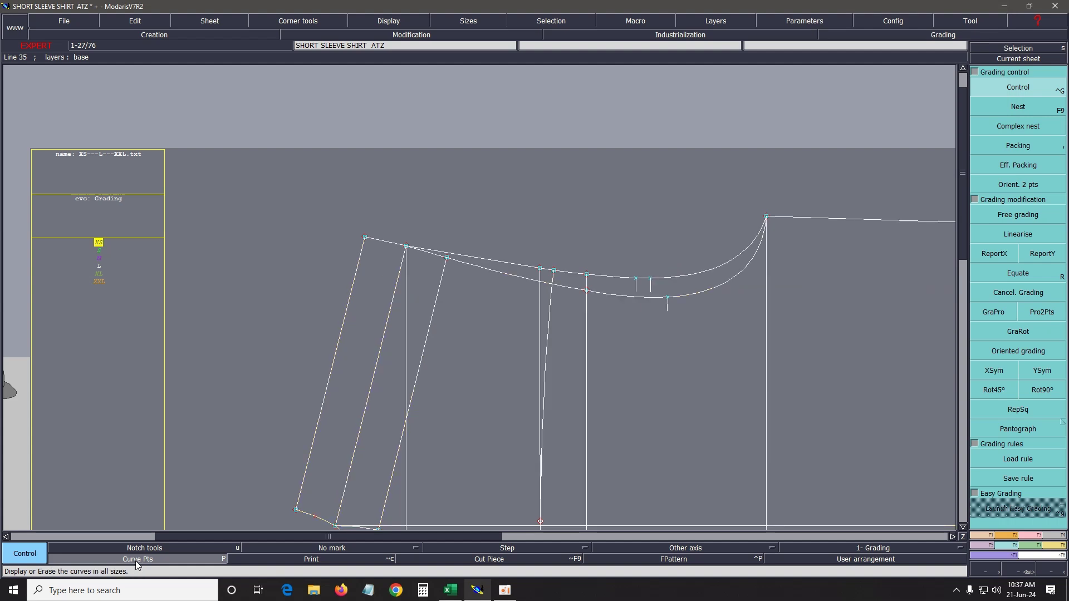
key(F9)
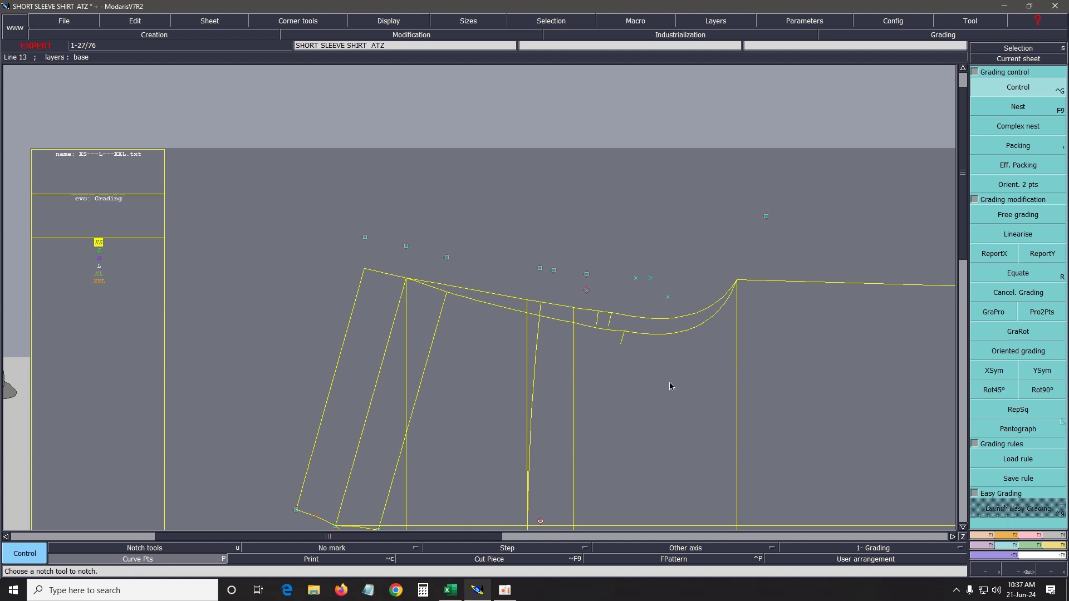
key(Home)
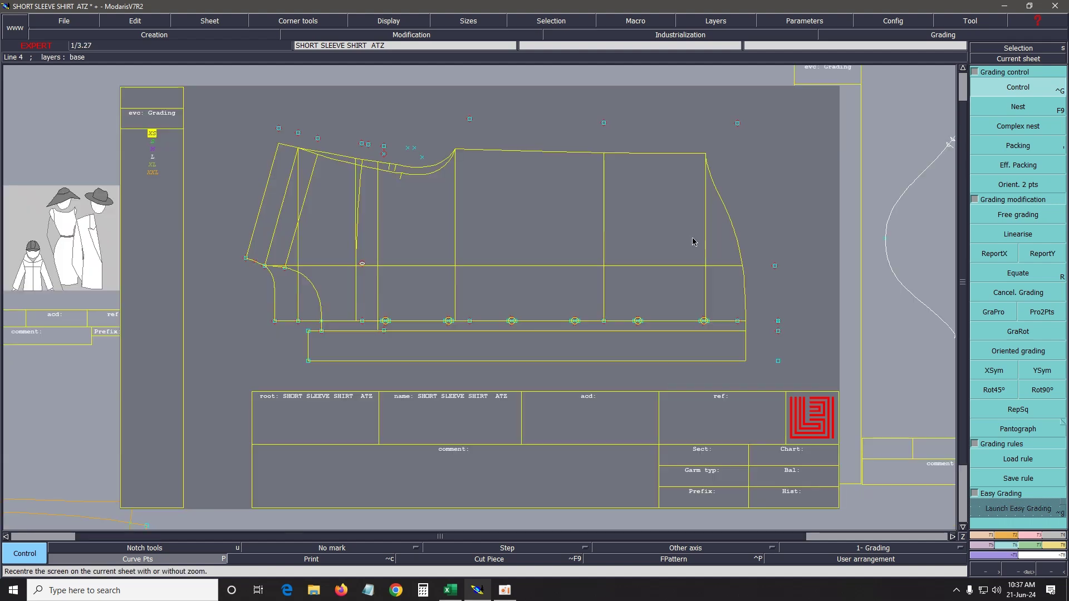
key(Return)
drag(245, 111, 482, 281)
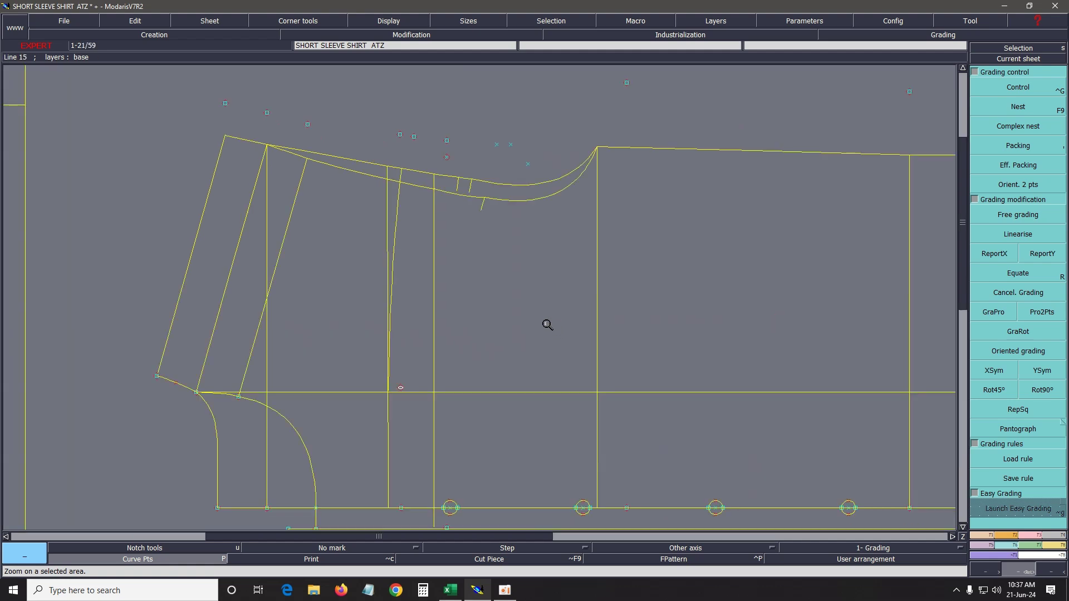
Add three curve points to the base size's inner armhole curve and one to the outer curve, on the shoulder side of the notches.
drag(306, 114, 750, 339)
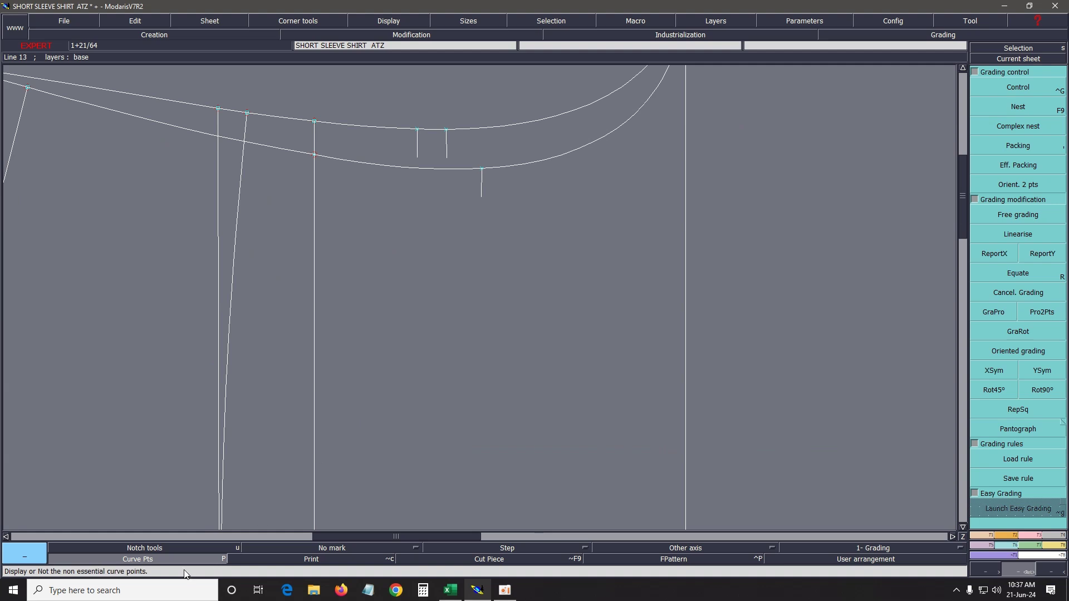
key(a)
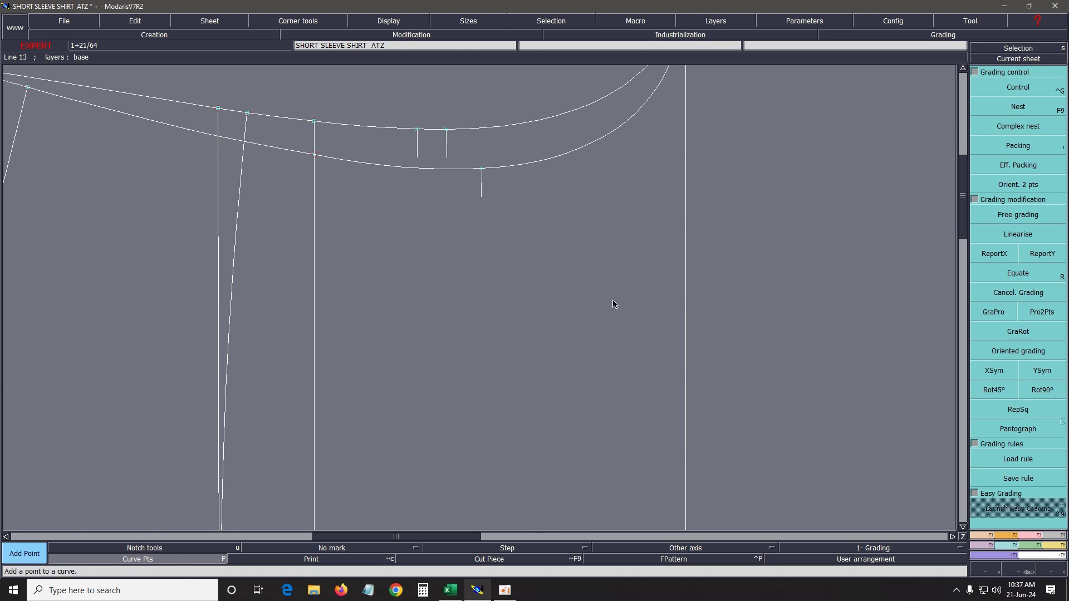
click(481, 169)
click(461, 169)
click(461, 170)
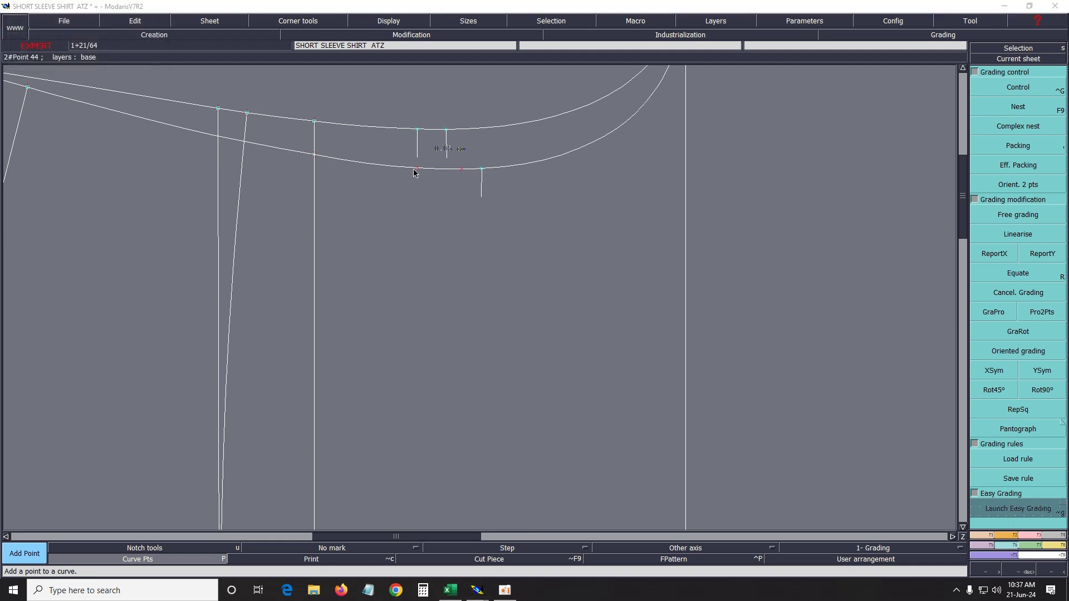
click(389, 168)
click(388, 127)
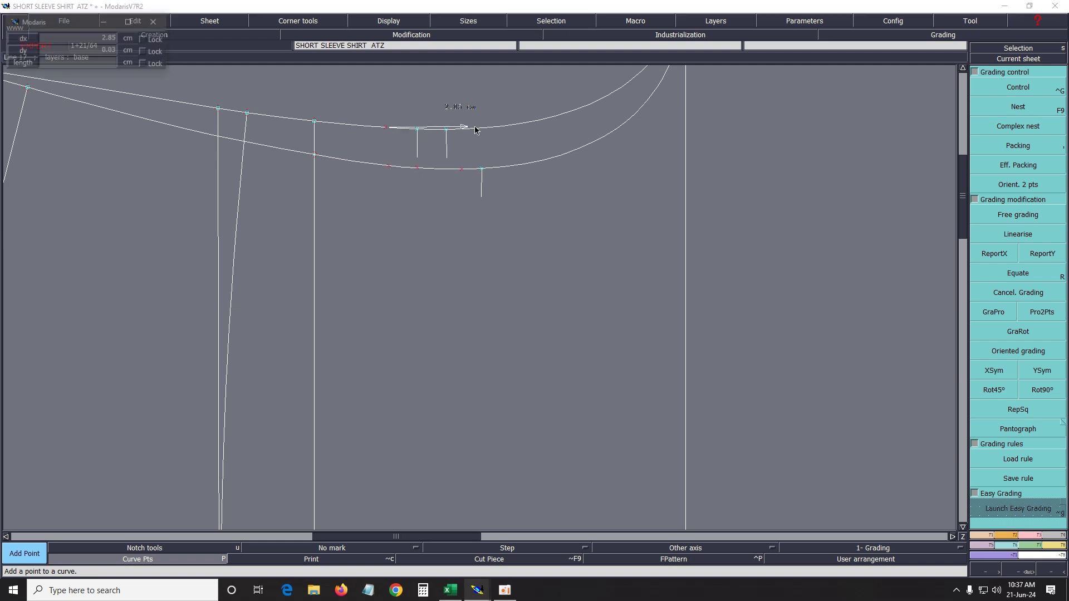
Add two points on the underarm side of each base size armhole curve and one more on the inner curve towards the shoulder.
click(495, 127)
click(554, 158)
click(617, 127)
click(617, 128)
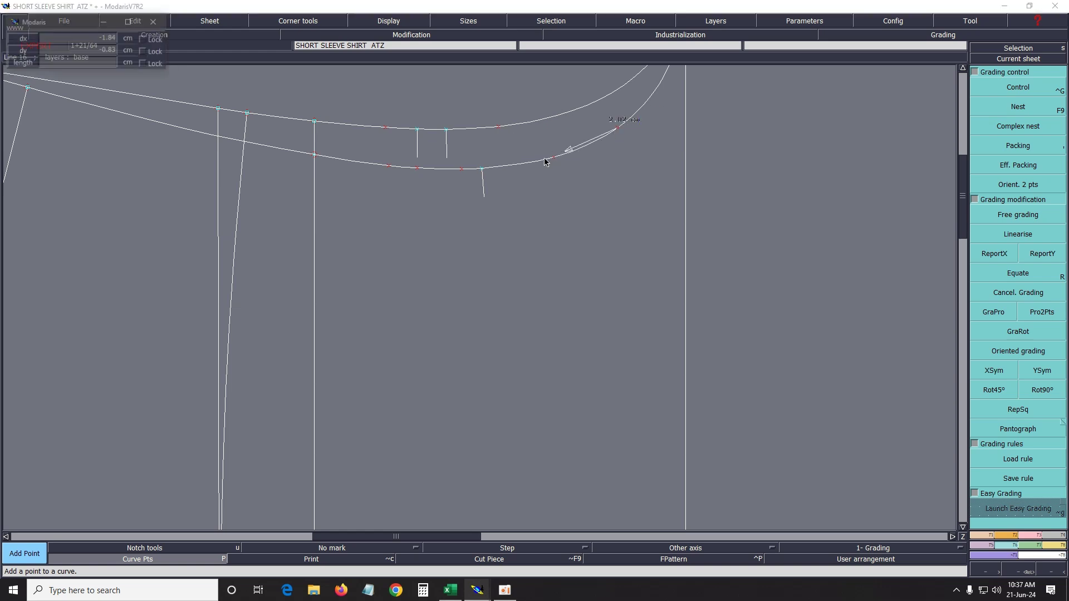
click(354, 162)
click(354, 162)
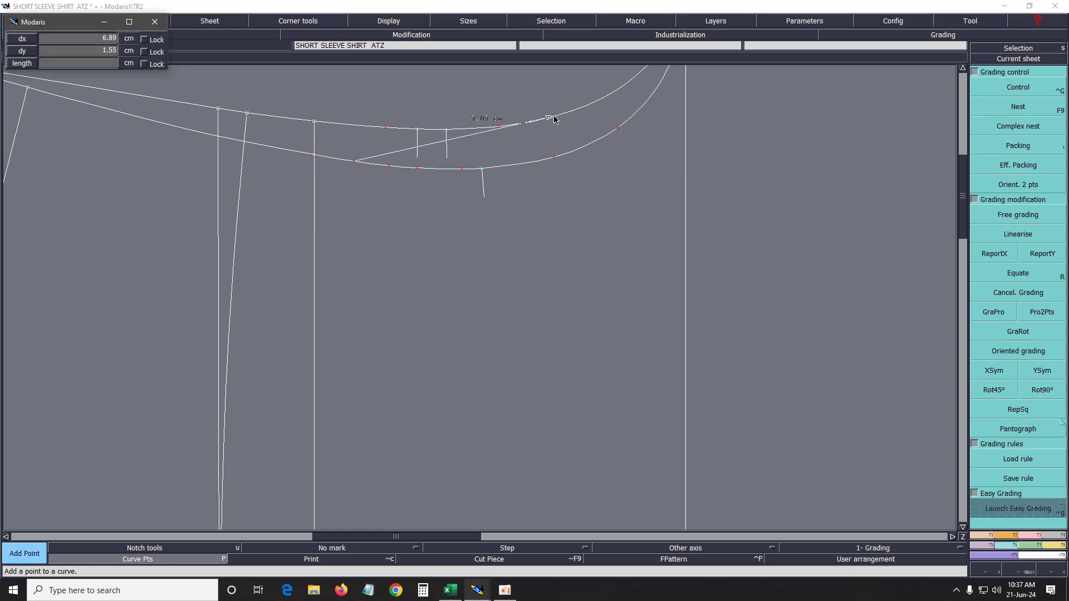
click(555, 116)
key(Home)
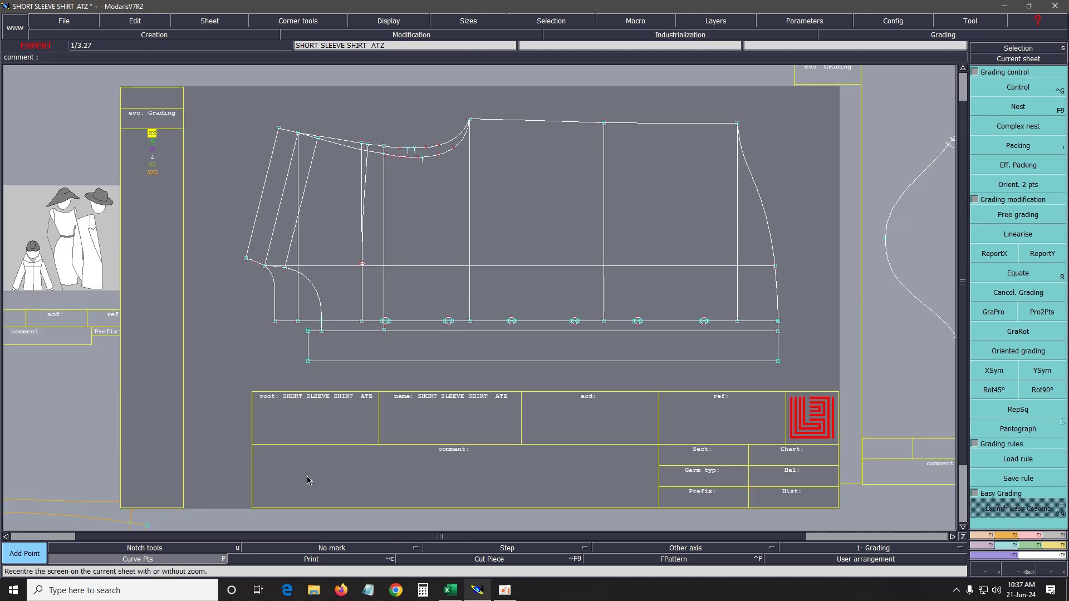
Display only size XS and check the grading values of the added armhole points between the chest width line and the notches.
key(Return)
drag(254, 99, 577, 214)
click(577, 215)
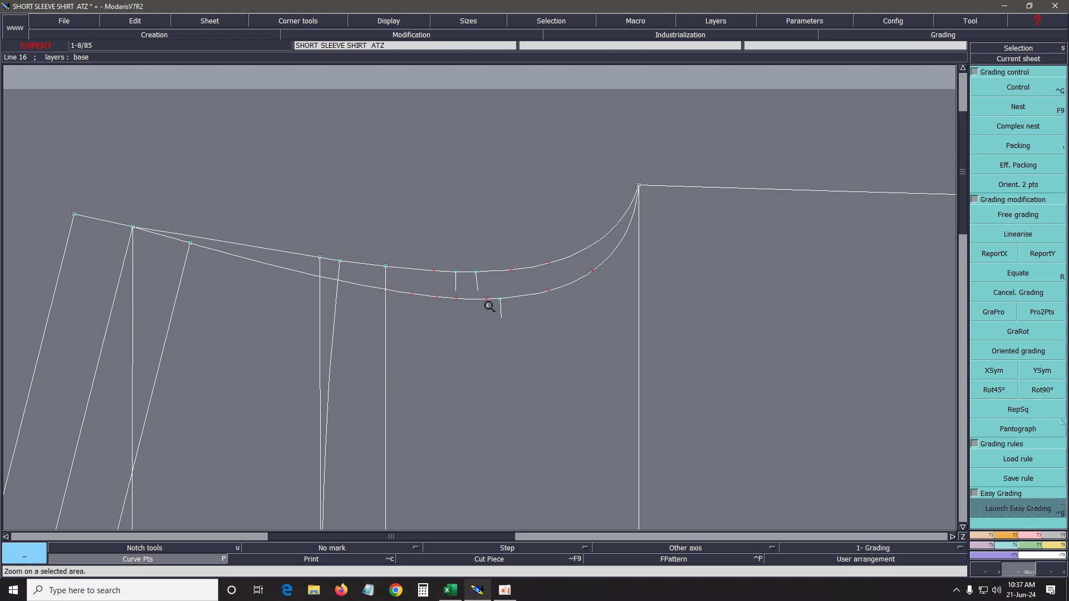
key(Home)
drag(339, 180, 533, 254)
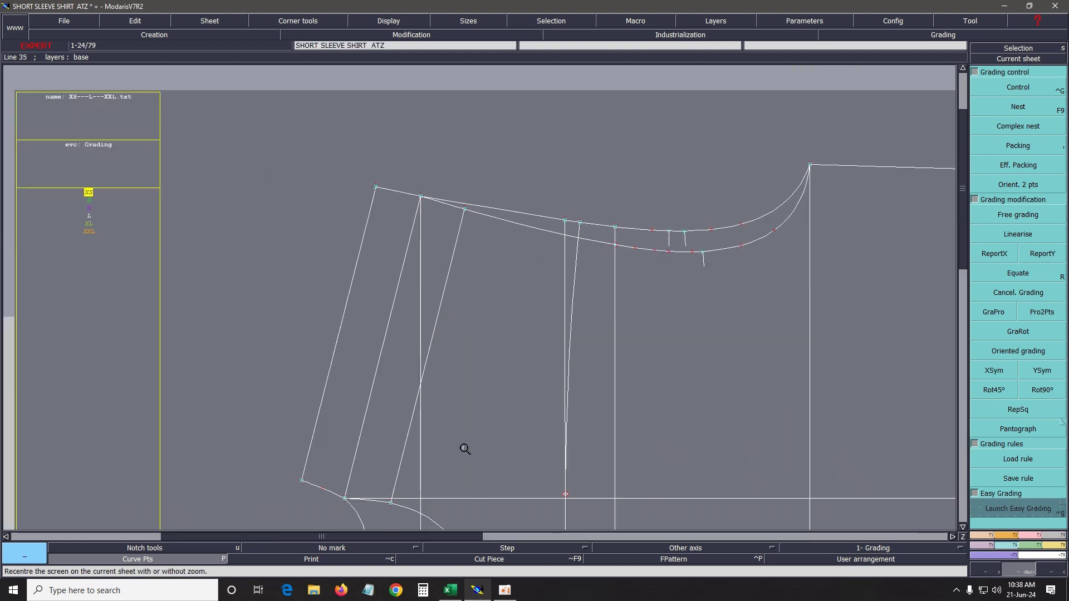
click(89, 193)
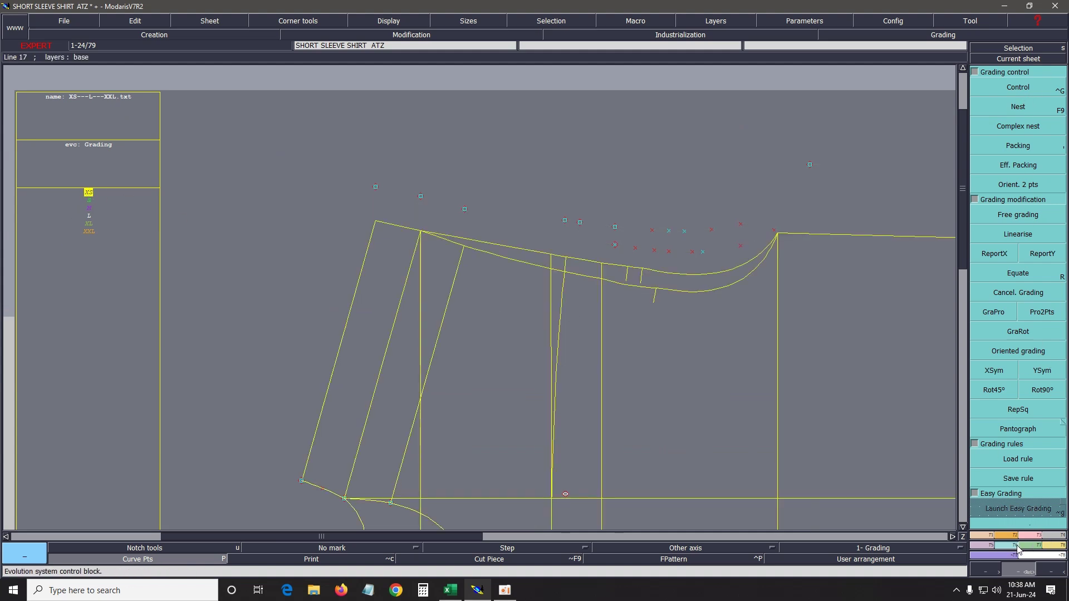
click(1021, 90)
click(631, 251)
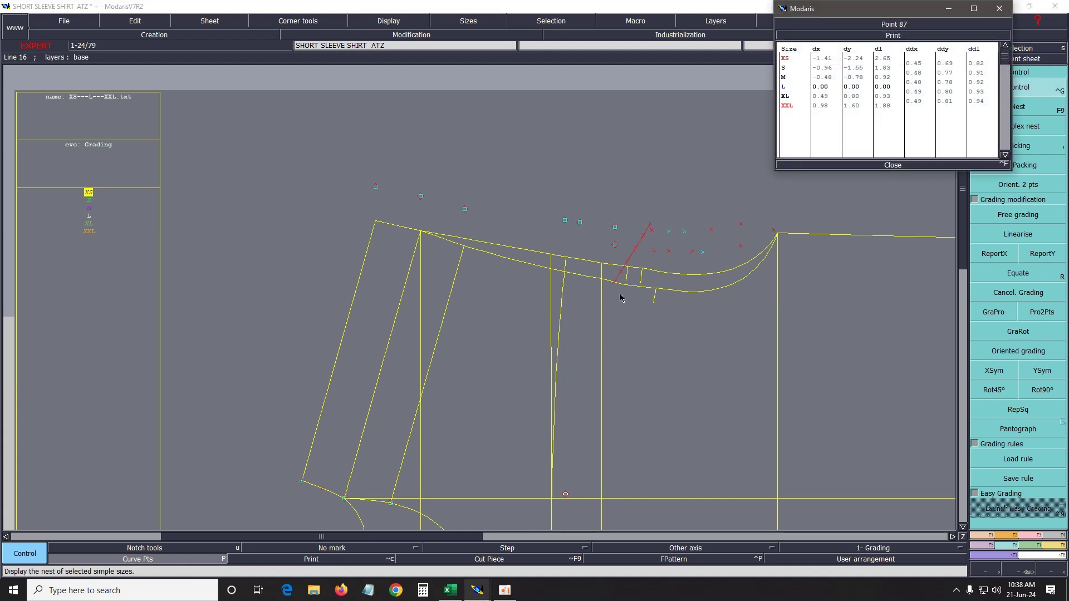
click(653, 235)
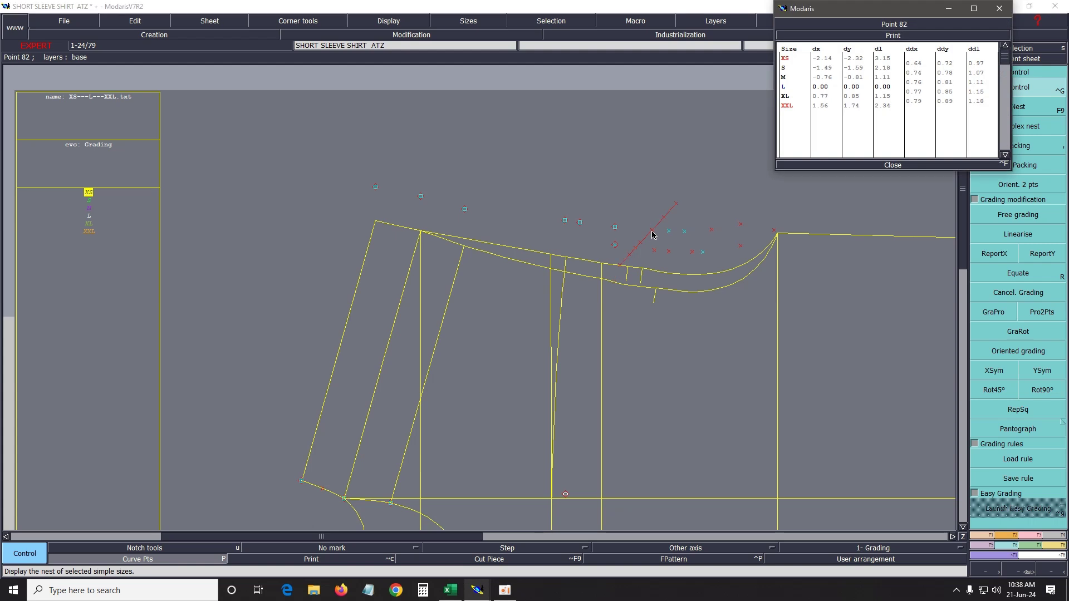
Shift the XS positions of inner armhole points 81 and 44 to about dx -1.81, dy -2.12 and dx -1.87, dy -2.18.
click(624, 289)
drag(624, 288, 627, 284)
click(646, 292)
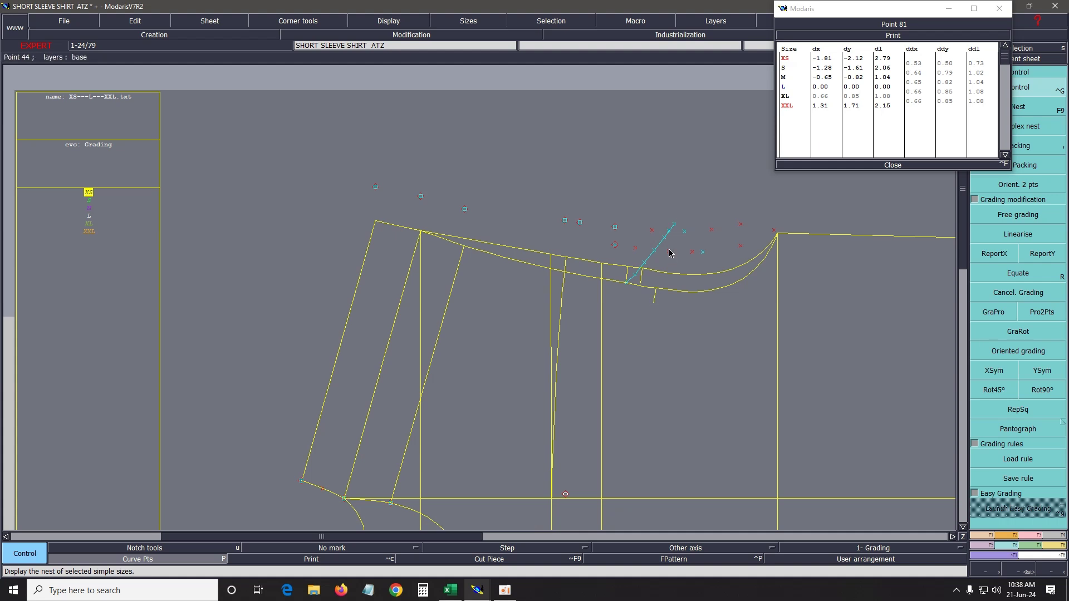
click(651, 276)
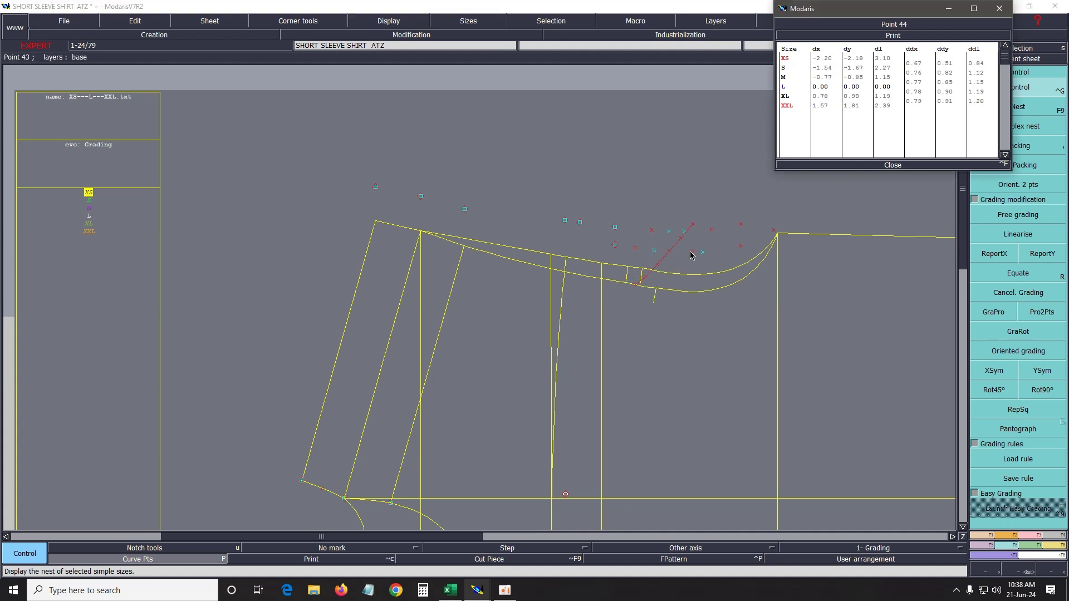
click(684, 236)
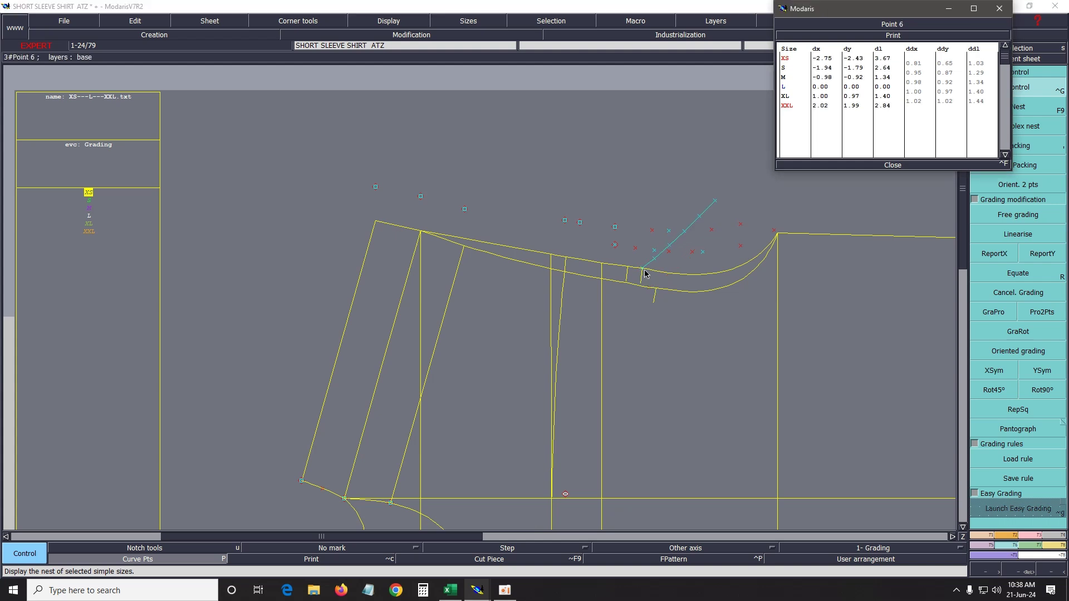
click(652, 234)
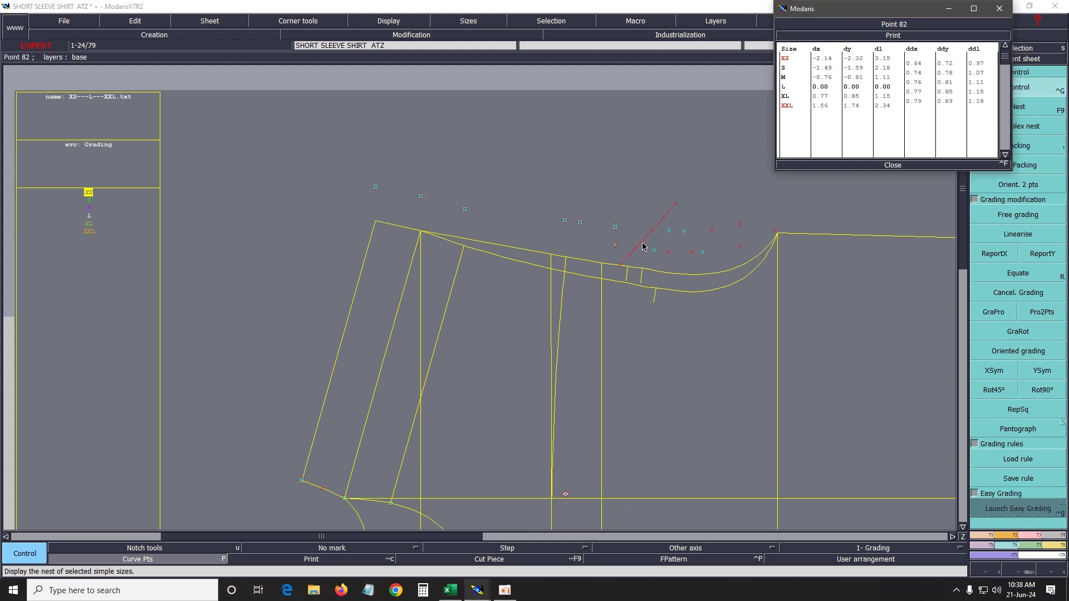
click(701, 259)
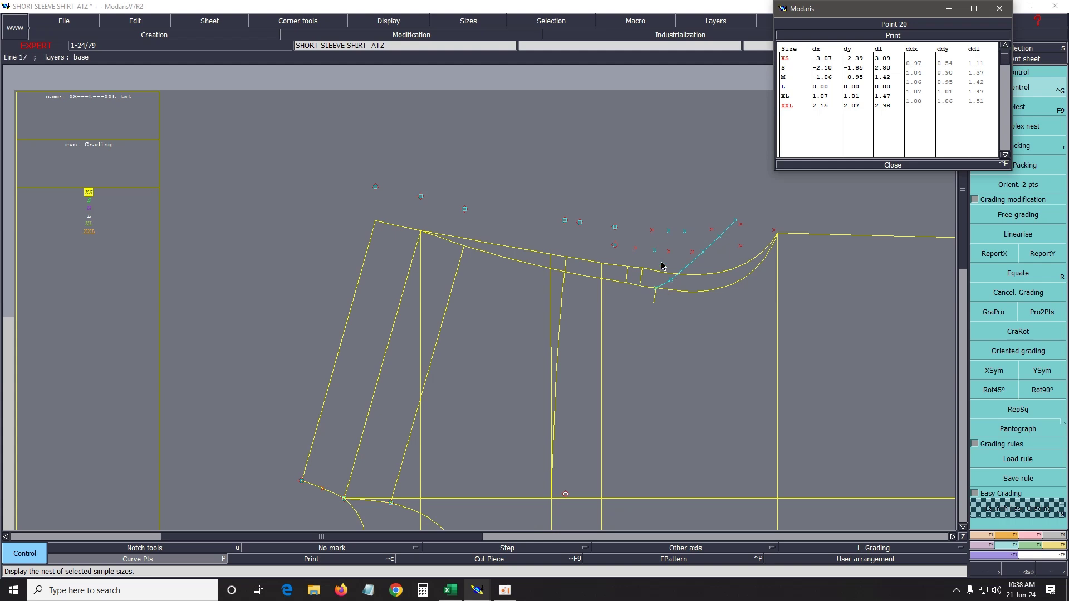
click(637, 287)
click(636, 286)
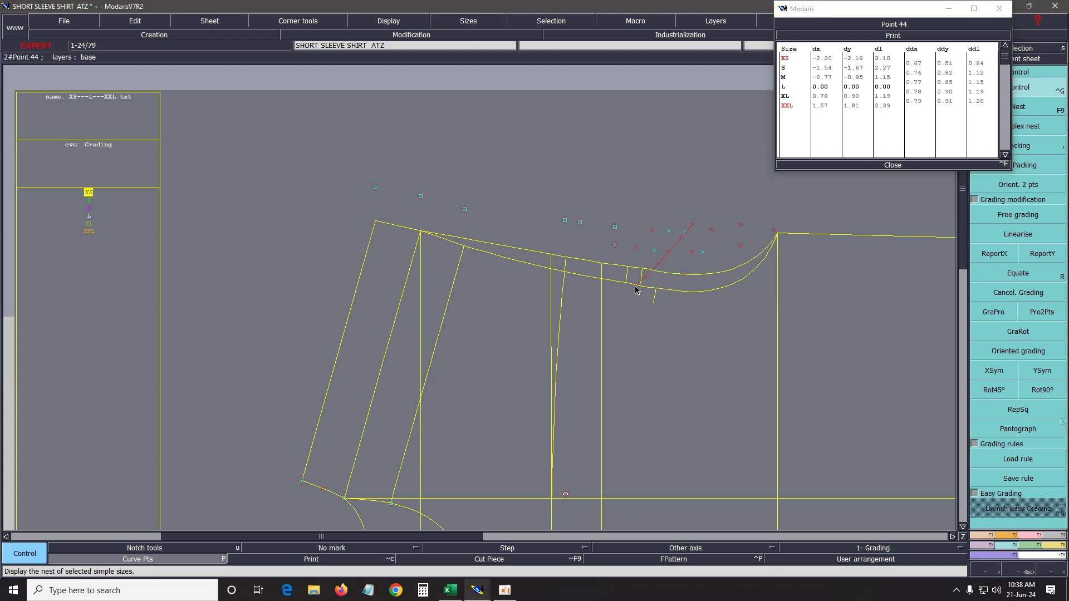
click(641, 288)
Refine the XS position of inner armhole point 81 to about dx -1.74, dy -2.15.
click(637, 250)
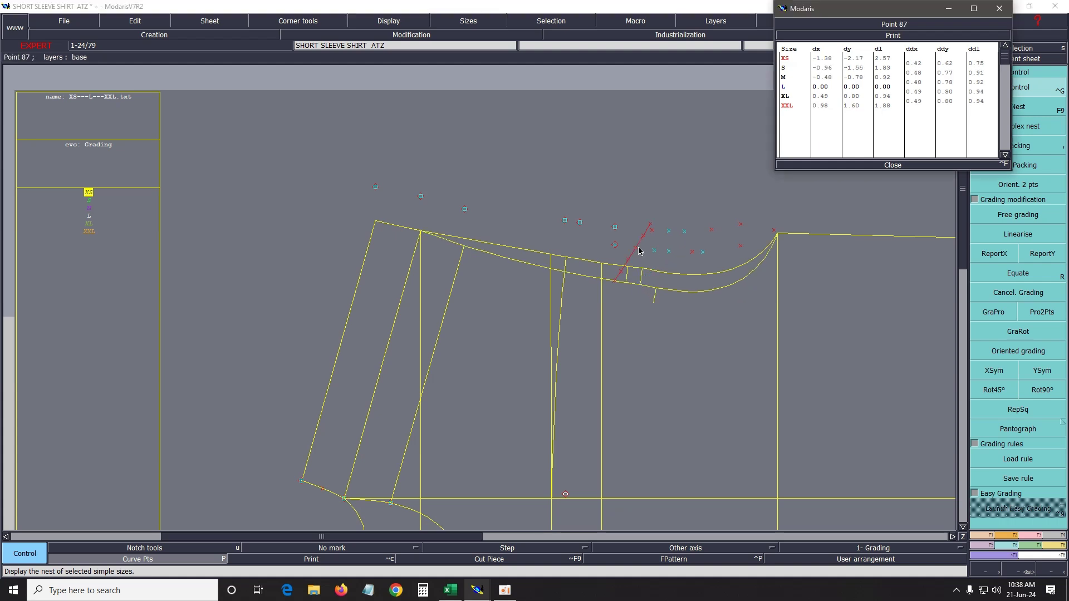
click(639, 263)
click(649, 254)
click(627, 288)
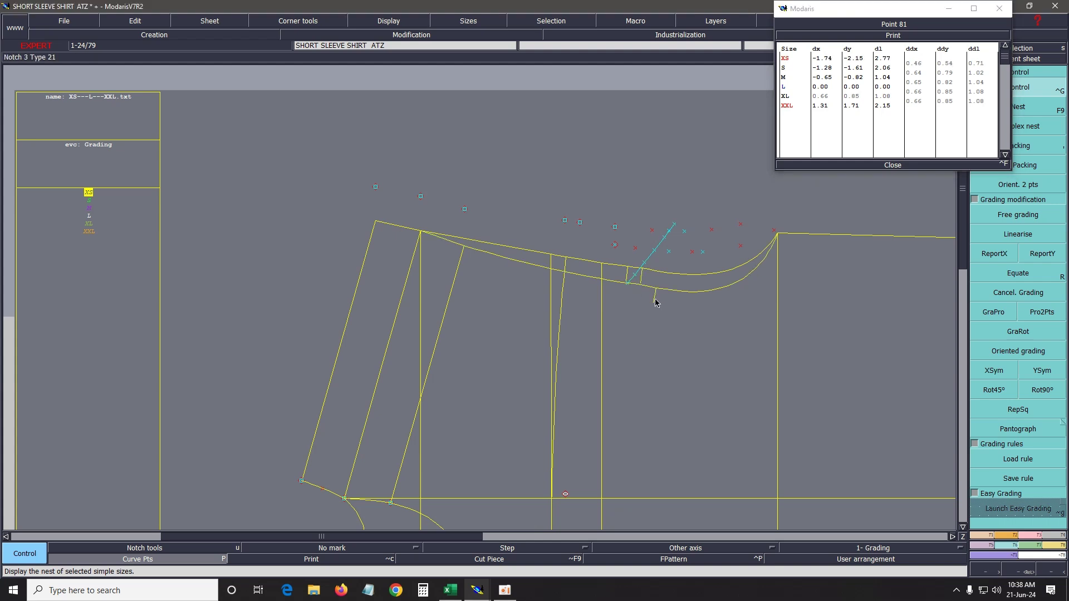
Shift point 84 on the XS inner armhole's underarm side to smooth the curve, and move the notch point to about dx -3.04, dy -2.32.
click(696, 258)
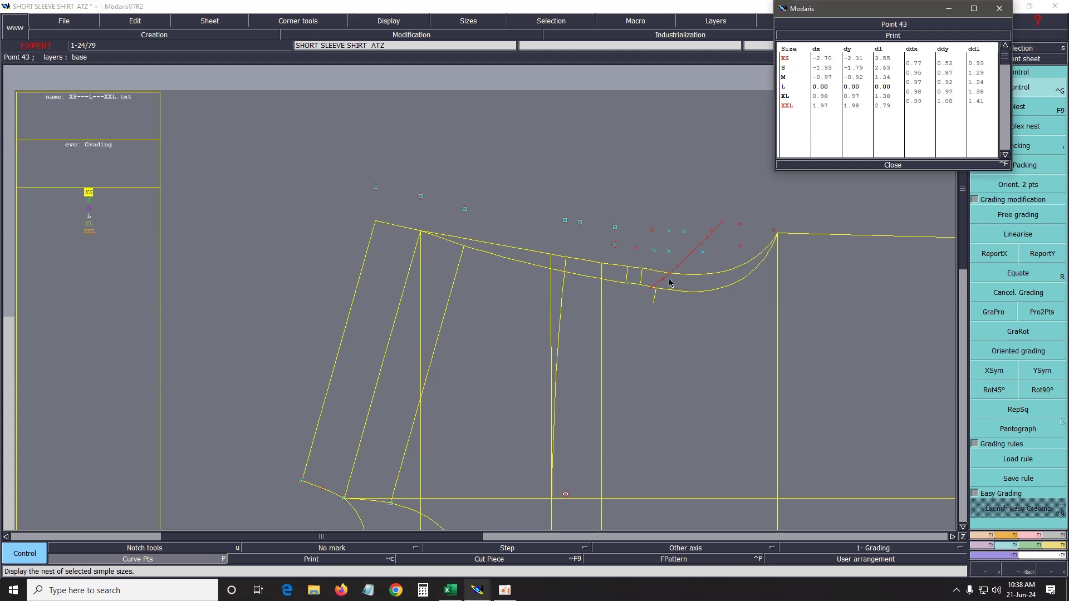
click(697, 298)
click(693, 295)
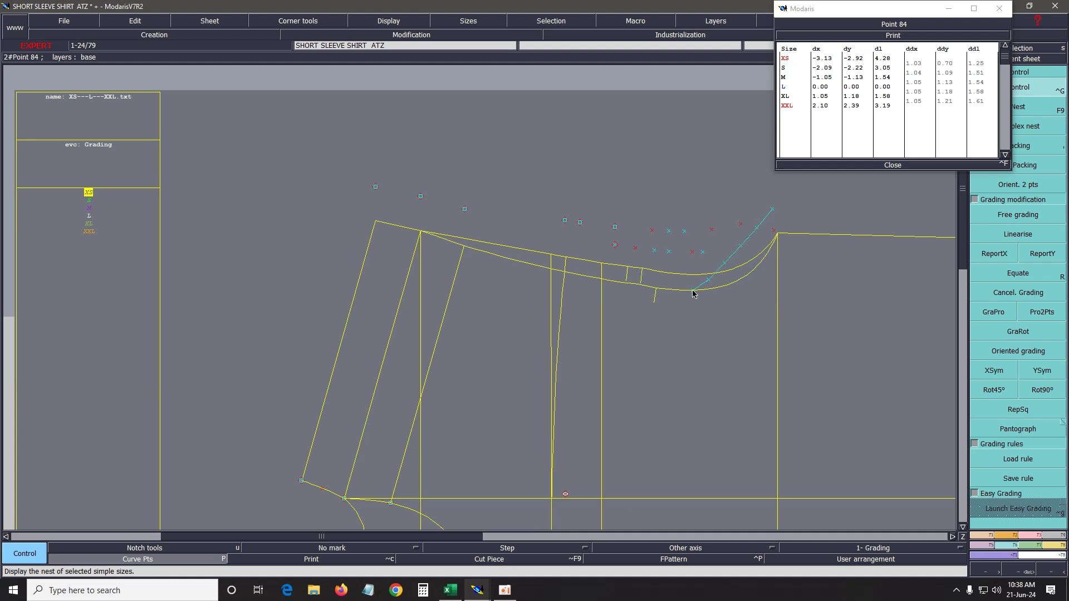
click(693, 294)
click(671, 256)
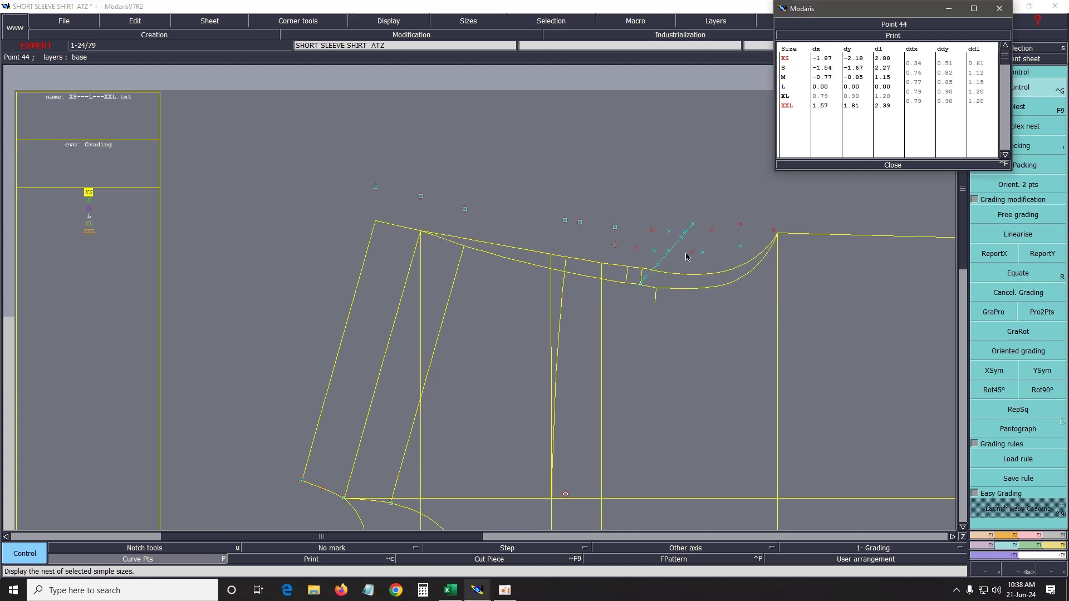
click(658, 289)
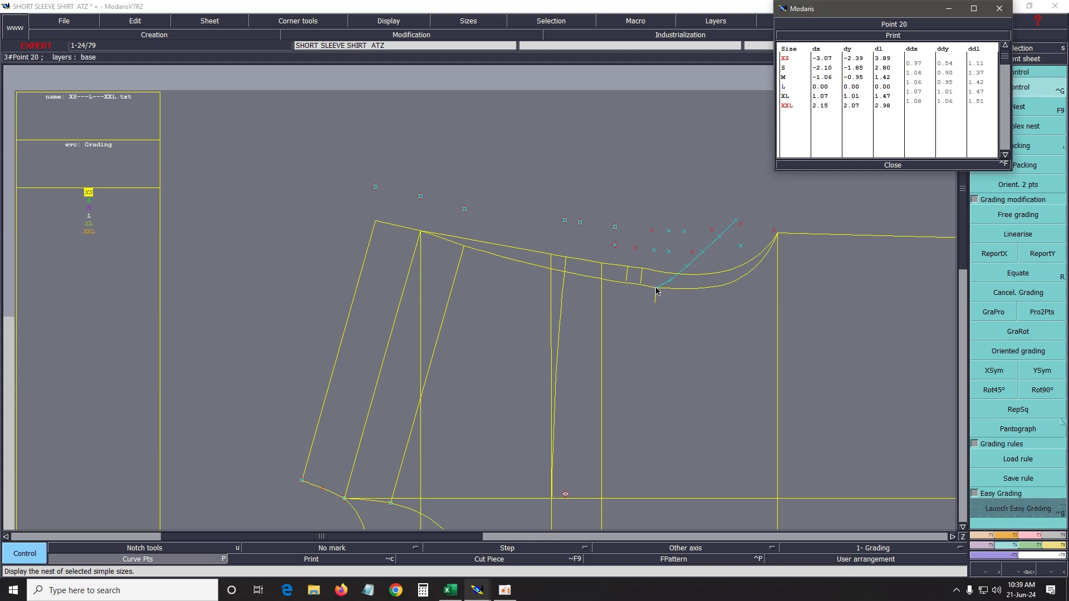
click(656, 289)
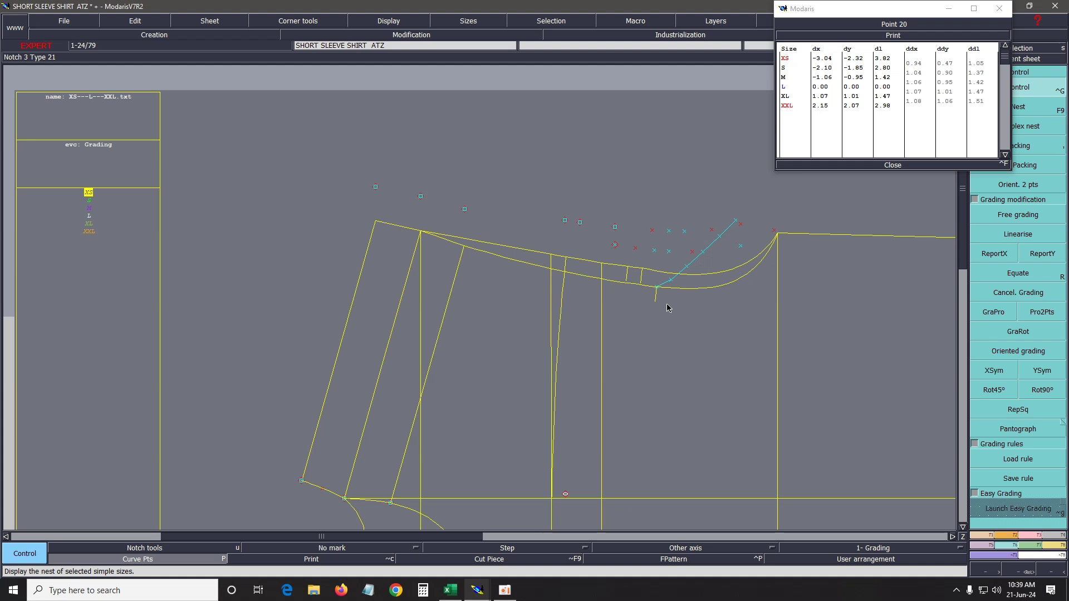
Shift the XS positions of outer armhole points 83 and 88 to about dx -2.65, dy -2.74 and dx -2.64, dy -3.01.
click(683, 232)
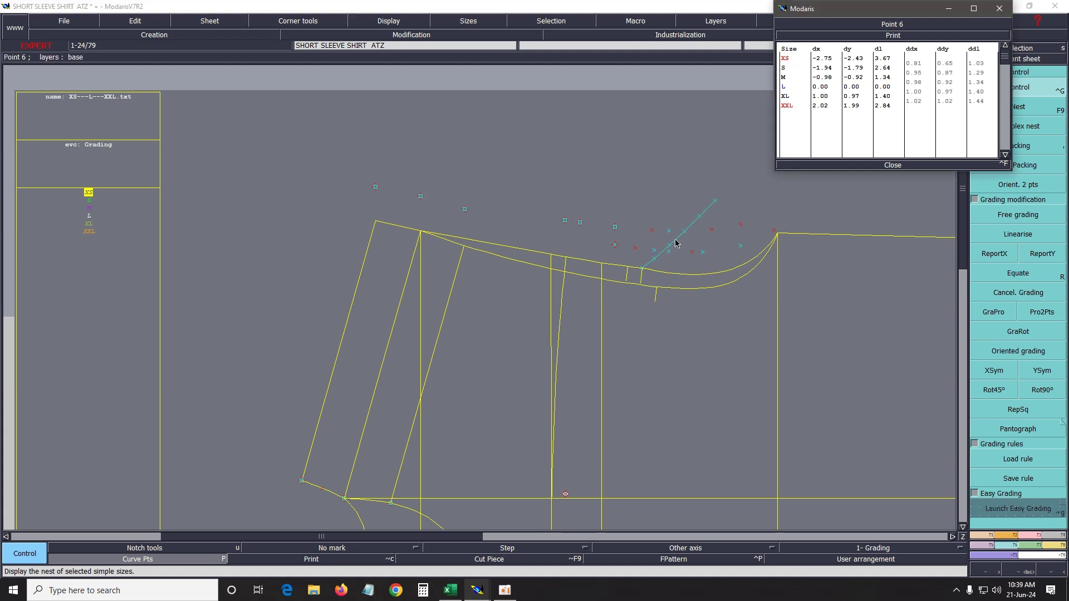
click(655, 234)
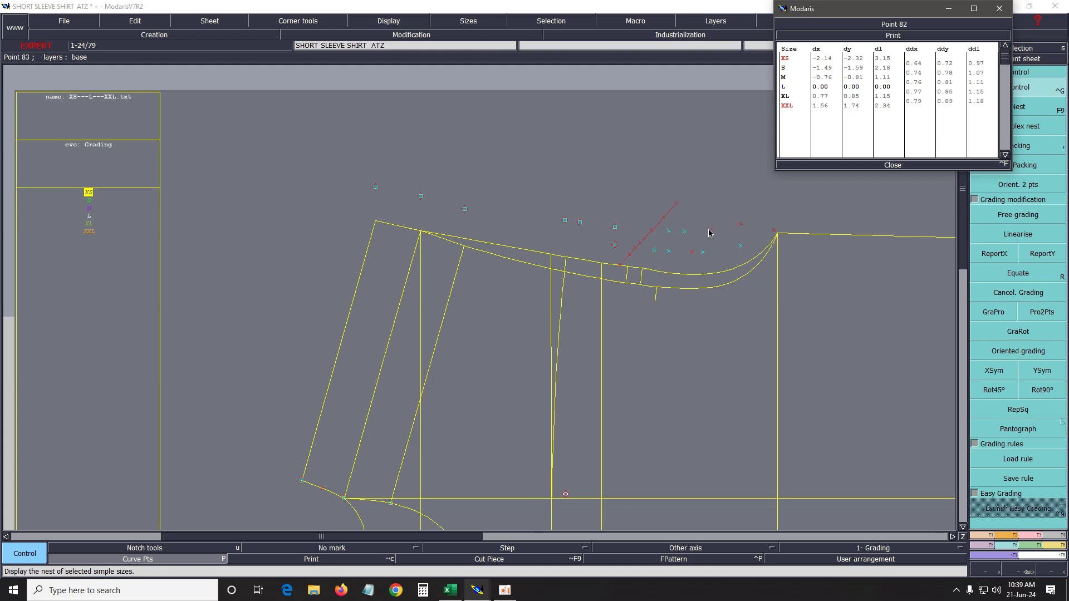
click(670, 276)
click(671, 273)
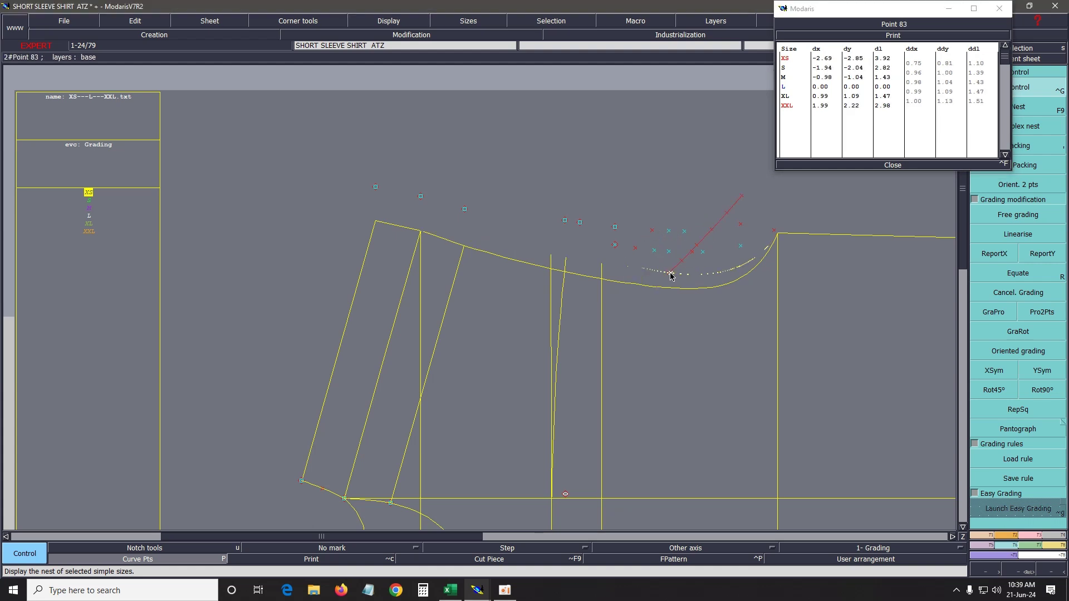
click(672, 272)
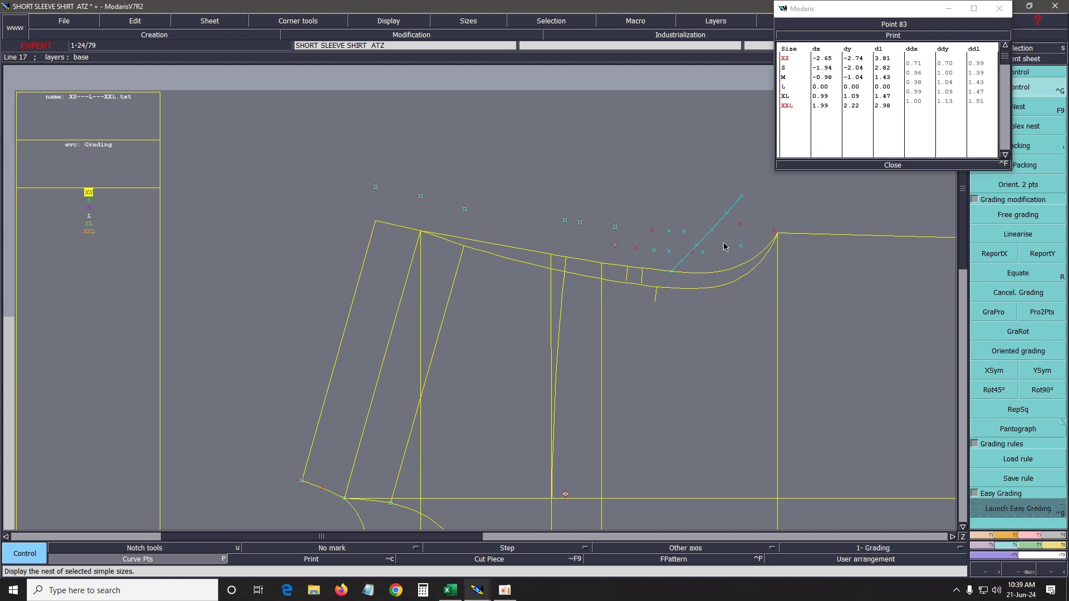
click(701, 273)
click(701, 274)
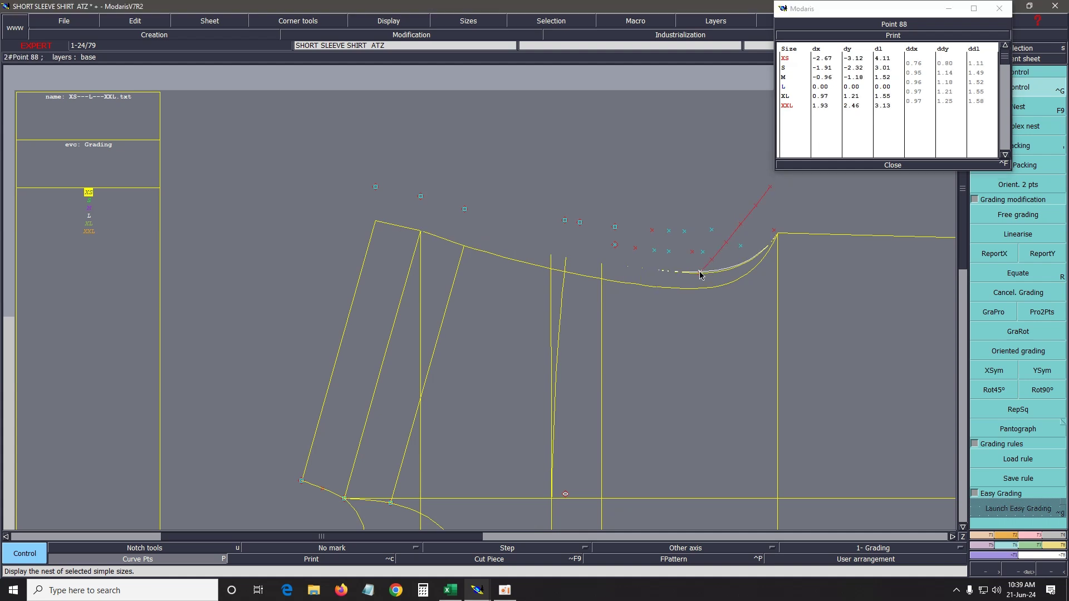
click(701, 272)
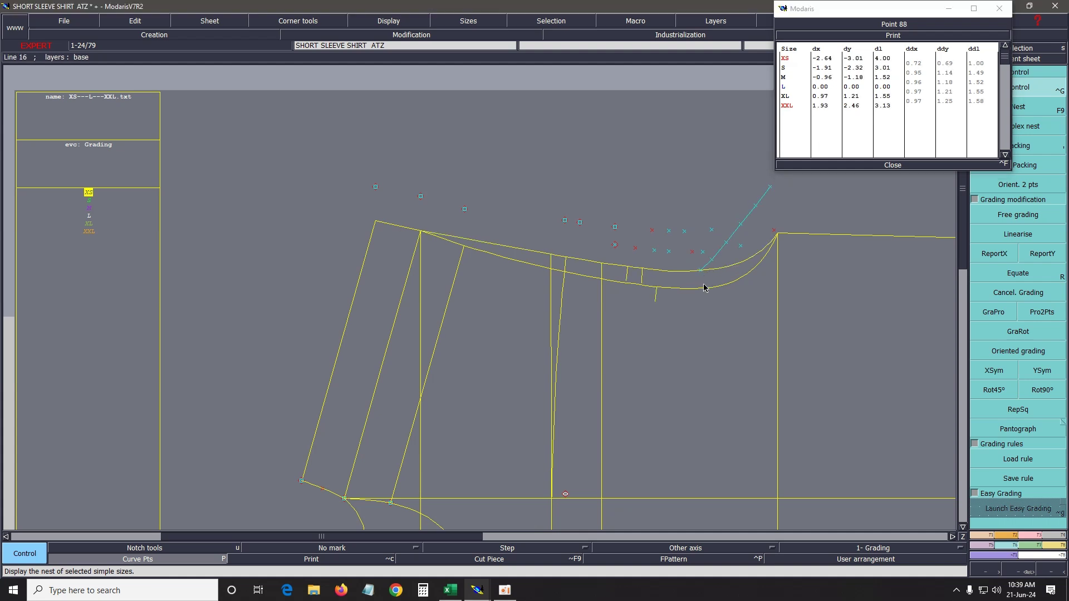
Shift the XS chest width point on the outer armhole curve to about dx -0.89, dy -2.33.
click(615, 245)
click(616, 228)
click(615, 229)
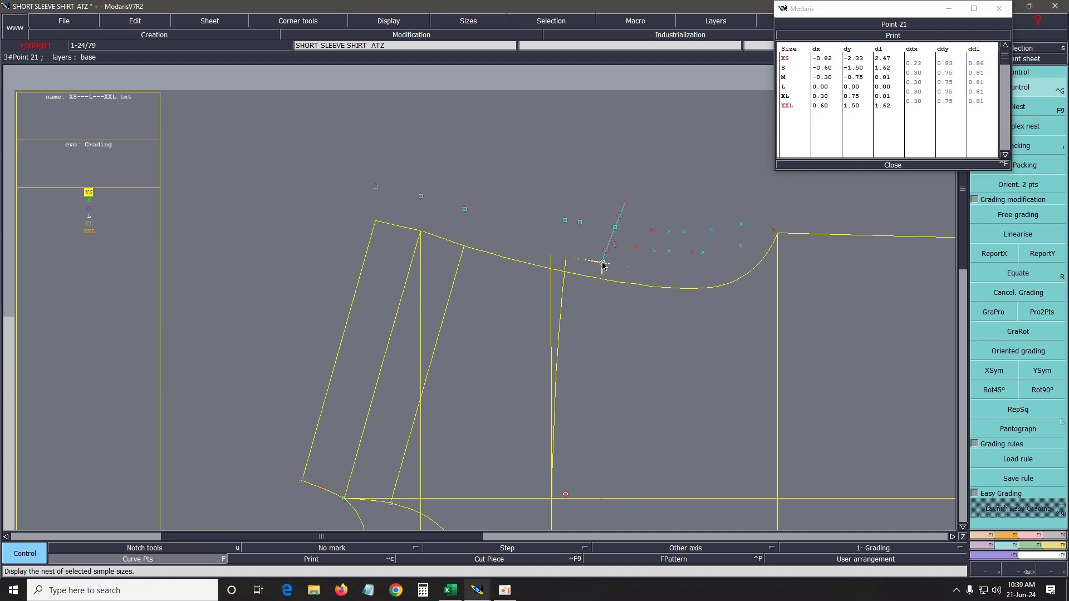
click(601, 262)
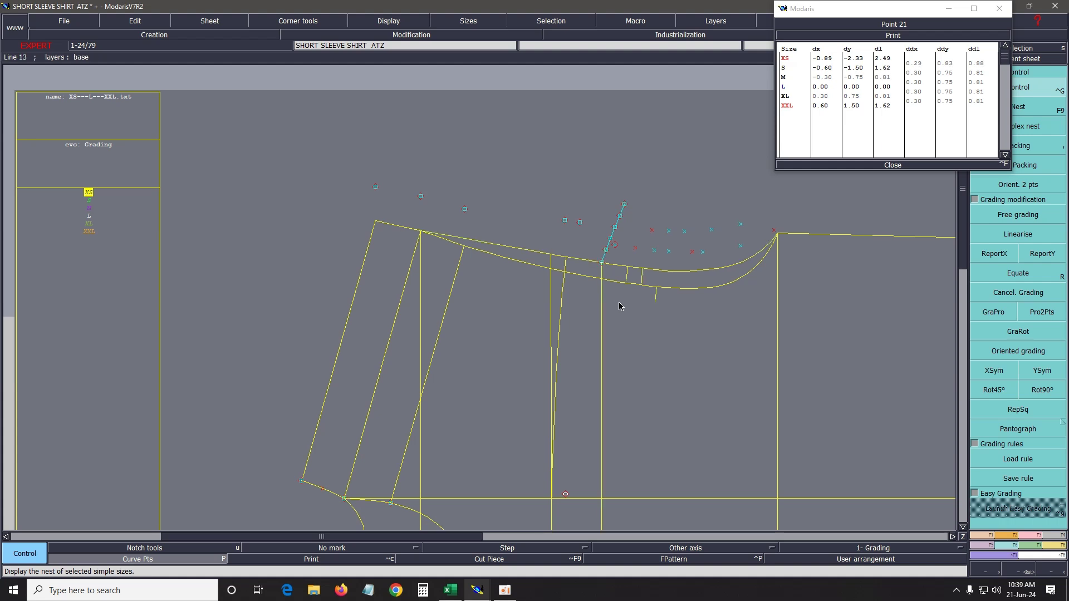
Shift the XS position of inner armhole point 44 to about dx -2.06, dy -2.18.
click(639, 256)
click(632, 285)
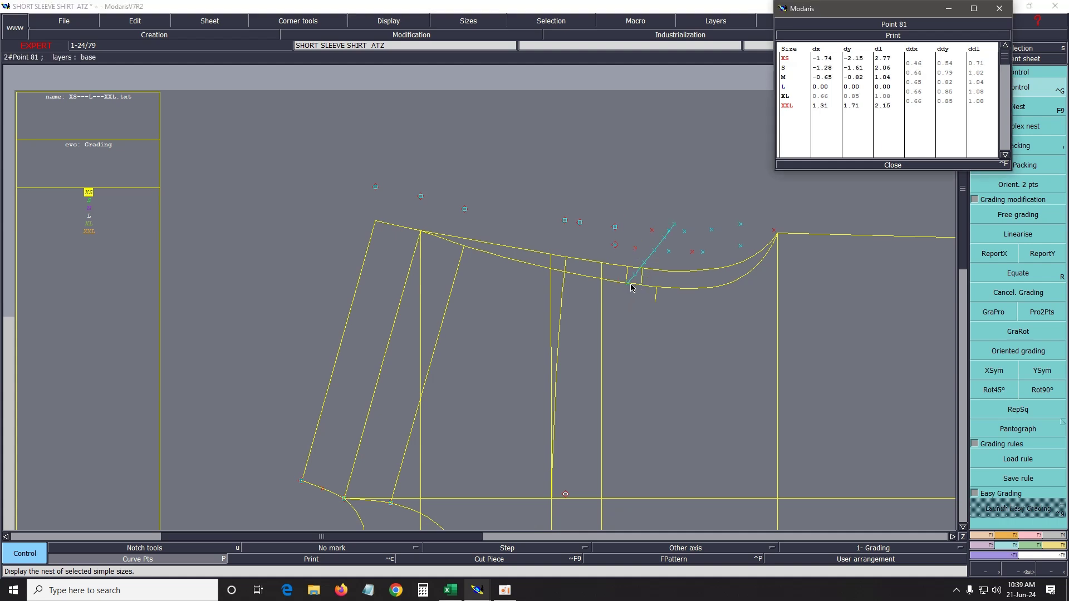
click(667, 251)
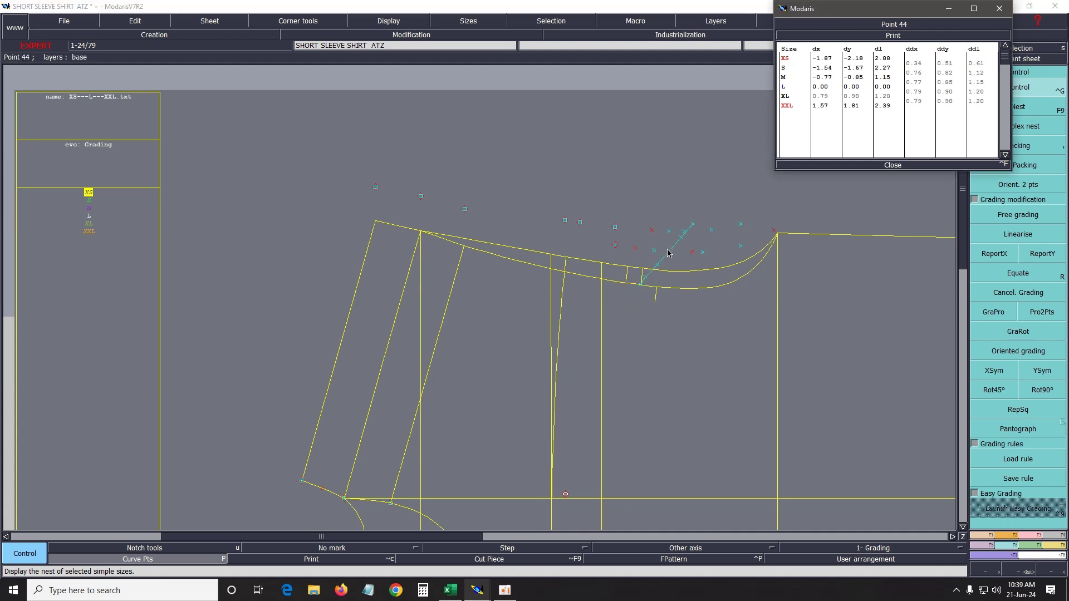
click(638, 285)
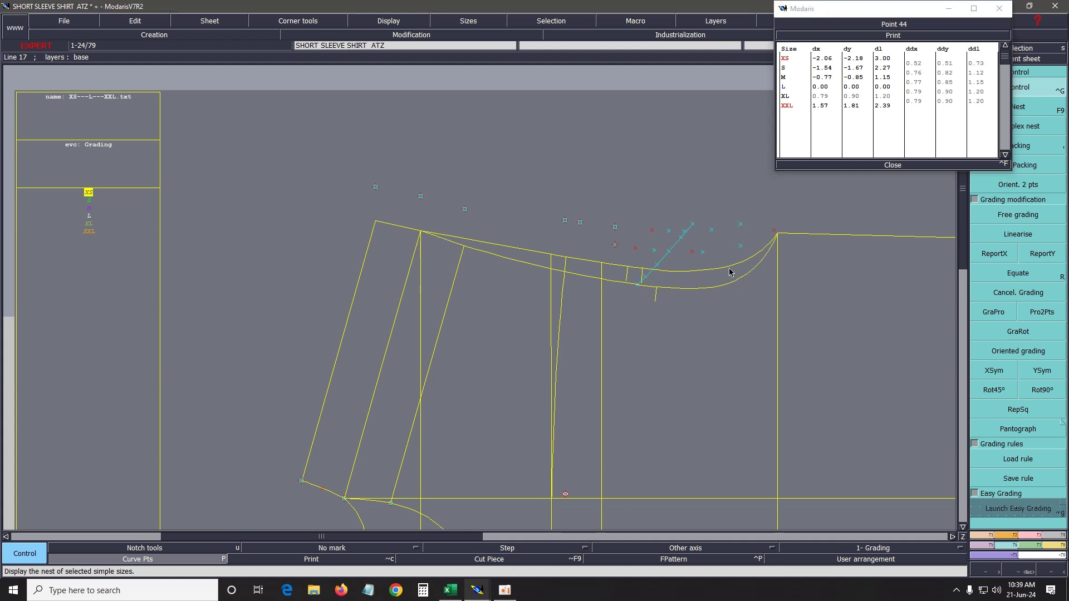
Shift the XS position of outer armhole point 88 to about dx -2.67, dy -3.12, and close the grading table.
click(694, 254)
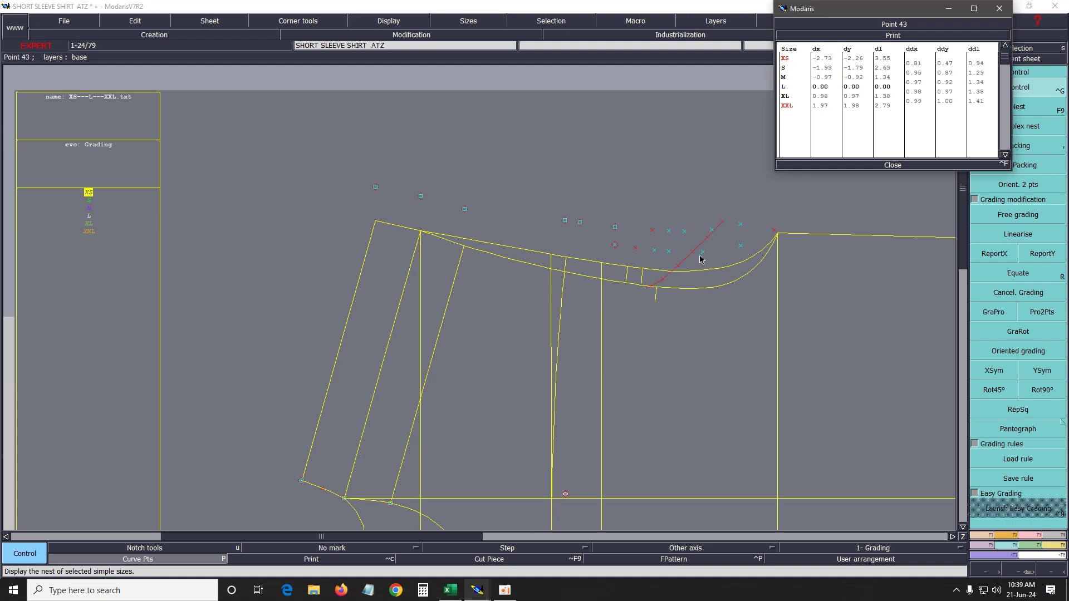
click(703, 271)
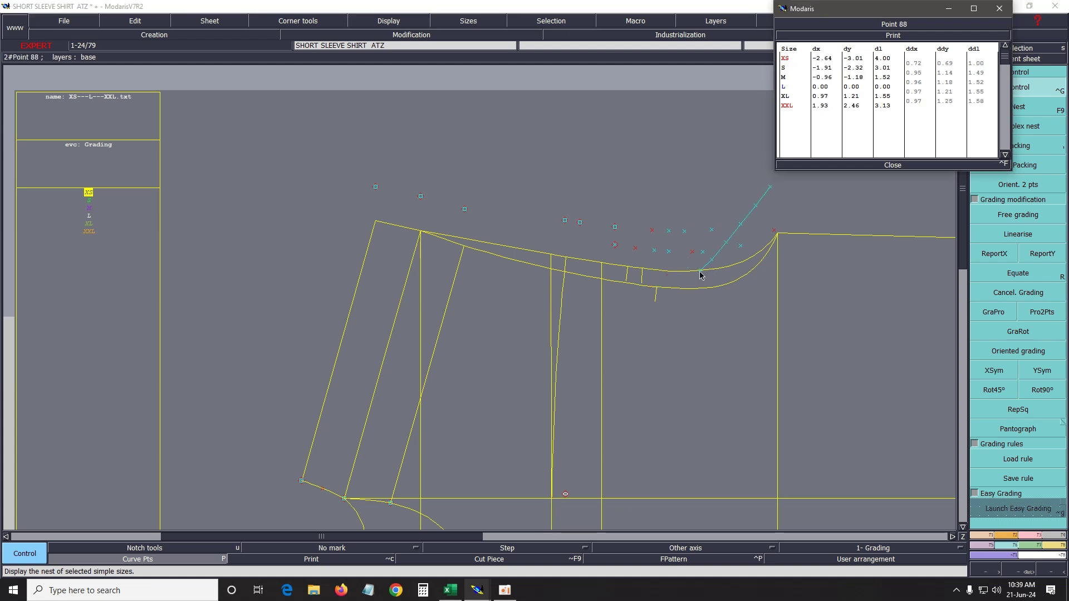
click(701, 277)
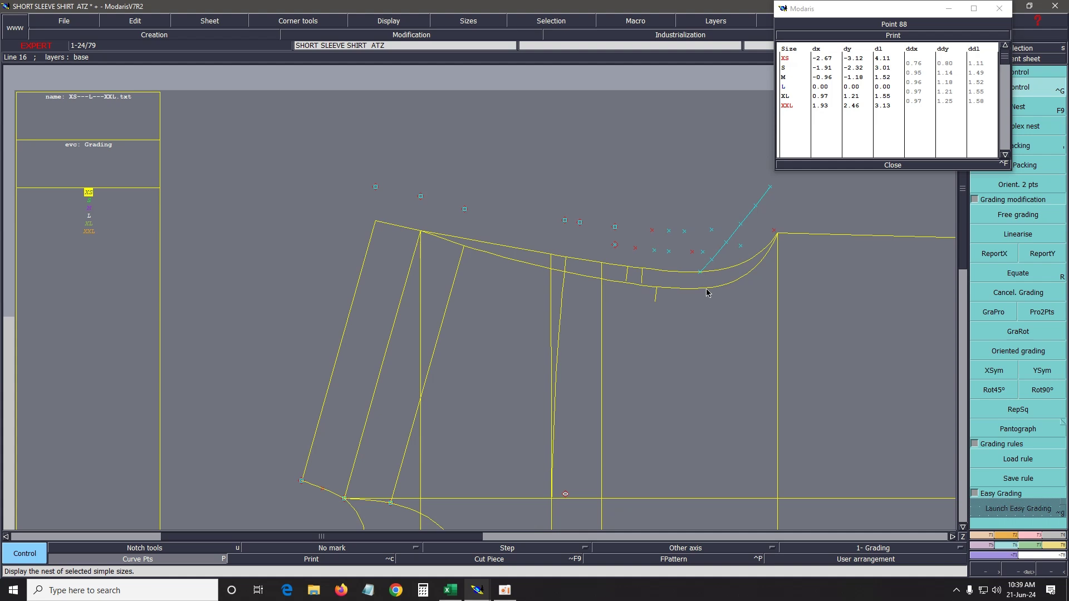
click(904, 166)
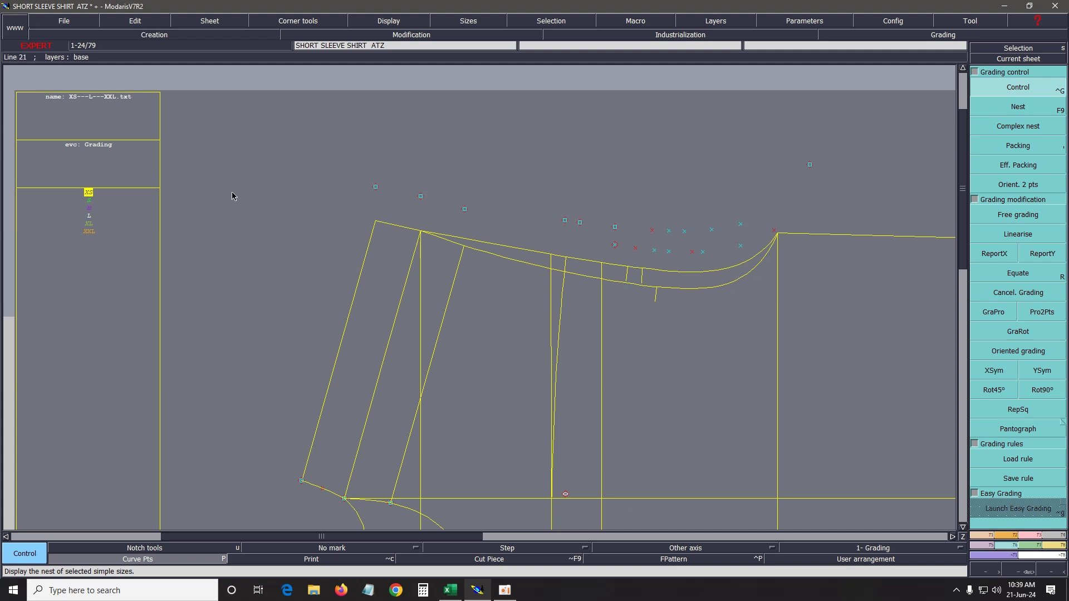
Display size S and shift its armhole chest width points 18 and 21 to about dx -0.63, dy -1.62 and dx -0.60, dy -1.60.
click(88, 201)
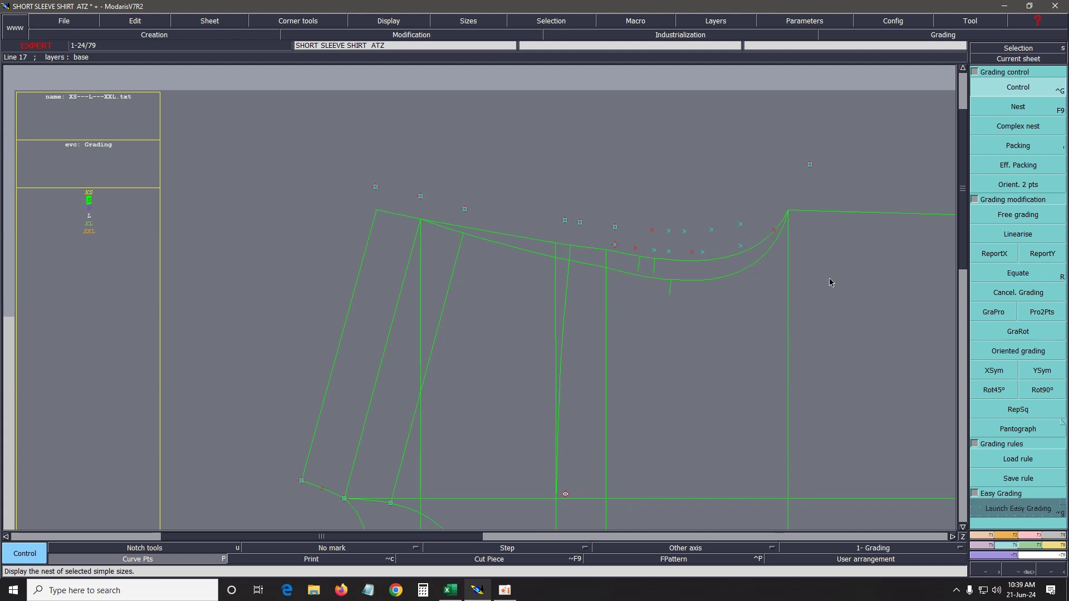
click(611, 249)
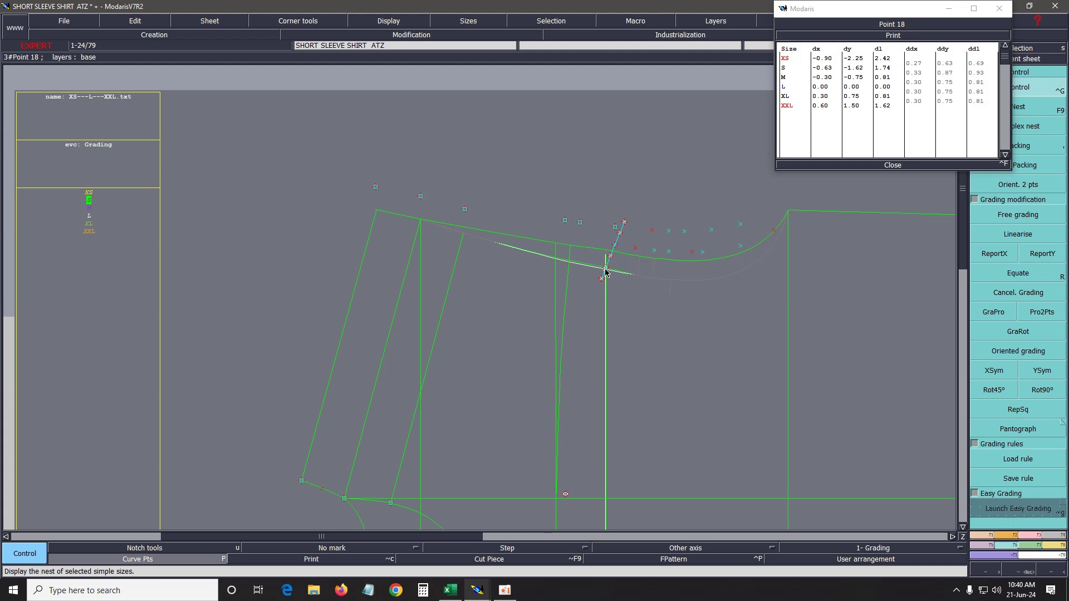
drag(605, 272, 606, 272)
click(608, 250)
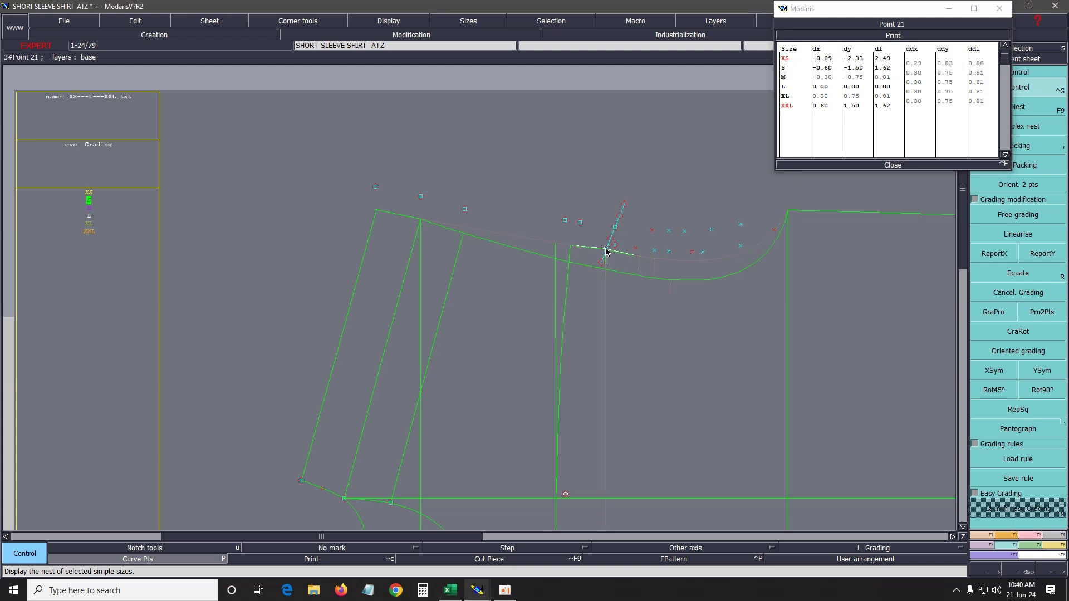
click(607, 255)
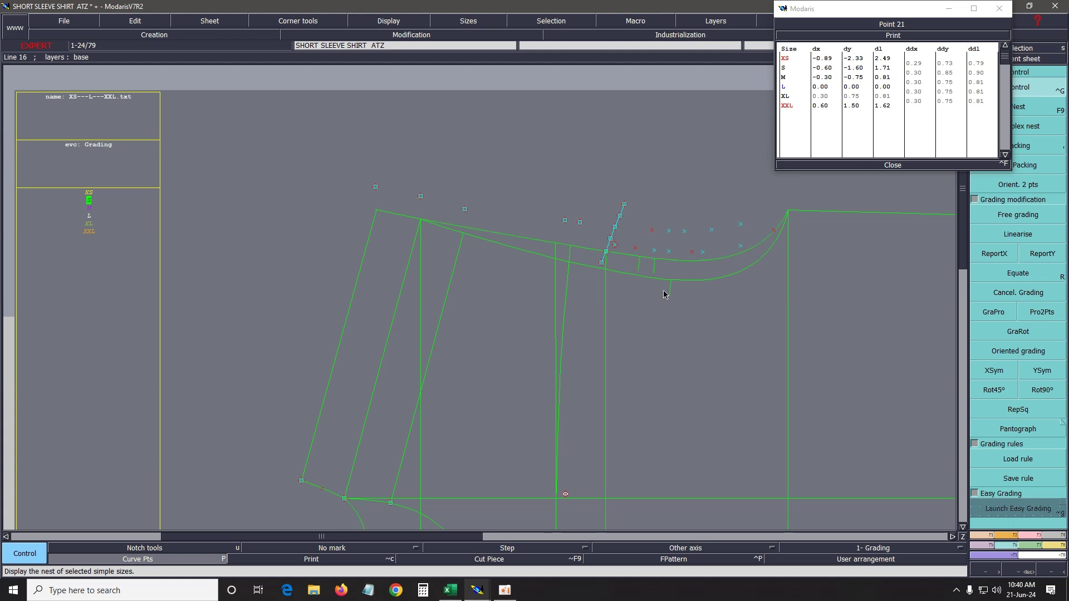
Examine the grading values of the points along the inner and outer armhole curves with size S displayed.
click(669, 252)
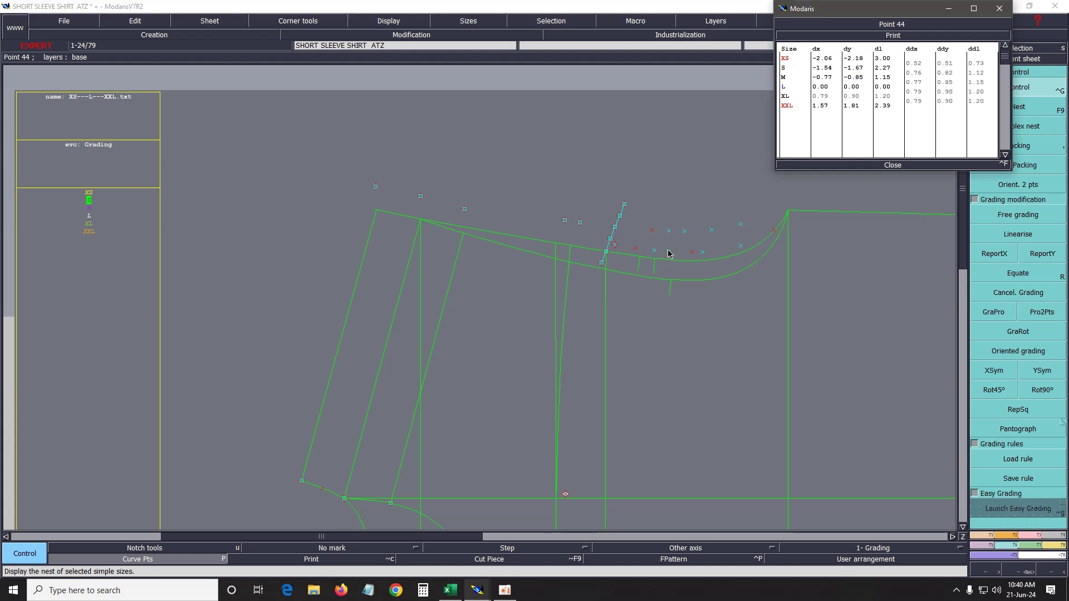
click(684, 233)
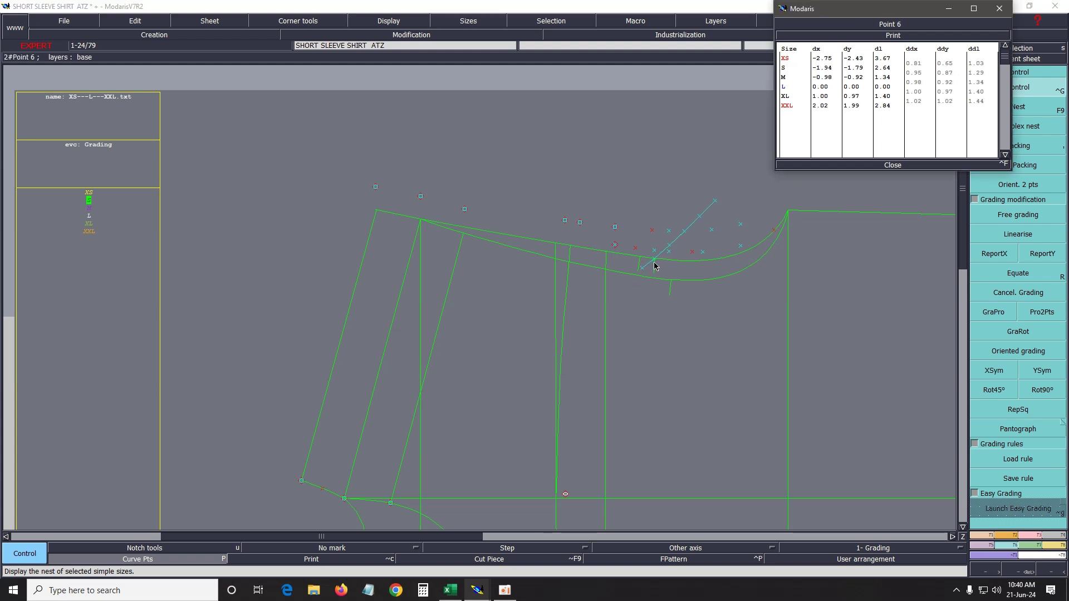
click(693, 255)
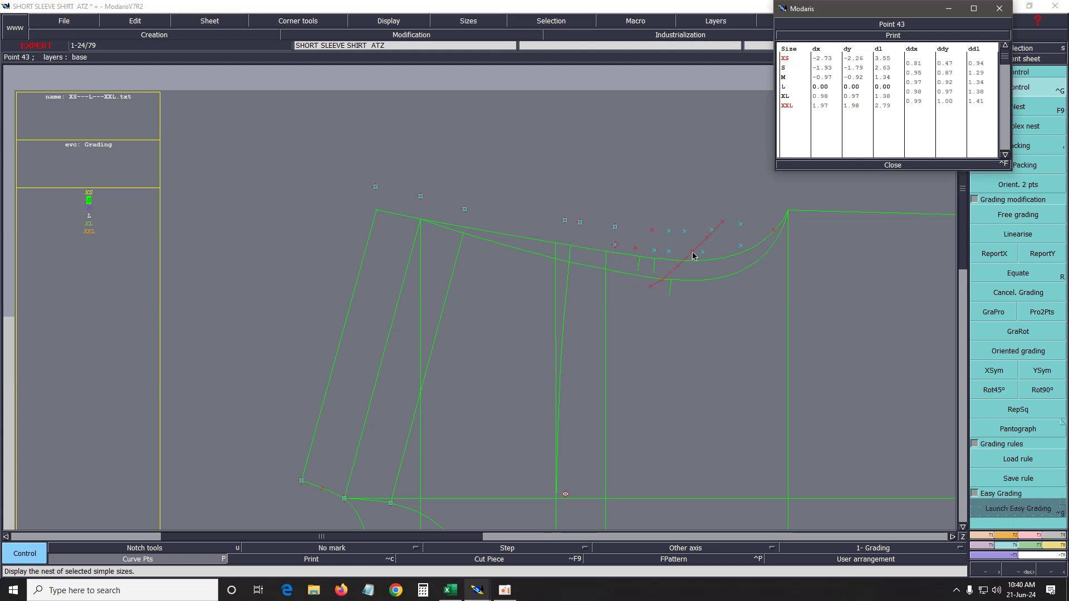
click(652, 231)
click(655, 251)
click(669, 253)
click(693, 260)
click(701, 255)
click(712, 232)
click(711, 232)
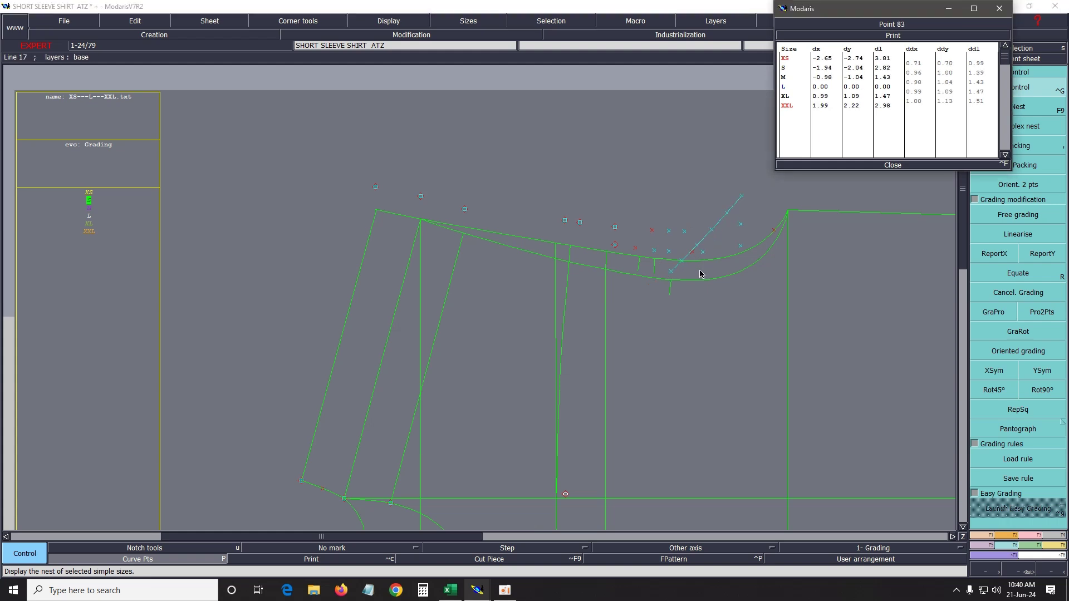
Shift the M position of outer armhole notch point 6 to about dx -0.79, dy -0.96.
click(684, 233)
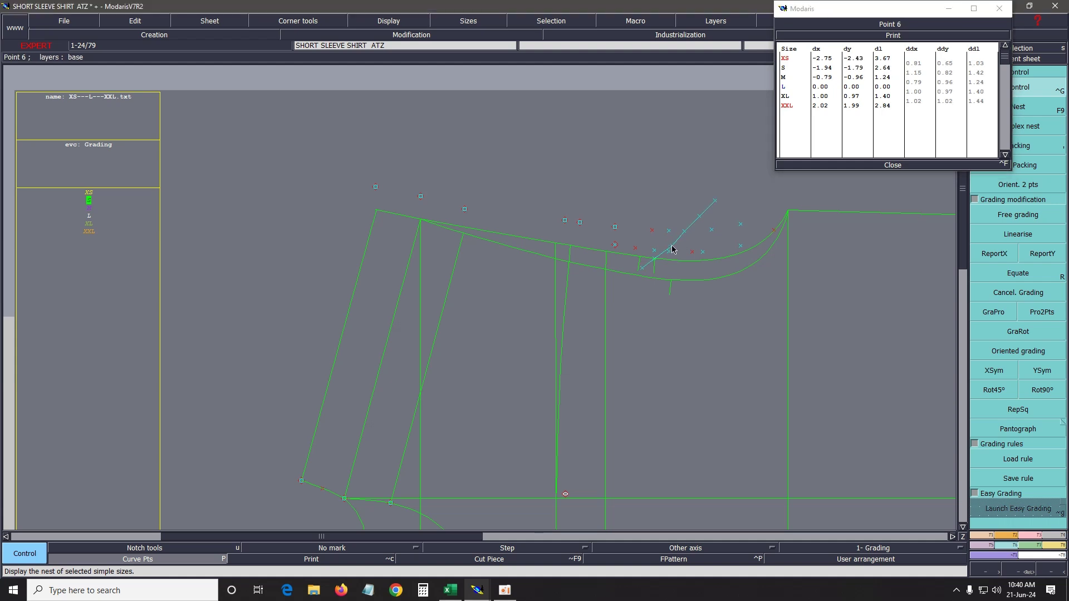
click(671, 252)
click(692, 252)
click(705, 250)
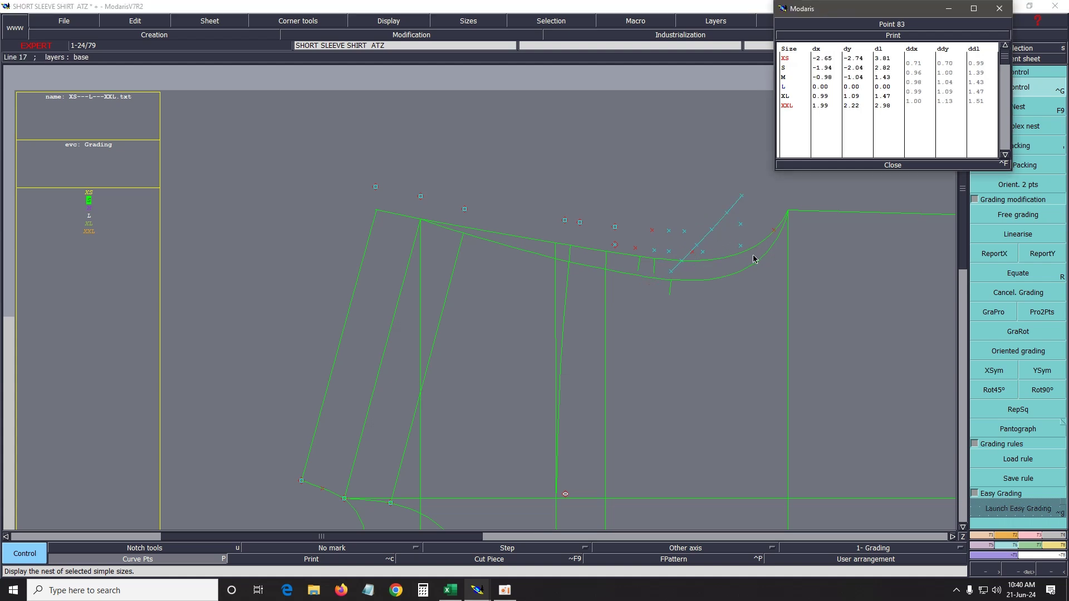
Nudge the S position of outer armhole point 88 and recheck the grading of inner chest width point 18.
click(730, 265)
click(712, 261)
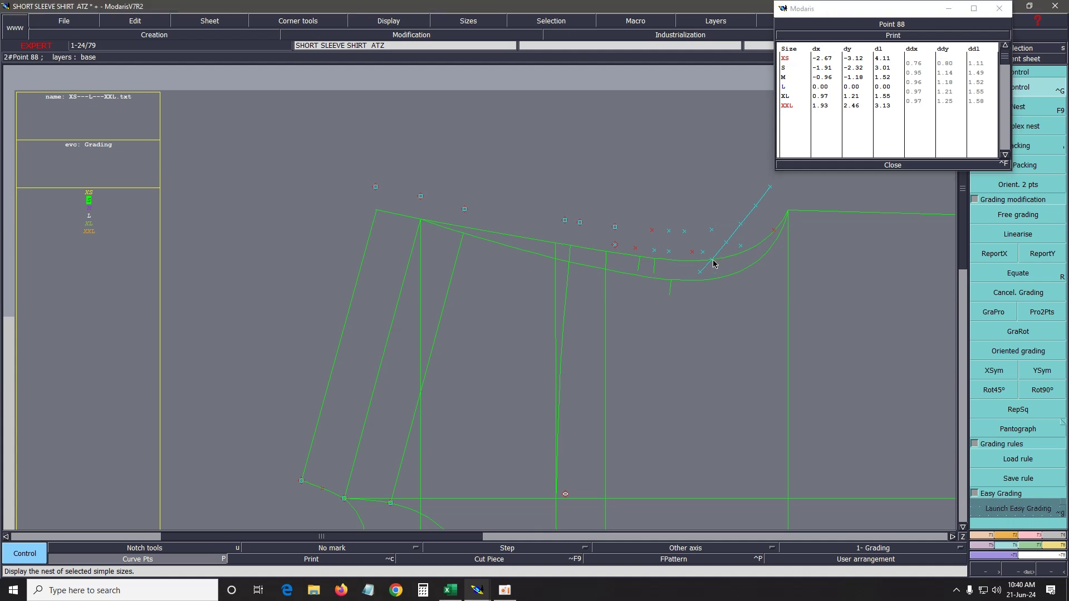
click(713, 259)
click(612, 232)
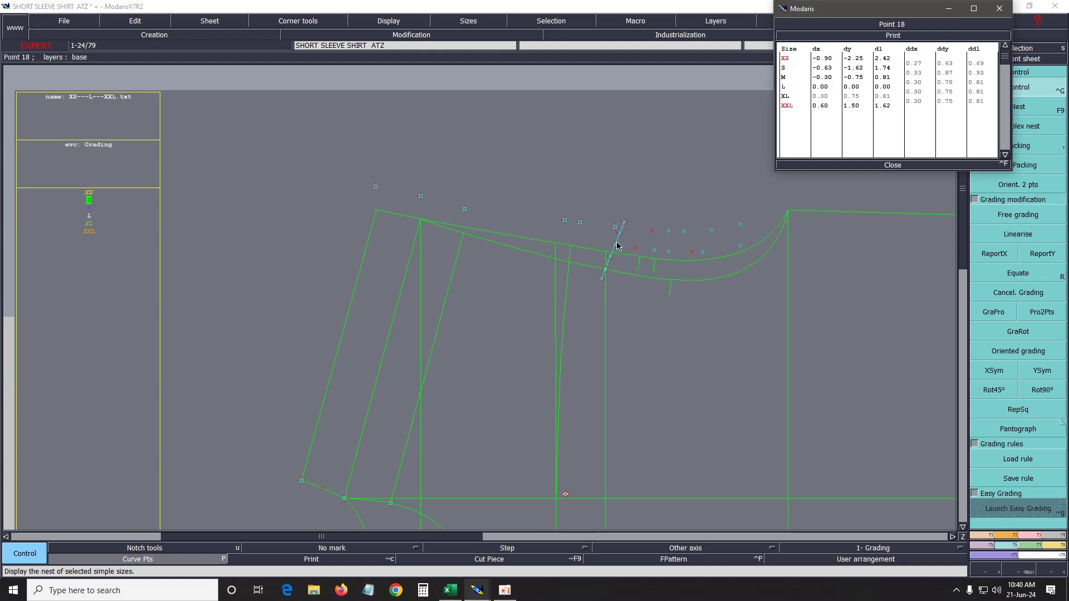
Shift the S position of outer armhole point 83 to about dx -1.85, dy -1.97.
click(652, 231)
click(671, 237)
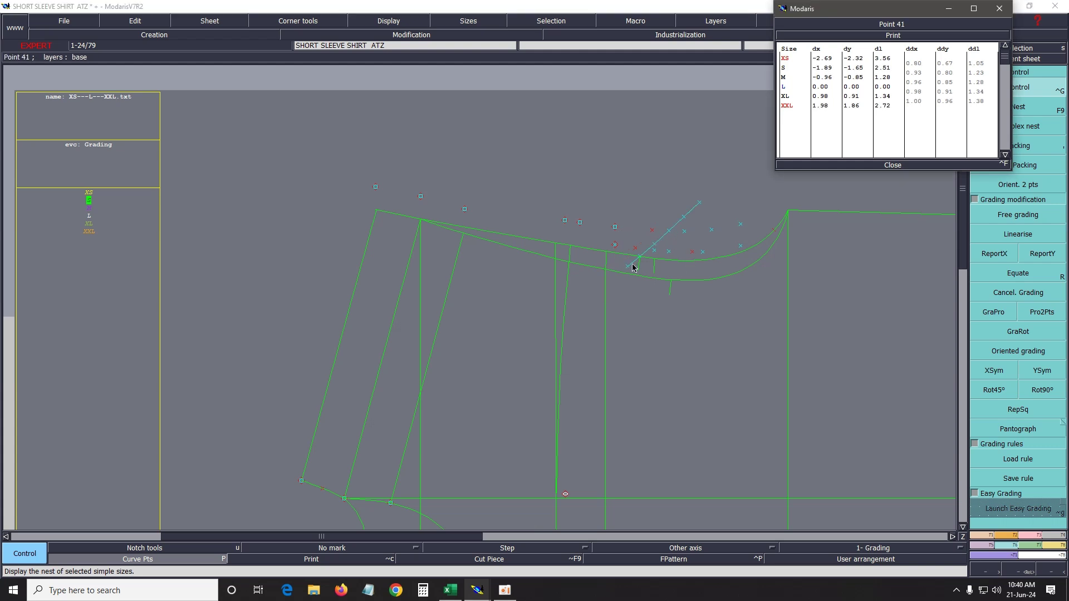
click(710, 246)
click(681, 260)
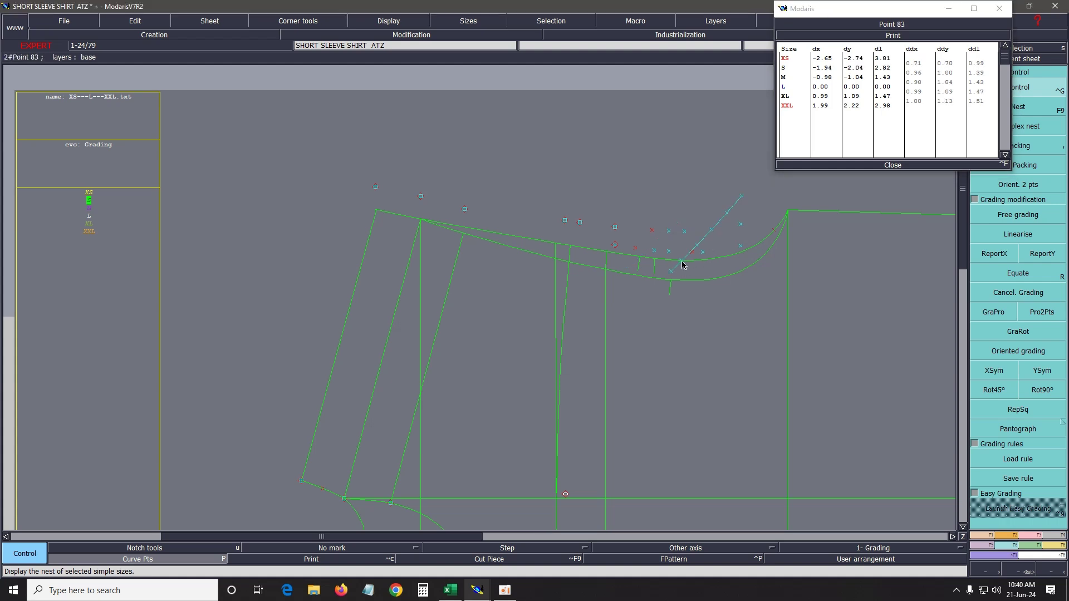
click(684, 260)
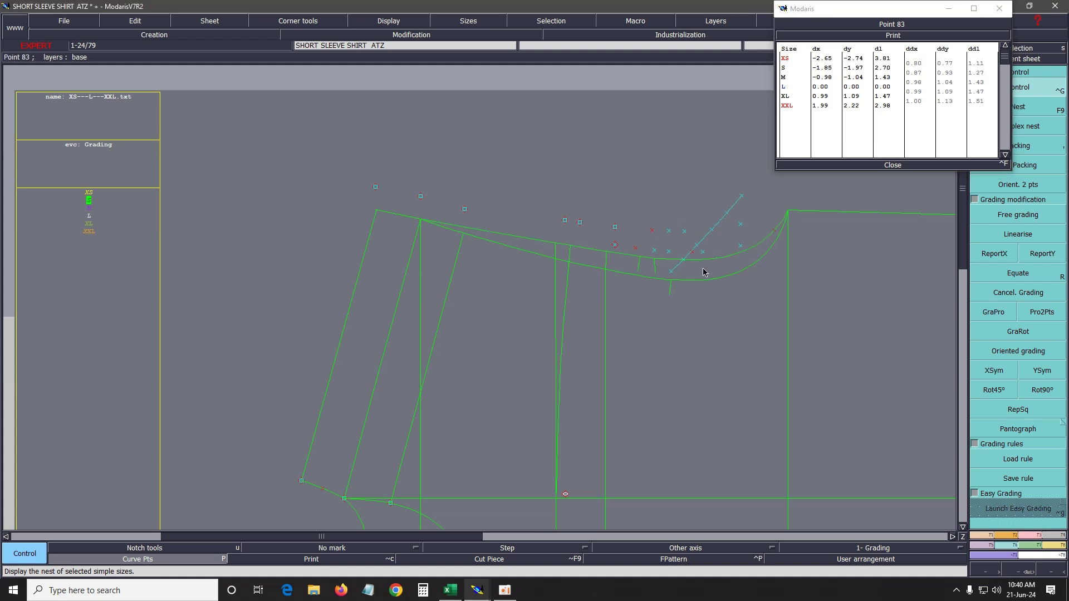
Shift the S positions of outer armhole notch points 41 and 6 to about dx -1.90, dy -1.63 and dx -1.88, dy -1.73.
click(669, 231)
click(640, 260)
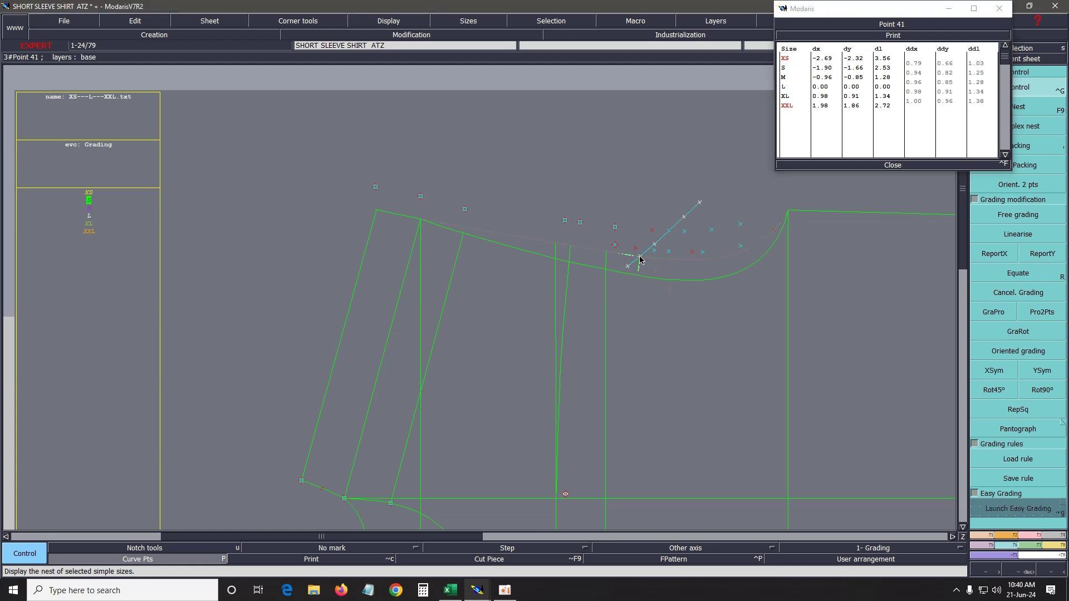
click(639, 257)
click(656, 259)
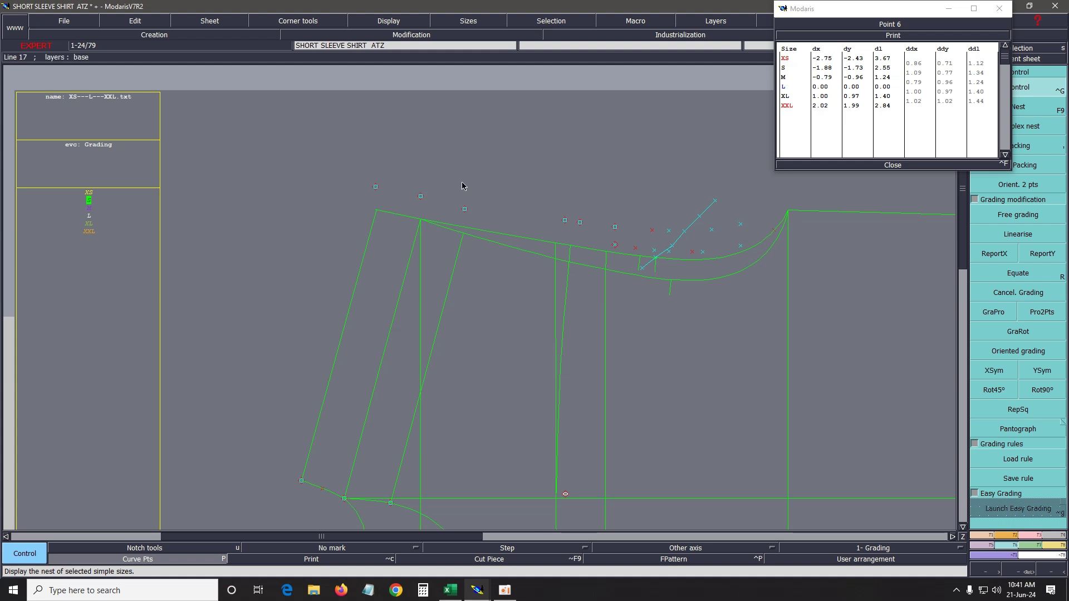
Review sizes M and L, display XL, and shift its outer armhole chest width point 21 to about dx 0.35, dy 0.84.
click(89, 209)
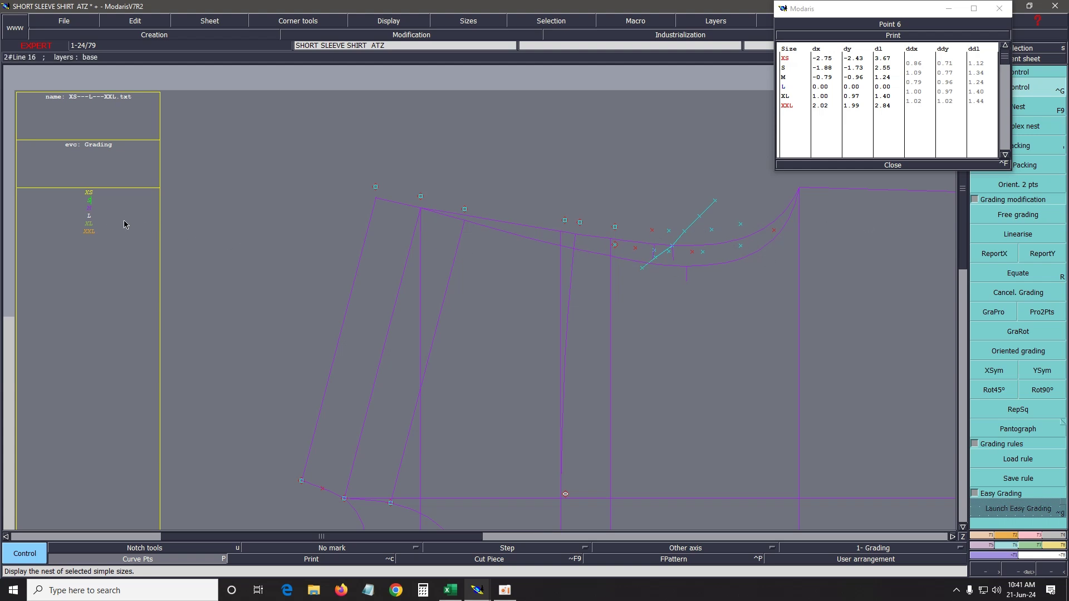
click(91, 218)
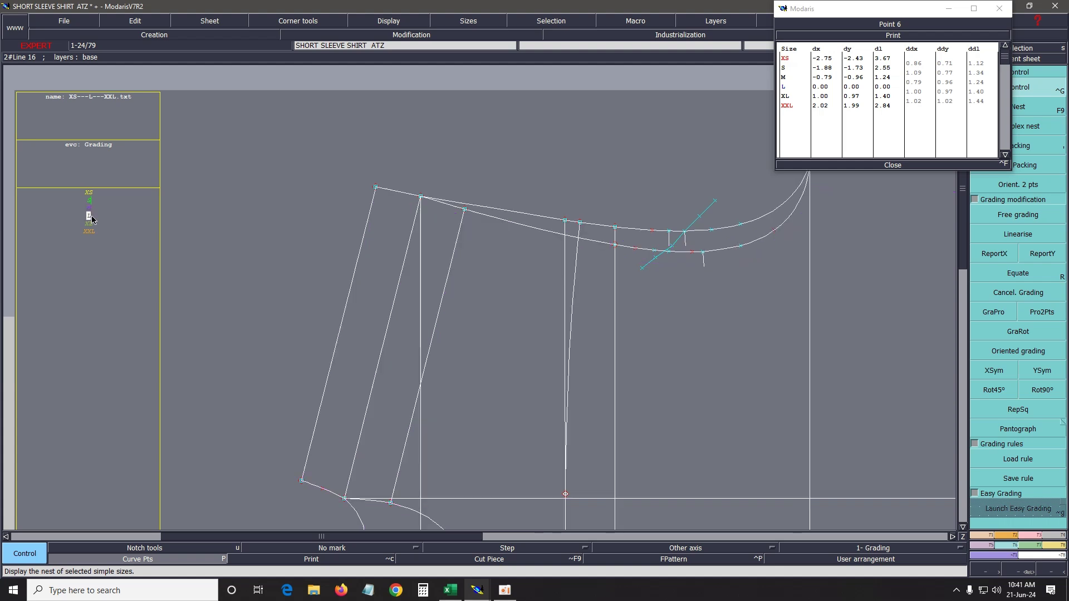
click(89, 224)
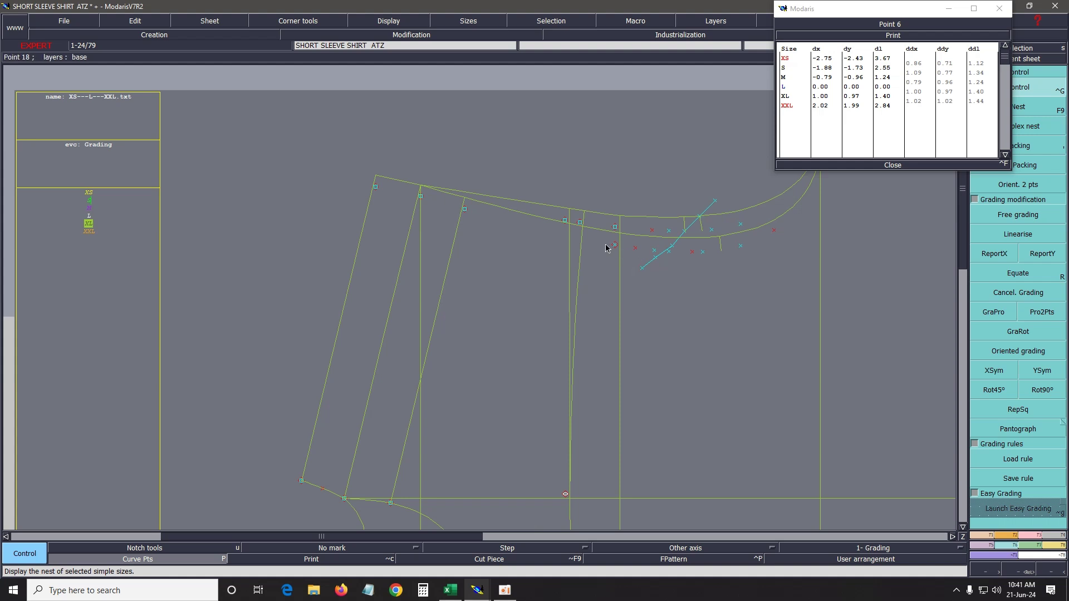
click(624, 226)
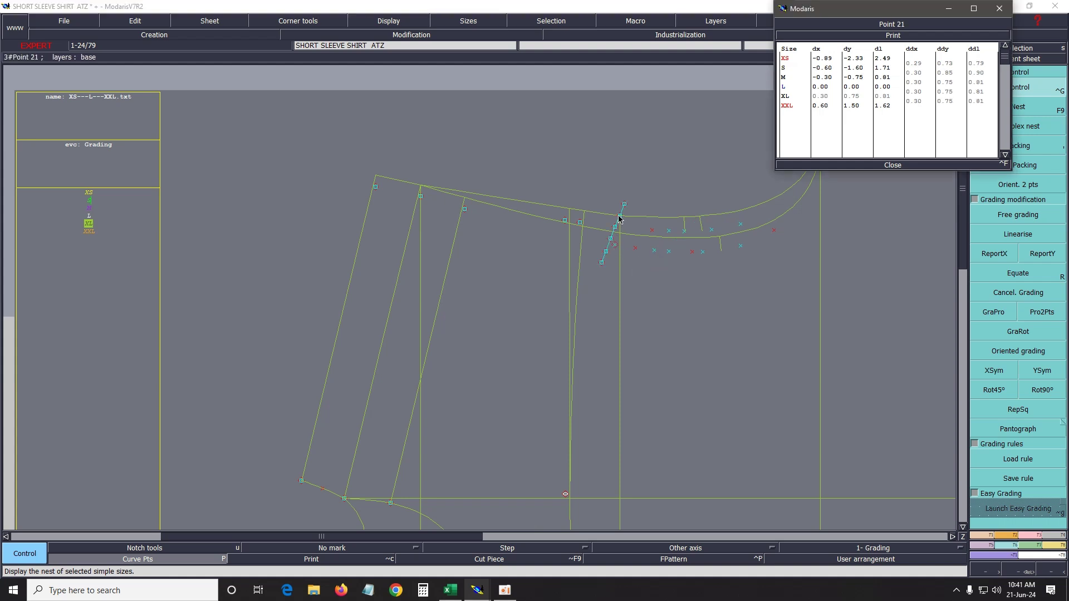
click(621, 216)
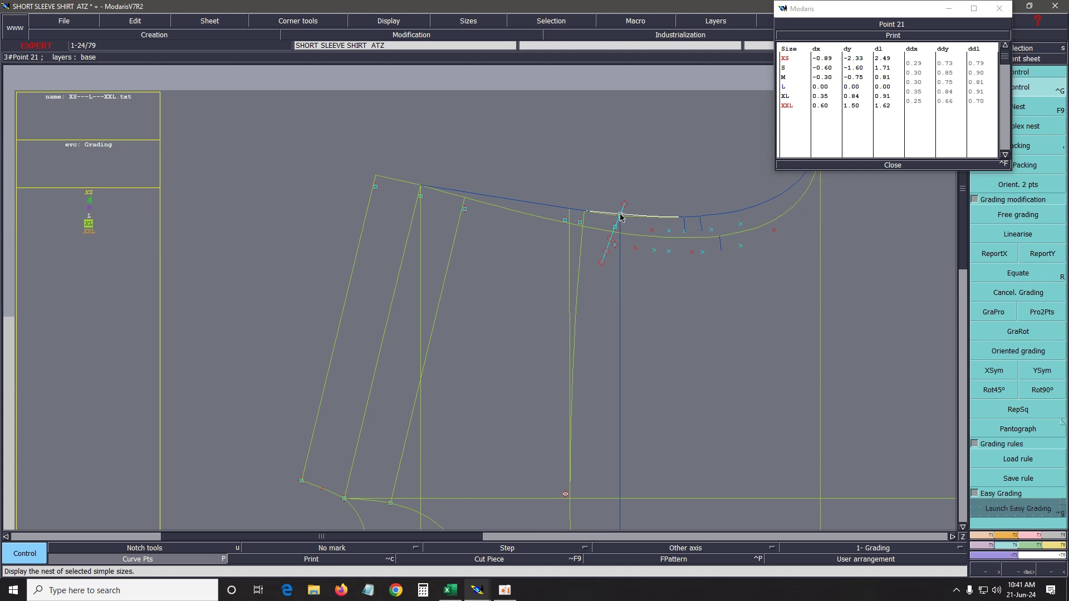
Review the armhole gradings and shift the XL positions of inner points 84 and 86 to about dx 0.99, dy 1.02 and dx 1.01, dy 1.13.
click(653, 233)
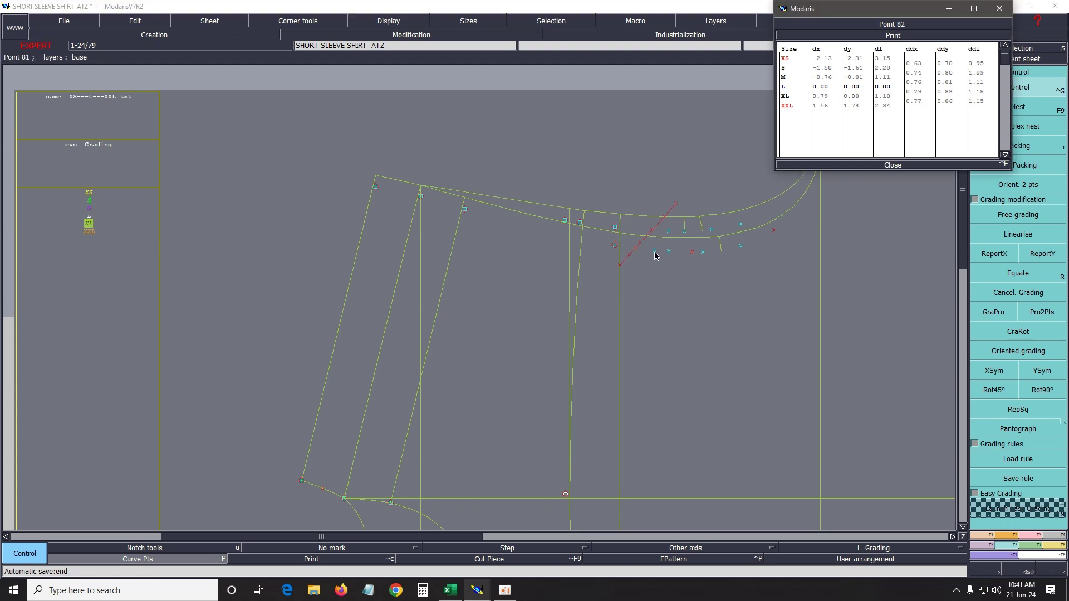
click(670, 231)
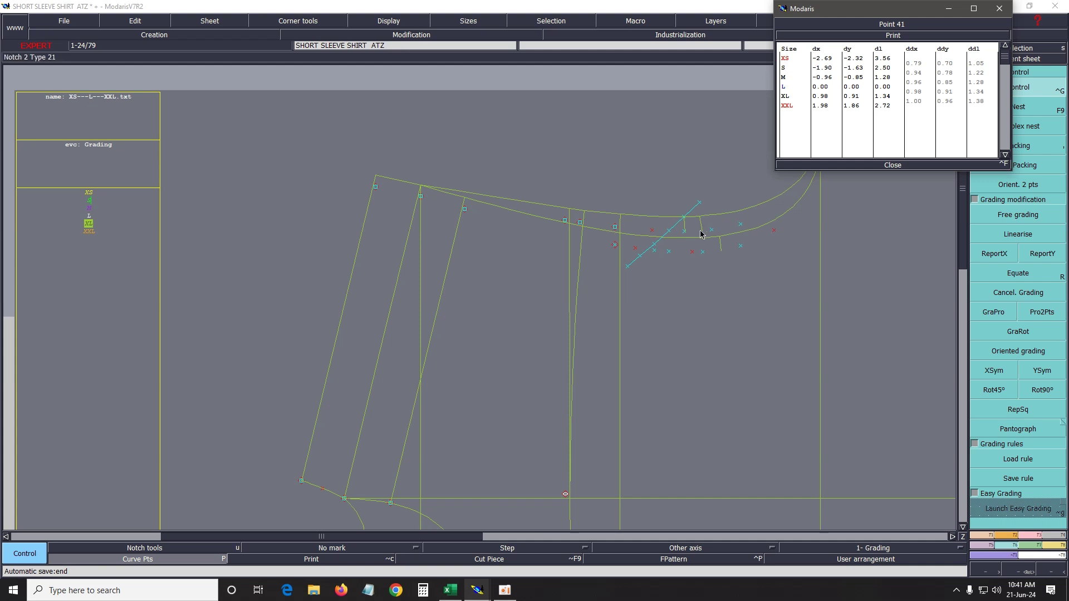
click(661, 245)
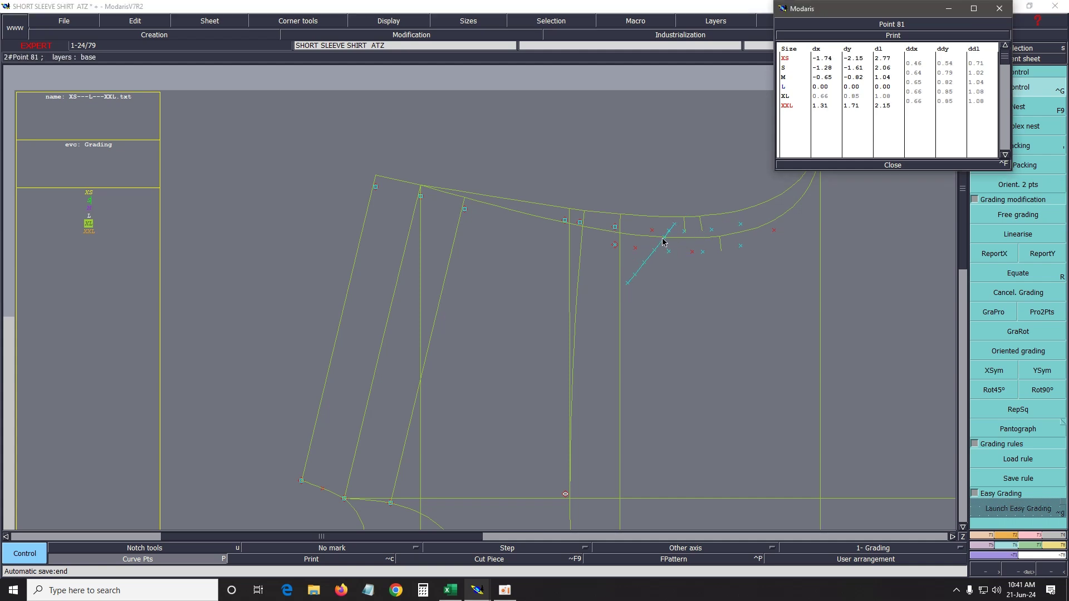
click(672, 255)
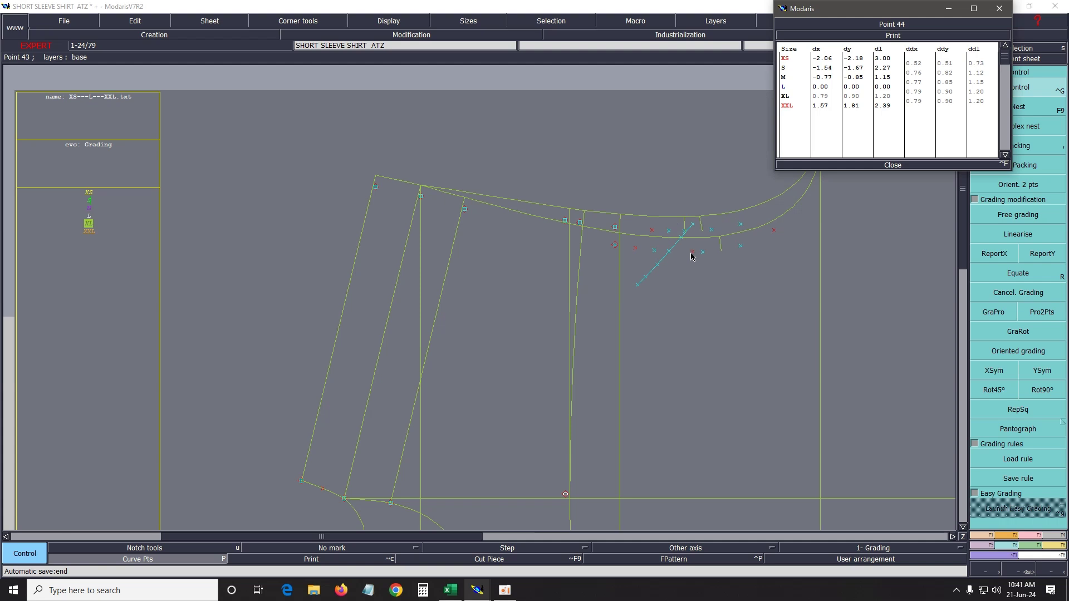
click(733, 253)
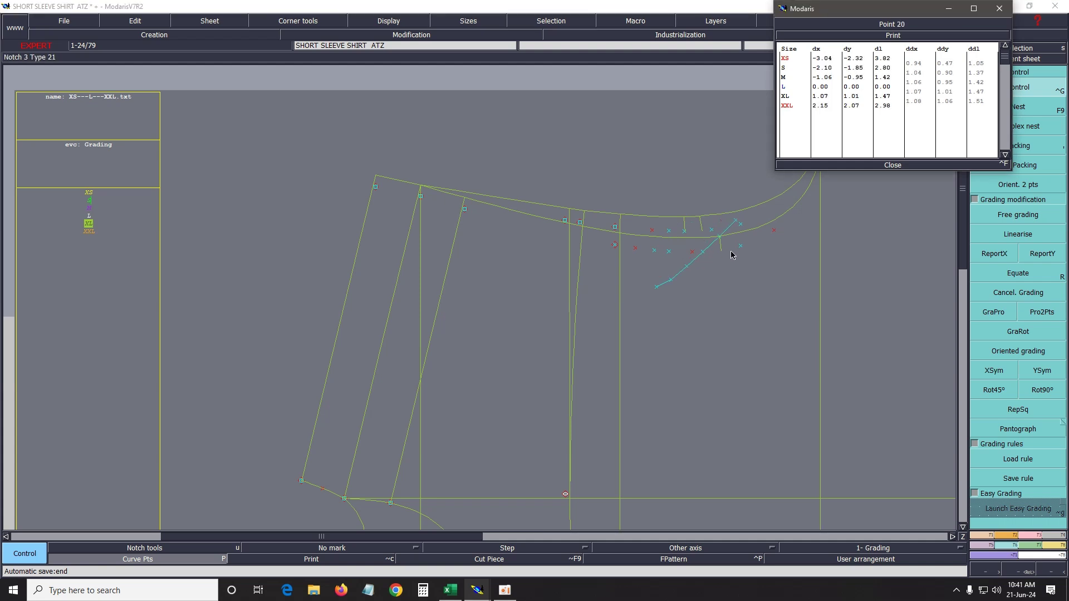
click(756, 232)
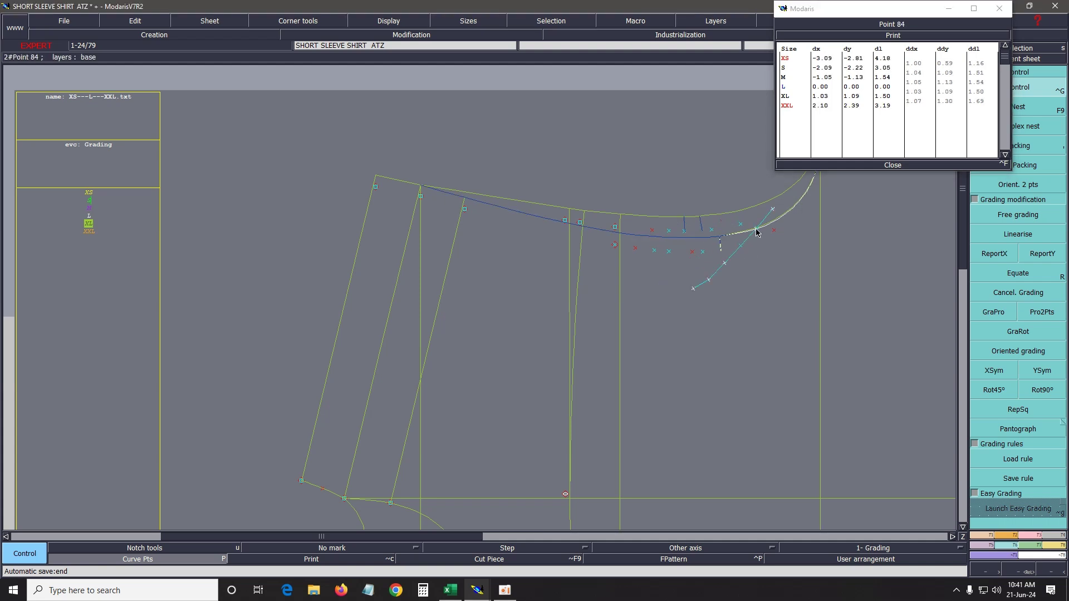
click(756, 230)
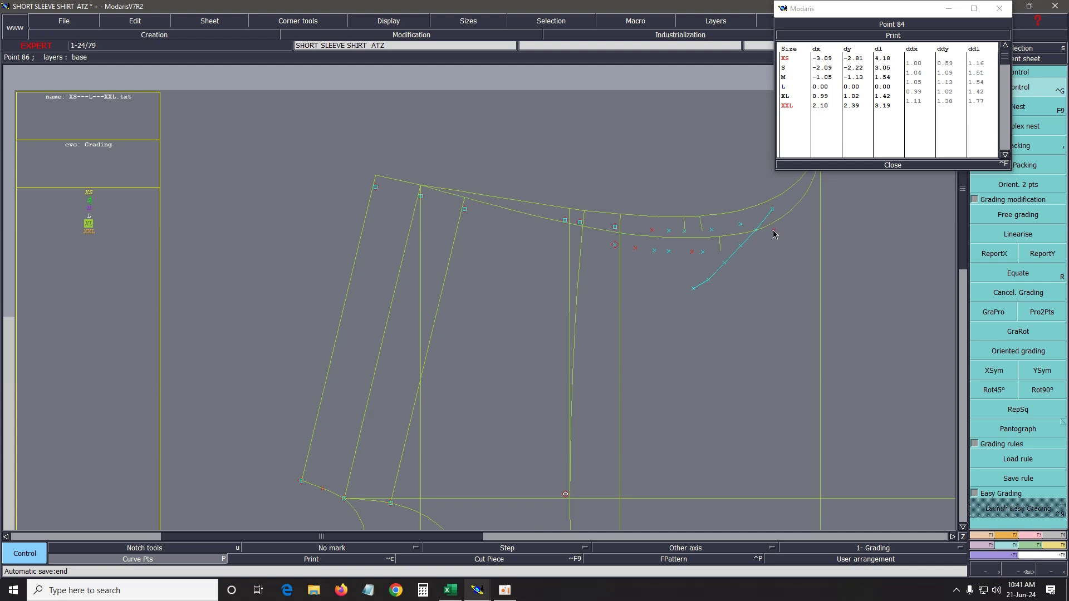
click(790, 213)
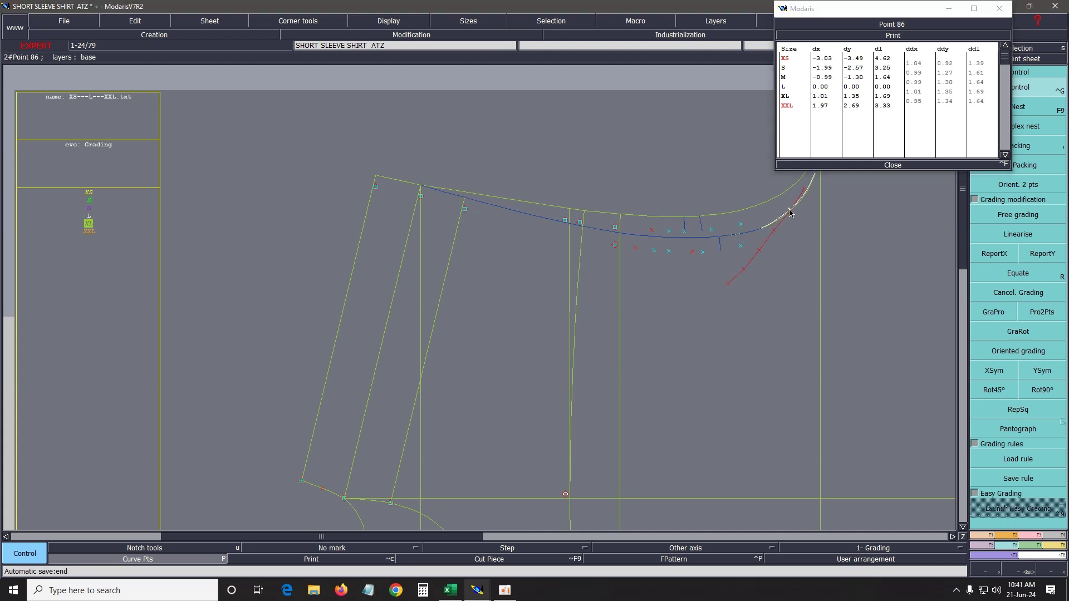
click(790, 240)
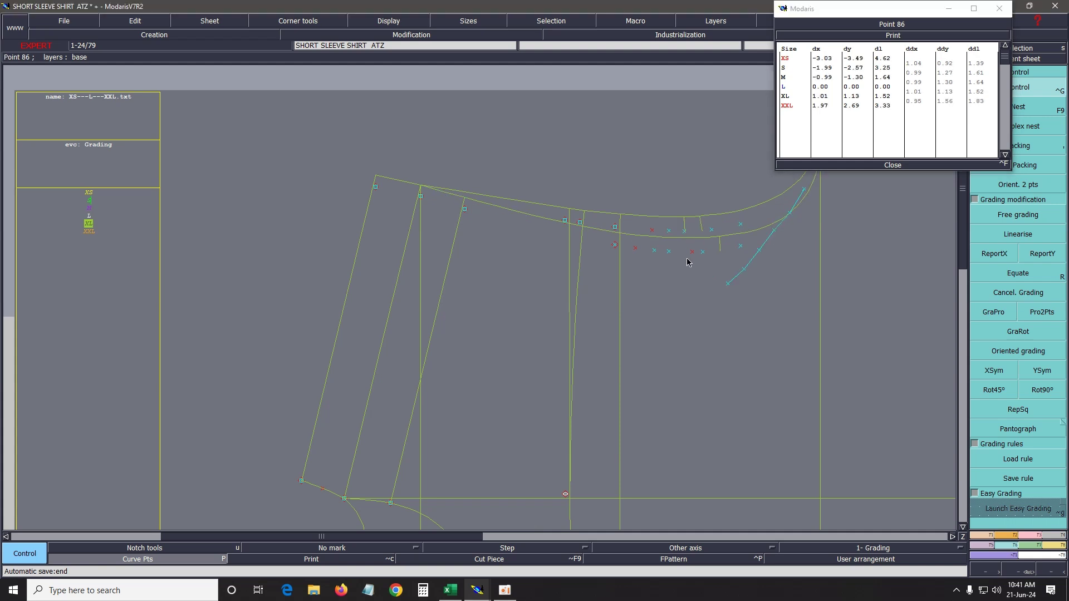
Shift the XL positions of inner armhole points 43 and 44 to about dx 0.72, dy 0.92 and dx 0.53, dy 0.85.
click(700, 241)
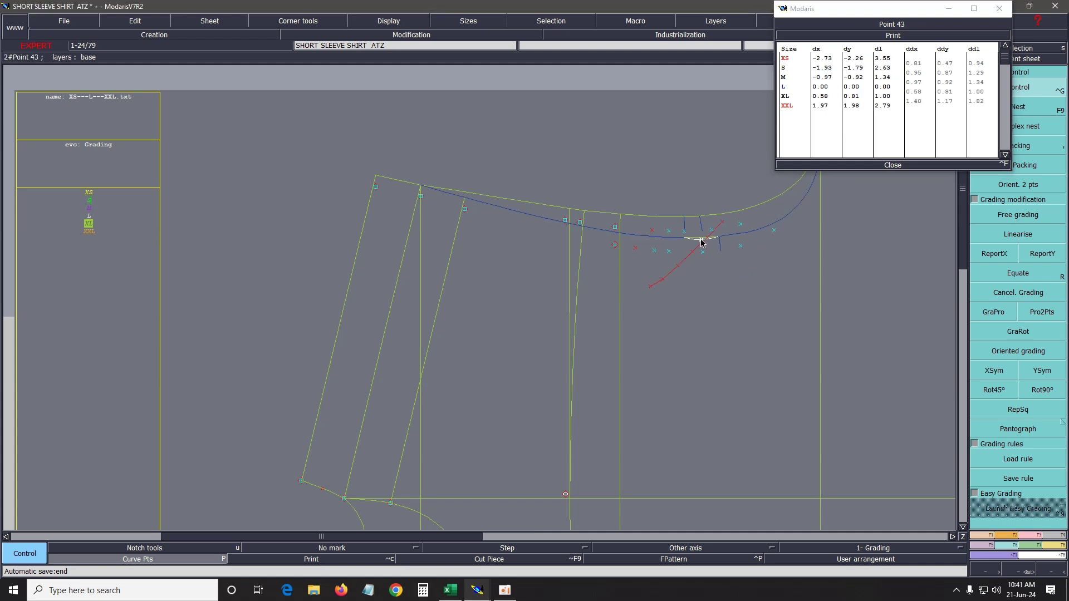
click(703, 240)
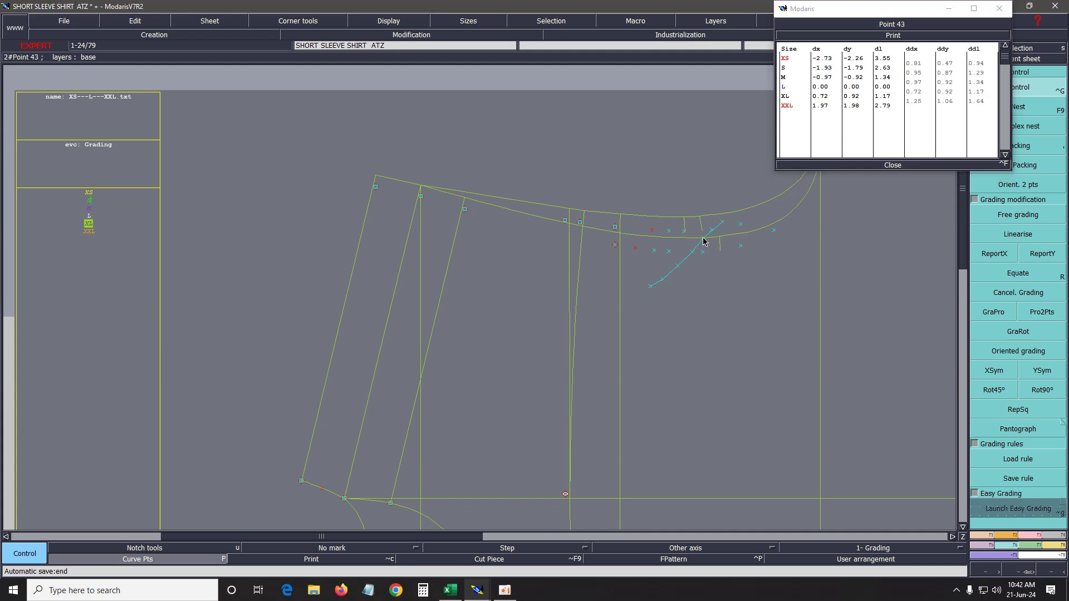
click(678, 241)
click(678, 241)
click(678, 241)
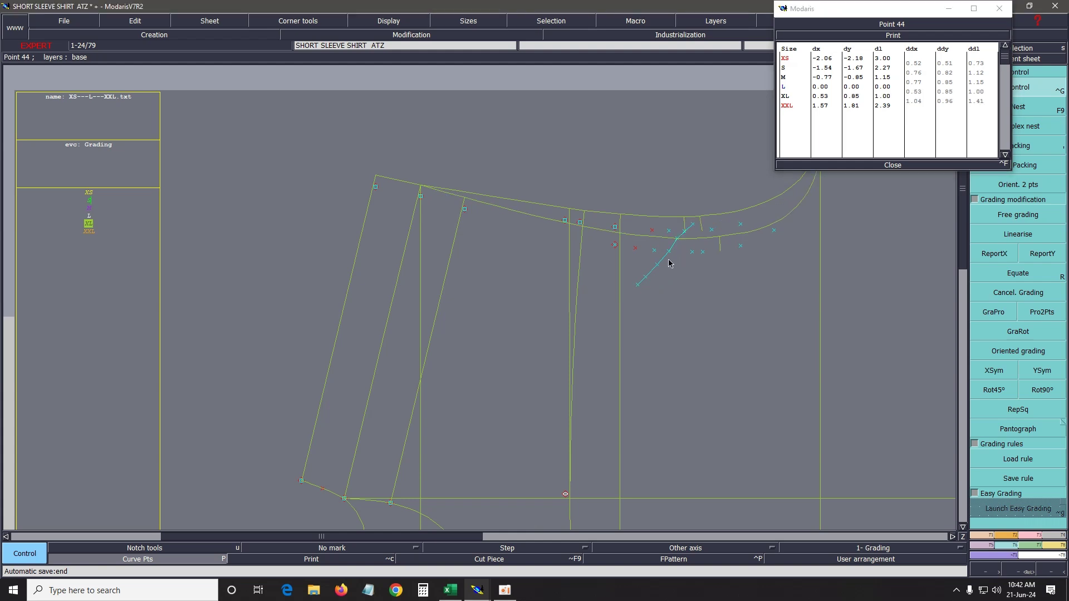
Shift the XL position of inner armhole notch point 20 to about dx 1.05, dy 0.93.
click(740, 246)
click(702, 252)
click(719, 241)
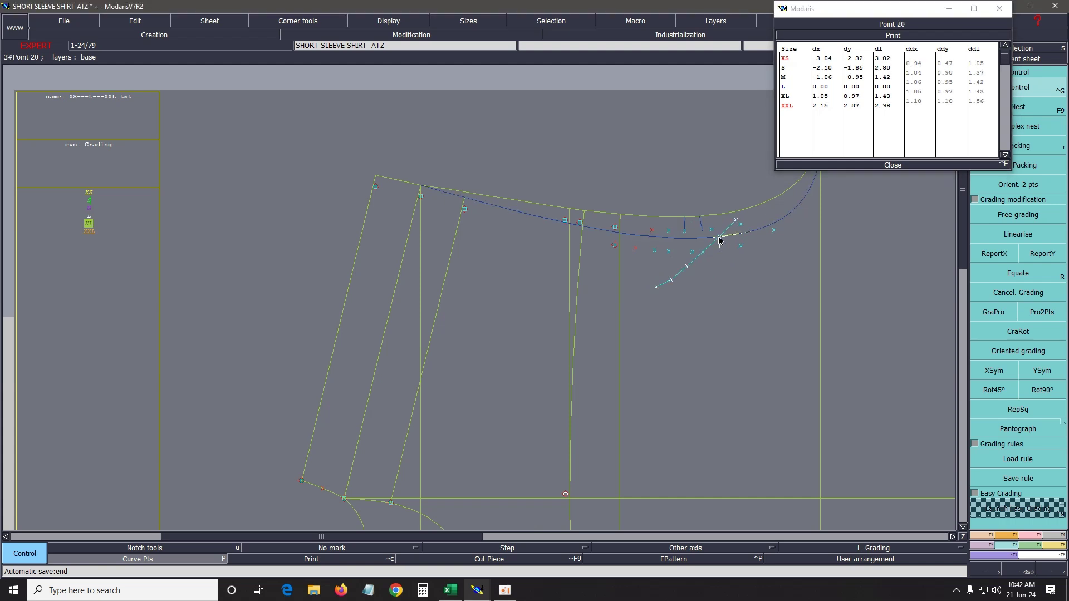
click(719, 241)
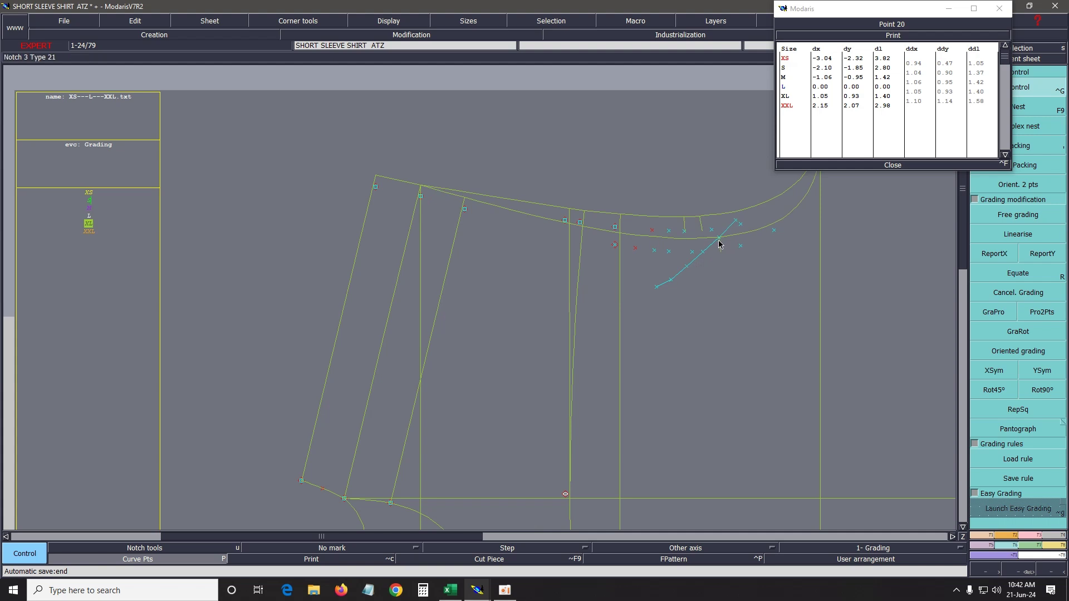
Adjust the XL position of inner armhole point 87 and shift point 81 to about dx 0.63, dy 0.88.
click(637, 252)
click(646, 241)
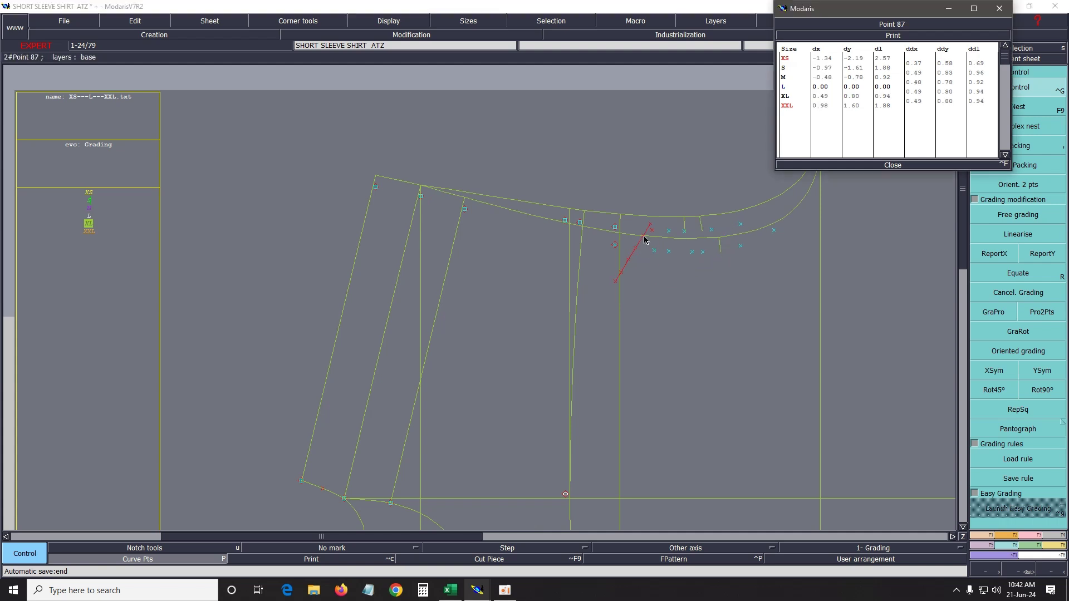
click(645, 240)
click(644, 237)
click(664, 240)
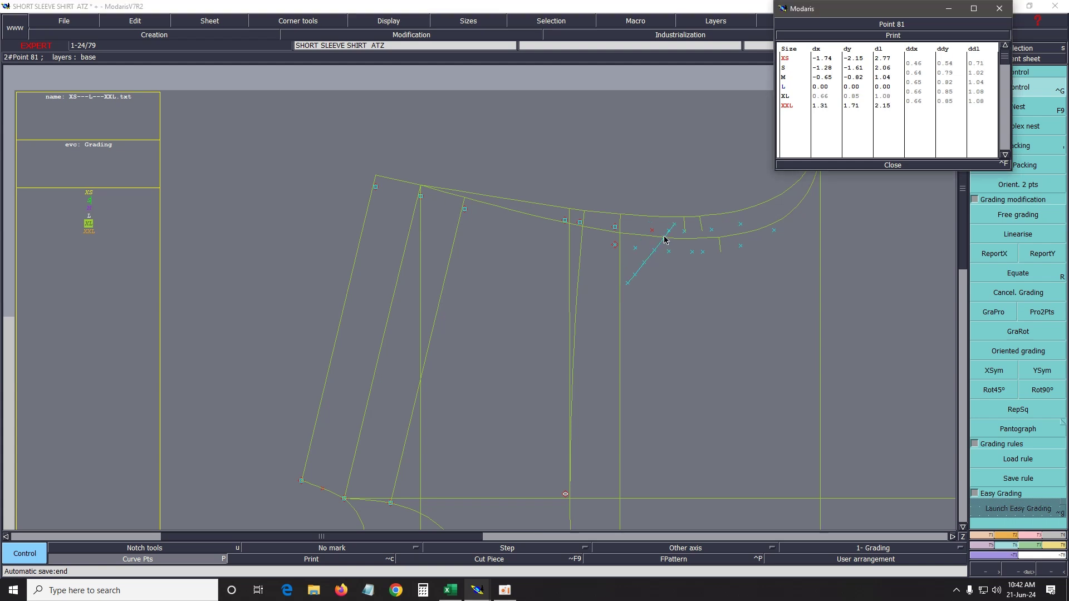
click(663, 240)
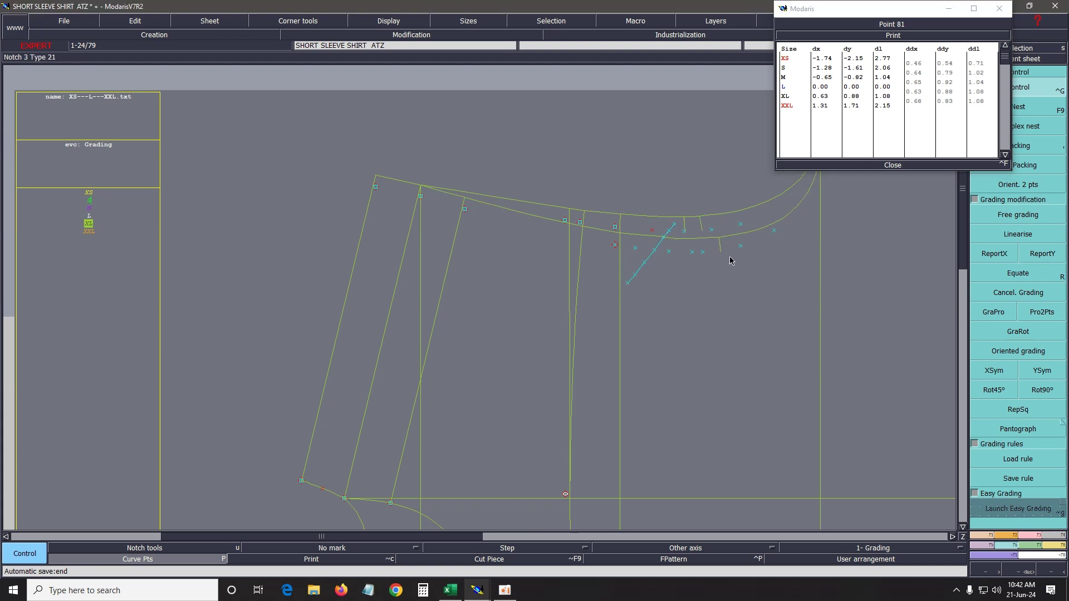
Check the grading of points 21, 4 and 12, and shift the XL position of inner armhole point 87 to about dx 0.72, dy 0.76.
click(617, 229)
click(582, 225)
click(563, 222)
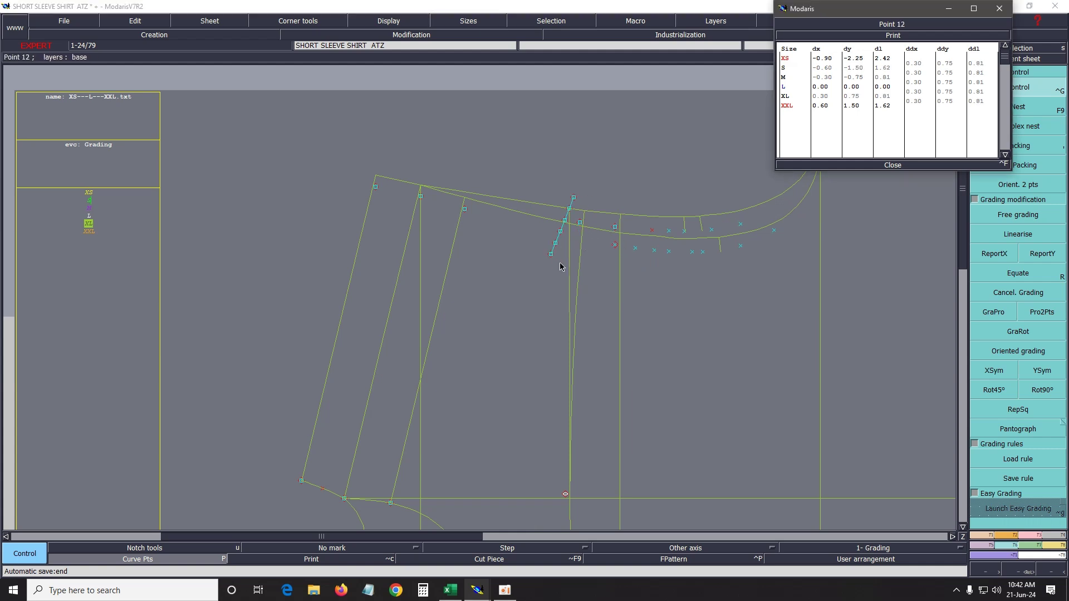
click(643, 236)
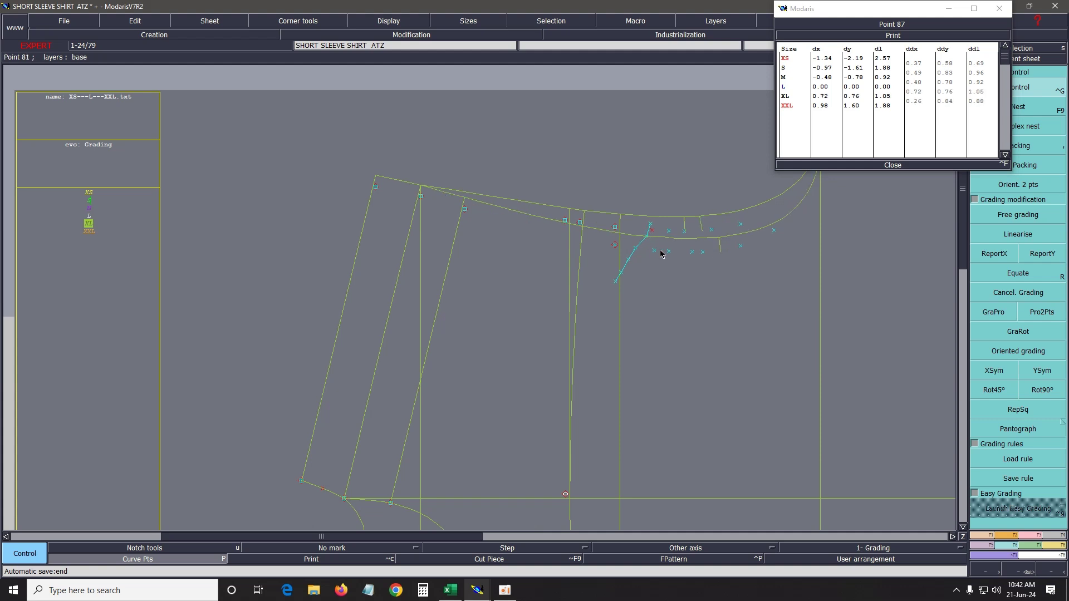
Readjust the XL positions of inner armhole points 44 and 43 to about dx 0.61, dy 0.81 and dx 0.65, dy 0.88.
click(664, 240)
click(677, 241)
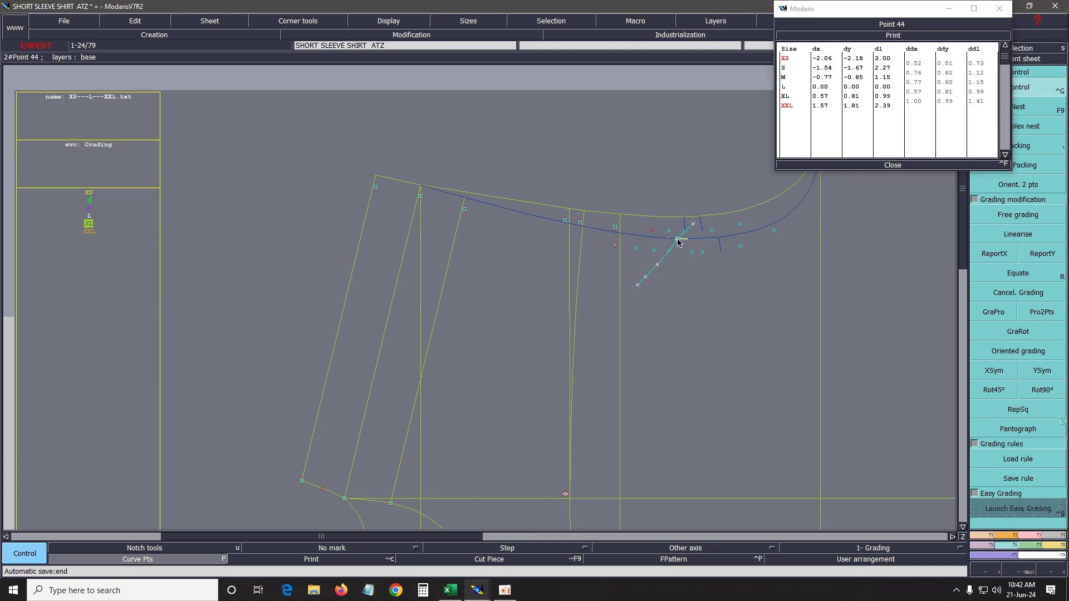
click(702, 241)
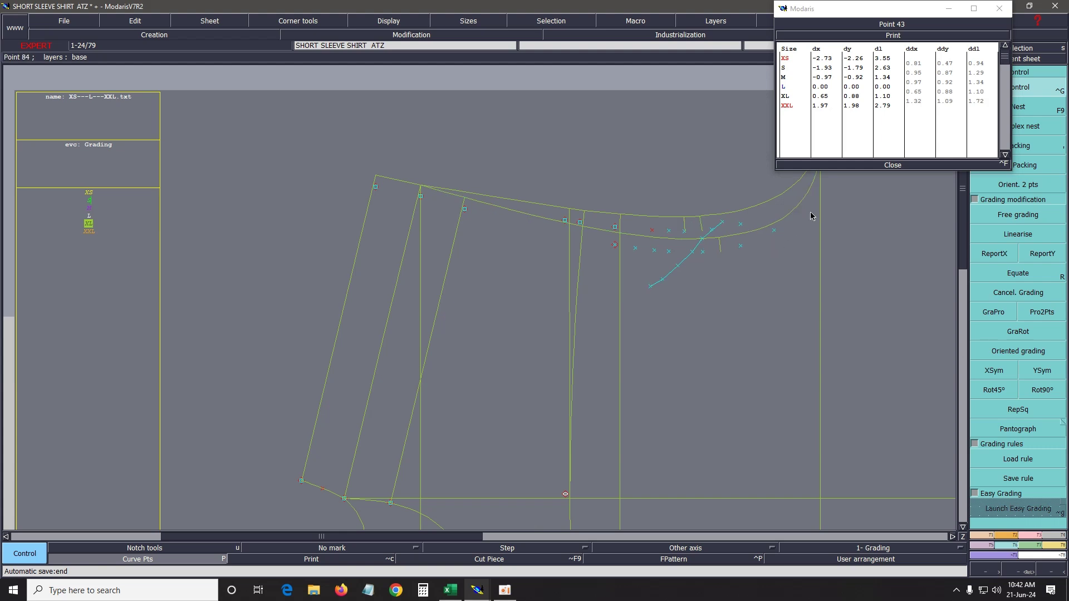
Shift the XL position of inner armhole point 86 to about dx 1.01, dy 1.20.
click(774, 238)
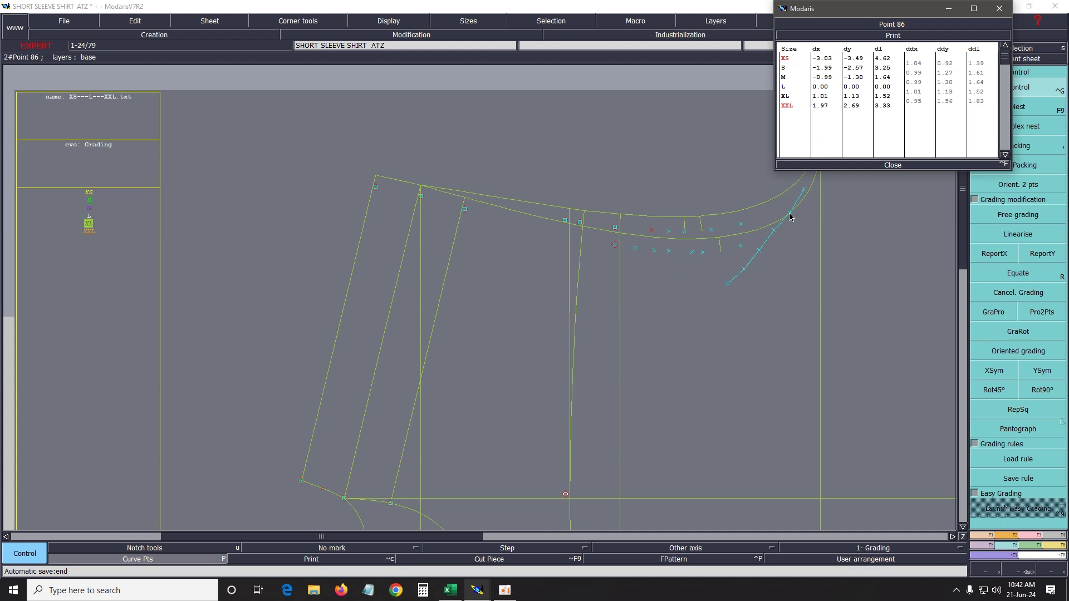
click(789, 215)
click(789, 216)
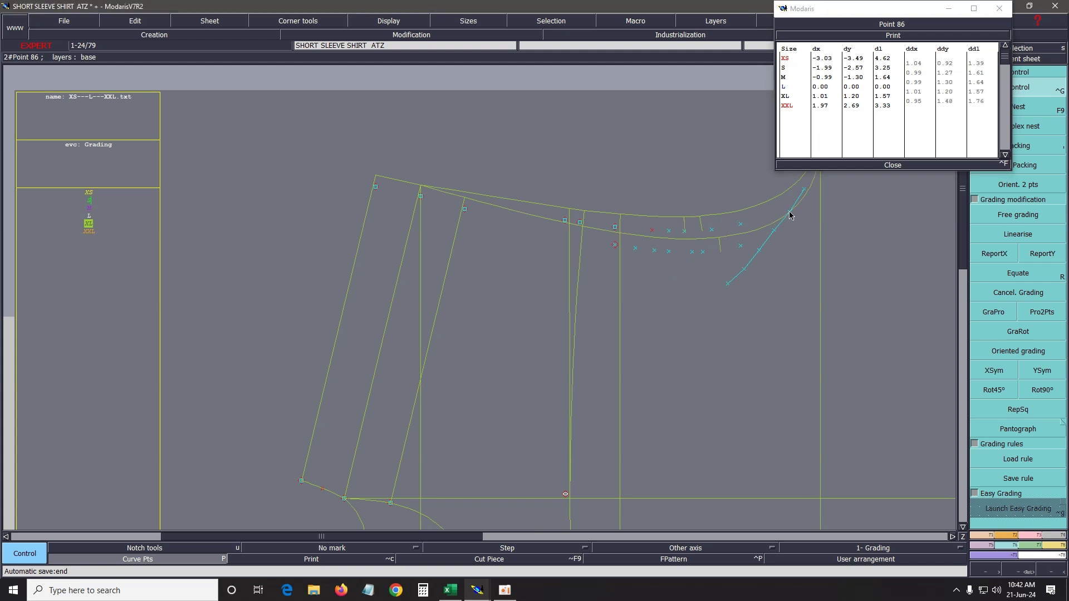
Shift the XL position of outer armhole point 82 to about dx 0.68, dy 0.84.
click(653, 233)
click(662, 218)
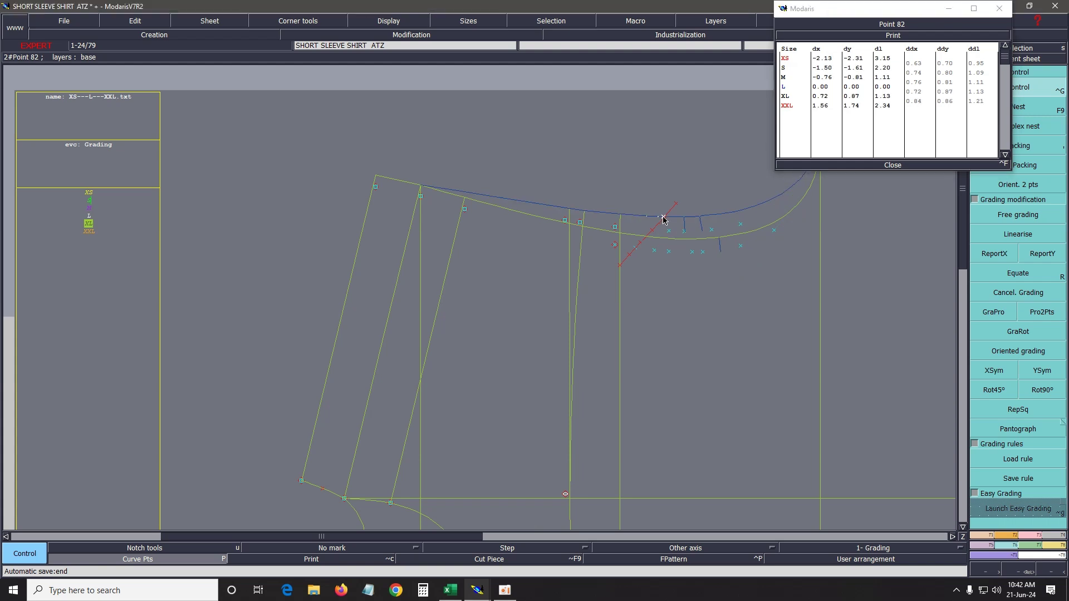
click(663, 217)
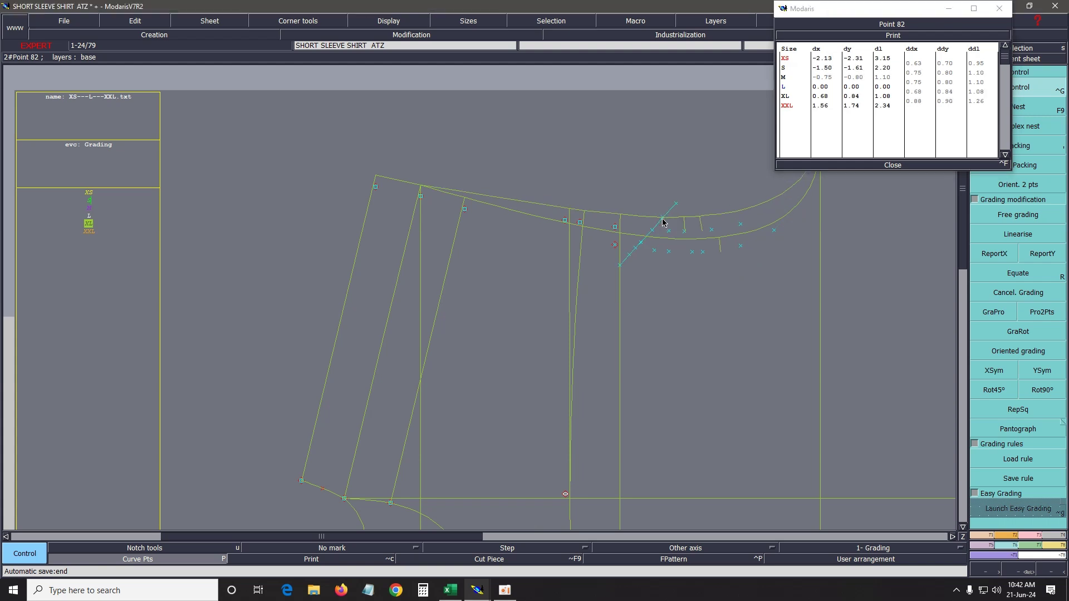
Check outer armhole notch point 41 and shift the XL position of point 83 to about dx 0.99, dy 1.05.
click(669, 231)
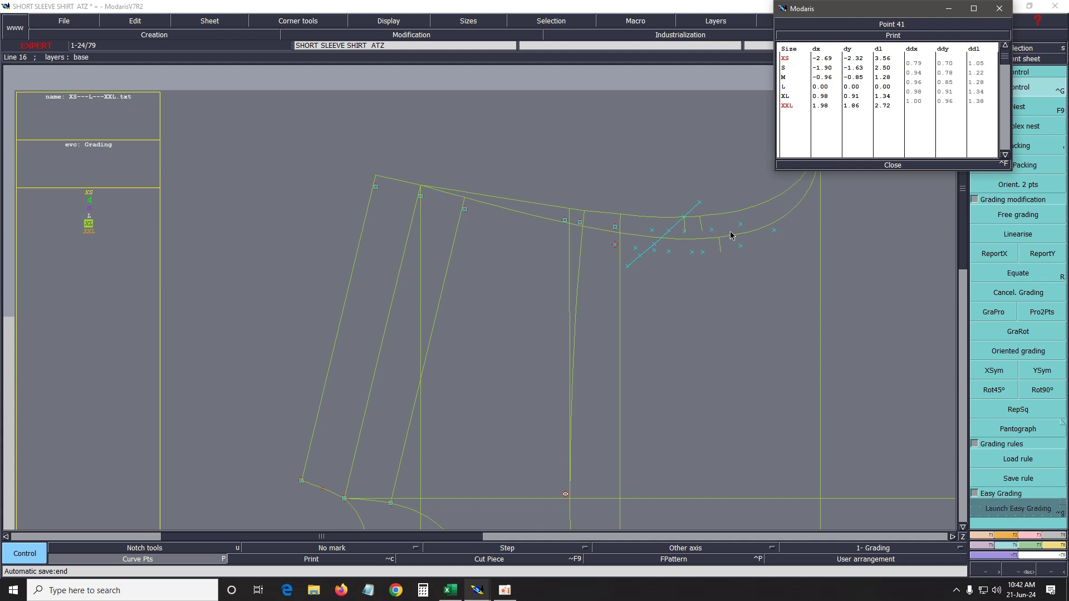
click(691, 235)
click(727, 218)
click(726, 217)
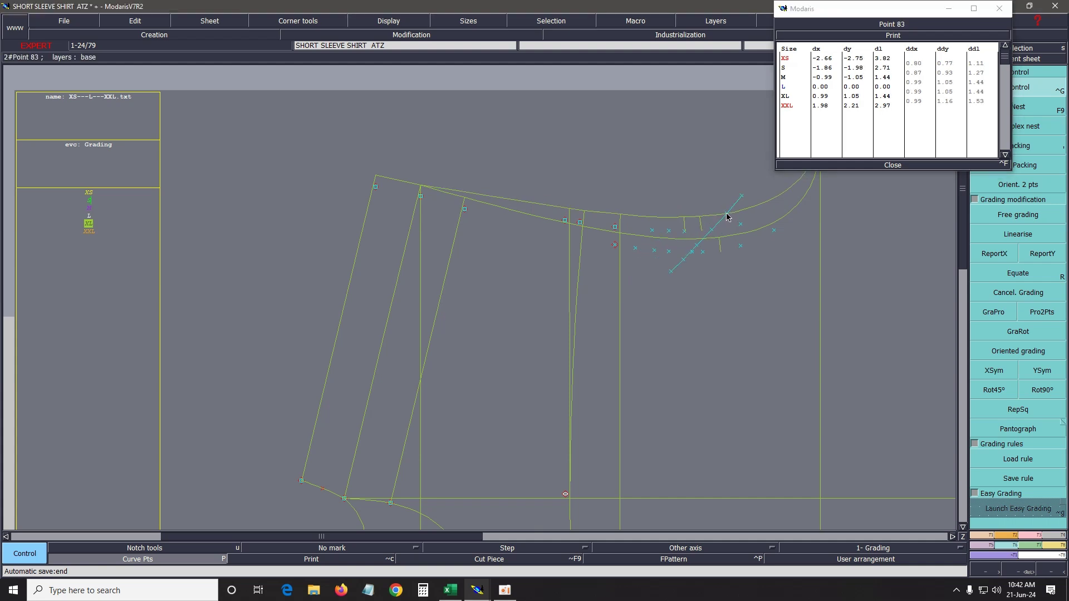
Shift the XL positions of outer armhole points 21 and 4 to about dx 0.42, dy 0.81 and dx 0.29, dy 0.80.
click(615, 228)
click(617, 226)
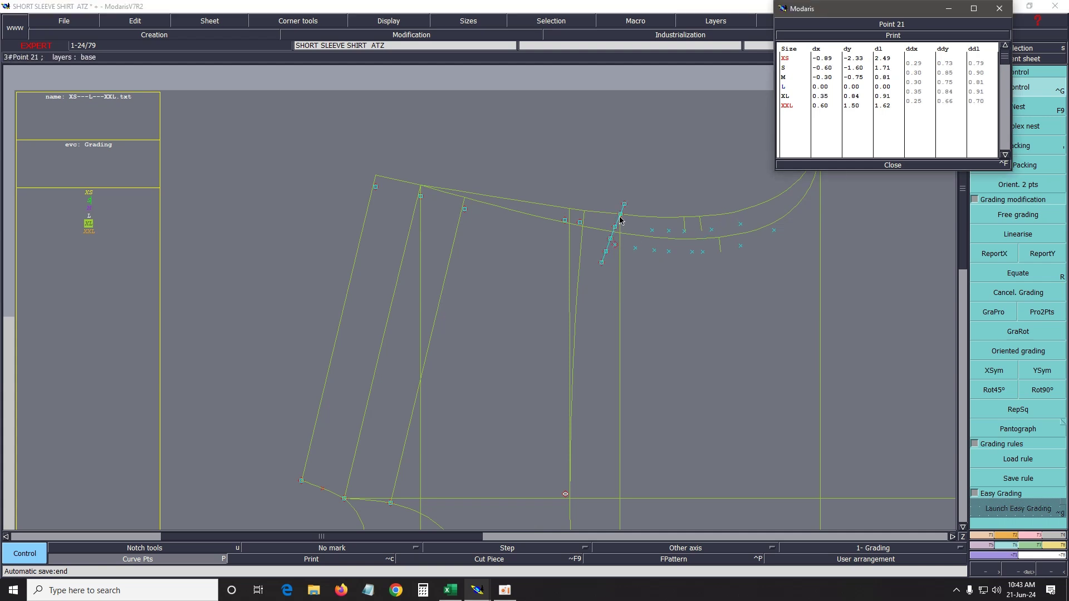
click(620, 215)
click(621, 215)
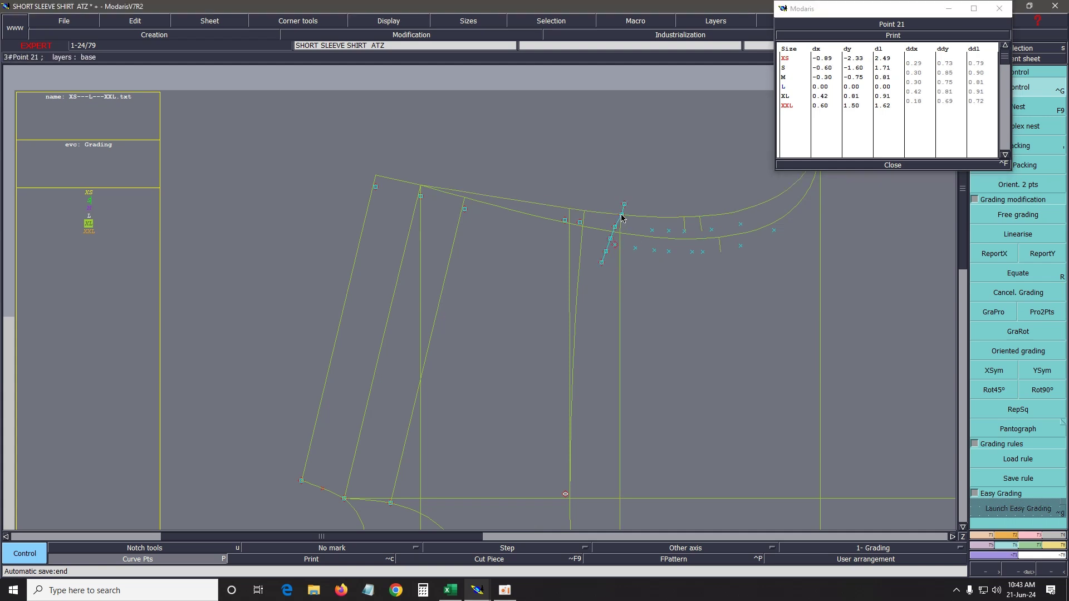
click(581, 225)
click(585, 214)
click(583, 217)
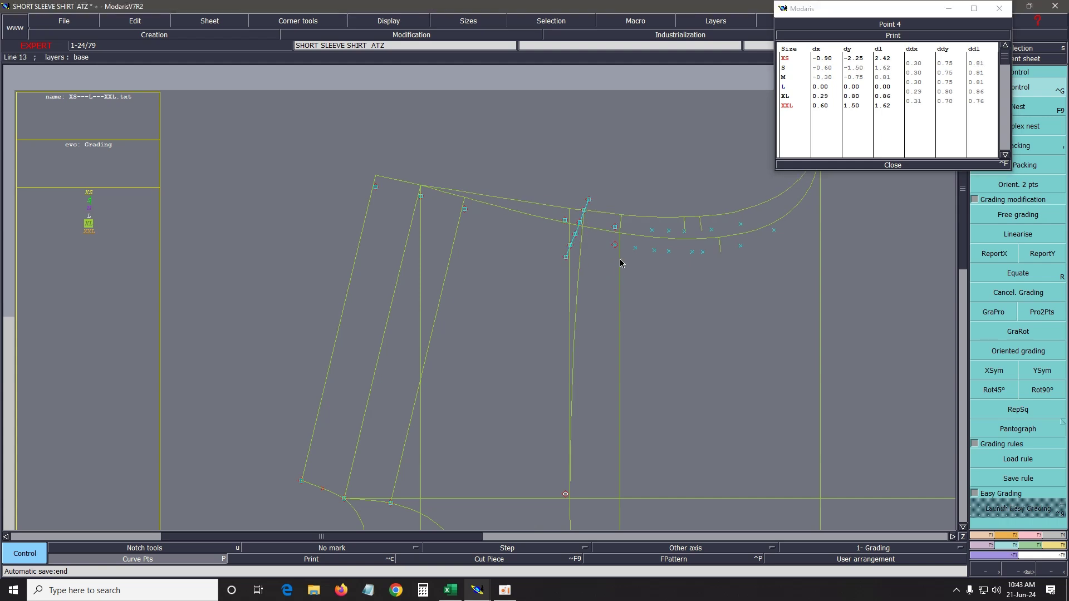
Recheck the XL grading of the chest width points, outer notch point 6 and outer armhole point 88.
click(648, 233)
click(652, 231)
click(614, 244)
click(622, 215)
click(677, 233)
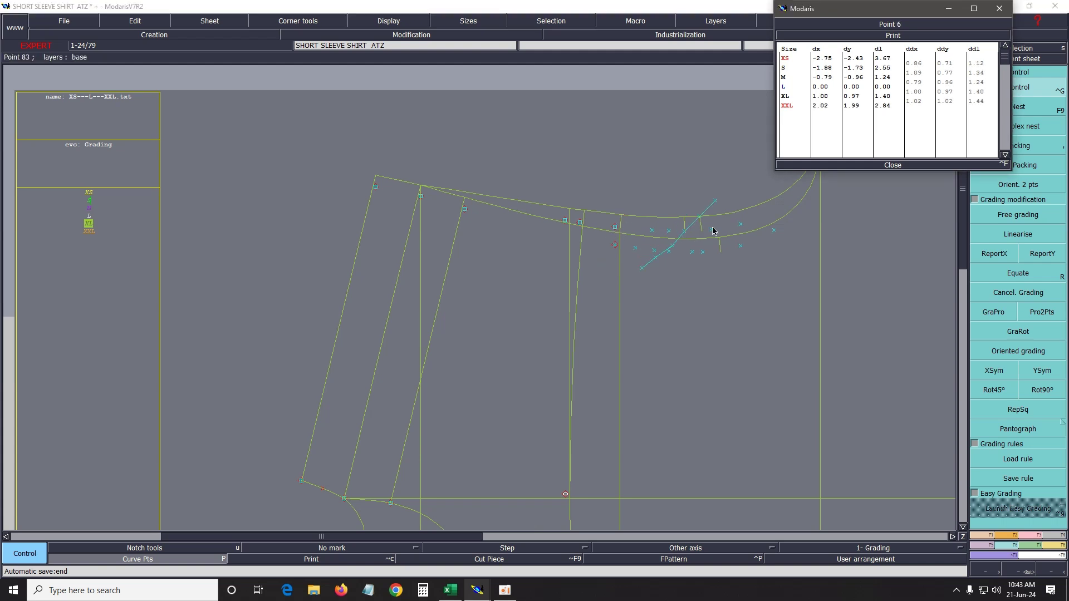
click(751, 225)
Display size XXL and shift its inner armhole point 87 to about dx 1.01, dy 1.53.
click(93, 232)
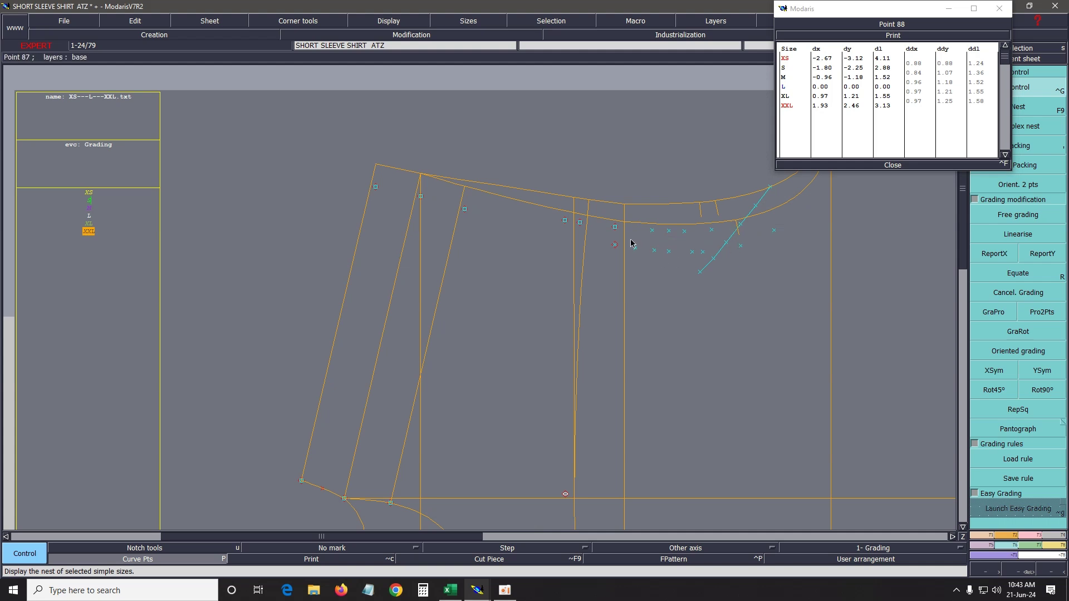
click(650, 224)
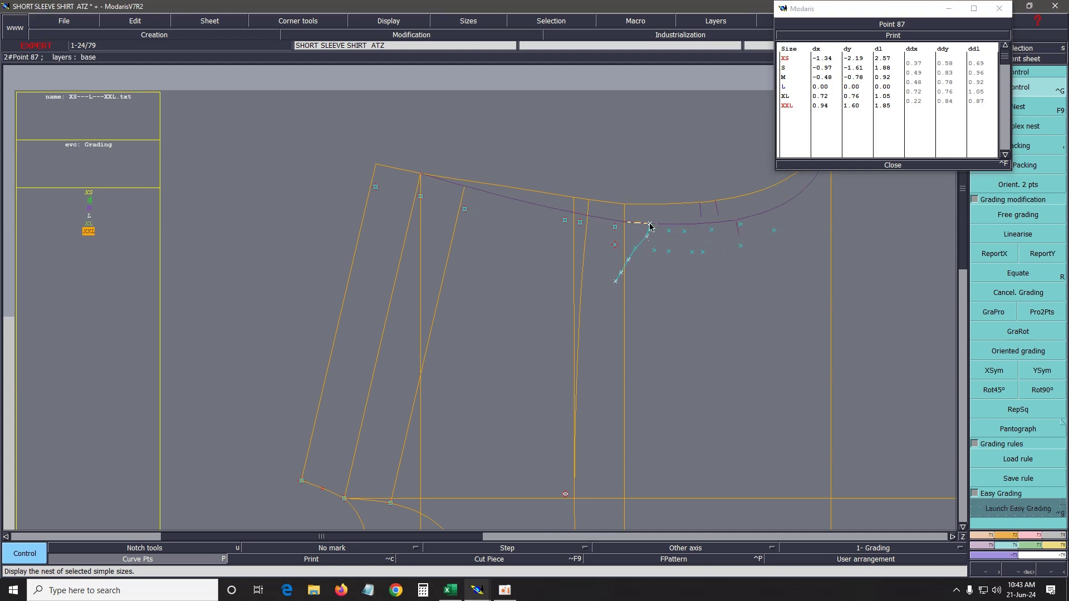
click(653, 228)
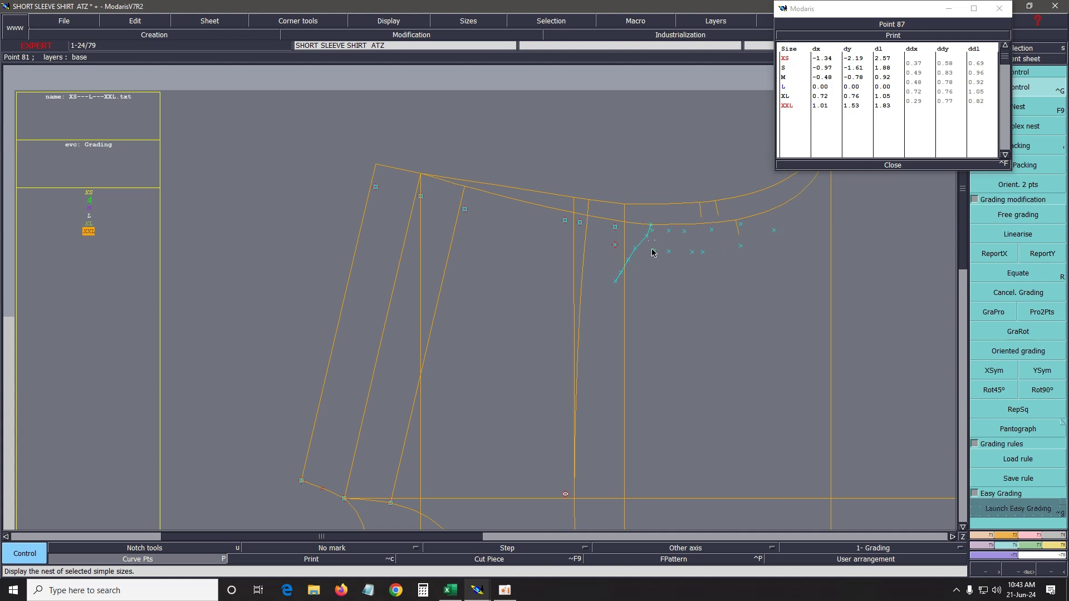
Shift the XXL positions of inner armhole points 81 and 44, with point 44 at about dx 1.52, dy 1.72.
click(675, 227)
click(674, 225)
click(692, 225)
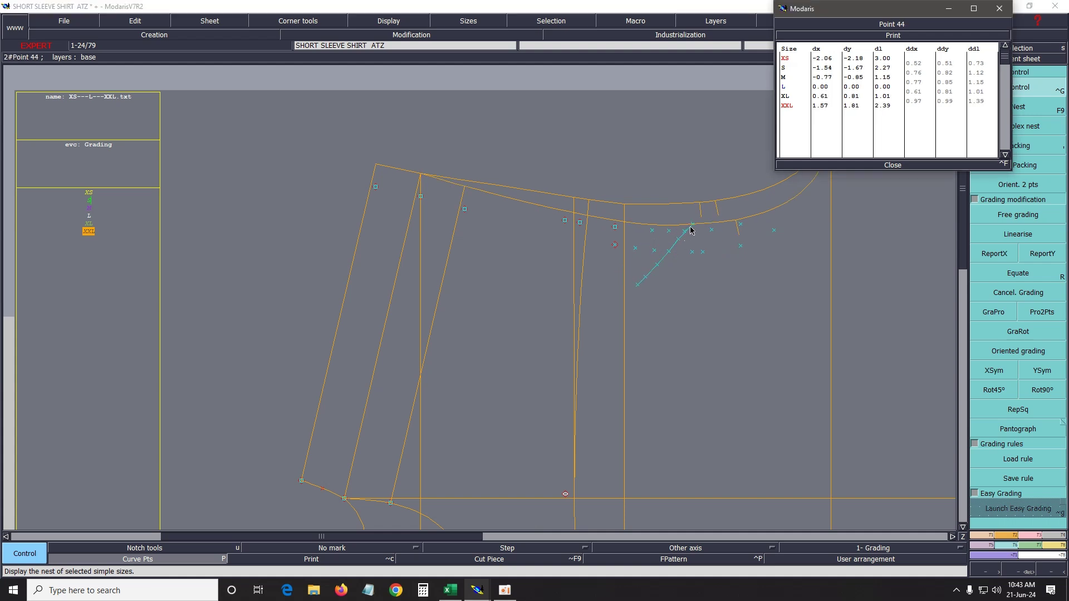
click(693, 226)
click(692, 227)
Shift the XXL position of inner armhole notch point 20 to about dx 2.00, dy 1.99.
click(704, 255)
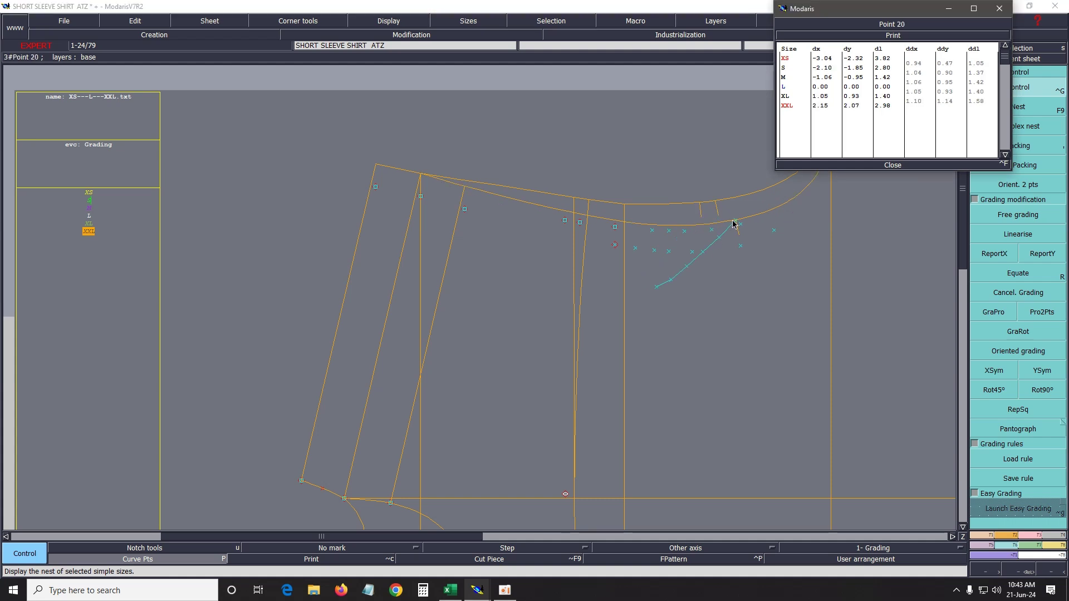
click(733, 221)
click(733, 222)
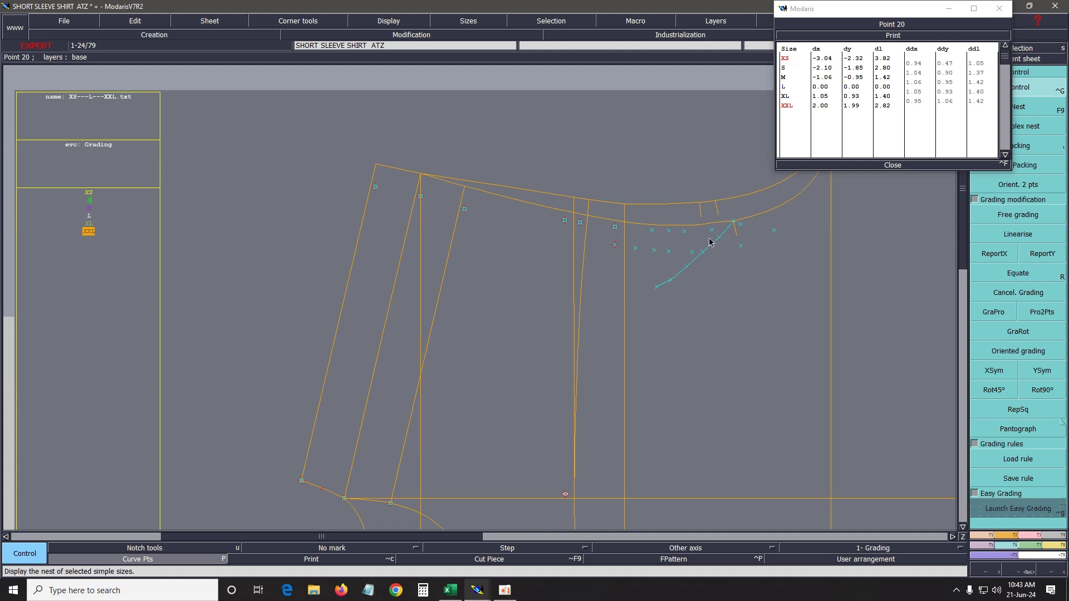
Shift the XXL position of inner armhole point 43 to about dx 1.56, dy 1.87.
click(711, 229)
click(702, 254)
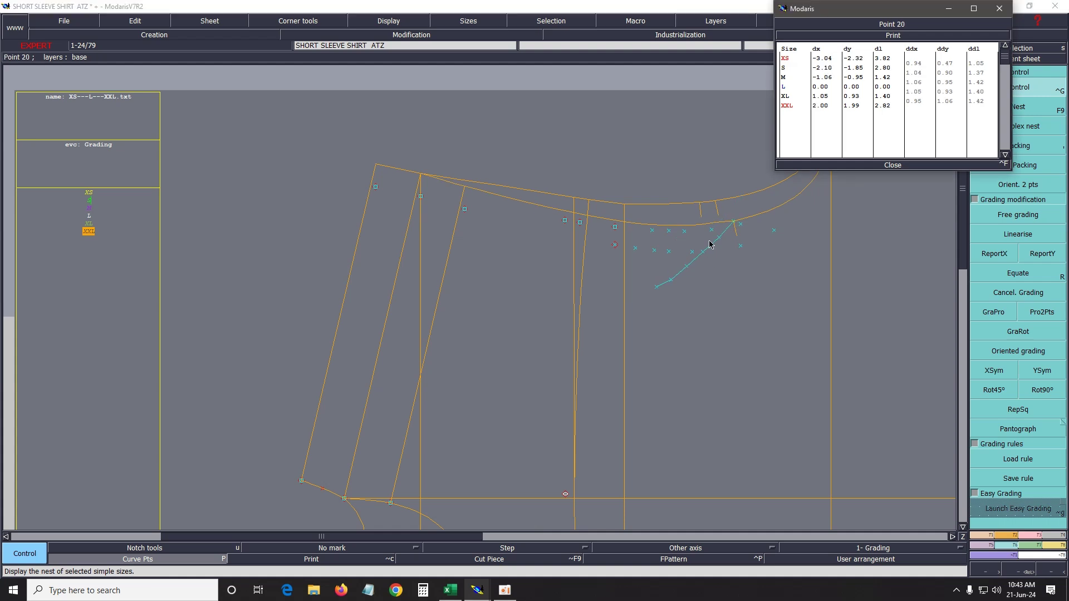
click(716, 226)
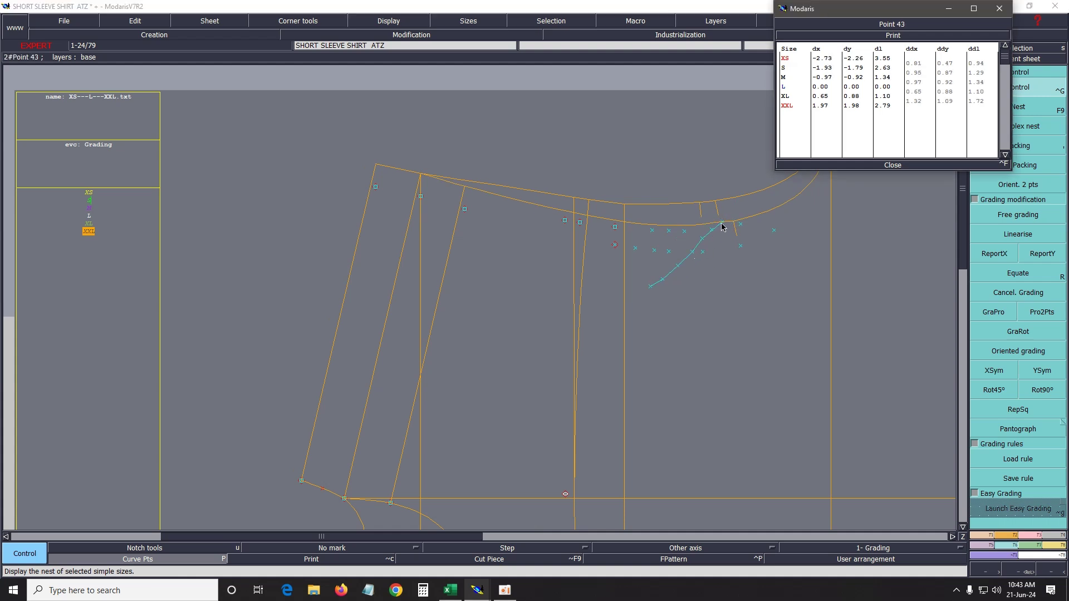
click(715, 226)
click(717, 228)
click(717, 226)
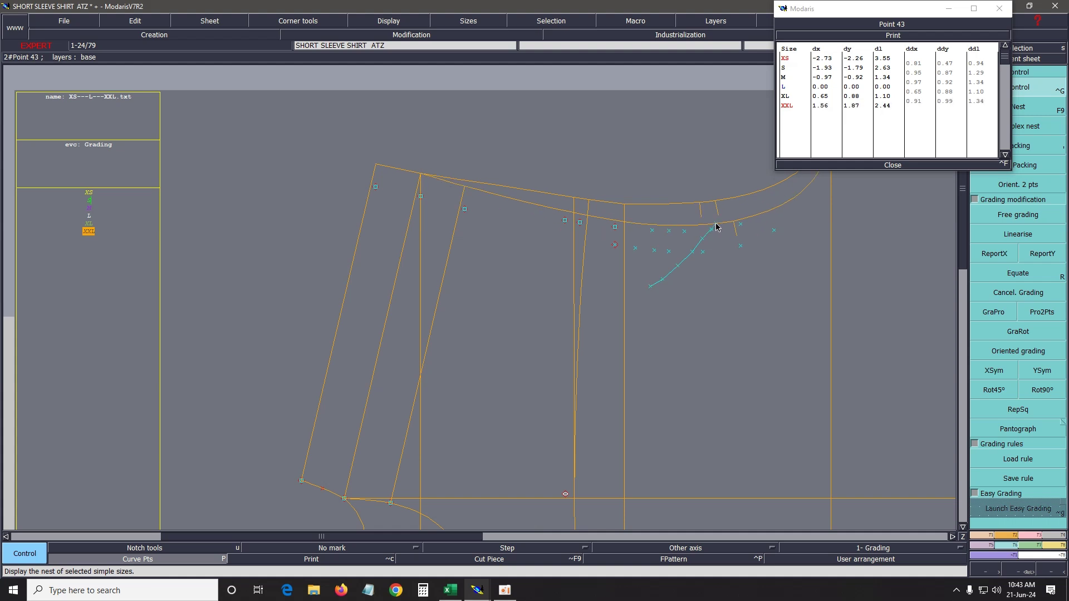
Shift the XXL positions of inner armhole points 44 and 81 to about dx 1.15, dy 1.65 and dx 1.10, dy 1.57.
click(686, 228)
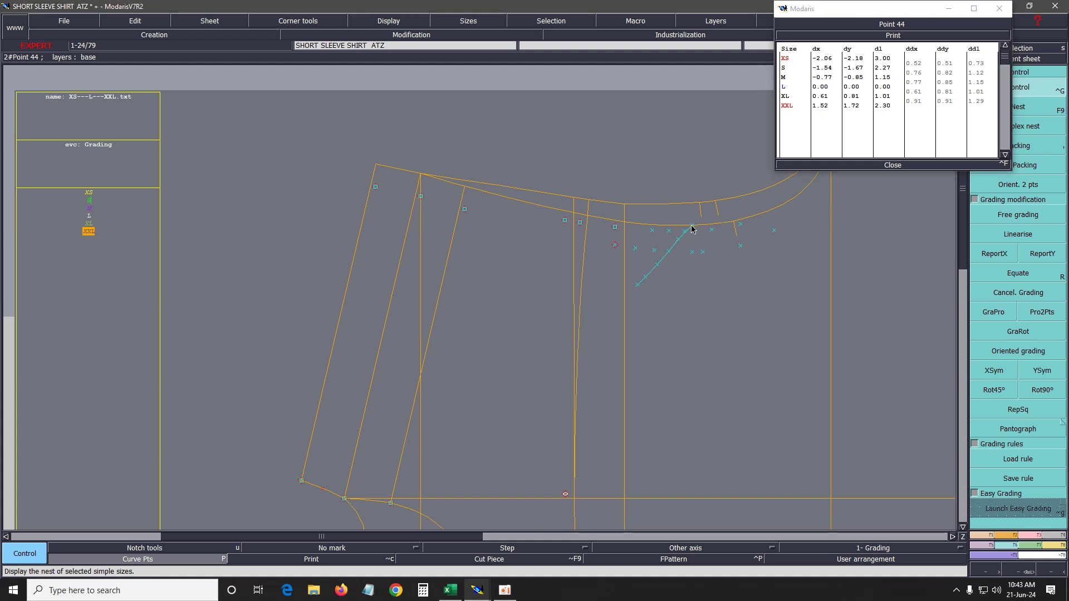
click(687, 229)
click(672, 228)
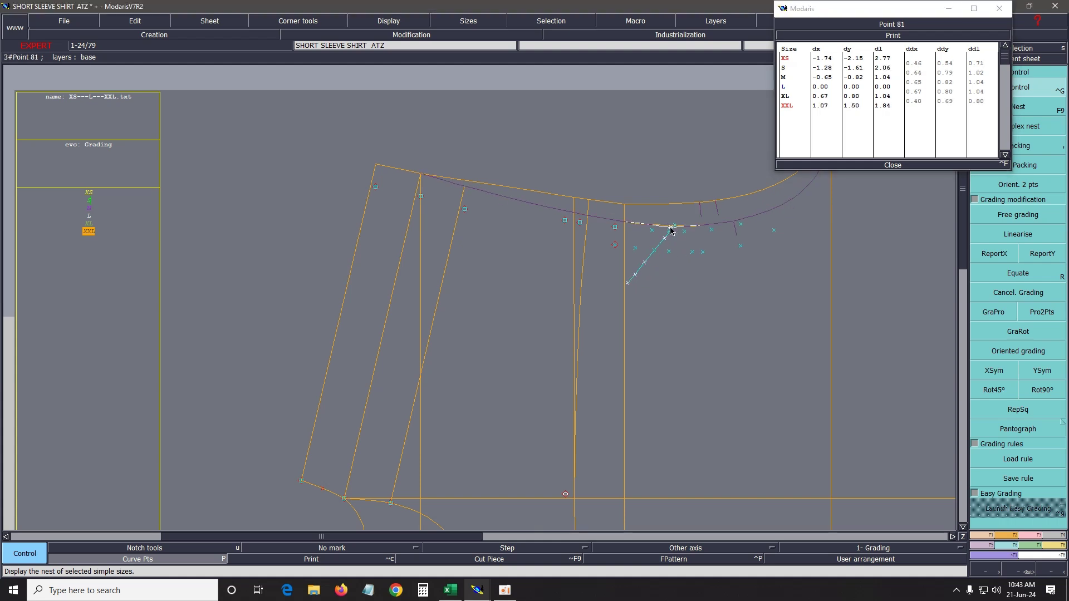
click(672, 228)
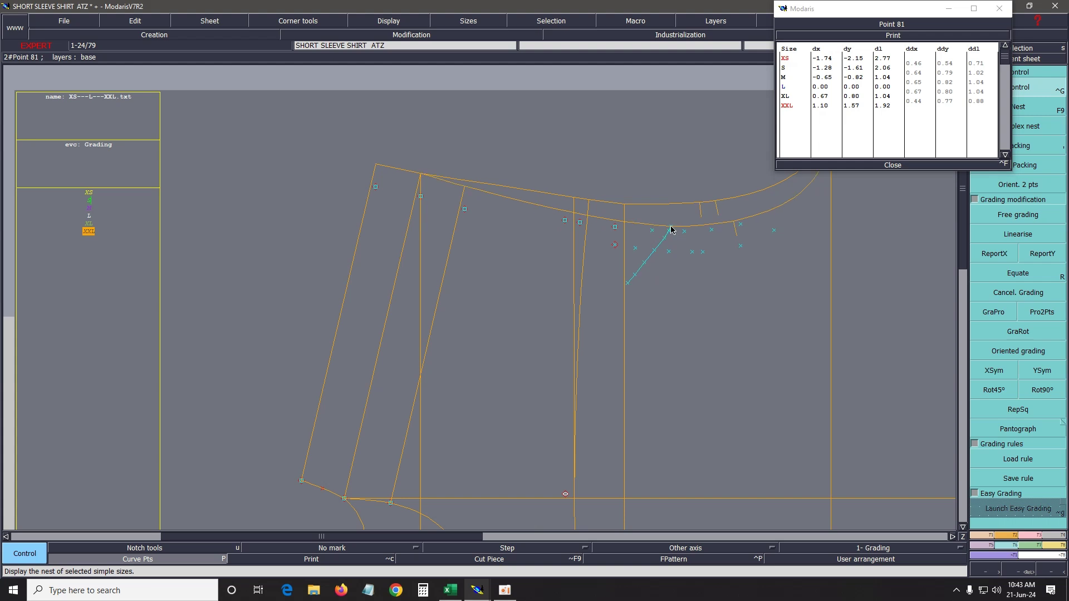
Check the neighbouring XXL armhole points and shift inner points 44 and 81 to about dx 1.08, dy 1.72 and dx 1.07, dy 1.64.
click(636, 249)
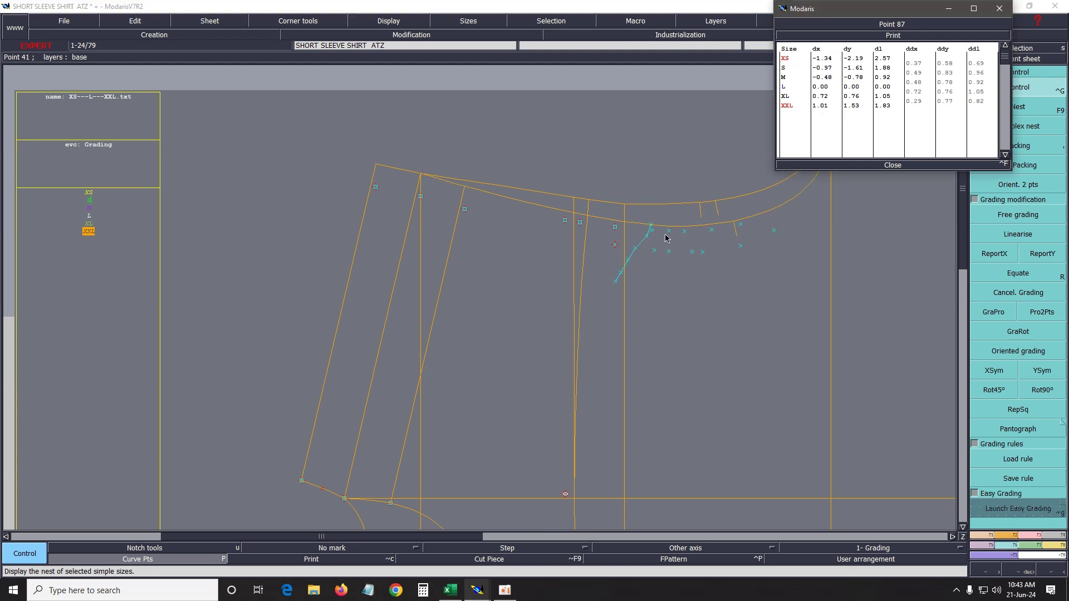
click(741, 226)
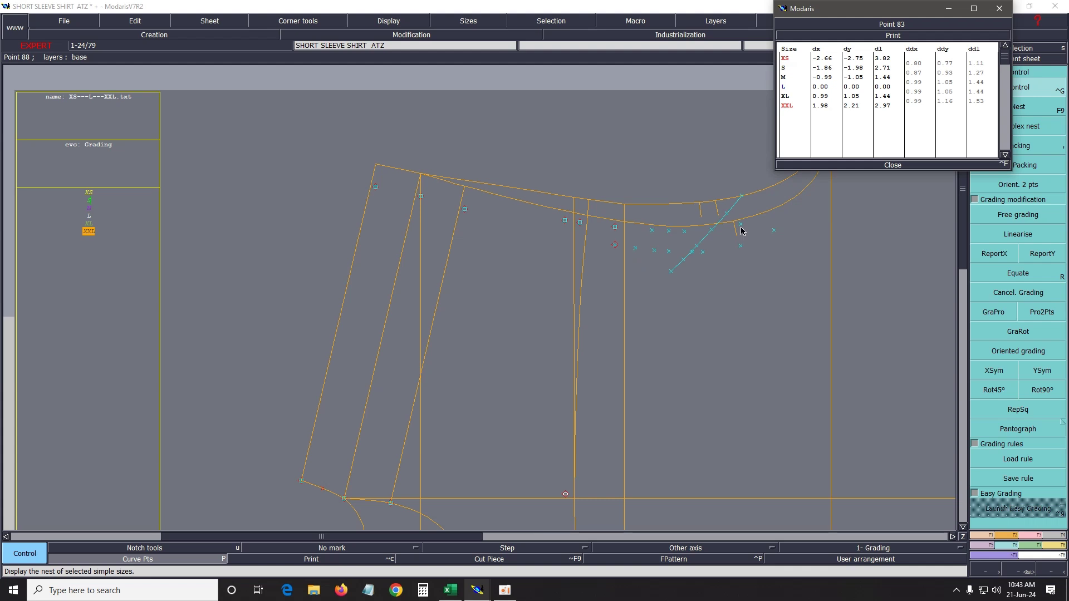
click(700, 254)
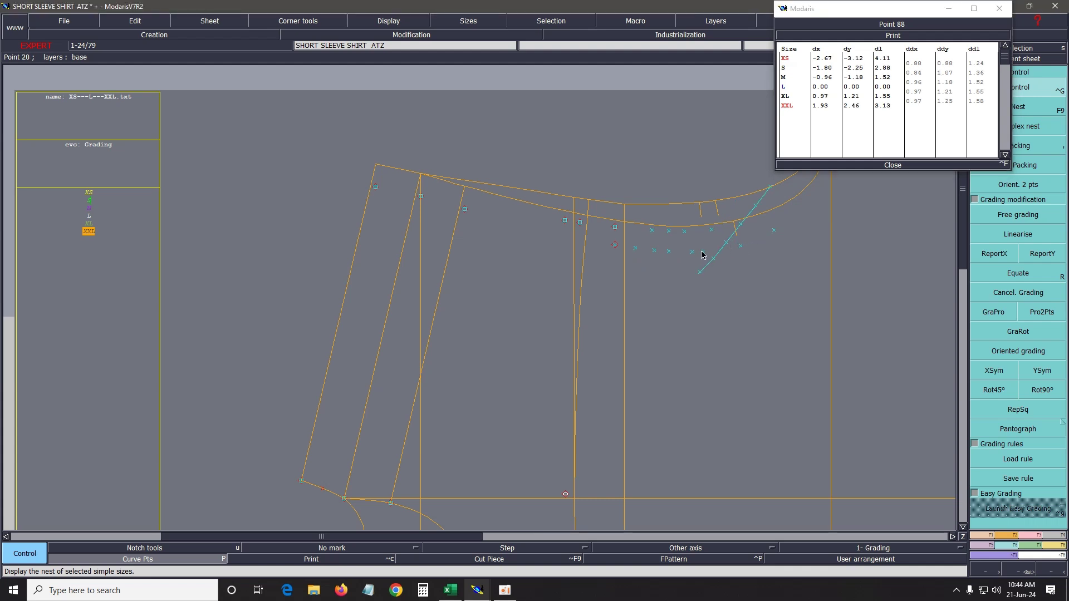
click(771, 213)
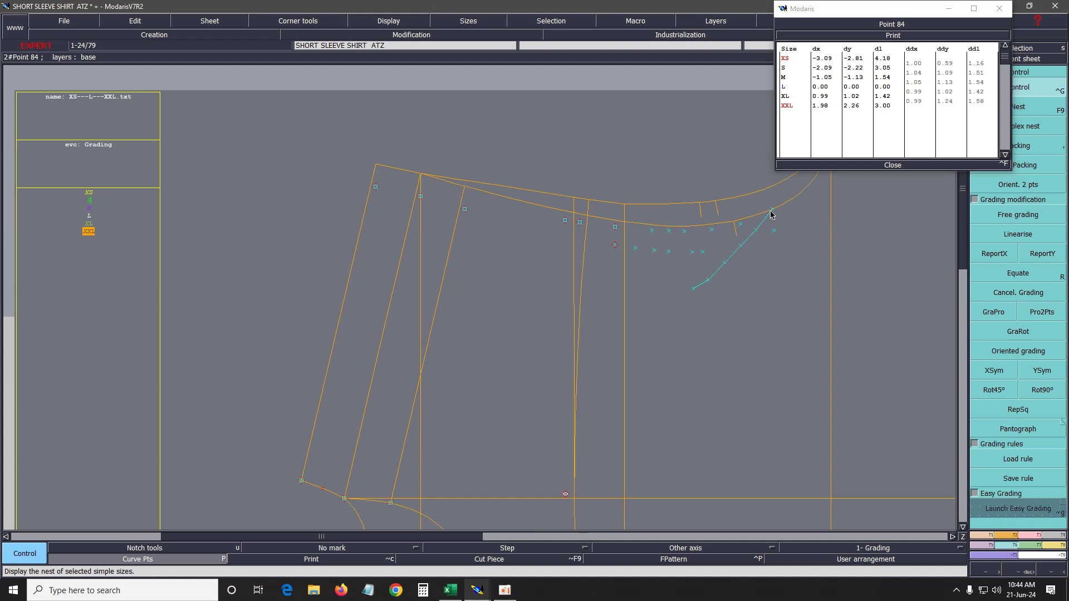
click(686, 239)
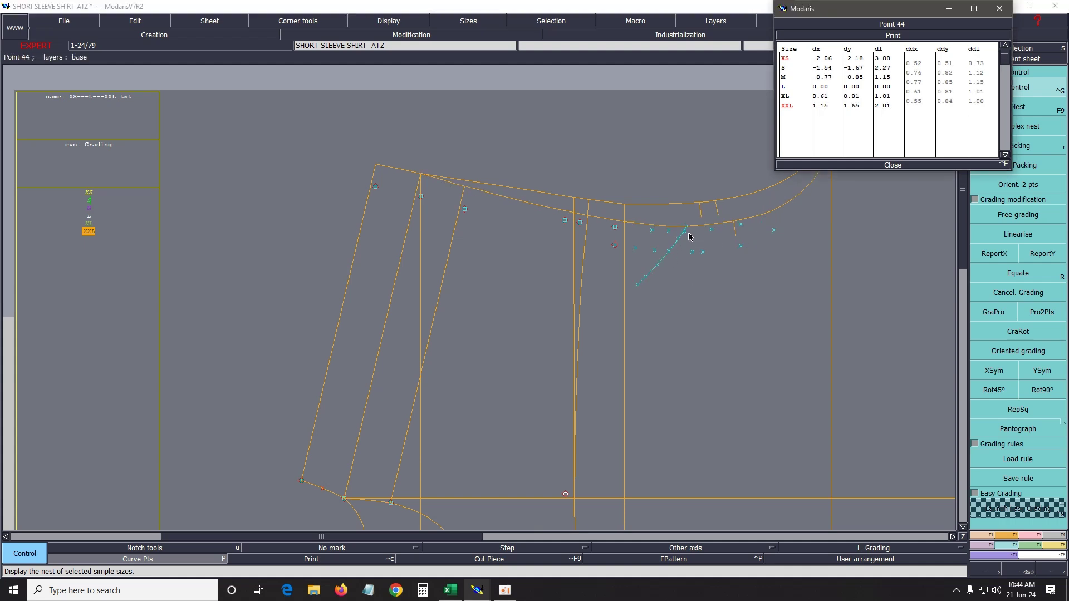
click(686, 229)
click(685, 226)
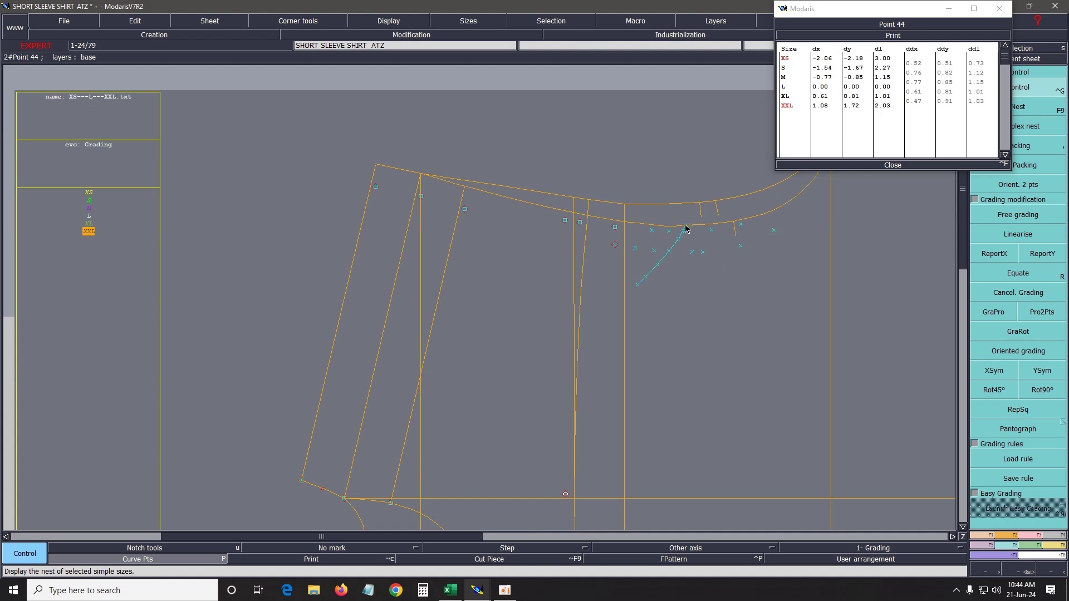
click(653, 251)
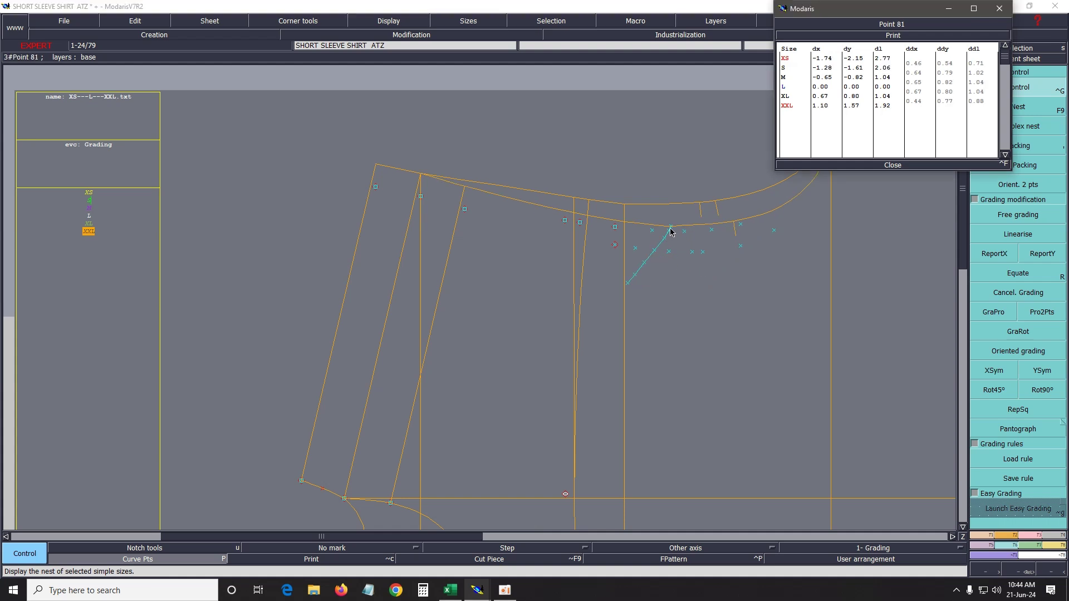
click(670, 229)
click(669, 226)
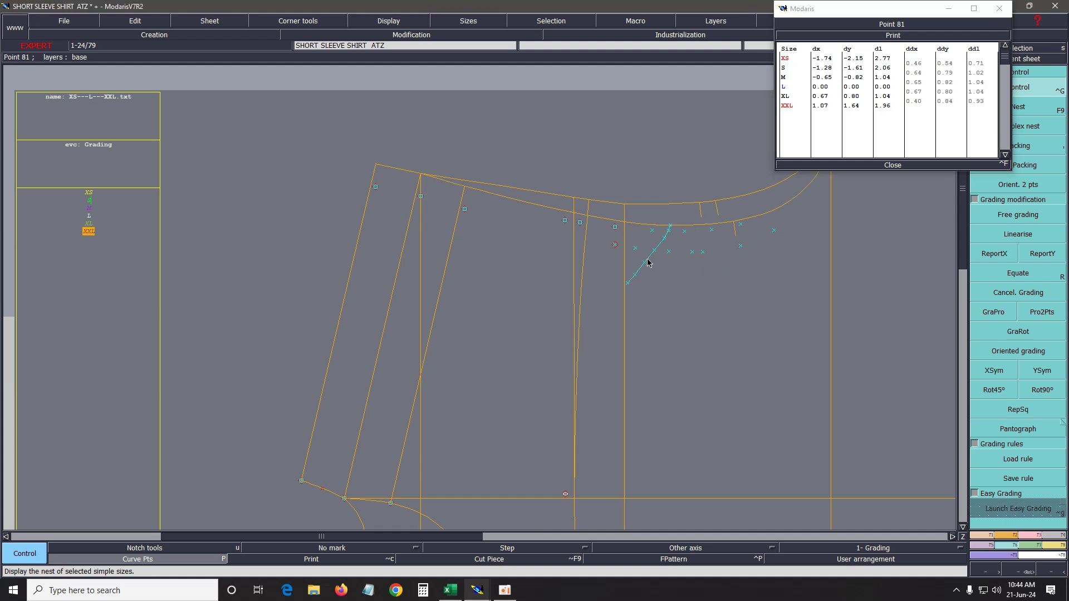
Shift the XXL positions of inner armhole points 18 and 87 to about dx 0.68, dy 1.52 and dx 0.87, dy 1.56.
click(615, 255)
click(624, 222)
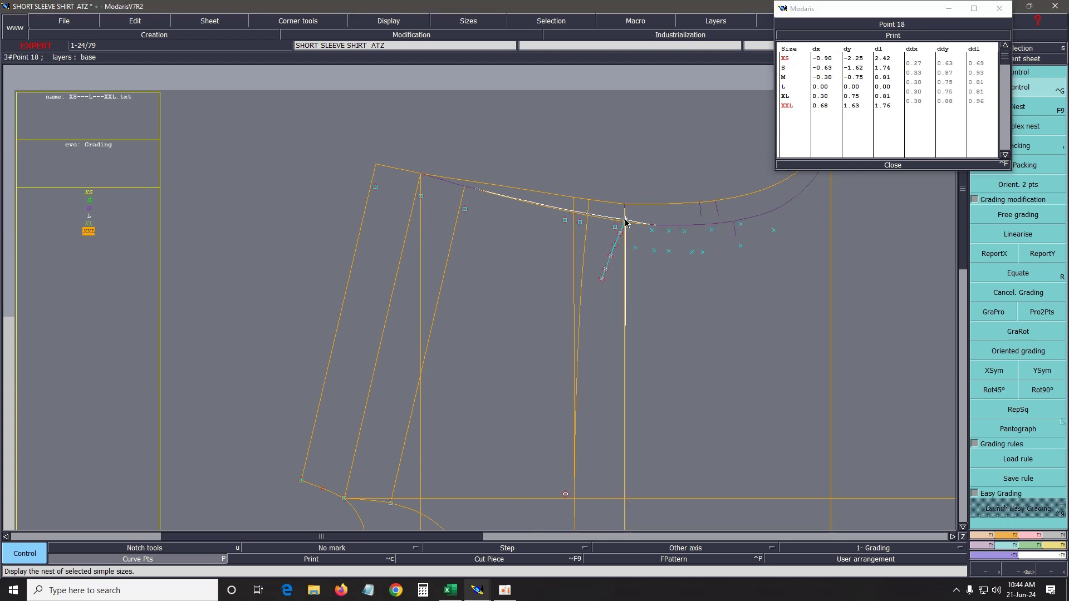
click(624, 223)
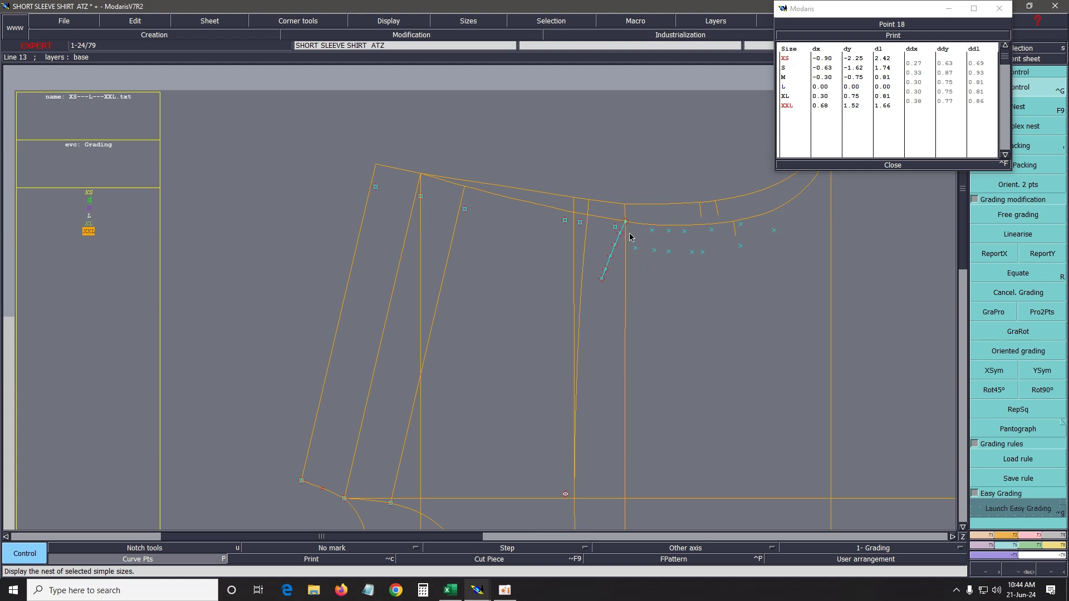
click(647, 228)
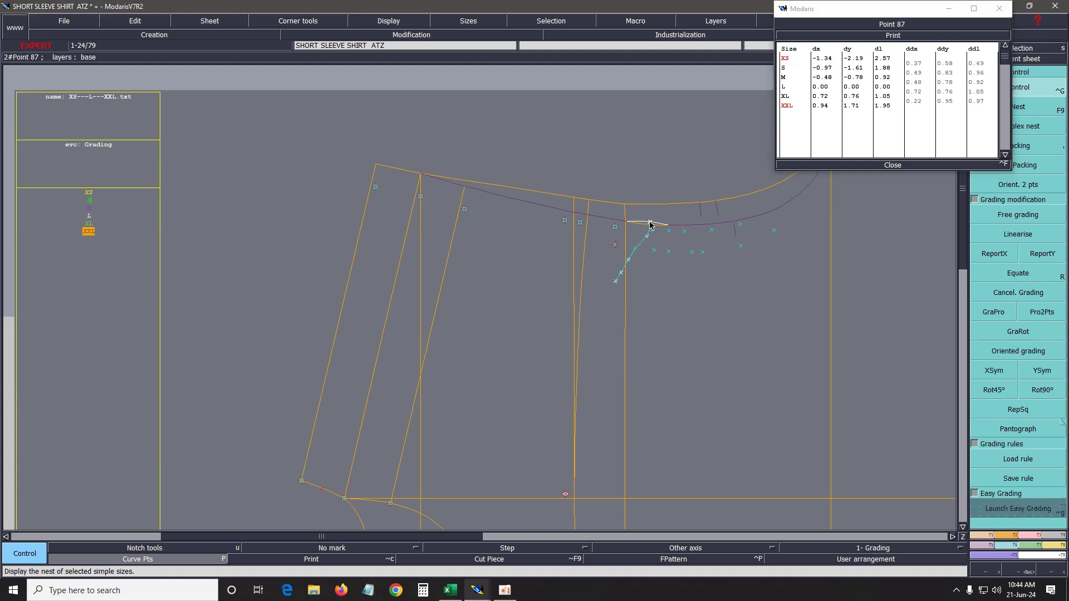
click(649, 224)
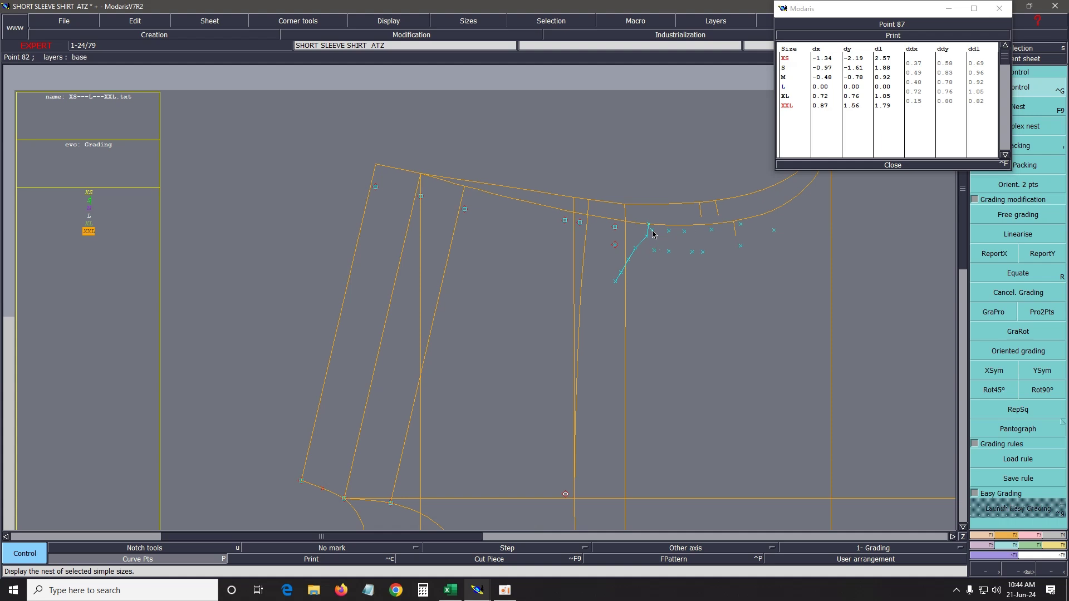
click(656, 252)
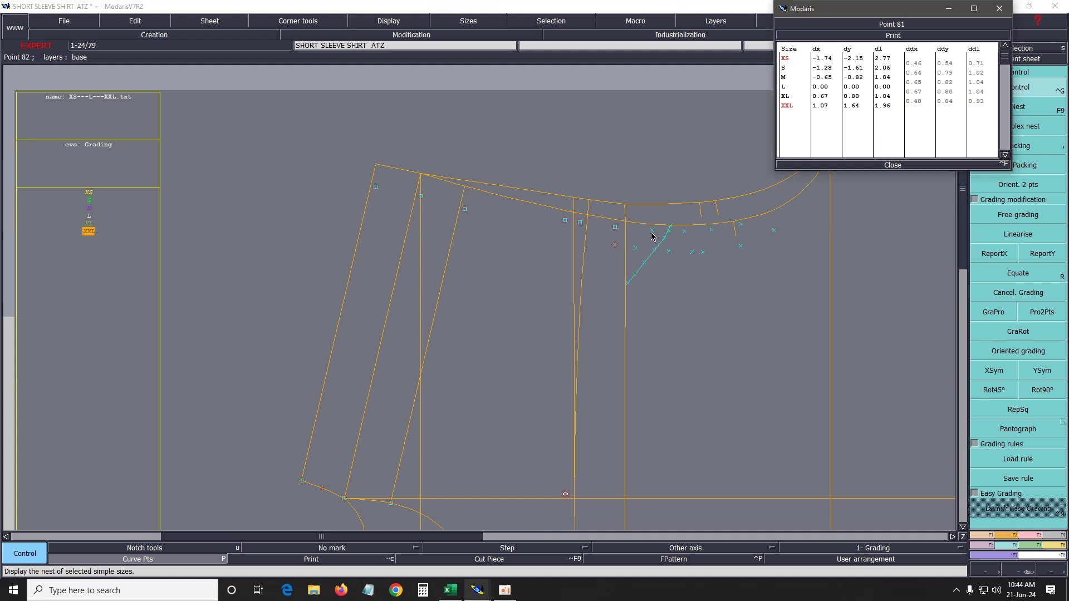
Shift the XXL positions of outer armhole points 82 and 21 to about dx 1.67, dy 1.68 and dx 0.64, dy 1.57.
click(652, 233)
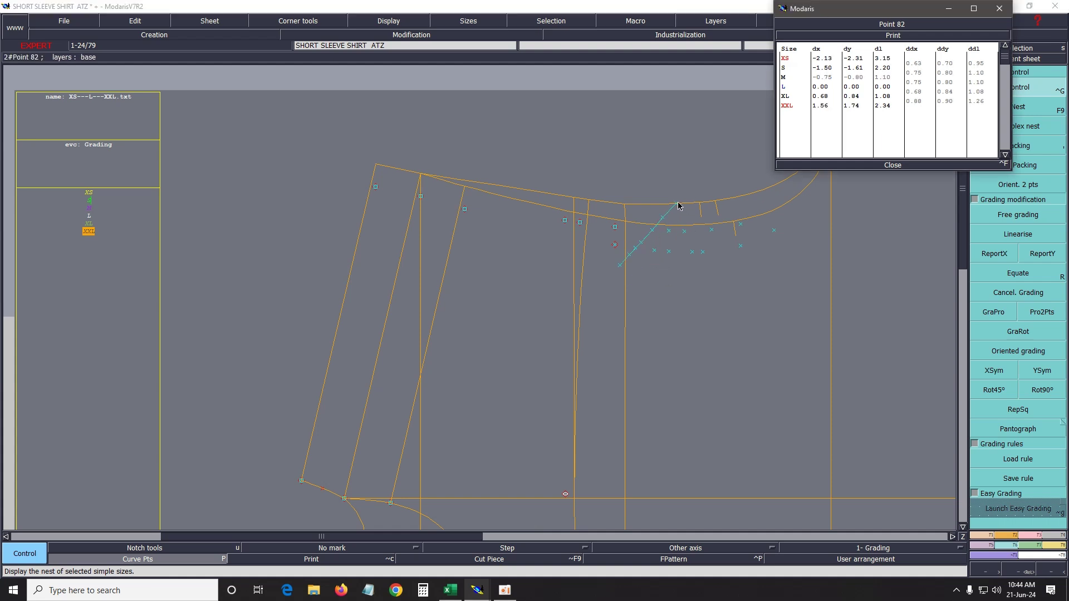
click(677, 203)
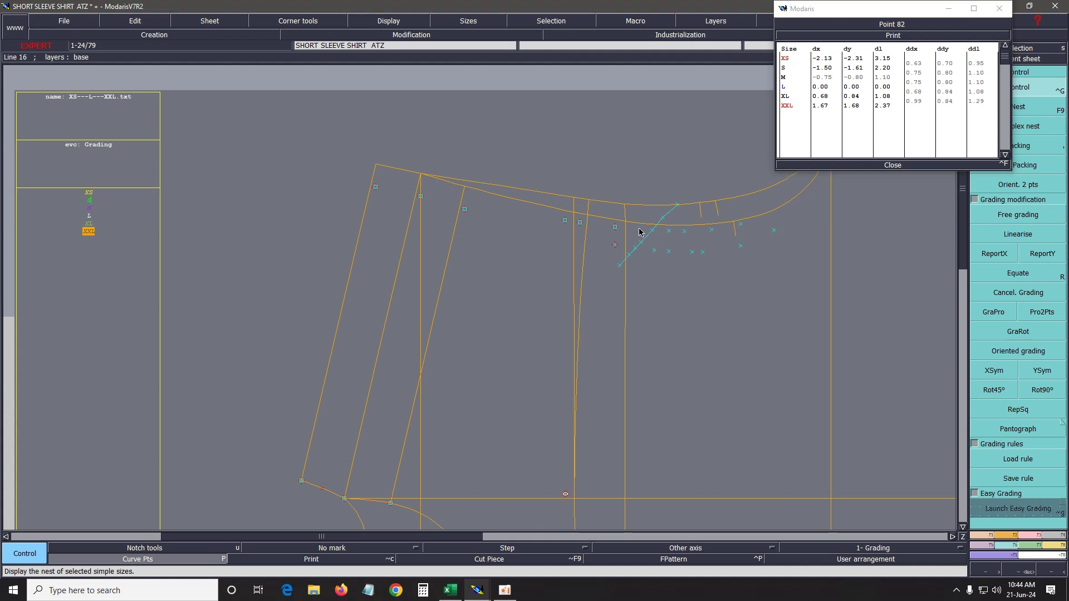
click(623, 205)
click(623, 206)
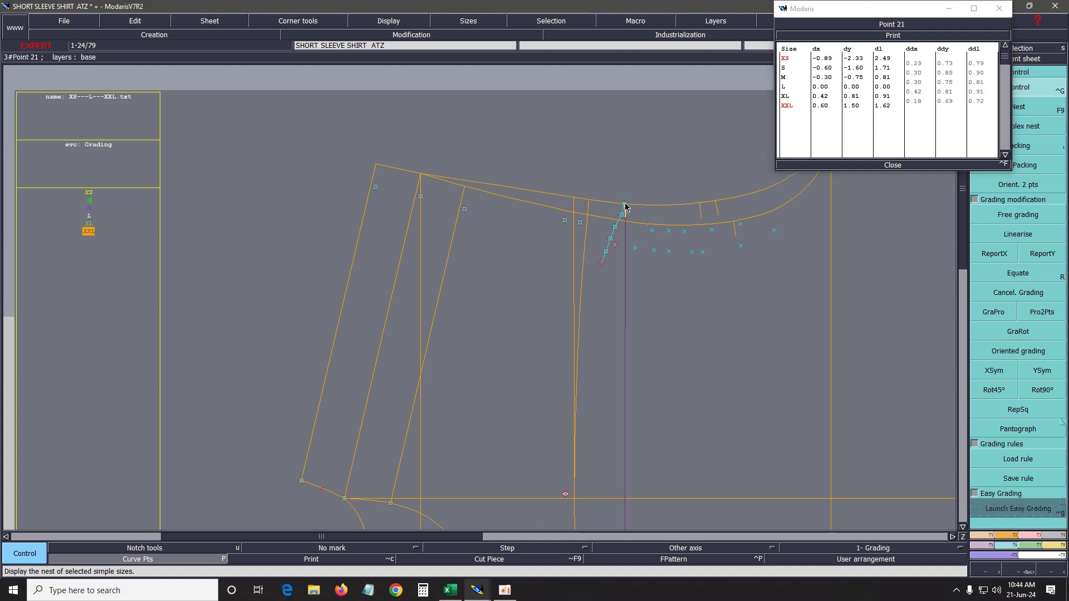
click(624, 206)
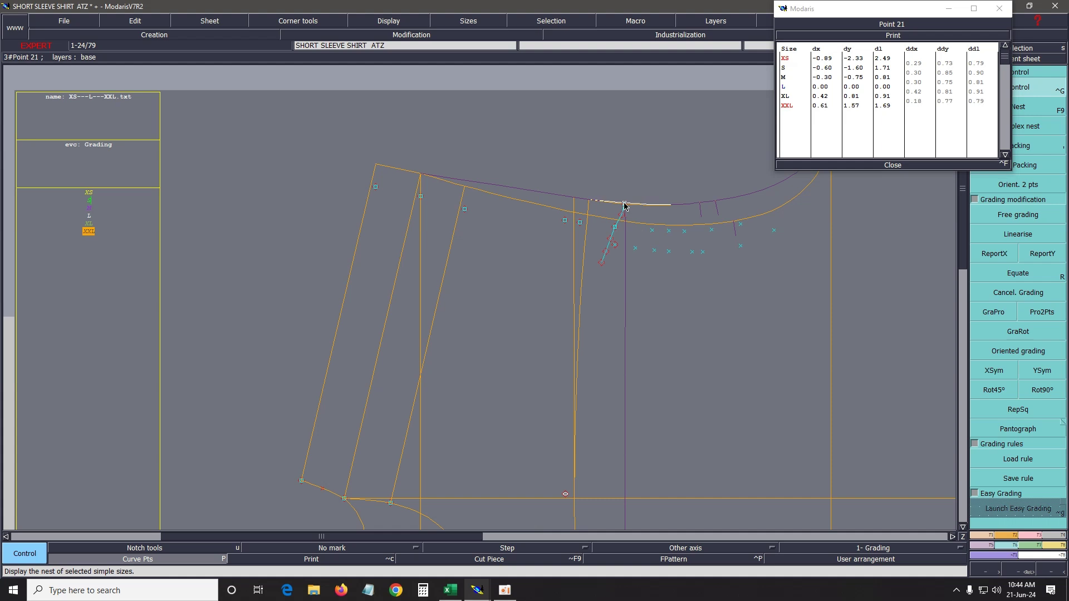
click(624, 204)
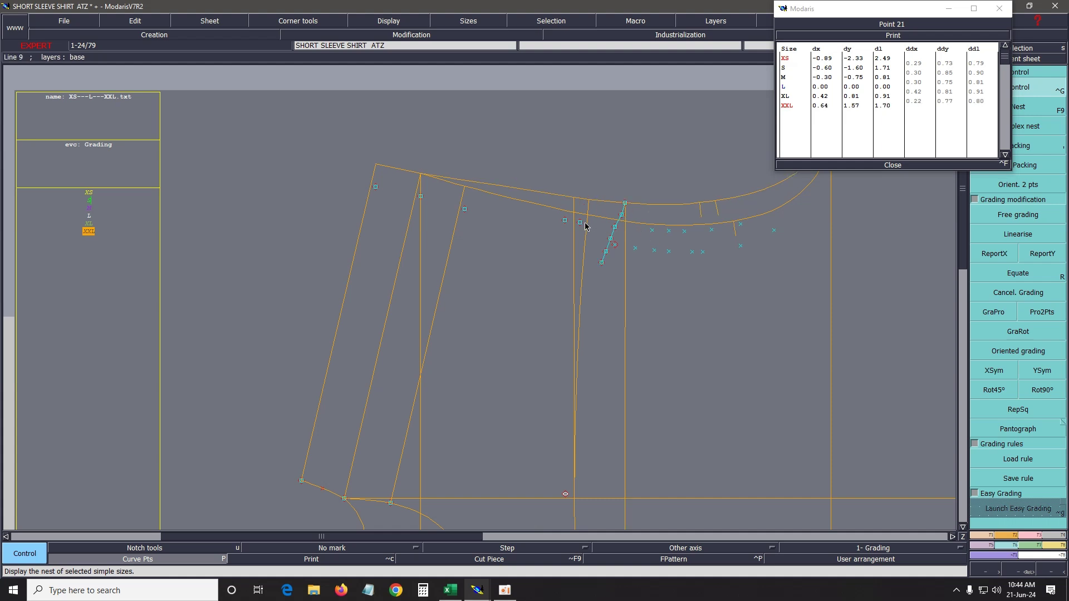
Shift the XXL positions of outer armhole point 4 and notch point 41 to about dx 0.55, dy 1.53 and dx 1.96, dy 1.73.
click(588, 201)
click(589, 202)
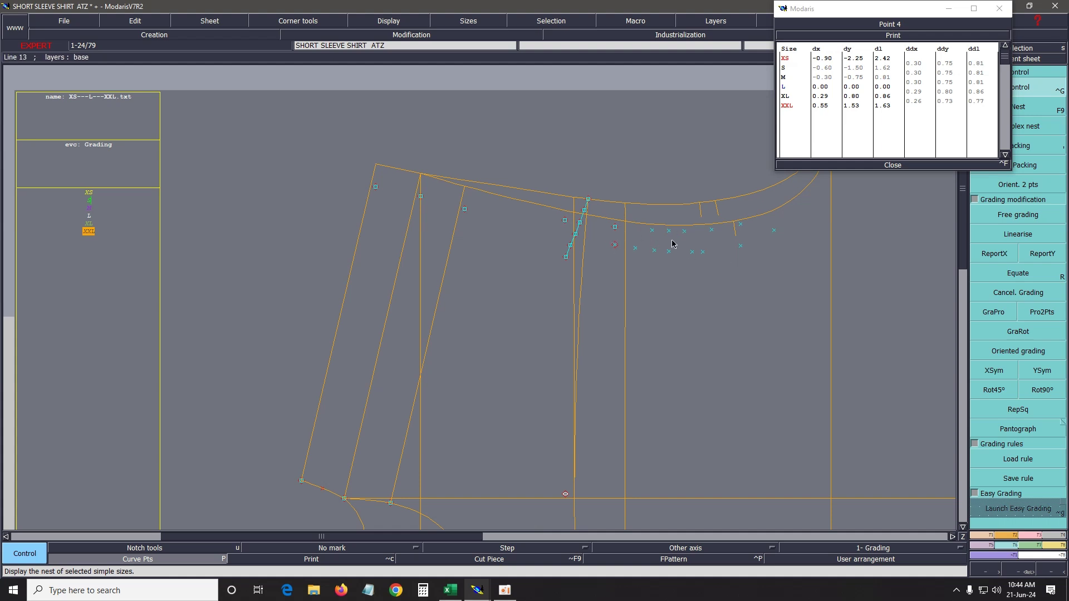
click(637, 250)
click(655, 234)
click(670, 237)
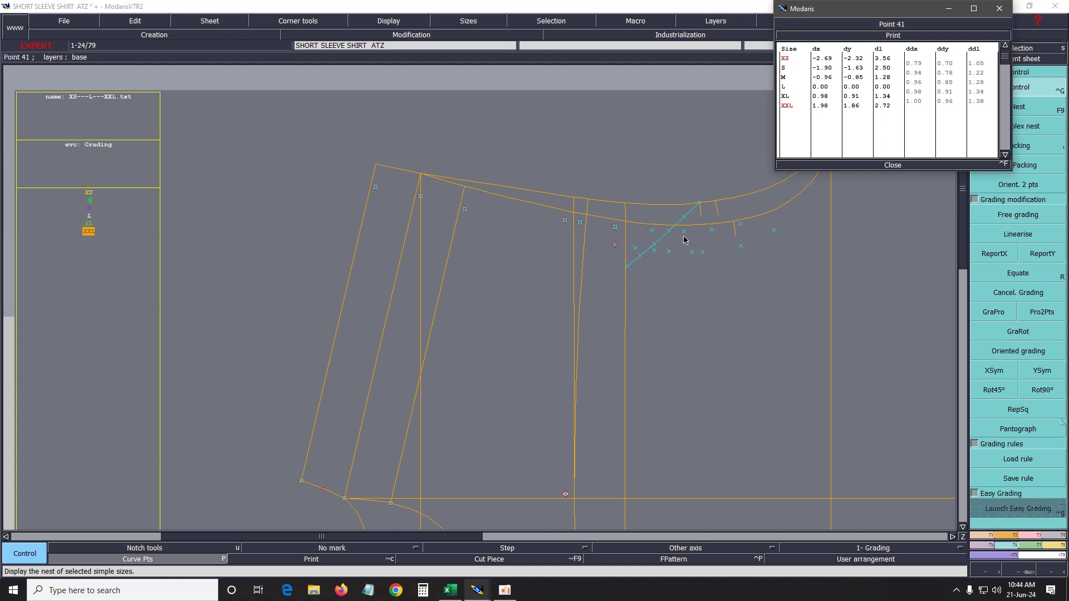
click(699, 203)
click(699, 204)
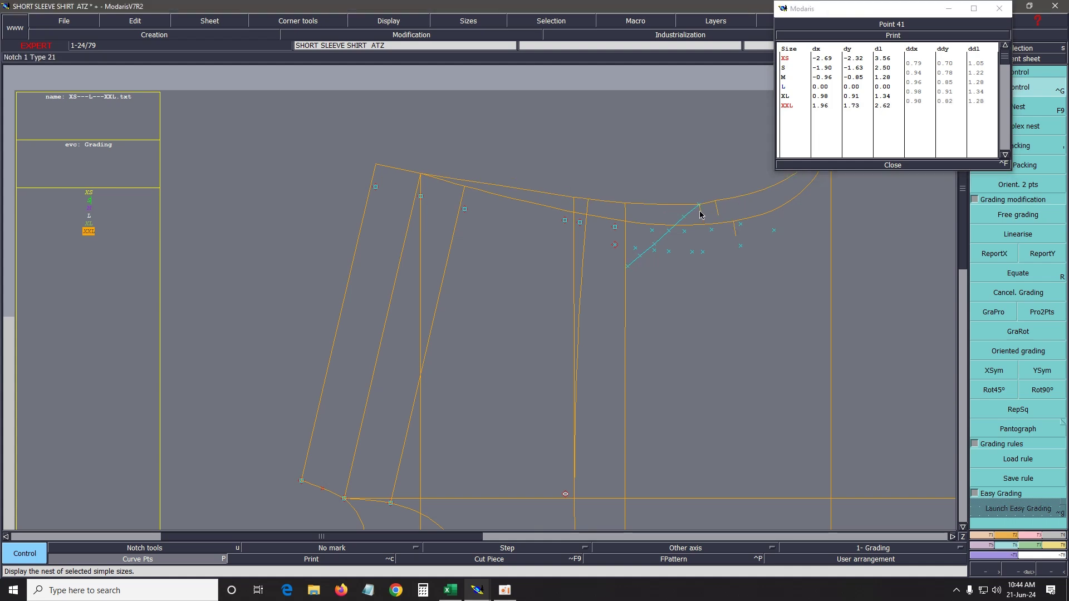
Smooth the XXL outer armhole at notch point 6 and shift point 83 to about dx 1.91, dy 2.04.
click(690, 224)
click(714, 204)
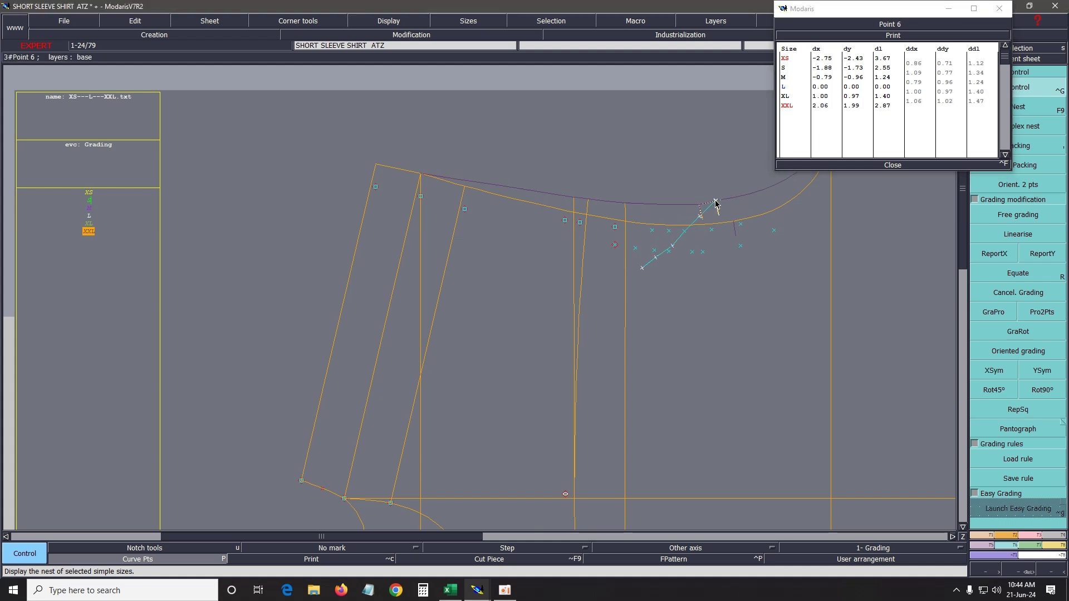
click(716, 204)
click(740, 209)
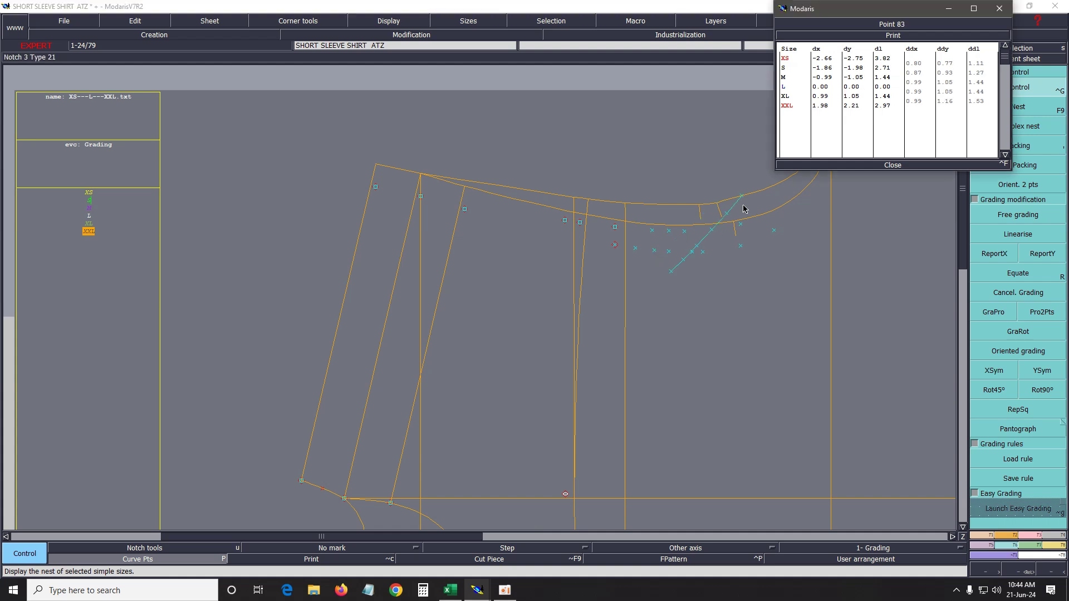
click(742, 200)
click(741, 201)
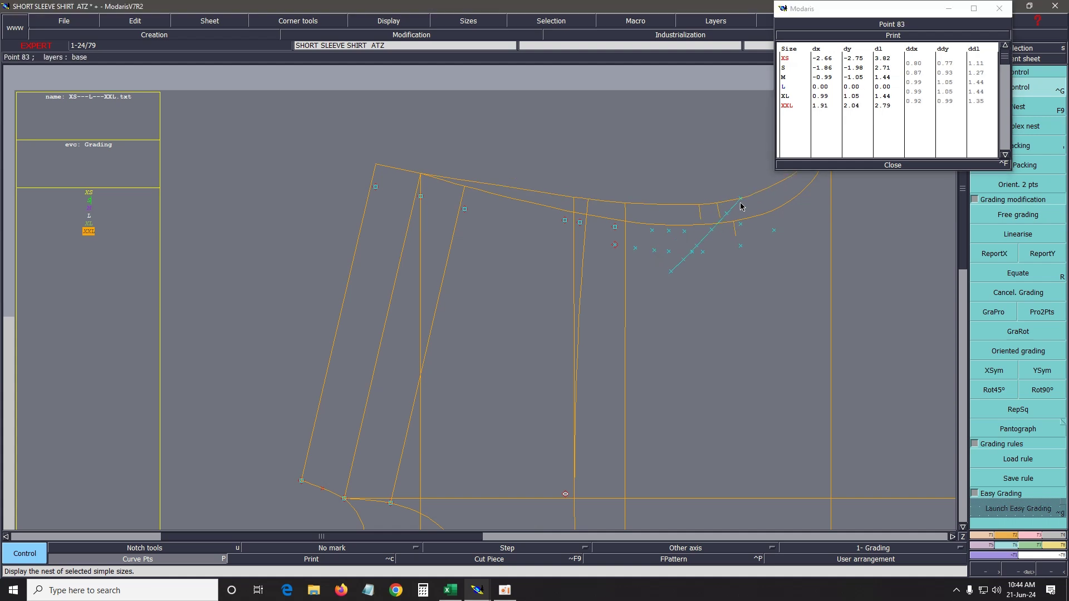
Fine-tune the XXL position of outer armhole point 88 to smooth the curve and recheck the grading of point 83.
click(764, 199)
click(765, 200)
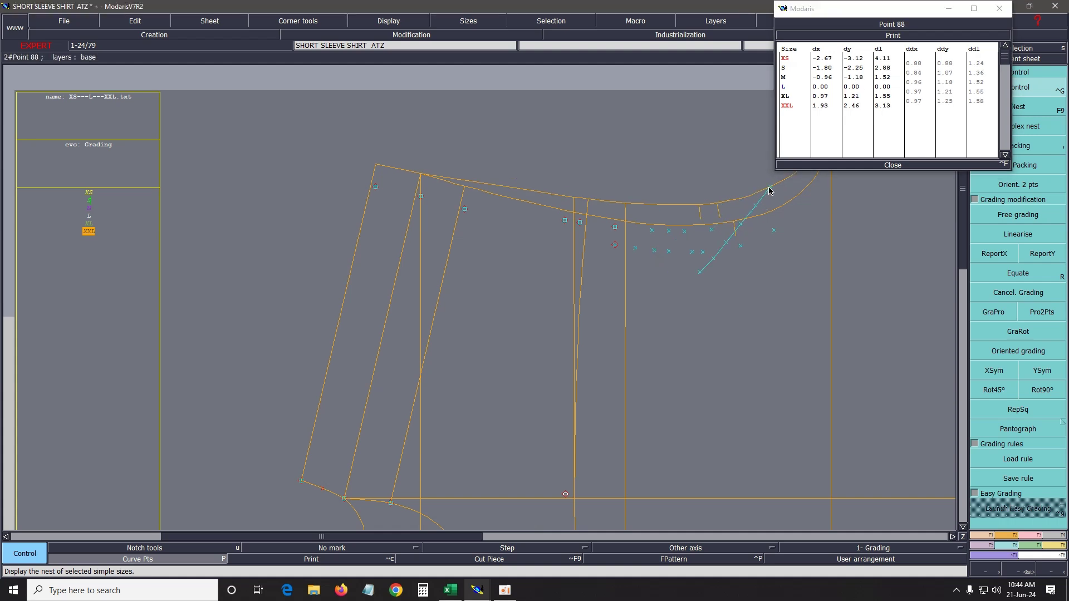
click(769, 193)
click(769, 190)
click(769, 192)
click(715, 232)
click(741, 202)
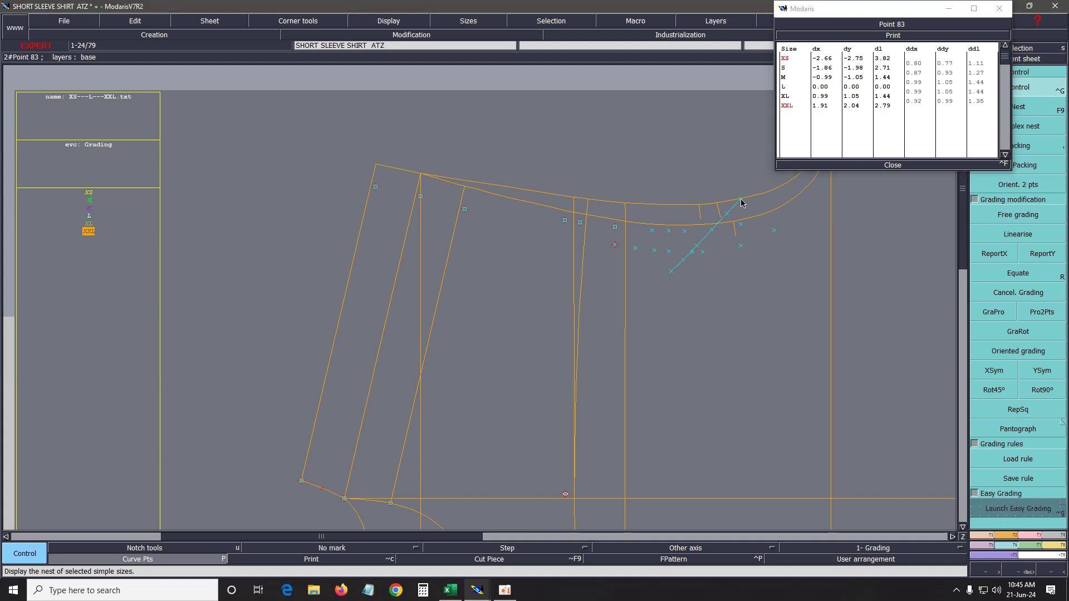
Shift the XXL position of outer armhole notch point 6 to about dx 2.13, dy 1.77.
click(739, 202)
click(685, 232)
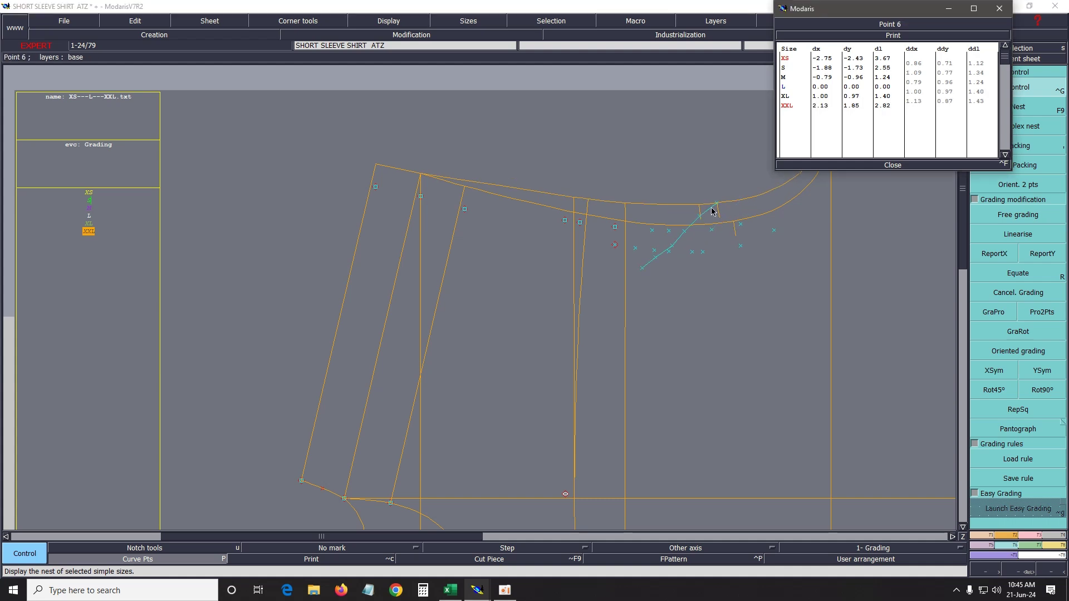
click(716, 203)
click(718, 206)
click(717, 206)
click(715, 205)
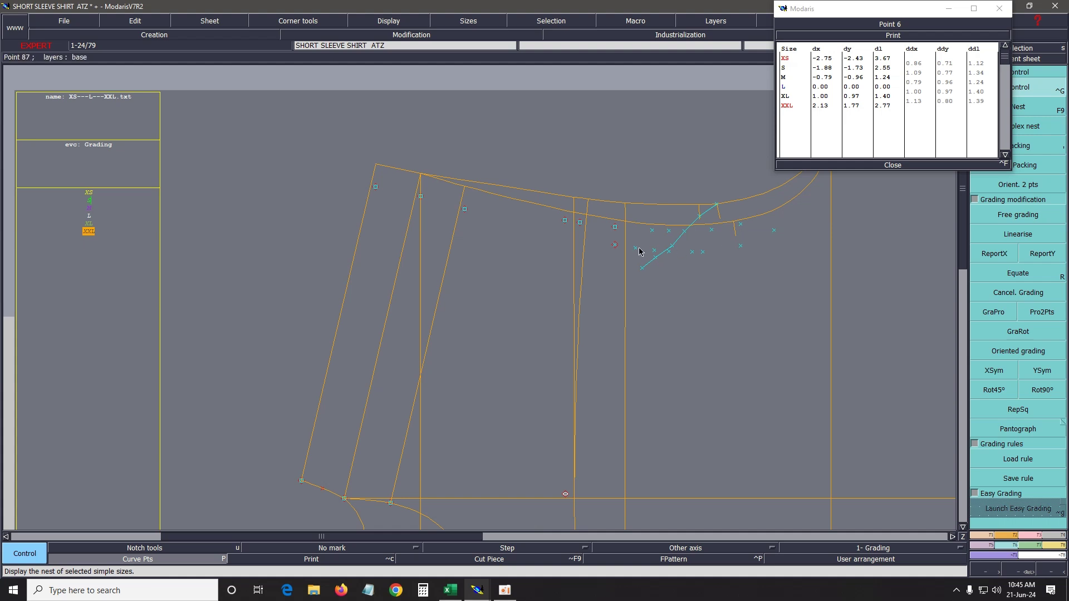
Shift the XXL position of inner armhole point 87 to about dx 0.79, dy 1.64 and close the grading table.
click(647, 226)
click(646, 226)
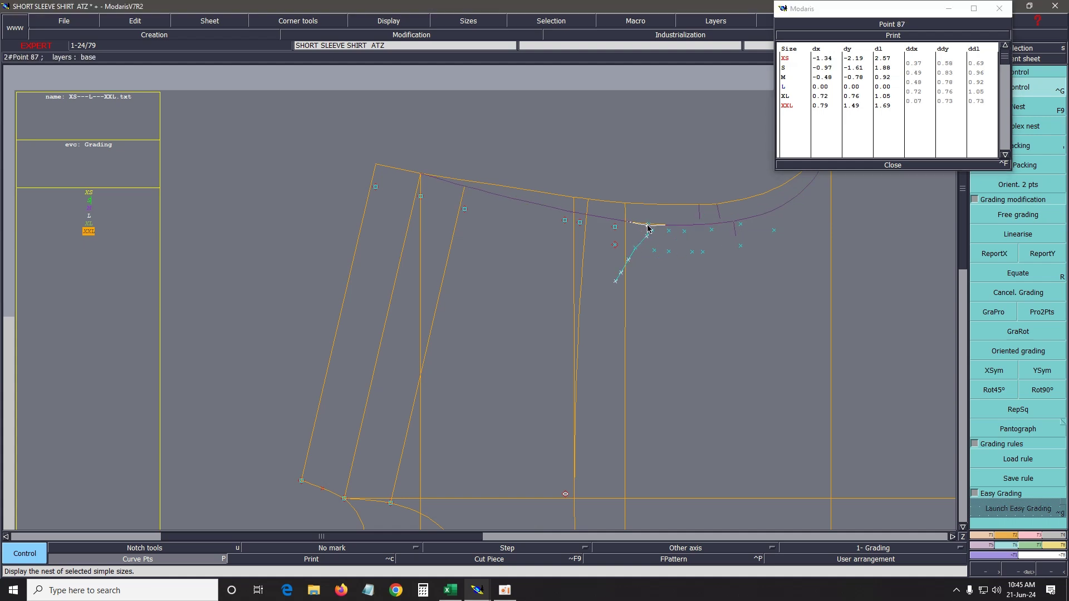
click(648, 226)
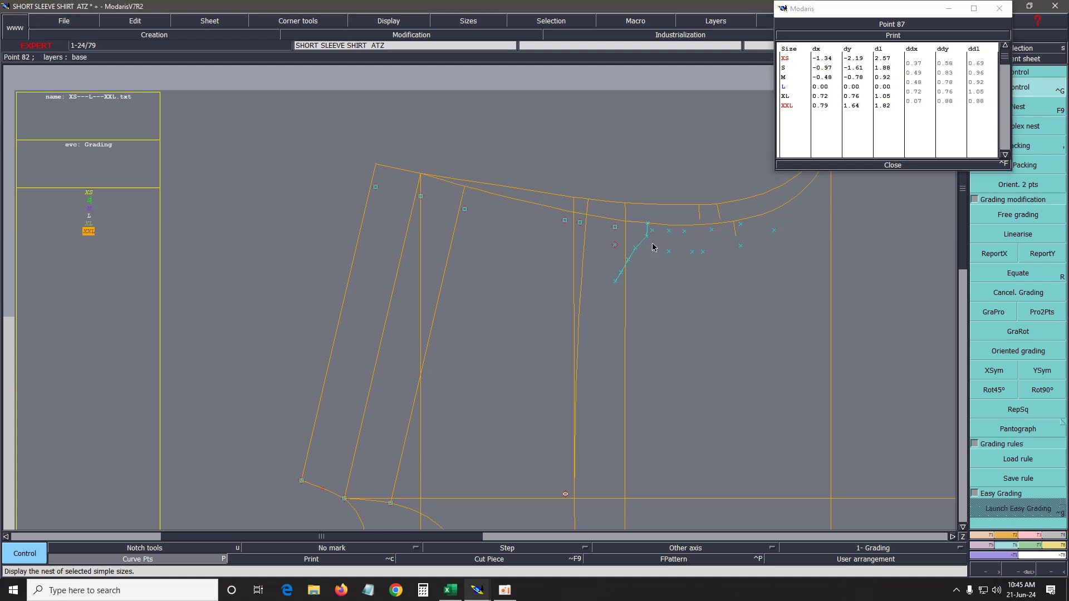
click(648, 226)
click(648, 225)
click(893, 166)
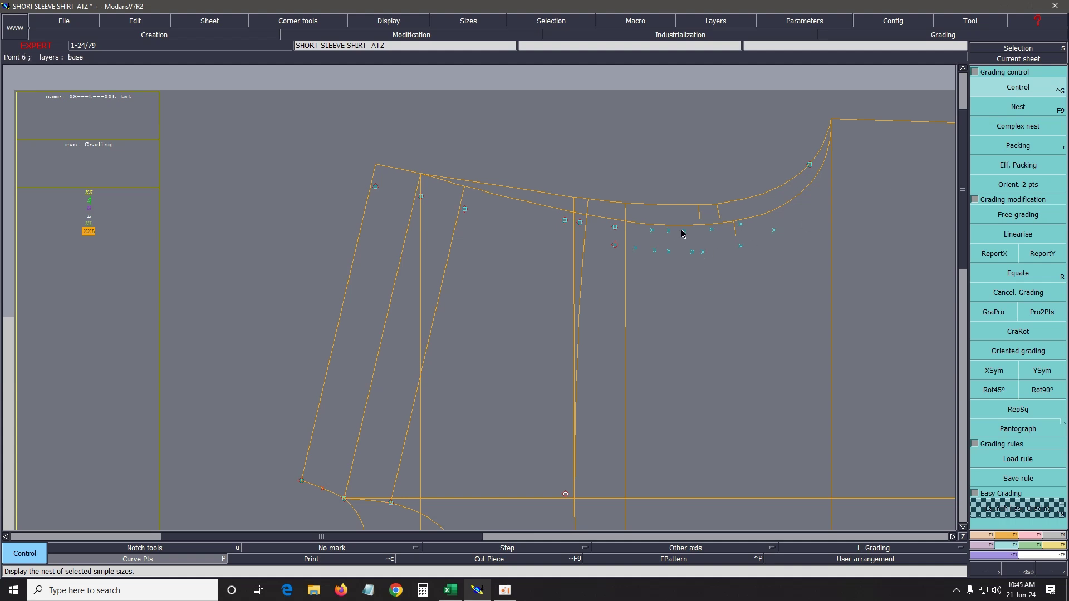
Shift the XXL positions of outer armhole notch points 6 and 41 to about dx 2.20, dy 1.74 and dx 1.86, dy 1.66.
click(706, 214)
click(716, 205)
click(718, 206)
click(698, 207)
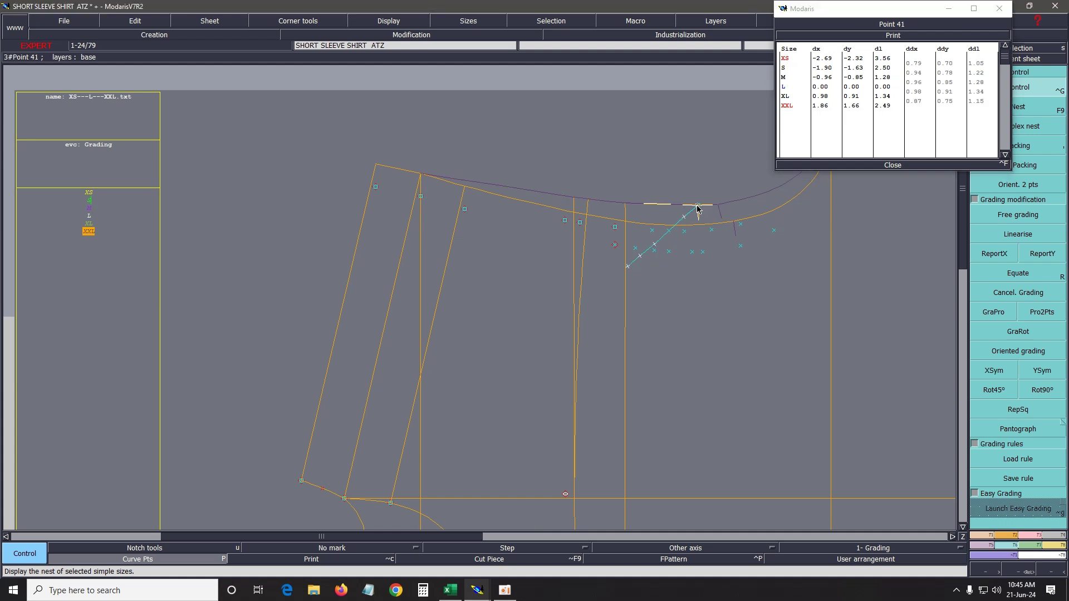
Shift the XXL position of outer armhole point 82 to about dx 1.16, dy 1.60 and recheck the grading of point 6.
click(674, 207)
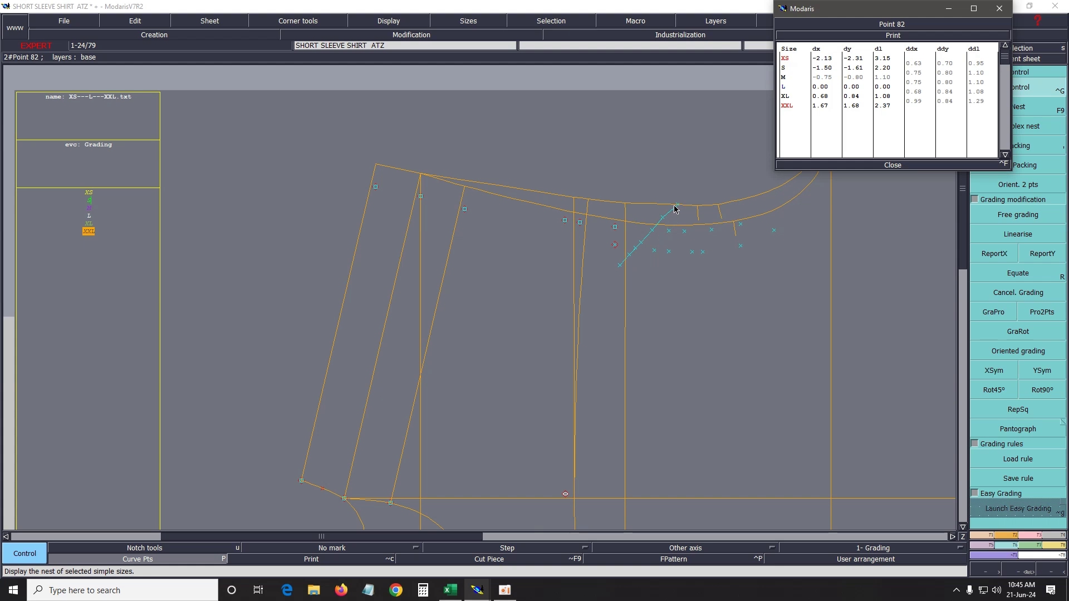
click(674, 209)
click(670, 209)
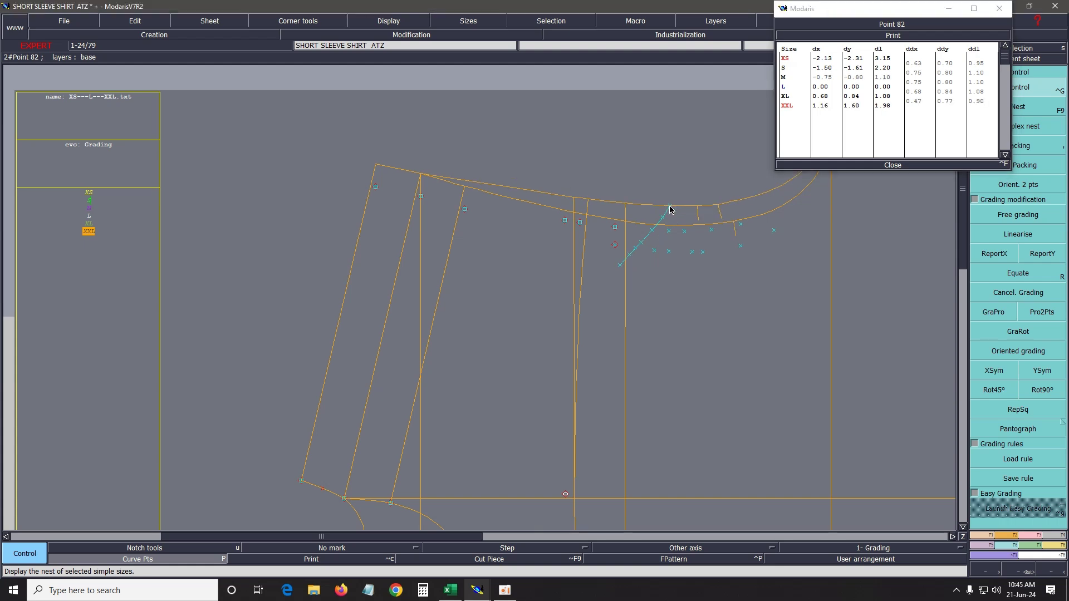
click(686, 233)
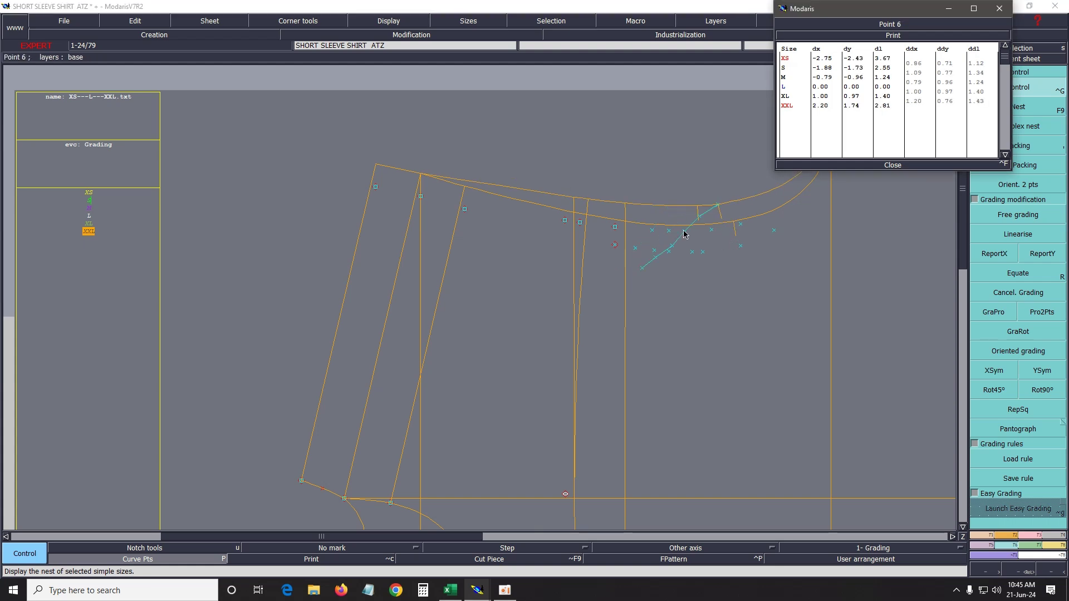
Shift the XXL positions of outer armhole points 83 and 88 to about dx 2.09, dy 1.93 and dx 1.96, dy 2.13.
click(742, 203)
click(742, 202)
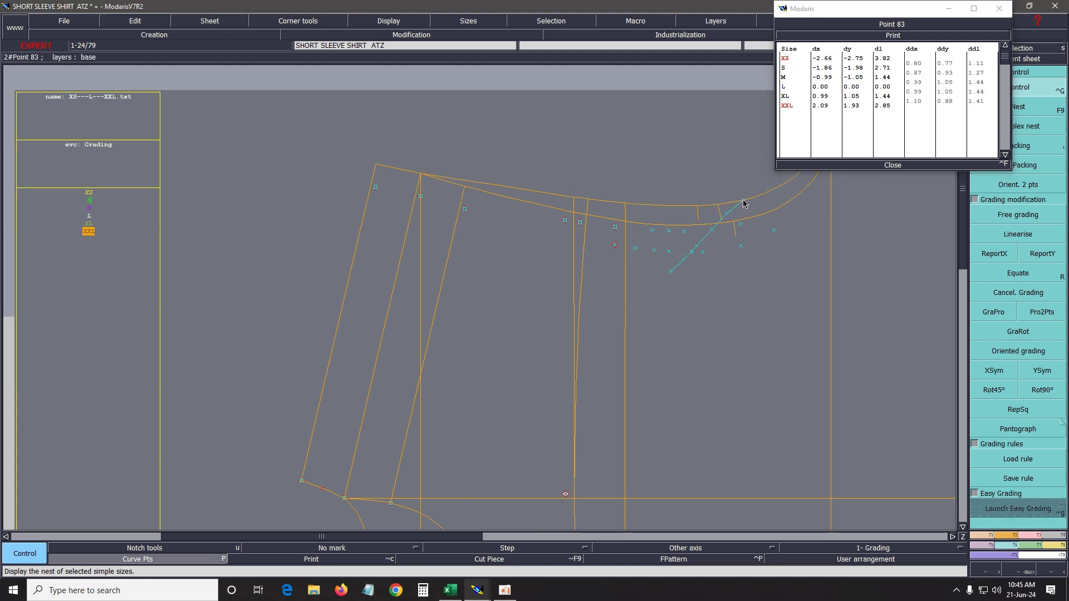
click(743, 203)
click(772, 211)
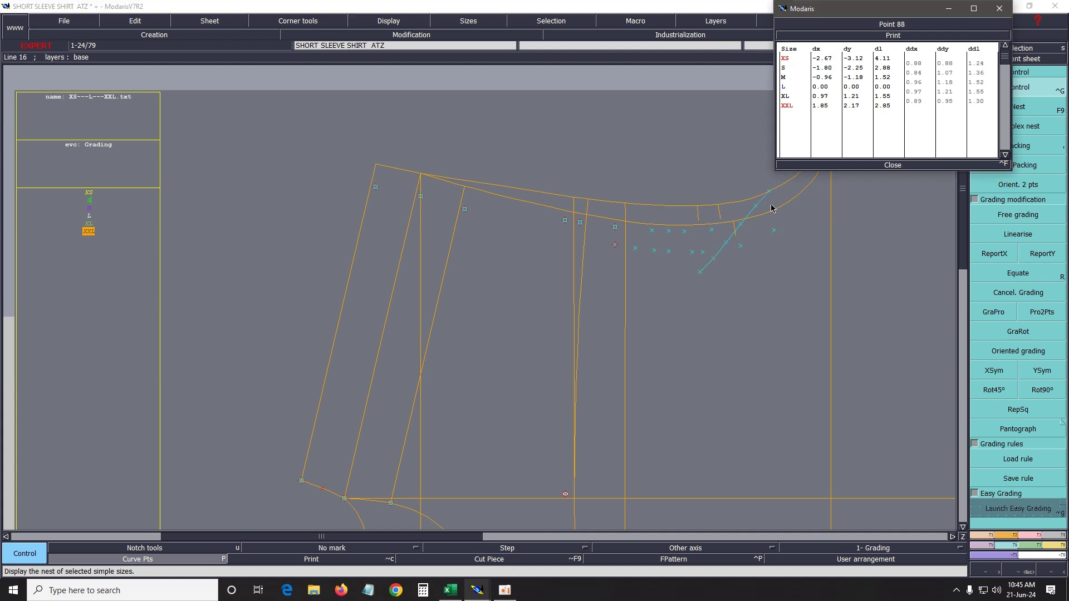
click(771, 197)
click(769, 195)
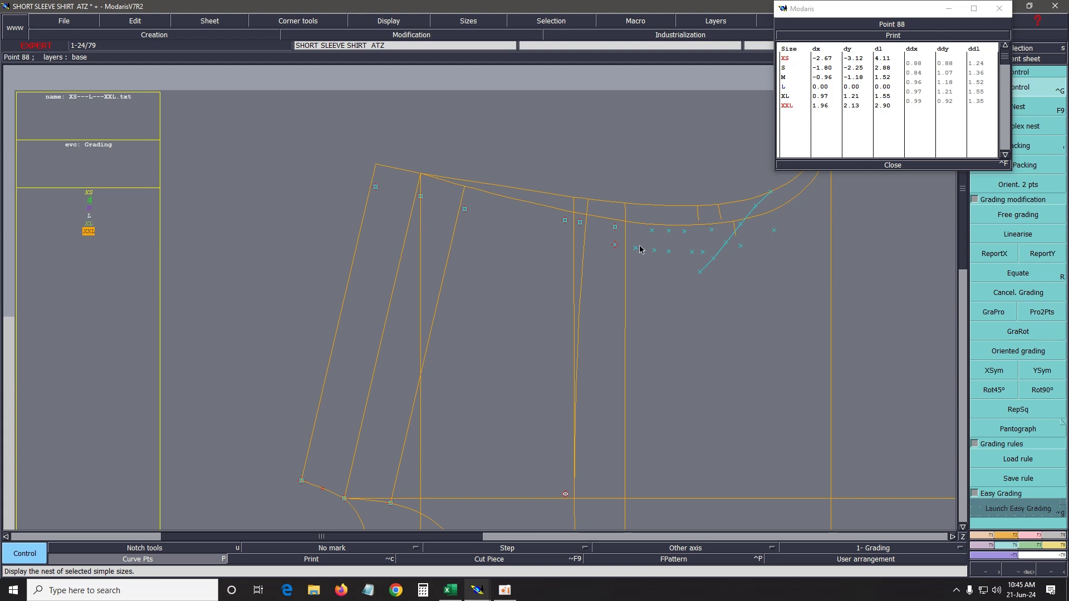
Recheck inner armhole point 87, shift the XXL position of point 18 to about dx 0.72, dy 1.63, and close the grading table.
click(645, 226)
drag(647, 224, 647, 222)
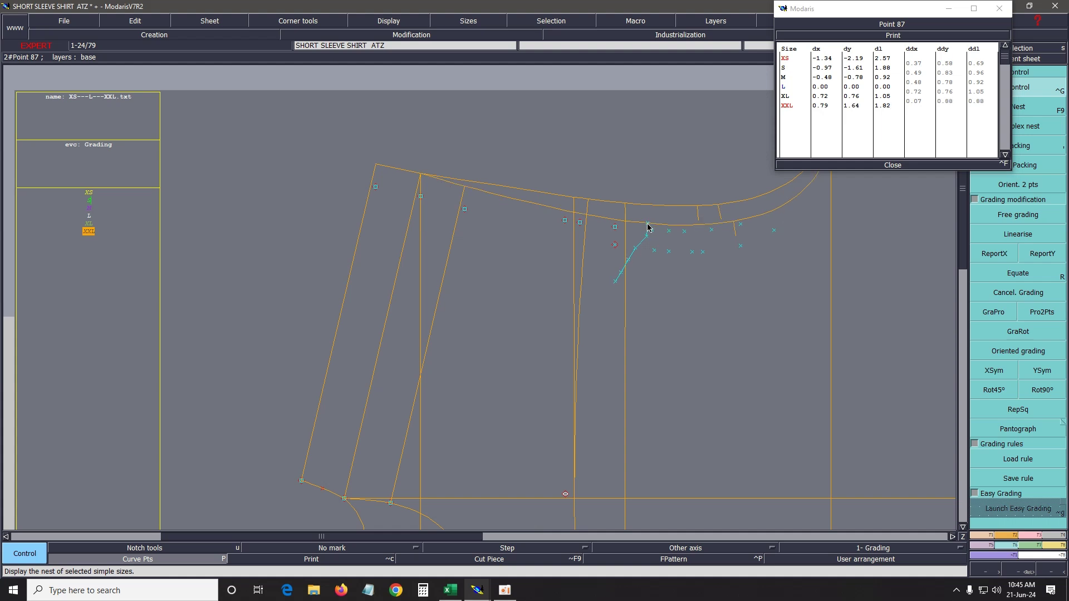
click(624, 222)
drag(626, 224, 626, 221)
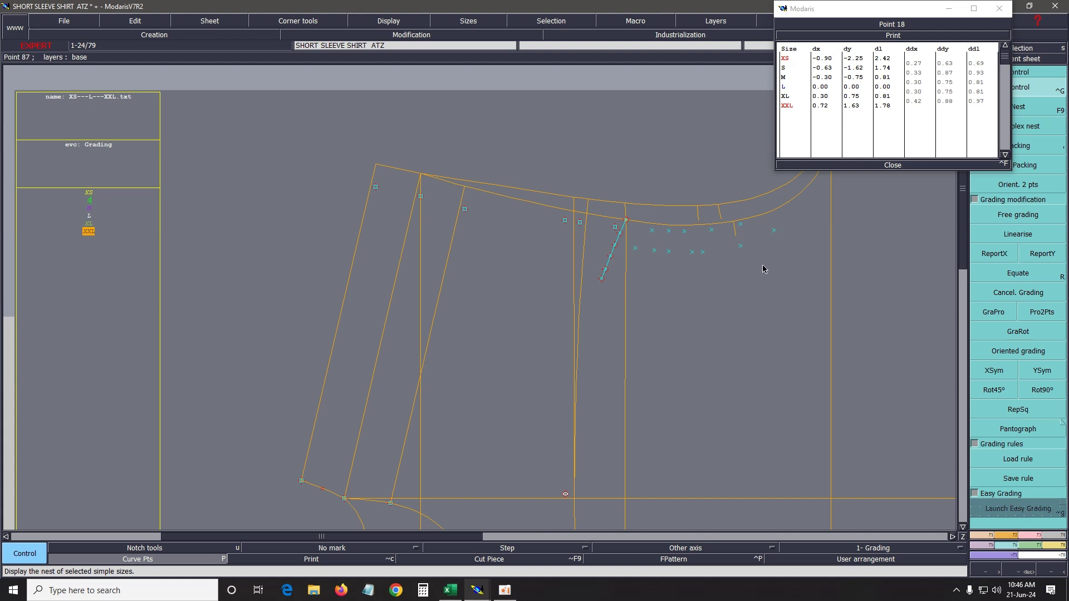
click(889, 165)
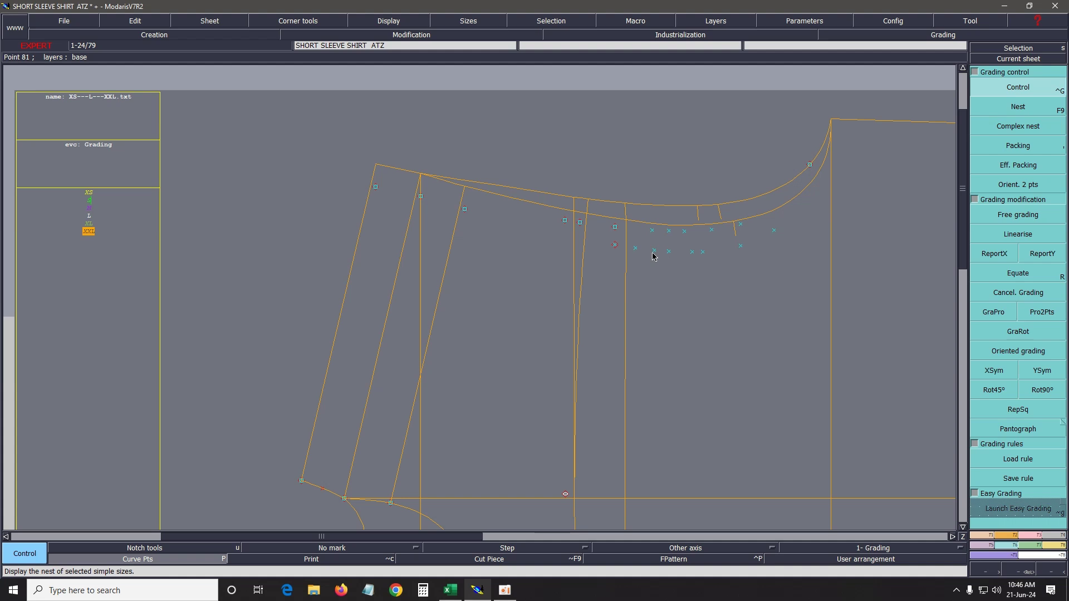
Review the whole front in sizes XS, S, M, XL and XXL one by one, and in the full size nest.
key(Home)
click(152, 135)
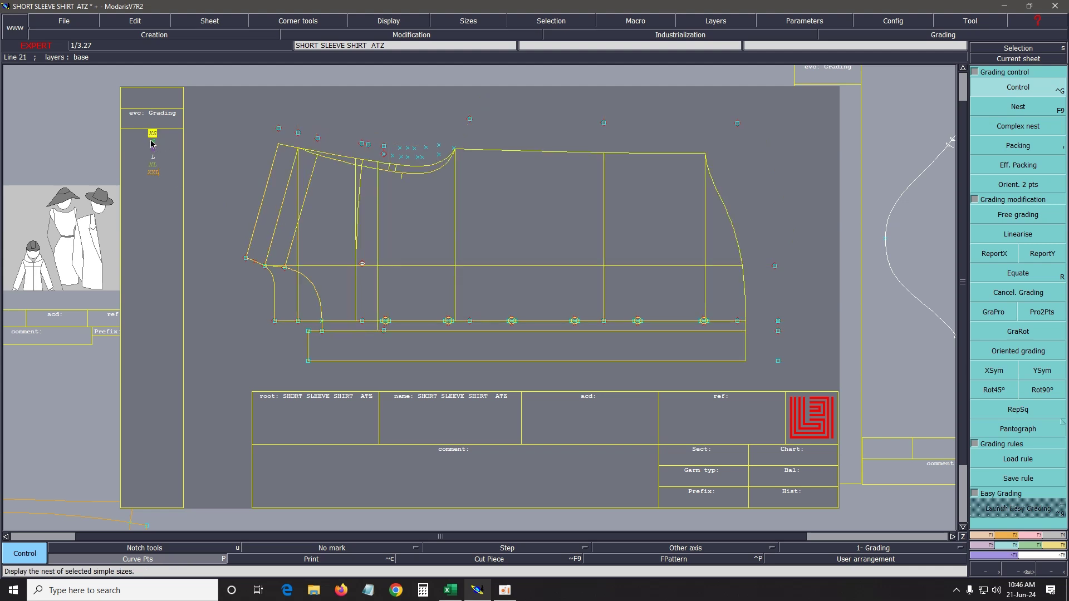
click(154, 143)
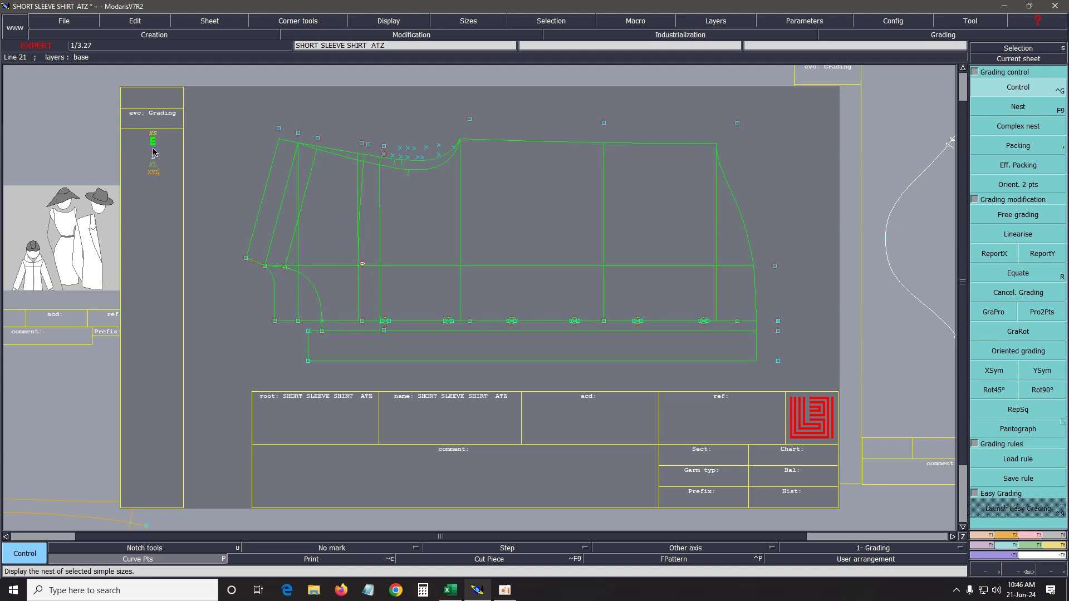
click(154, 150)
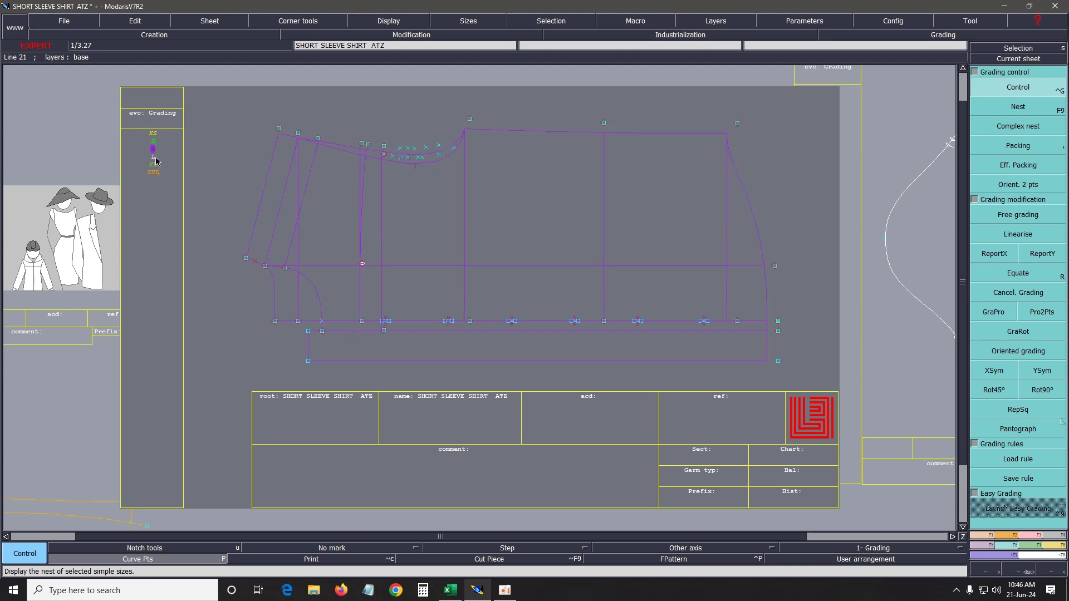
click(154, 164)
click(153, 172)
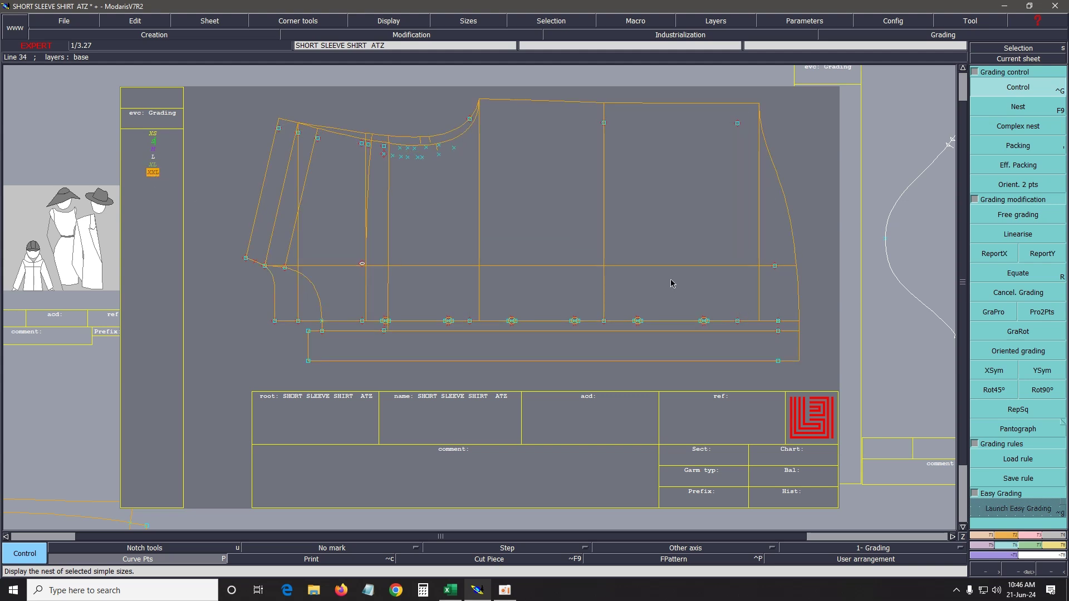
key(F9)
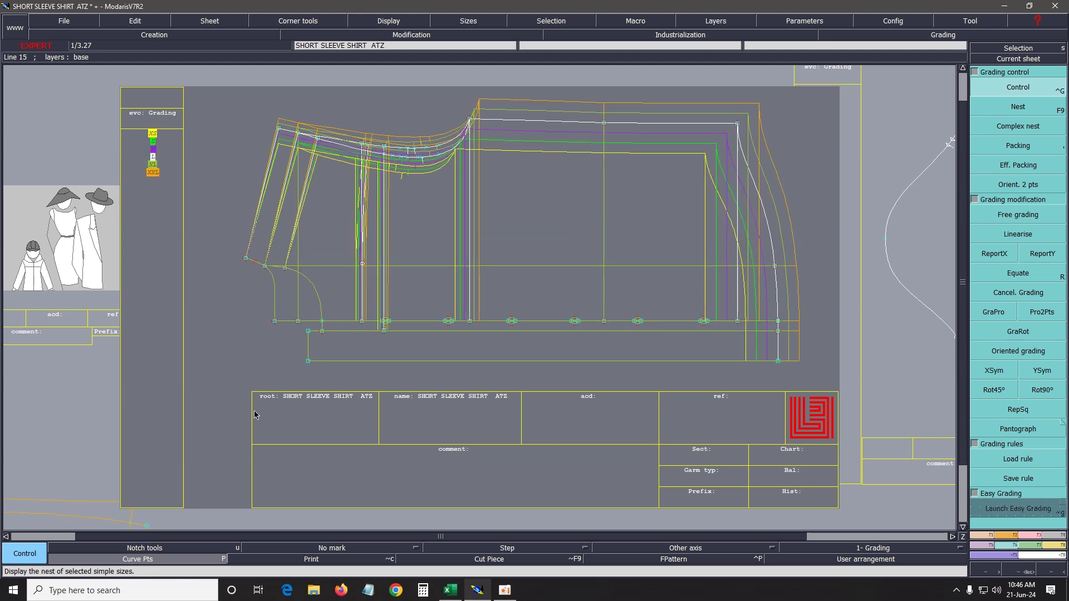
Hide the front's curve points and nested sizes, and arrange all sheets on the desk.
click(161, 561)
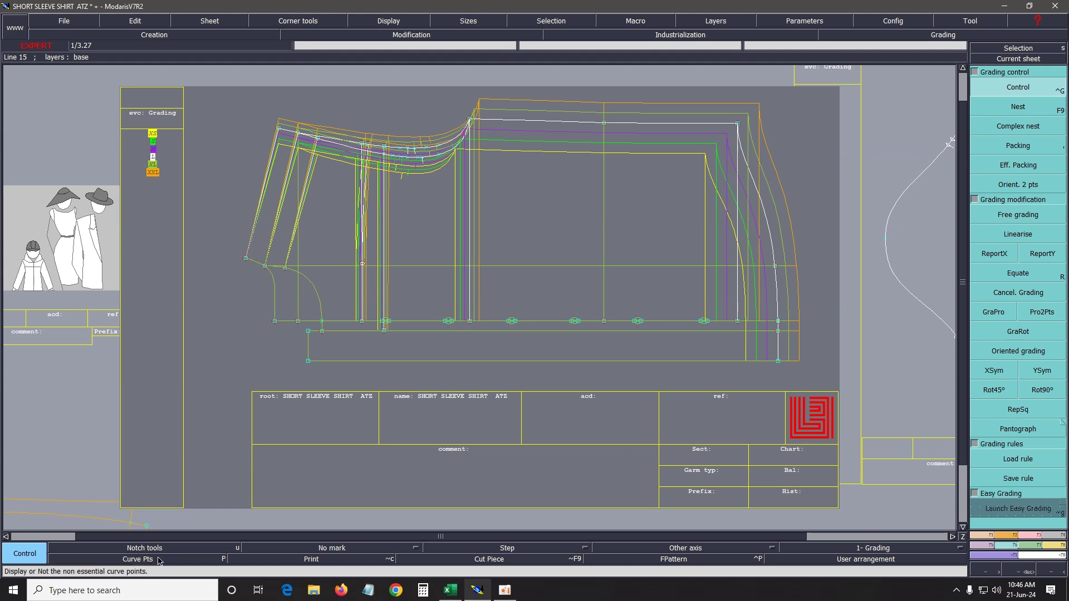
key(F9)
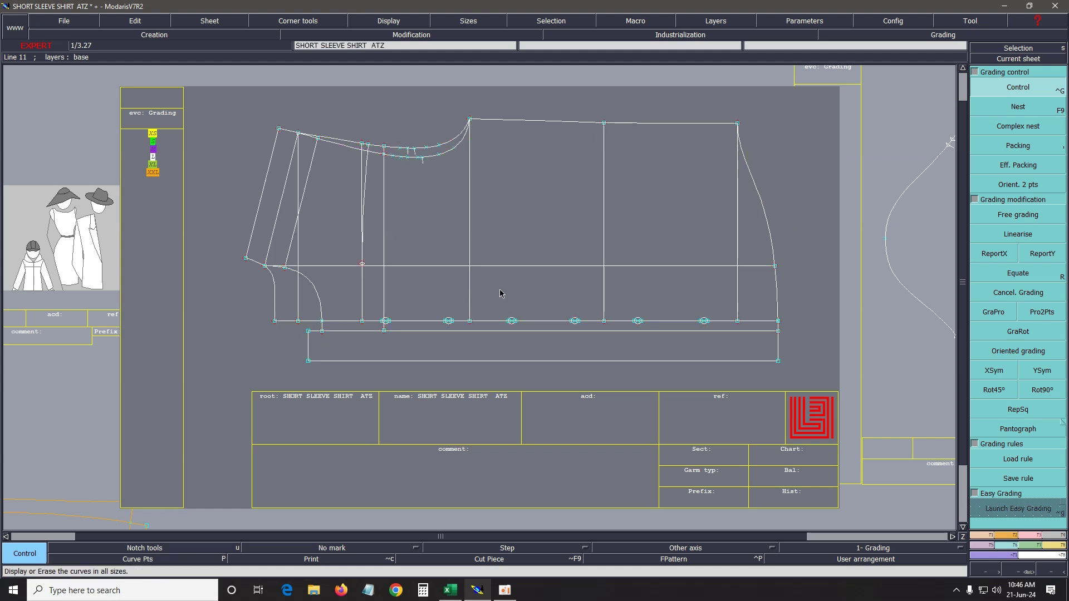
key(j)
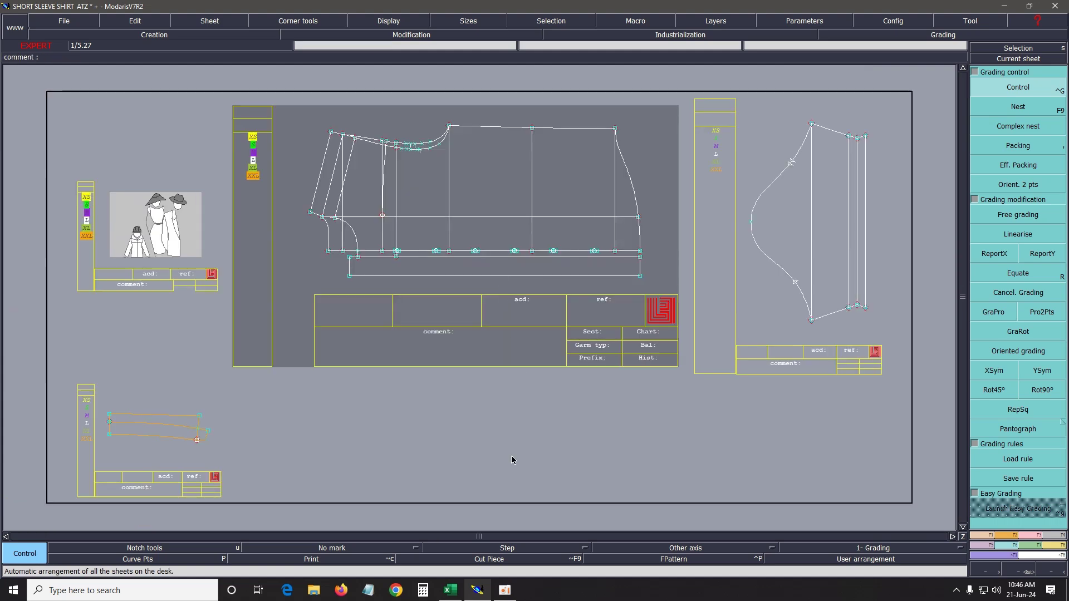
Switch to the Excel size chart and enter ok for SLEEVE LENGTH HEIGHT in U21 and FRONT PLAKET in U18.
click(447, 593)
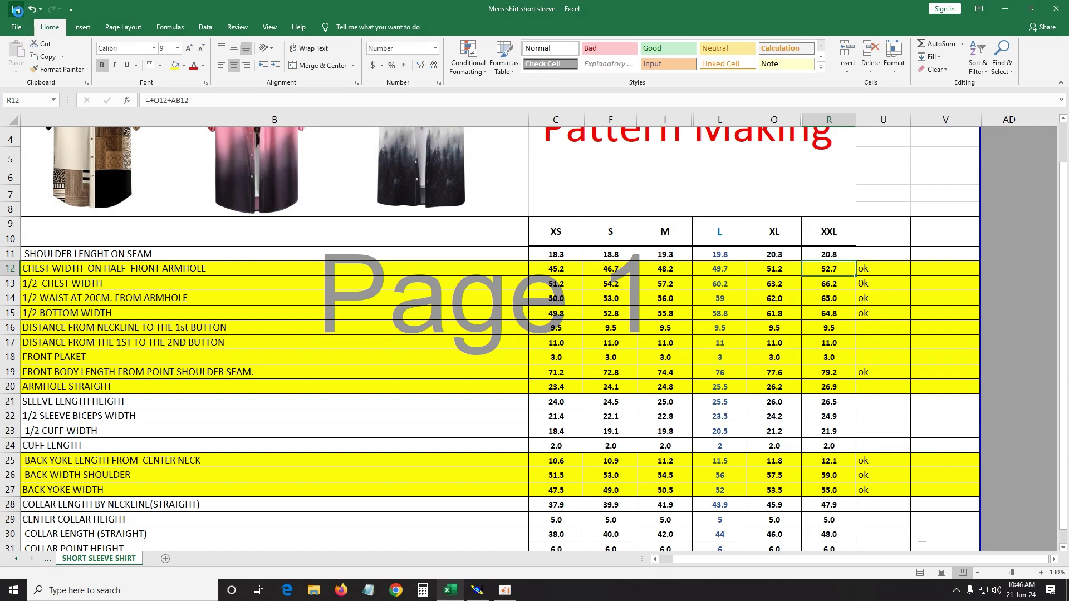
click(883, 405)
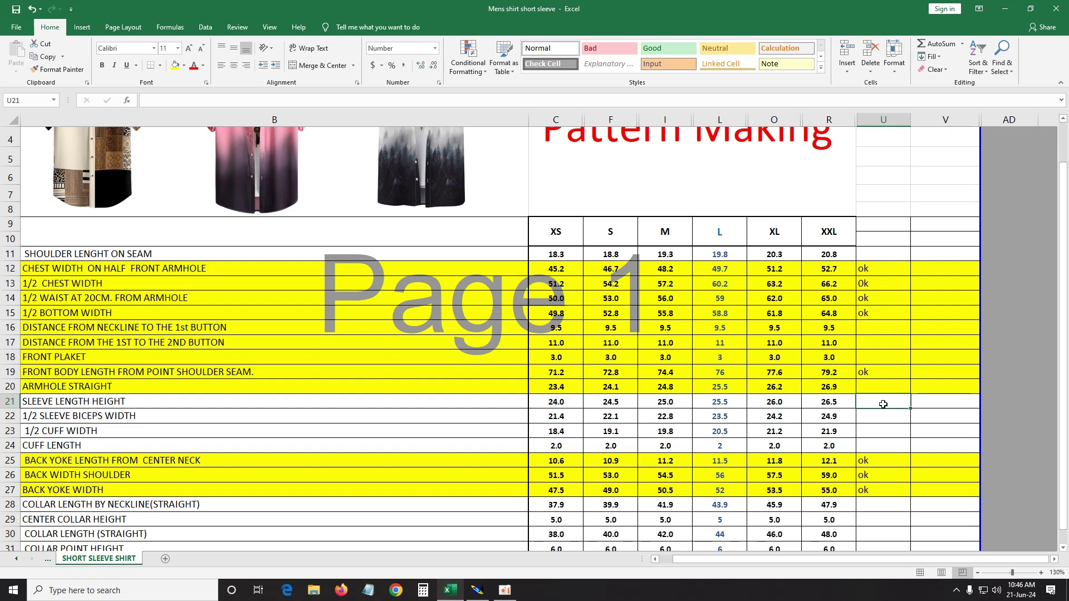
text(ok)
click(885, 359)
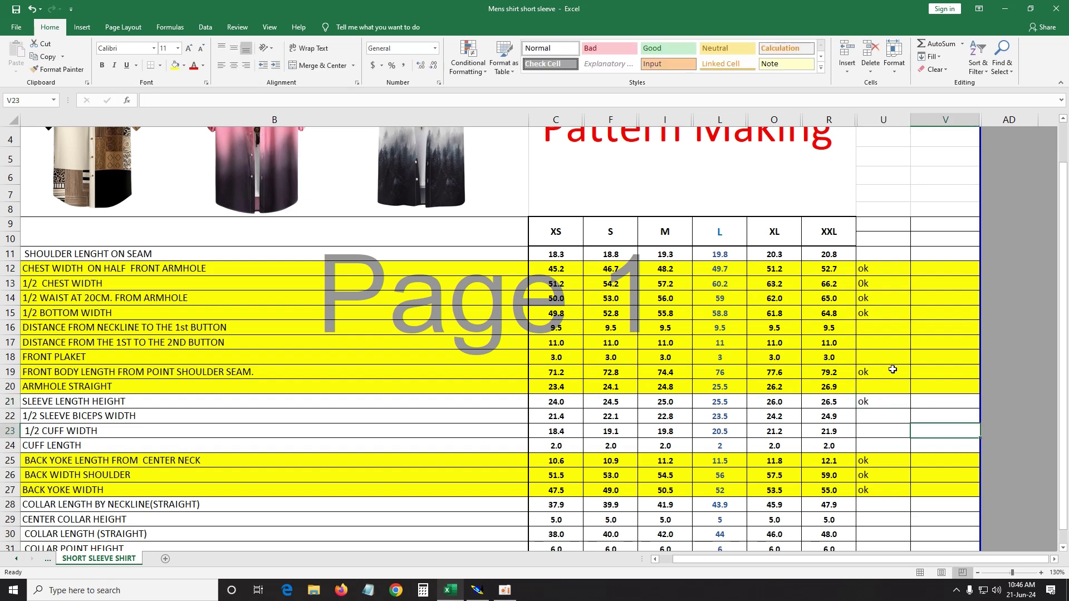
text(ok)
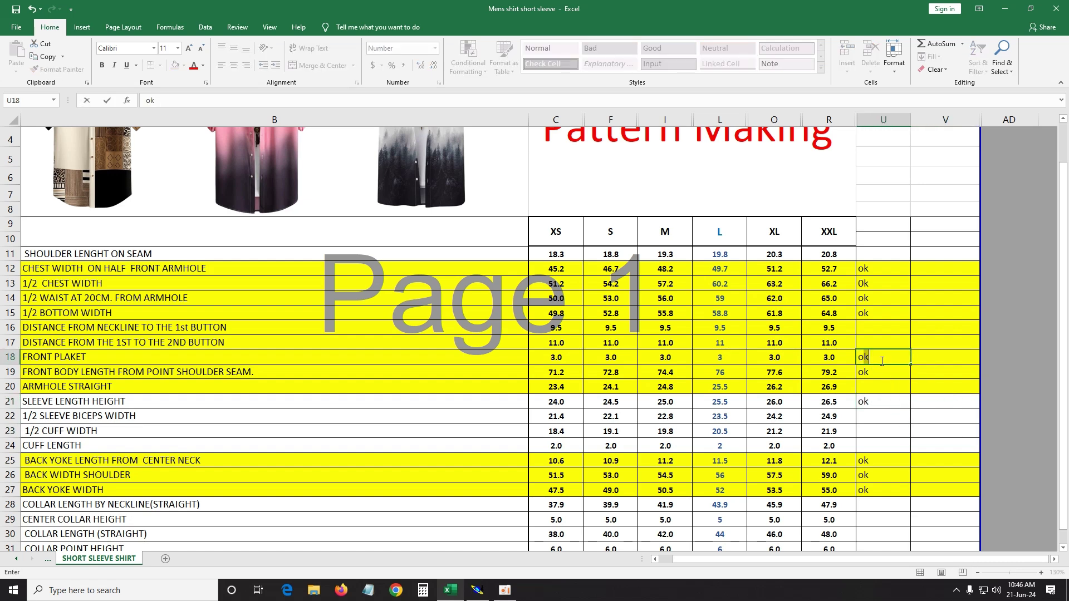
Enter ok for the two button distance measurements in U17 and U16 and save the workbook.
click(877, 341)
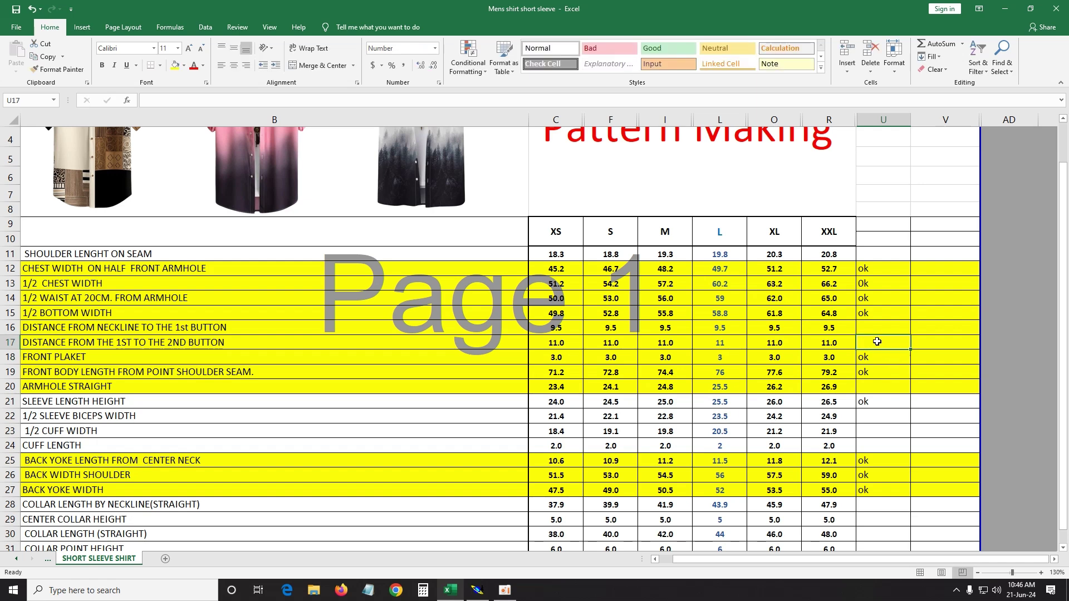
text(ok)
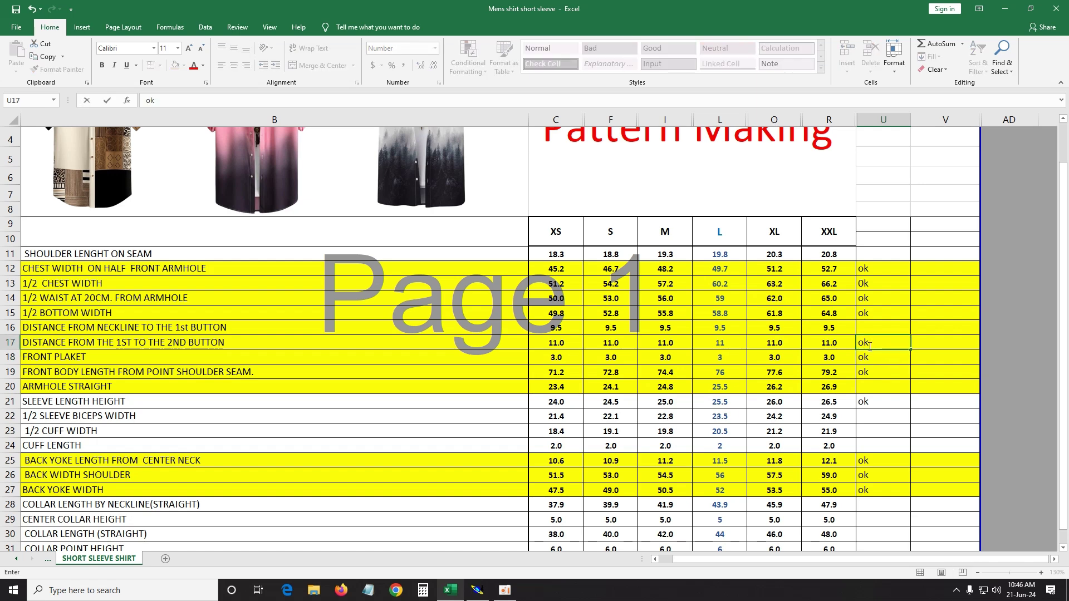
click(865, 329)
text(ok)
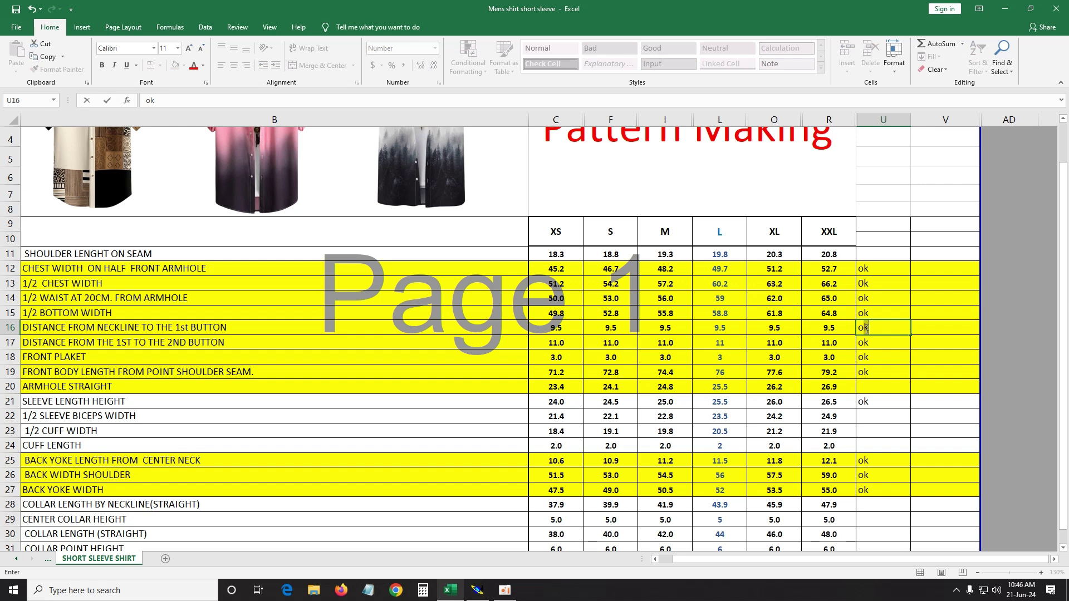
click(879, 415)
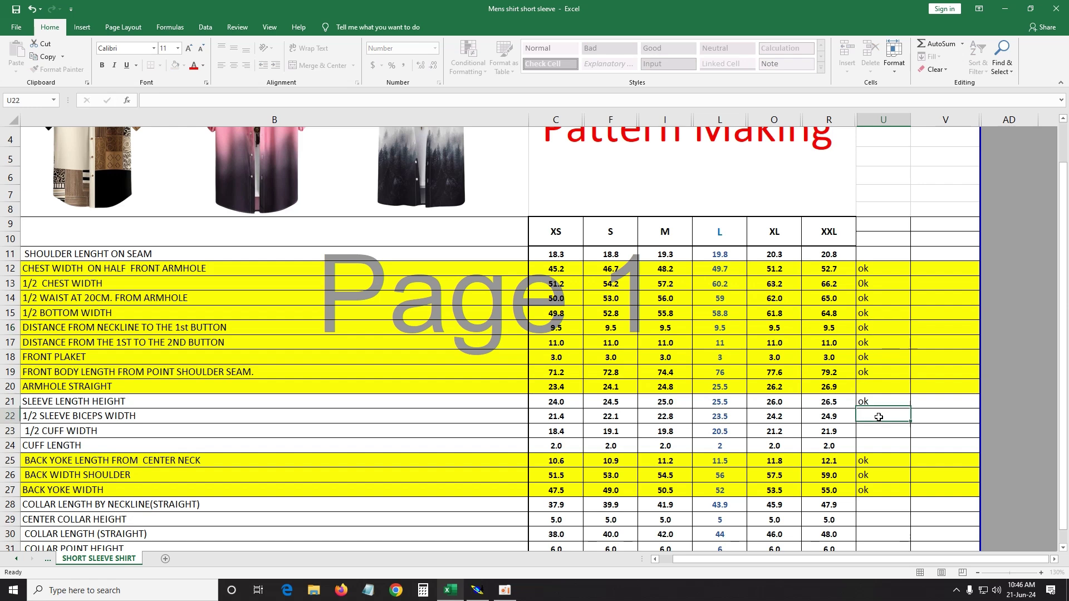
click(17, 11)
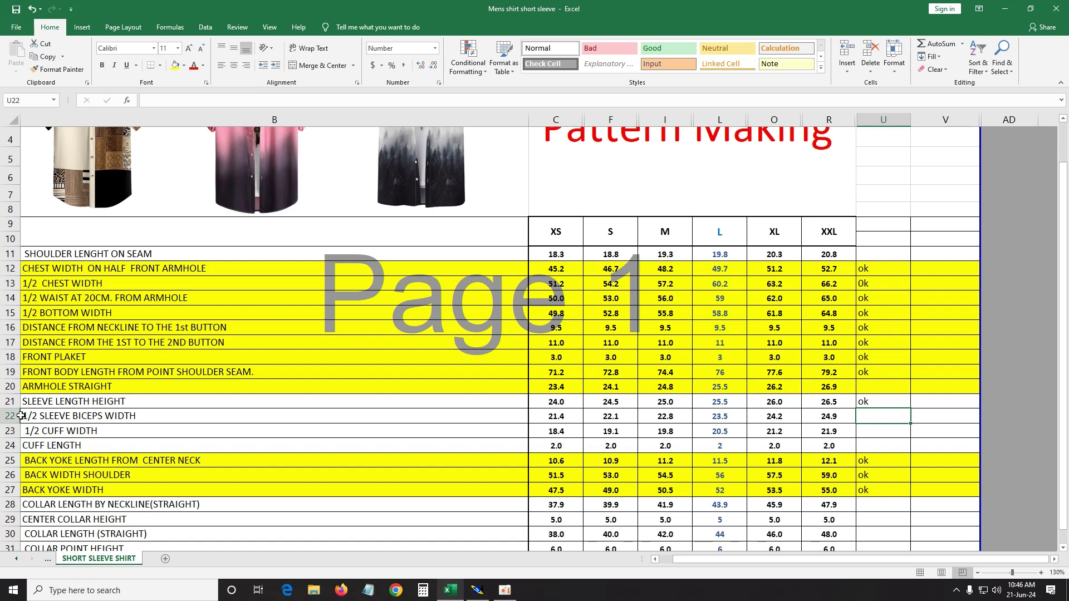
Examine the SLEEVE LENGTH HEIGHT values in row 21 of the chart across sizes XS to XXL.
click(127, 404)
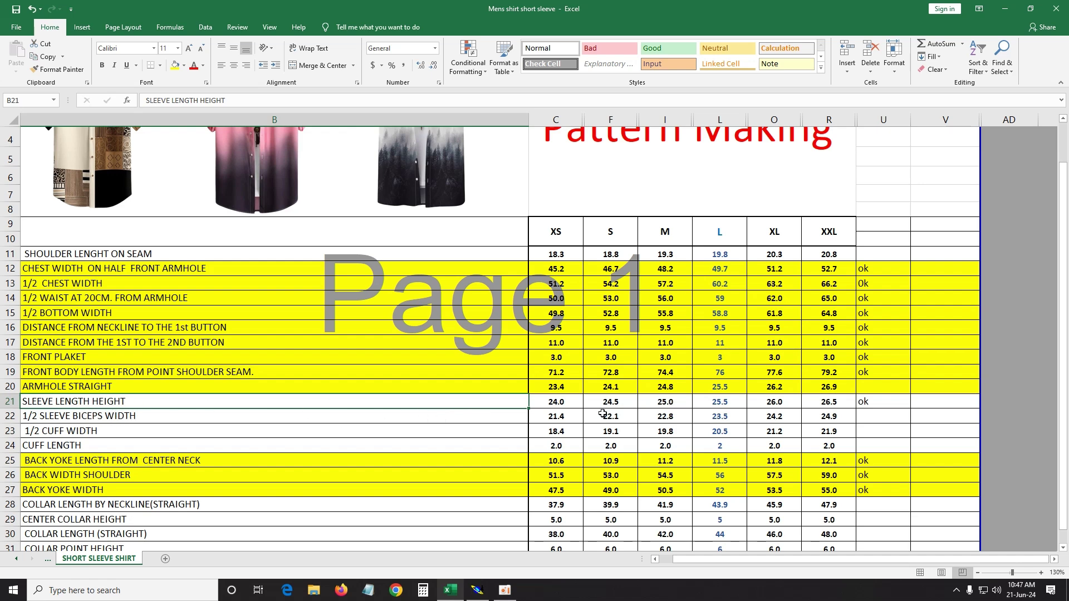
key(Right)
key(Right)
key(Right)
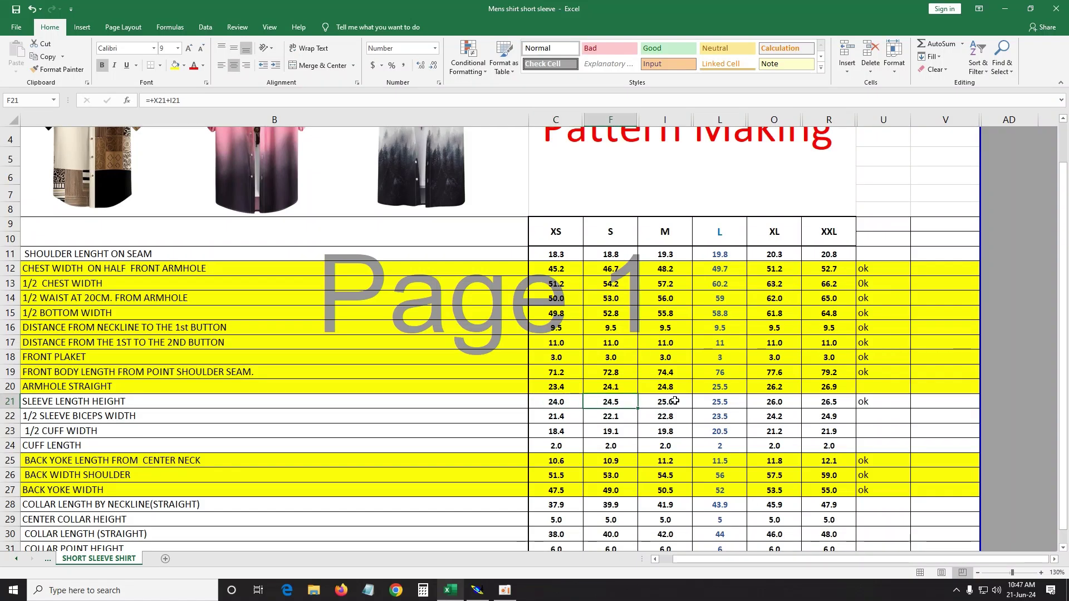
key(Right)
key(Right)
key(Right)
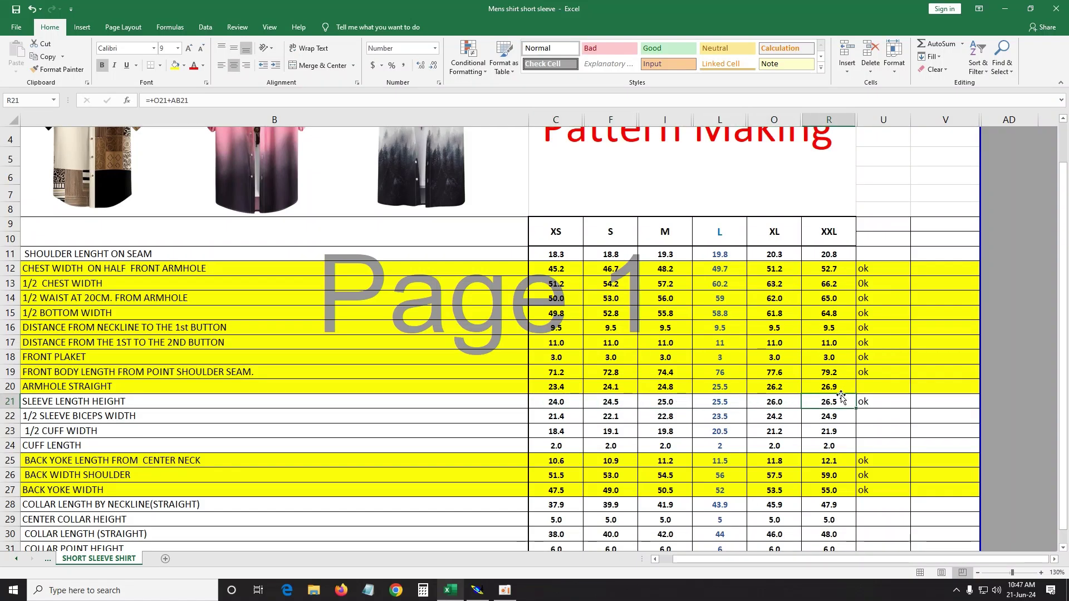
Fill the SLEEVE LENGTH HEIGHT row 21 of the size chart with yellow.
click(4, 405)
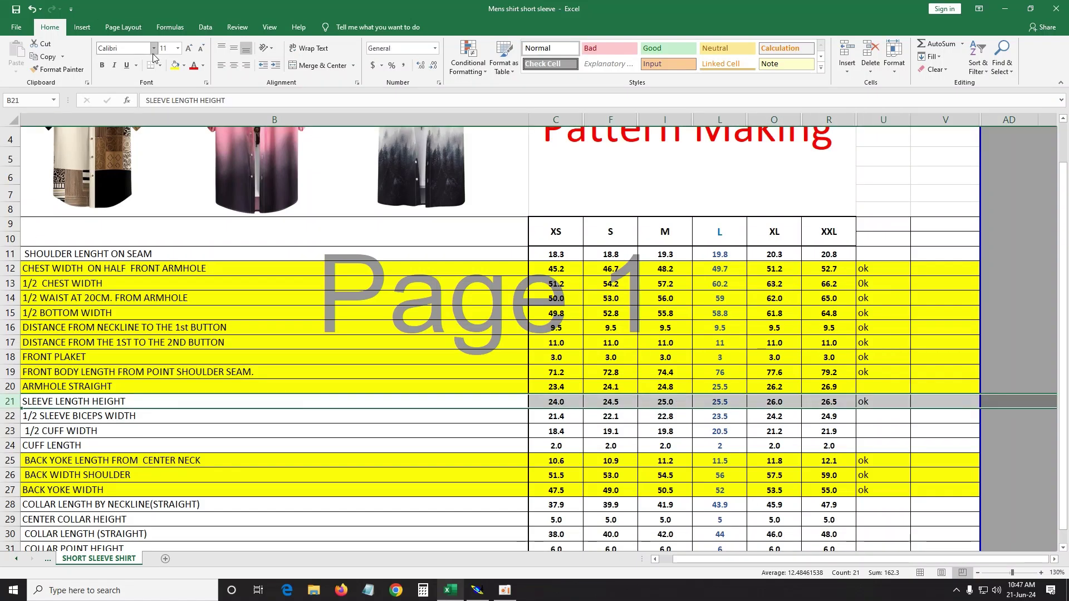
click(174, 65)
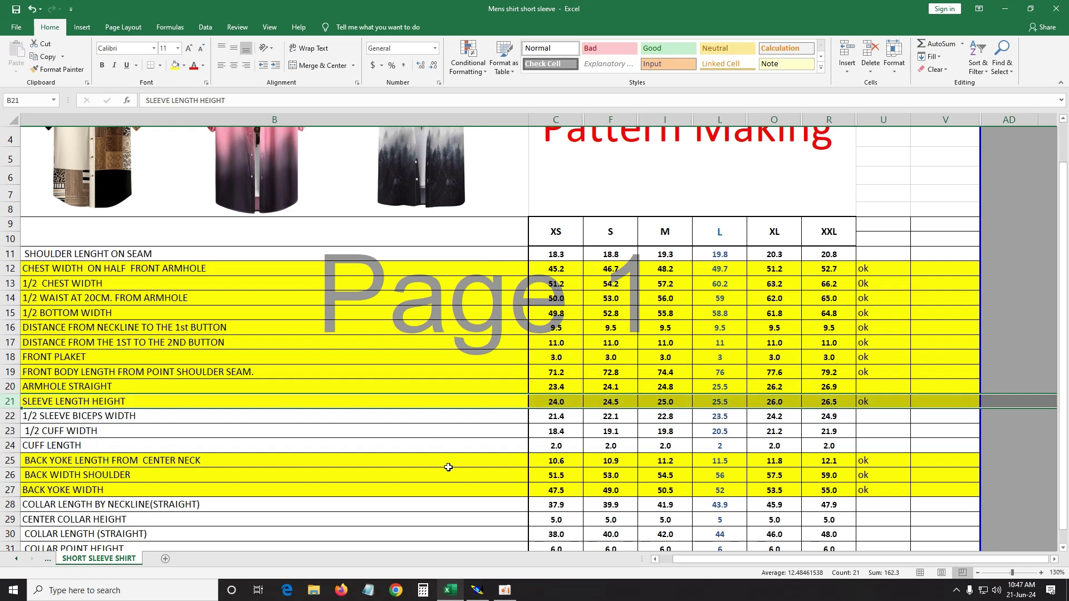
Switch to Modaris, make the sleeve the current sheet and display its nest of sizes XS to XXL.
click(477, 590)
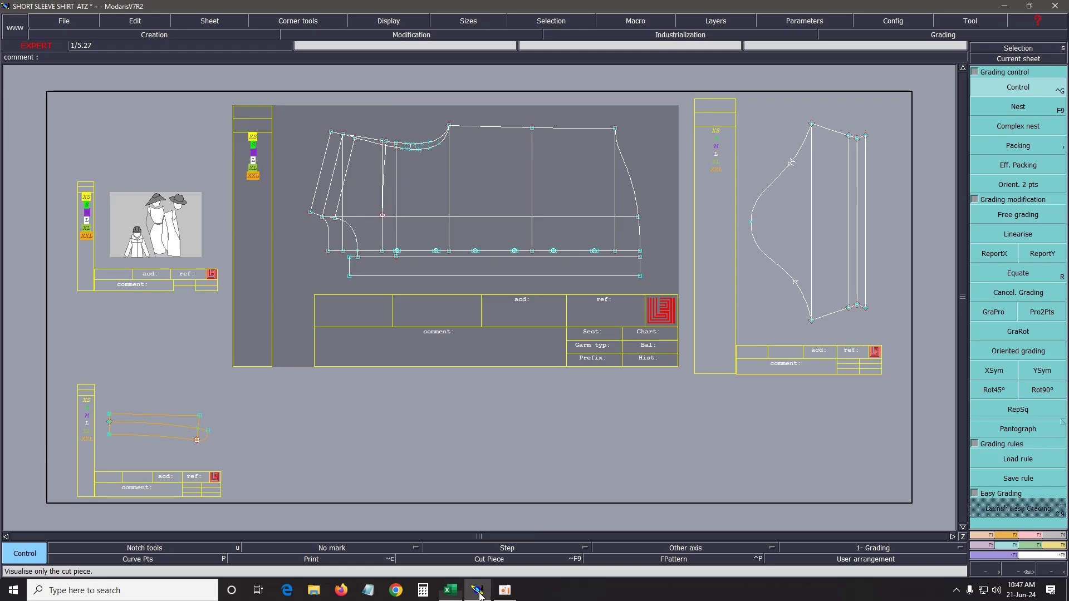
click(1042, 59)
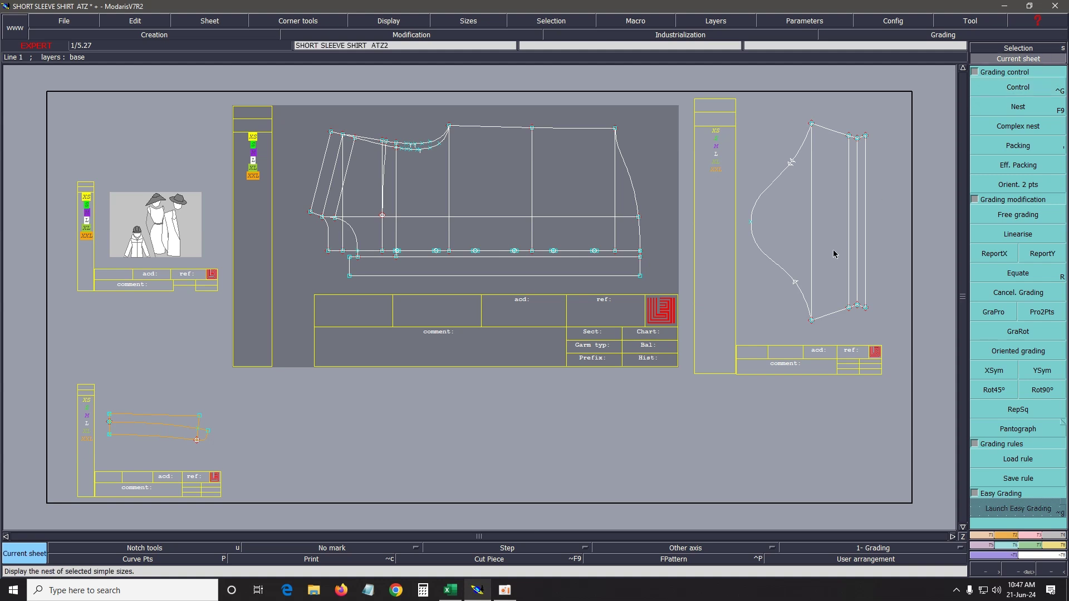
click(833, 251)
key(Home)
key(F9)
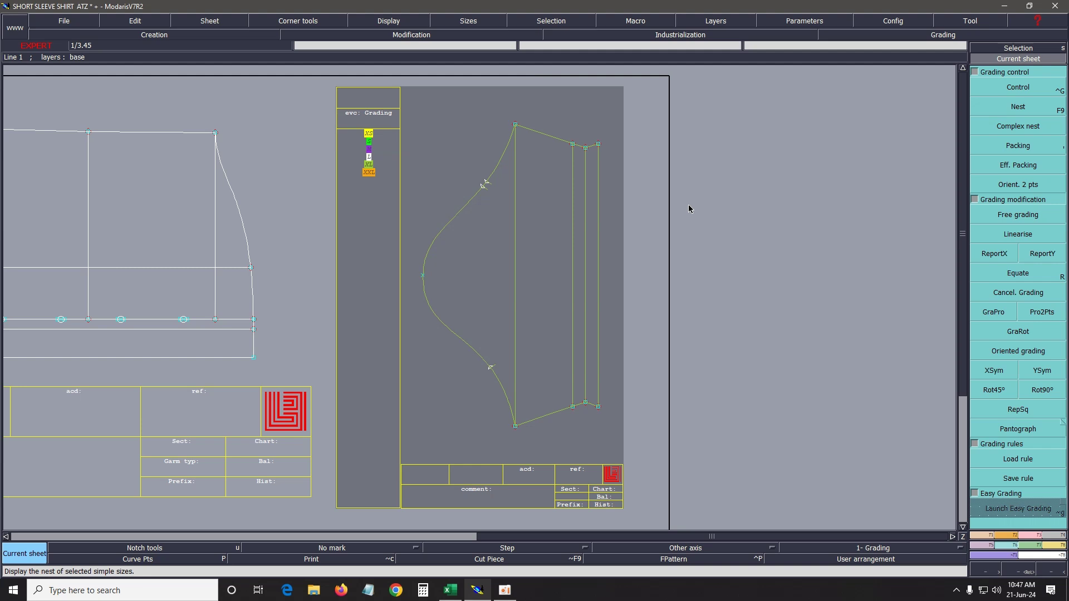
key(Home)
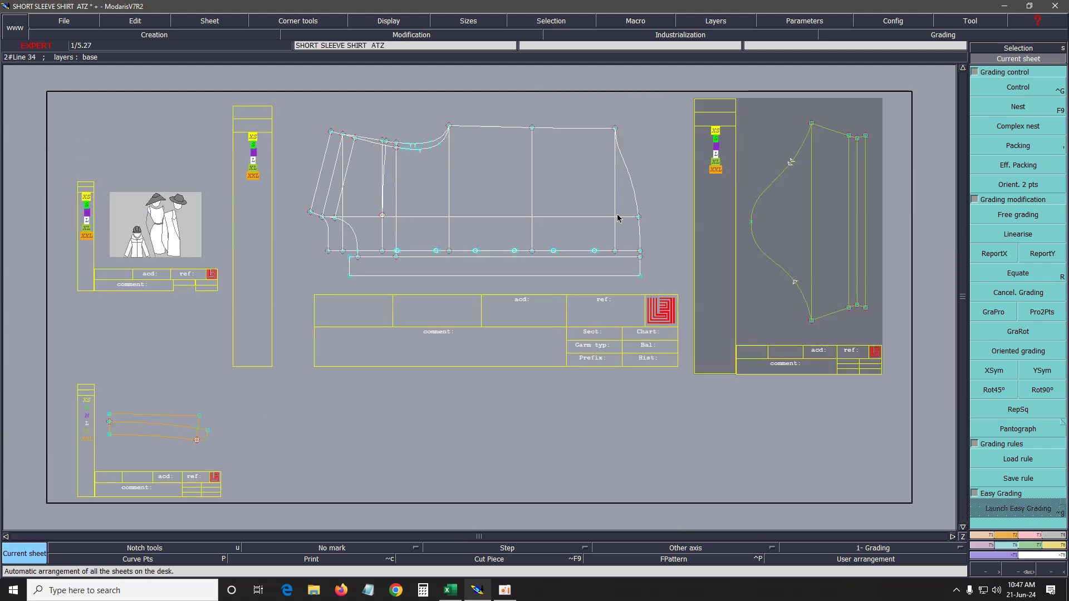
Switch to the Excel size chart and fill the 1/2 SLEEVE BICEPS WIDTH row 22 with yellow.
click(450, 590)
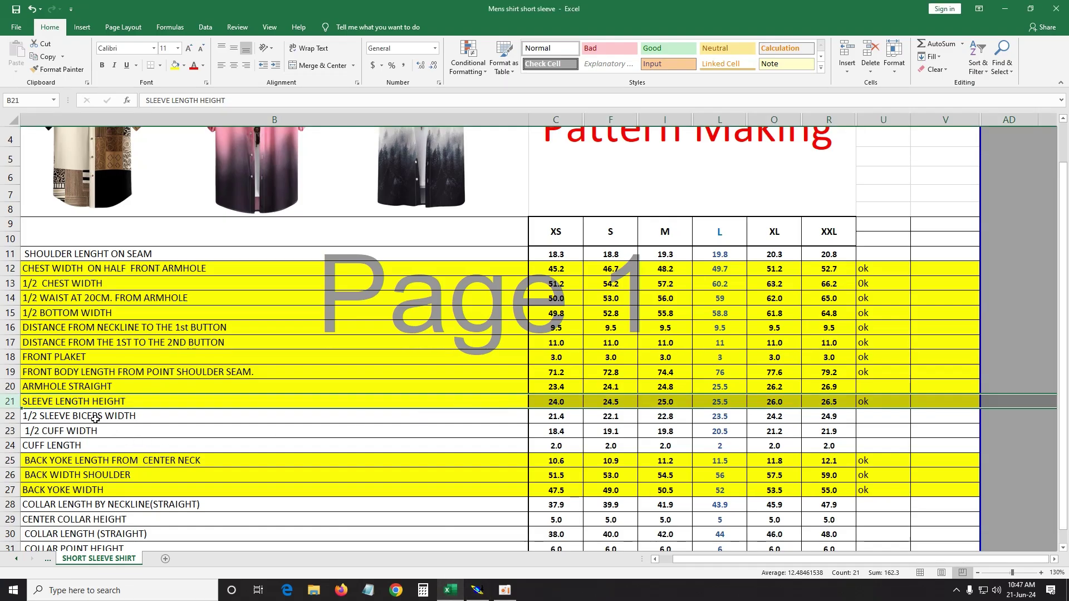
click(7, 417)
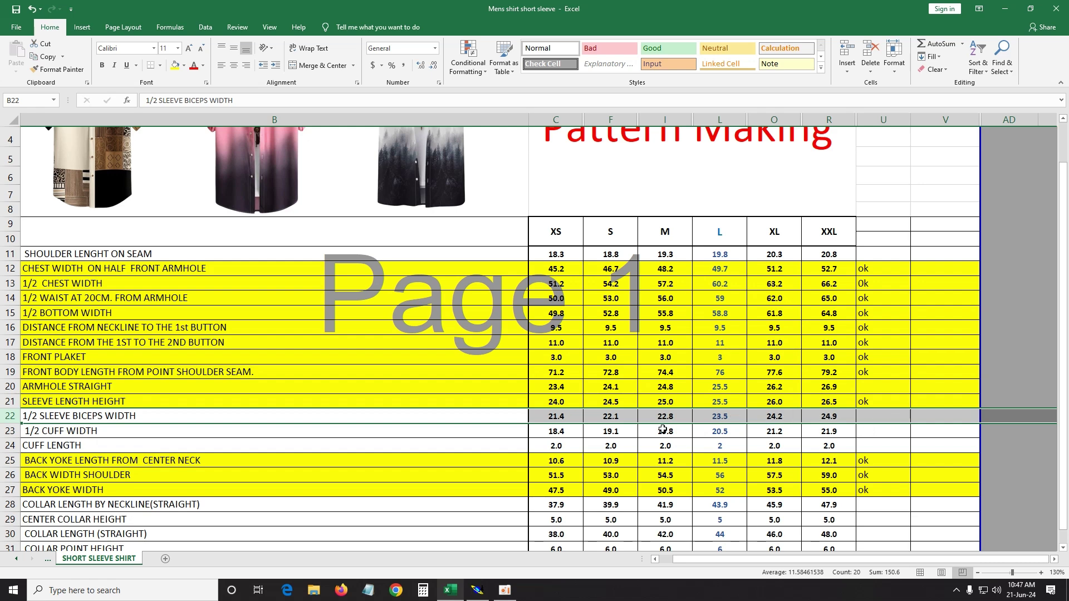
click(175, 65)
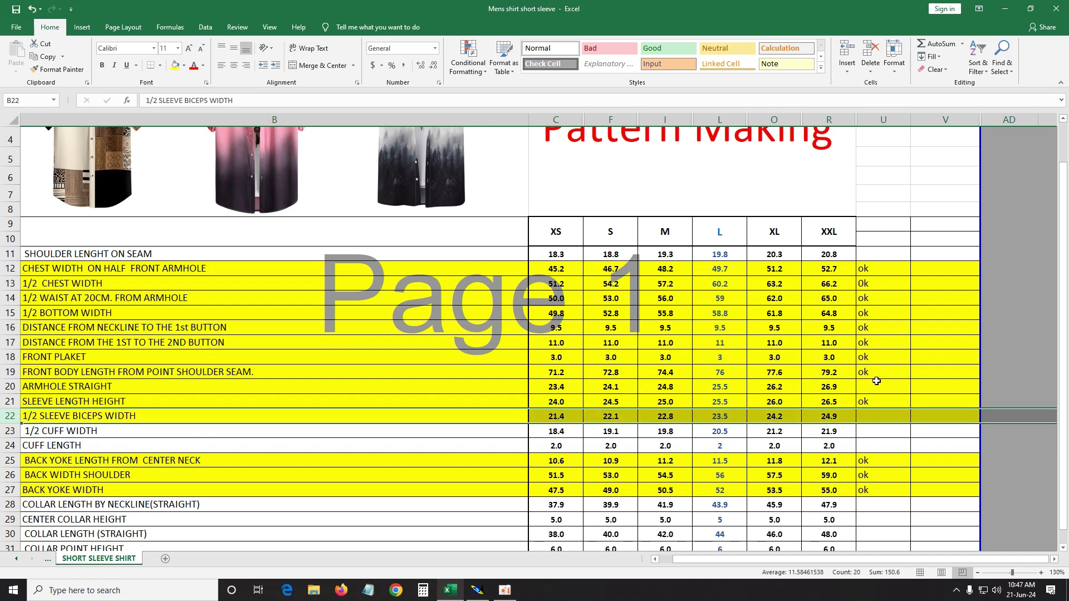
Enter ok for 1/2 SLEEVE BICEPS WIDTH in U22 and ARMHOLE STRAIGHT in U20, and save the workbook.
click(878, 418)
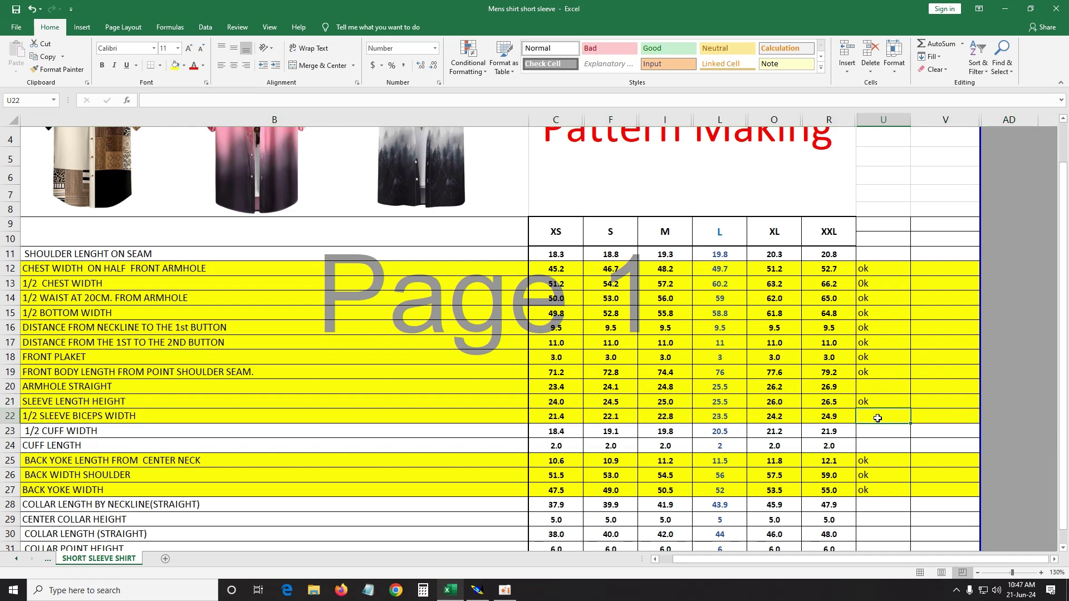
text(ok)
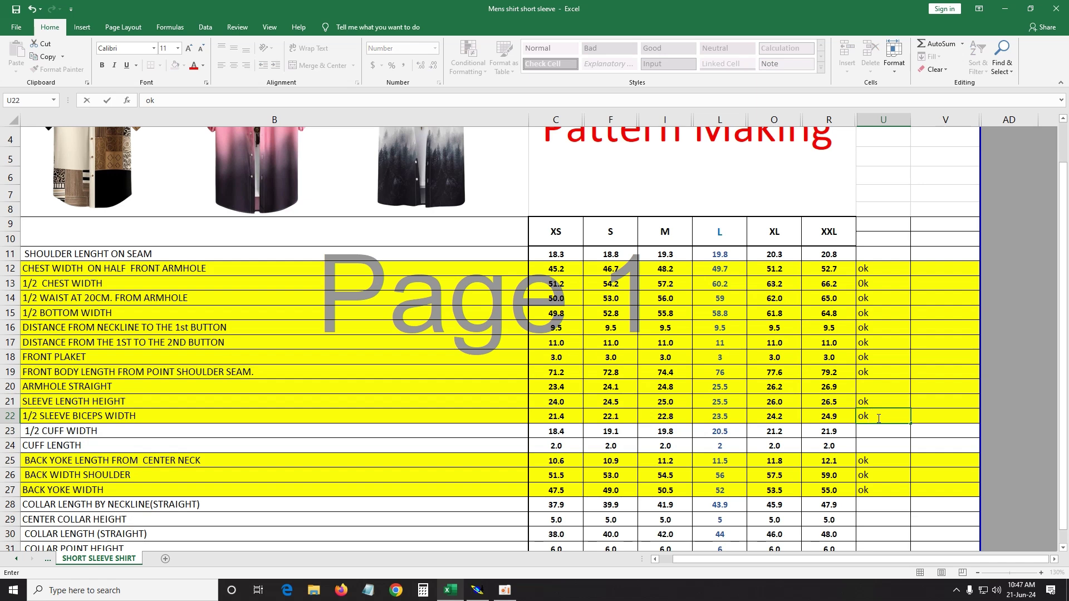
click(874, 392)
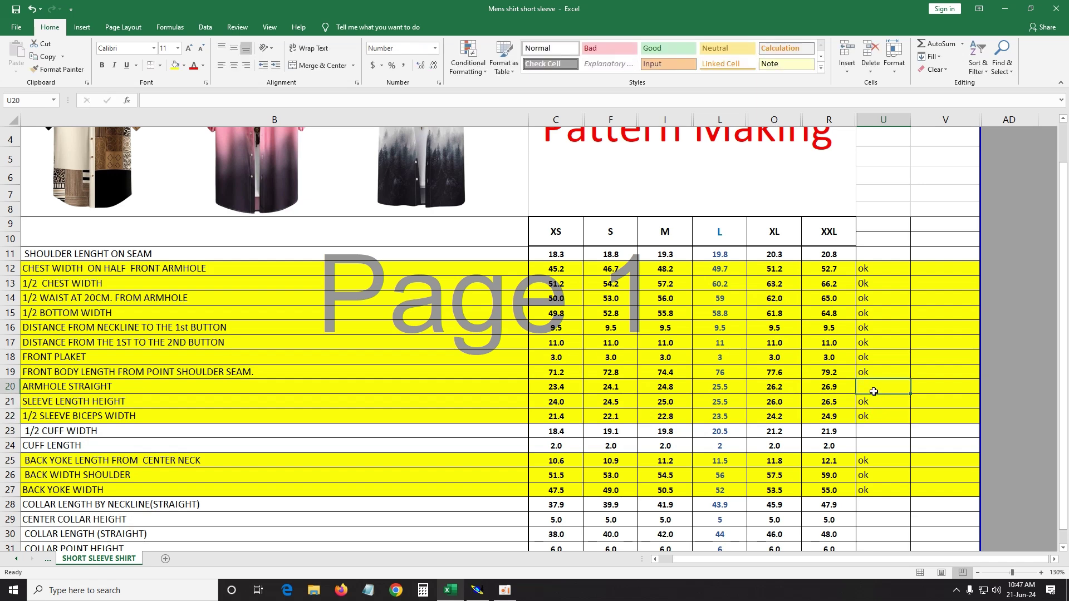
text(ok)
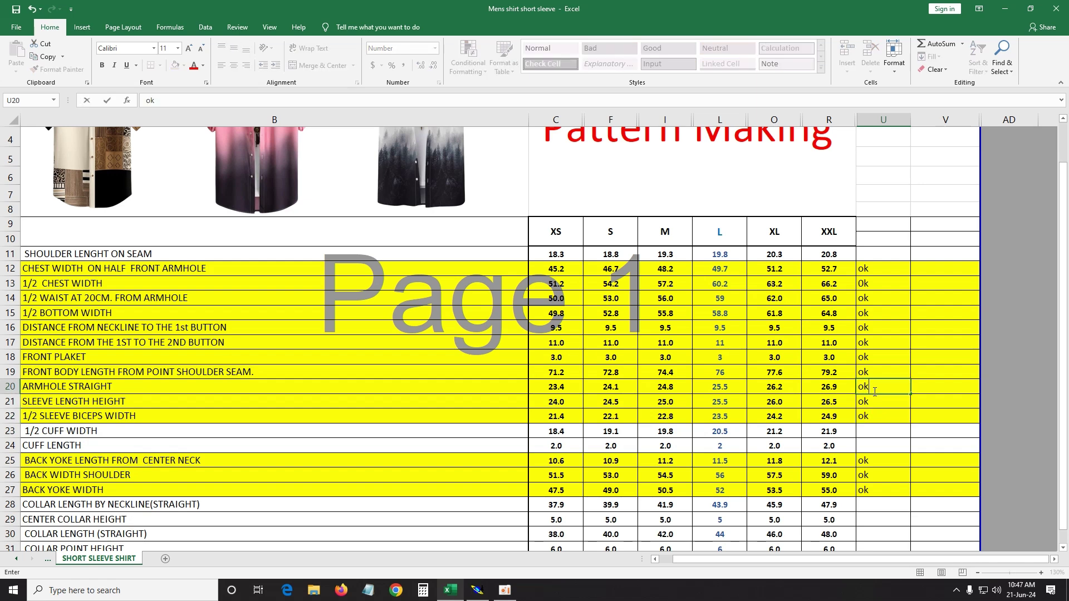
click(883, 445)
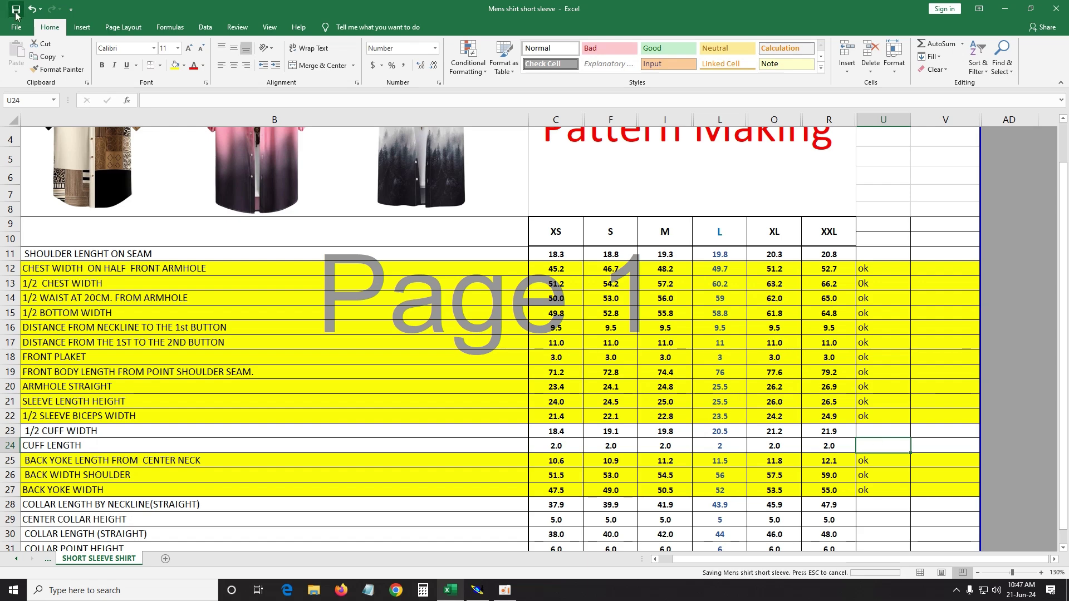
Switch to Modaris and set the ddy grading of the sleeve's upper underarm point to 0.7 for every size step.
click(477, 590)
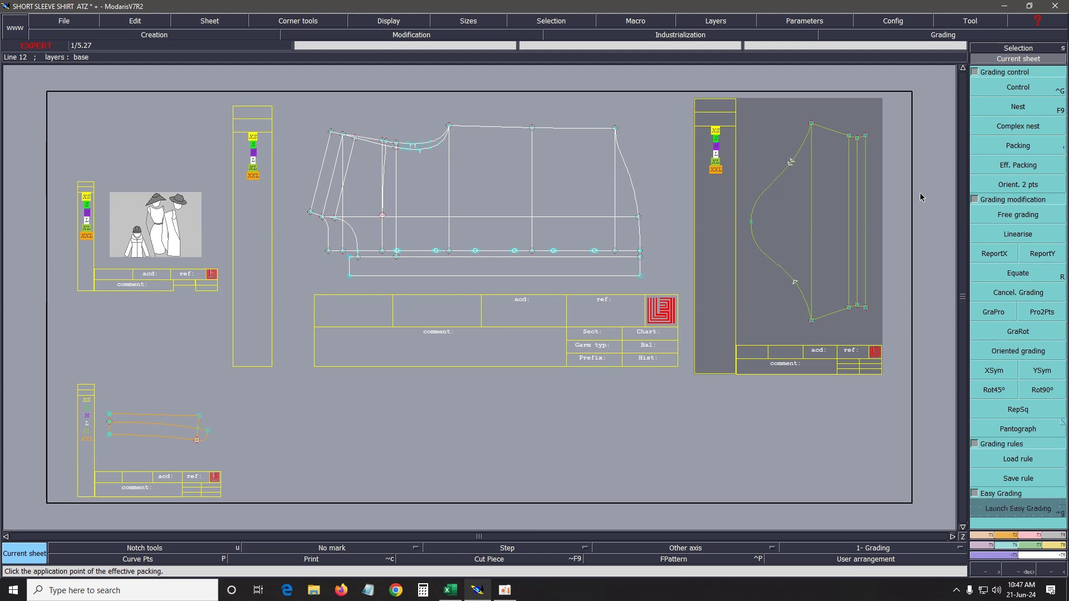
key(Return)
drag(725, 122, 895, 336)
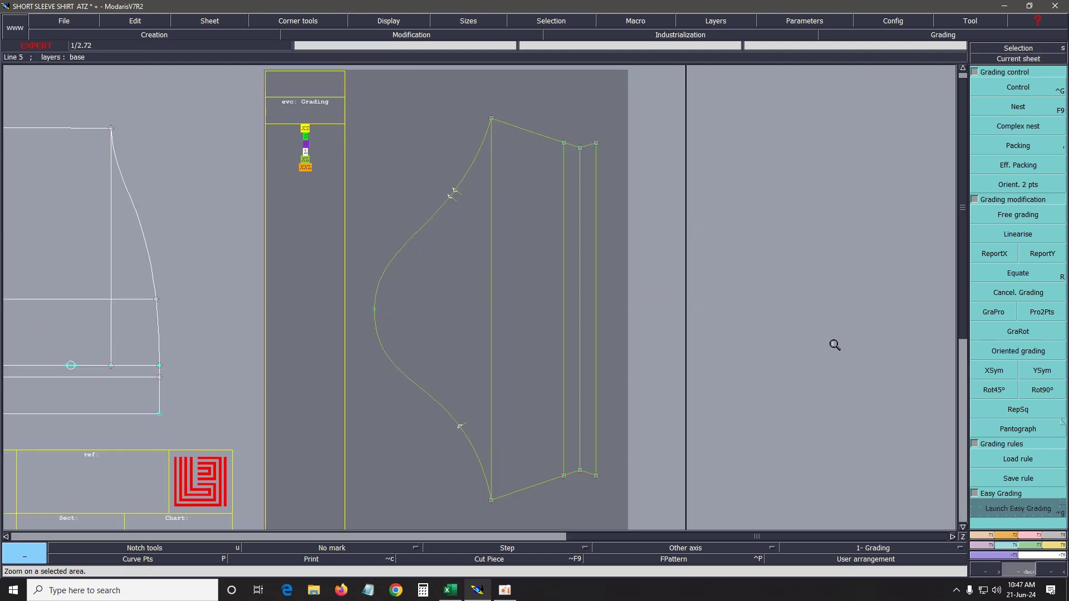
click(1016, 87)
click(491, 119)
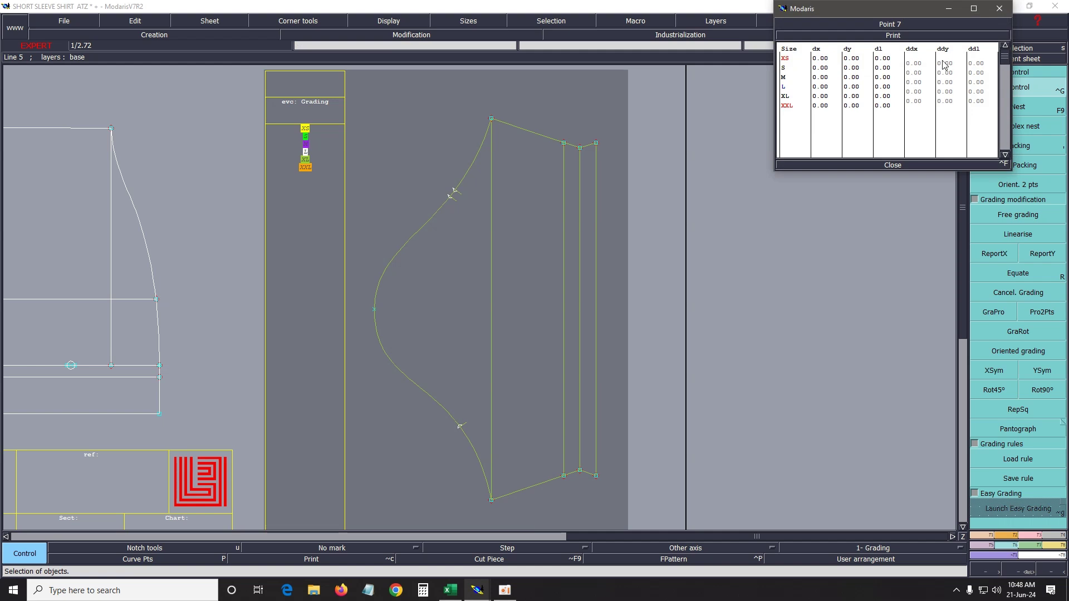
drag(944, 65, 941, 103)
text(0.7)
key(Return)
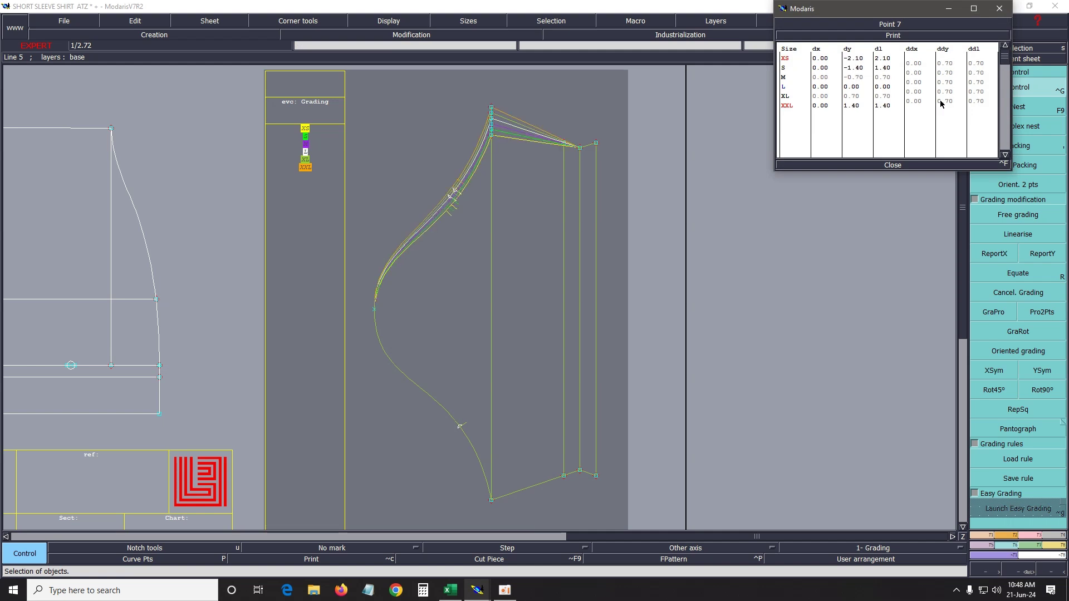
click(891, 165)
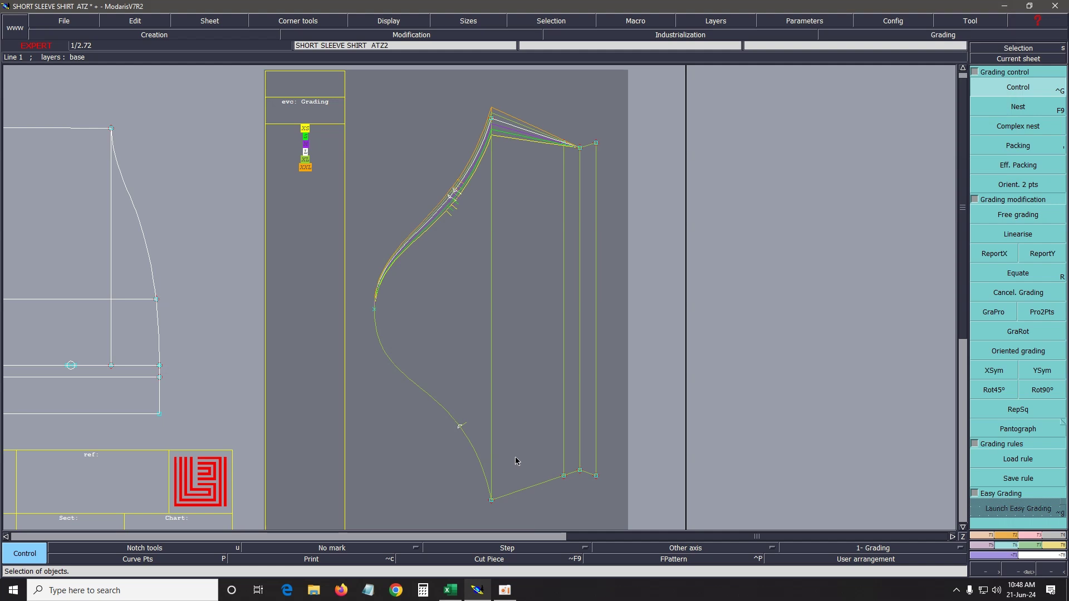
Grade the end point of the underarm seam at the sleeve's lower corner with ddy -0.7 across all size steps.
click(492, 505)
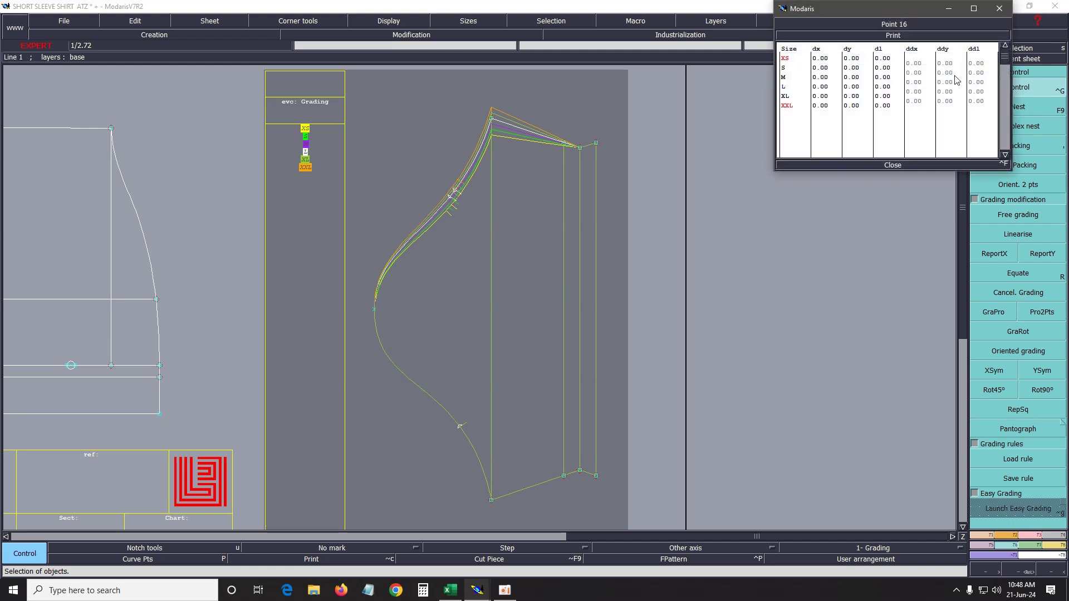
drag(947, 64, 950, 103)
text(-)
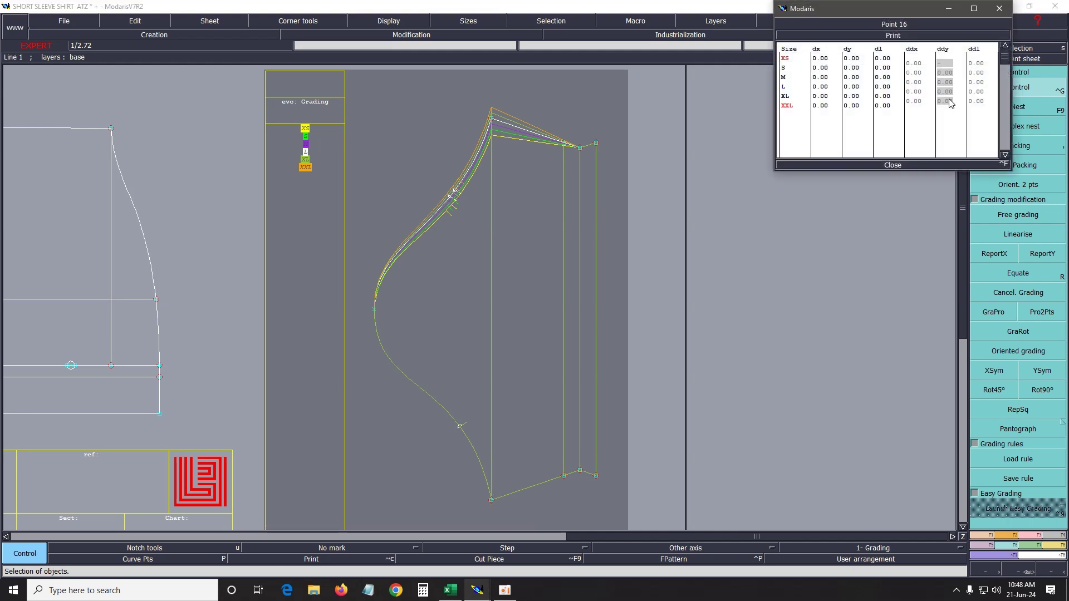
text(0.7)
key(Return)
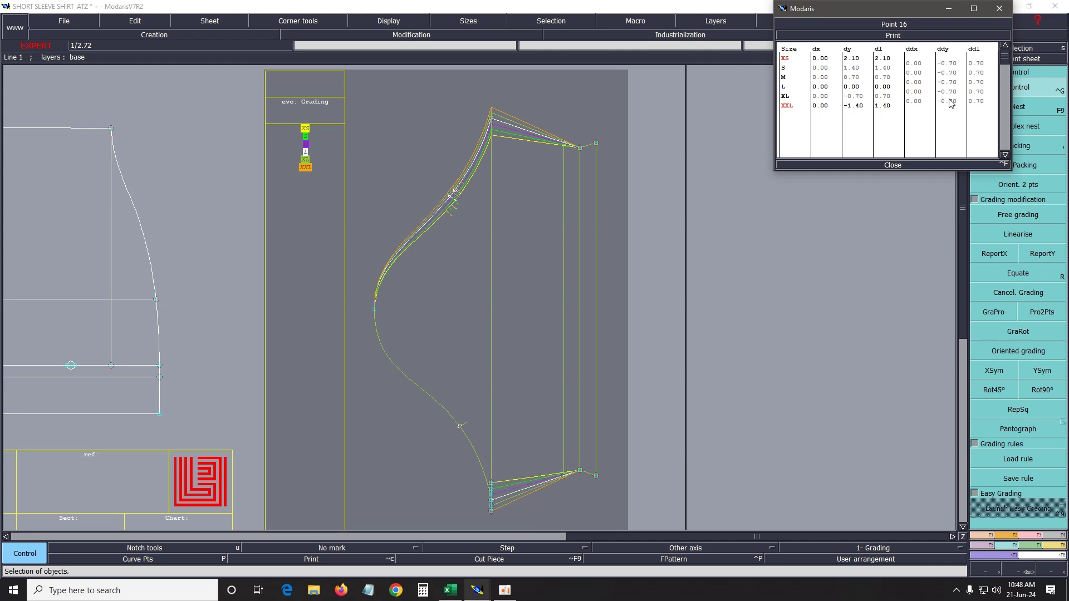
click(875, 165)
Delete the sleeve's vertical biceps line and attach the coinciding points at the lower underarm corner.
key(Delete)
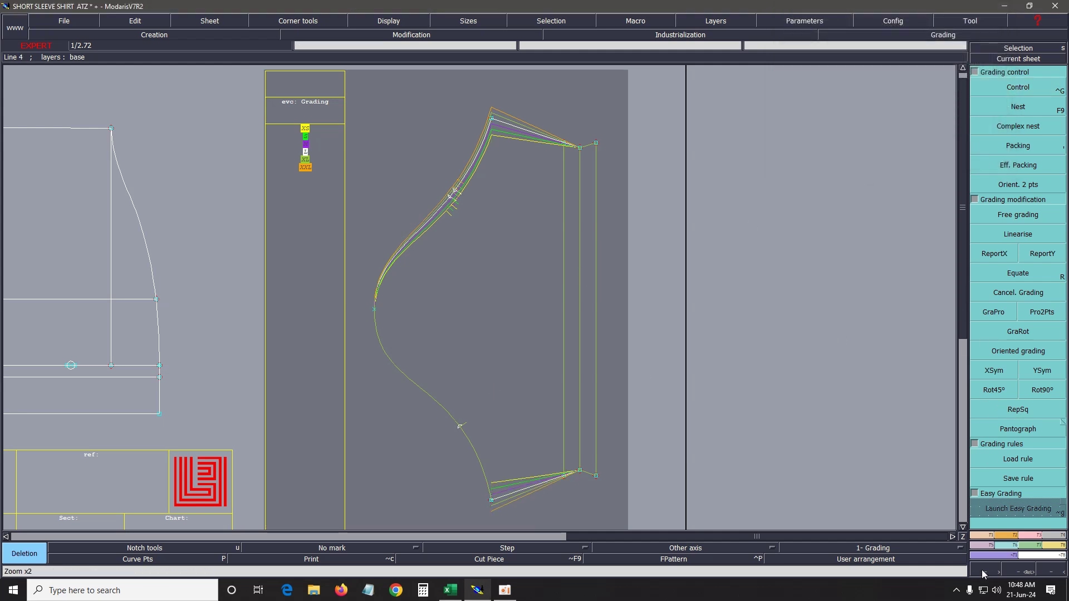
click(411, 35)
click(993, 299)
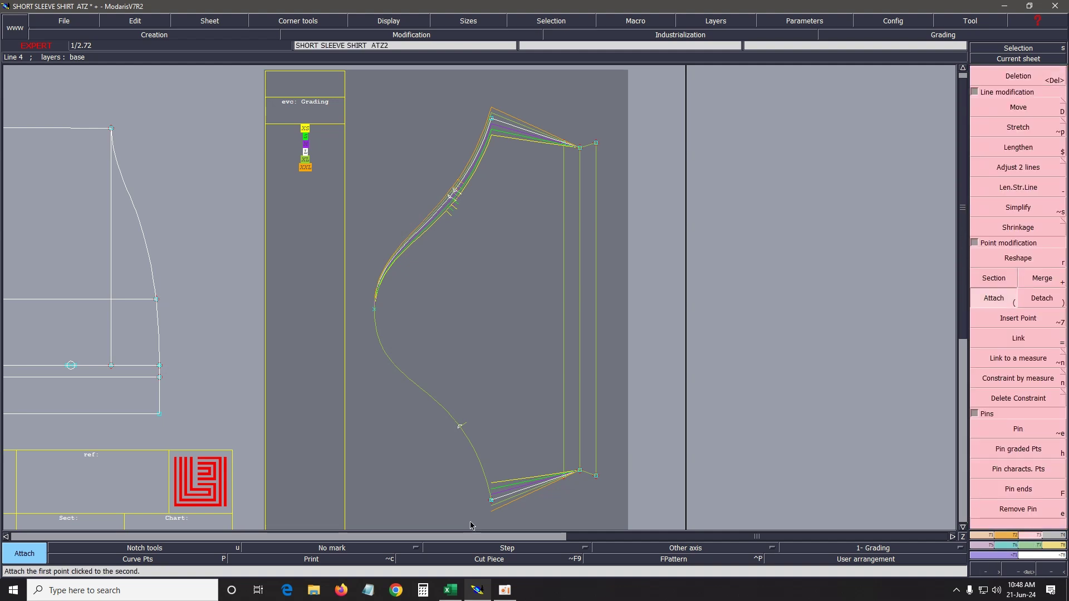
click(492, 504)
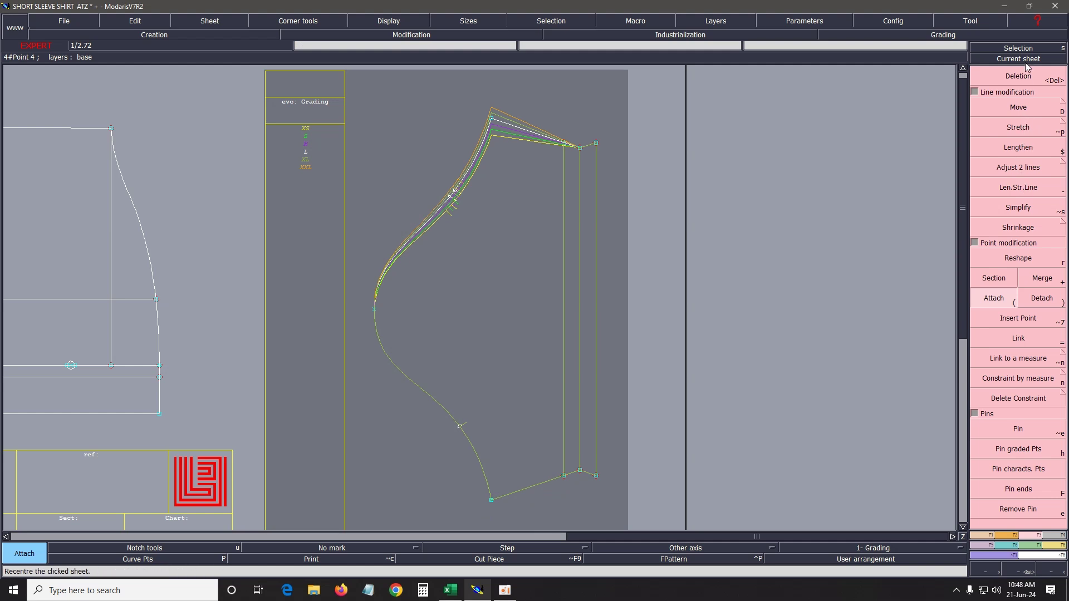
Set the ddy grading of the attached lower underarm point to -0.7 for every size step from XS to XXL.
click(1008, 547)
click(1008, 88)
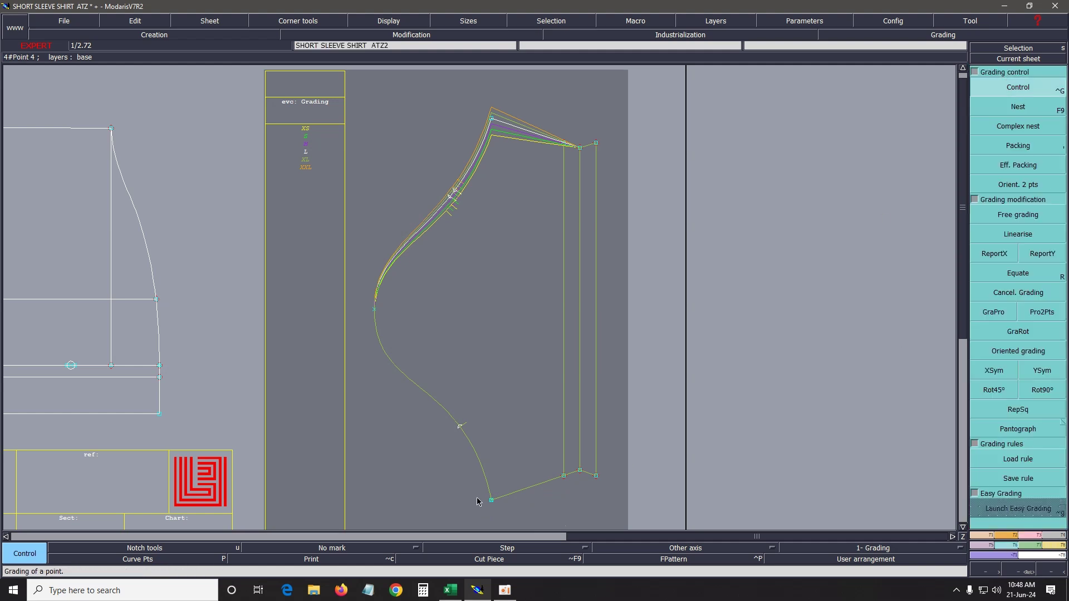
click(491, 500)
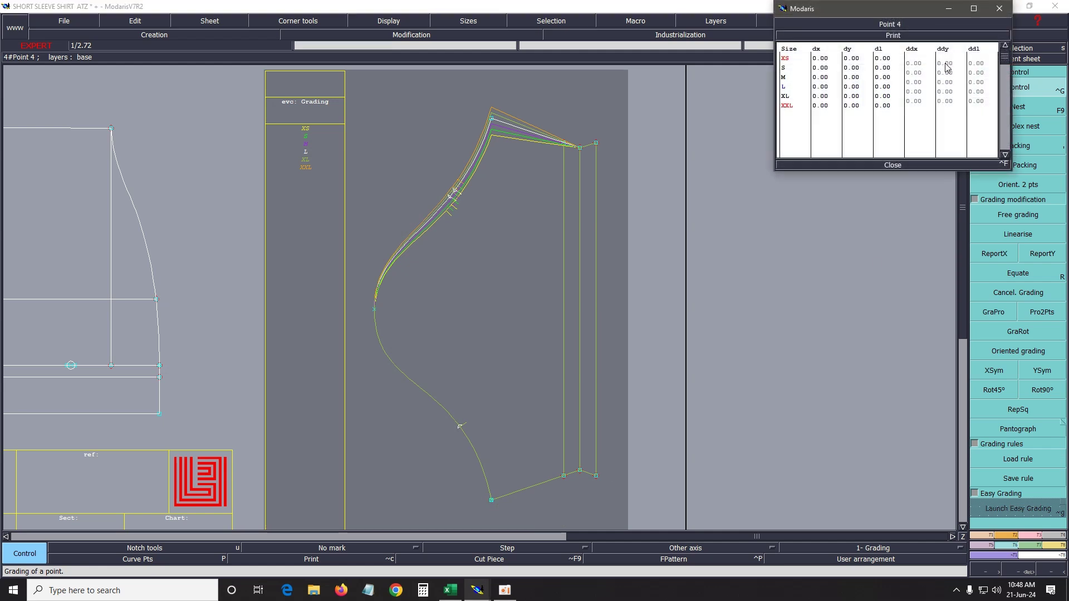
drag(945, 63, 945, 102)
text(-0)
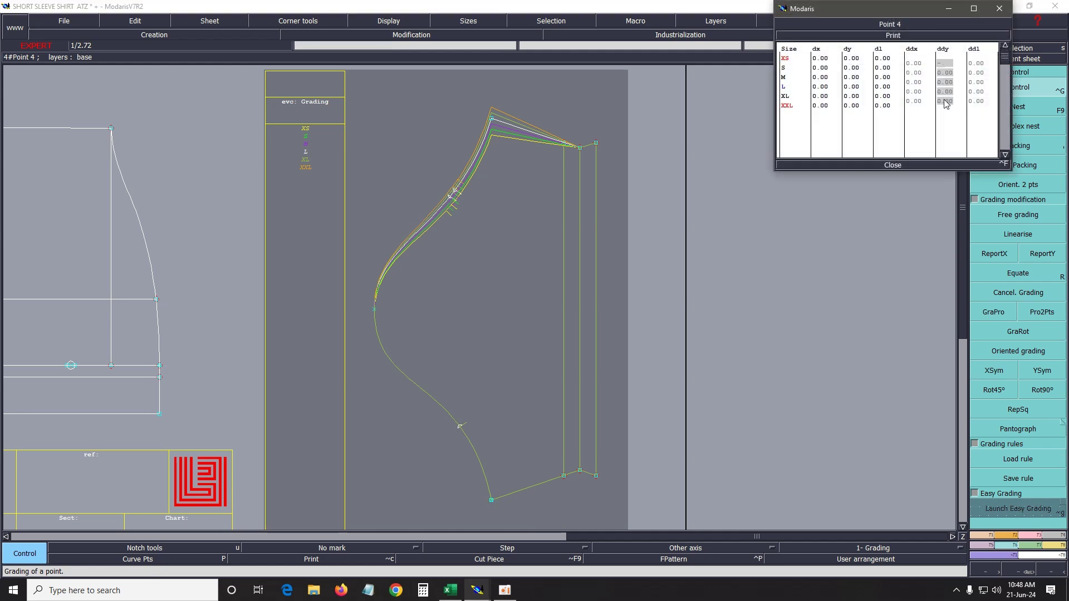
text(.7)
key(Return)
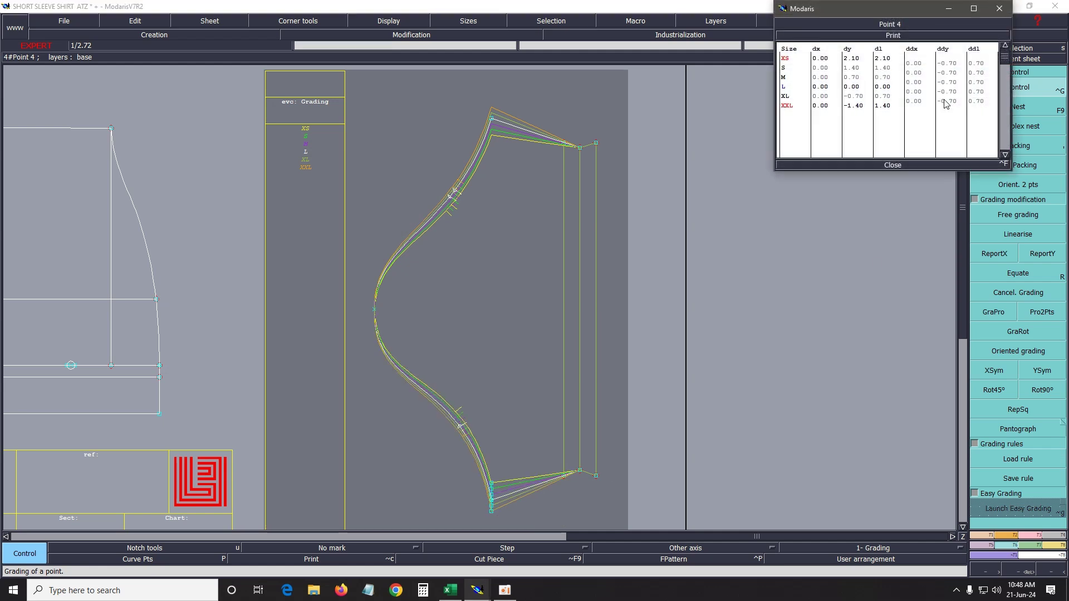
click(893, 165)
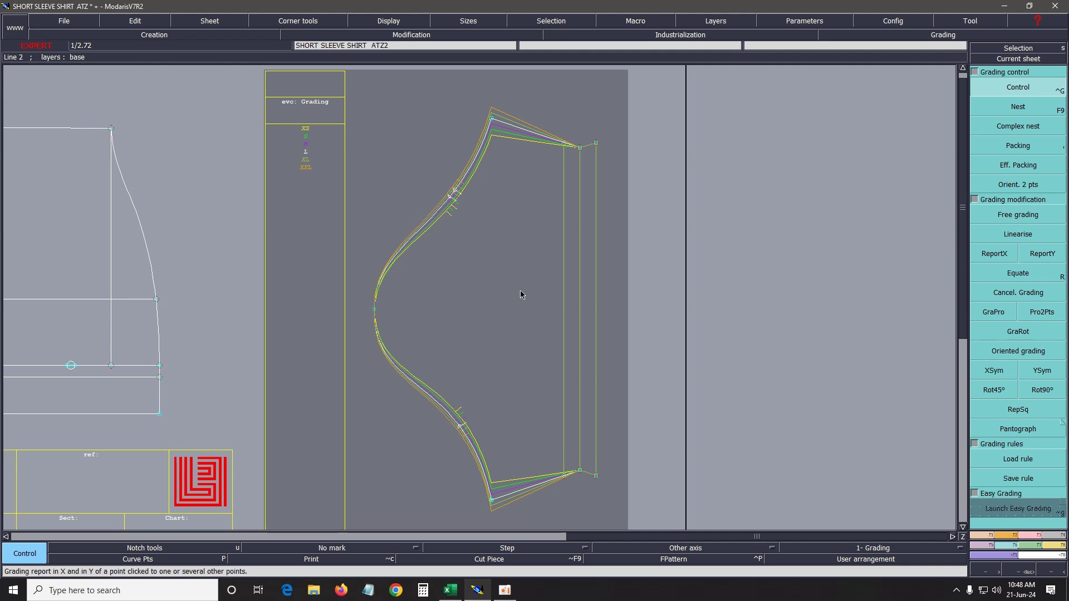
Review the ddy grading values of the sleeve's upper and lower underarm points across the sizes.
click(1018, 87)
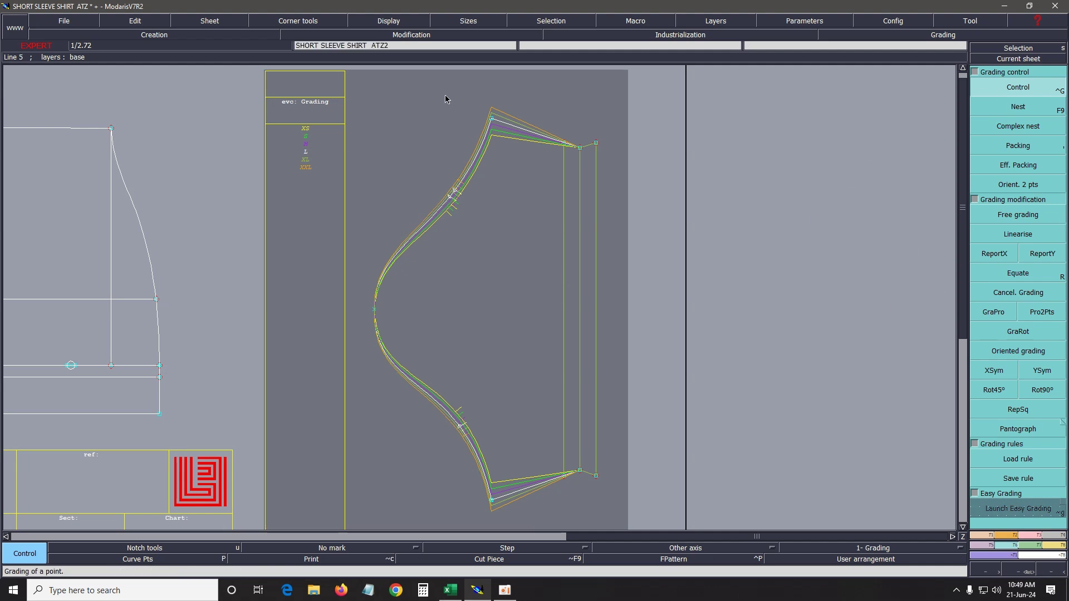
click(489, 119)
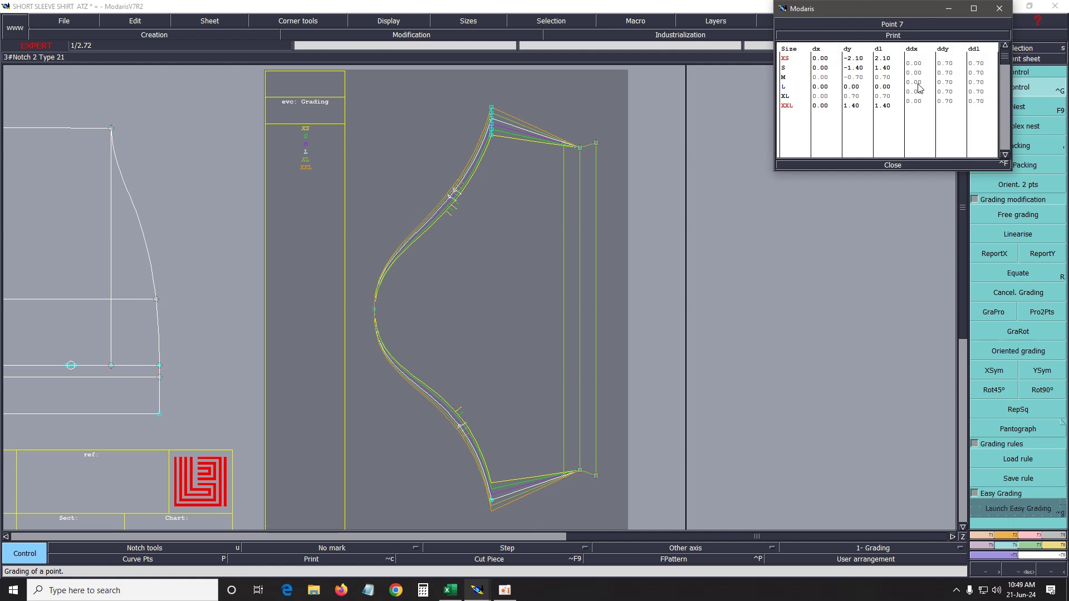
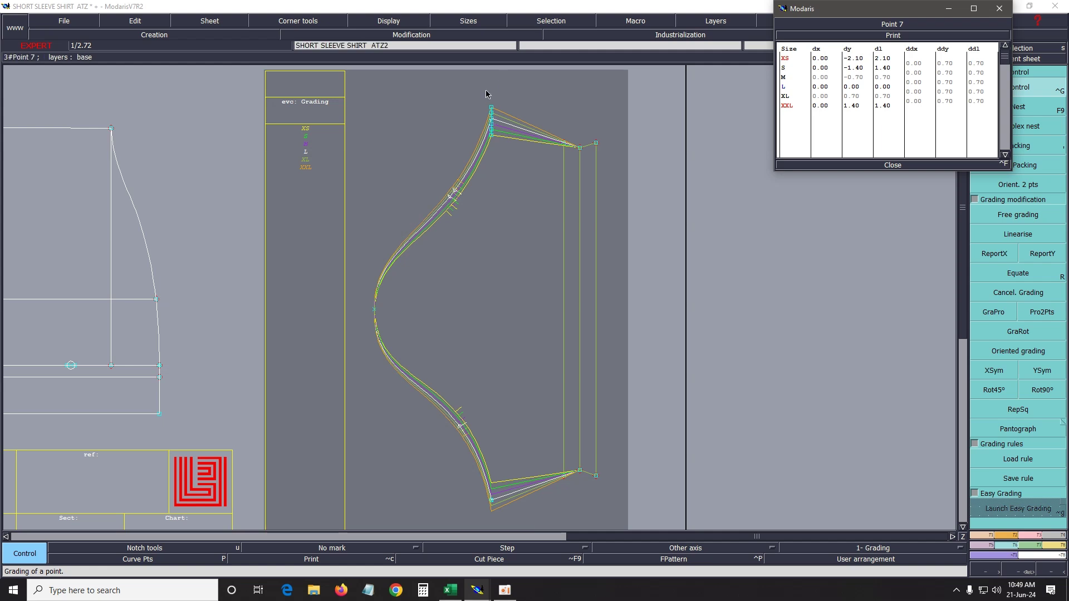
click(489, 501)
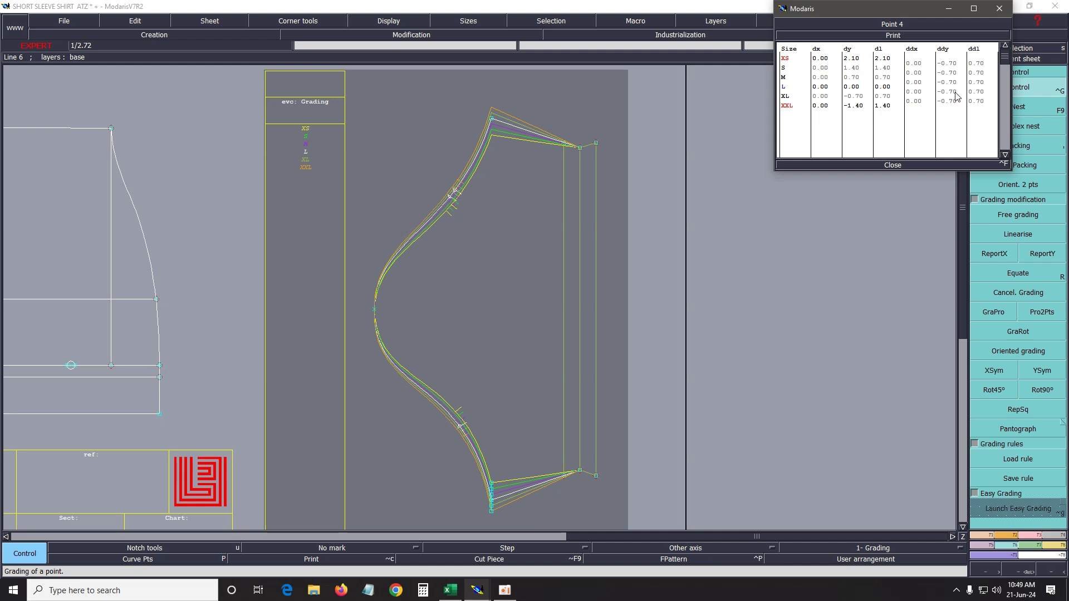
drag(954, 68, 955, 106)
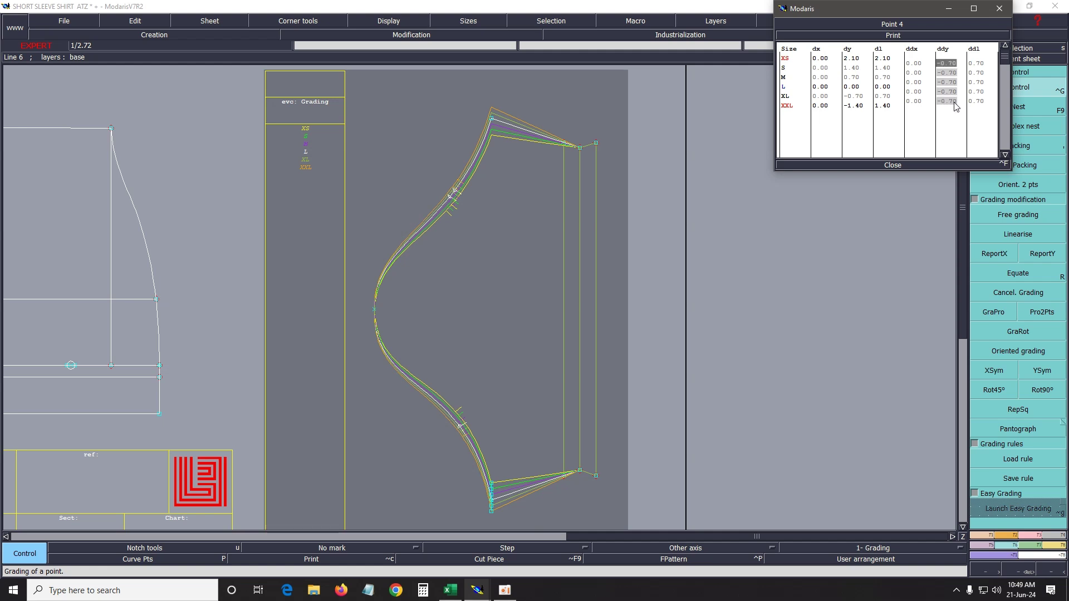
Set the ddy grading of the sleeve's lower underarm point to 0.7 for every size step and try YSym on it.
text(7)
key(Return)
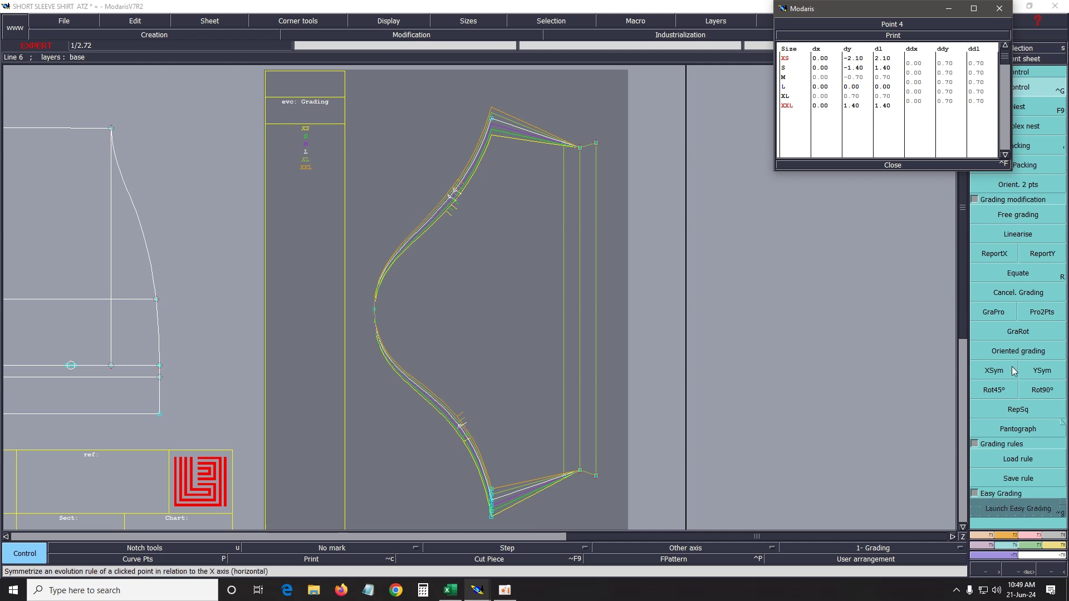
click(1042, 370)
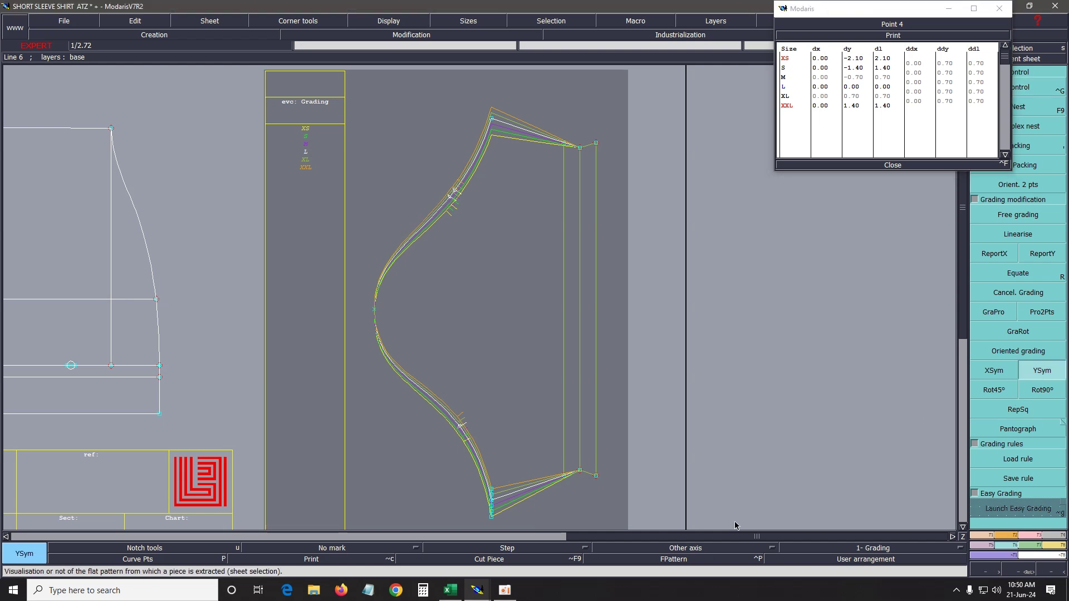
click(492, 512)
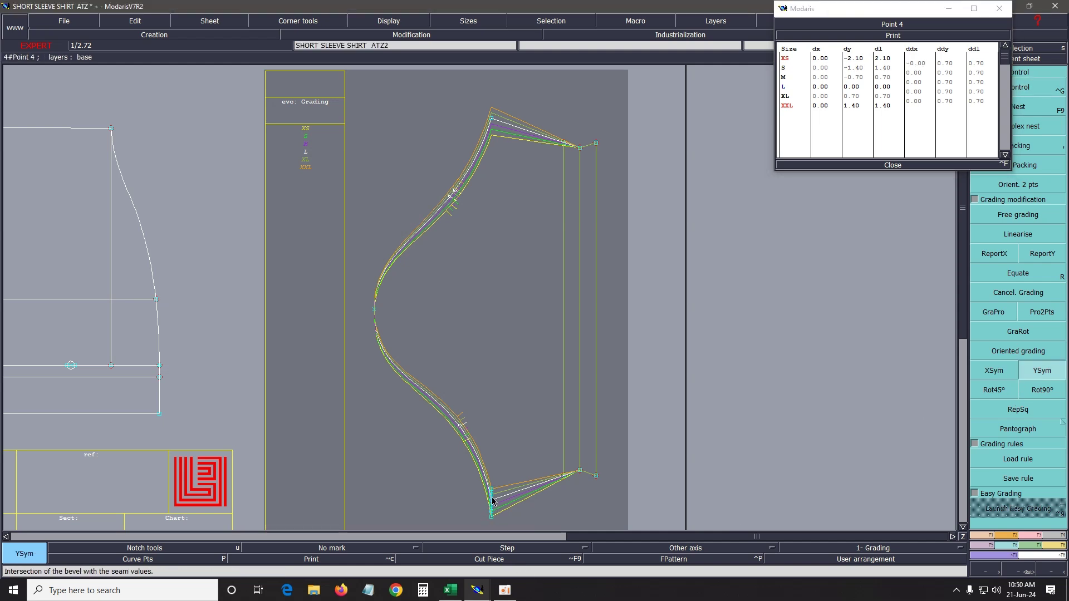
Mirror the lower underarm point's grading rule about the X axis with XSym and close the grading table.
click(990, 378)
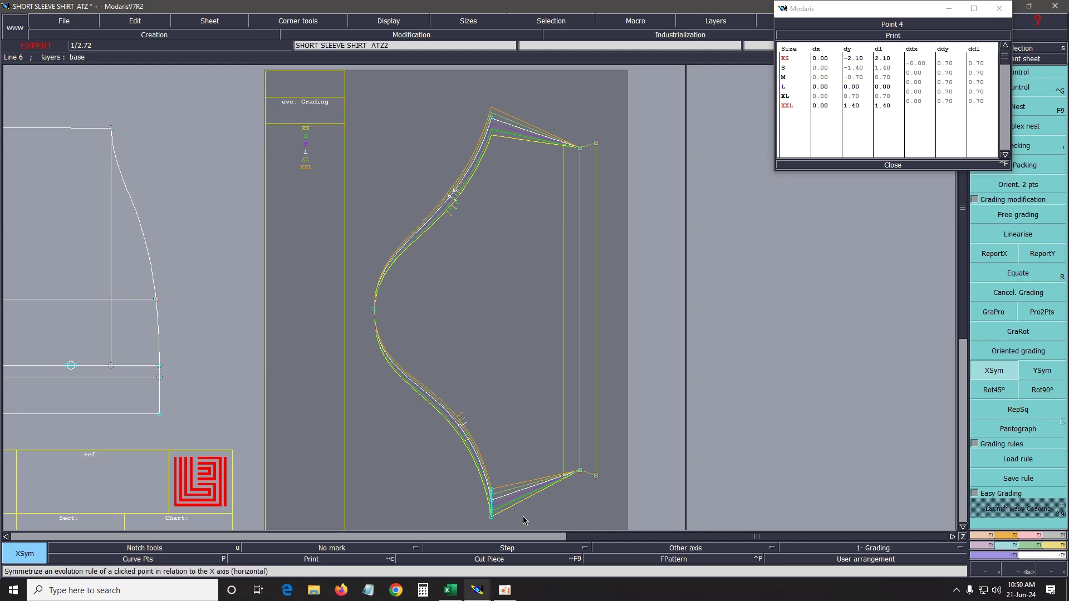
click(493, 504)
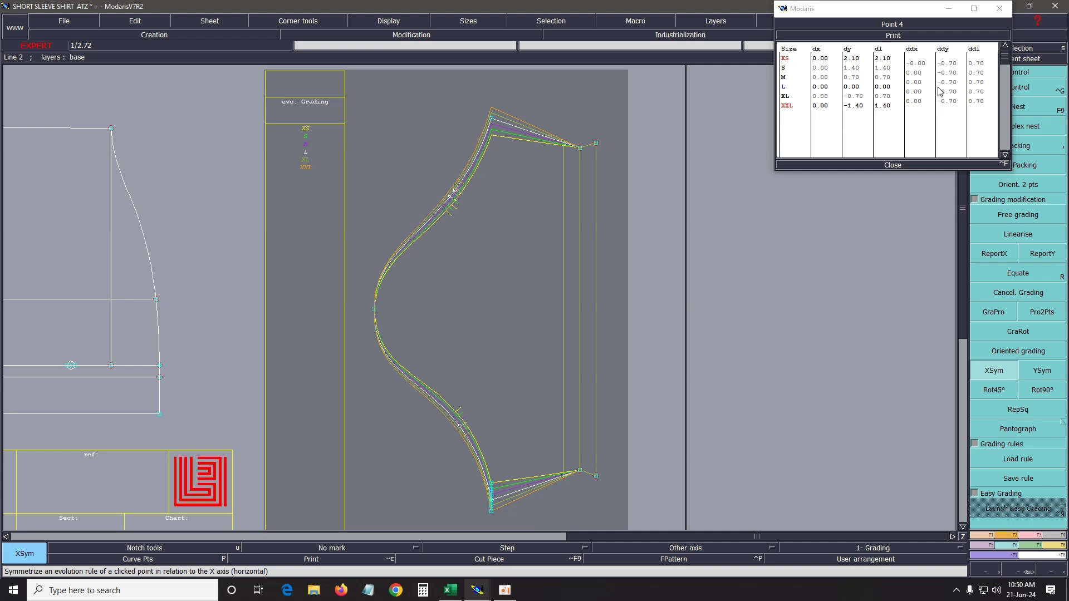
click(894, 166)
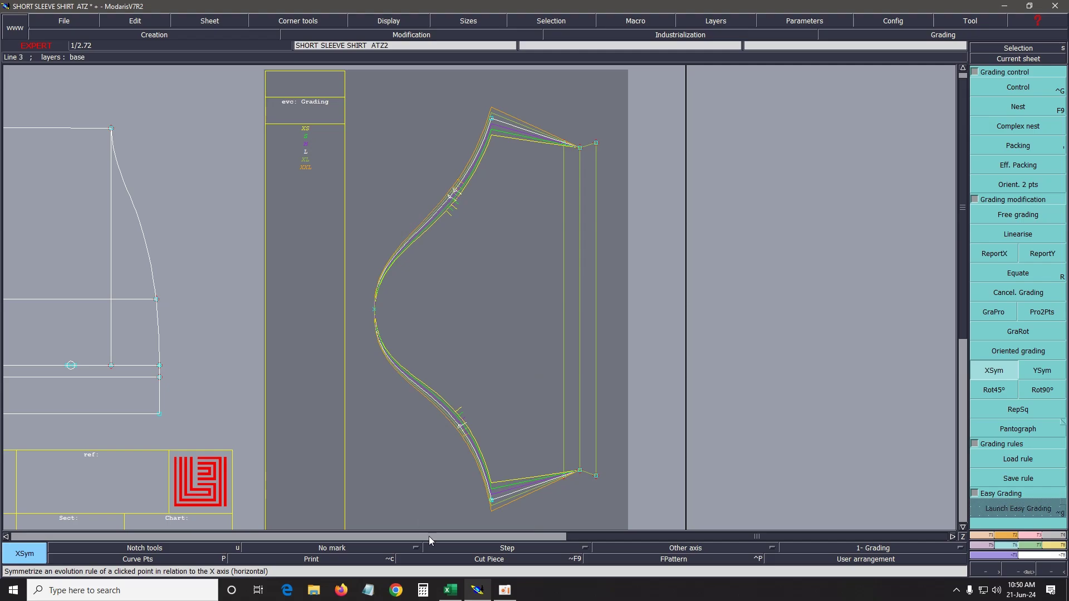
In the Excel size chart, fill the 1/2 CUFF WIDTH row with yellow and mark it "ok" beside the XXL value.
click(450, 590)
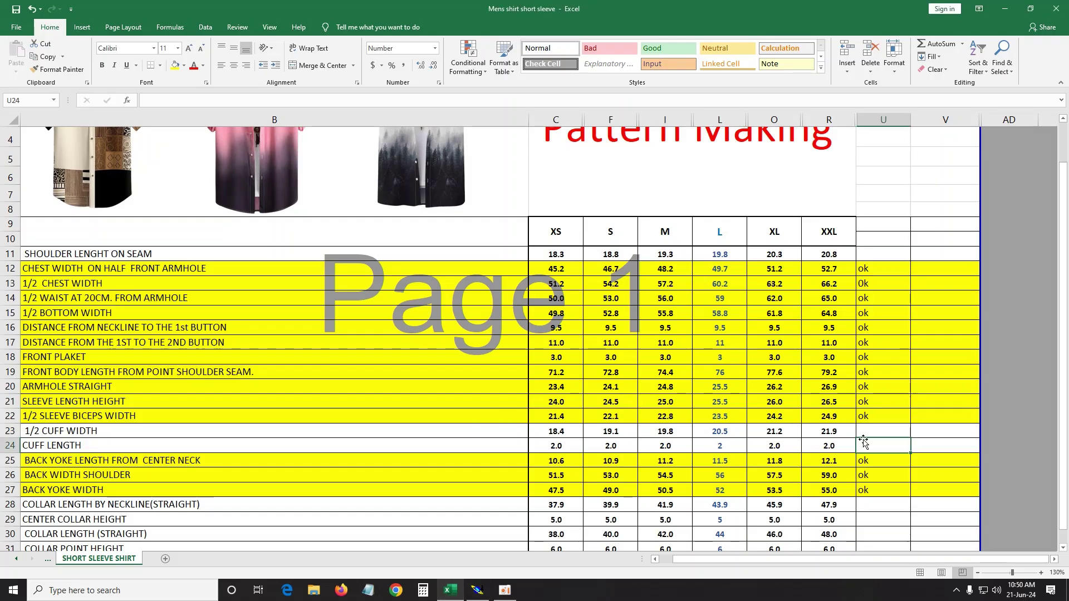
click(6, 431)
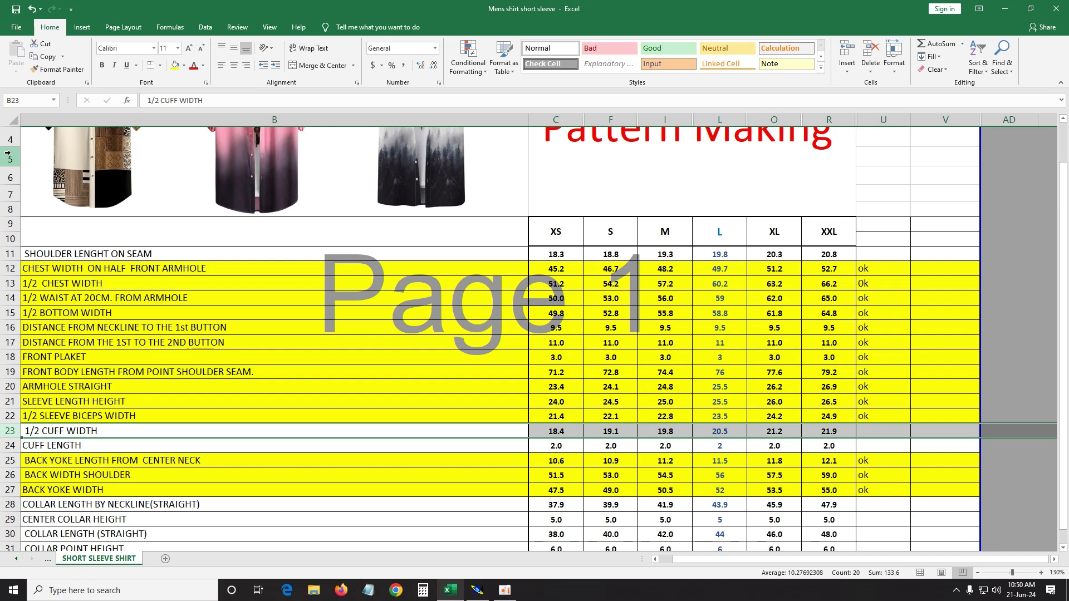
click(176, 65)
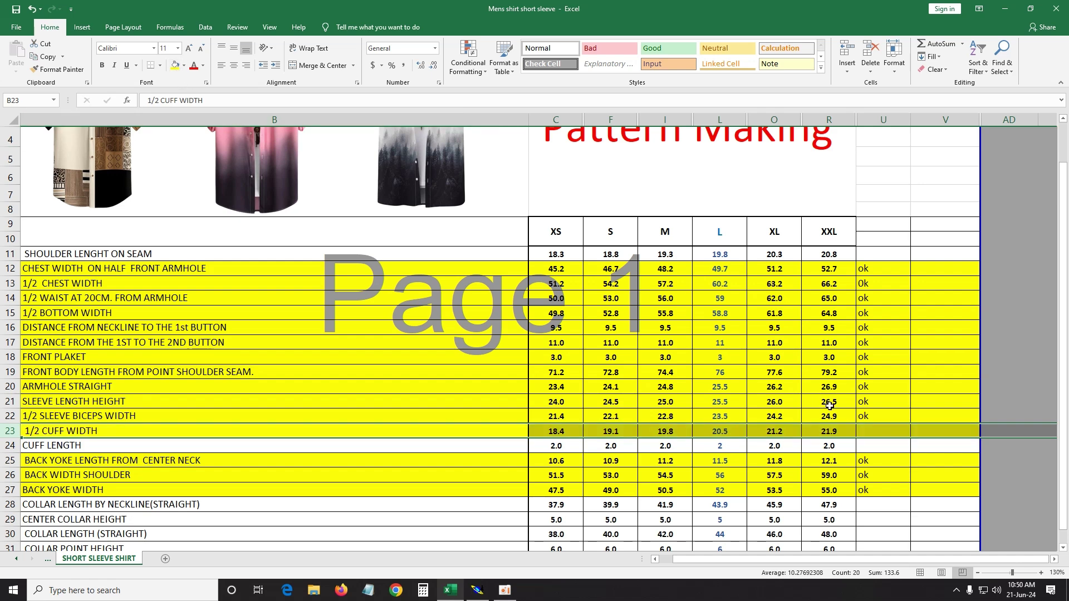
click(873, 430)
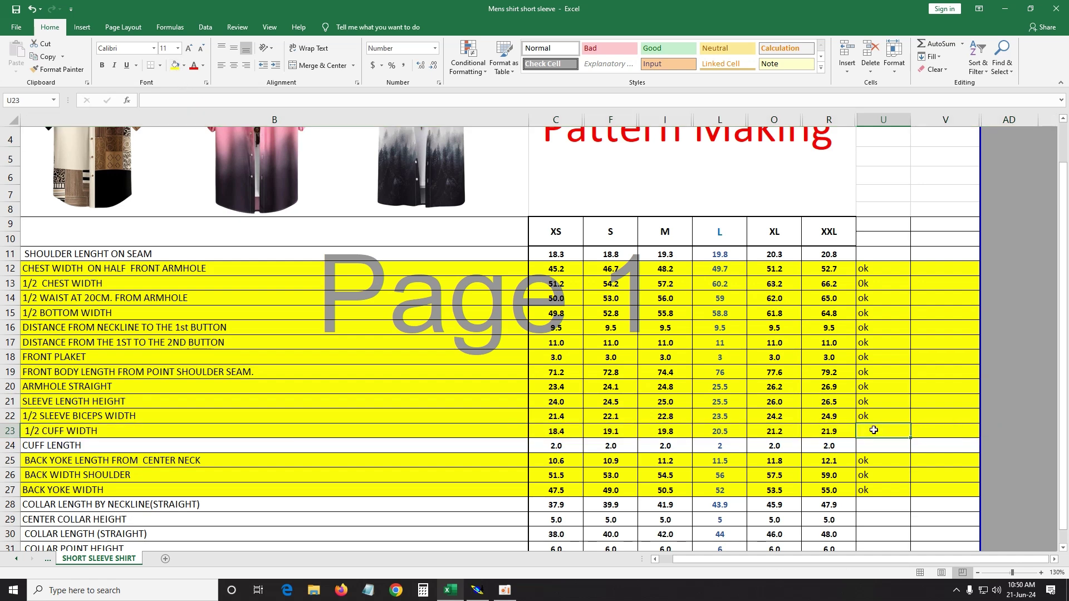
text(ok)
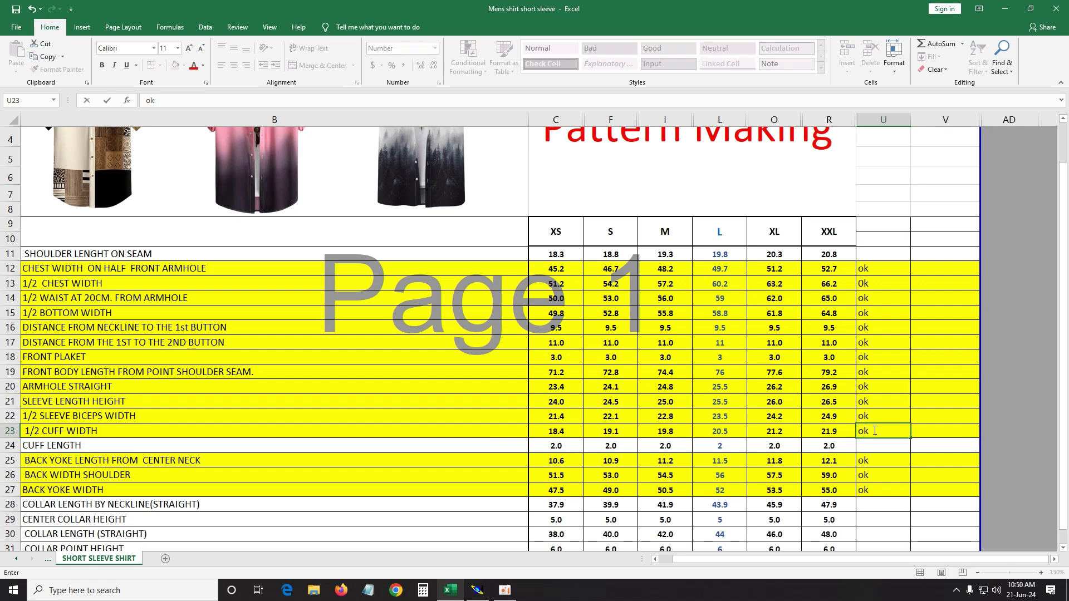
click(875, 461)
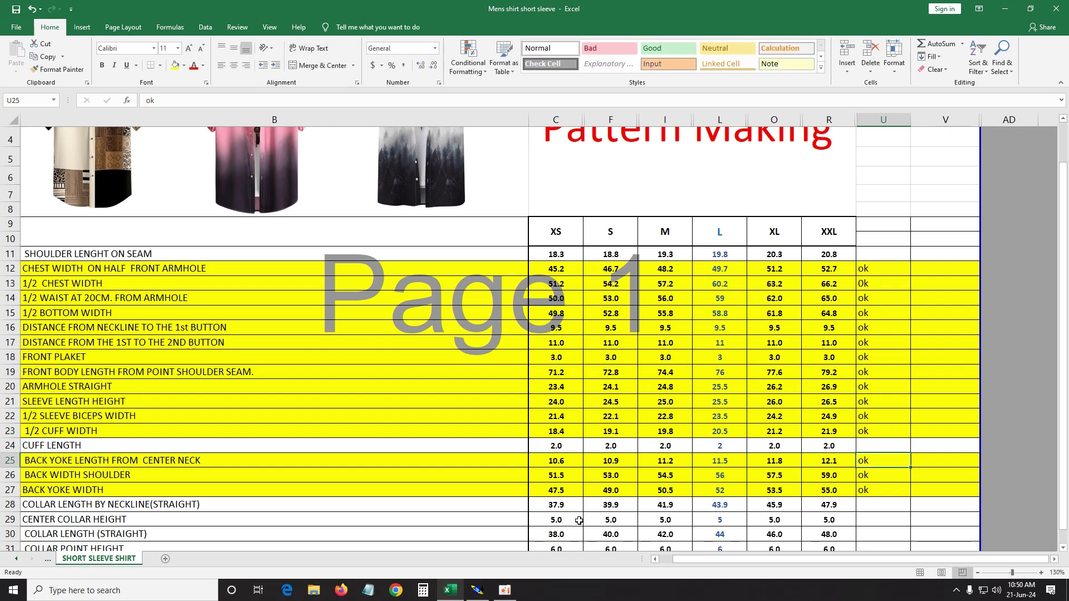
Switch back to Modaris and copy the upper underarm point's Y grading to the sleeve's upper cuff points with ReportY.
mouse_move(447, 594)
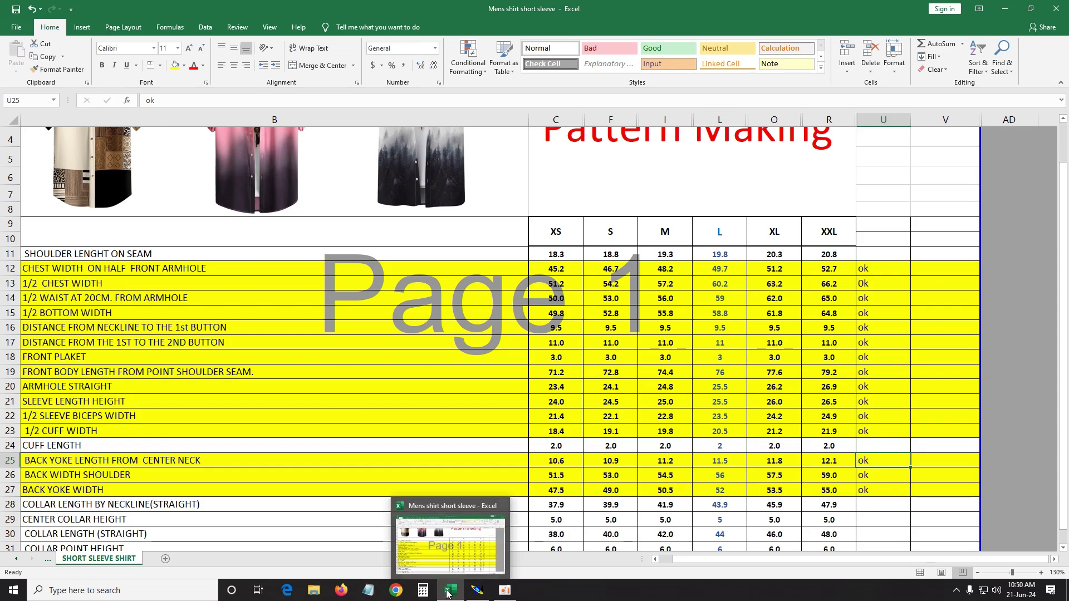
click(477, 590)
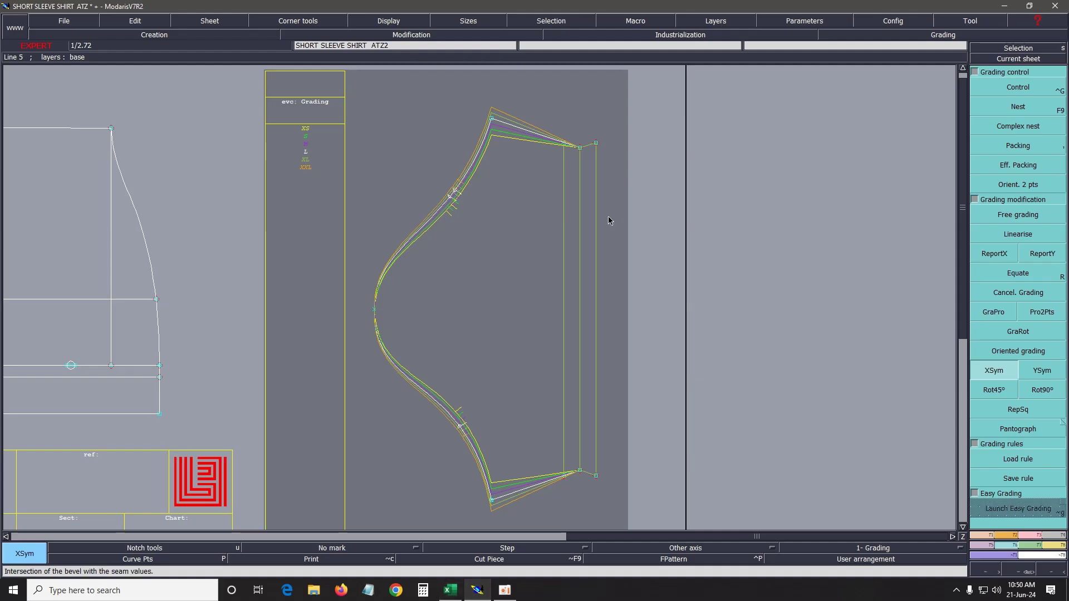
drag(545, 118, 616, 179)
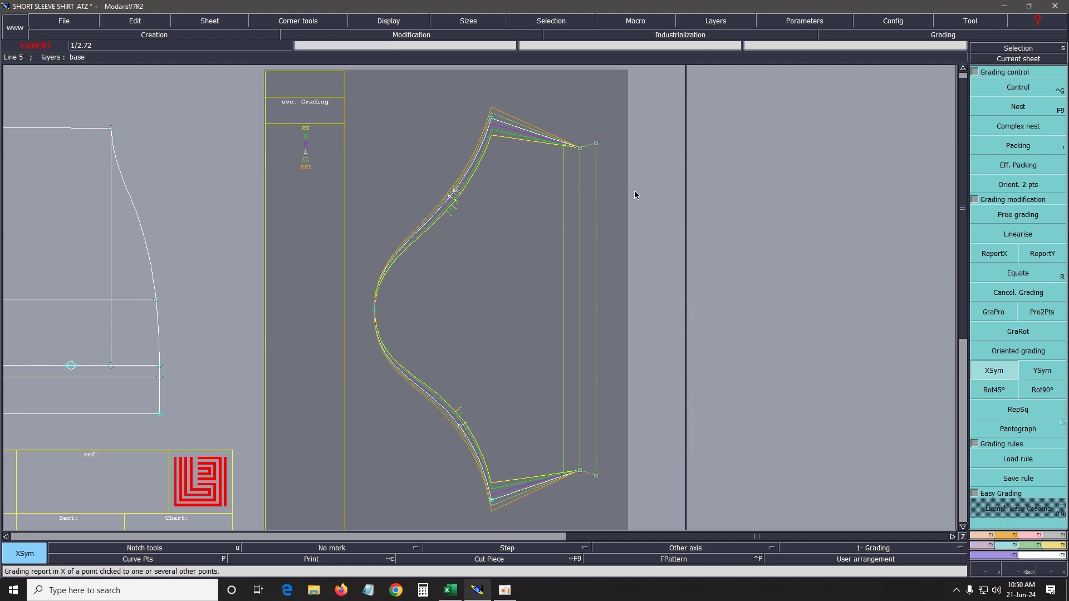
drag(537, 107, 636, 196)
click(1033, 258)
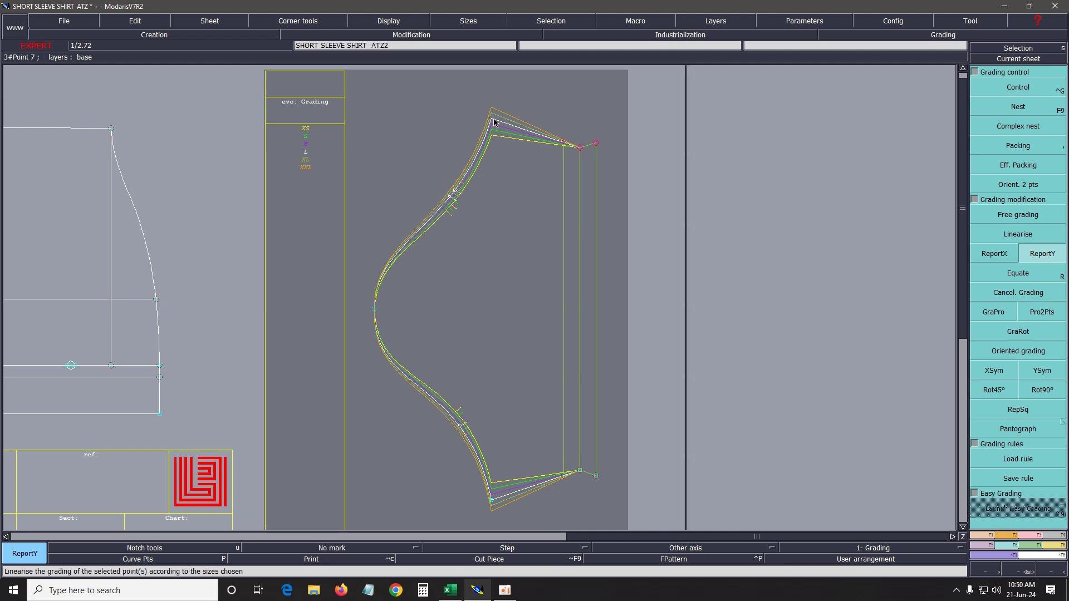
click(577, 148)
Copy the lower underarm point's Y grading to the sleeve's lower cuff points with ReportY.
drag(523, 442, 616, 499)
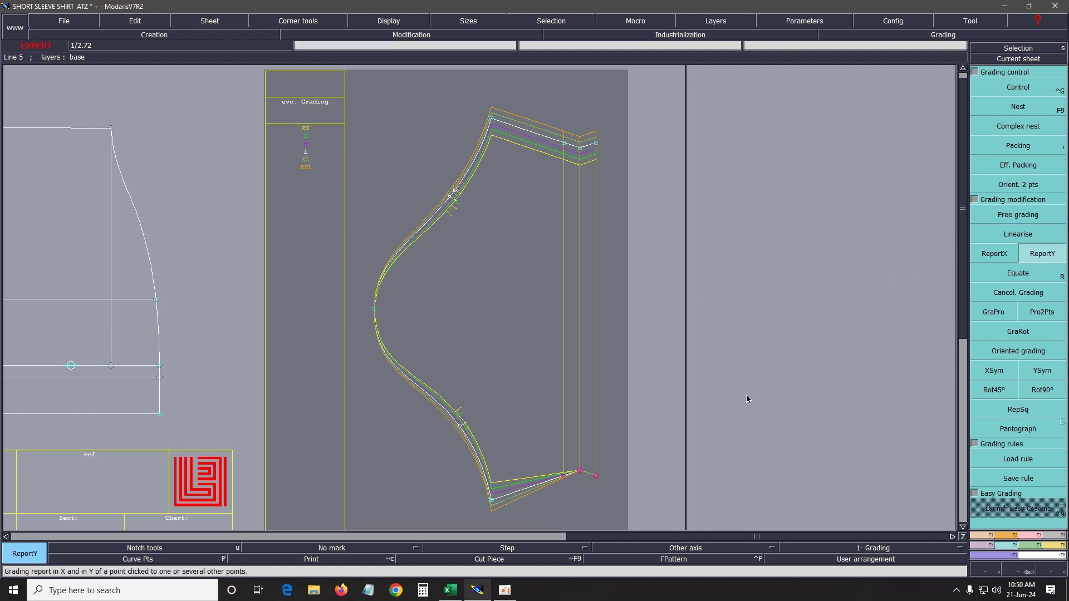
click(491, 500)
click(580, 469)
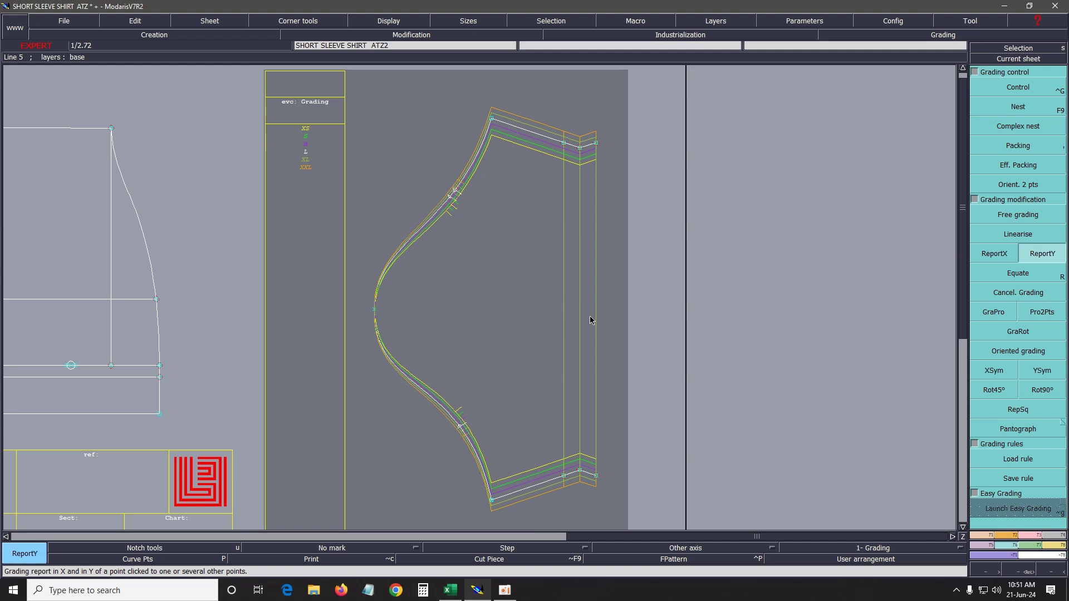
Consult the Excel size chart, and set the sleeve cap's top point to ddx -0.5 for every size step.
click(451, 593)
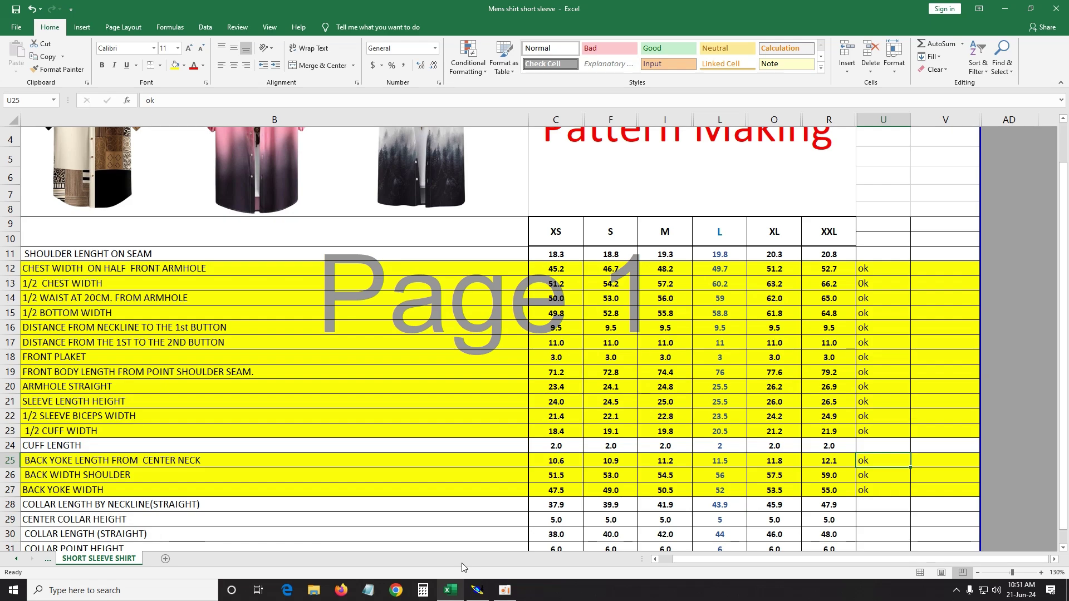
click(479, 591)
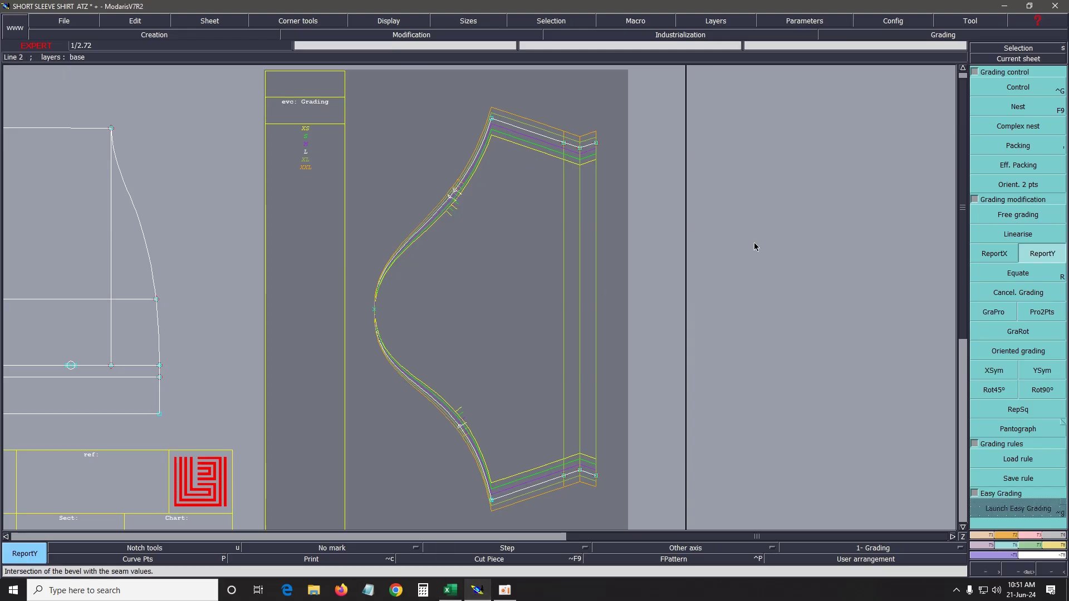
click(1014, 86)
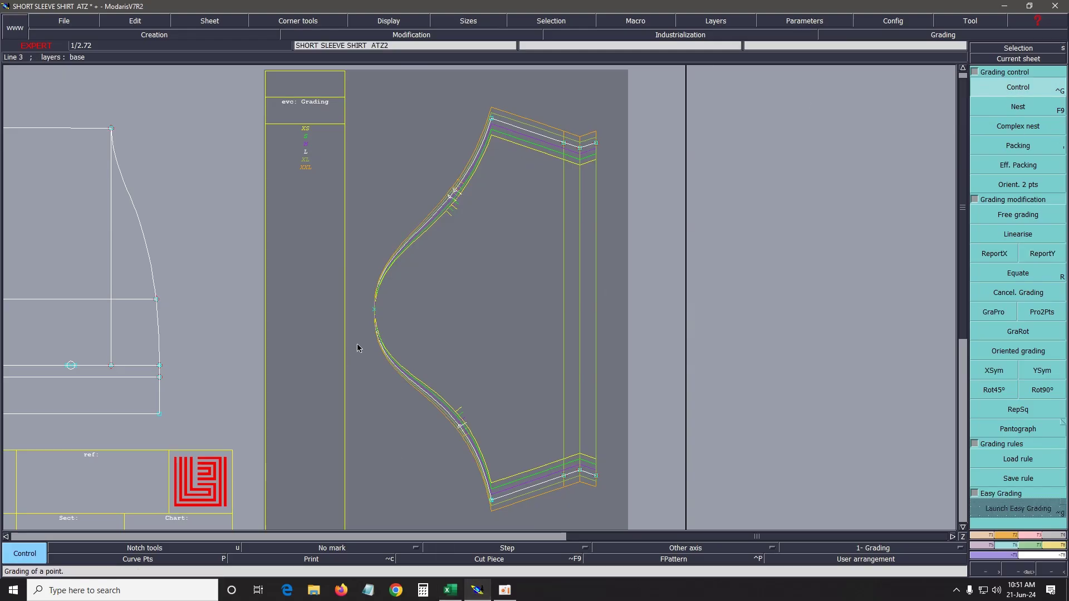
click(374, 309)
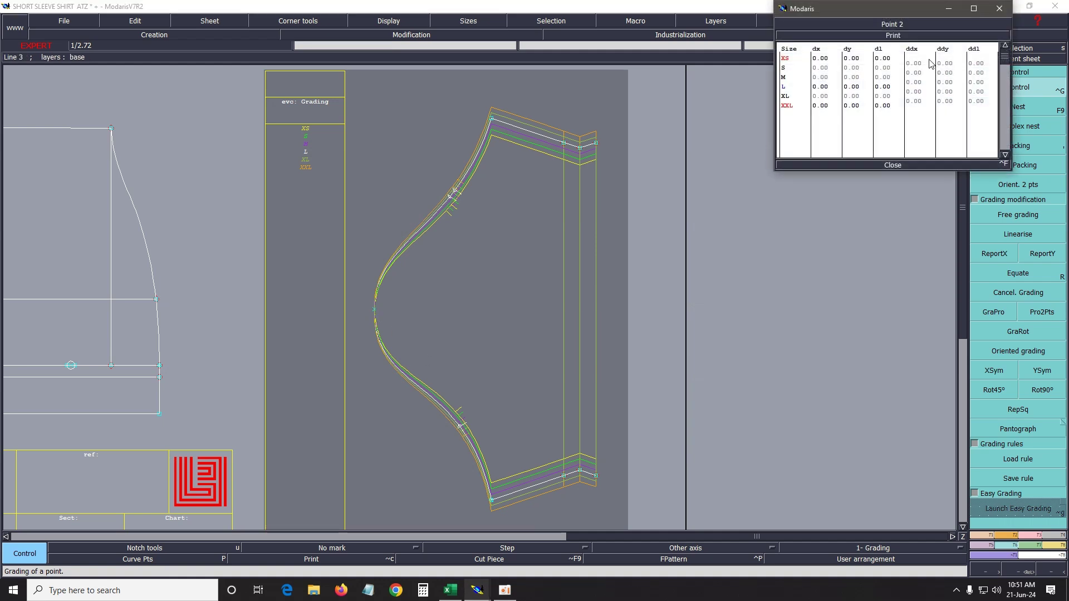
drag(920, 63, 922, 100)
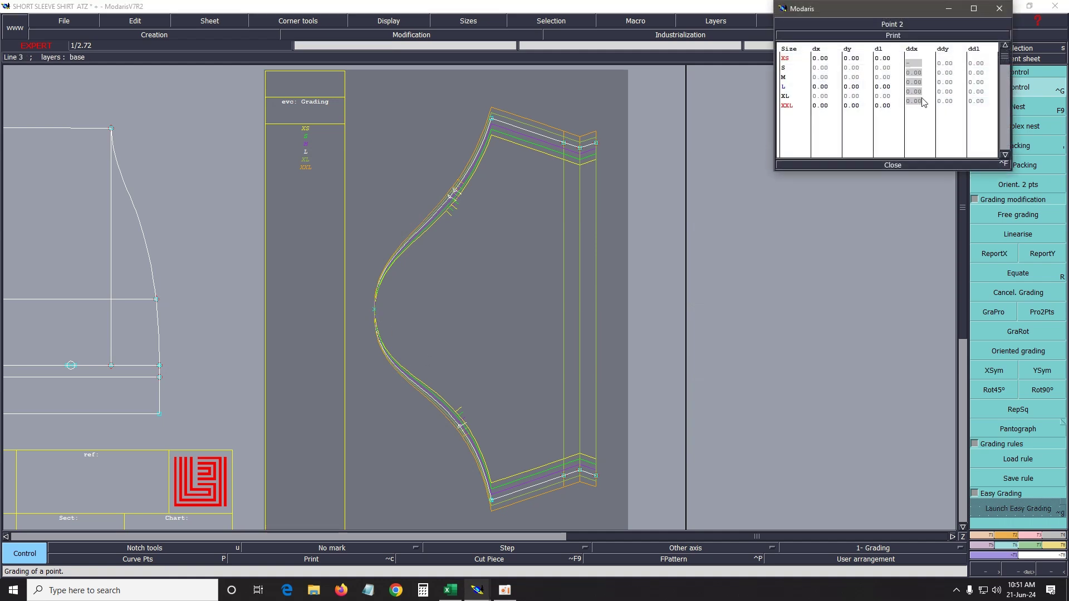
key(Return)
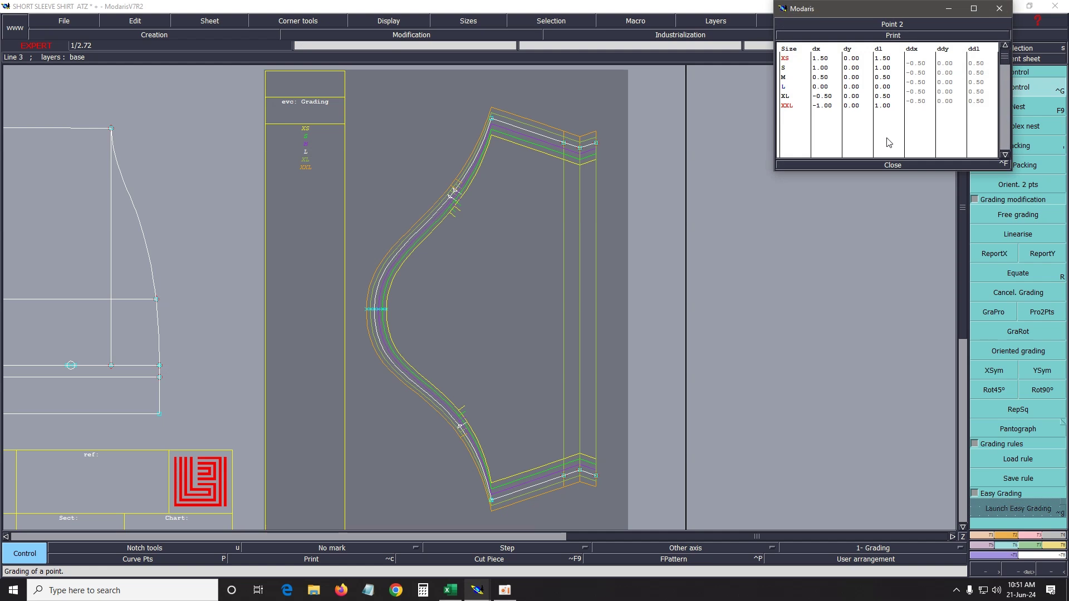
click(891, 165)
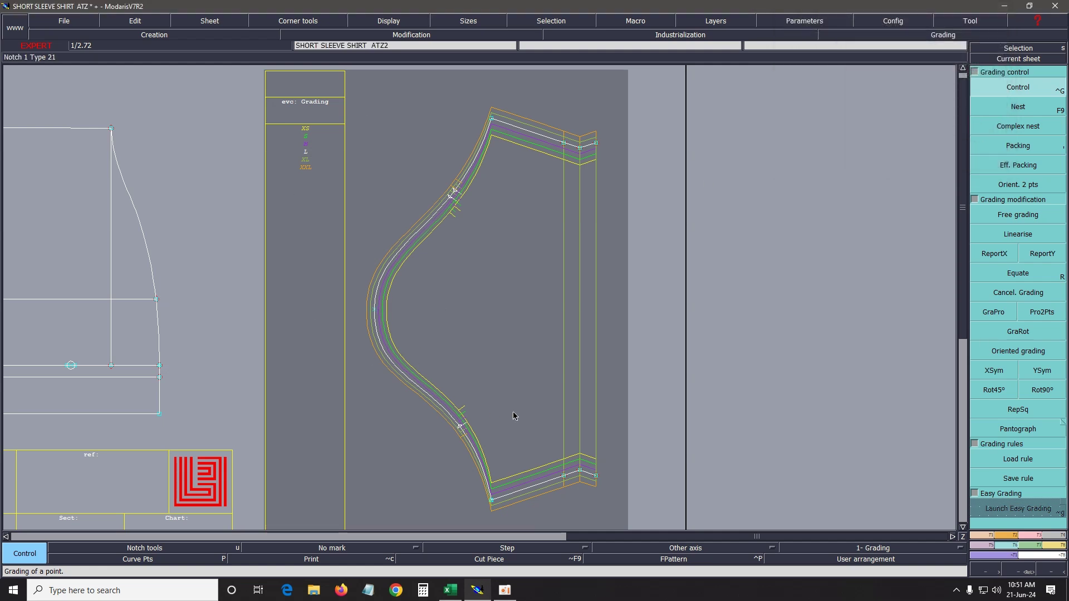
Arrange all sheets on the desk and make the shirt body pattern the current sheet, framed on its armhole area.
key(8)
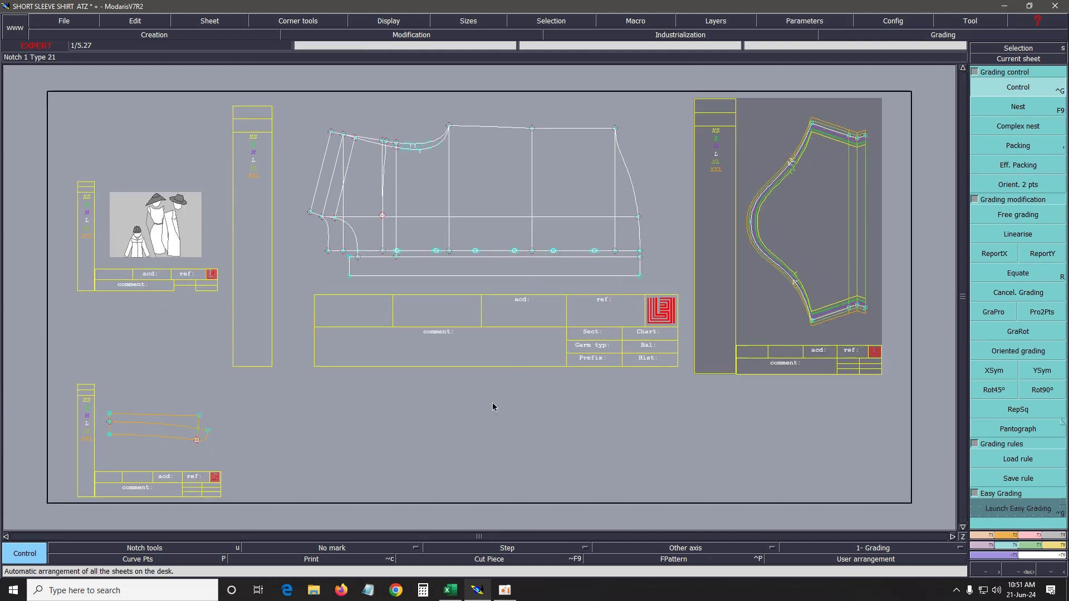
click(1017, 58)
click(390, 183)
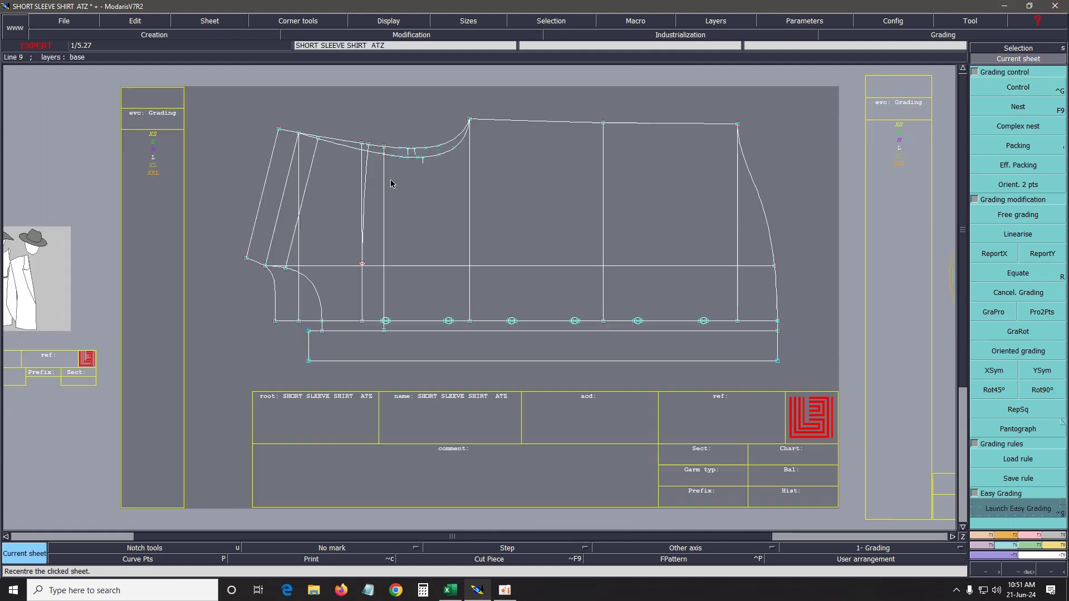
key(Return)
drag(104, 83, 666, 307)
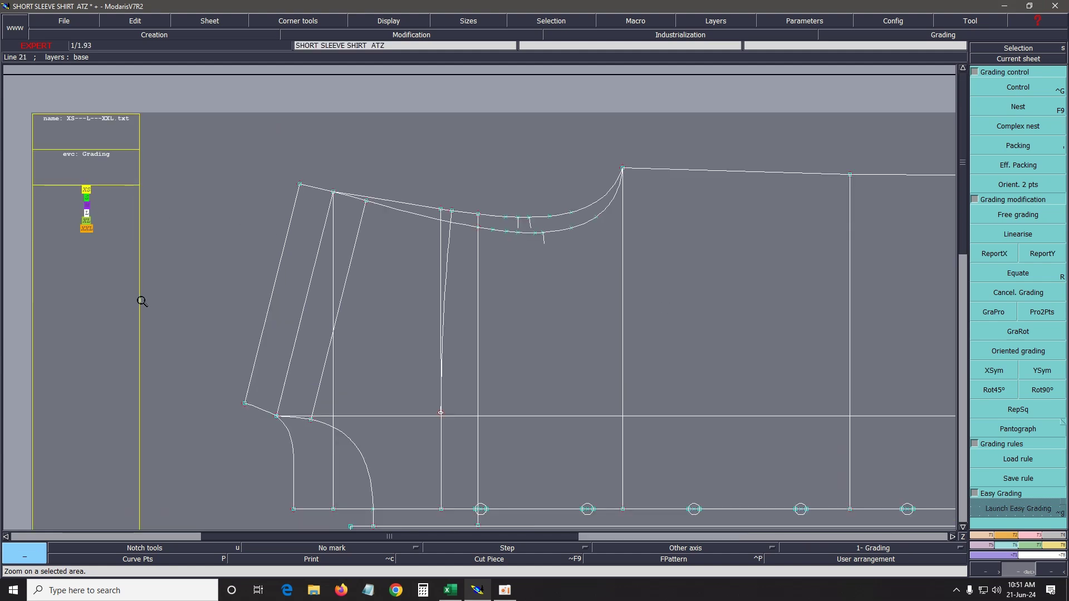
Open the measurement spreadsheet and measure the front armhole curve, the back armhole up to the yoke line, and the yoke's armhole edge.
key(F8)
click(1025, 91)
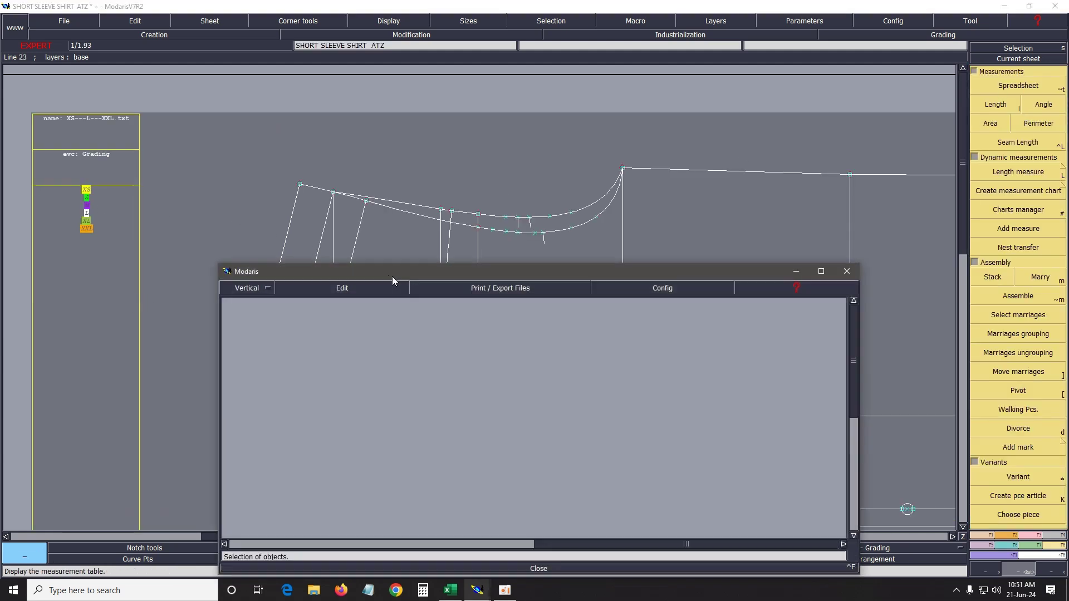
drag(405, 274, 363, 494)
click(995, 104)
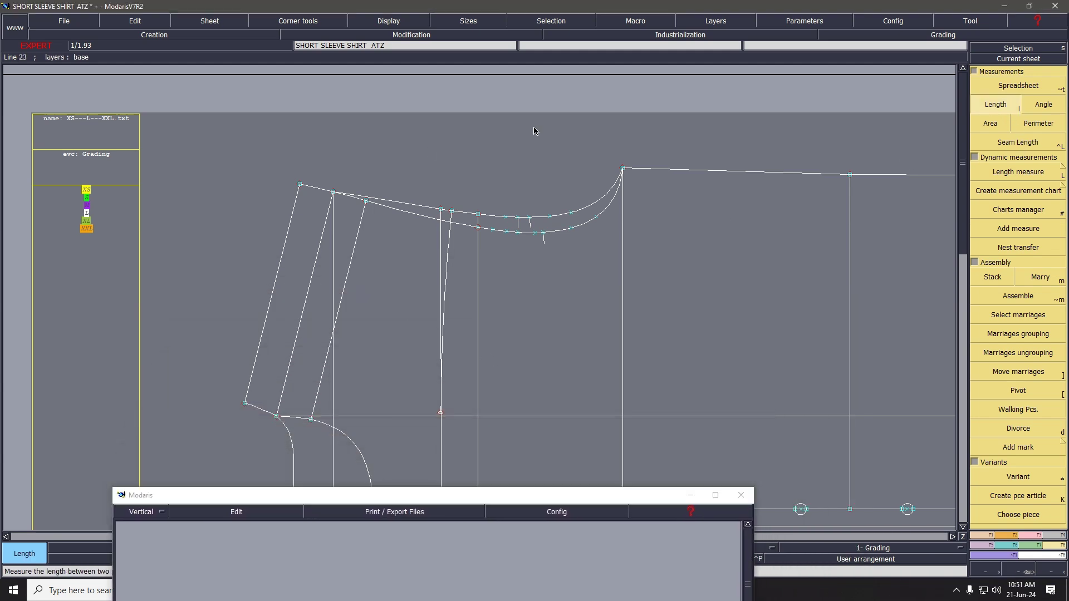
click(333, 193)
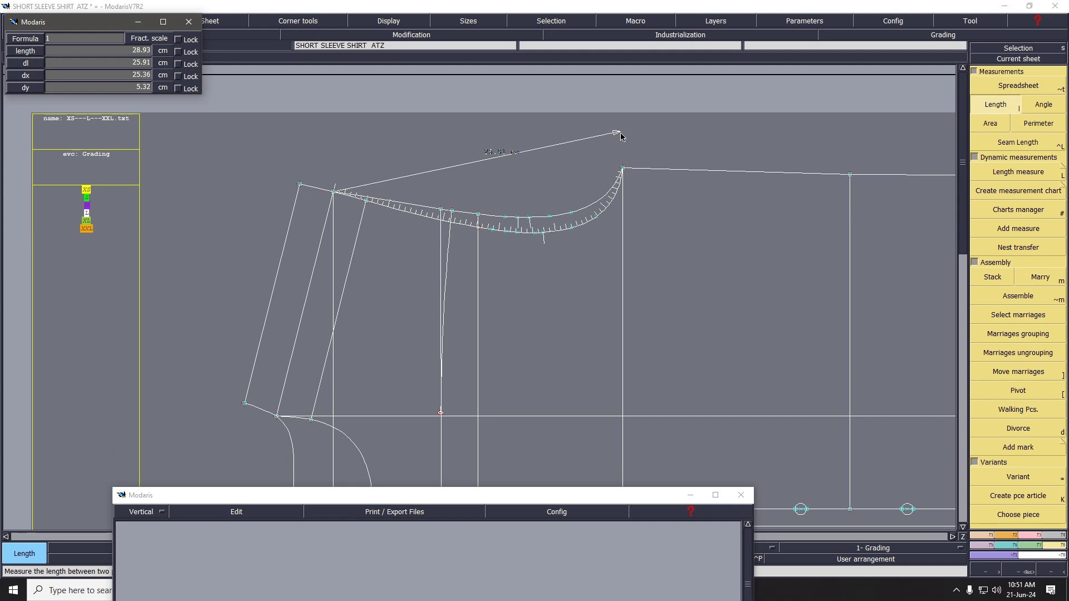
click(623, 168)
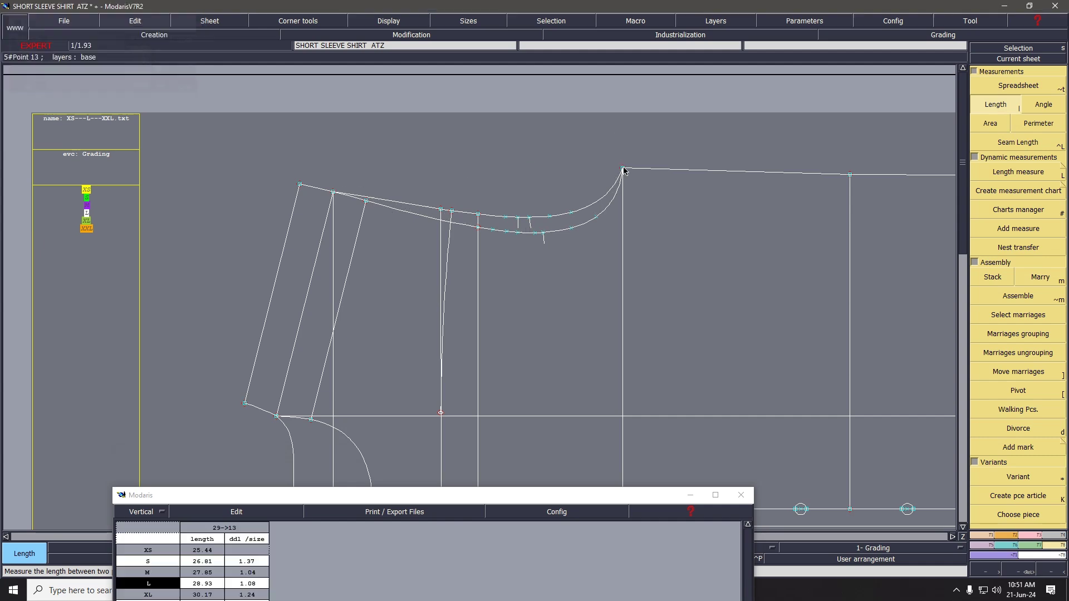
click(451, 211)
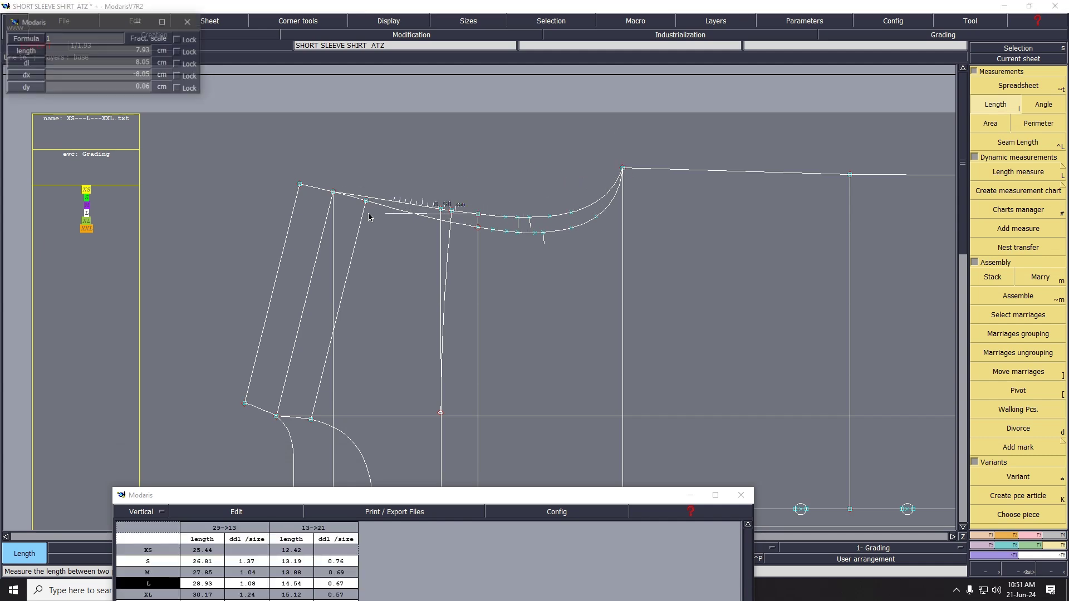
click(333, 192)
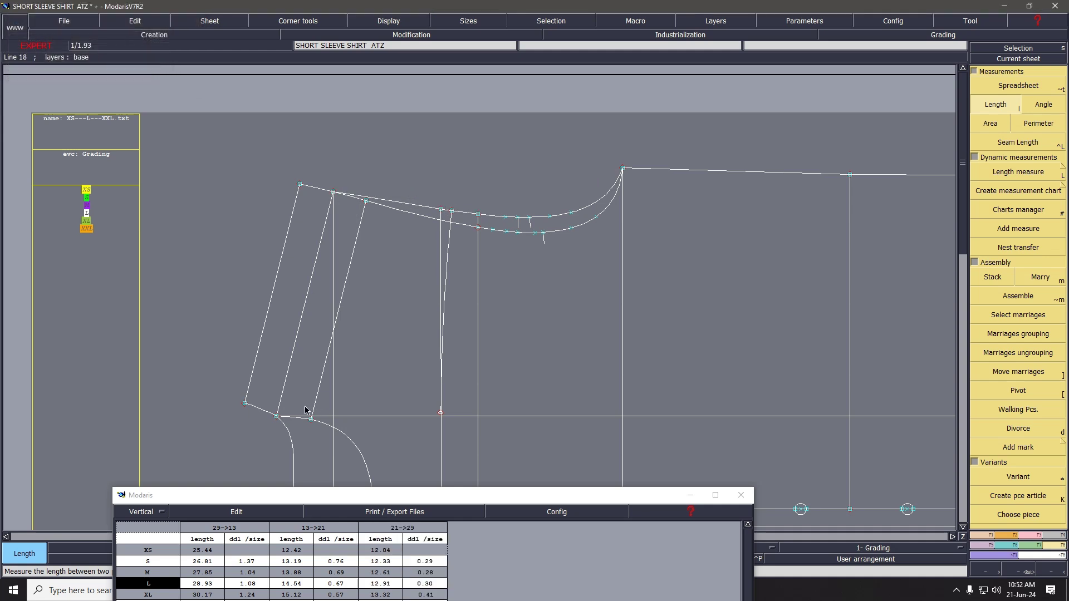
Add a cumulation of the three armhole lengths to the measurement spreadsheet for all sizes.
drag(325, 495, 366, 204)
click(310, 225)
click(239, 249)
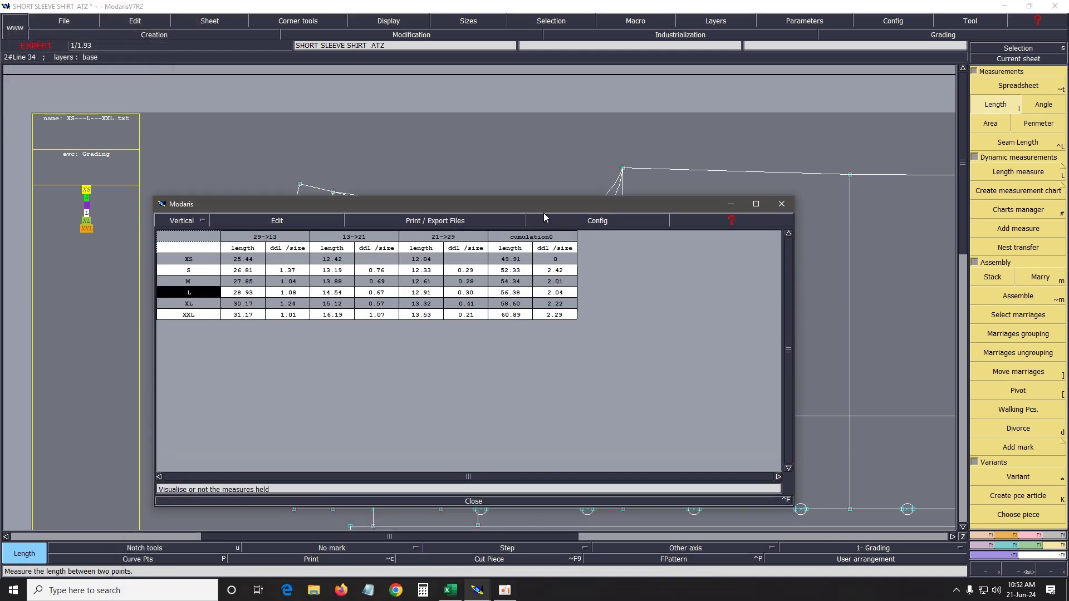
Move the measurement spreadsheet clear of the pattern, rearrange all sheets, and make the sleeve pattern the current sheet.
drag(547, 208, 536, 463)
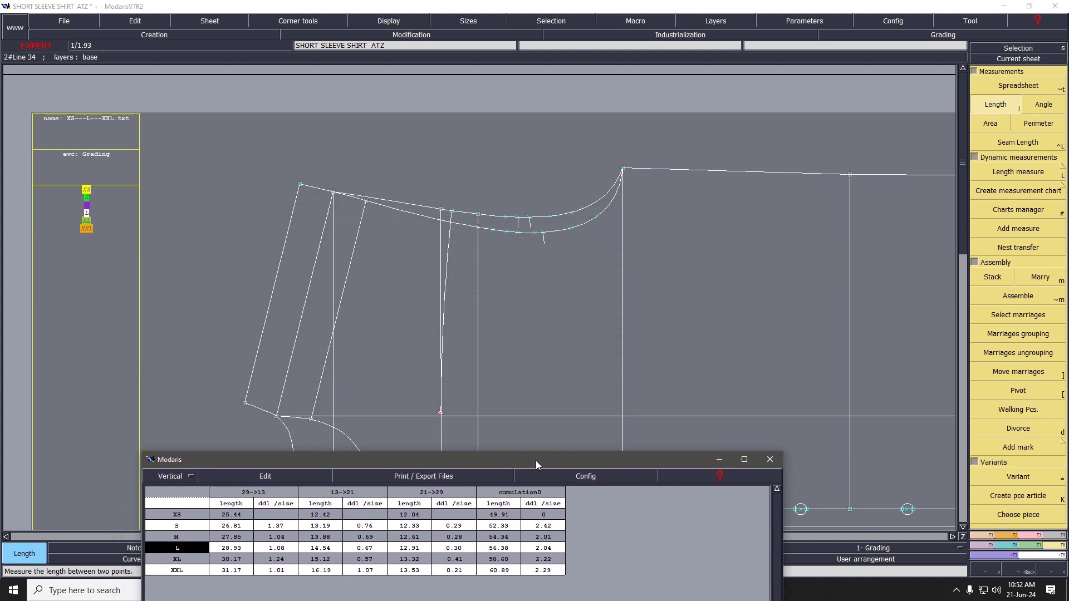
key(j)
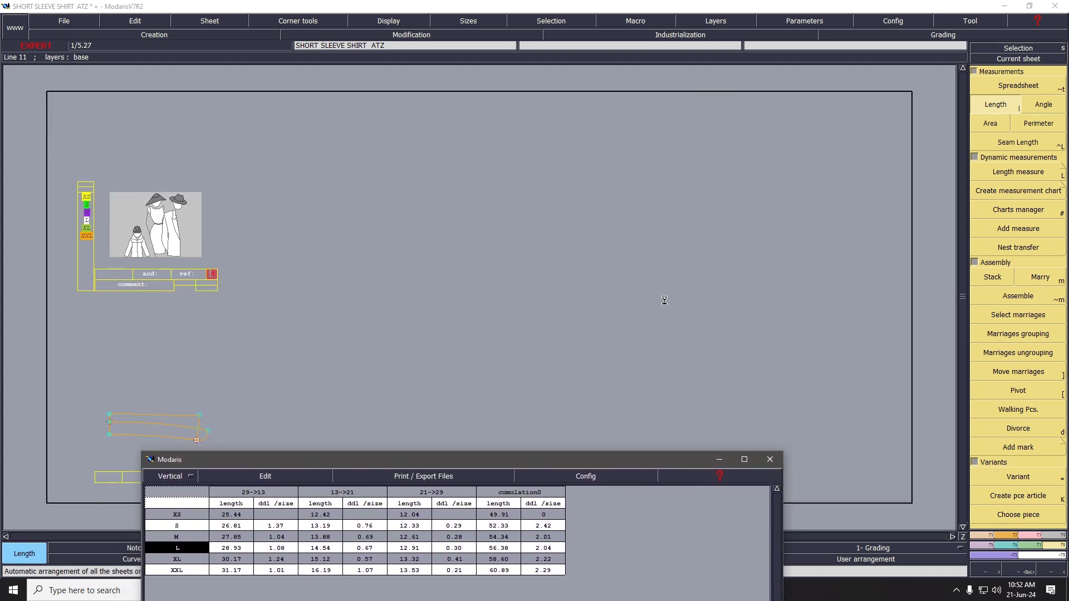
click(1042, 62)
click(804, 258)
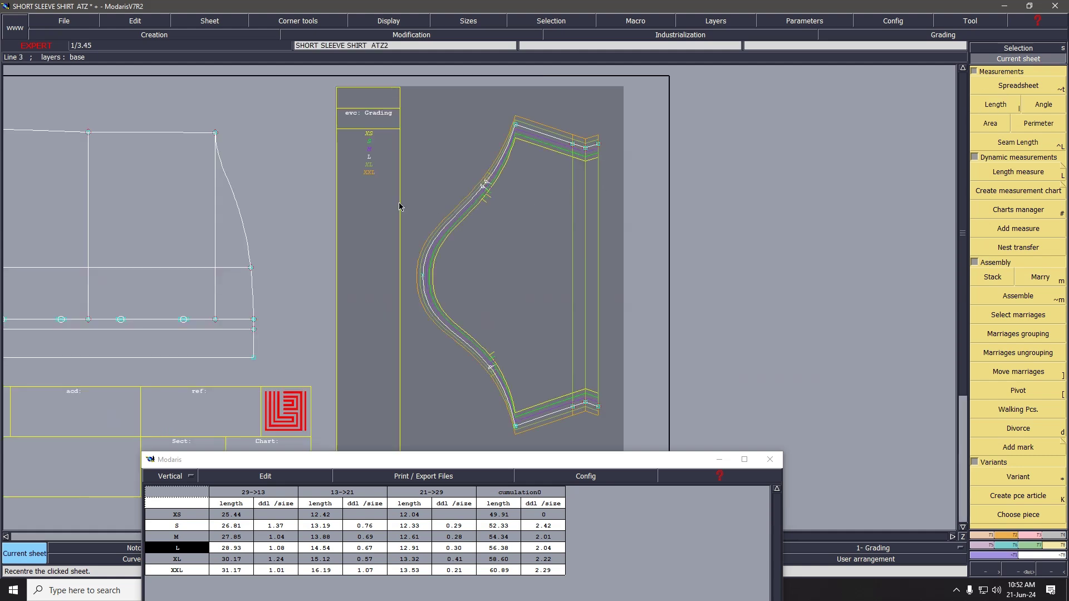
Measure the sleeve cap curve between the two underarm points for all sizes in the measurement spreadsheet.
click(993, 106)
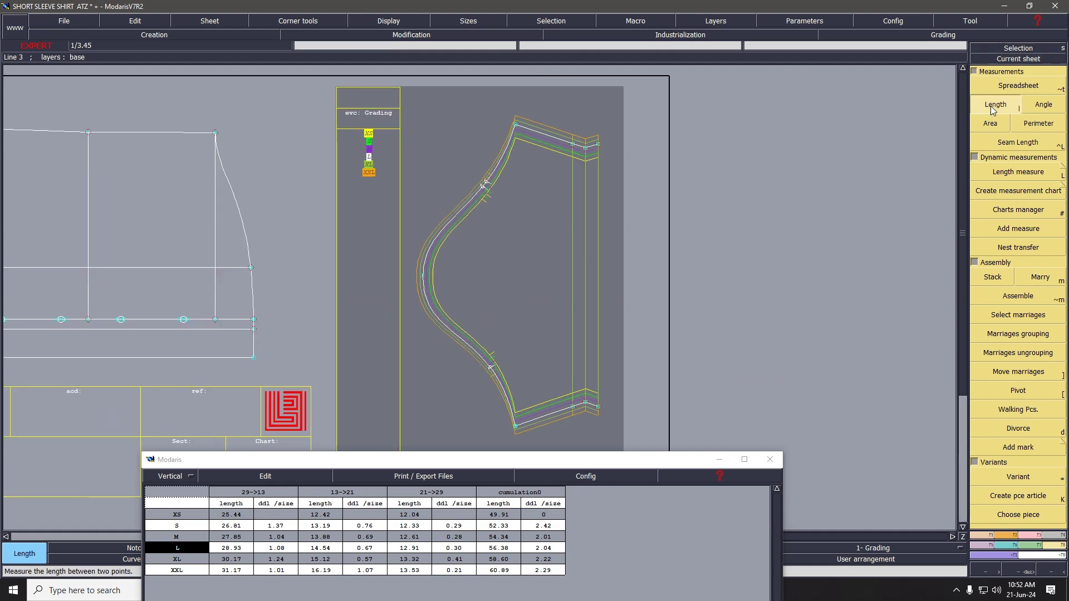
click(516, 427)
click(516, 127)
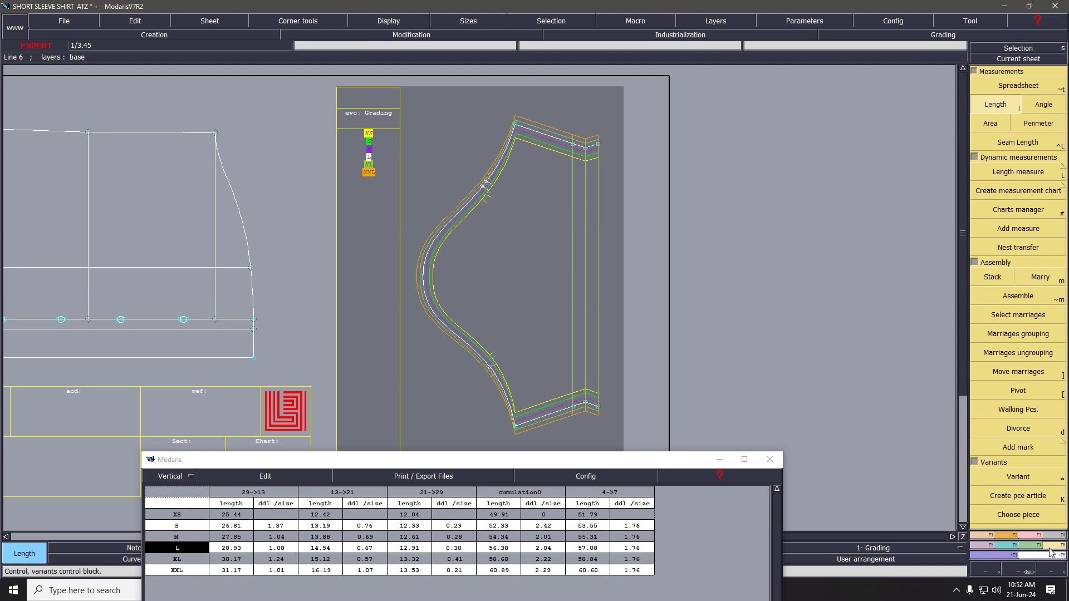
Set the sleeve cap top point's ddx to -1 for the XS to S step.
click(1015, 545)
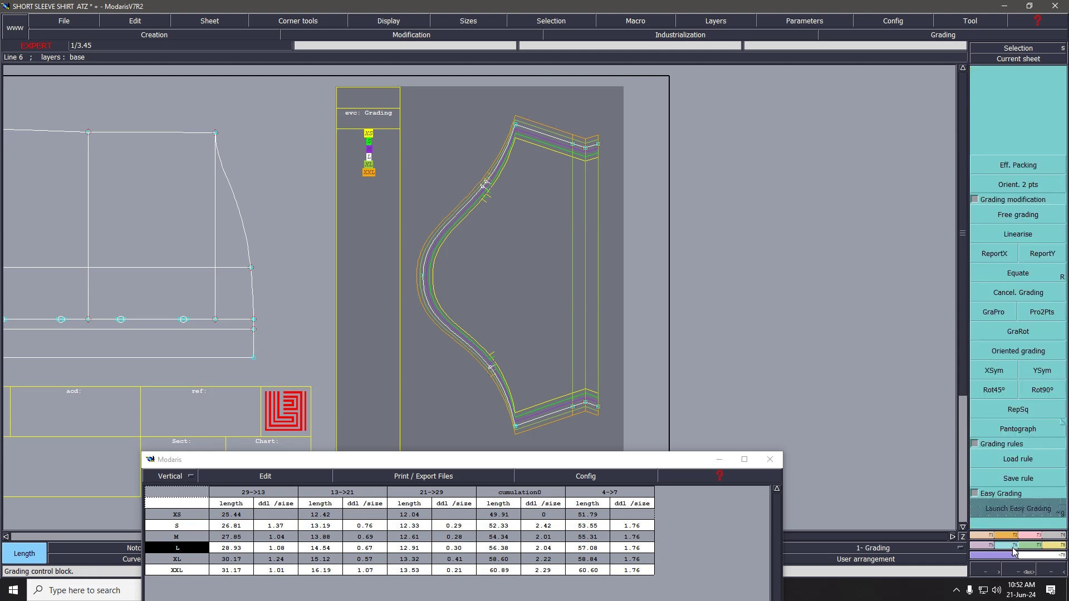
click(1017, 90)
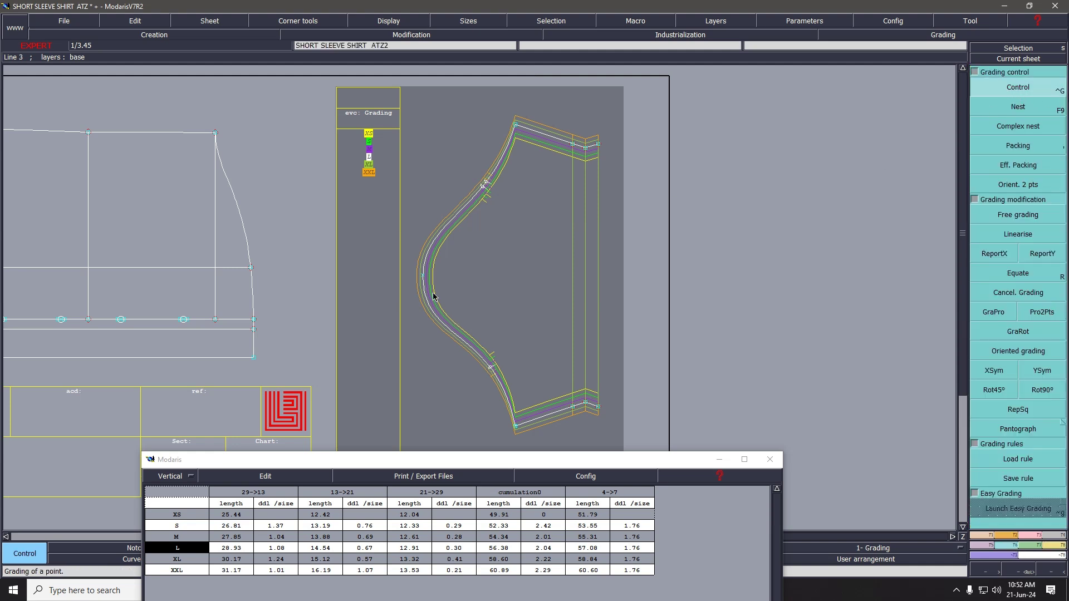
click(423, 276)
click(918, 64)
text(-1)
key(Return)
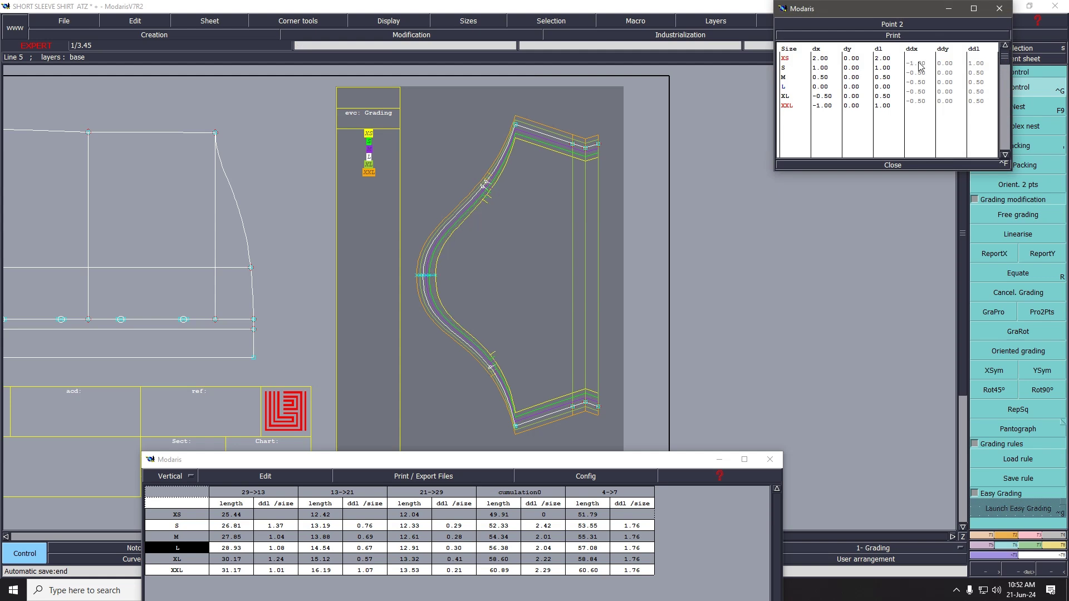
click(908, 166)
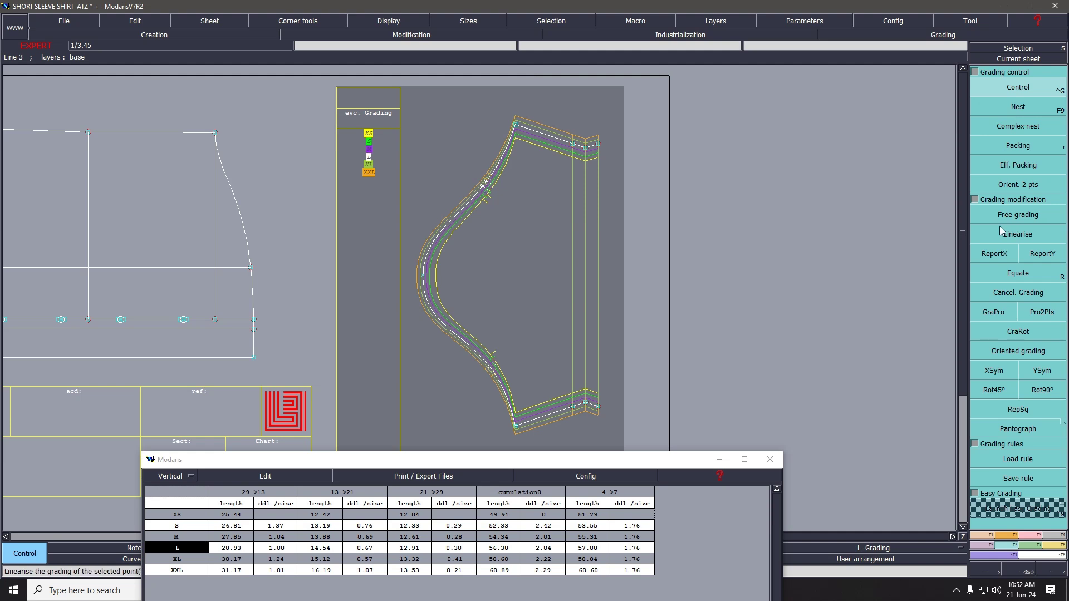
Remeasure the sleeve cap curve between the underarm points to compare it with the cumulated armhole lengths.
click(1006, 545)
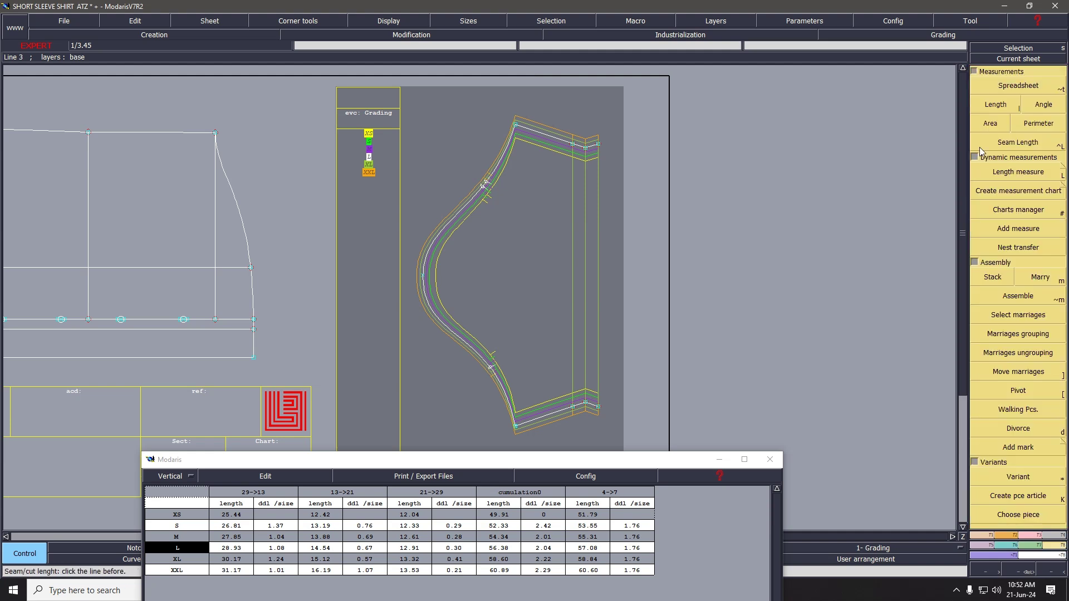
click(990, 104)
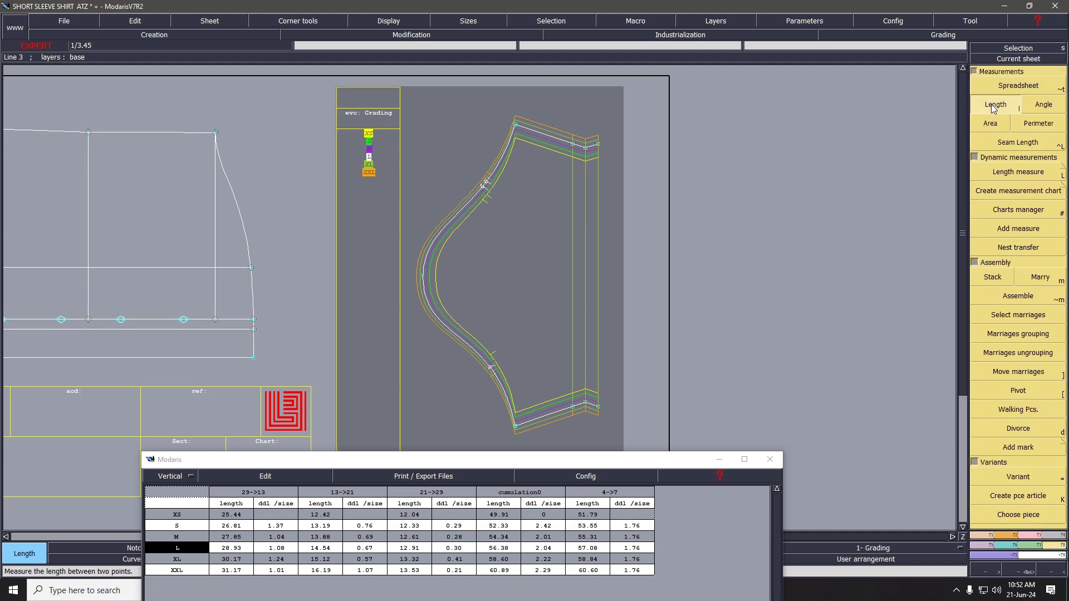
click(516, 426)
click(516, 126)
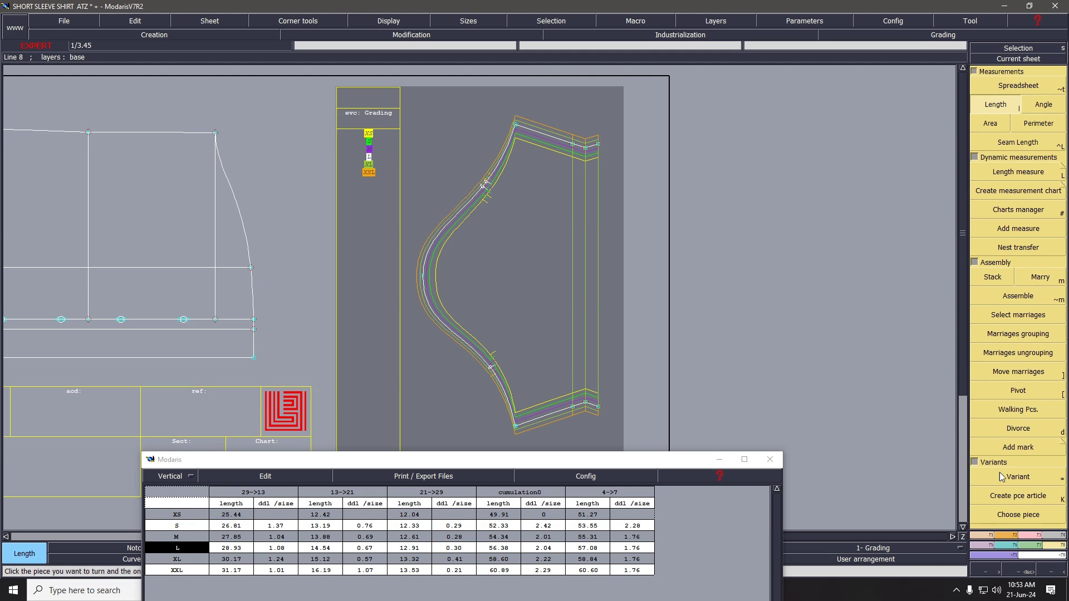
Set the sleeve cap top point's ddx to -1.25 for the XS to S step.
click(1005, 546)
click(996, 95)
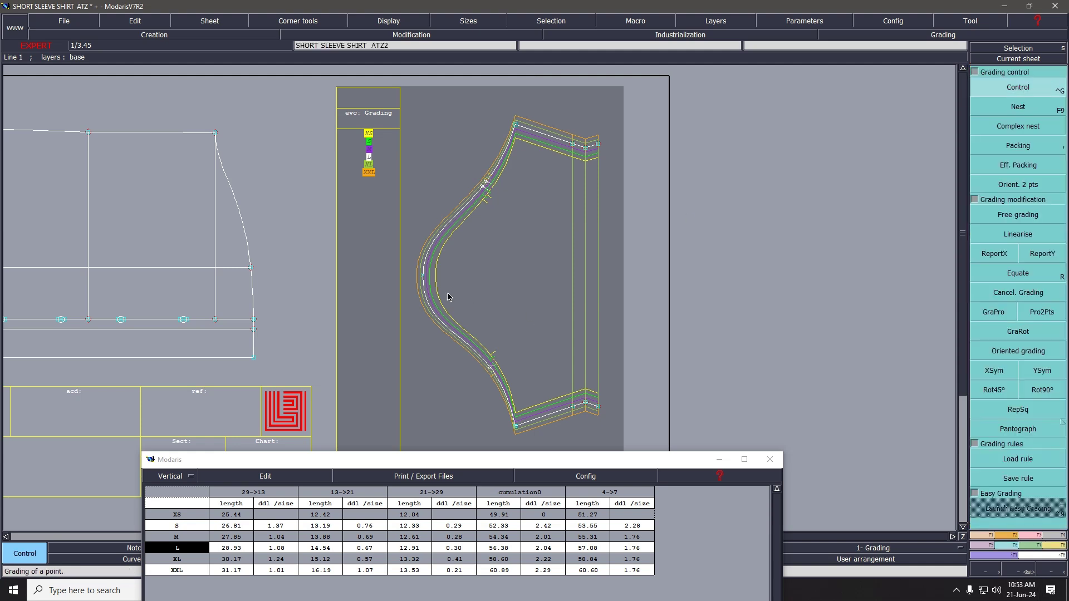
click(424, 276)
click(915, 63)
text(-1.00)
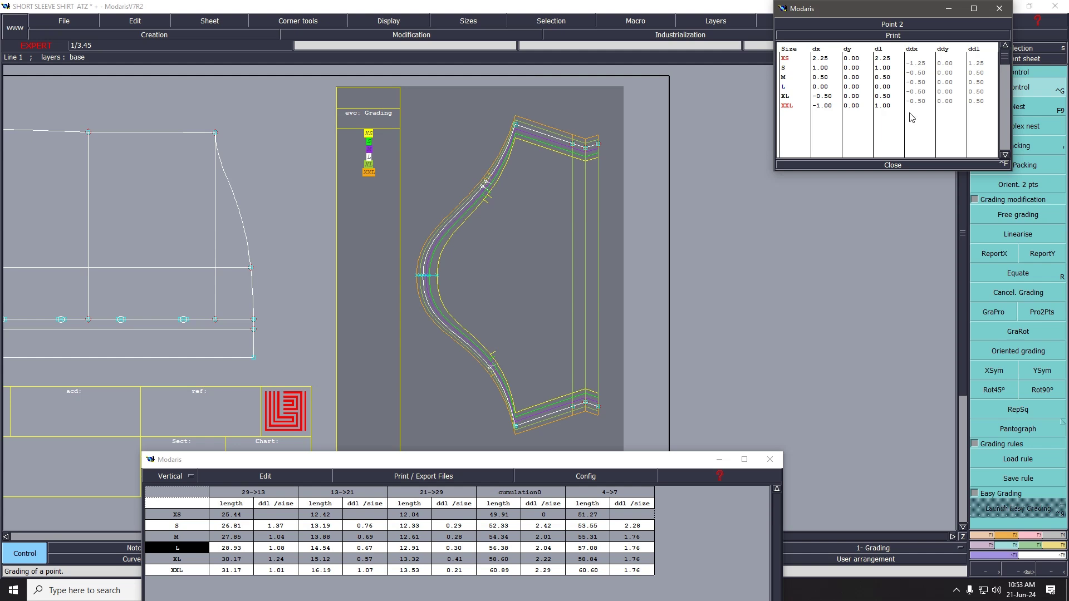
click(892, 165)
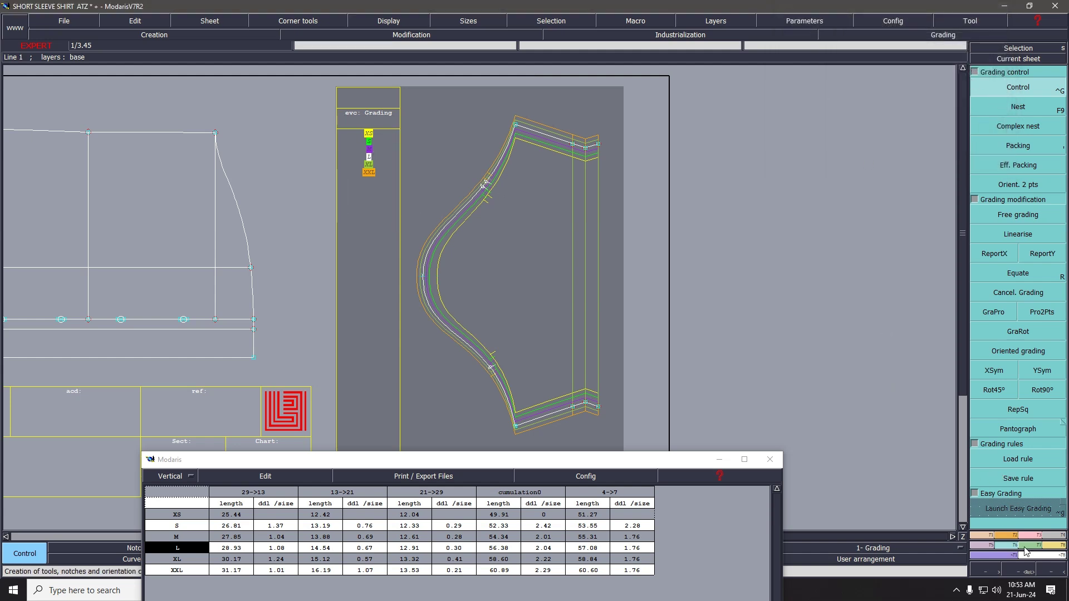
Update the sleeve cap length in the spreadsheet by measuring the curve from underarm point to underarm point.
click(1058, 548)
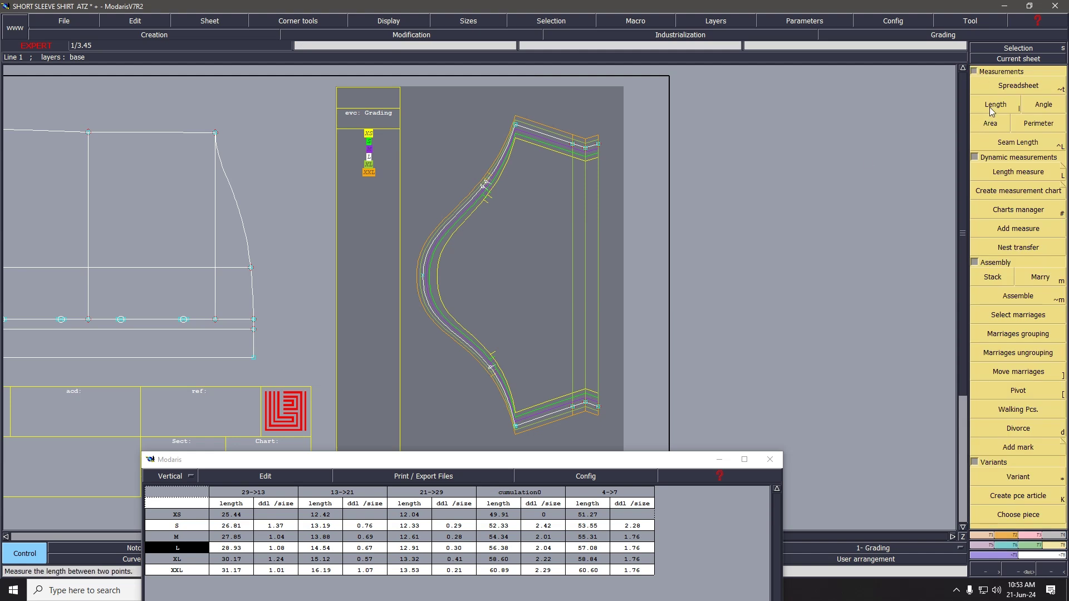
click(991, 106)
click(516, 426)
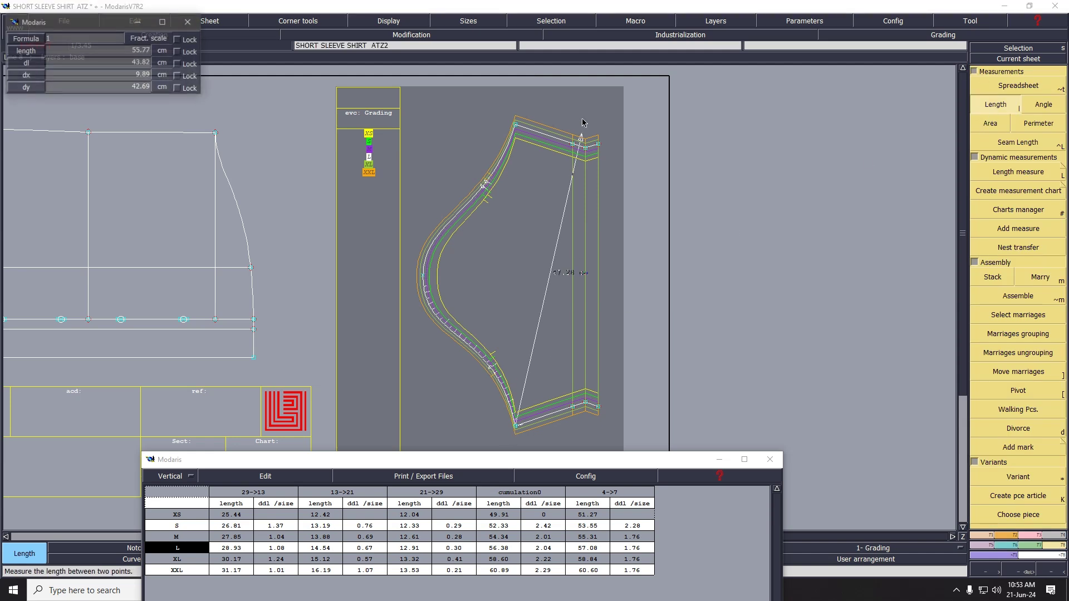
click(514, 126)
click(513, 132)
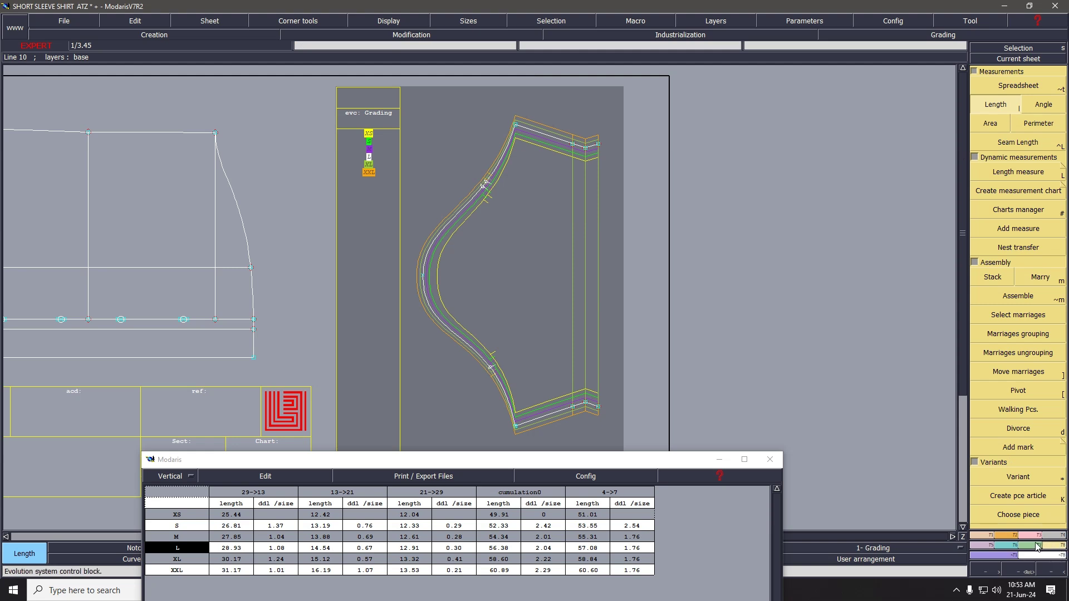
Set the sleeve cap top point's ddx to -0.3 for the M to L step.
click(1015, 545)
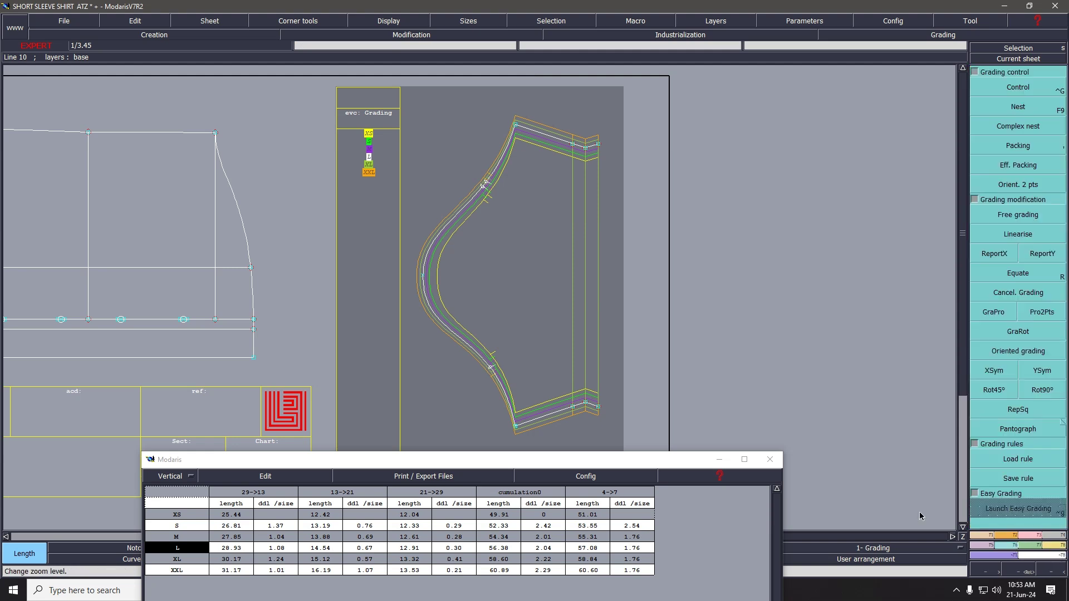
click(1028, 89)
click(423, 275)
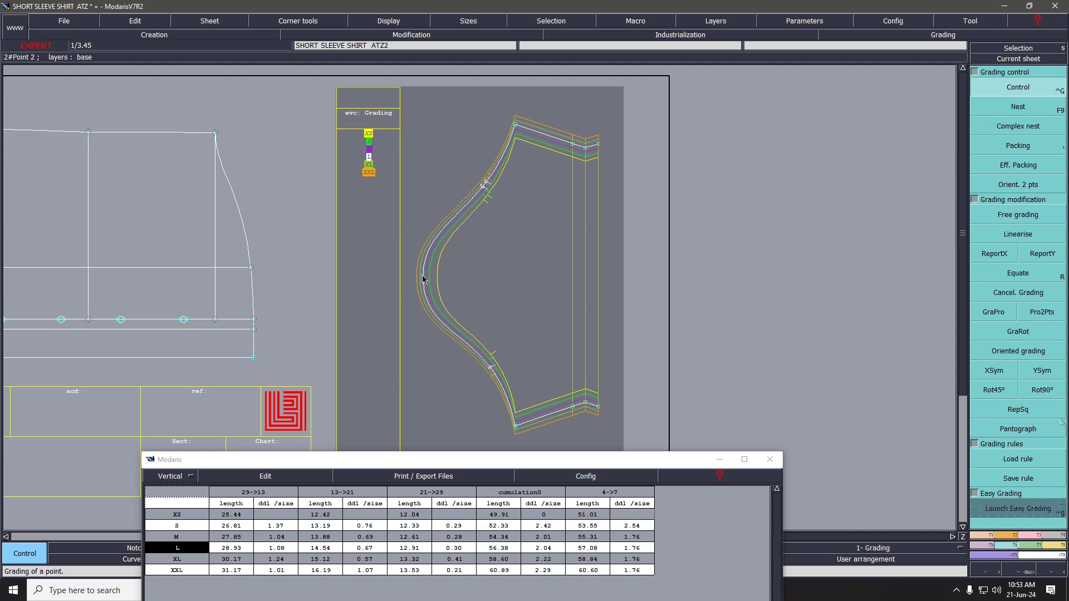
click(918, 63)
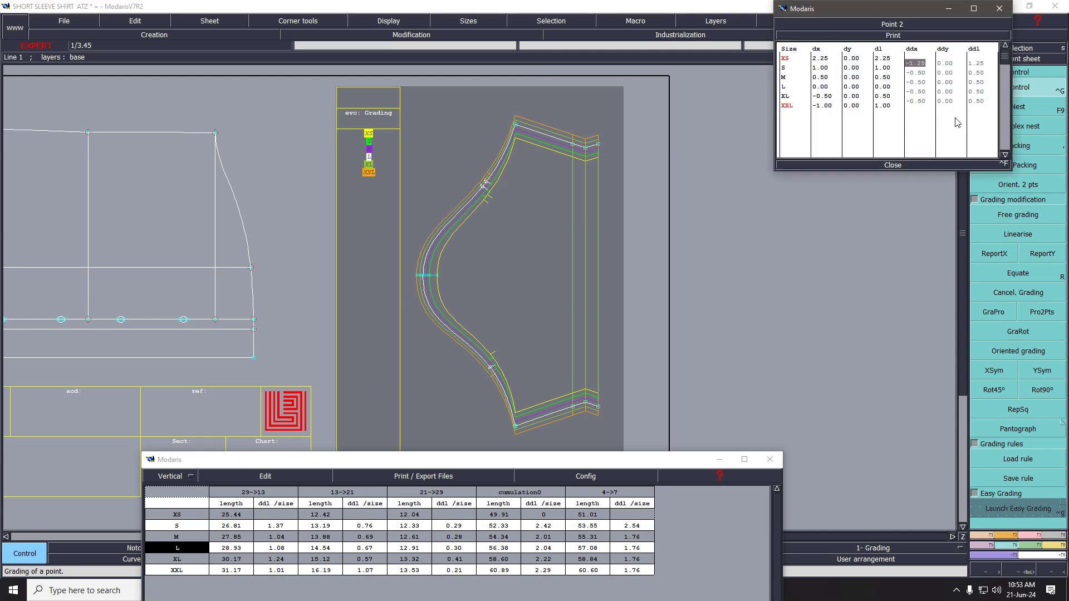
key(Return)
key(Return)
text(-0)
text(.3)
key(Return)
click(893, 165)
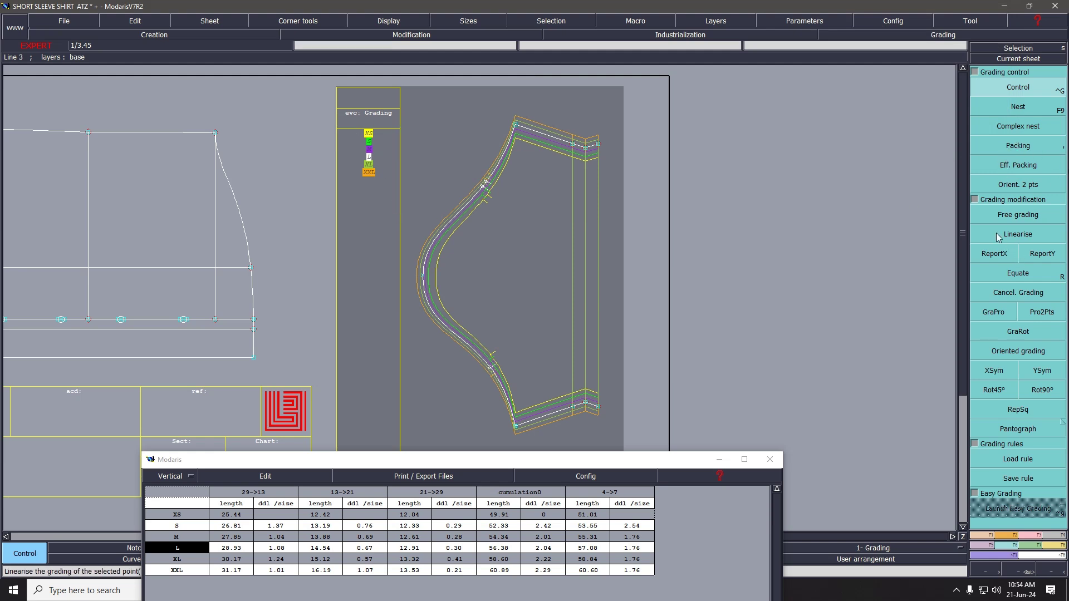
Measure the full sleeve cap curve again to check the smaller sizes against the armhole cumulation.
click(1054, 545)
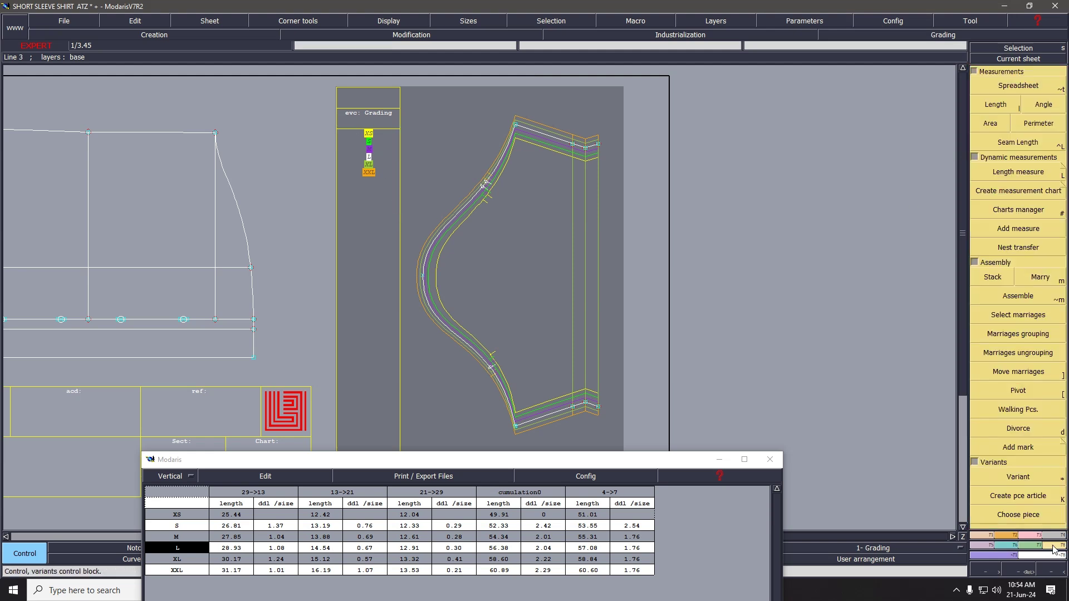
click(996, 104)
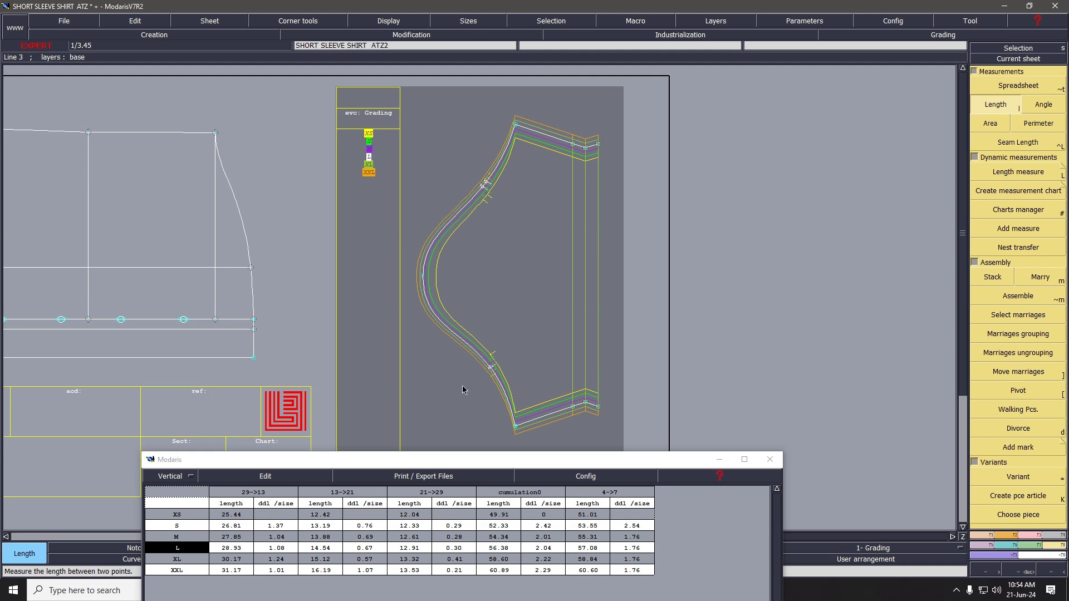
click(517, 429)
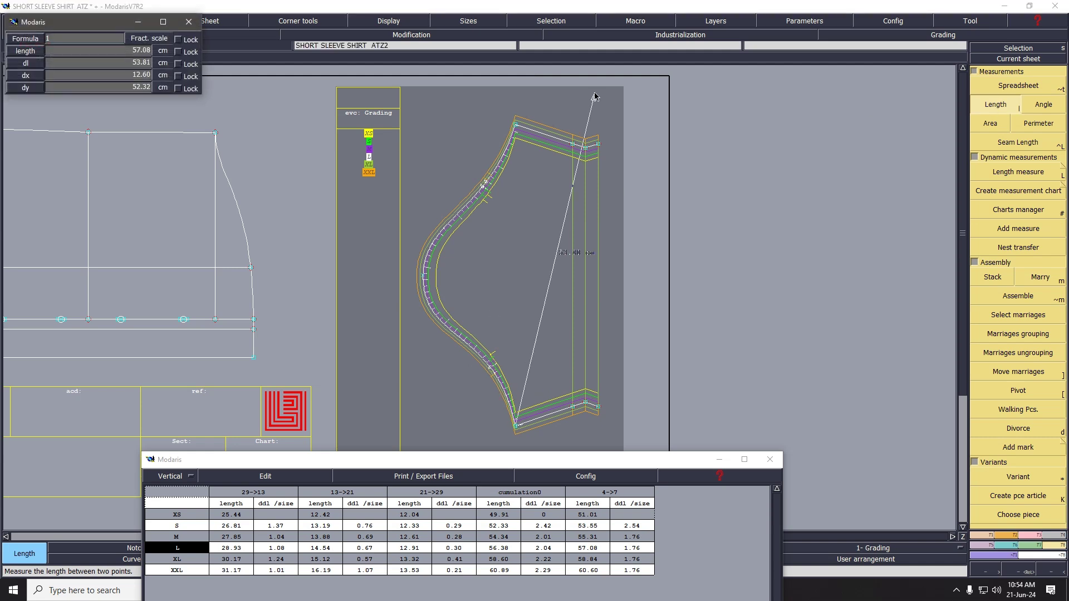
click(517, 127)
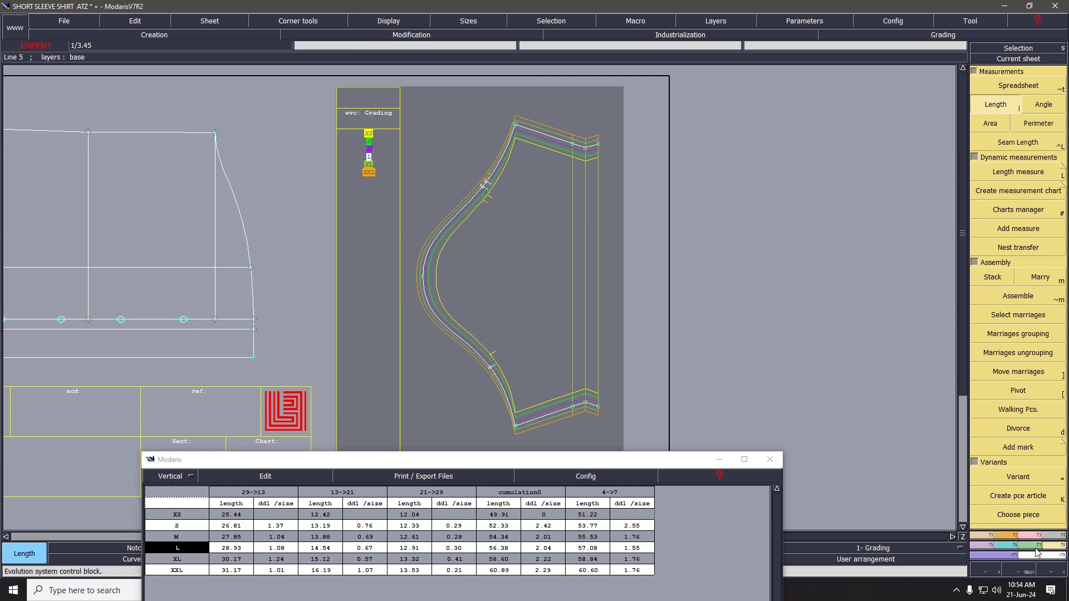
Set the sleeve cap top point's ddx to -1 for the XL to XXL step.
click(1016, 547)
click(1019, 87)
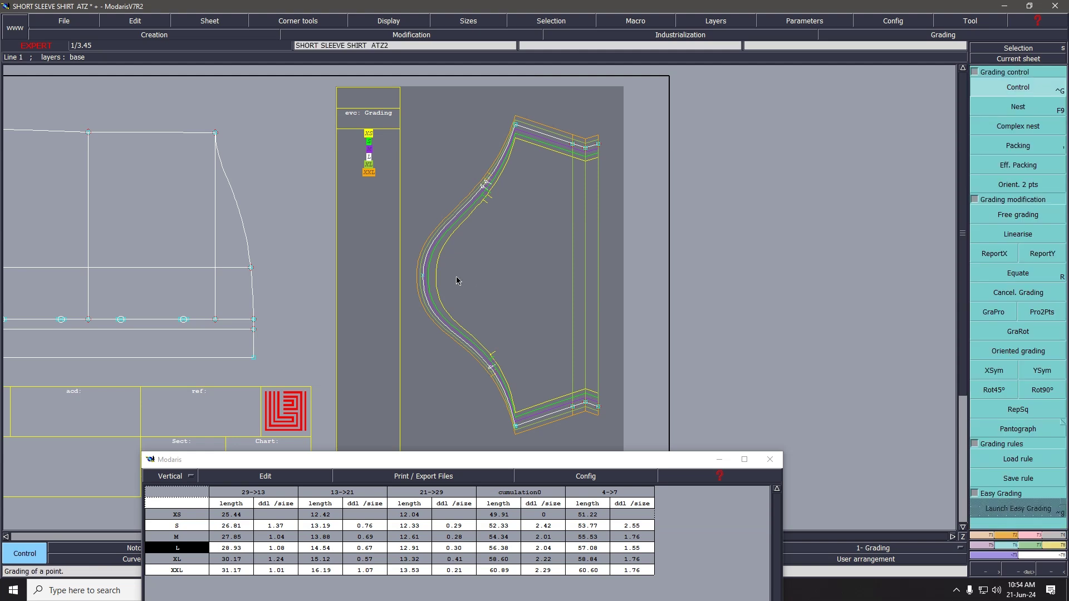
click(424, 276)
click(924, 103)
text(-1)
key(Return)
click(893, 165)
Remeasure the sleeve cap curve between the underarm points to check the XXL length against the armhole cumulation.
click(1053, 546)
click(996, 108)
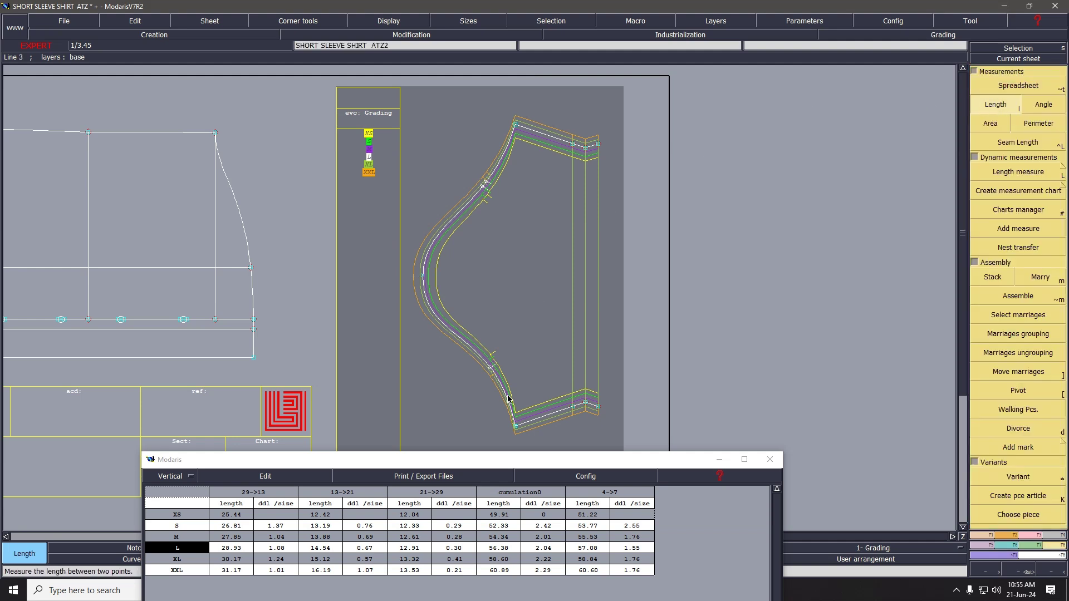
click(515, 426)
click(516, 125)
click(1024, 144)
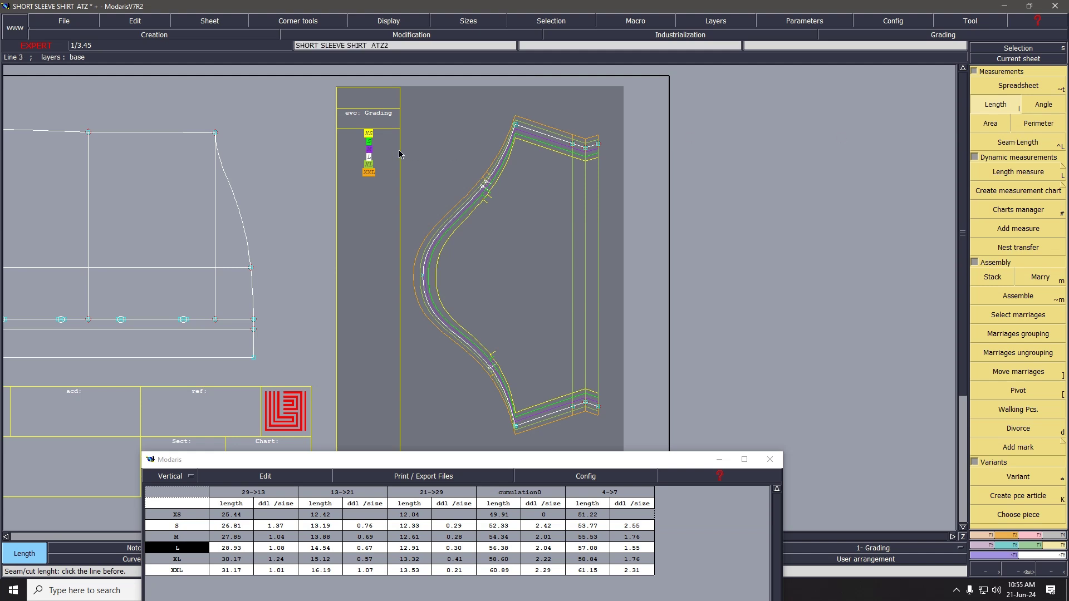
Set the sleeve cap top point's ddx to -1 for both the S to M step and the L to XL step.
click(1014, 545)
click(1019, 87)
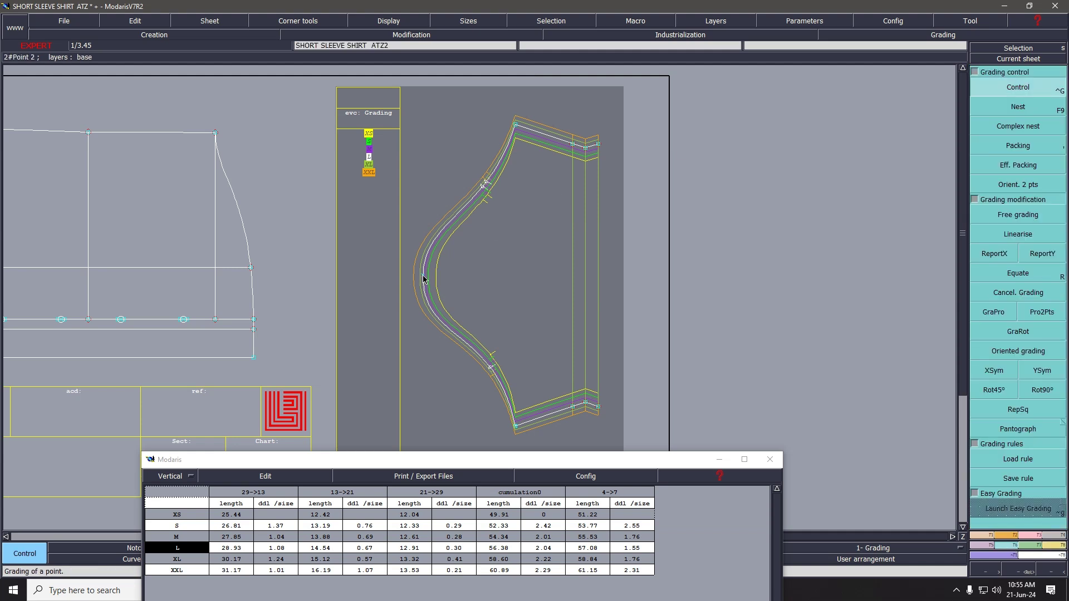
click(424, 276)
click(922, 74)
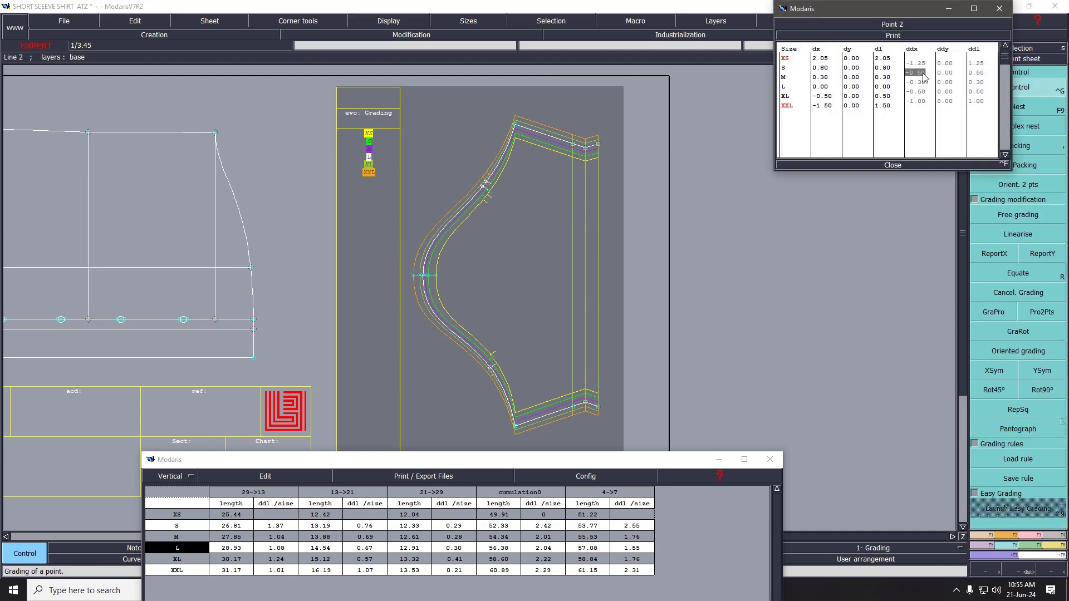
text(-1)
key(Return)
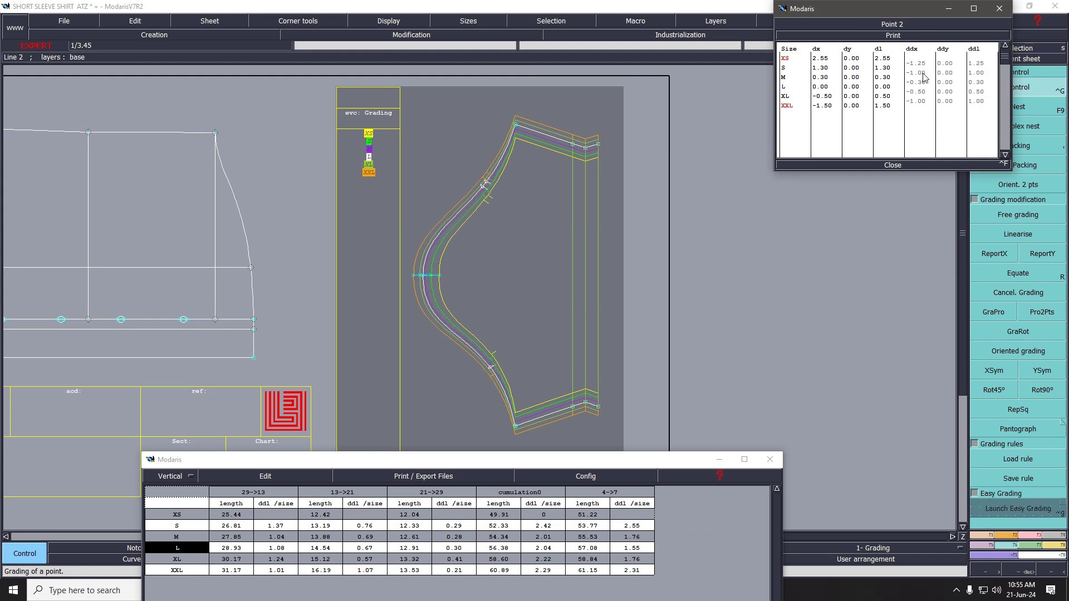
click(923, 74)
click(924, 92)
text(-1)
key(Return)
click(924, 92)
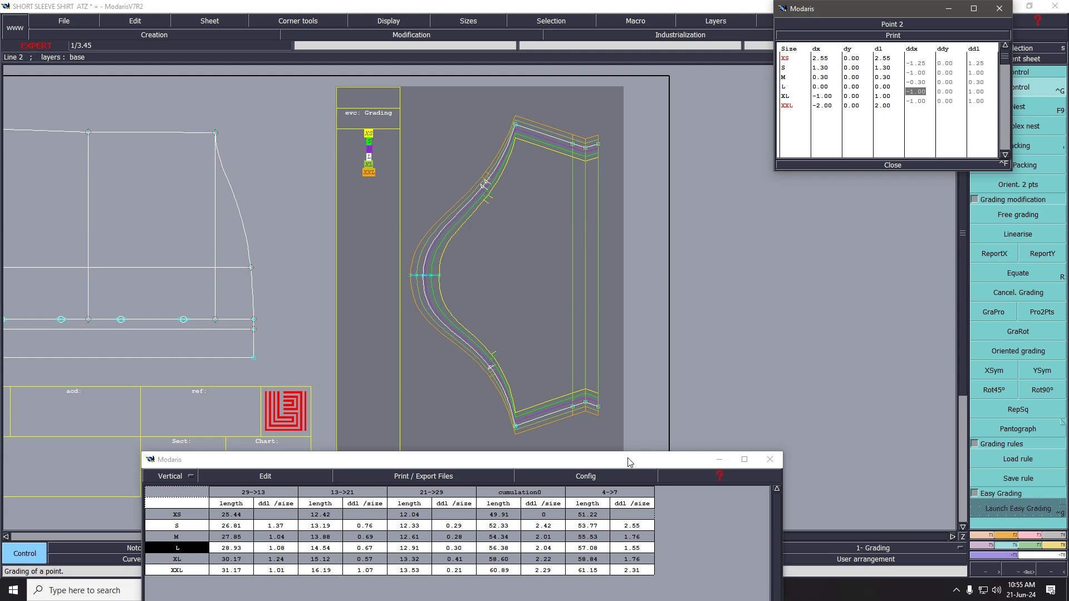
click(890, 167)
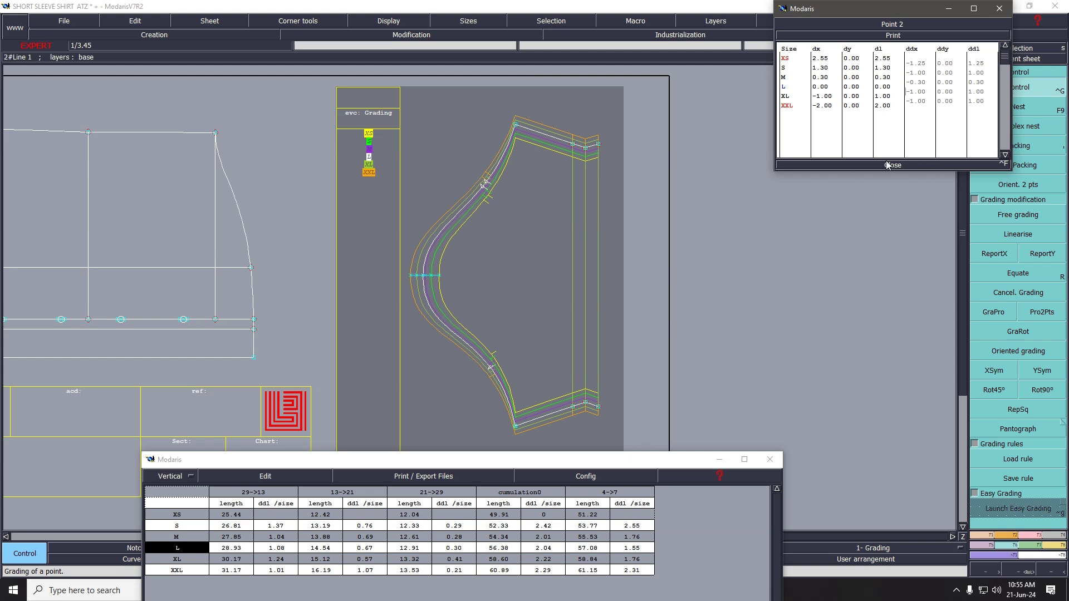
click(423, 276)
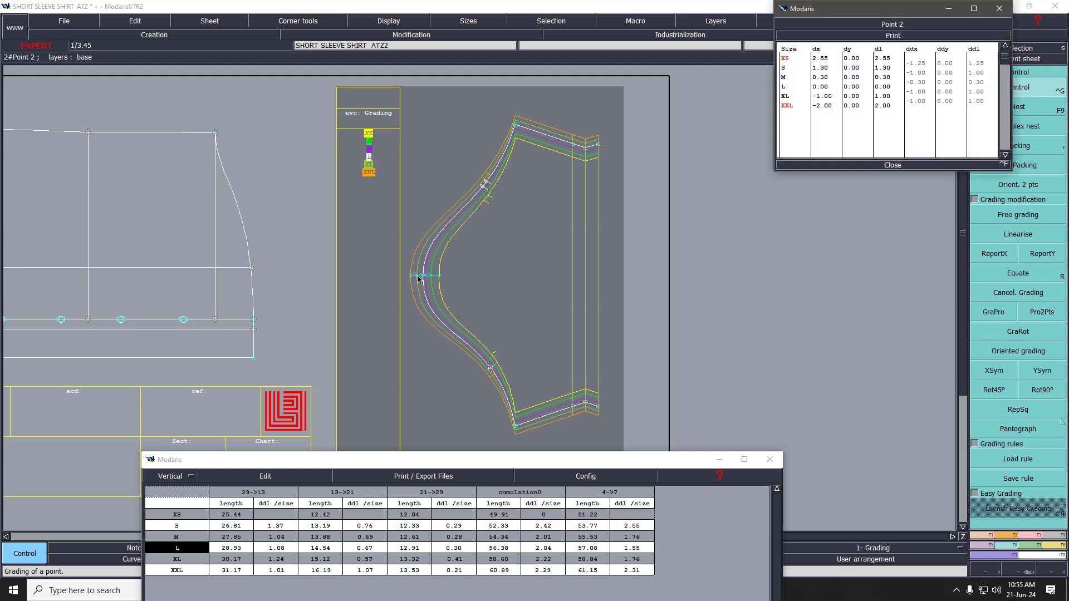
click(900, 164)
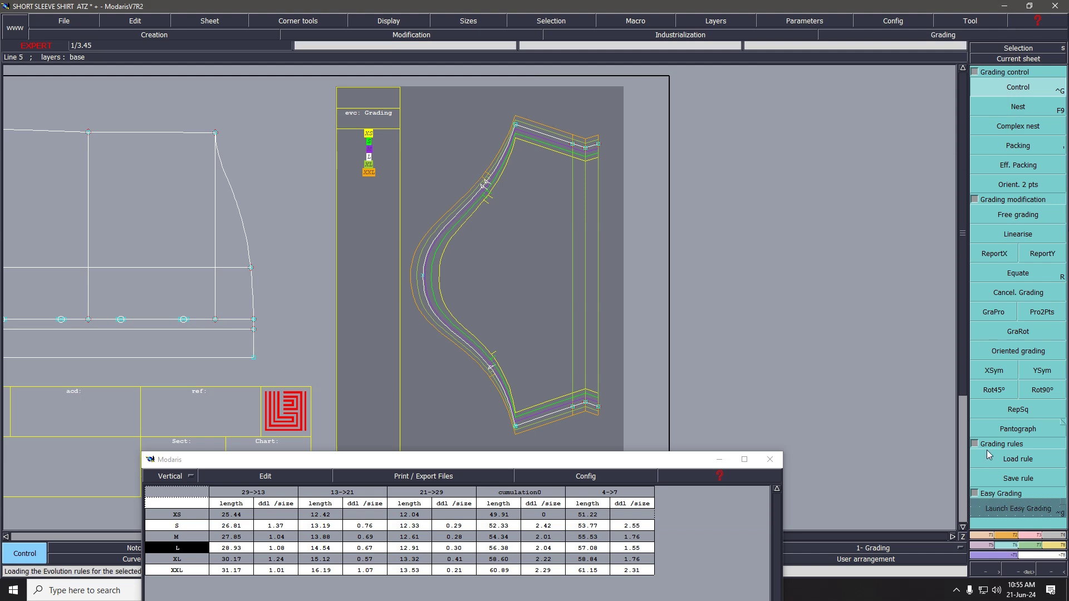
Measure the sleeve cap curve again between the underarm points to compare every size with the armhole cumulation.
click(1057, 549)
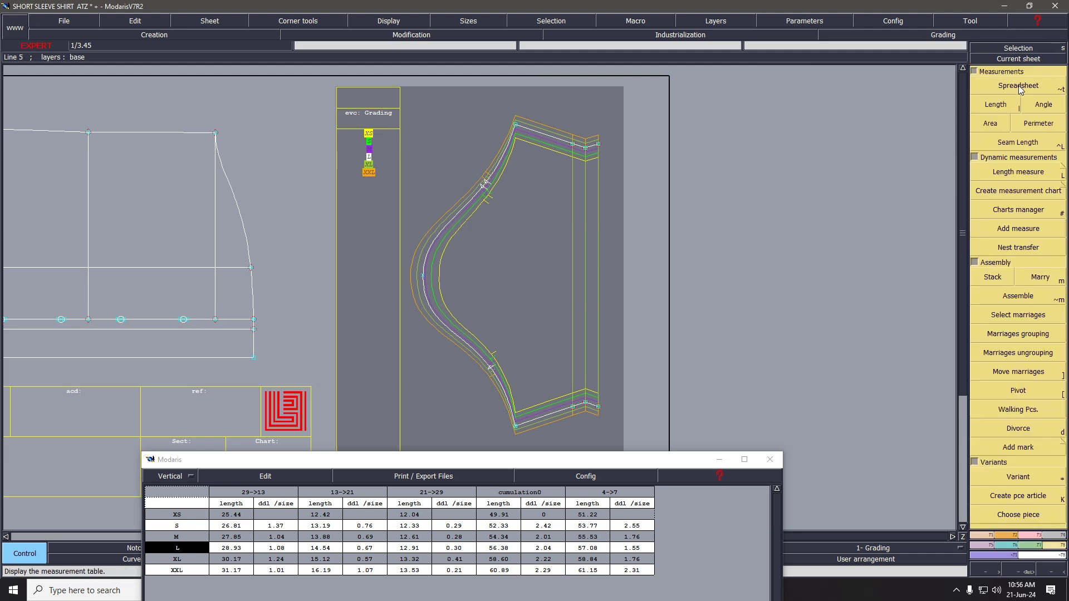
click(1004, 109)
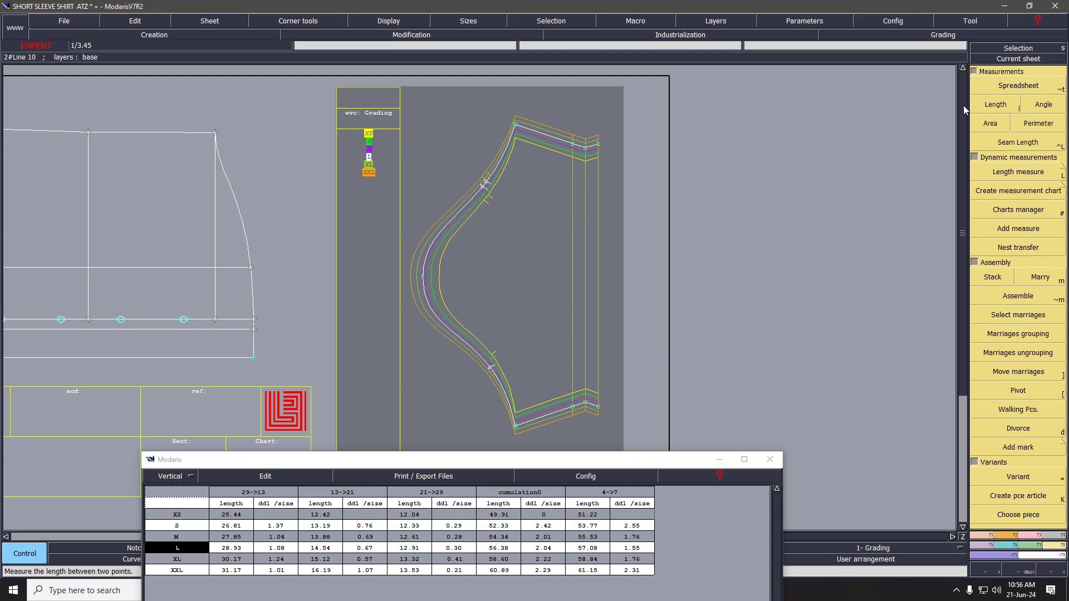
click(518, 426)
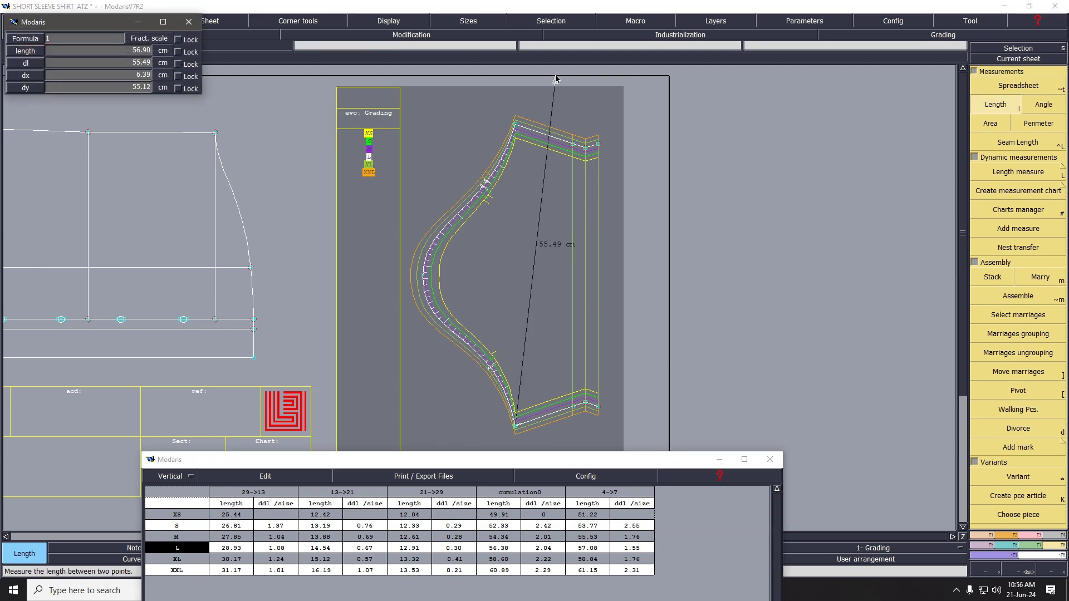
click(516, 127)
click(516, 126)
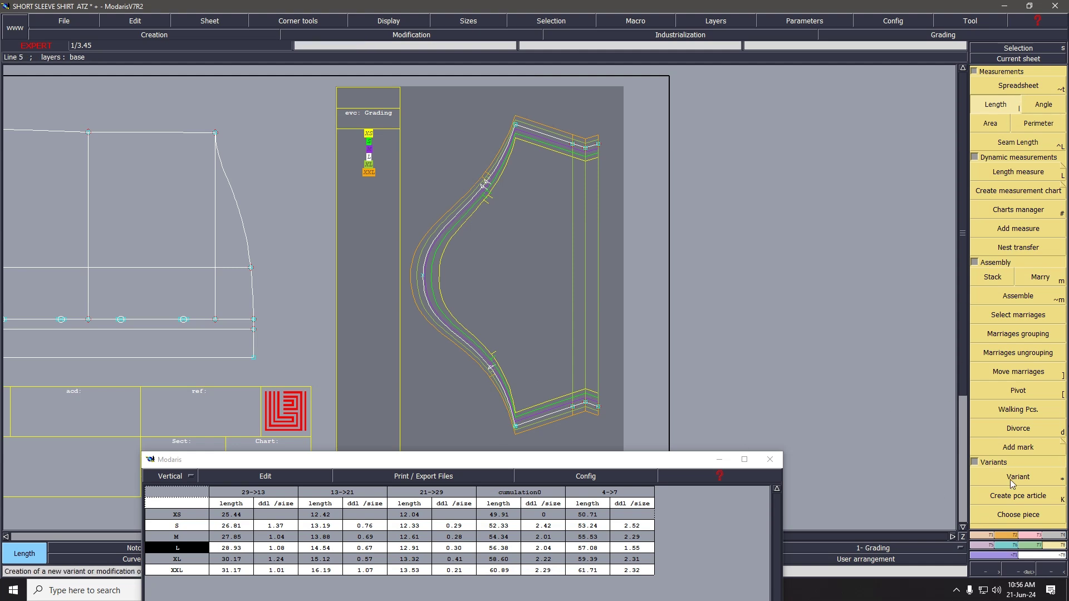
Set the XL ddx grading increment of the sleeve cap's centre point to -1.30.
click(1009, 547)
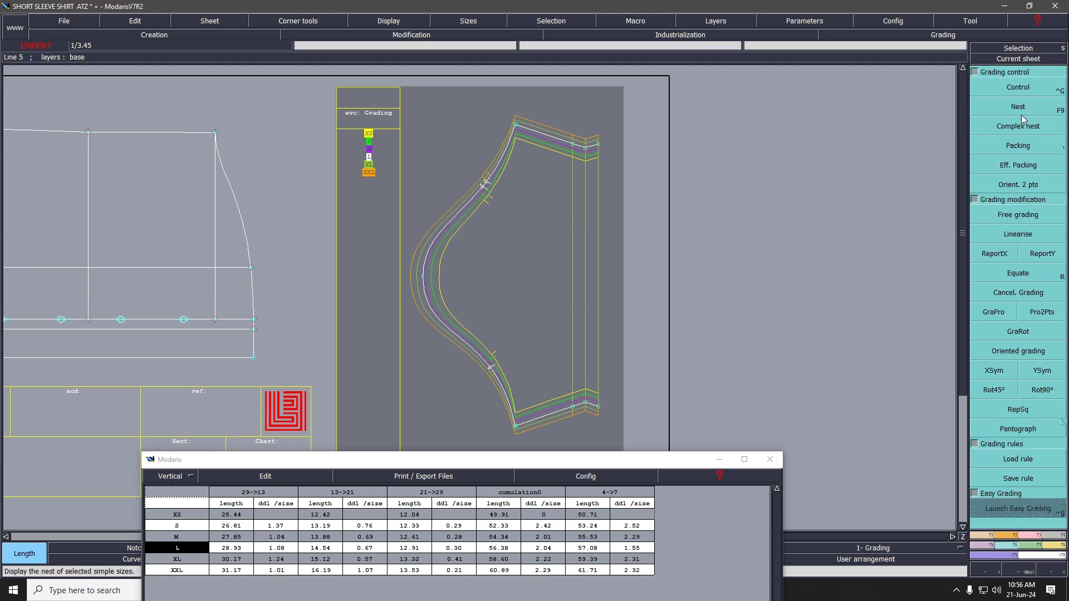
click(1011, 90)
click(423, 276)
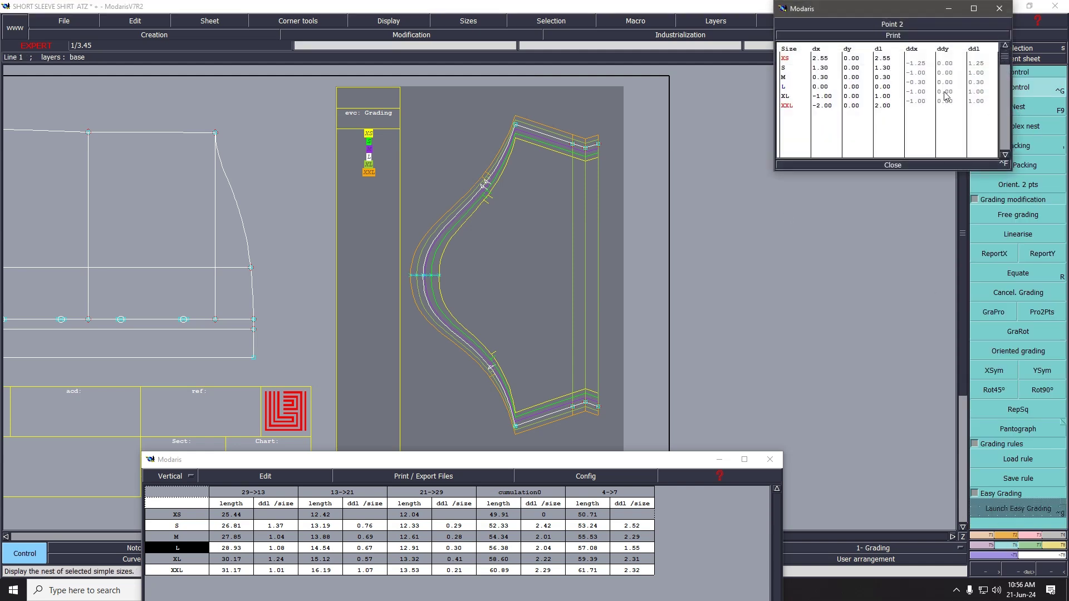
click(920, 93)
key(Return)
click(897, 165)
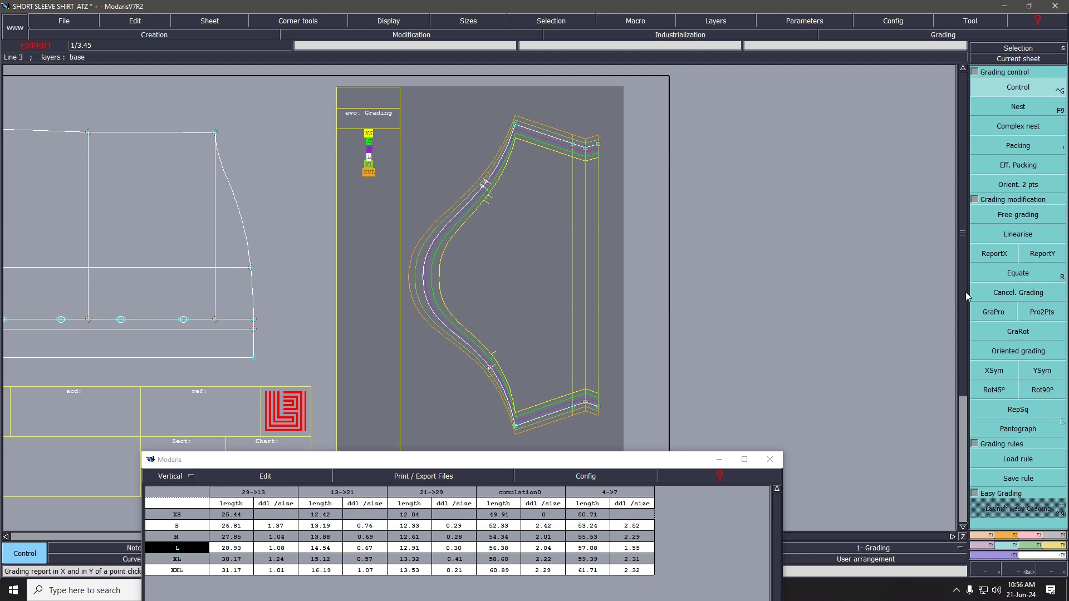
Measure the sleeve cap curve between its two underarm corner points for all sizes.
click(1052, 545)
click(995, 104)
click(516, 426)
click(571, 134)
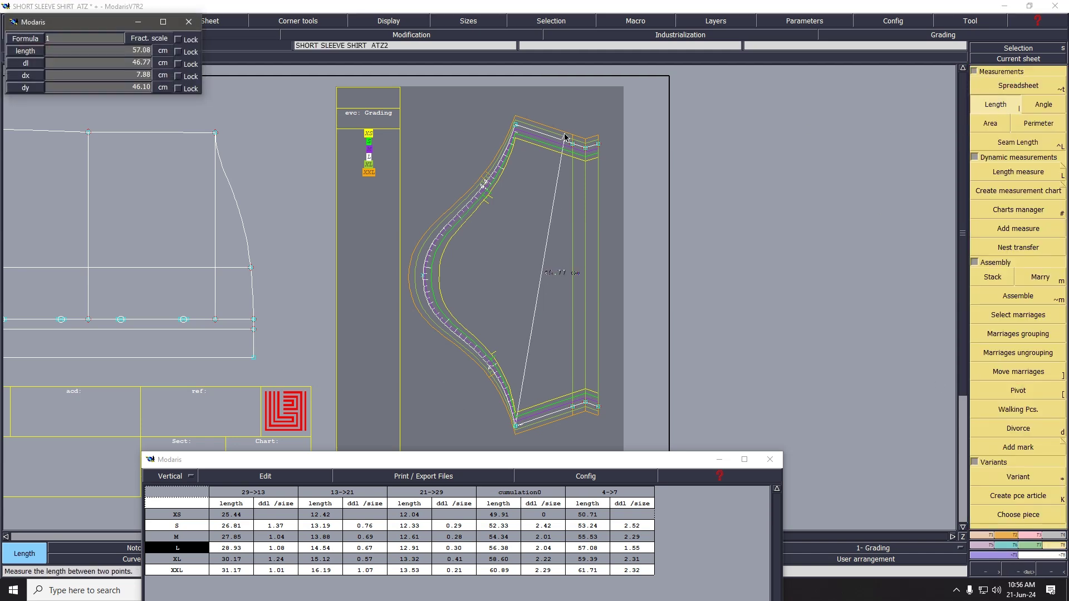
click(515, 126)
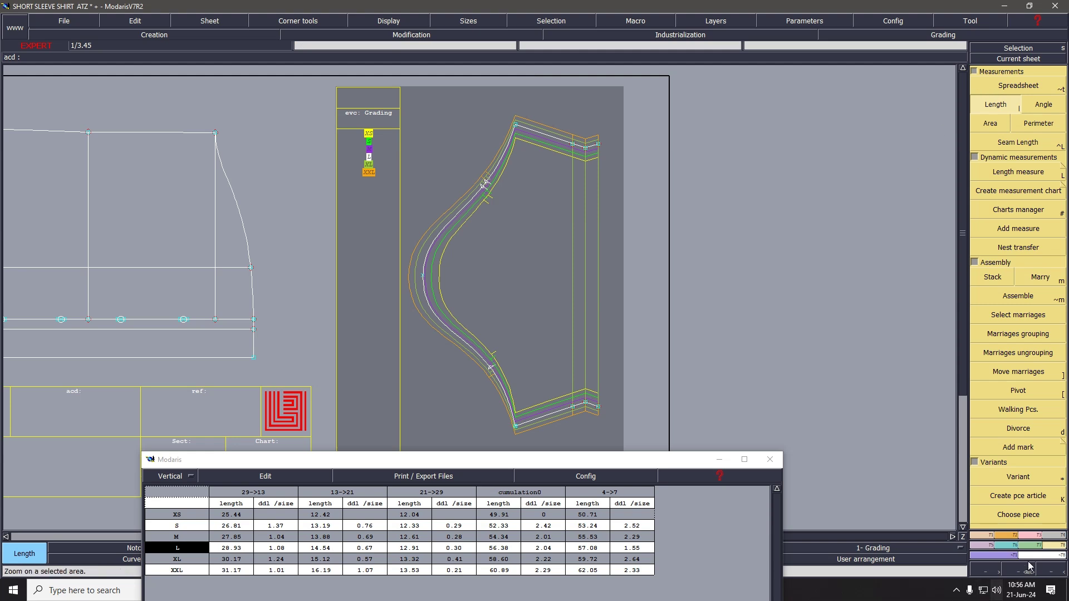
Set the XL ddx grading increment of the sleeve cap's centre point to -1.1.
click(1014, 546)
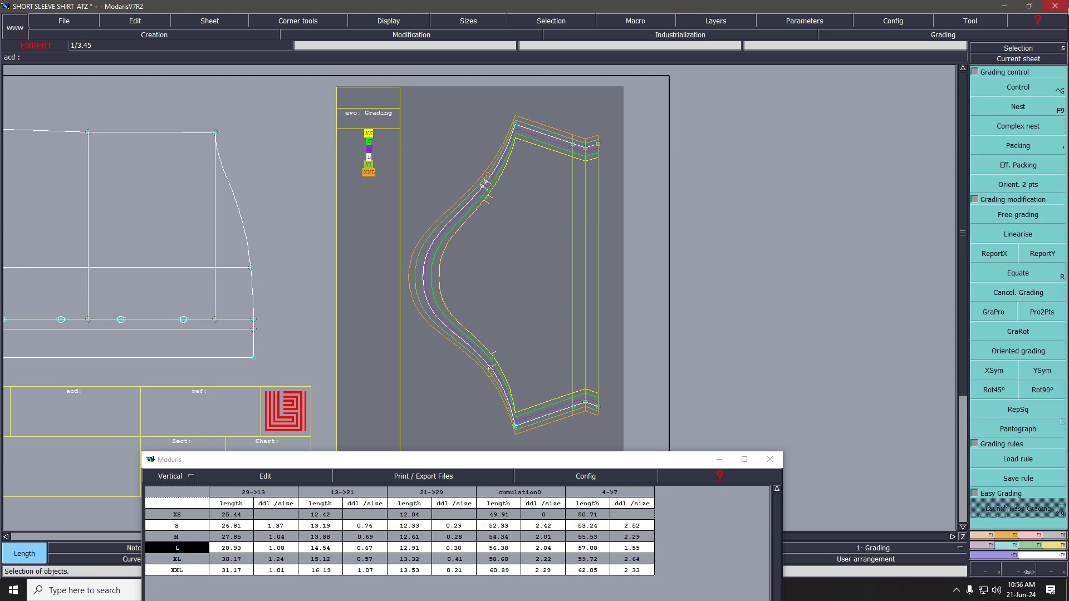
click(1017, 92)
click(423, 275)
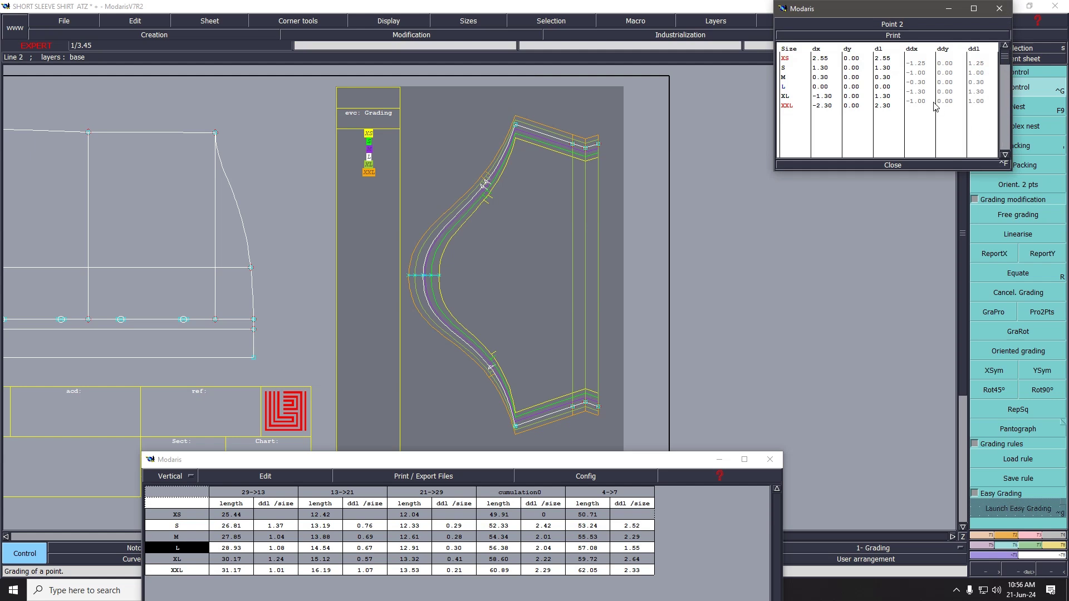
click(916, 92)
text(-1.1)
key(Return)
click(892, 166)
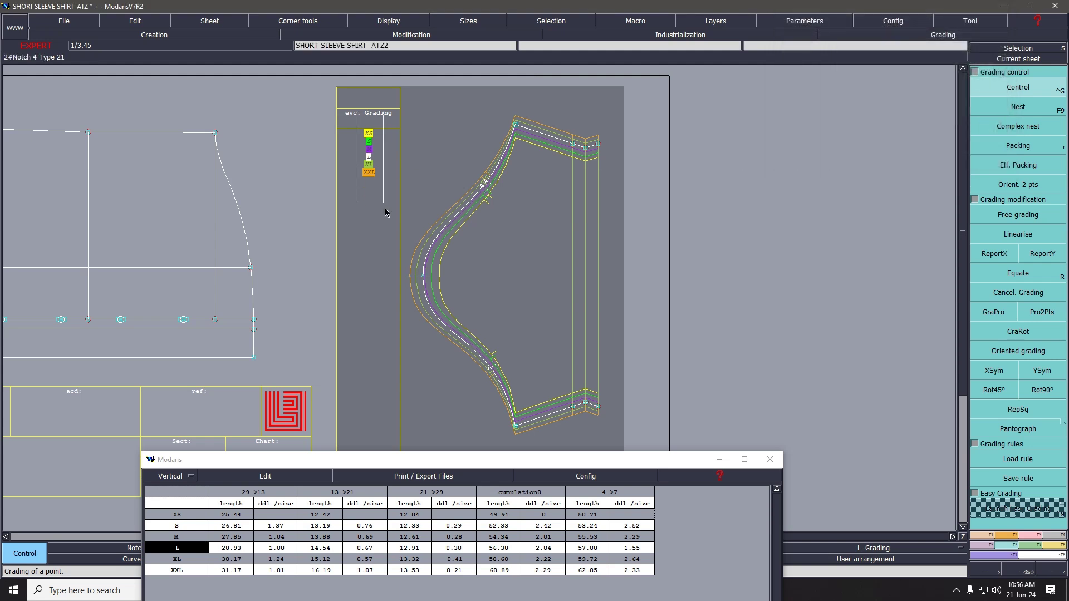
Measure the sleeve cap curve again from one underarm corner to the other.
click(1055, 545)
click(994, 105)
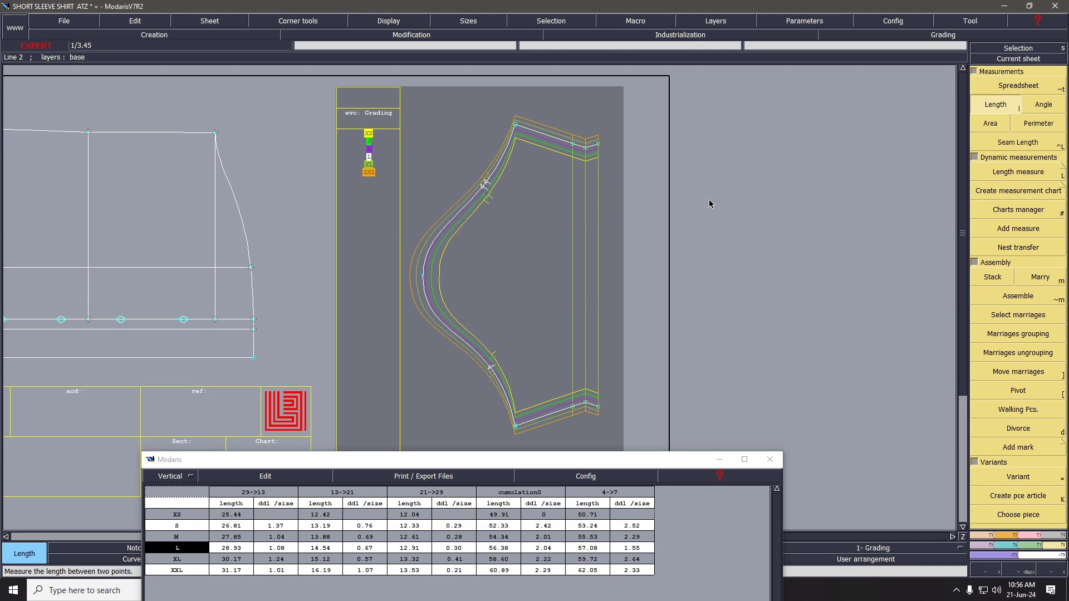
click(515, 428)
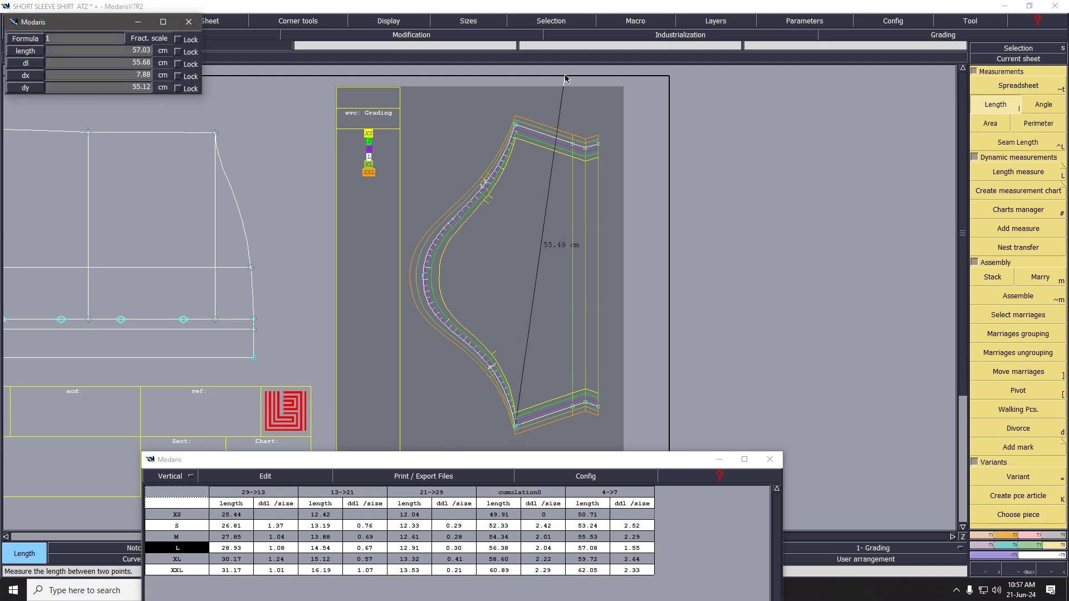
click(516, 125)
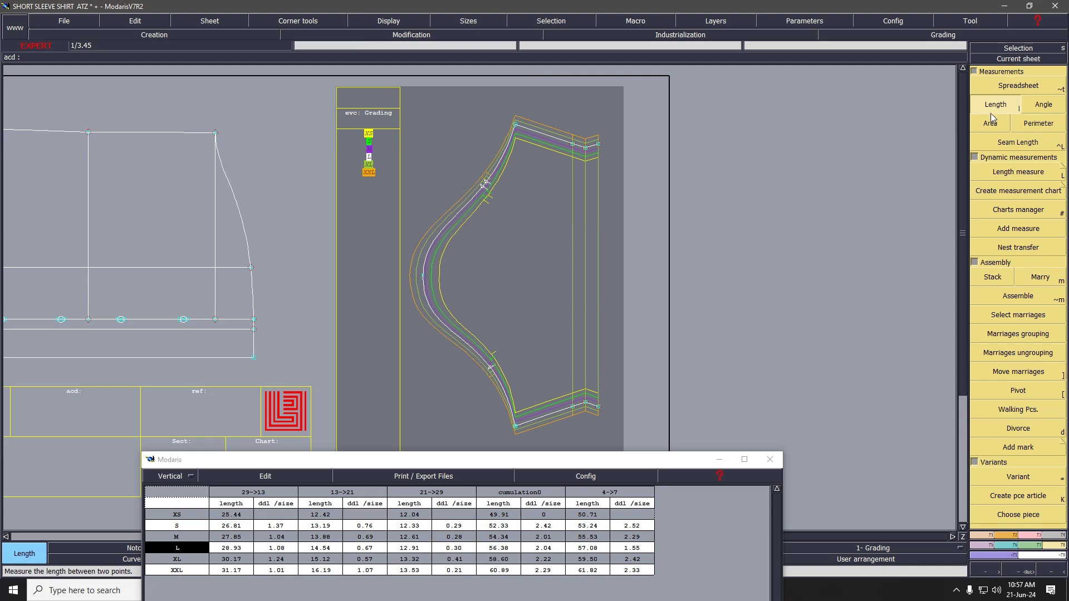
Set the XL ddx grading increment of the sleeve cap's centre point to -0.9.
click(1014, 551)
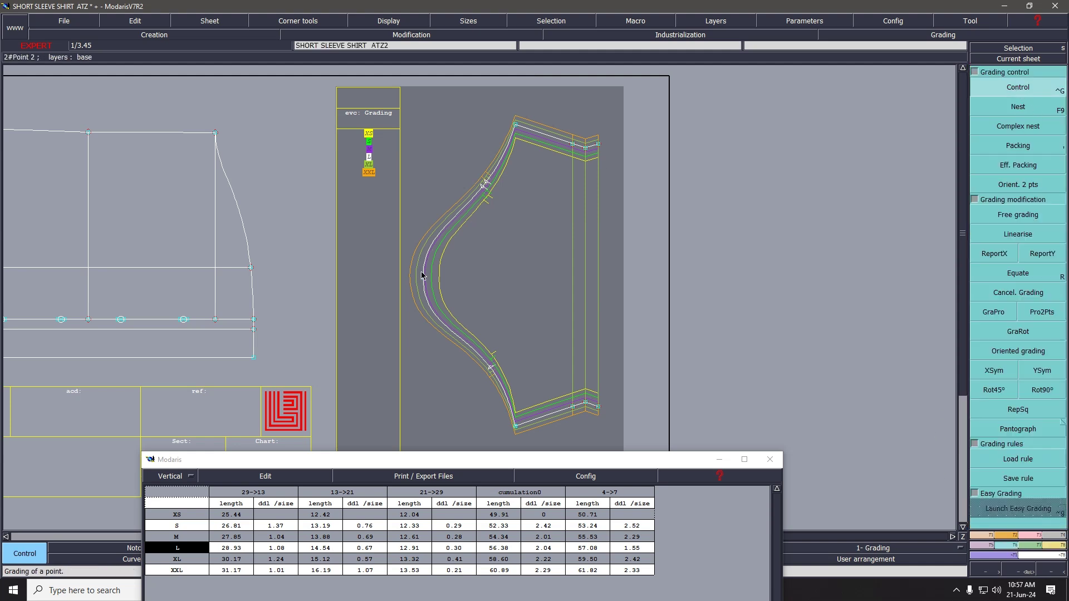
click(423, 276)
click(915, 92)
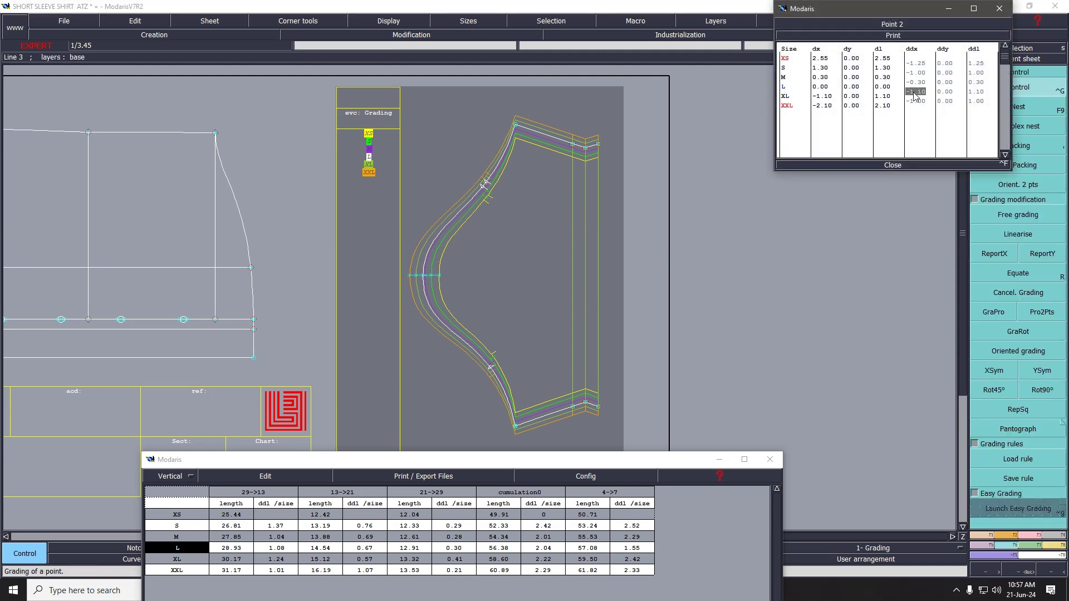
text(-0.9)
key(Return)
click(892, 165)
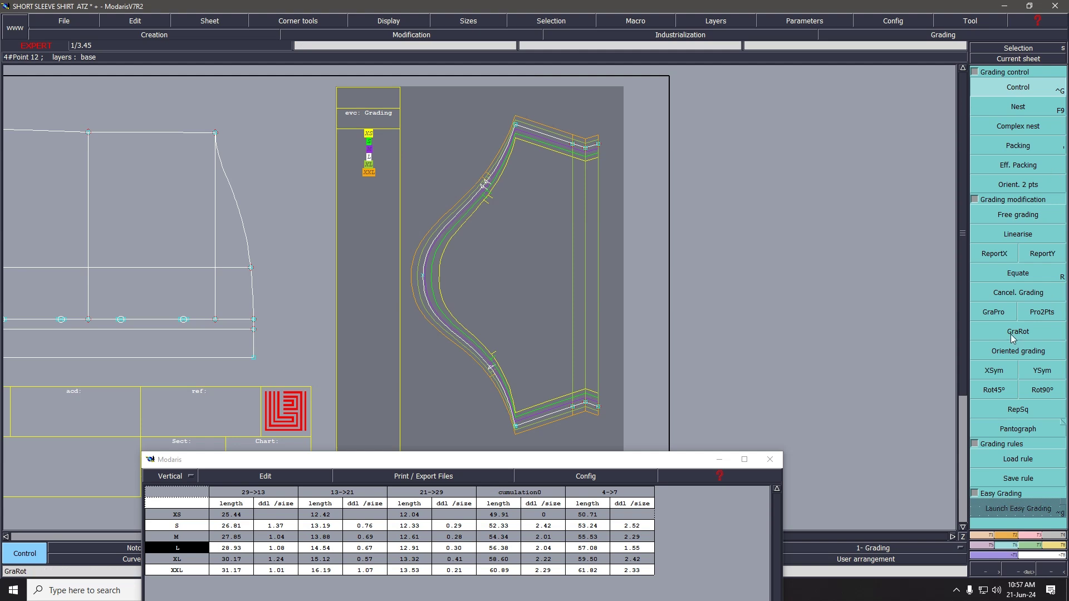
Remeasure the graded sleeve cap curve from underarm corner to underarm corner to check the XL increment.
click(1054, 546)
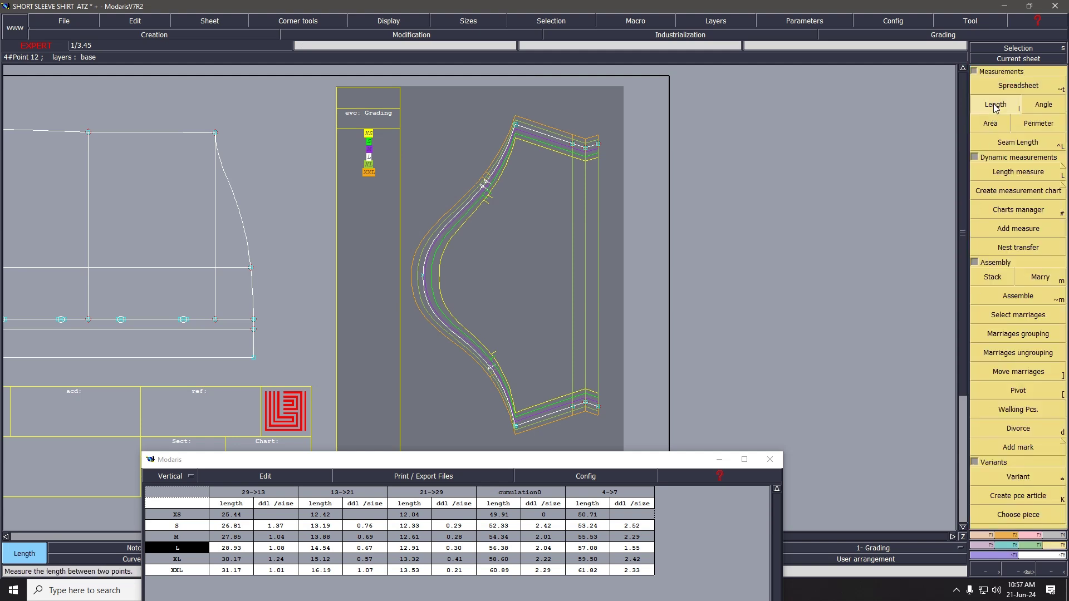
click(995, 104)
click(515, 427)
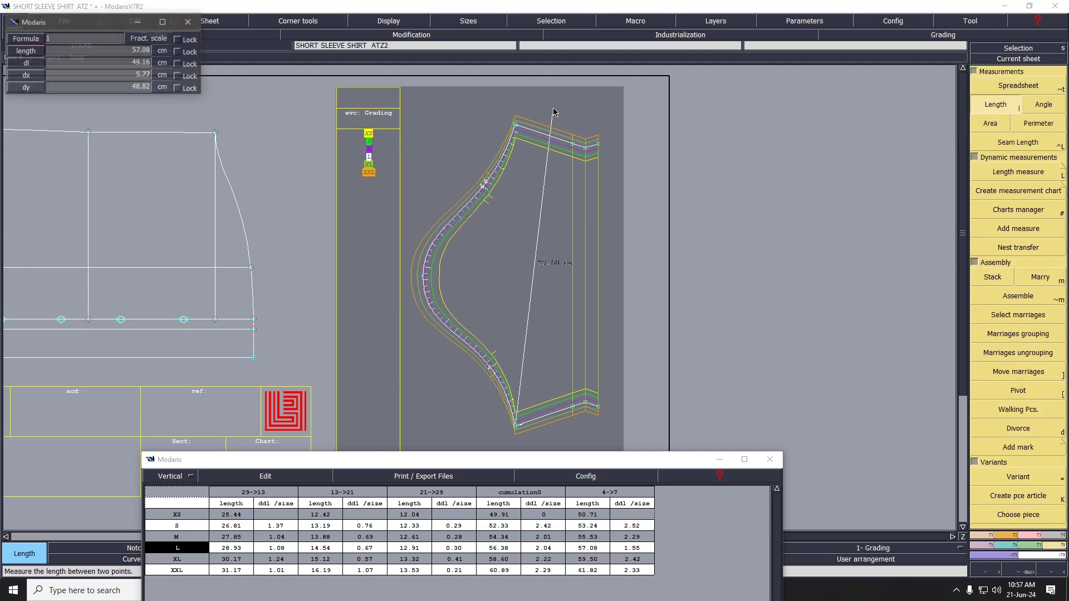
click(516, 125)
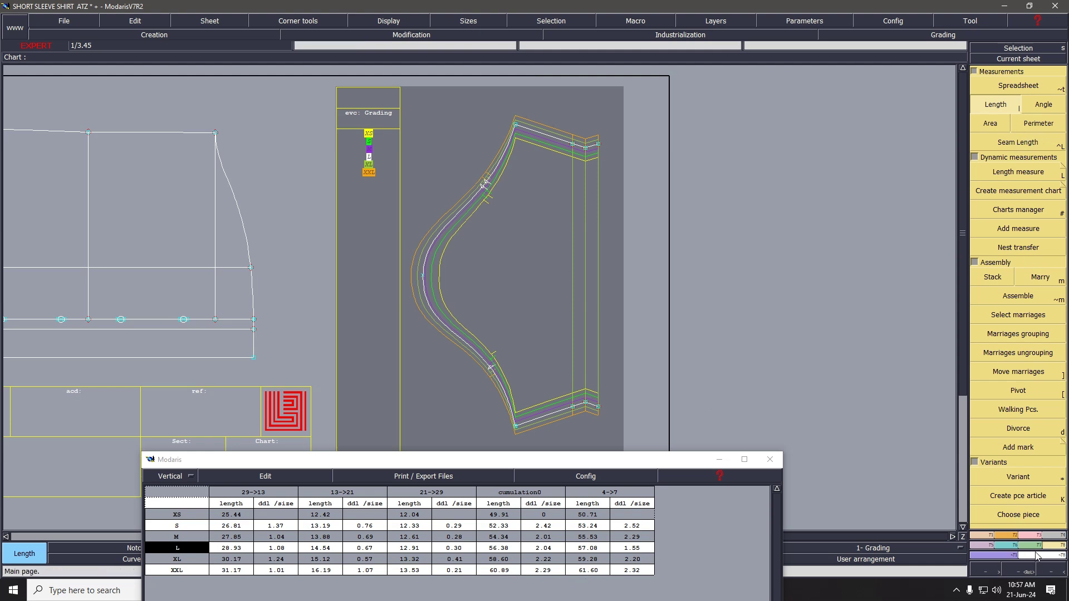
Set the XXL ddx grading increment of the sleeve cap's centre point to -0.7.
click(1014, 546)
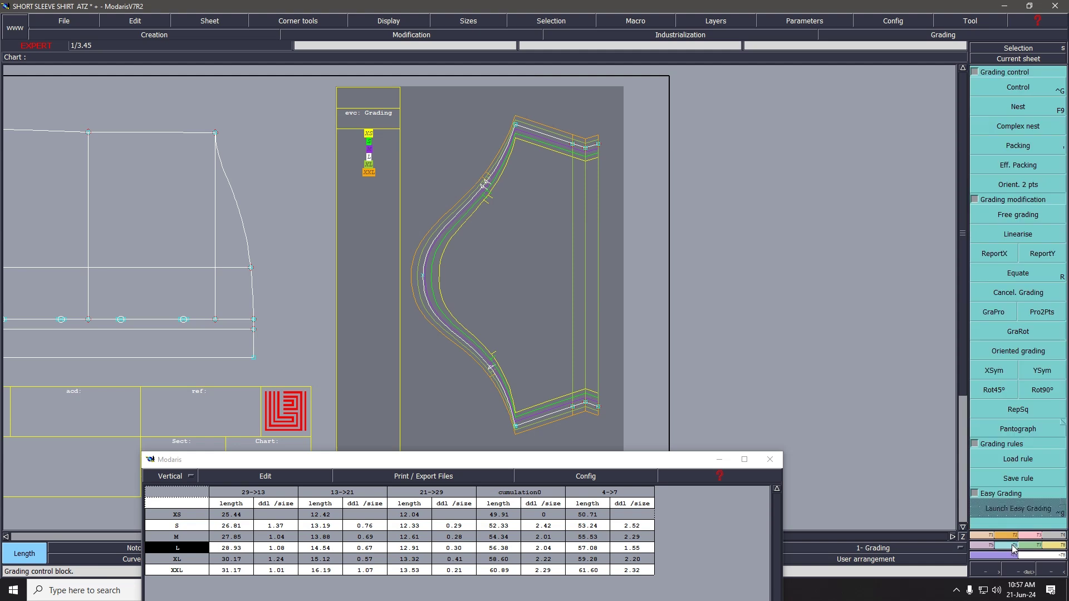
click(1029, 89)
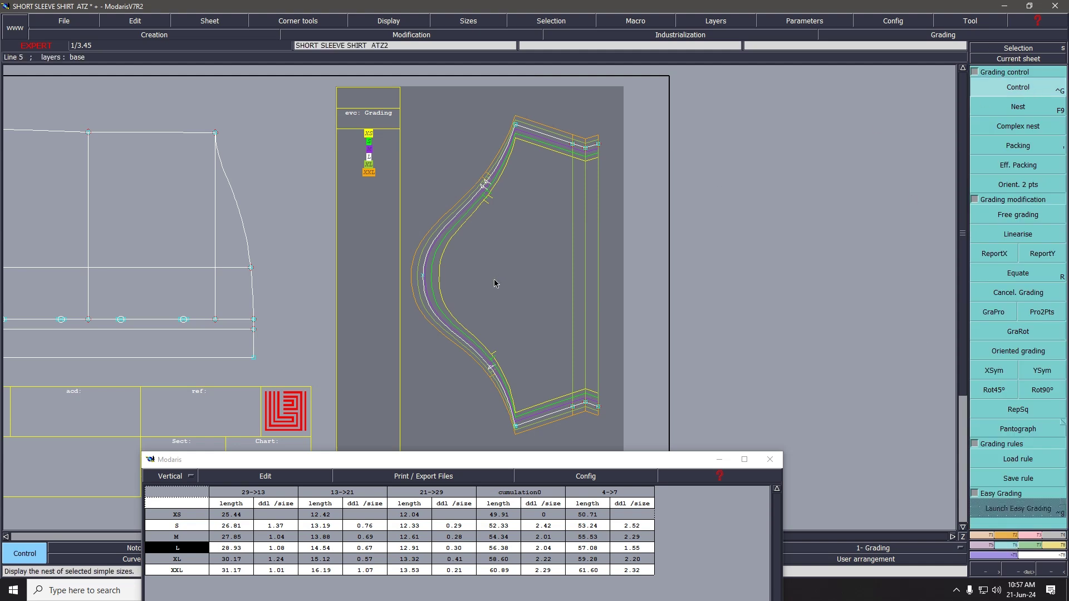
click(425, 277)
click(917, 103)
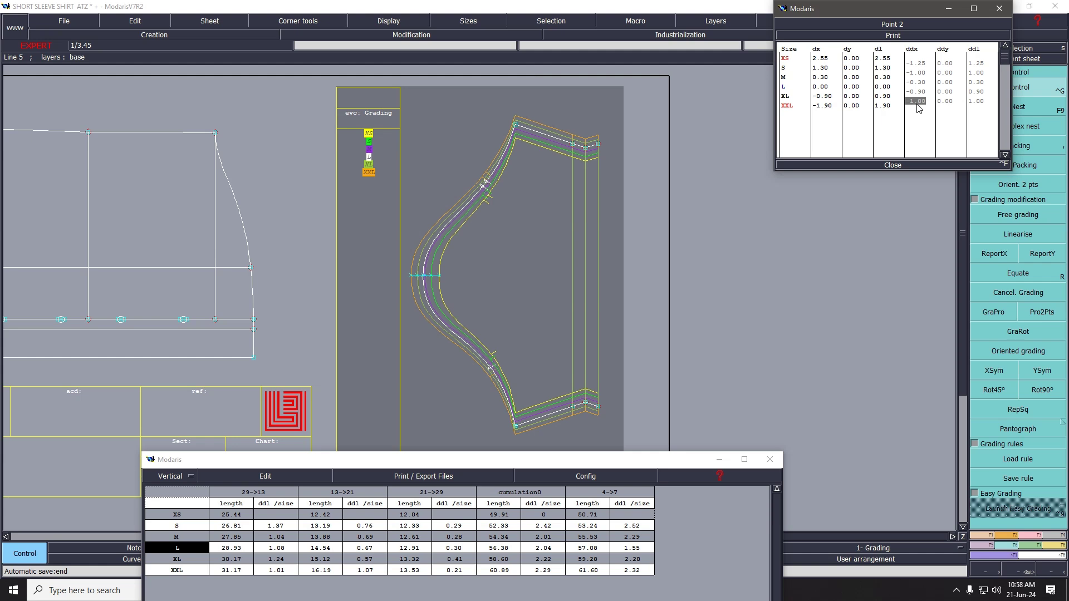
text(-0.7)
key(Return)
click(902, 166)
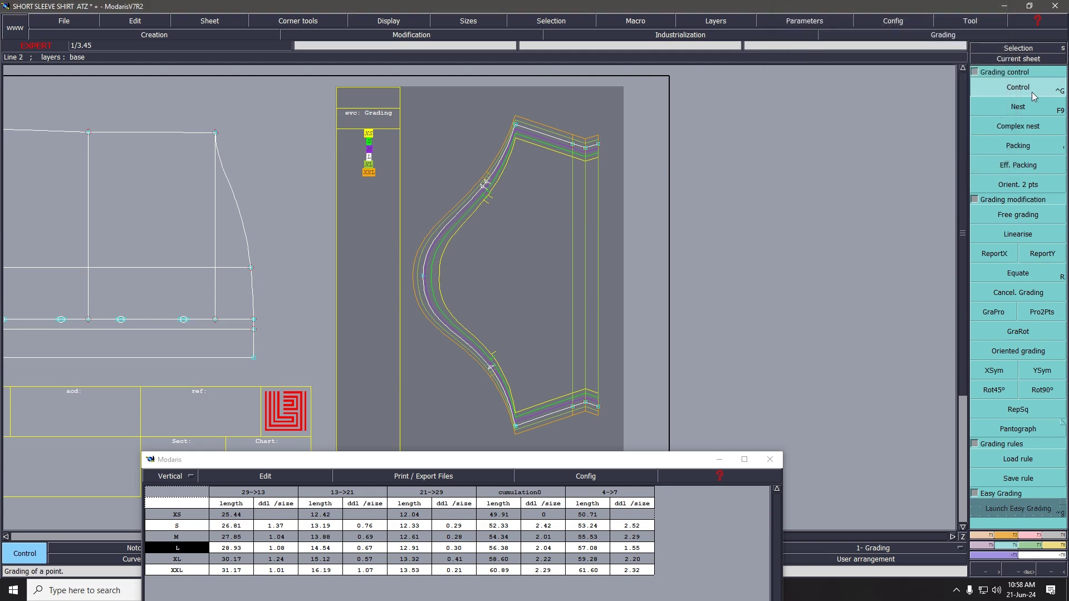
Measure the sleeve cap curve between the underarm corners to check the XXL increment.
click(1055, 546)
click(995, 104)
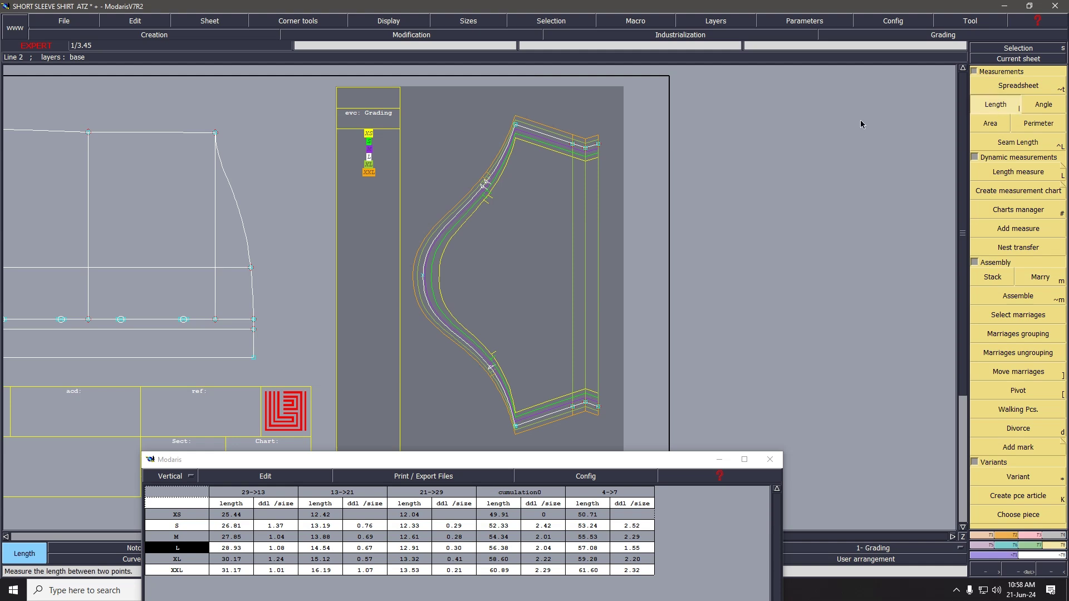
click(515, 424)
click(516, 126)
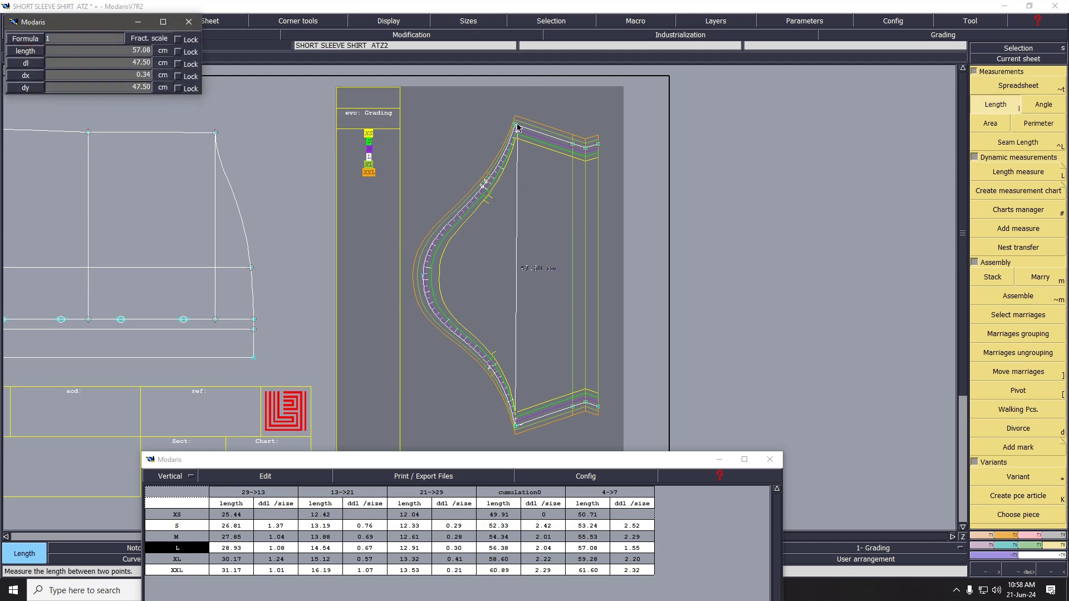
click(516, 124)
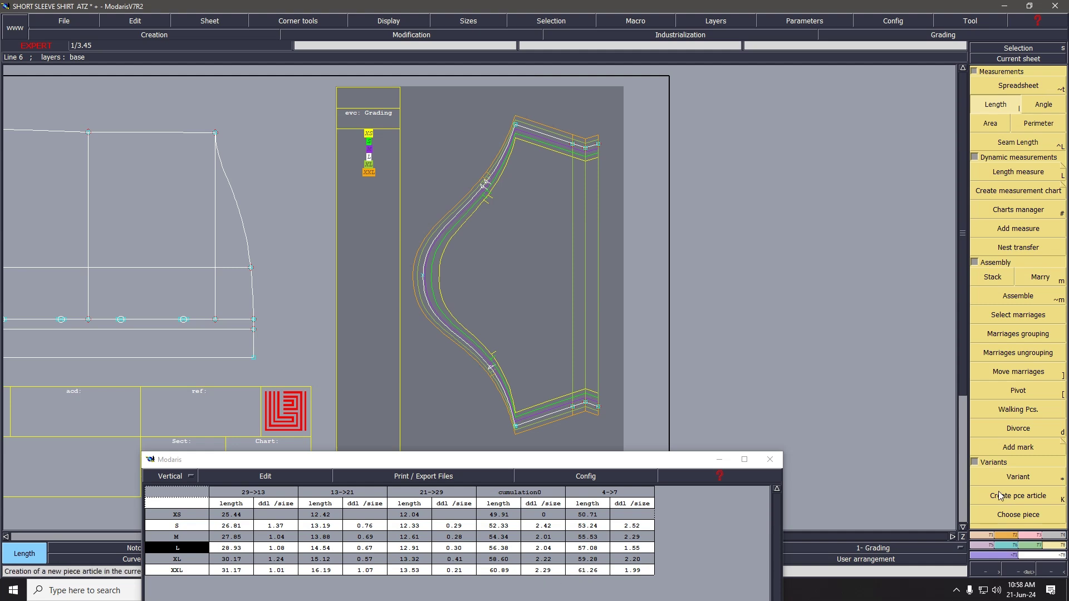
Set the XXL ddx grading increment of the sleeve cap's centre point to -1.
click(1014, 549)
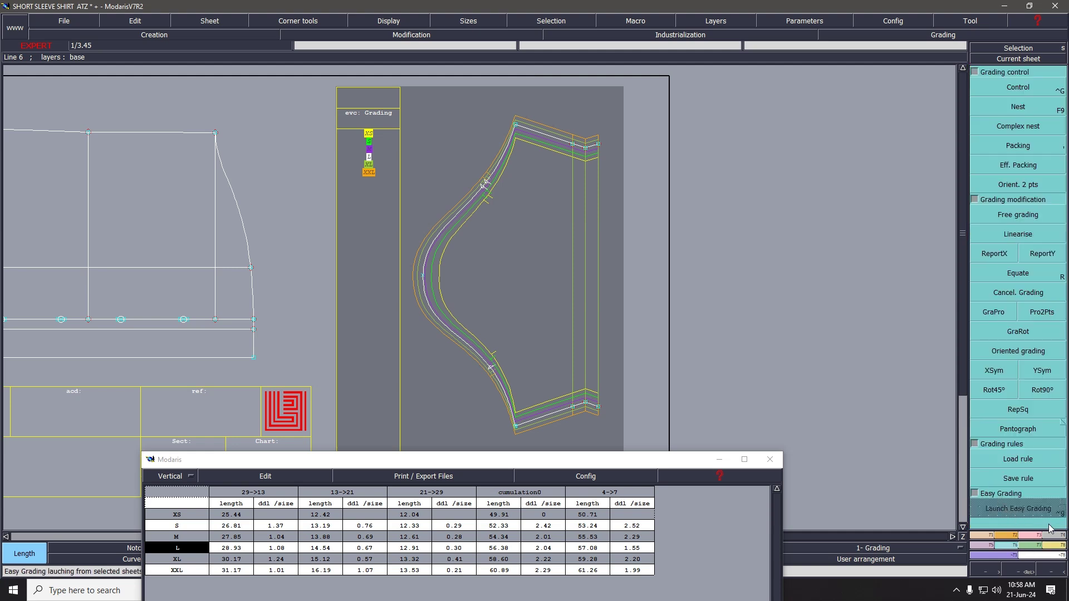
click(1008, 536)
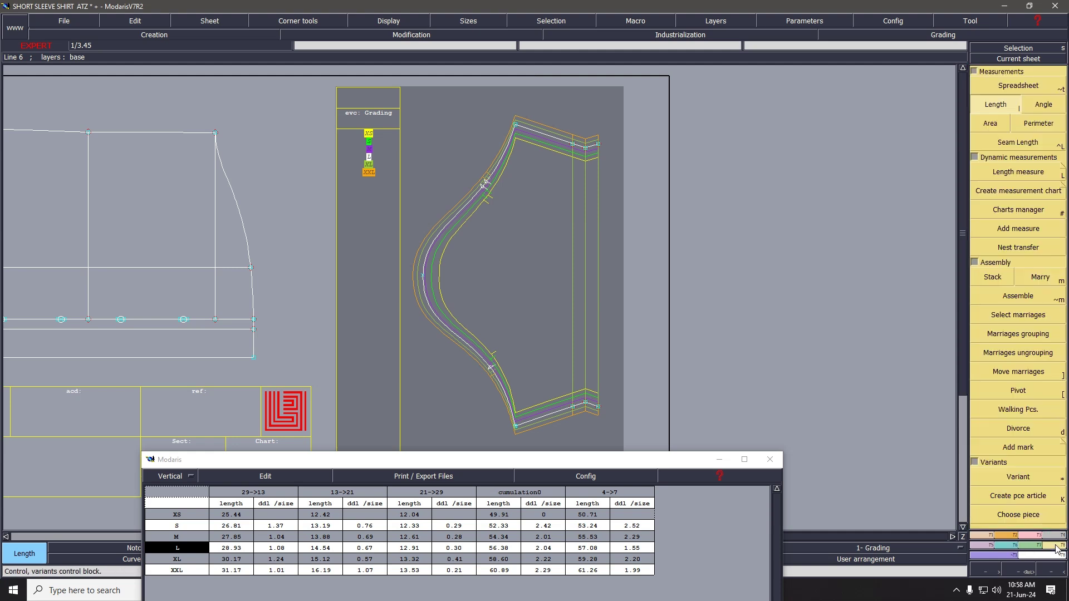
click(1005, 547)
click(1025, 94)
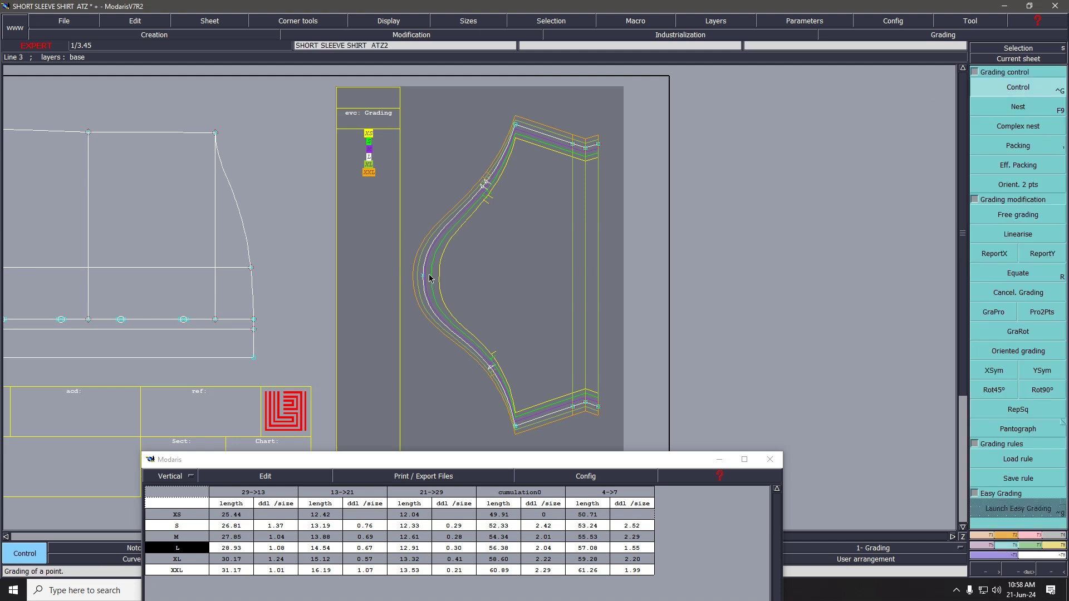
click(424, 276)
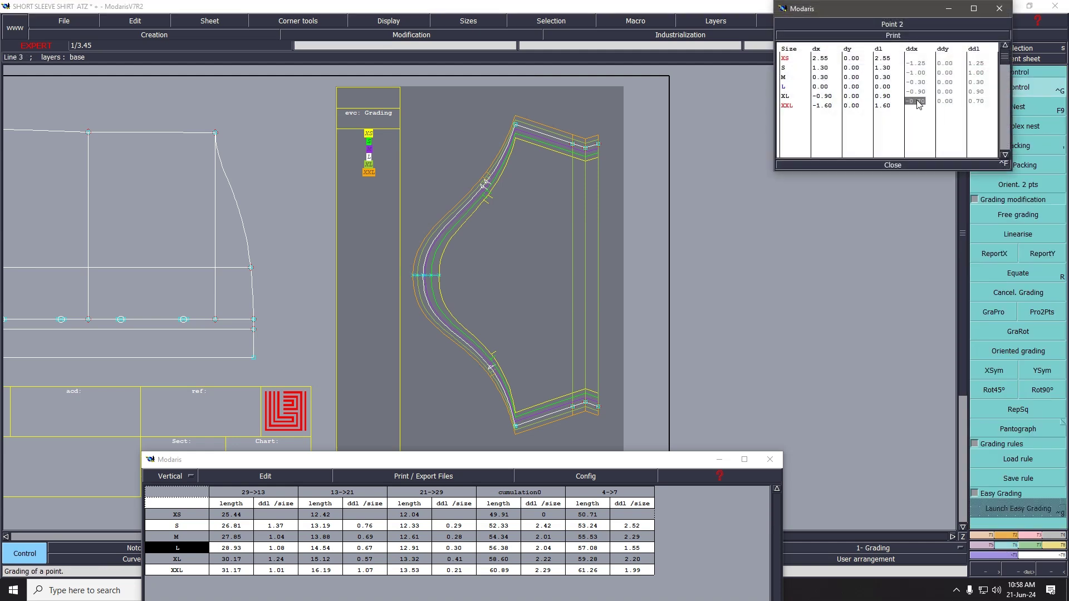
text(-1)
key(Return)
click(893, 165)
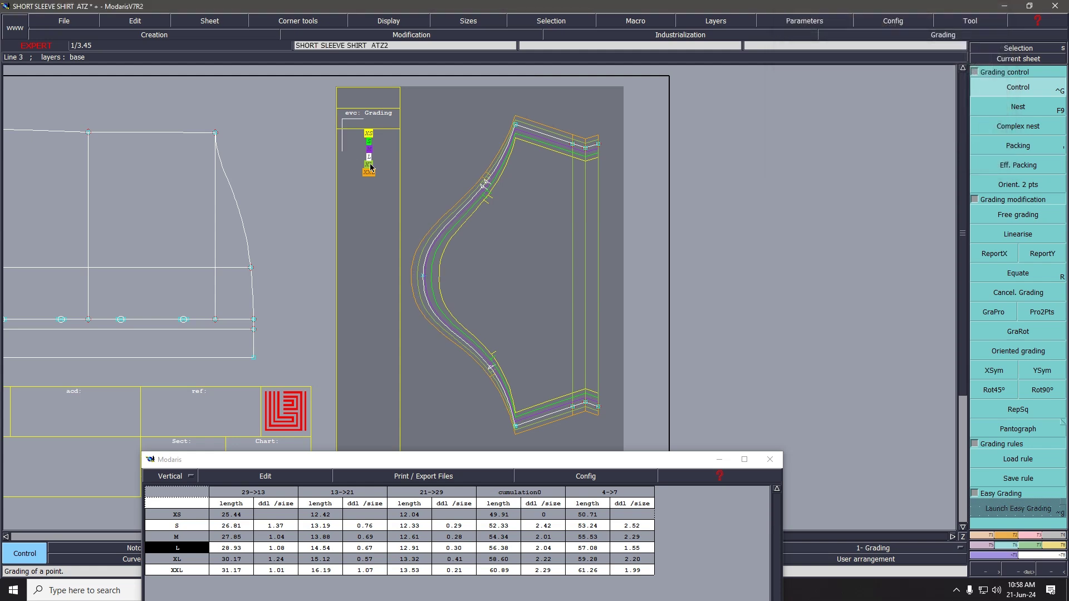
Remeasure the sleeve cap curve between the underarm corners for all sizes.
click(1052, 546)
click(1006, 111)
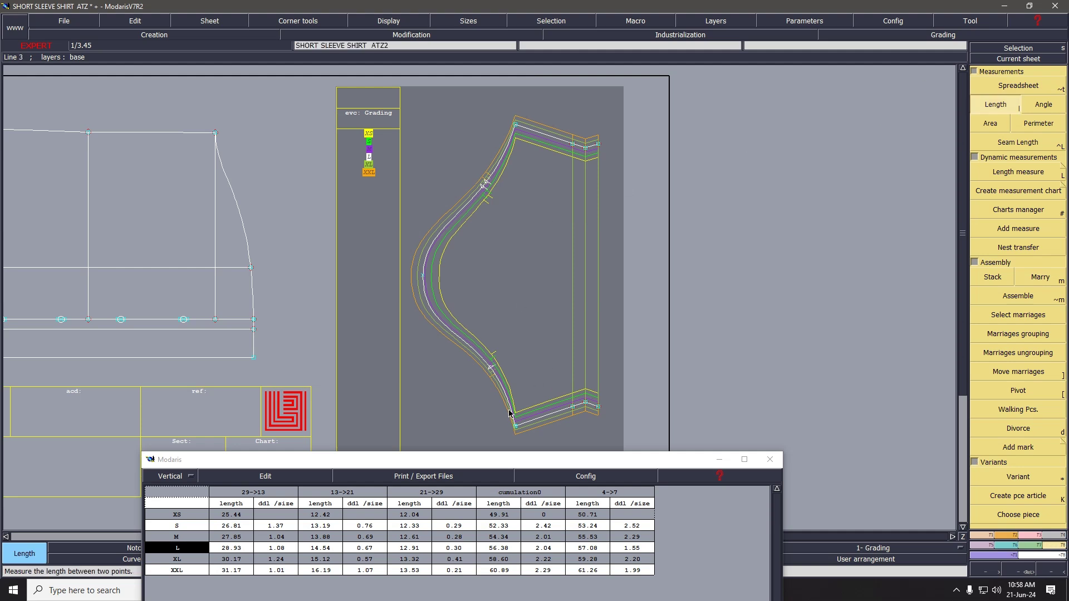
click(515, 426)
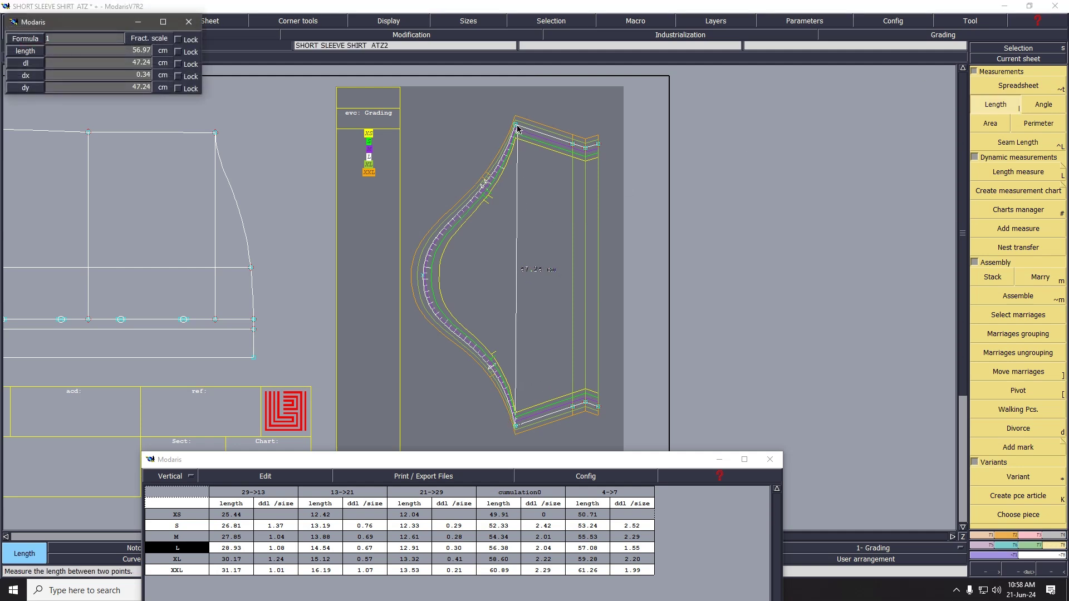
click(503, 161)
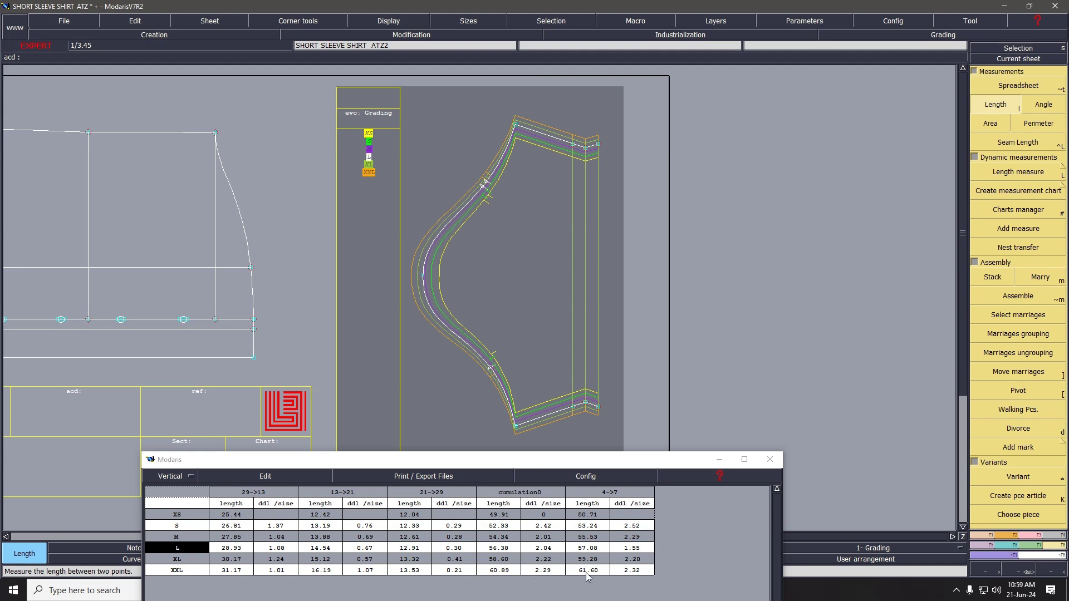
Set the XXL ddx grading increment of the sleeve cap's centre point to -0.9.
click(1009, 547)
click(1013, 91)
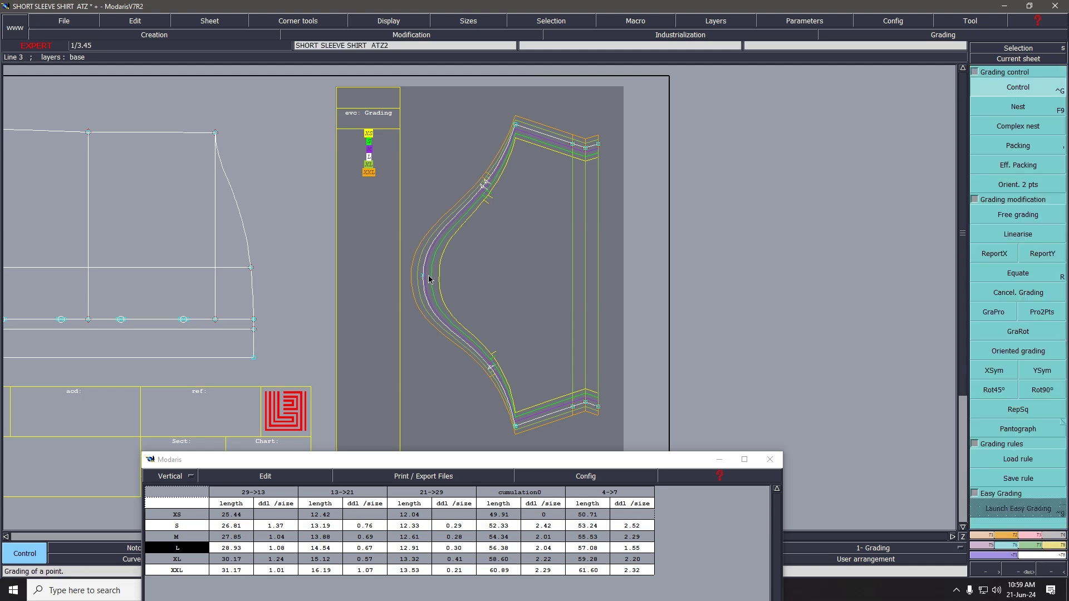
click(427, 277)
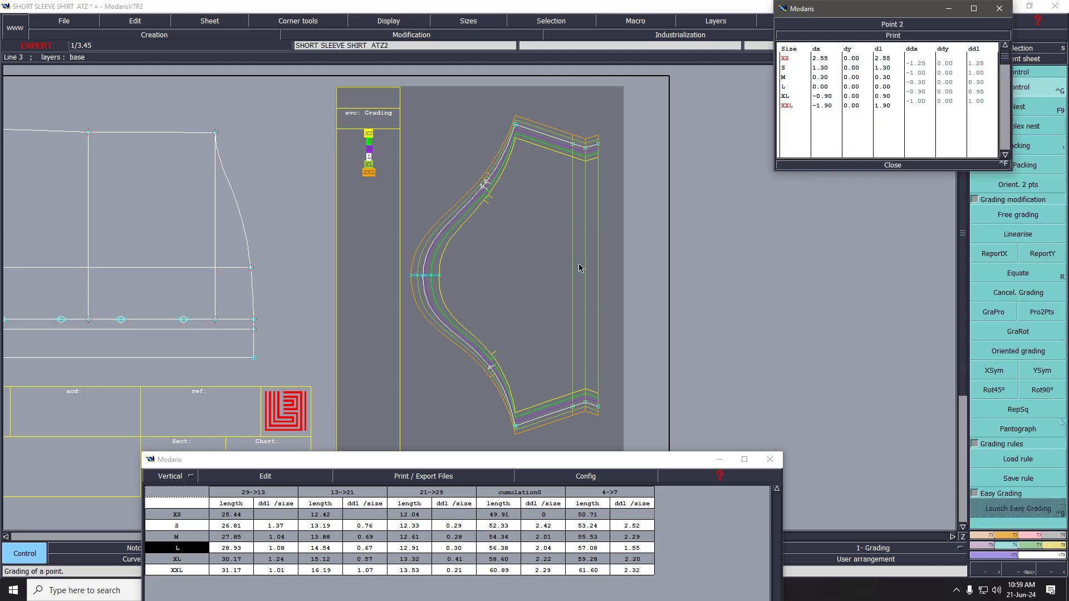
click(916, 101)
text(-0)
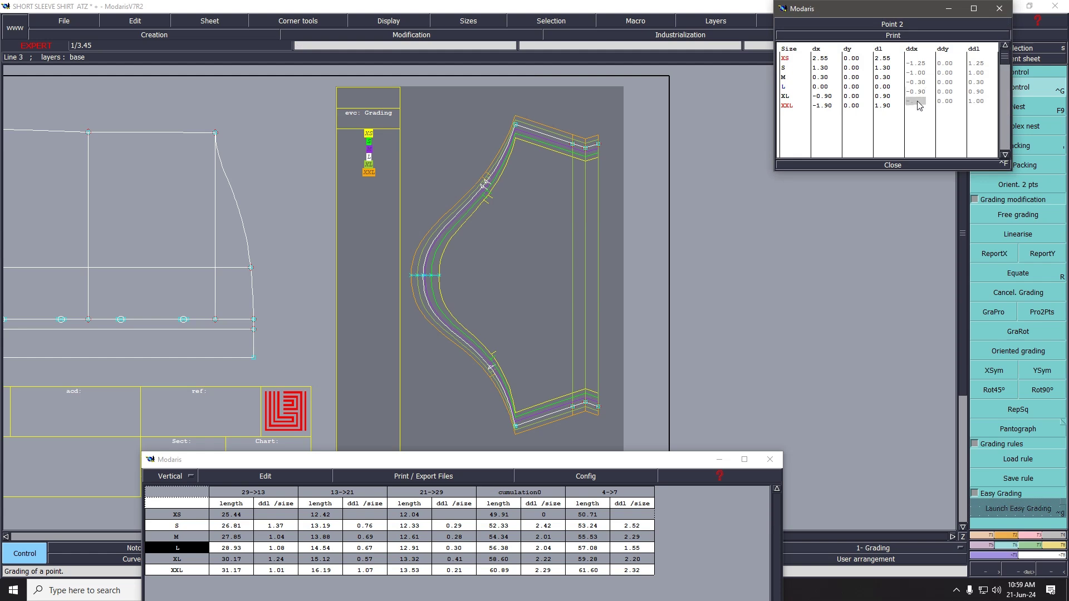
text(.9)
key(Return)
click(889, 166)
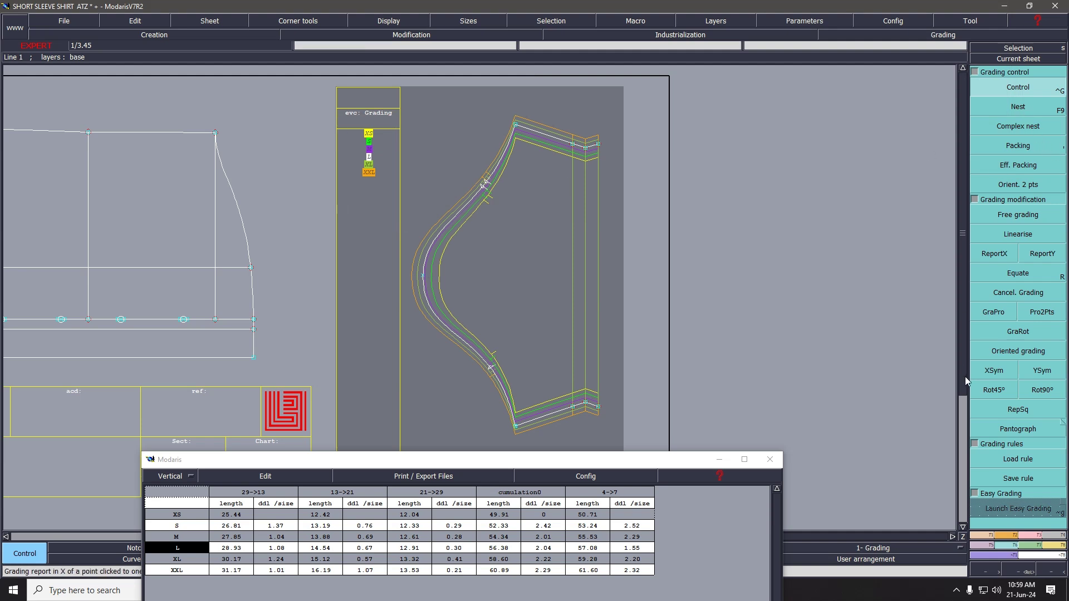
Remeasure the sleeve cap curve between the underarm corners to check the XXL increment.
click(1051, 544)
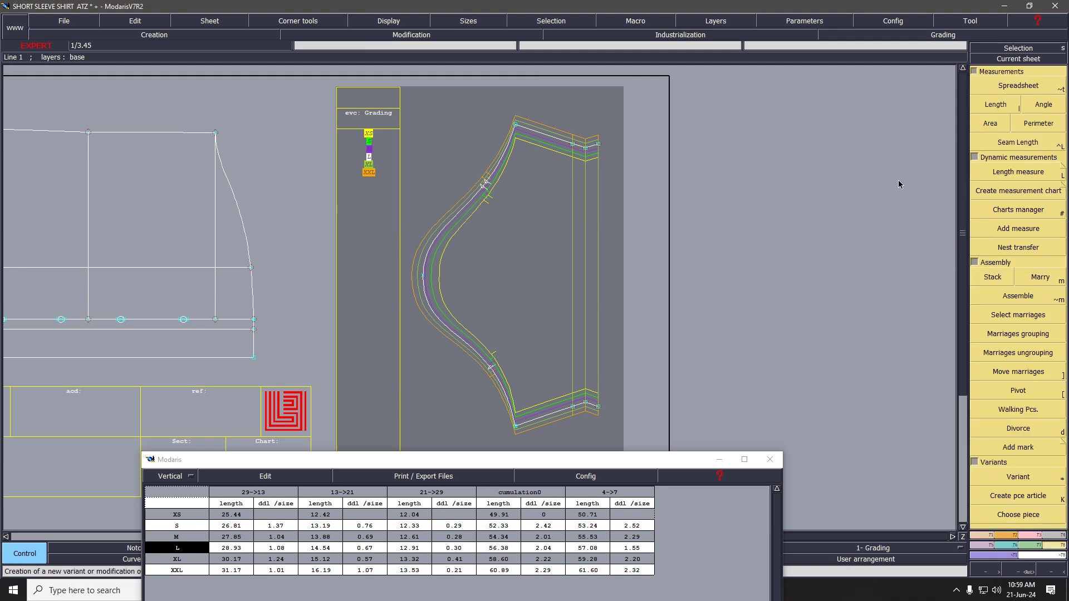
click(995, 104)
click(516, 426)
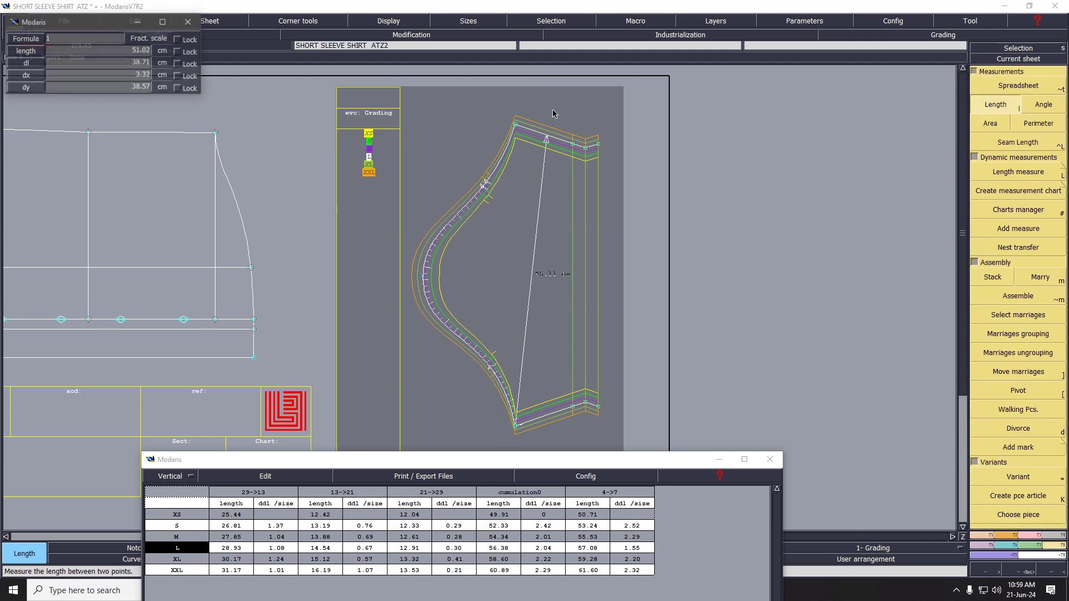
click(516, 124)
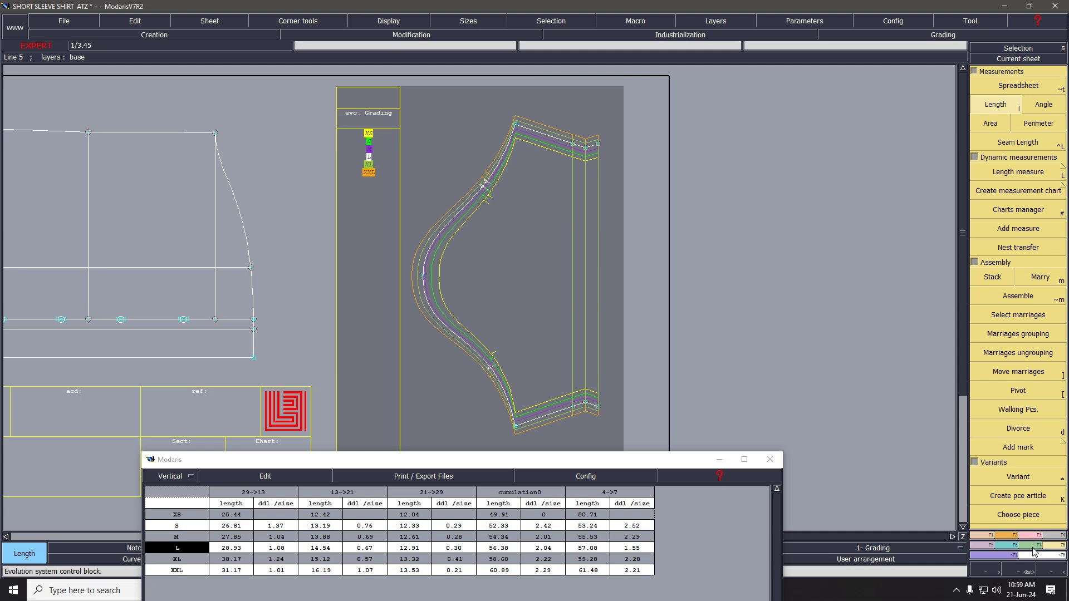
Set the M-to-L ddx grading increment of the sleeve cap's centre point to -0.7.
click(1011, 550)
click(1033, 92)
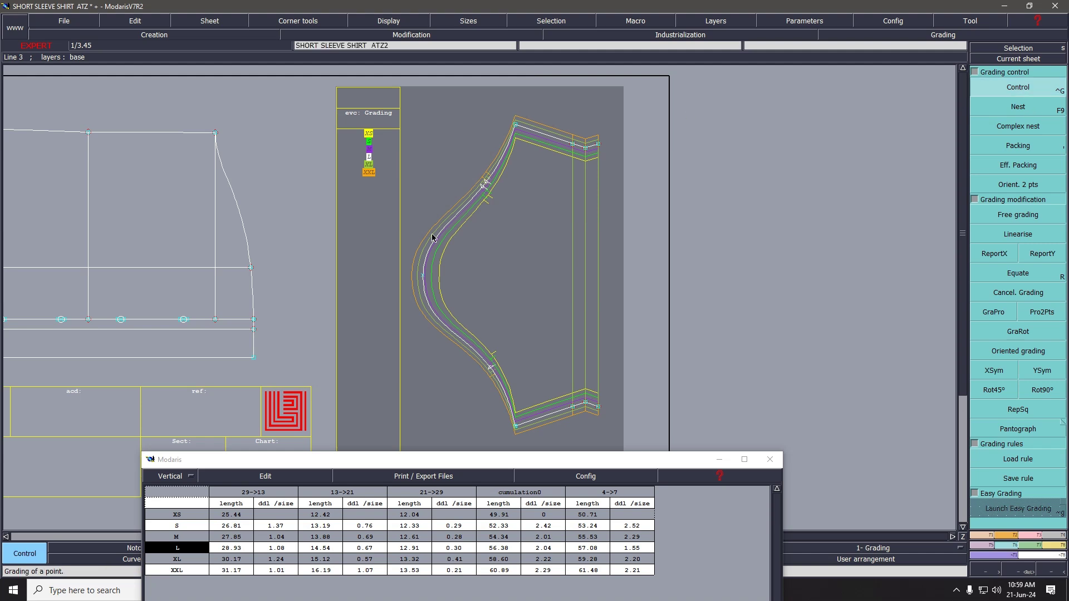
click(427, 278)
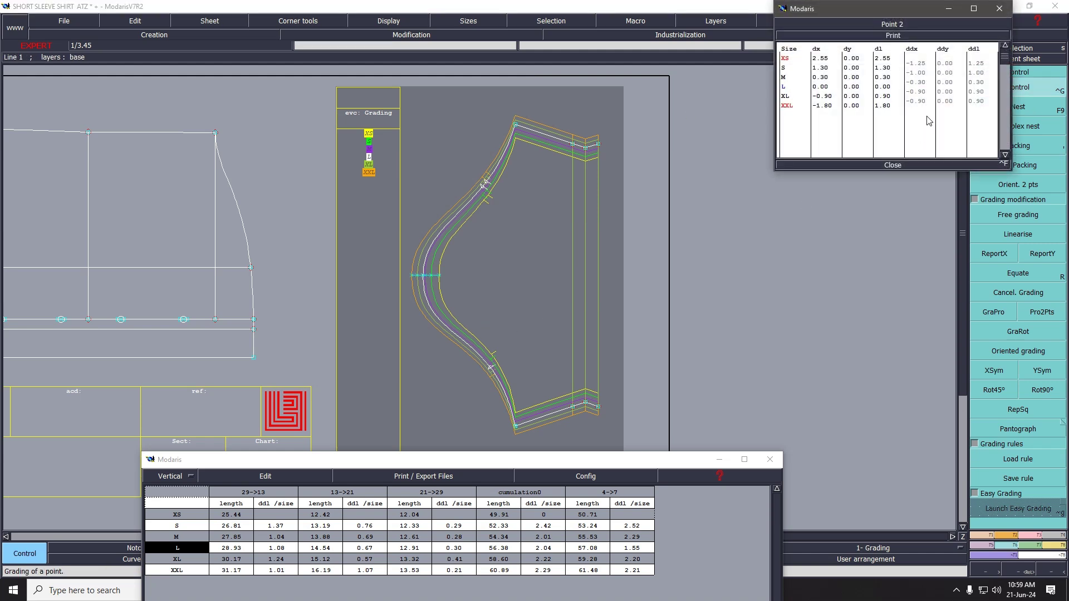
click(921, 83)
text(-0.7)
key(Return)
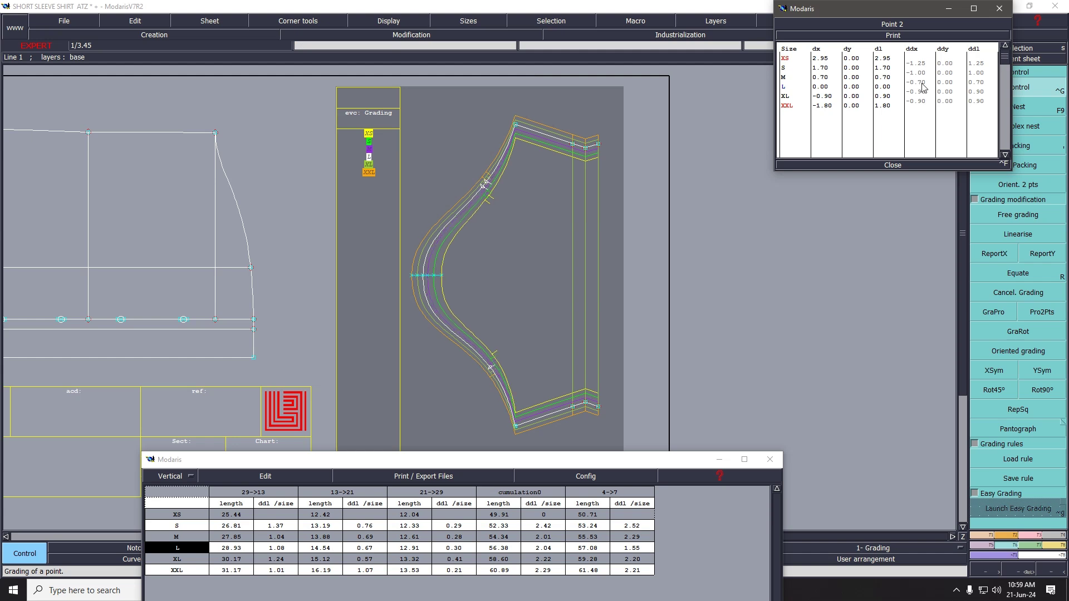
click(892, 166)
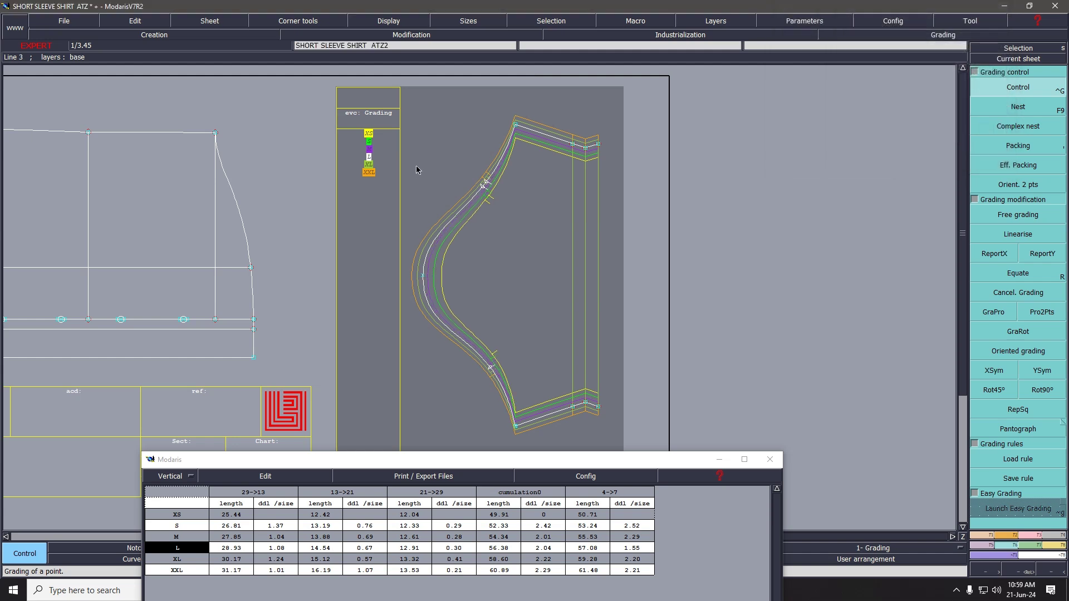
Measure the sleeve cap curve between the underarm corners to check the M-to-L increment.
click(1053, 546)
click(998, 105)
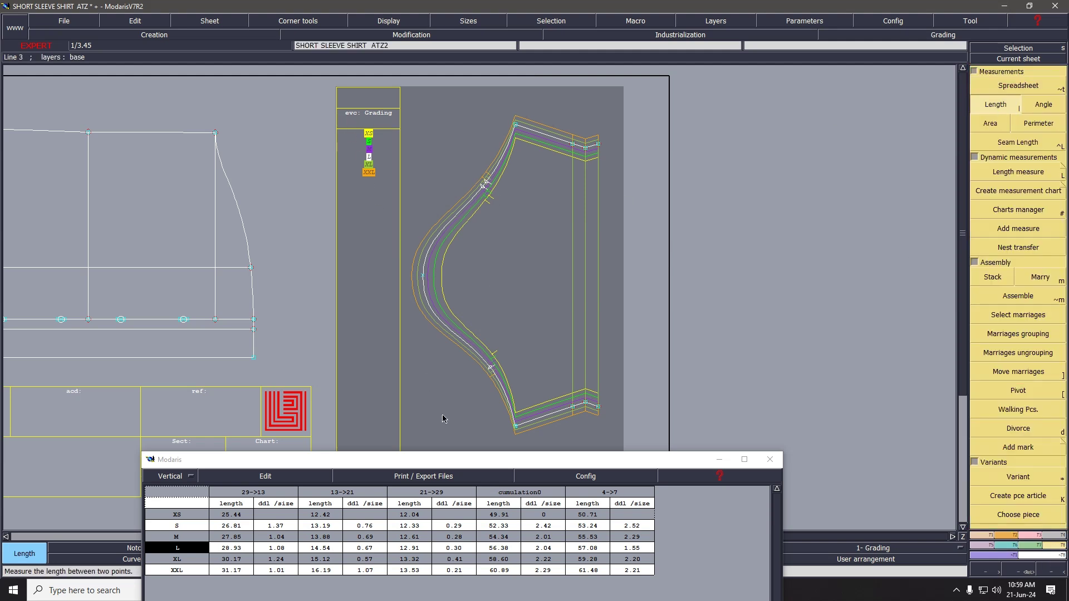
click(515, 427)
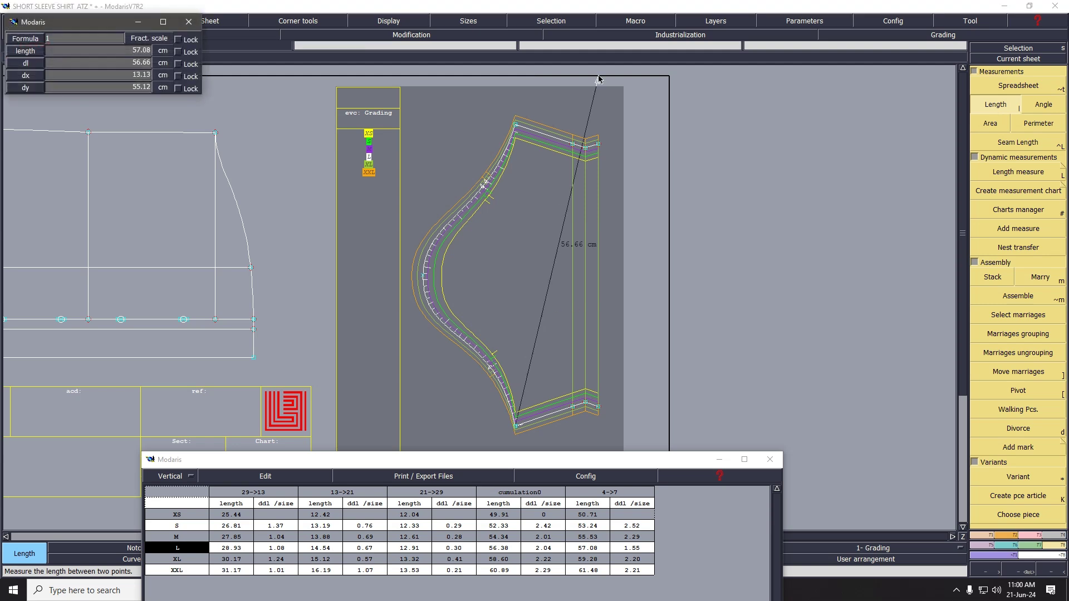
click(515, 127)
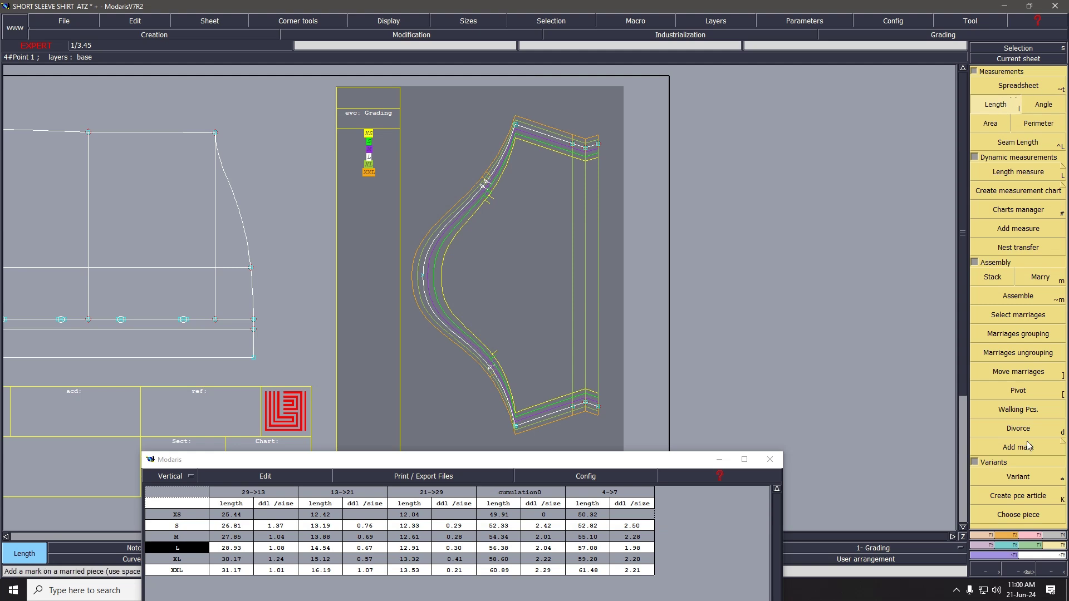
Set the M-to-L ddx grading increment of the sleeve cap's centre point to -0.5.
click(1017, 549)
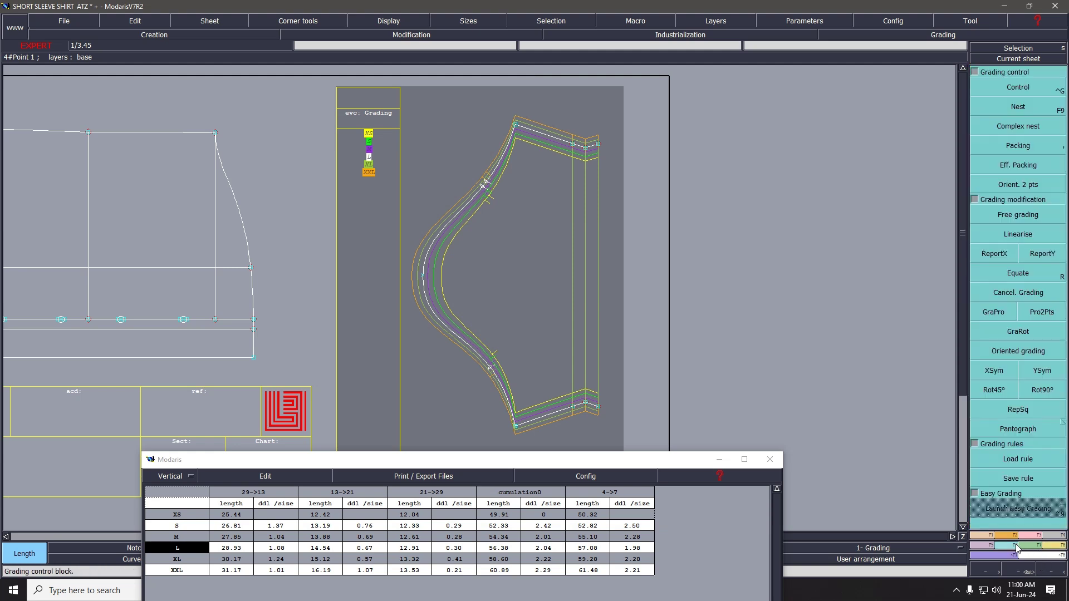
click(1017, 87)
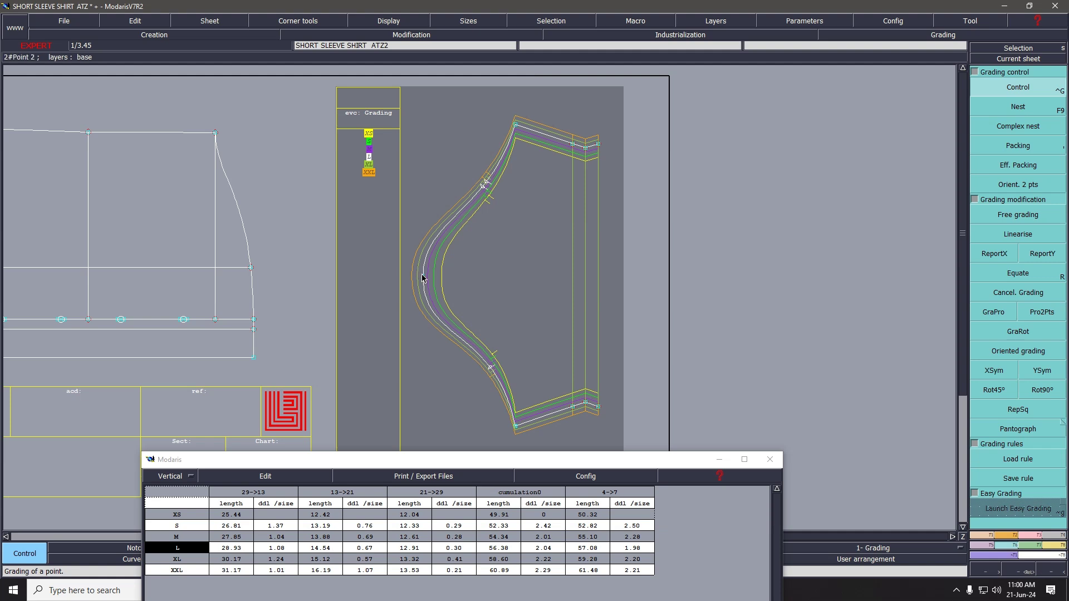
click(424, 275)
click(921, 83)
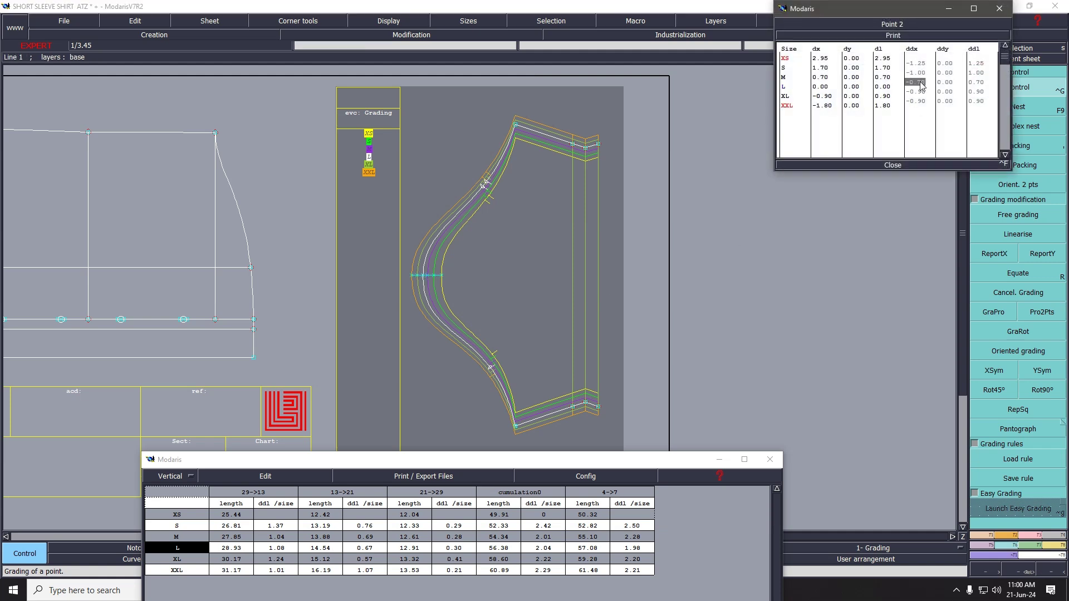
text(-0.5)
key(Return)
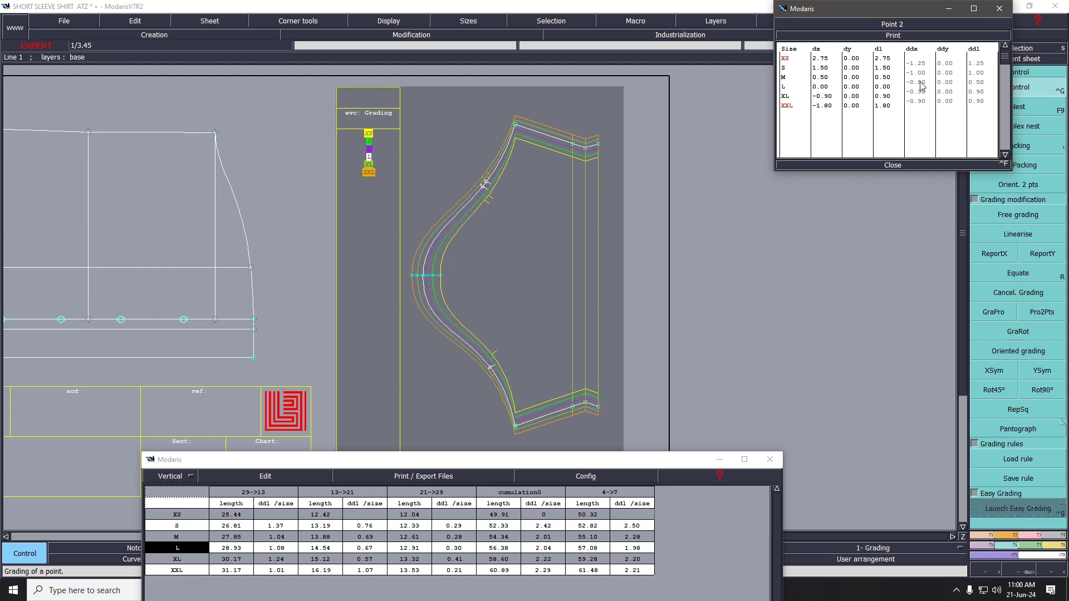
click(893, 165)
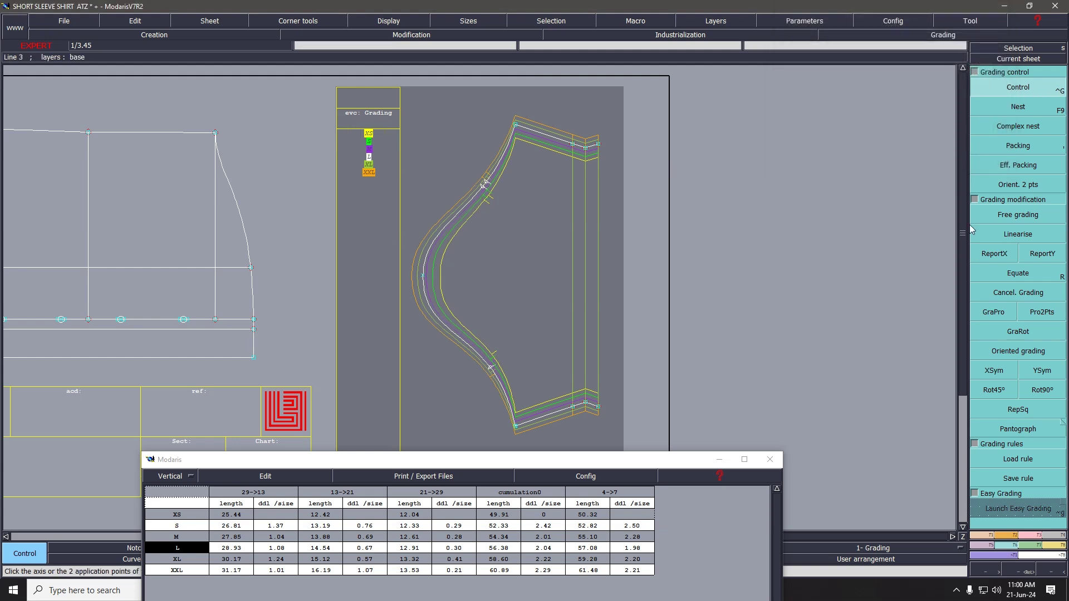
Remeasure the sleeve cap curve between the underarm corners to compare the graded lengths of the smaller sizes.
click(1054, 546)
click(996, 104)
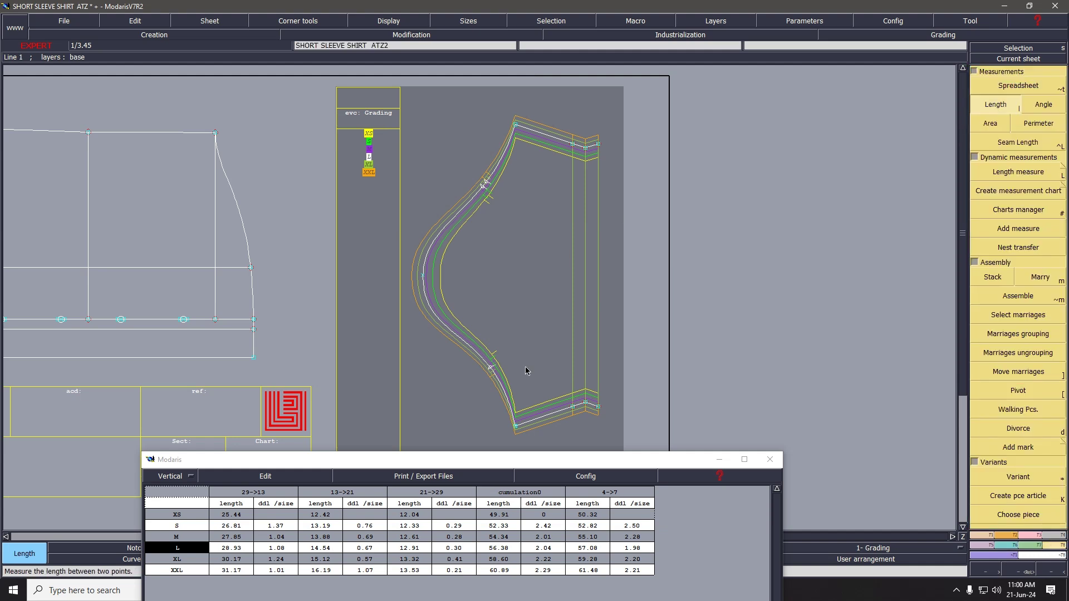
click(516, 427)
click(515, 125)
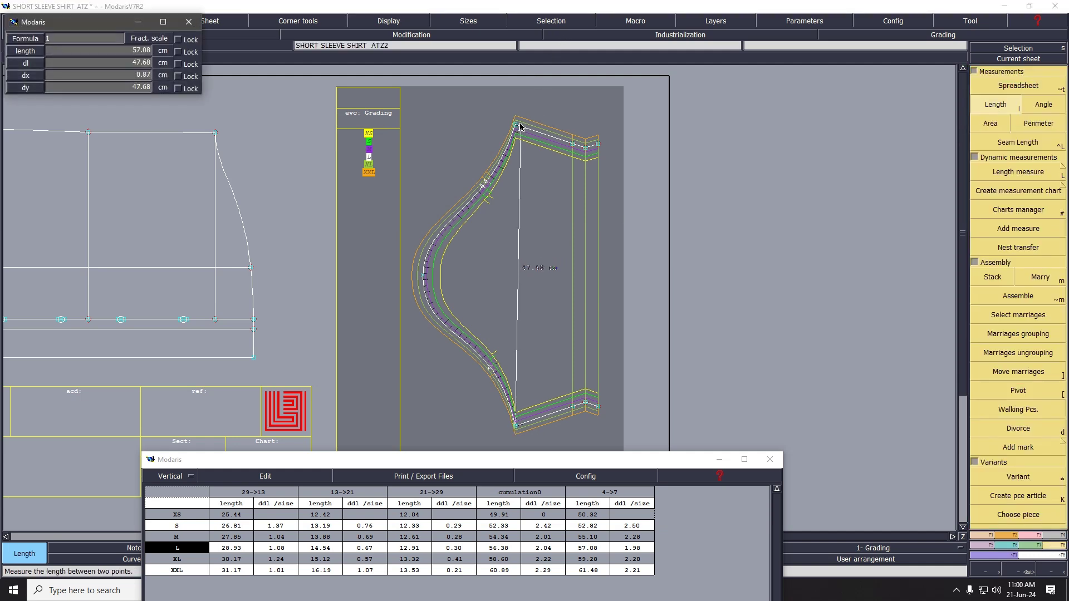
click(515, 124)
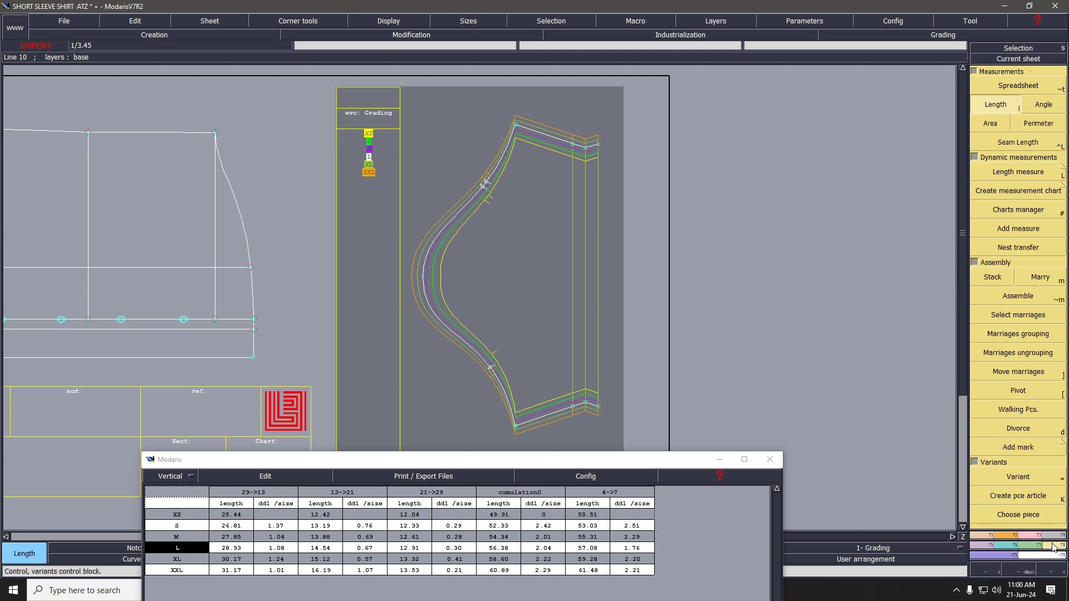
Set the M-to-L ddx grading increment of the sleeve cap's centre point to -0.6.
click(1012, 549)
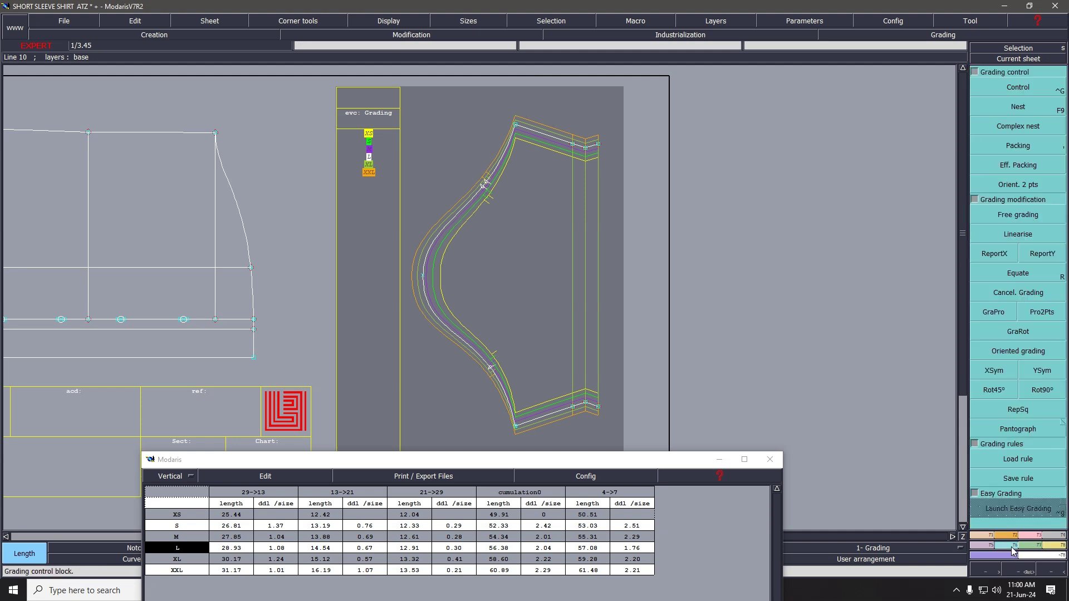
click(1021, 88)
click(421, 277)
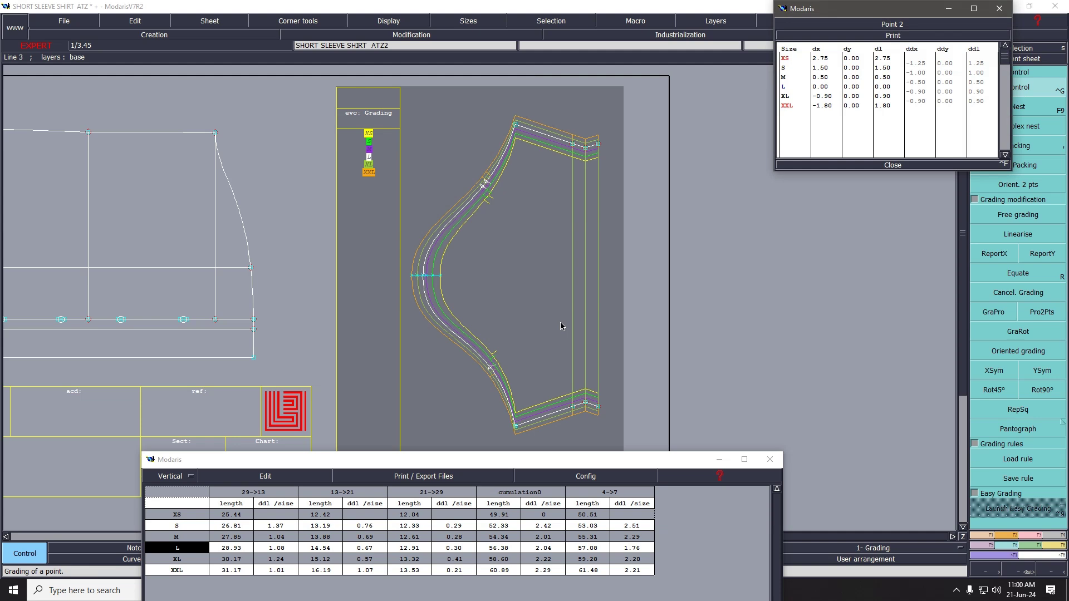
click(918, 82)
text(-)
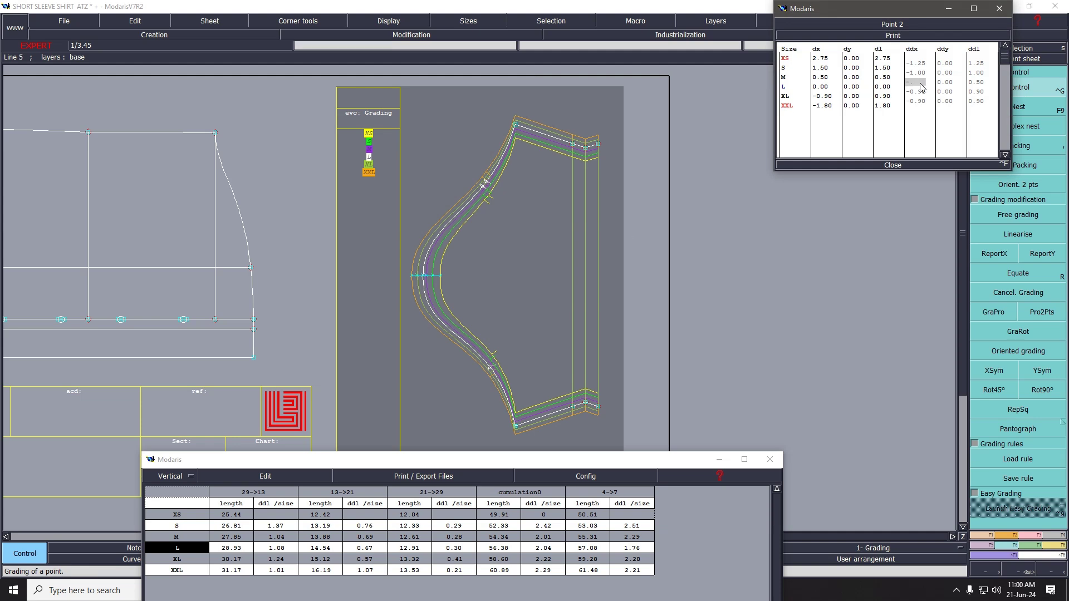
text(.6)
click(890, 165)
click(995, 407)
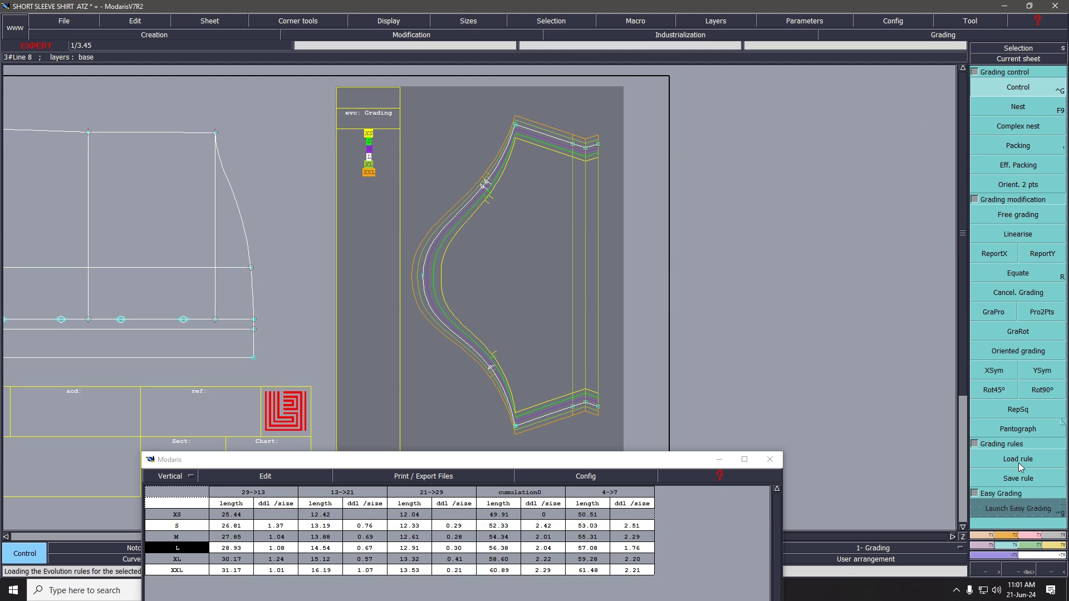
Remeasure the sleeve cap curve between the underarm corners to check the M-to-L length difference.
click(1057, 548)
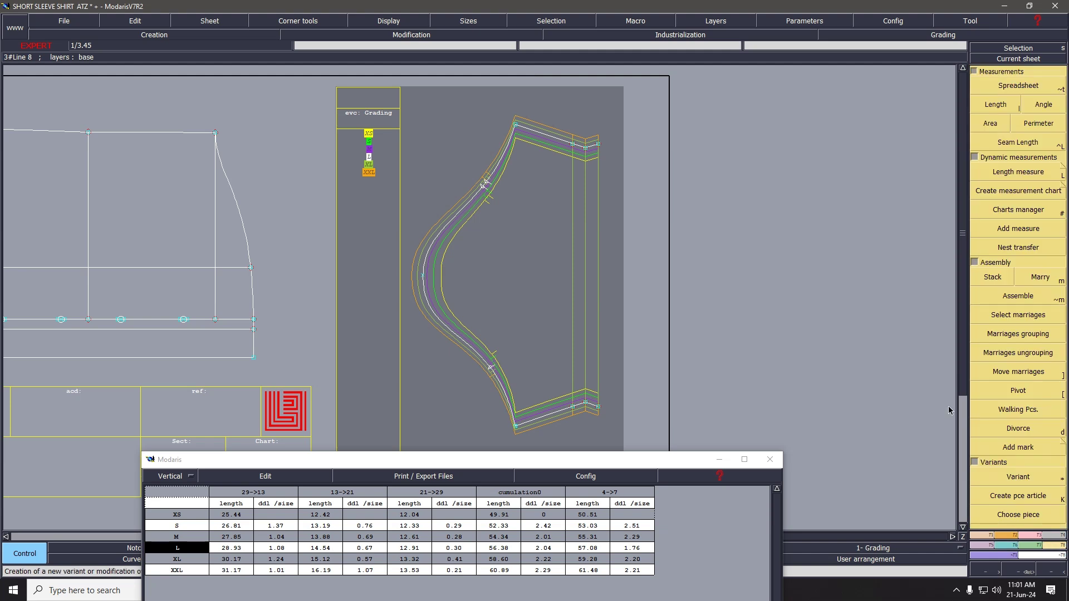
click(996, 105)
click(518, 425)
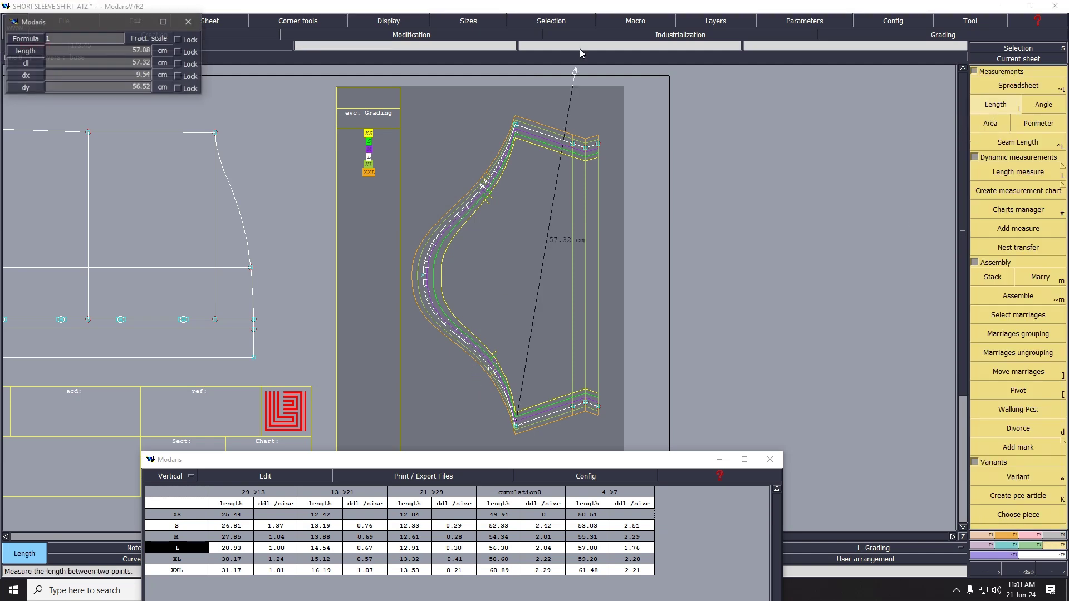
click(517, 128)
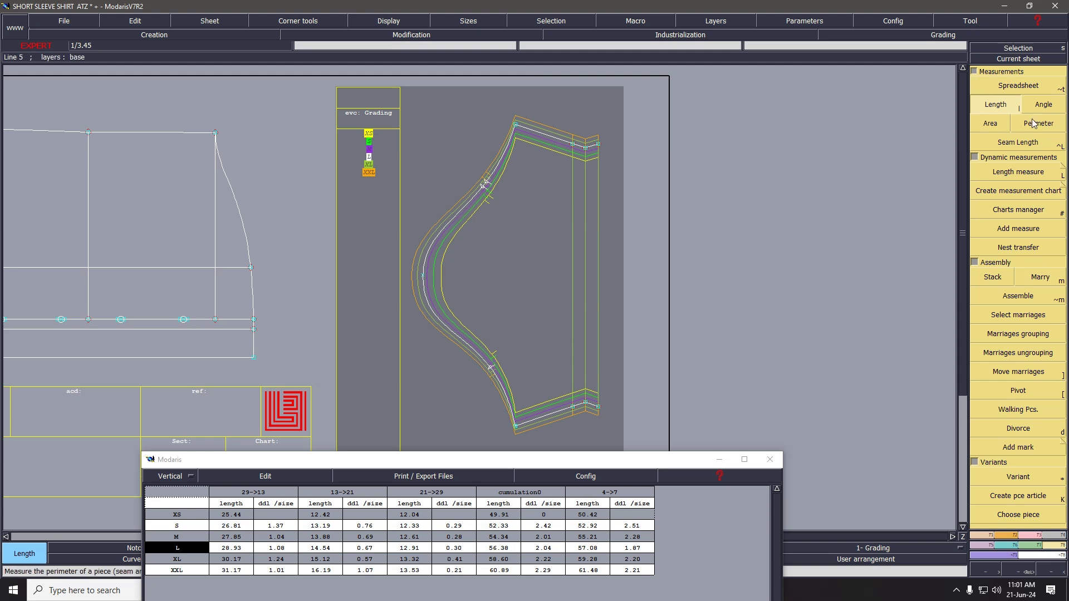
Set the M-to-L ddx grading increment of the sleeve cap's centre point to -0.4.
click(1009, 547)
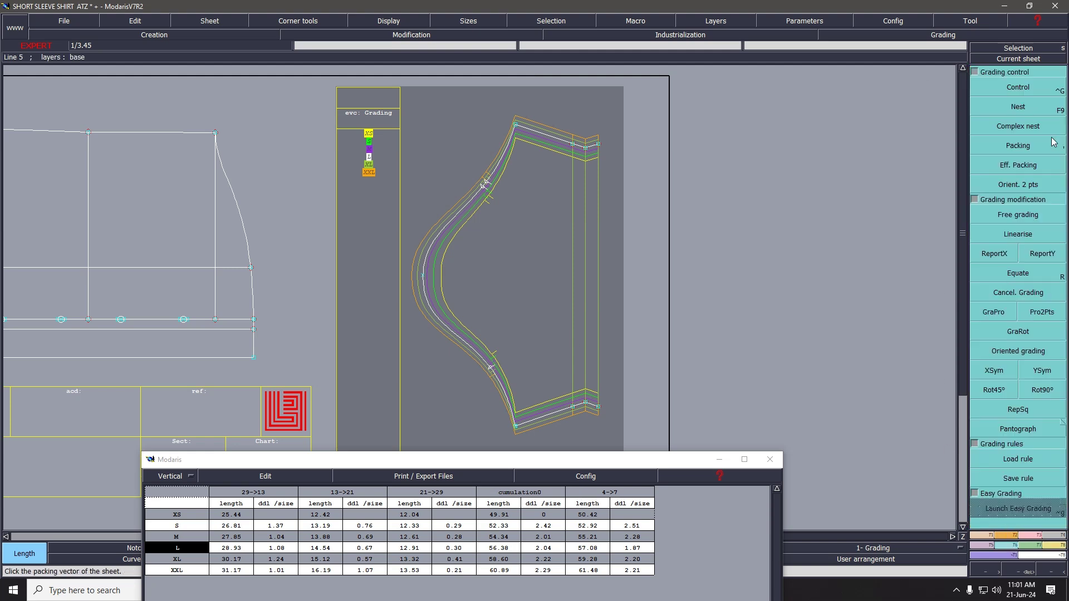
click(1017, 87)
click(429, 277)
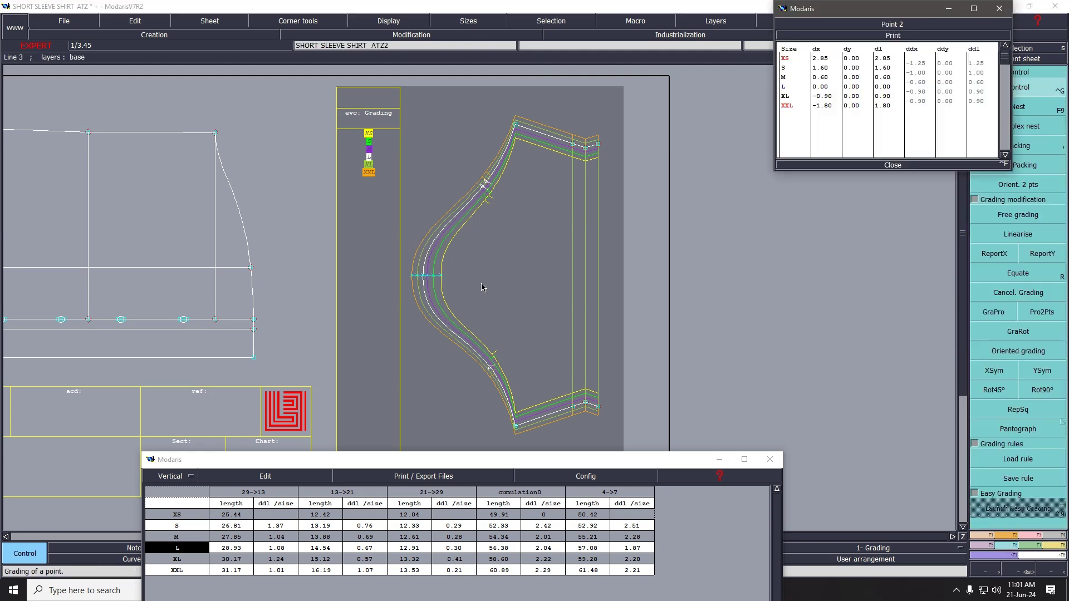
click(923, 83)
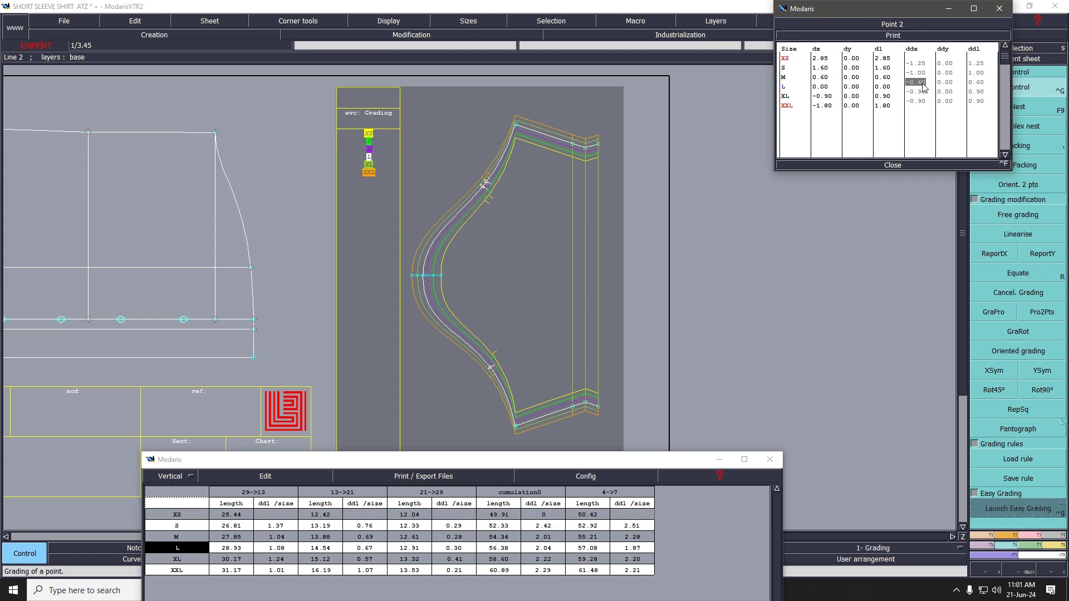
text(-0)
text(.4)
key(Return)
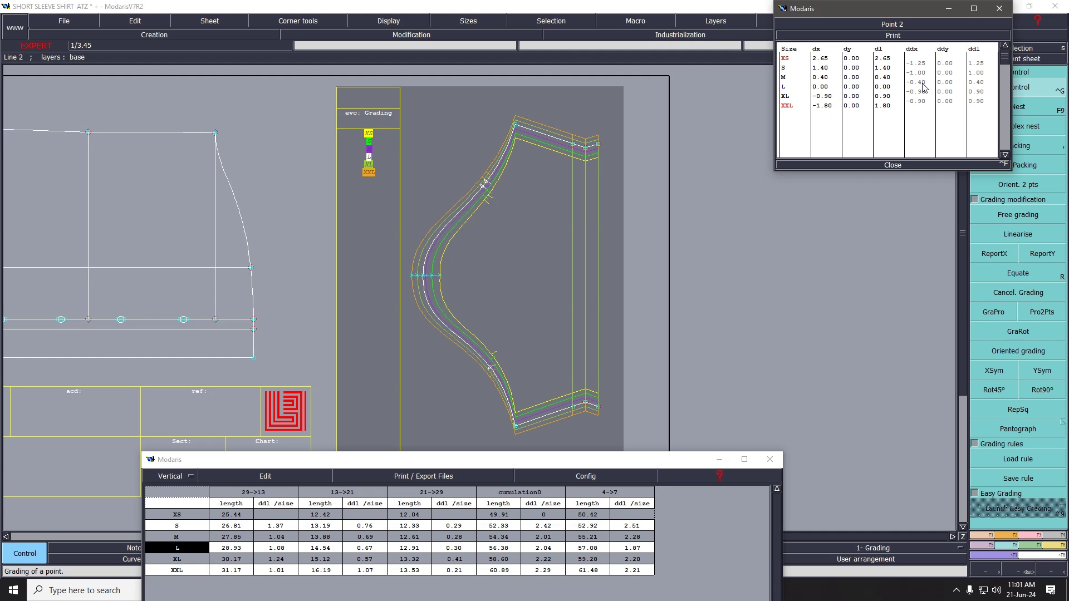
Change the cap centre point's M-to-L ddx grading increment to -0.8 and close its grading values.
click(922, 84)
text(-)
key(Return)
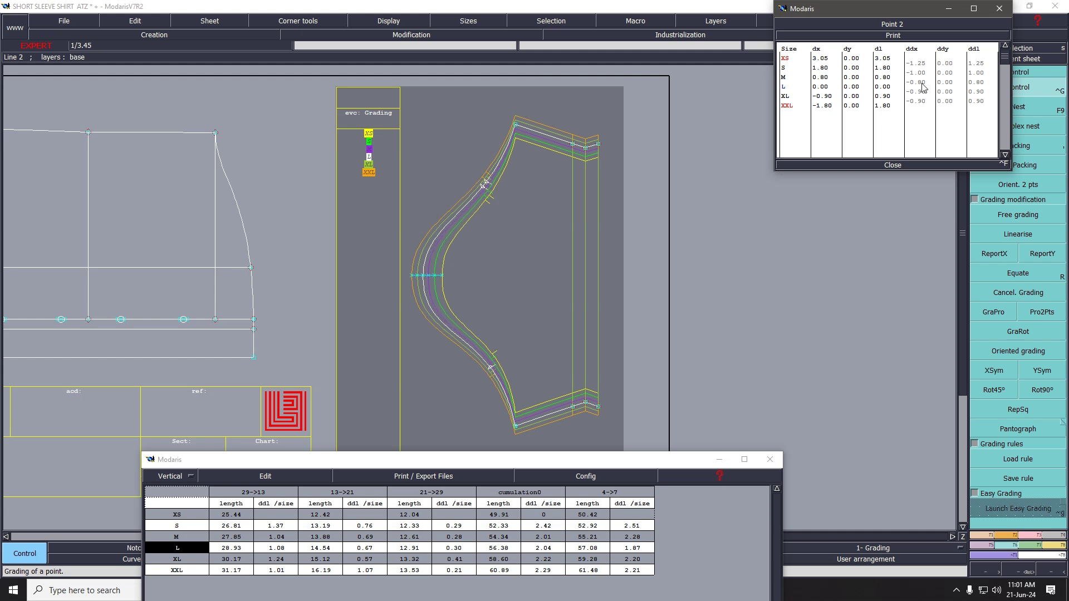
click(894, 166)
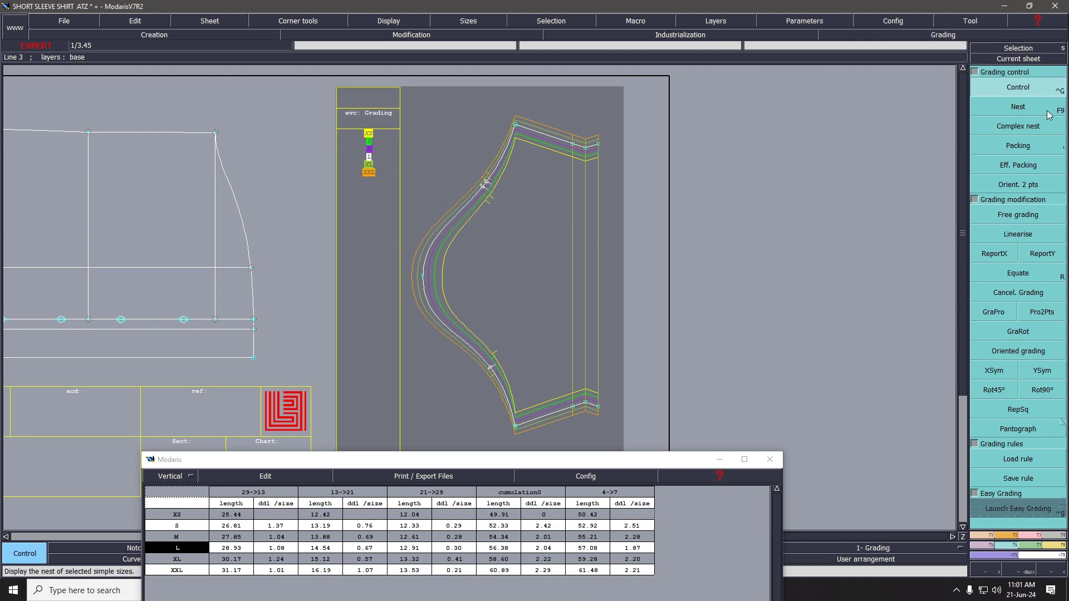
Remeasure the sleeve cap curve between the two underarm corners to check the M-to-L length difference.
click(1056, 548)
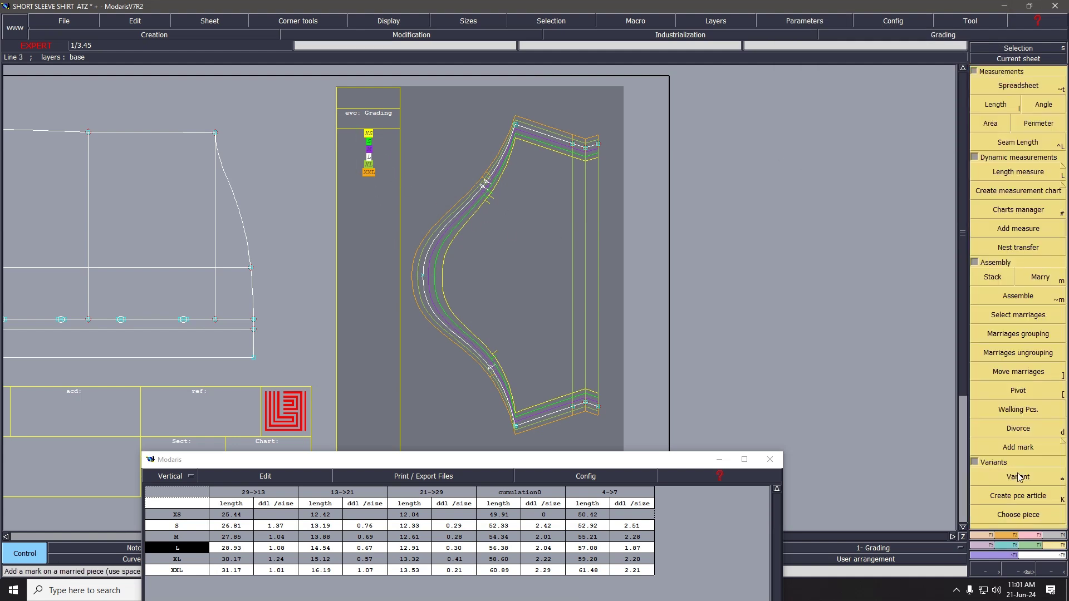
click(995, 109)
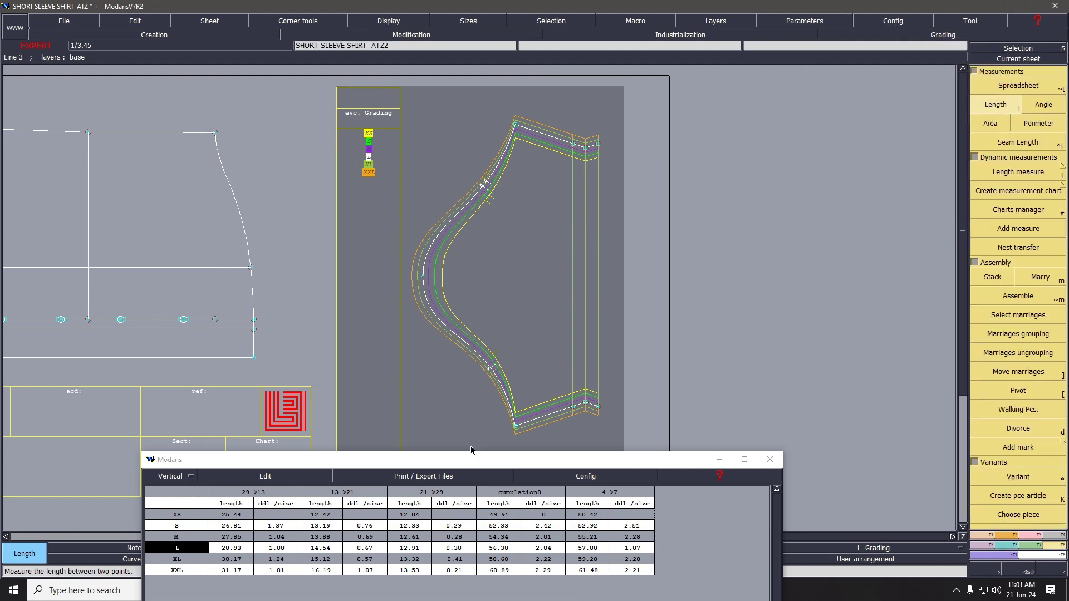
click(515, 426)
click(517, 126)
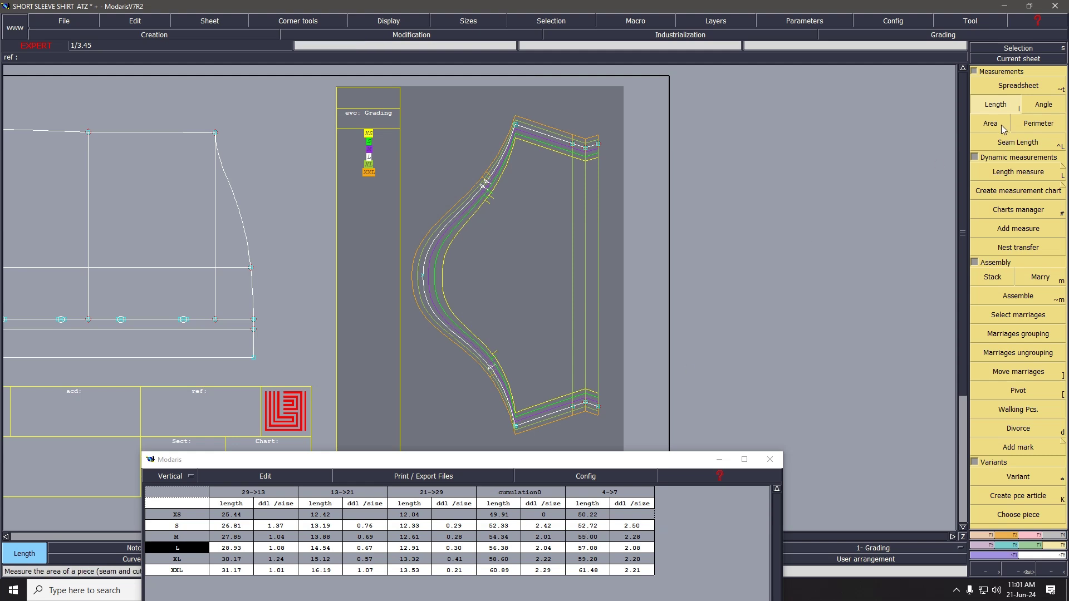
Set the S-to-M ddx grading increment of the sleeve cap's centre point to -0.8 and close its grading values.
click(1008, 546)
click(1012, 87)
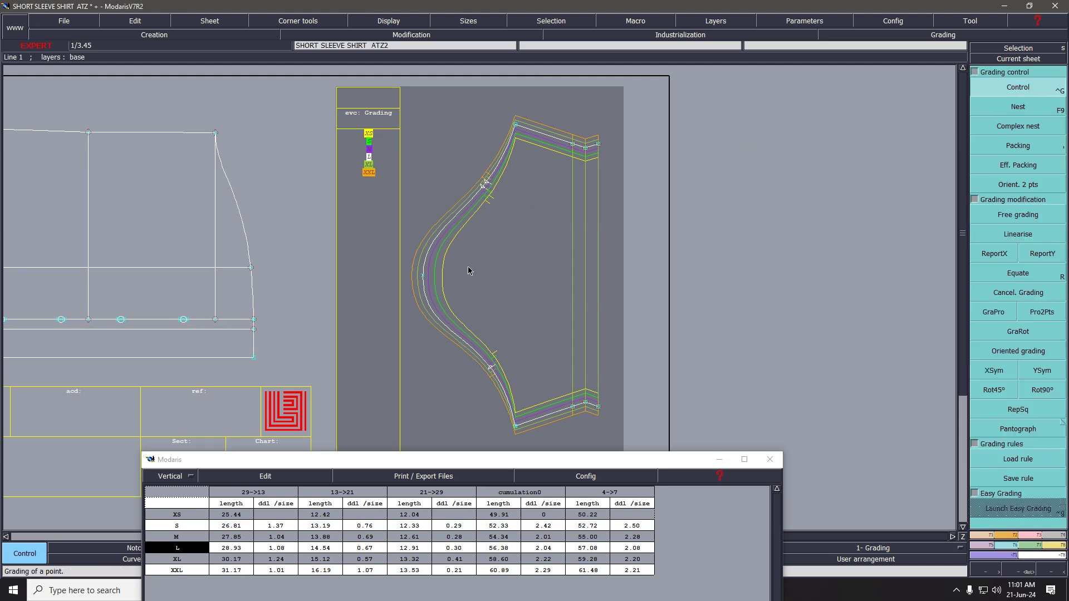
click(424, 275)
click(918, 73)
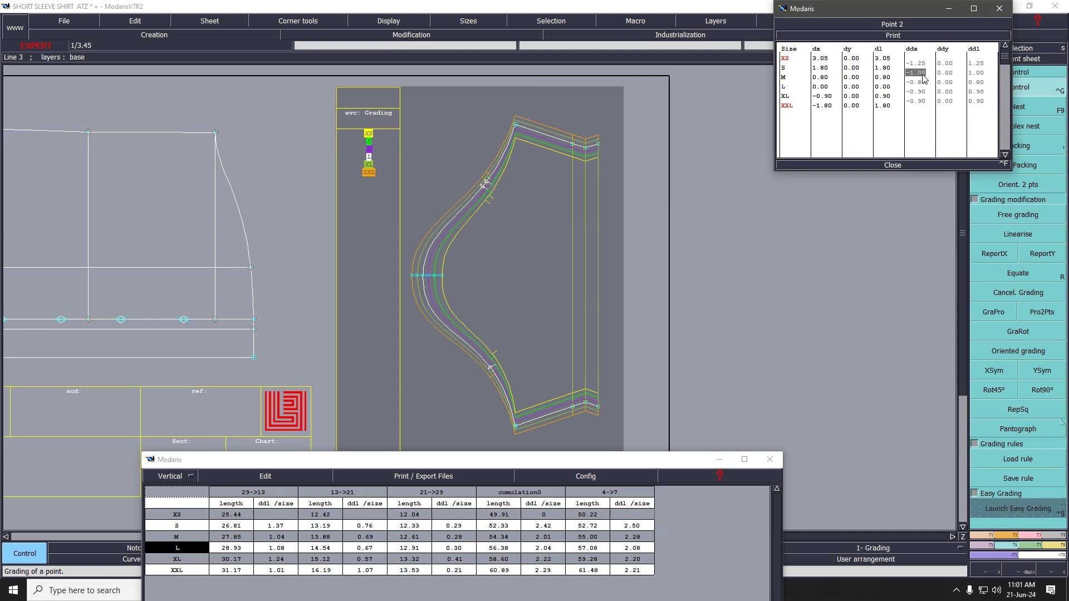
text(-)
key(Return)
click(891, 165)
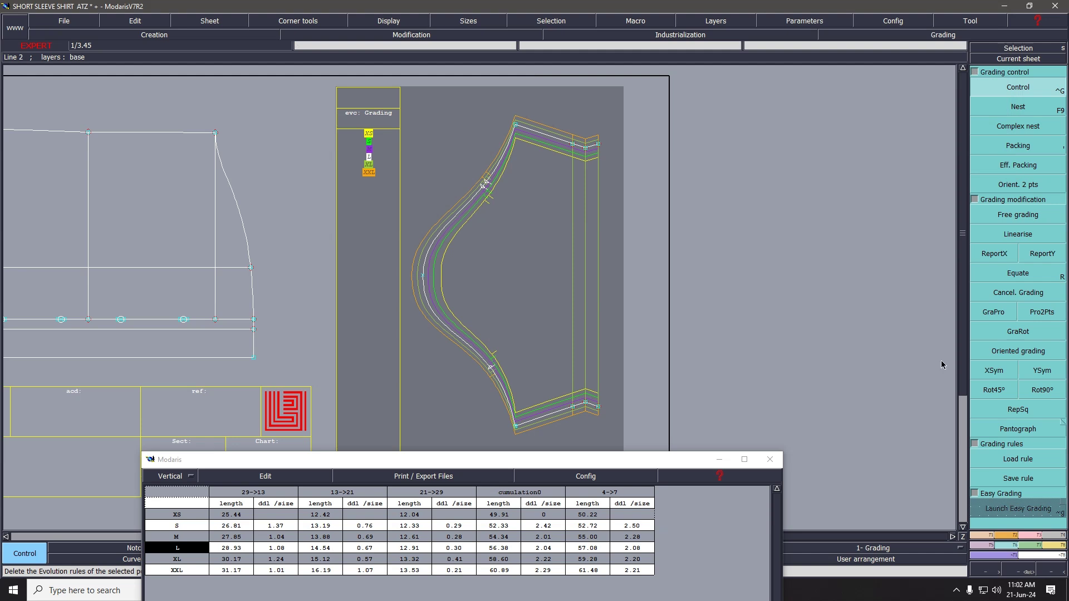
Remeasure the sleeve cap curve between the underarm corners to check the S-to-M length difference.
click(1054, 545)
click(995, 104)
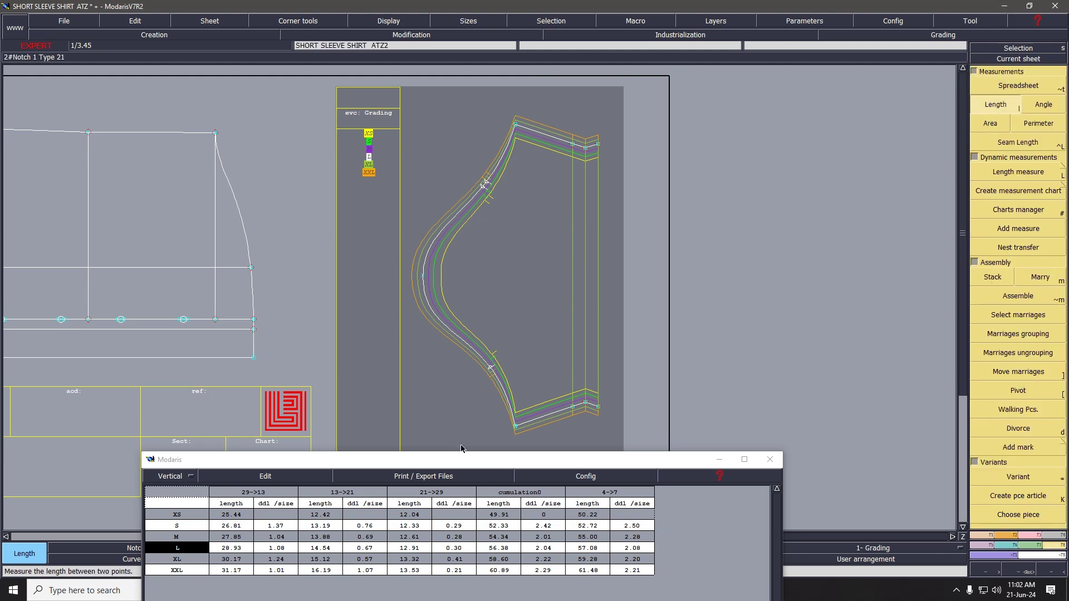
click(515, 426)
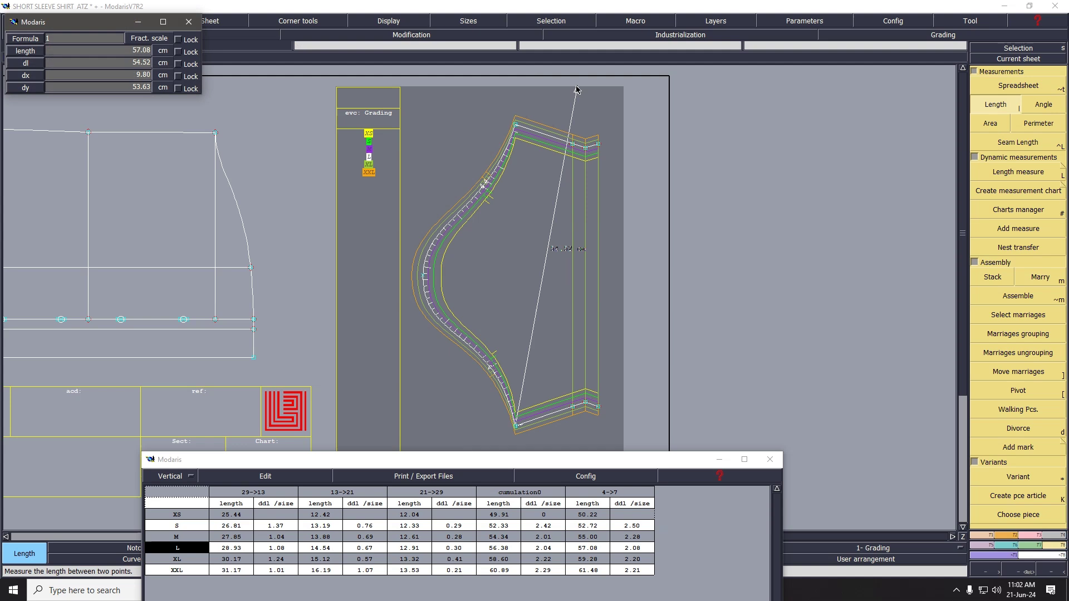
click(516, 125)
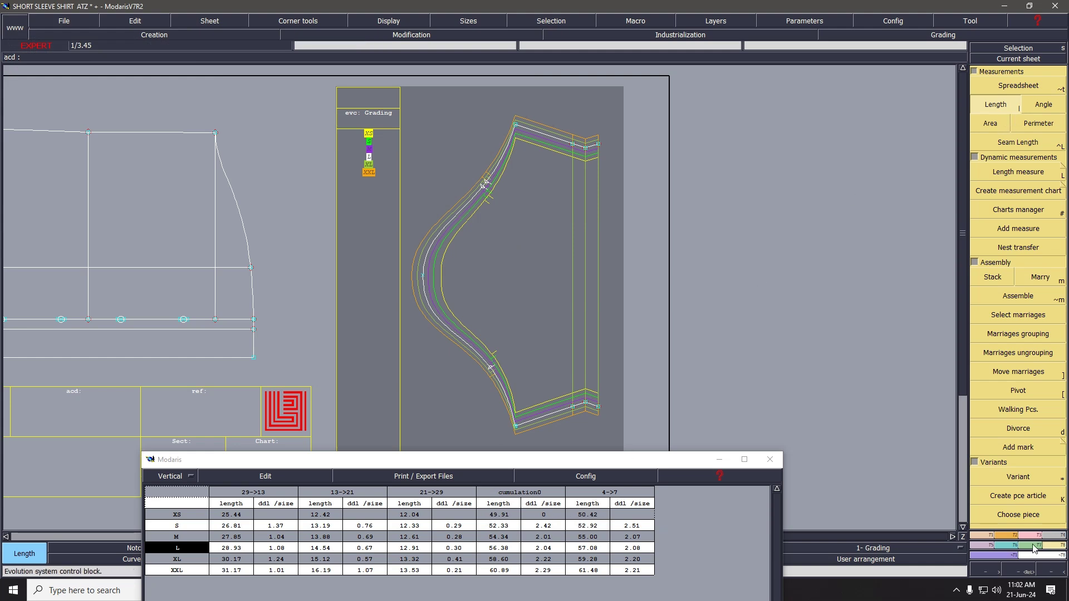
Set the XS-to-S ddx grading increment of the cap centre point to -1 and close its grading values.
click(1015, 551)
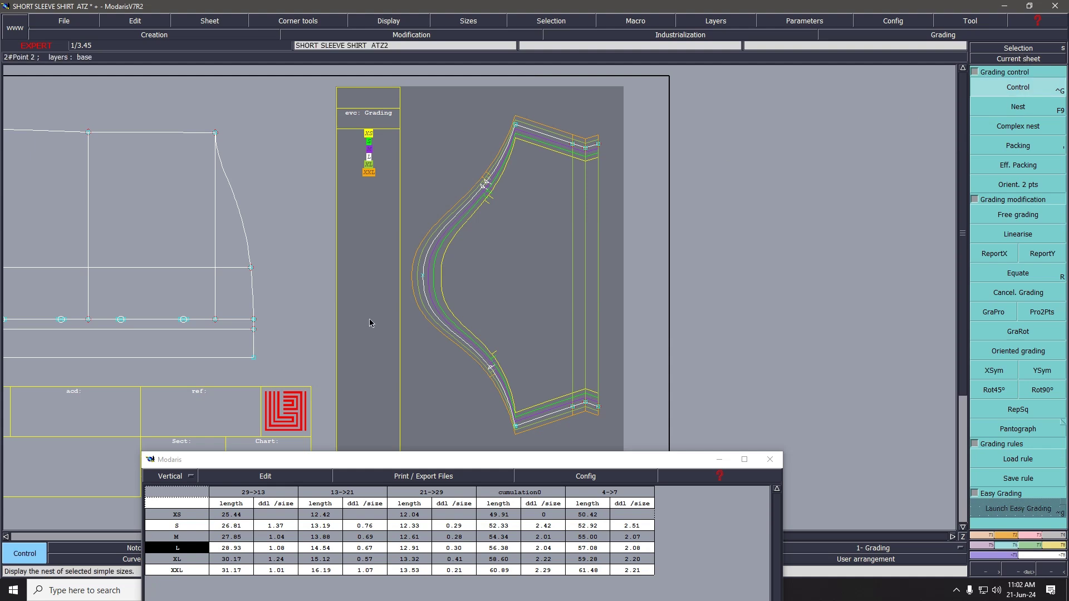
click(423, 276)
click(917, 64)
text(-1)
key(Return)
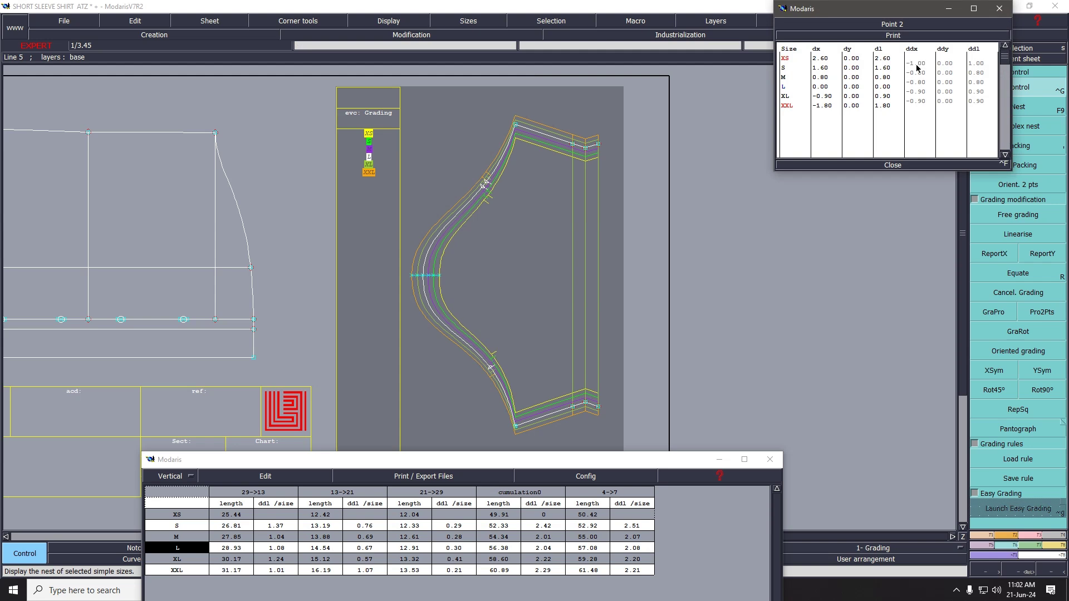
click(903, 166)
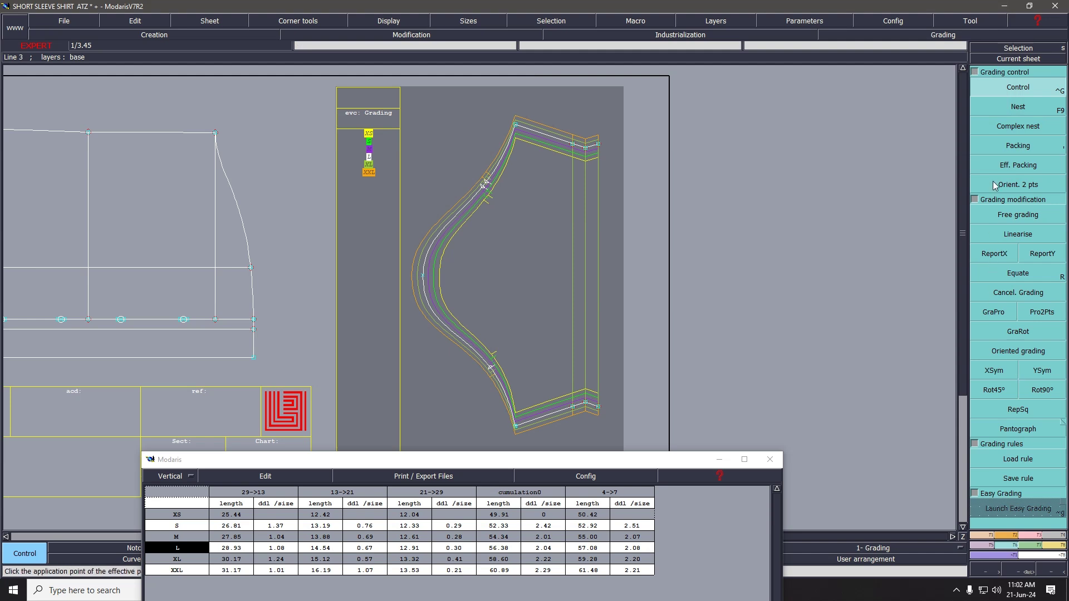
Remeasure the sleeve cap curve between the underarm corners to check the XS-to-S length difference.
click(1037, 544)
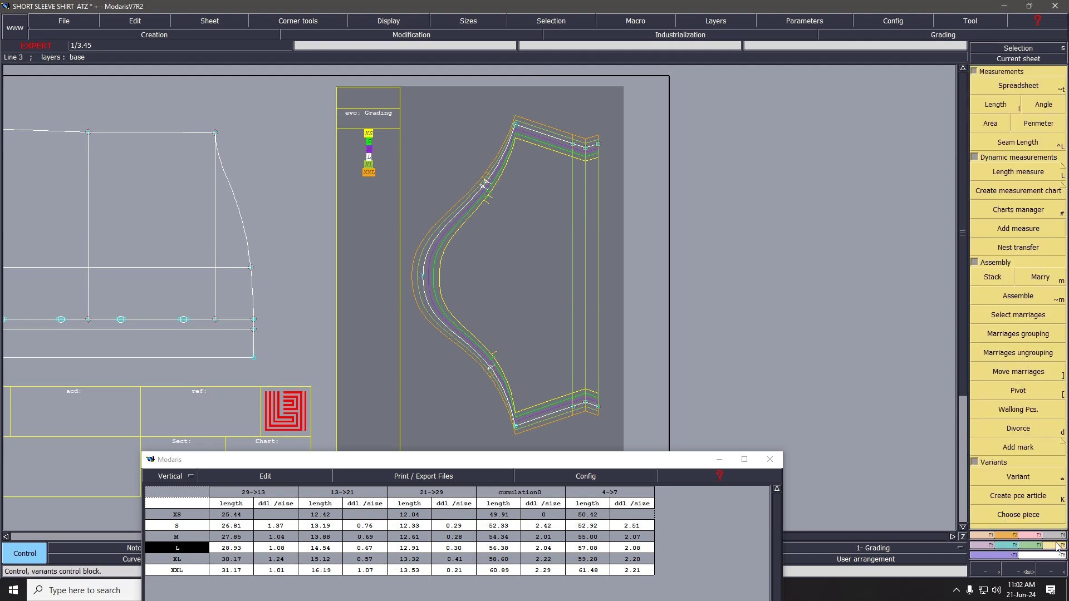
click(995, 104)
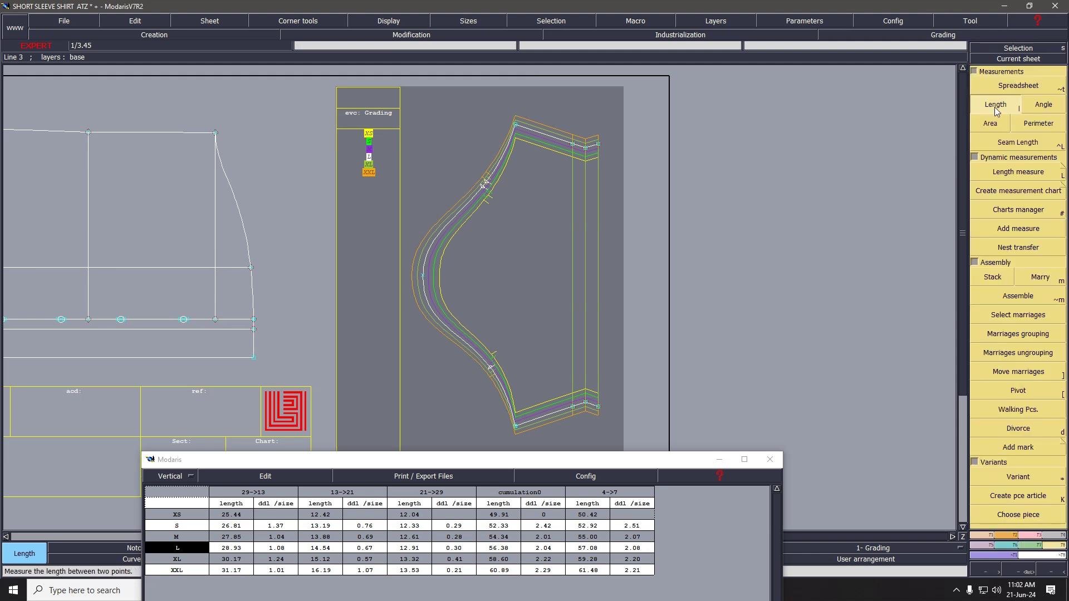
click(516, 426)
click(517, 127)
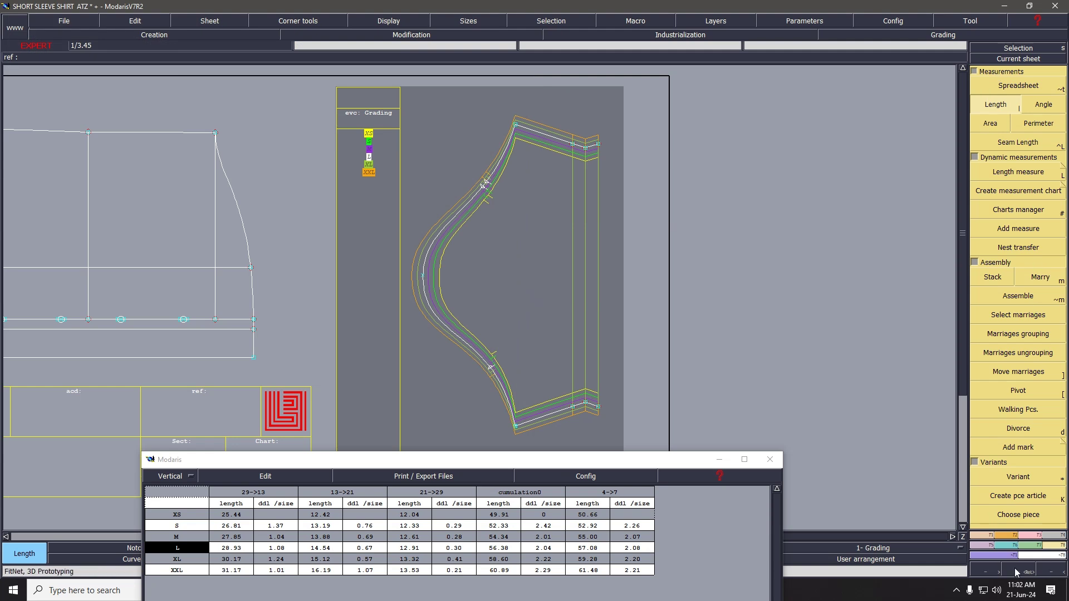
Change the cap centre point's XS-to-S ddx grading increment to -0.8 and close its grading values.
click(1013, 552)
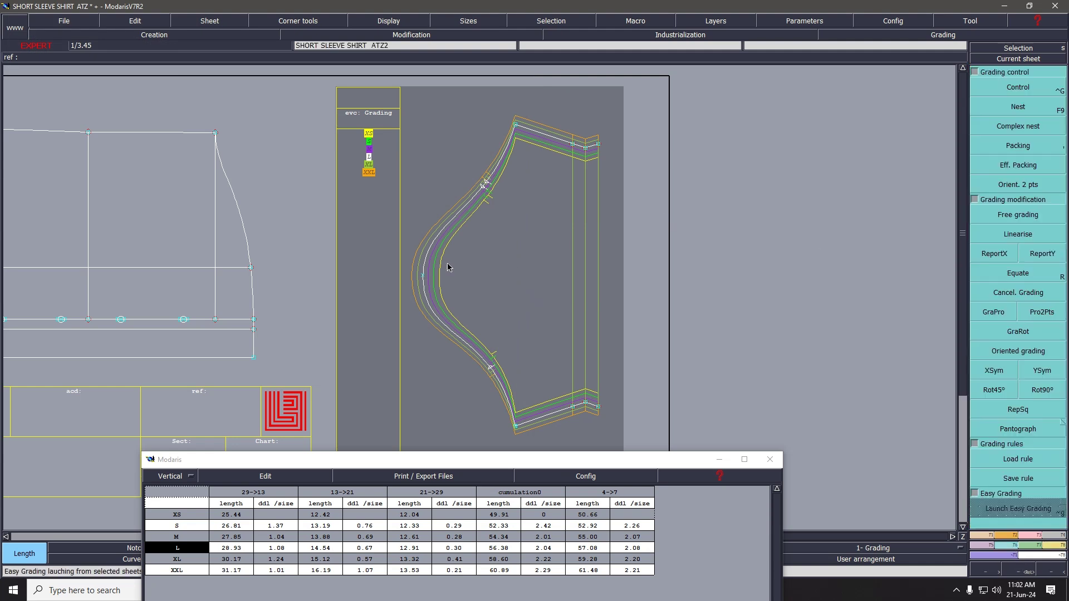
click(425, 279)
click(457, 248)
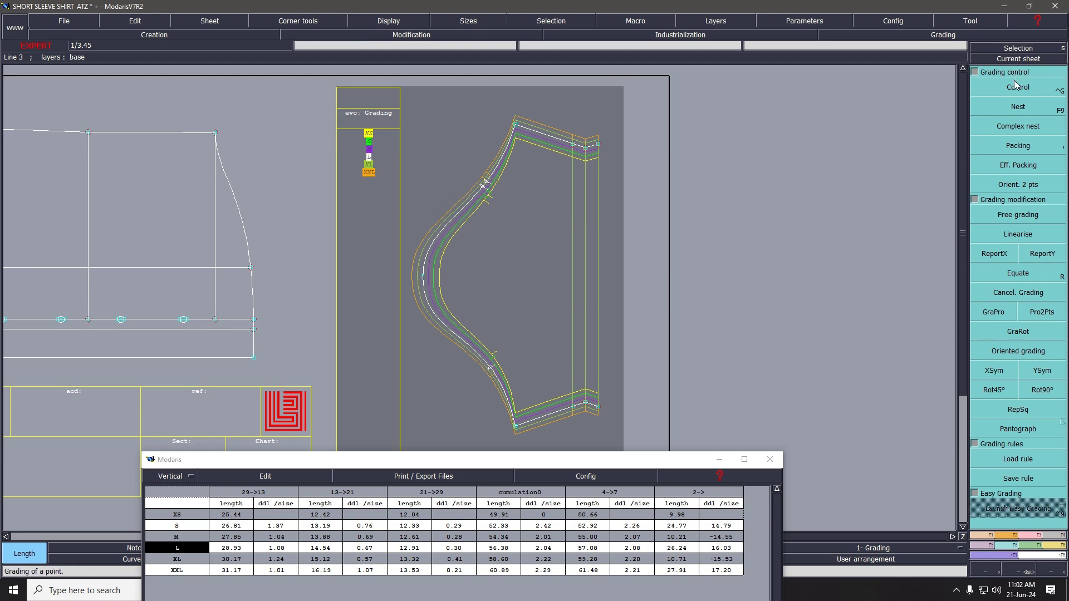
key(ctrl+g)
click(422, 276)
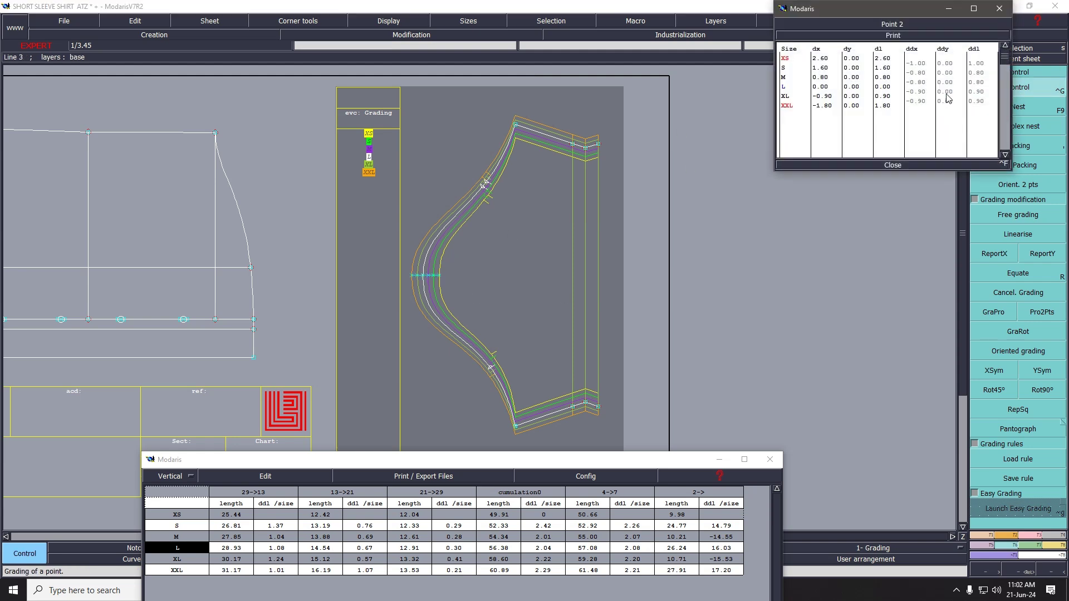
click(921, 64)
text(-0.8)
key(Return)
click(893, 166)
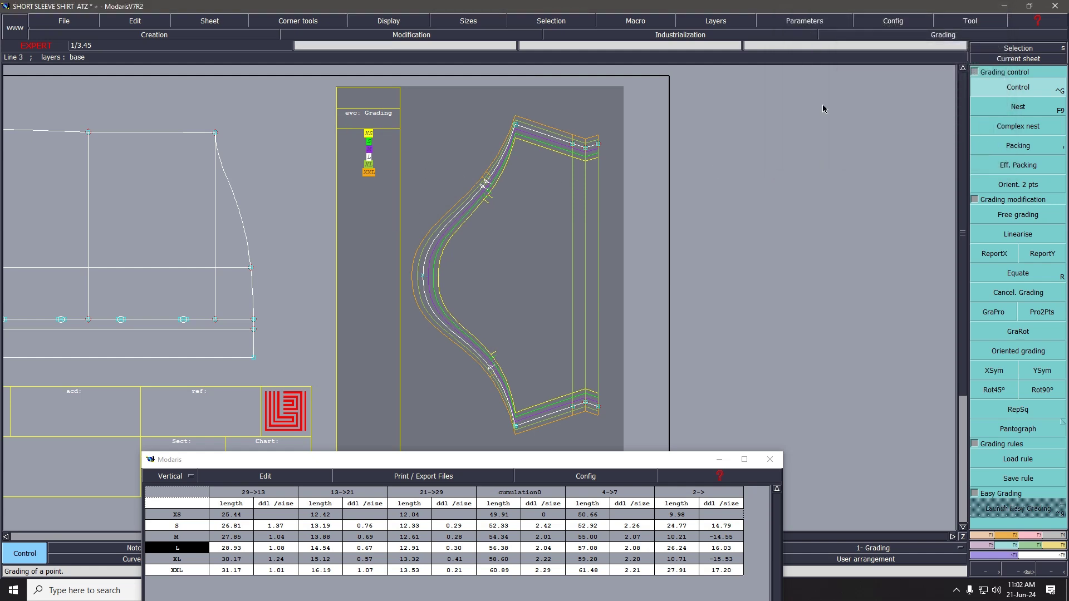
Measure the sleeve cap curve again after the XS-to-S change, compare the lengths per size and dismiss the measurement chart.
click(1056, 545)
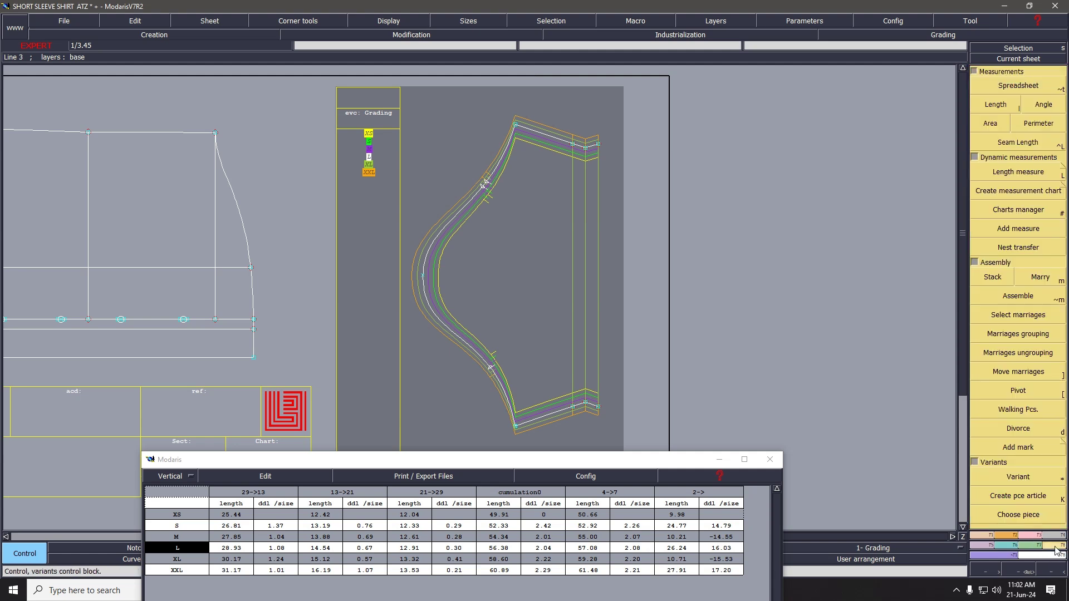
click(516, 426)
click(517, 126)
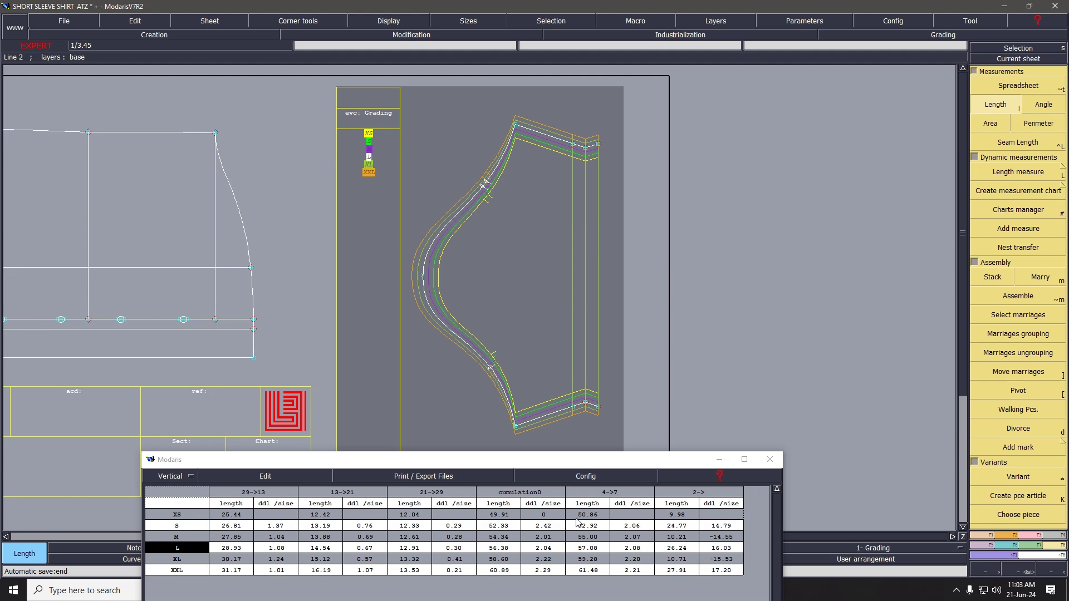
drag(534, 462, 580, 183)
click(498, 476)
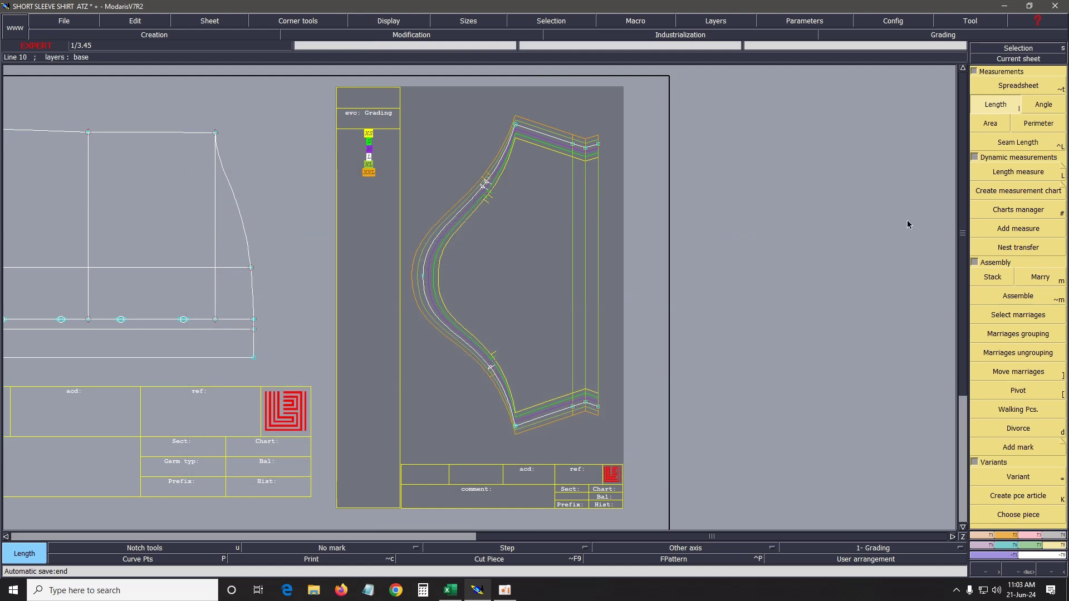
Review the grading values of the sleeve cap's centre point and pack the size nest on that point.
click(1012, 546)
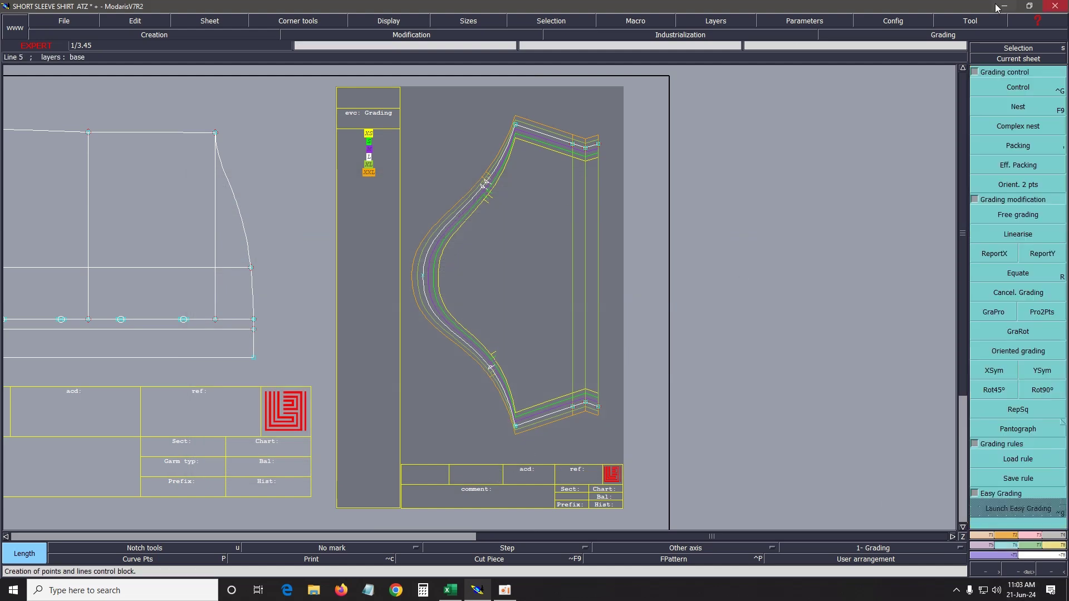
click(1018, 87)
click(424, 275)
click(423, 278)
click(896, 167)
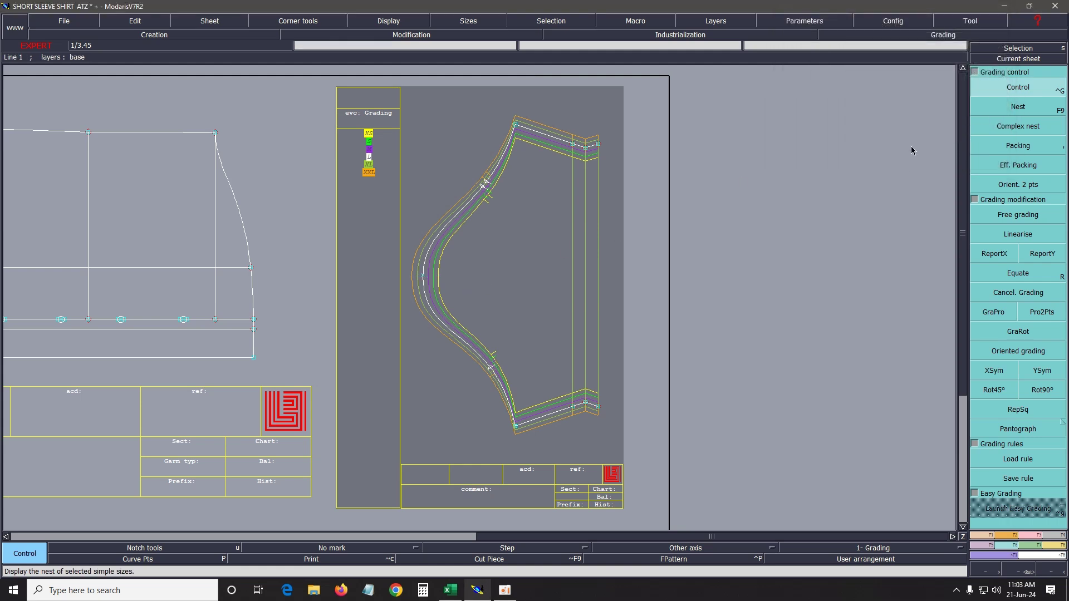
click(997, 145)
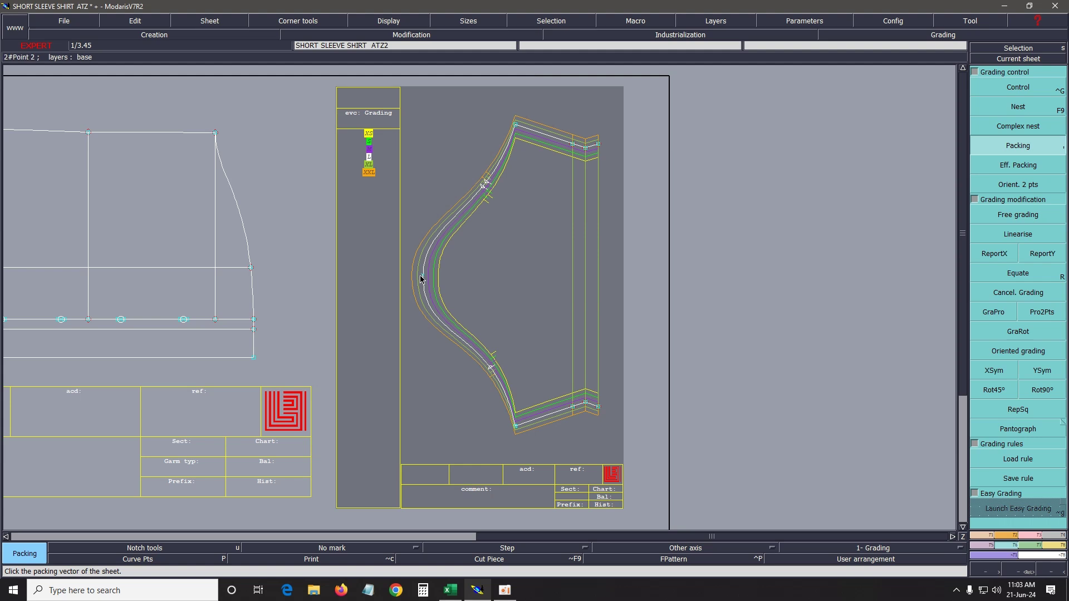
click(613, 290)
Set the ddx grading increment of the sleeve's upper hem corner to 0.5 for all sizes.
click(1021, 89)
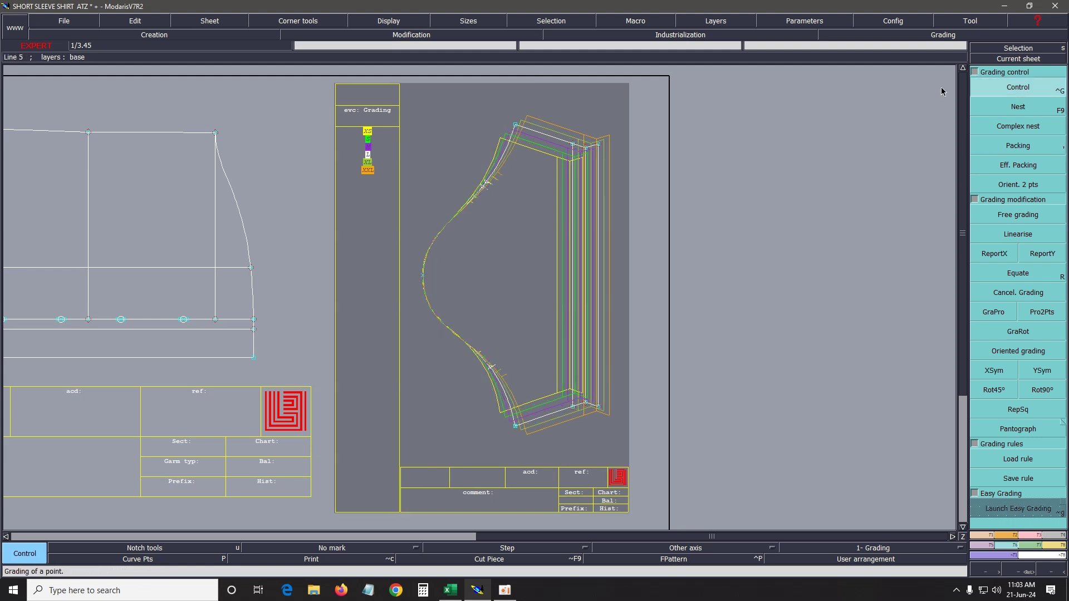
click(600, 146)
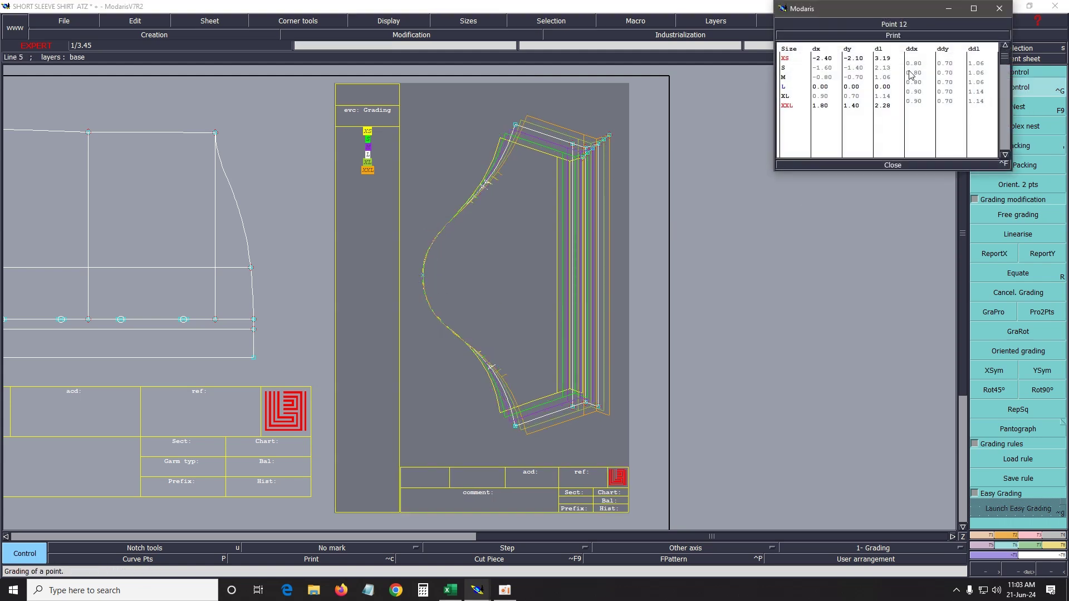
drag(917, 71, 917, 105)
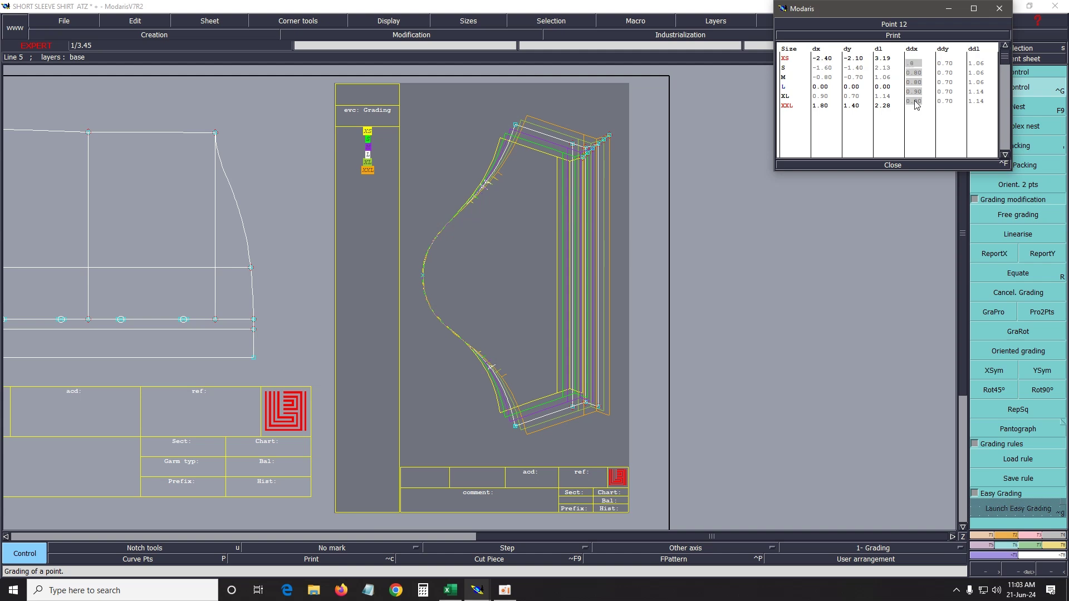
text(.5)
key(Return)
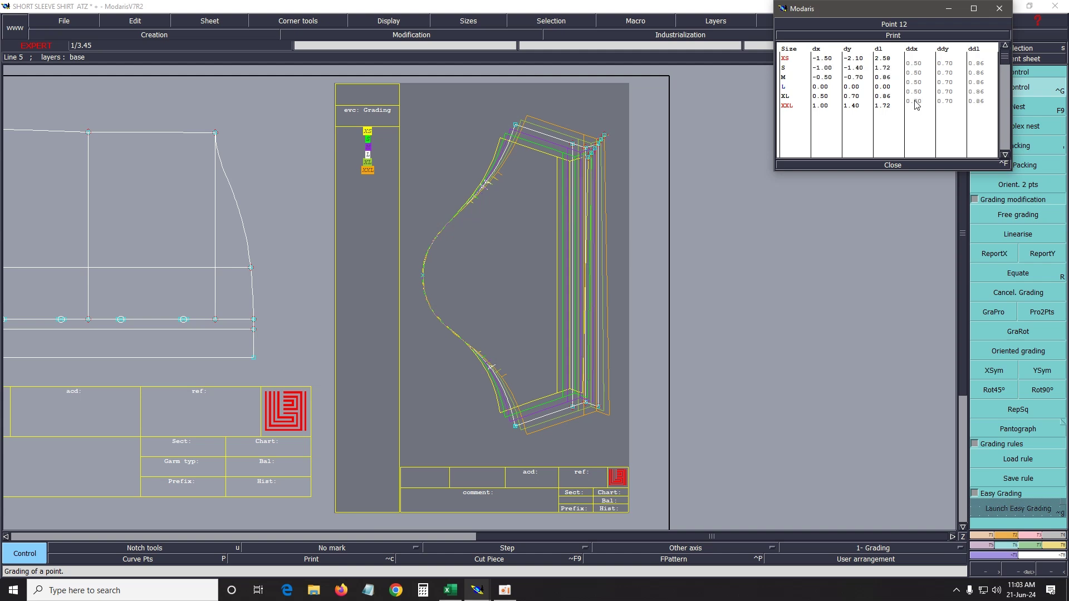
click(893, 165)
Copy the X grading of the upper hem corner to the points at the sleeve's lower hem end with ReportX.
drag(540, 341, 644, 467)
click(994, 254)
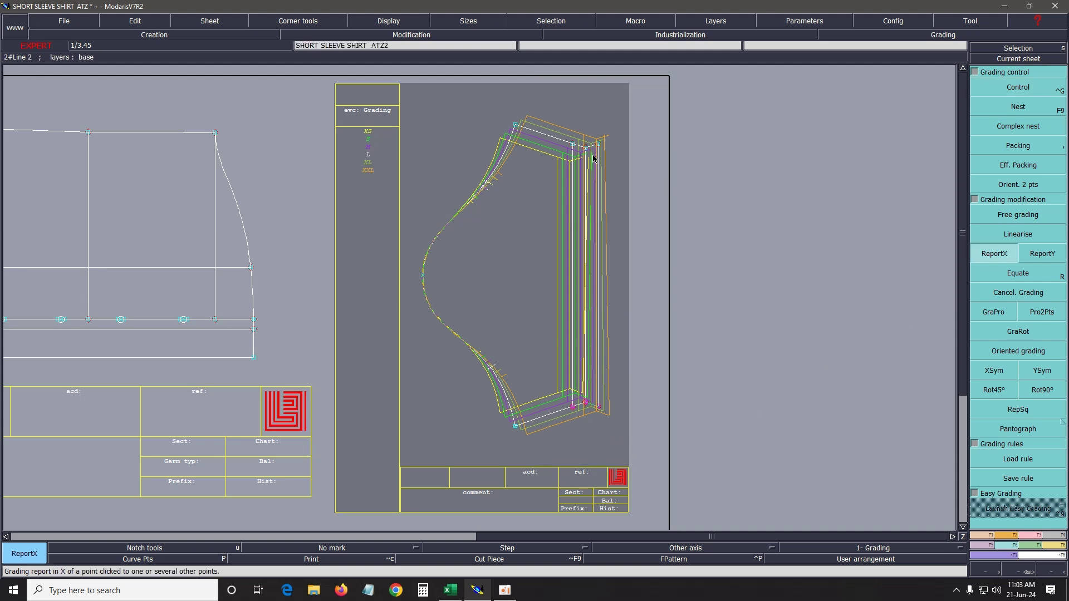
click(599, 145)
click(585, 403)
click(602, 439)
Apply the same X grading to the remaining points at the sleeve's upper hem end with ReportX.
drag(555, 115, 669, 259)
click(1026, 257)
click(994, 253)
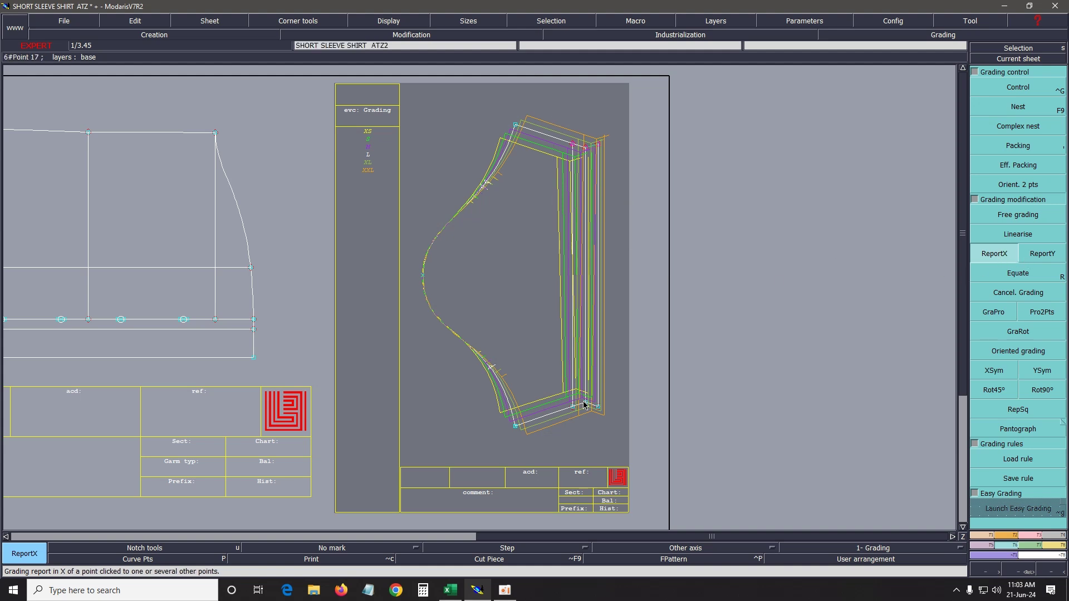
click(583, 149)
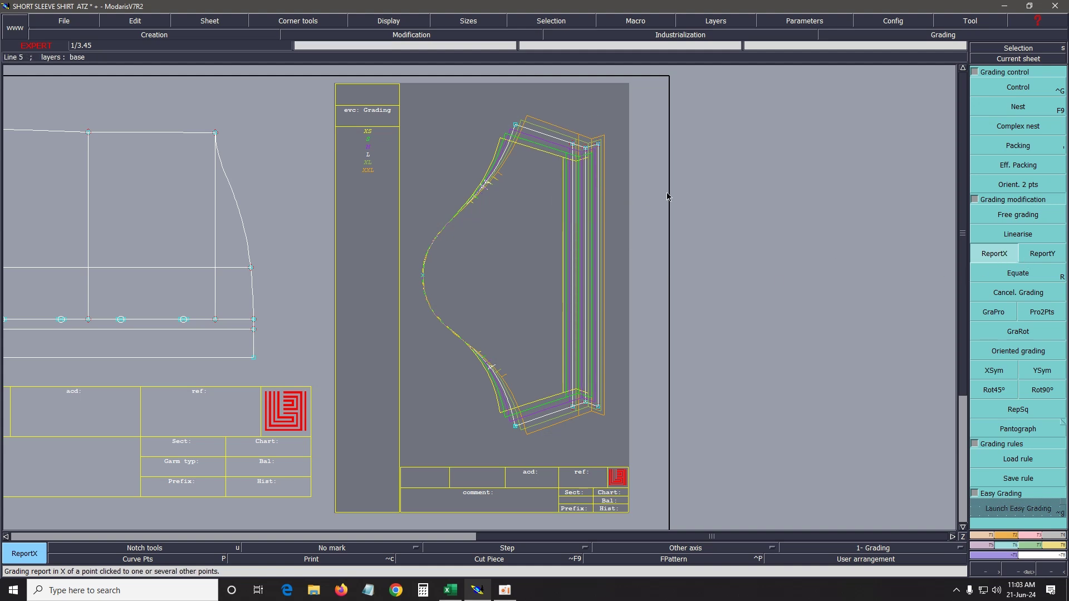
Return the sleeve's nest from cap-point packing to its original alignment and arrange all sheets on the desk.
click(1023, 145)
click(549, 124)
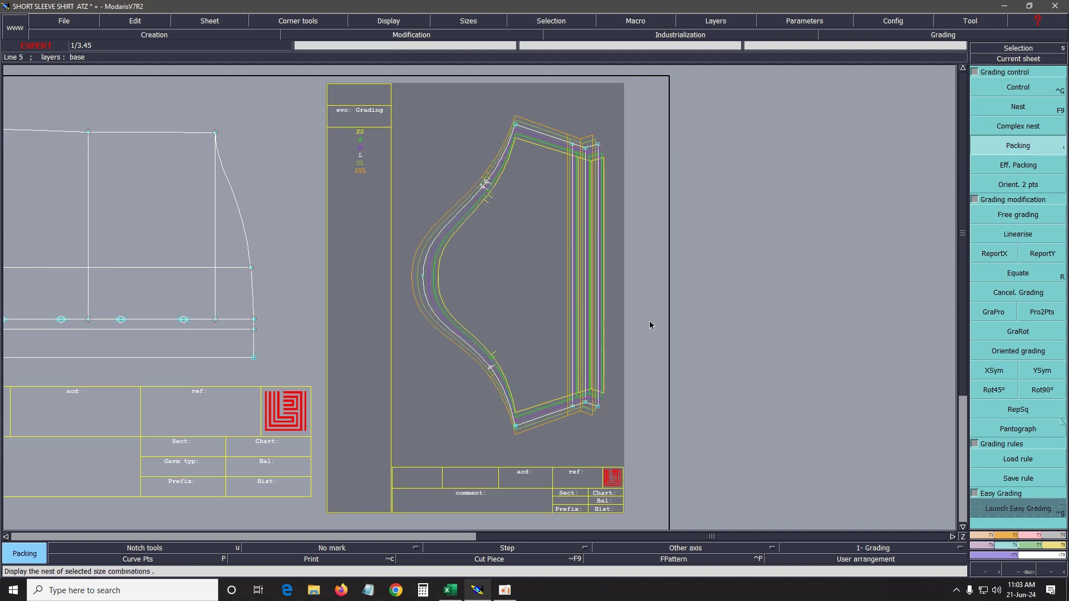
key(j)
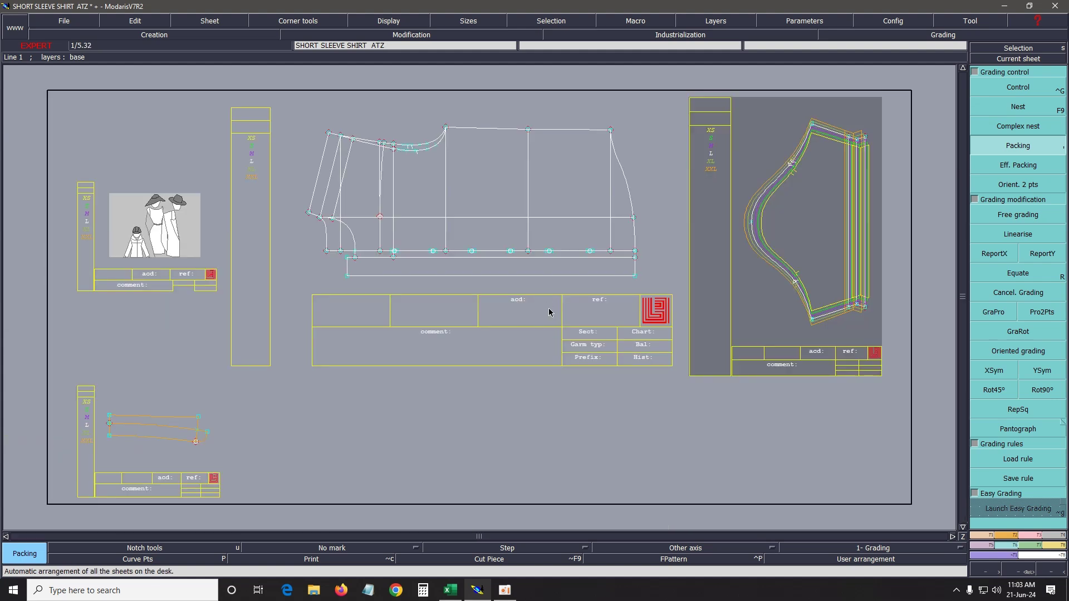
Make the shirt body sheet the current sheet and display its nest in all sizes.
click(994, 60)
click(598, 230)
key(F9)
key(F9)
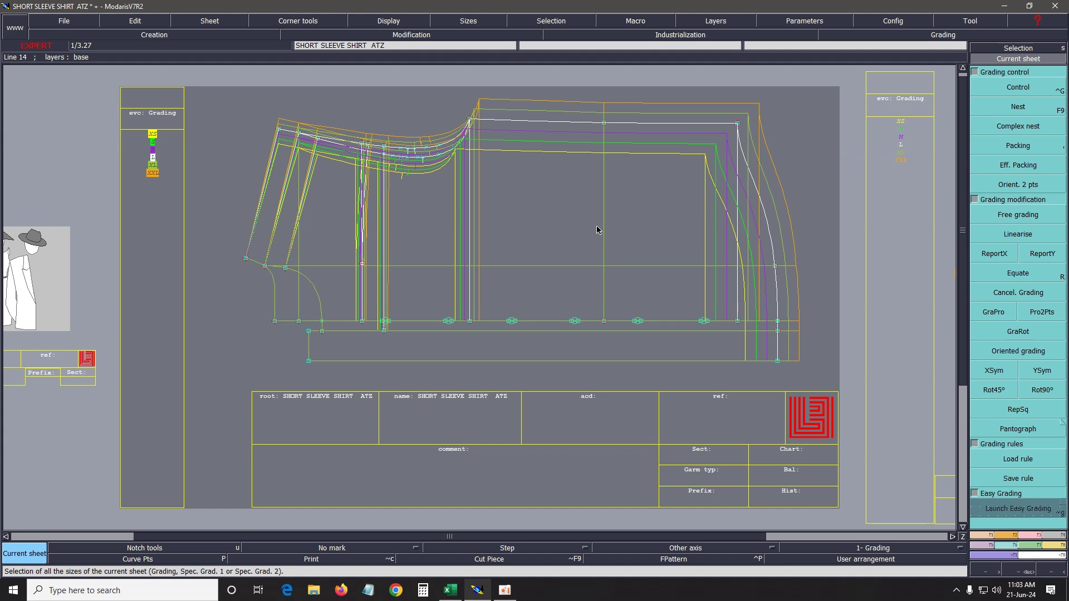
Switch to the Excel size chart, fill the CUFF LENGTH row yellow and mark it ok in column U.
key(8)
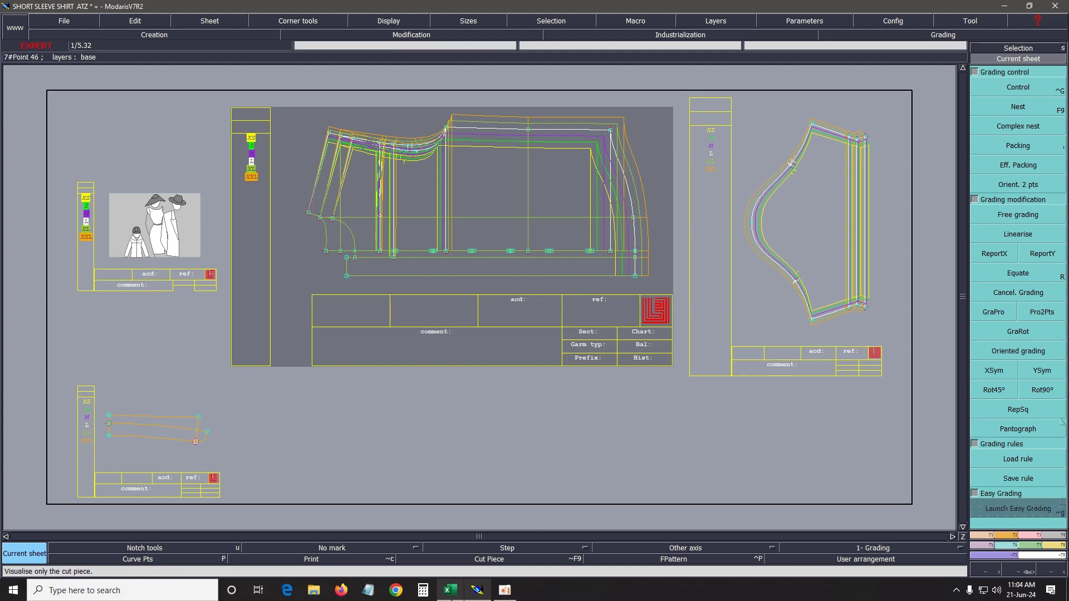
click(451, 591)
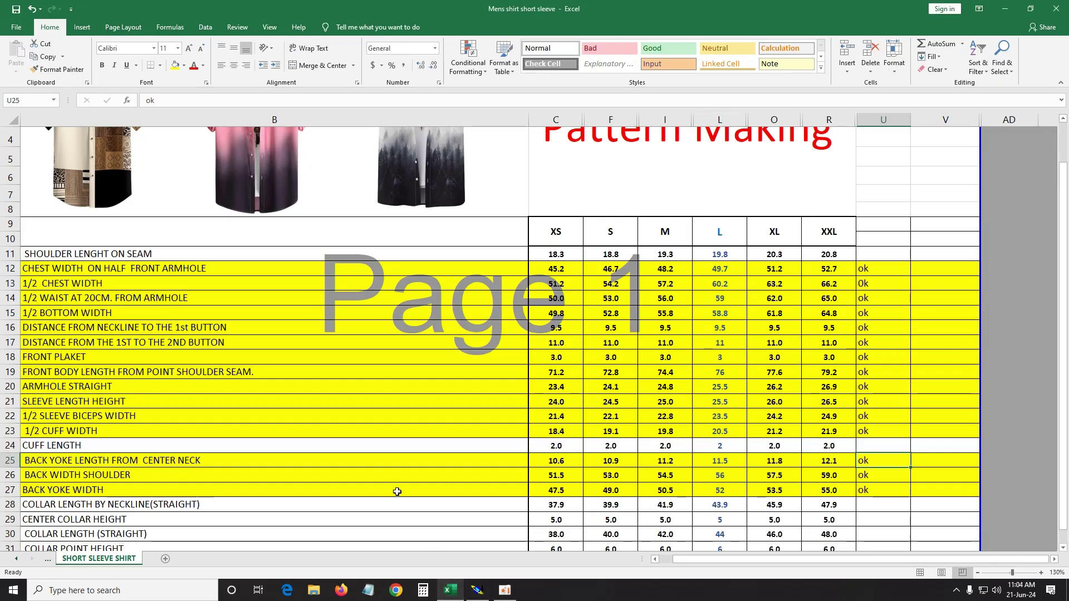
click(9, 446)
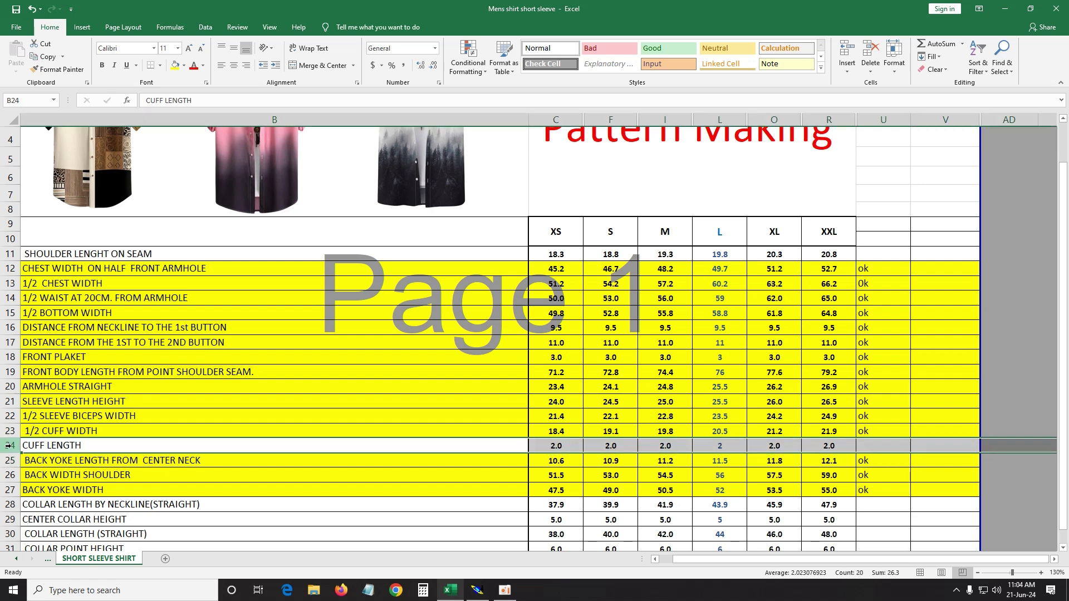
click(175, 65)
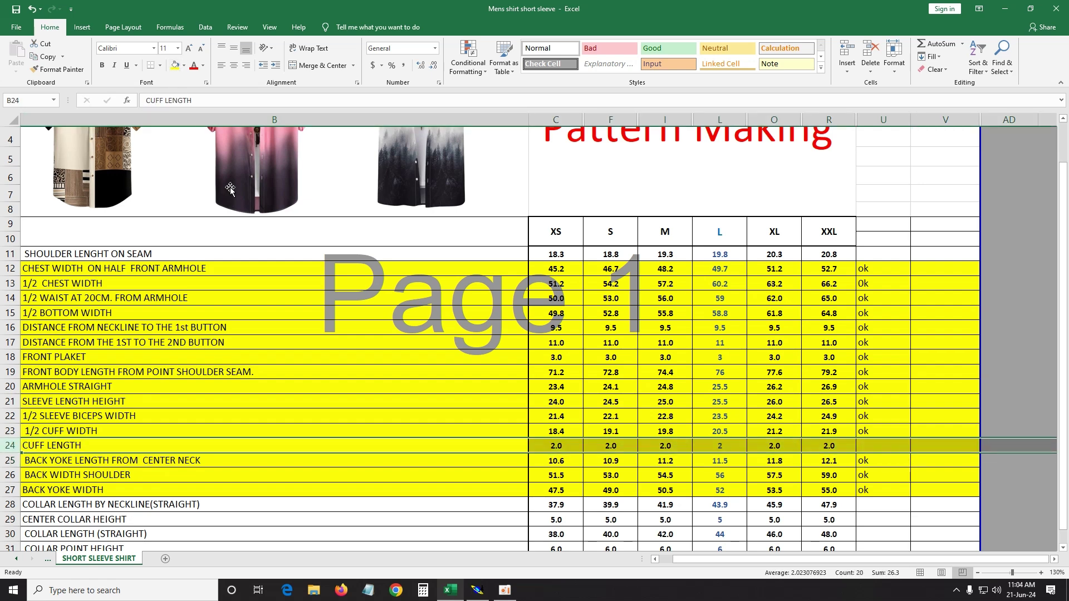
scroll(648, 397, down, 2)
click(866, 340)
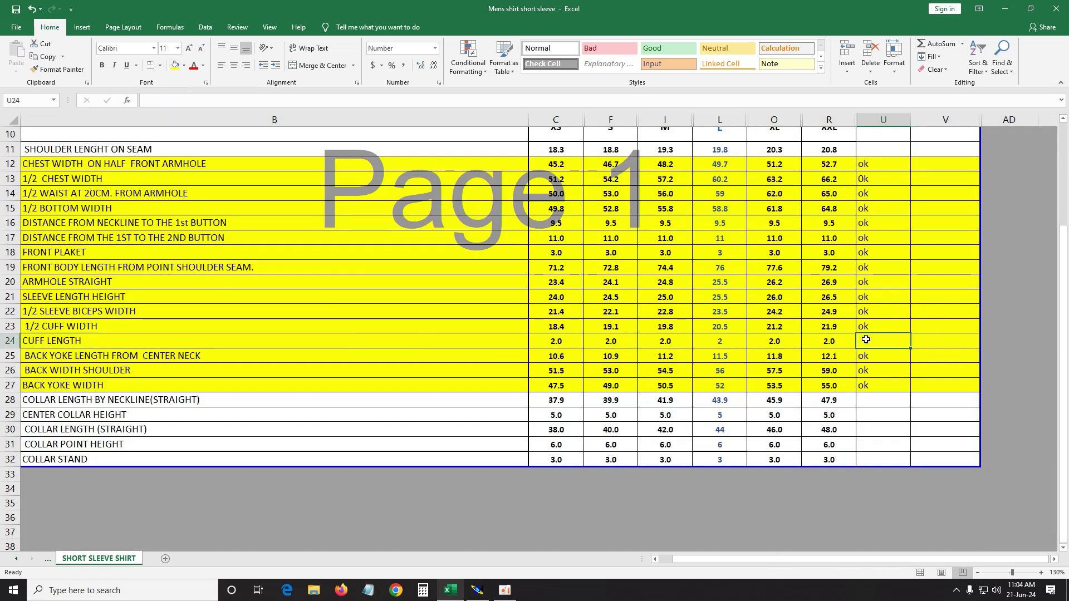
text(0)
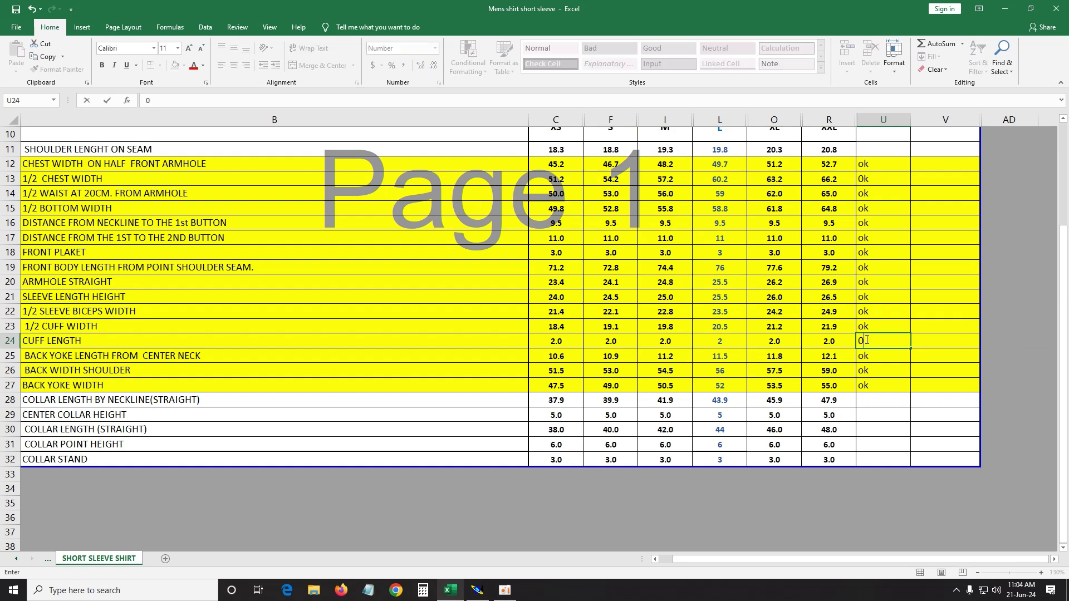
text(ok)
key(Return)
Examine the COLLAR LENGTH BY NECKLINE(STRAIGHT) measurements for each size from XS to XXL.
click(862, 405)
click(124, 397)
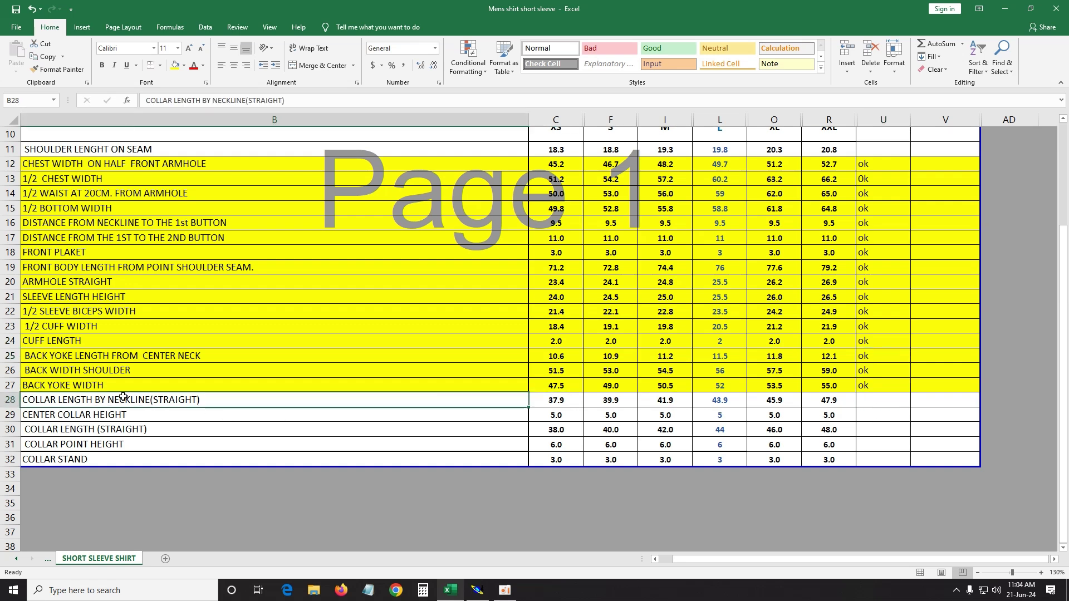
click(579, 403)
click(612, 403)
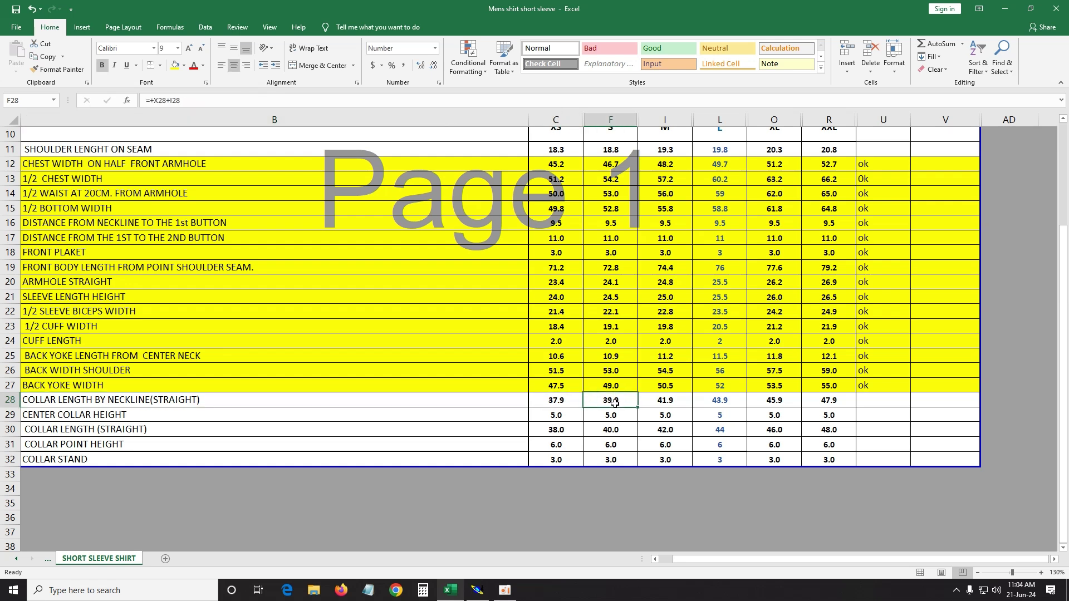
click(579, 403)
click(628, 411)
click(625, 405)
click(682, 402)
click(736, 401)
click(785, 400)
click(833, 402)
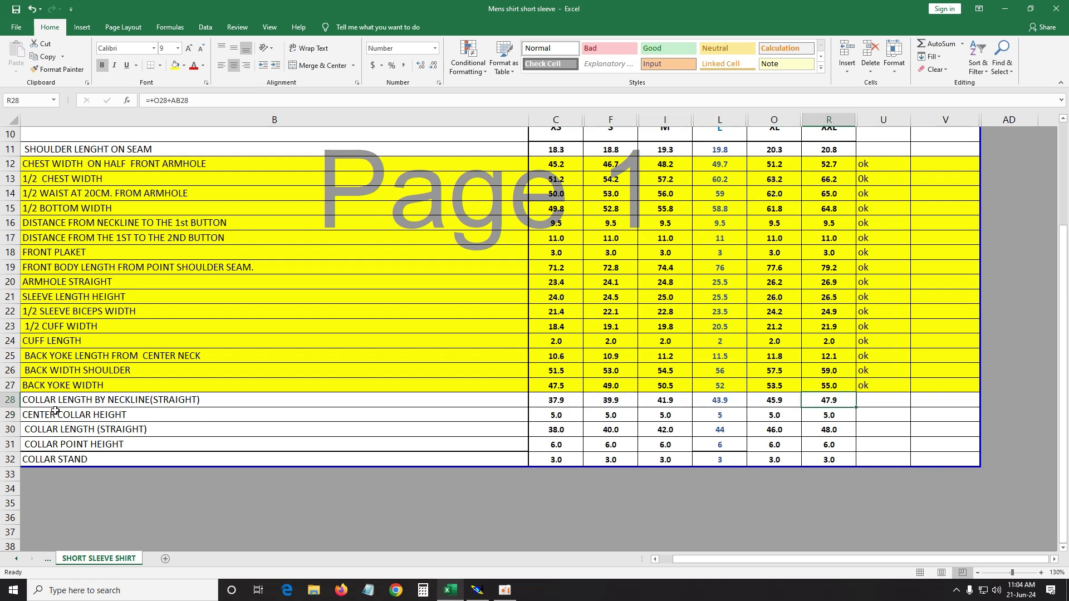
Fill the COLLAR LENGTH BY NECKLINE(STRAIGHT) row yellow and mark it ok in column U.
click(10, 399)
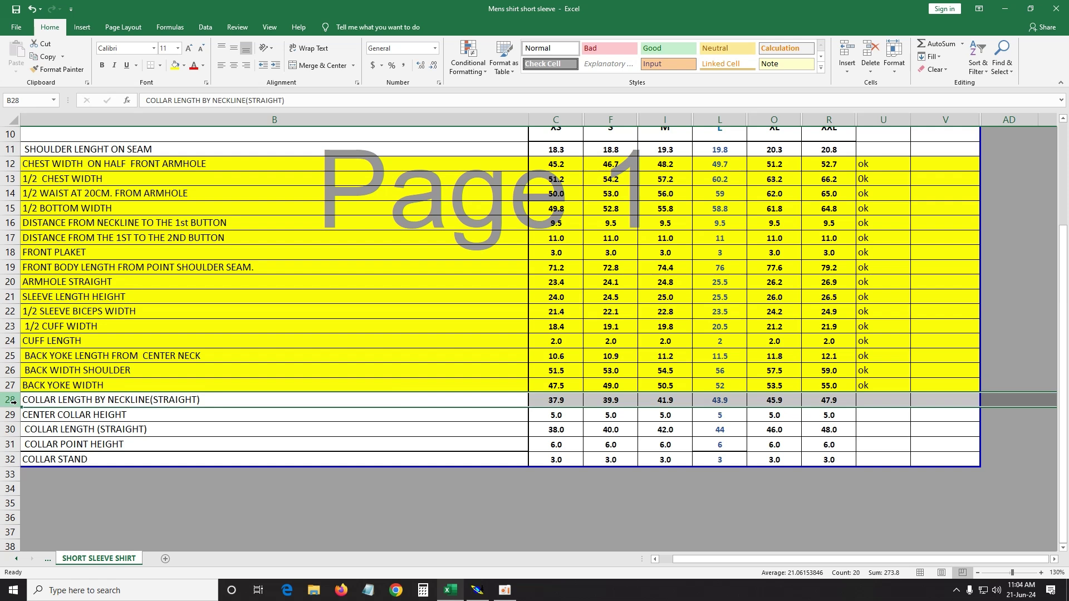
click(174, 65)
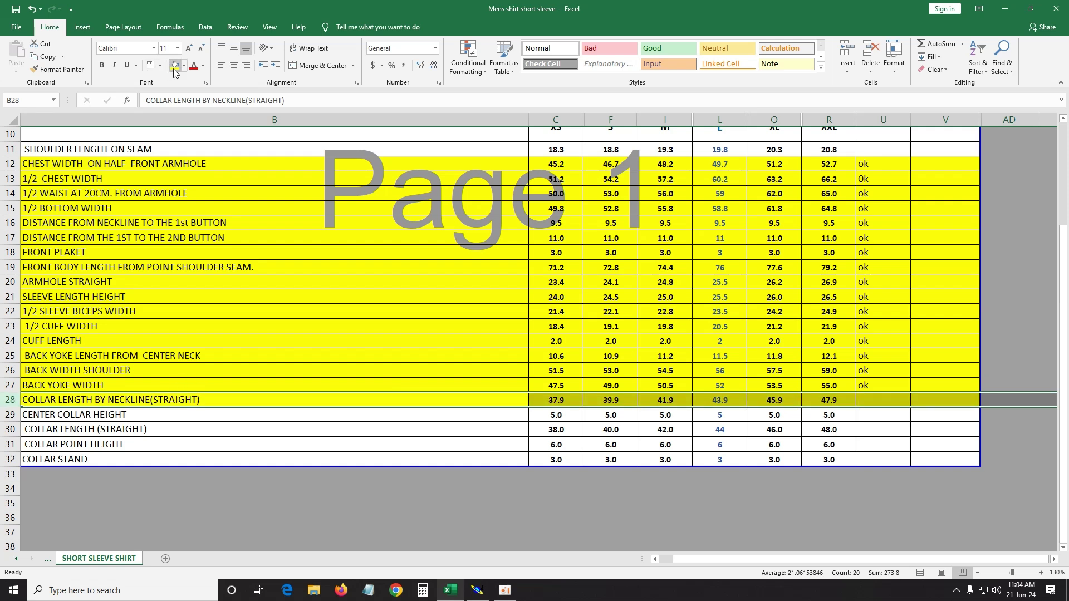
click(870, 405)
text(O)
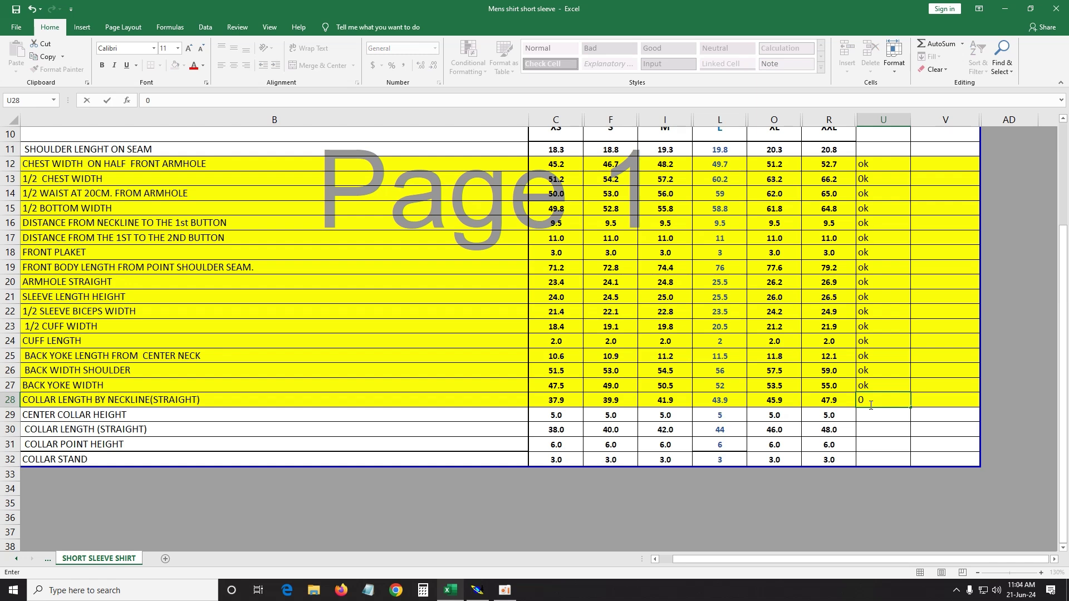
text(ok)
key(Return)
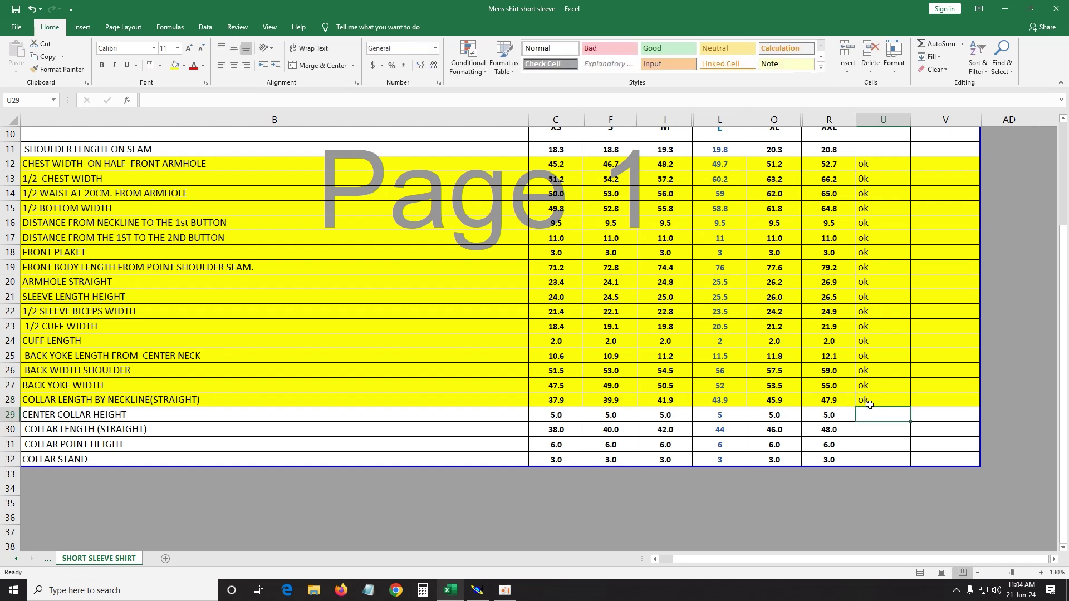
Fill rows 29 to 32 yellow, from CENTER COLLAR HEIGHT through COLLAR STAND.
click(9, 417)
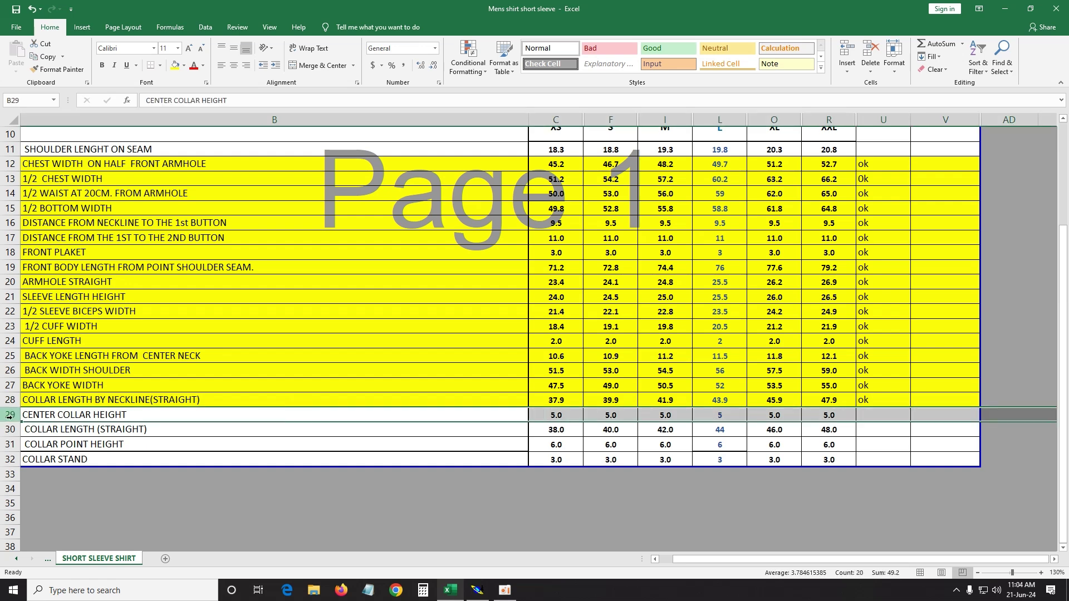
click(175, 68)
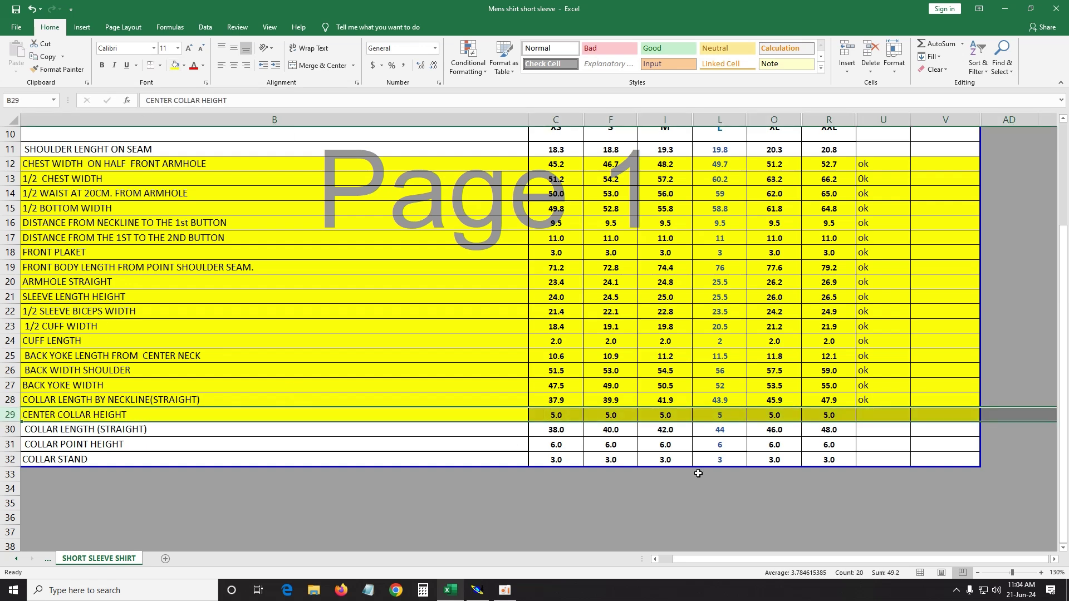
click(10, 429)
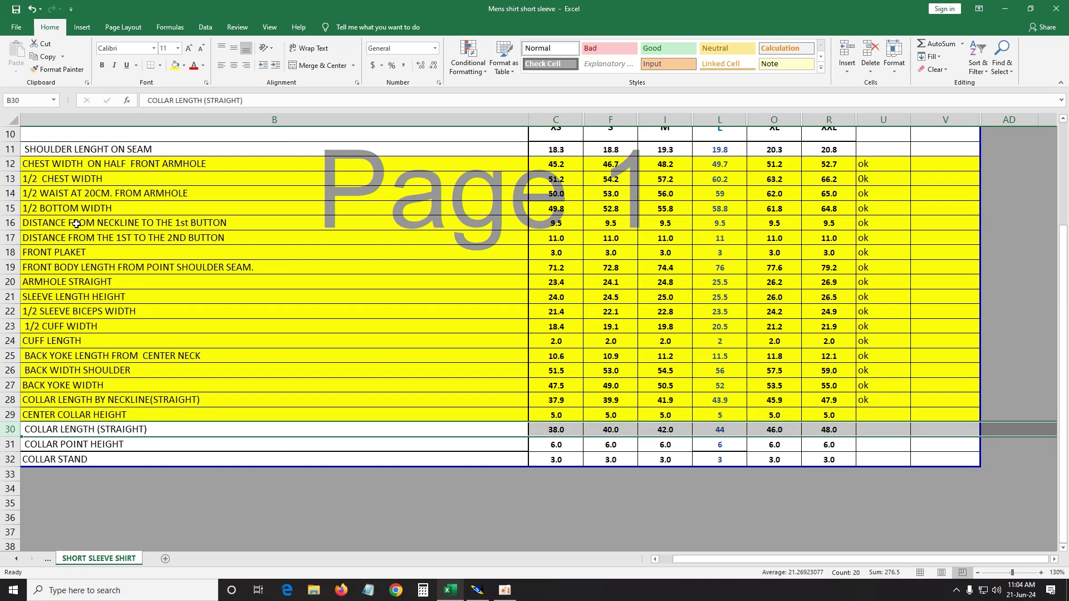
click(175, 65)
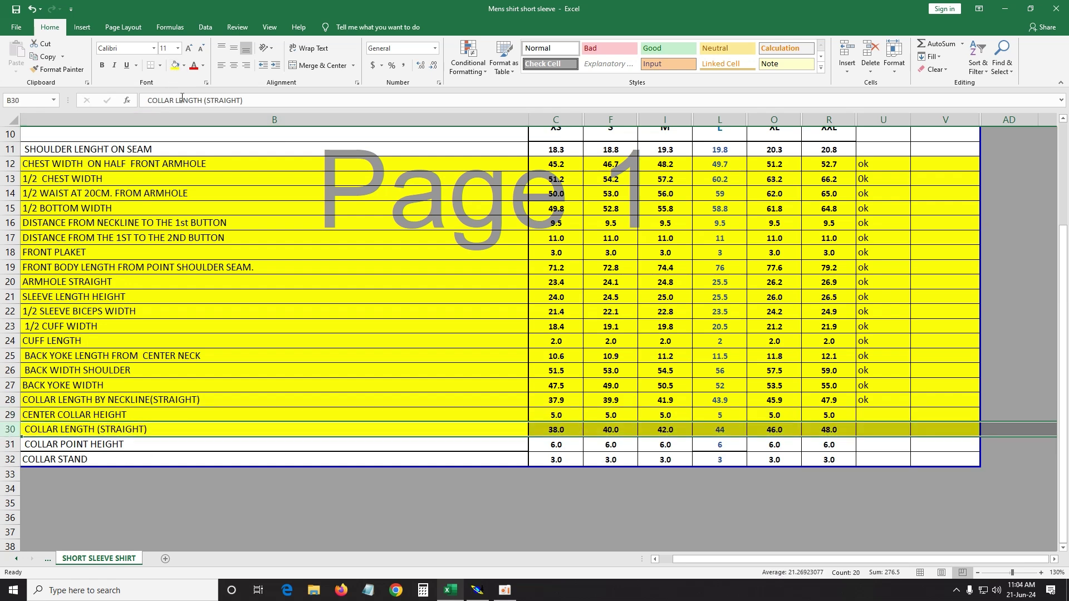
click(10, 444)
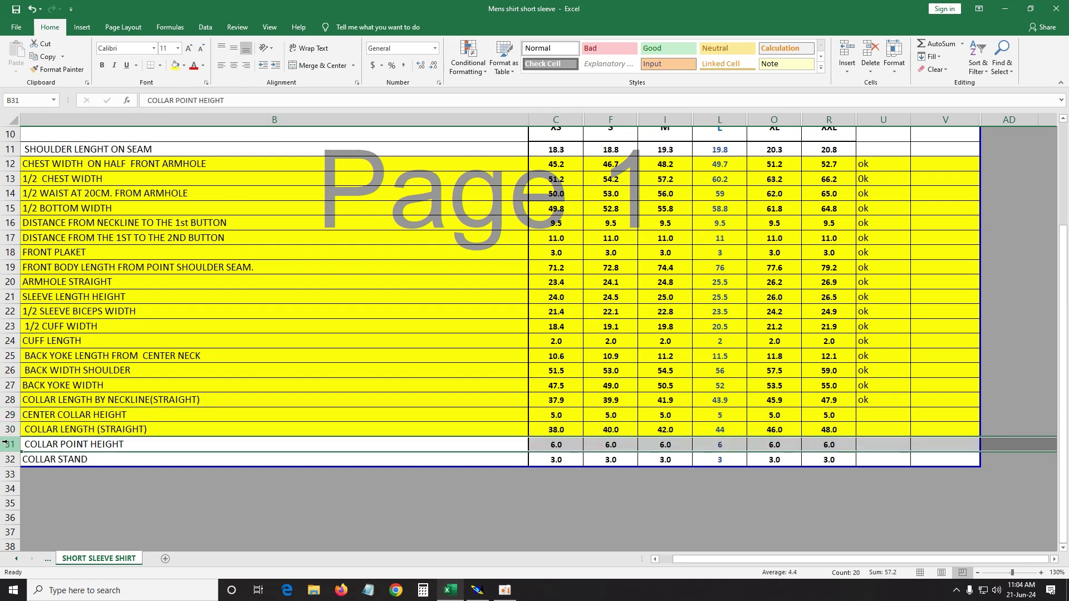
click(175, 66)
click(10, 459)
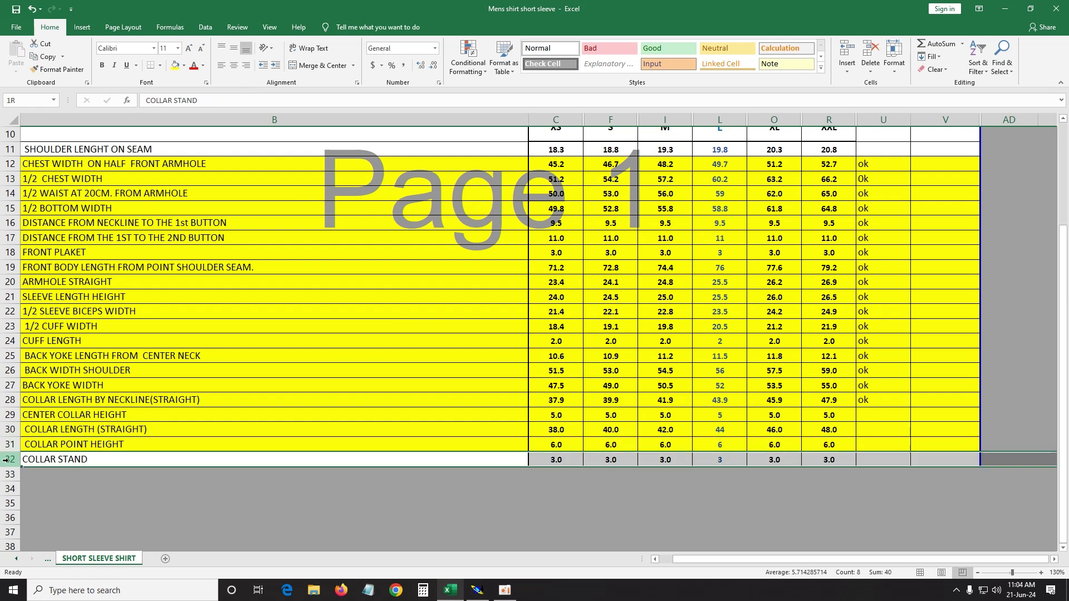
click(176, 65)
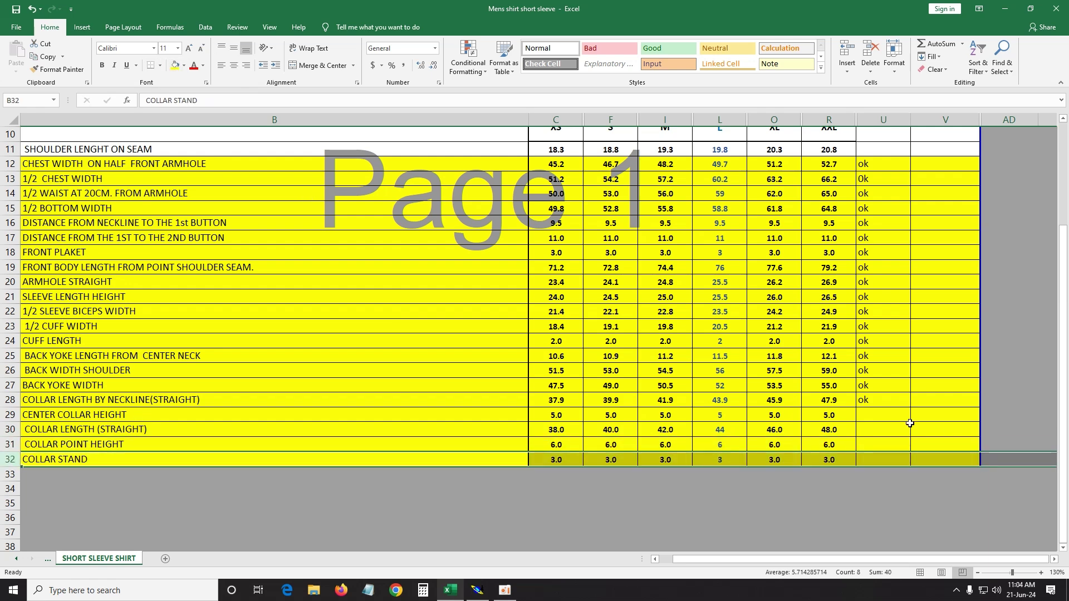
Mark the four collar rows 29 to 32 as ok in column U and save the workbook.
click(864, 412)
text(0)
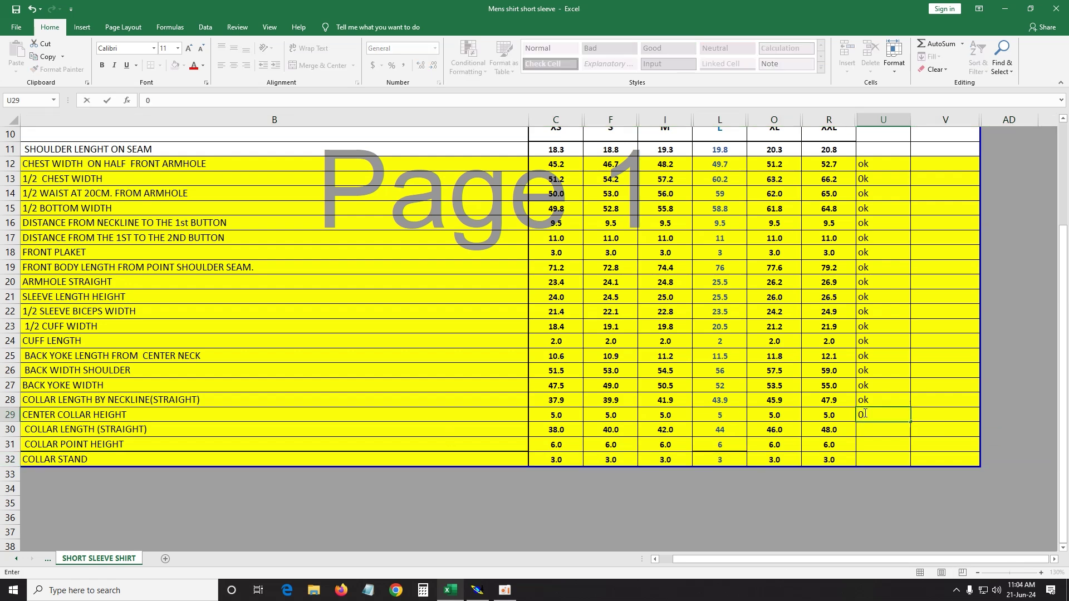
text(ok)
key(Return)
text(ok)
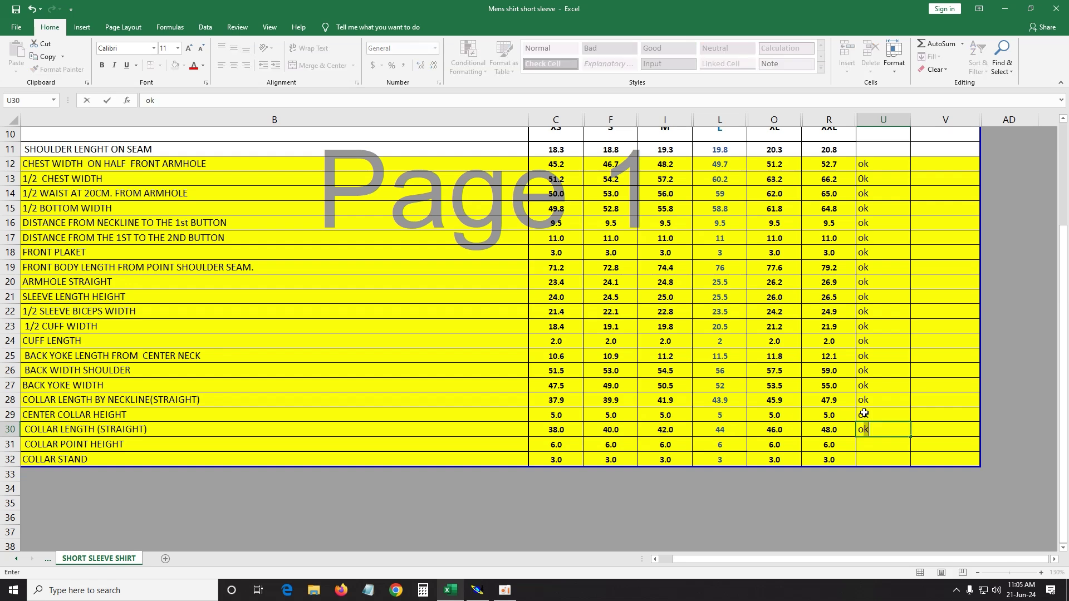
key(Return)
text(ok)
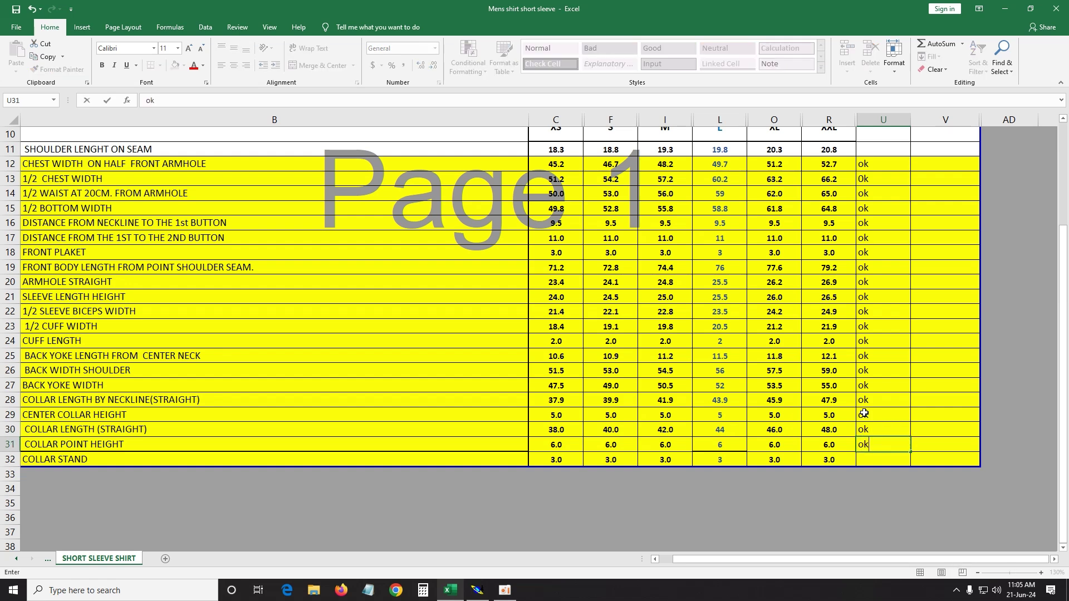
key(Return)
text(ok)
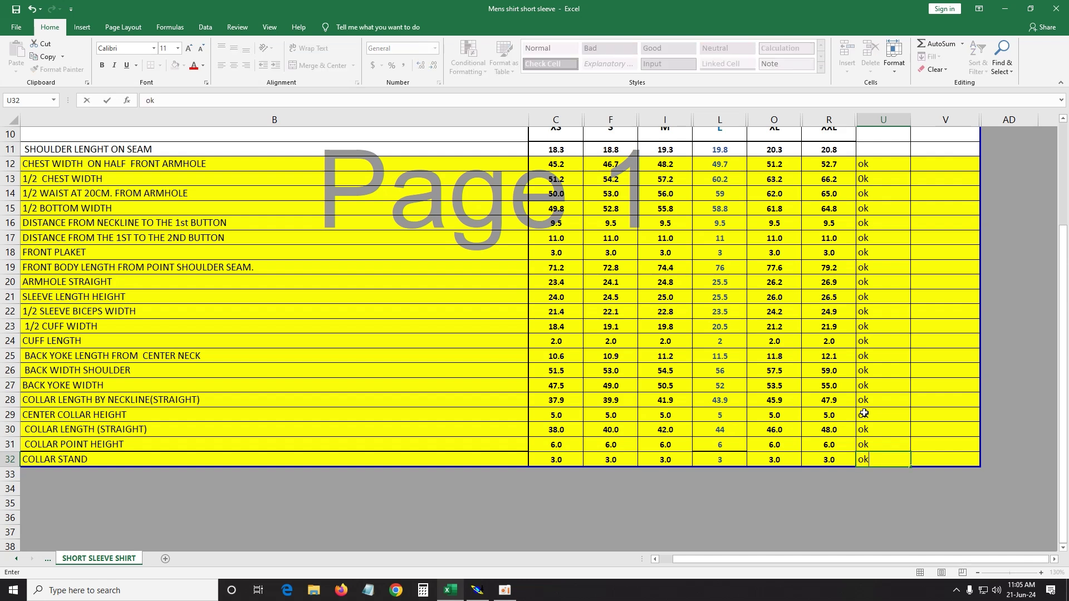
key(Return)
click(18, 12)
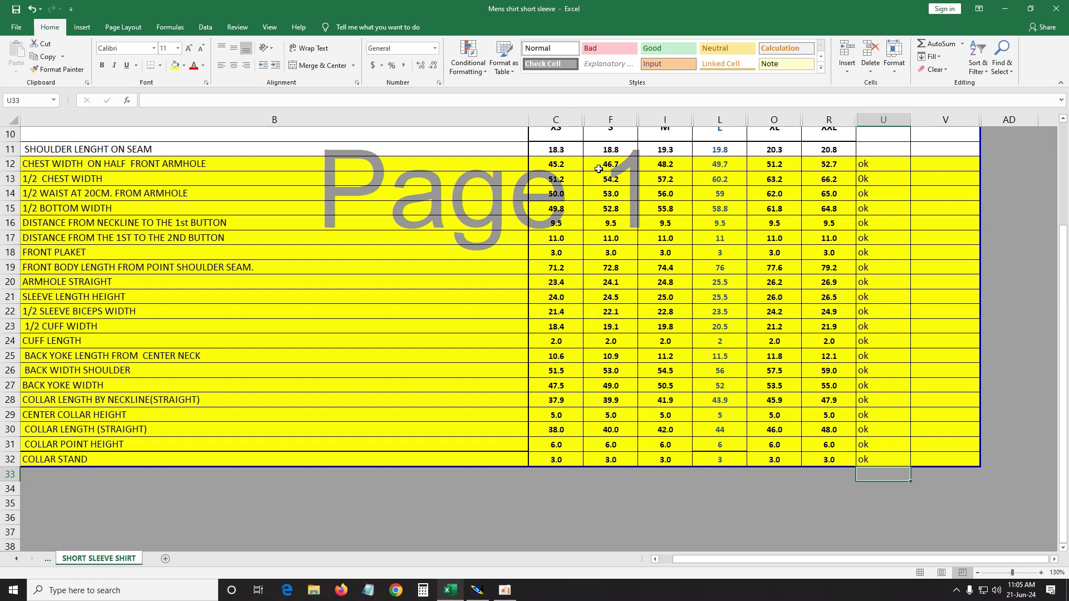
Examine the SHOULDER LENGHT ON SEAM measurements for each size from XS to XXL.
click(579, 150)
click(584, 149)
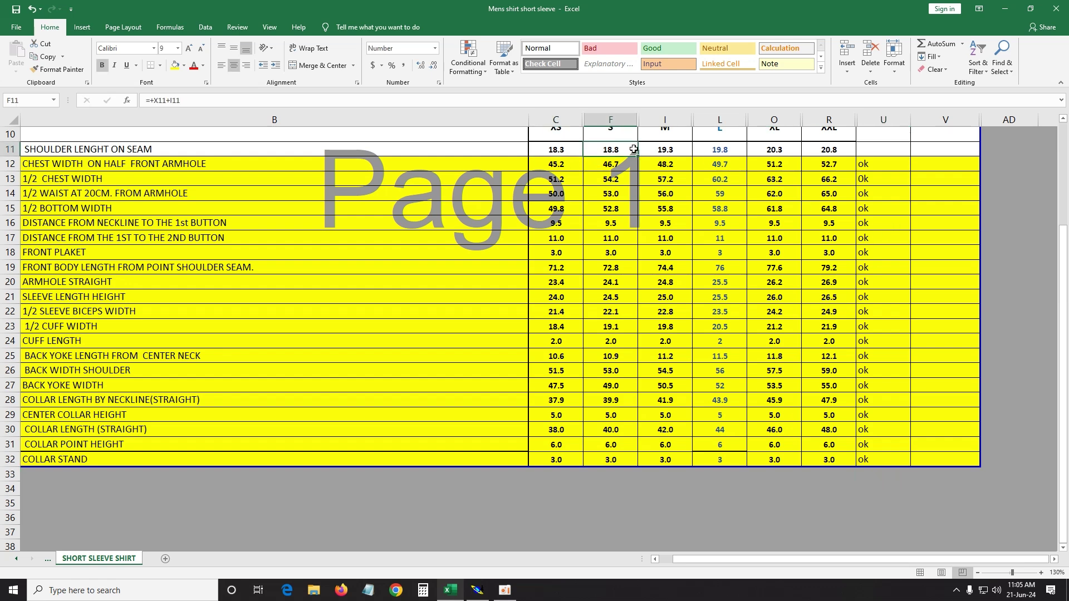
click(677, 151)
click(723, 155)
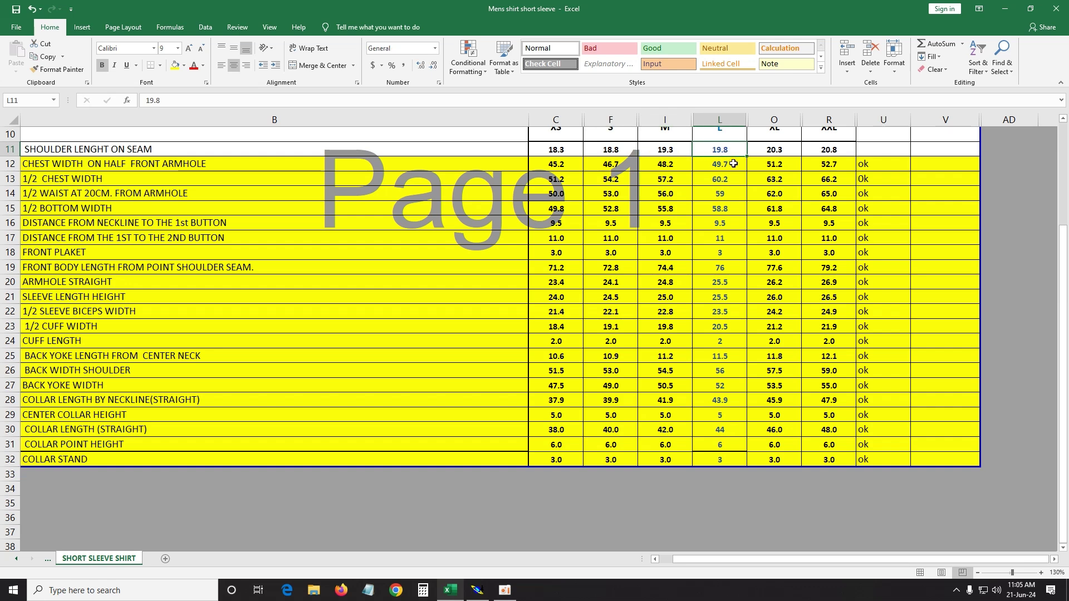
click(793, 153)
click(838, 158)
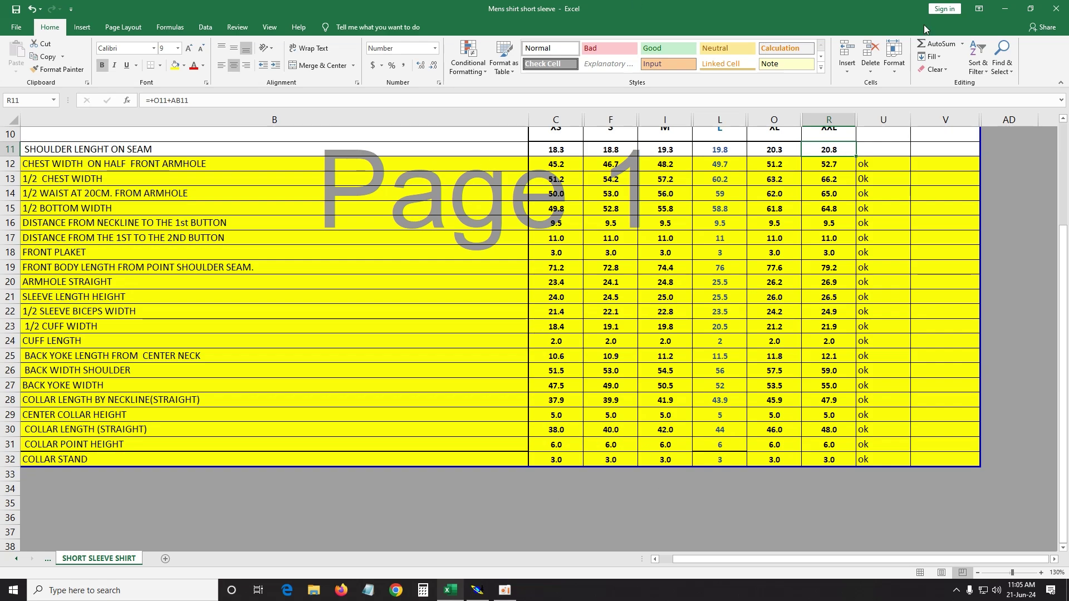
Switch back to Modaris and pack the shirt body's nest on the shoulder point at the armhole end.
click(1008, 11)
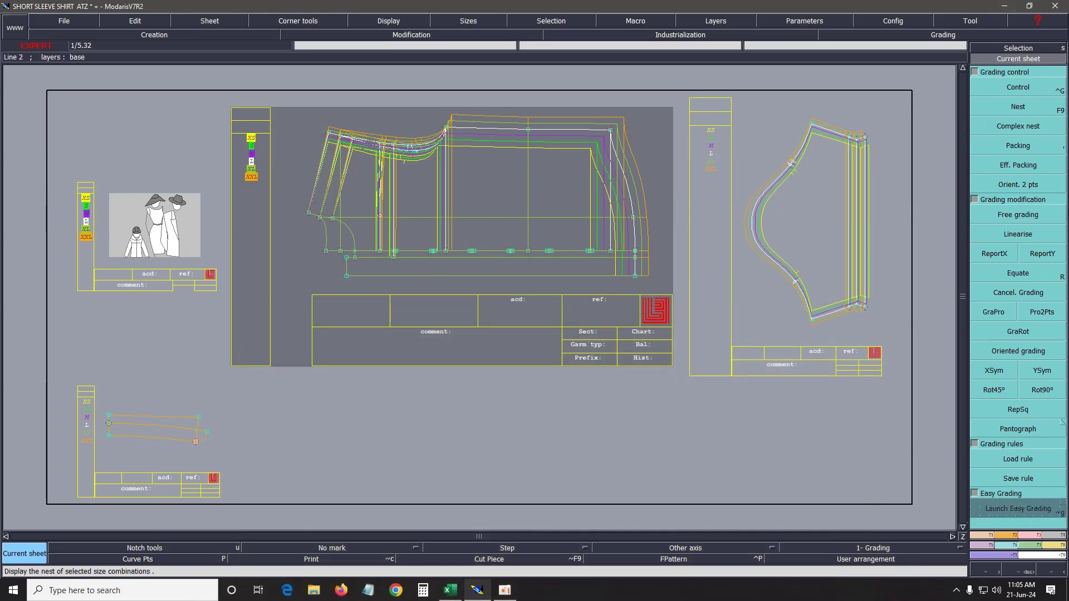
click(1015, 149)
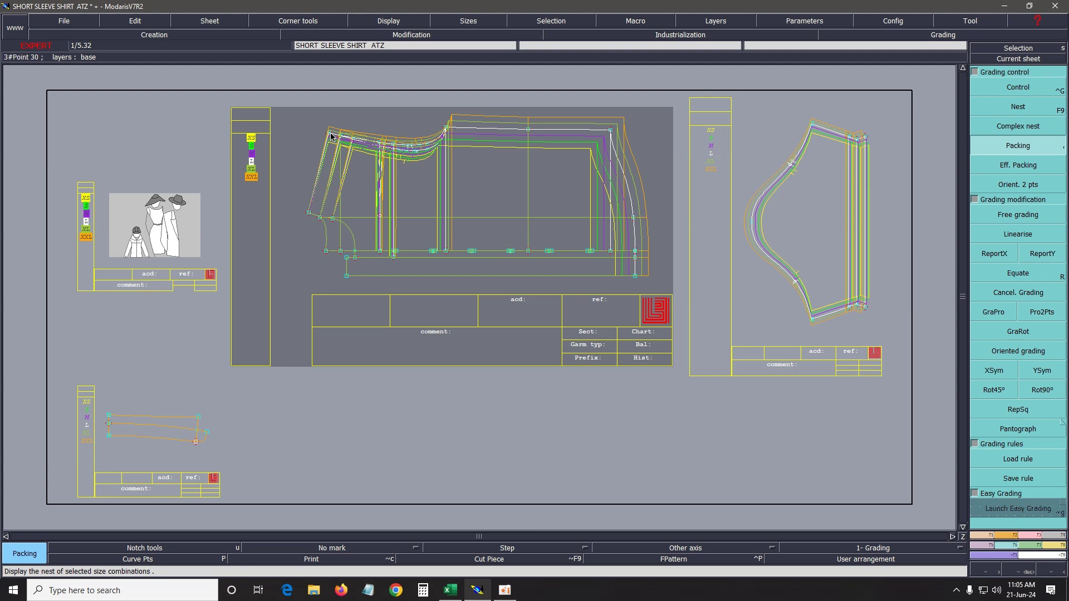
click(381, 164)
key(Return)
drag(273, 186, 394, 264)
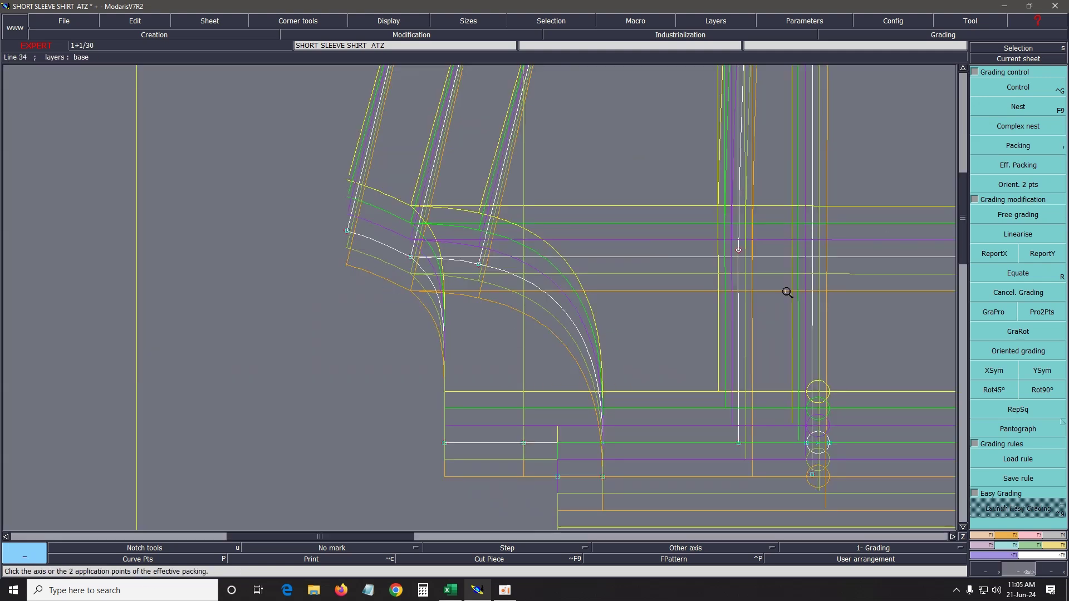
click(1031, 536)
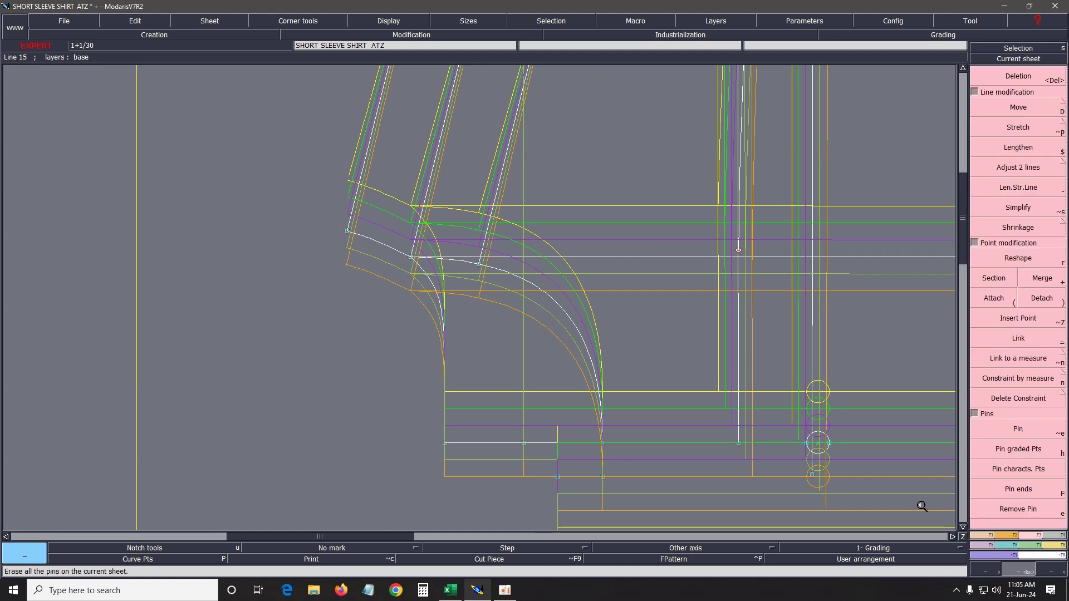
click(1000, 302)
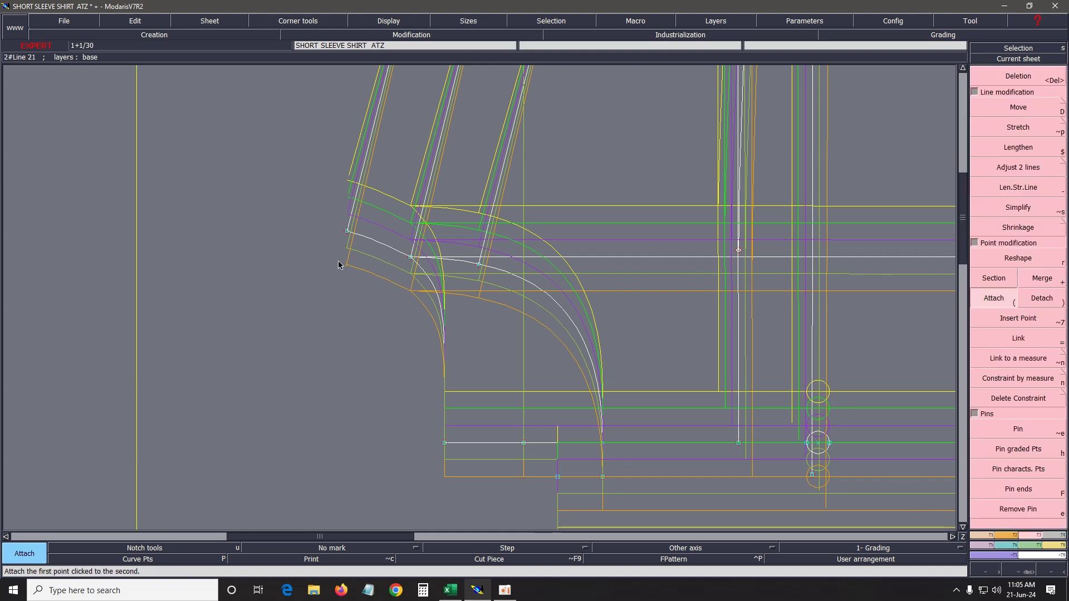
click(347, 232)
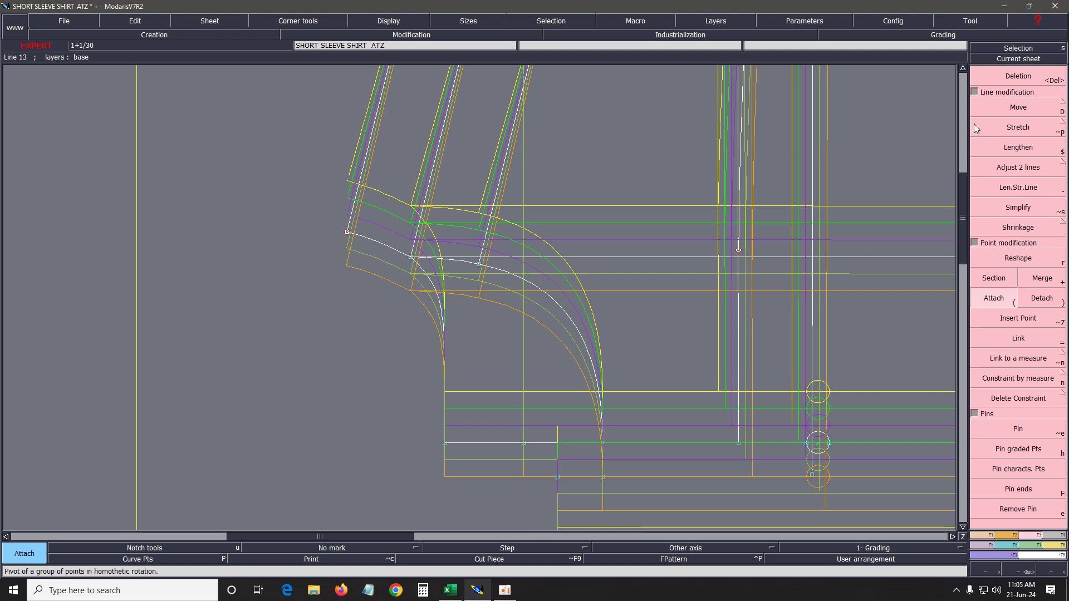
key(ctrl+z)
click(993, 302)
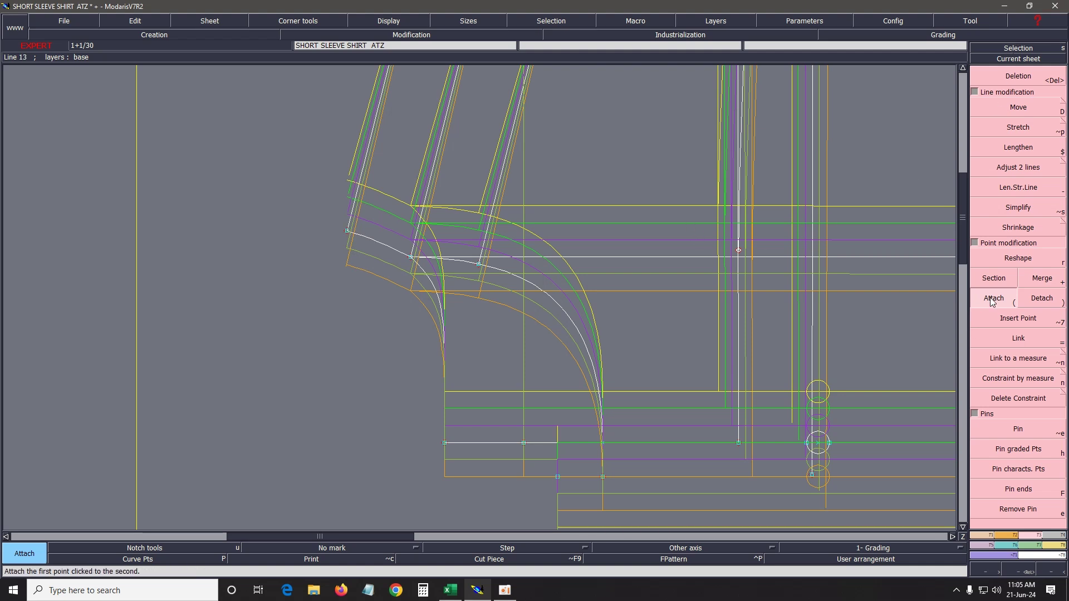
click(346, 232)
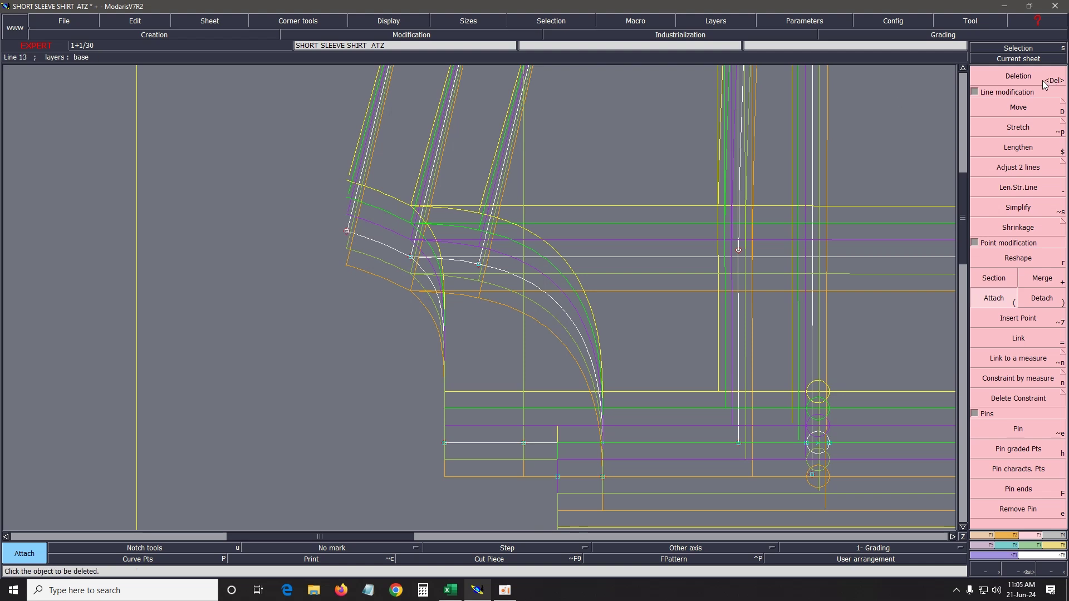
key(ctrl+z)
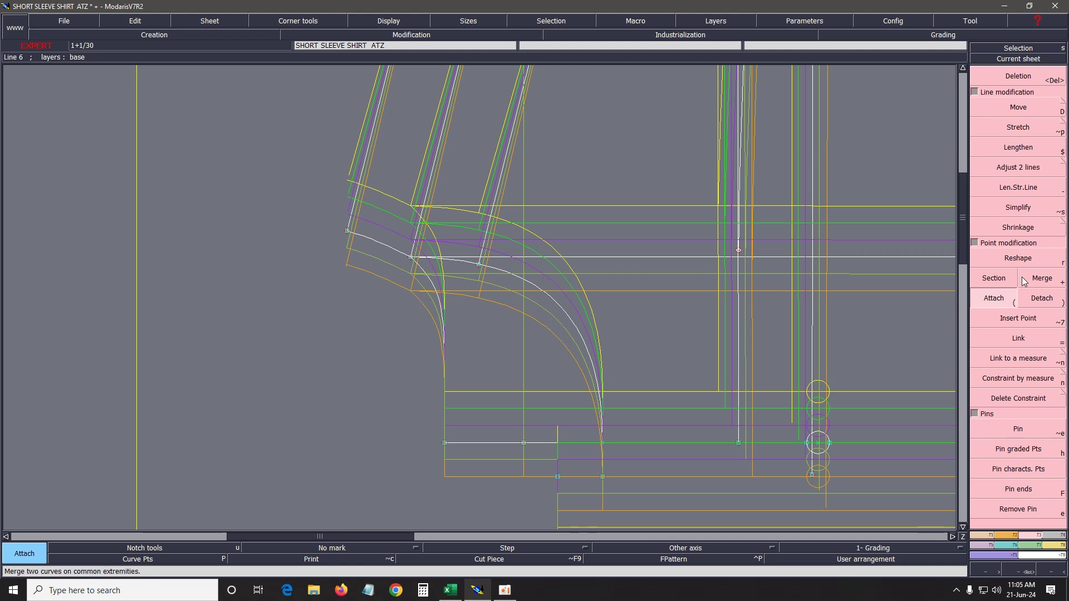
click(1036, 299)
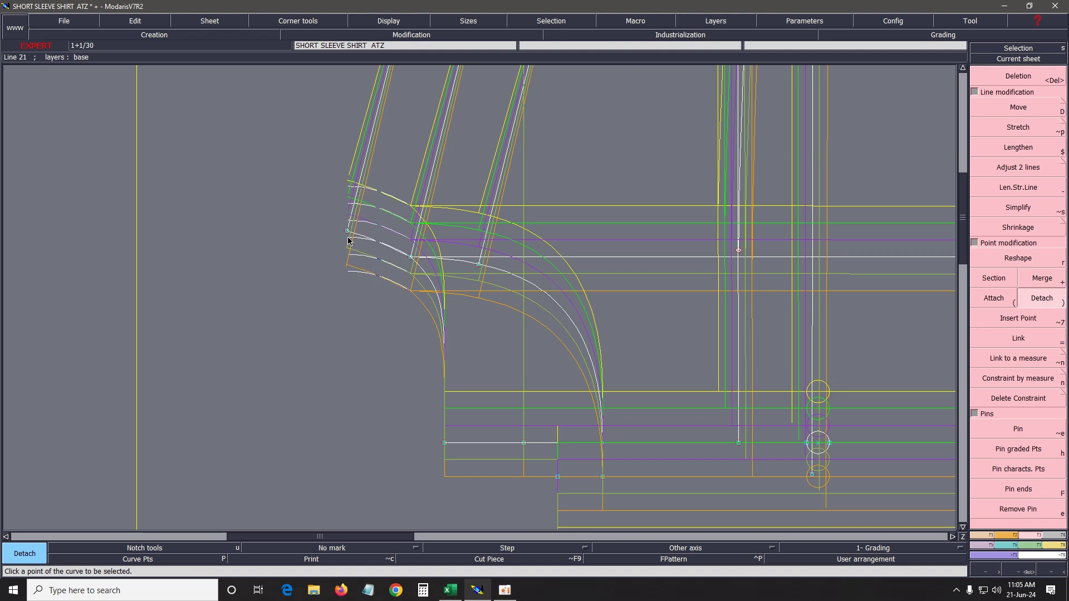
click(994, 297)
click(347, 232)
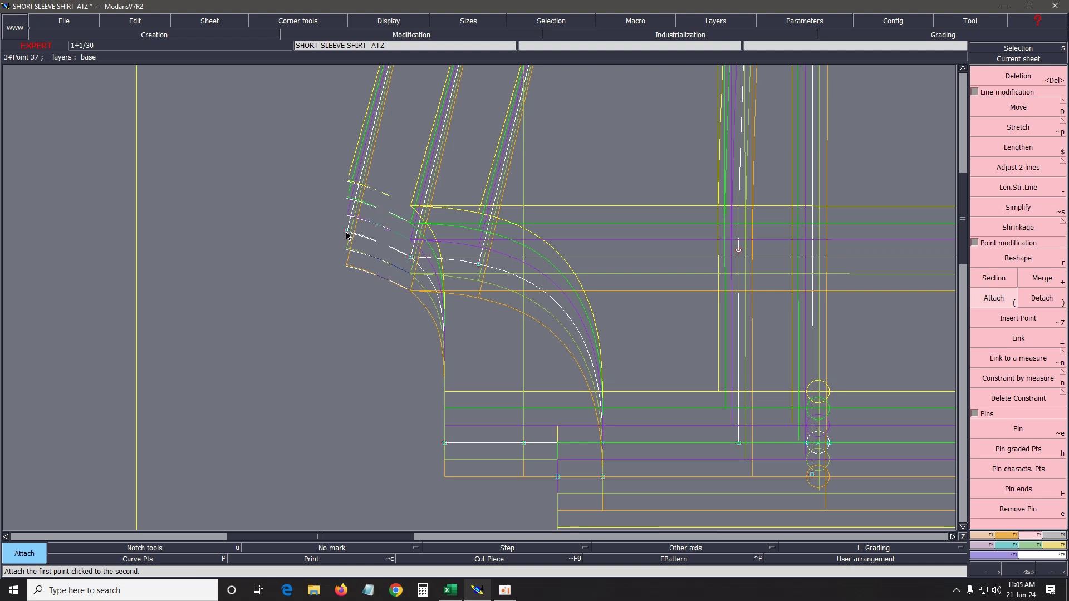
key(Escape)
Extend the short neckline curve with a straight line beyond the outer shoulder seam and section it at the seam's neck end.
click(1019, 188)
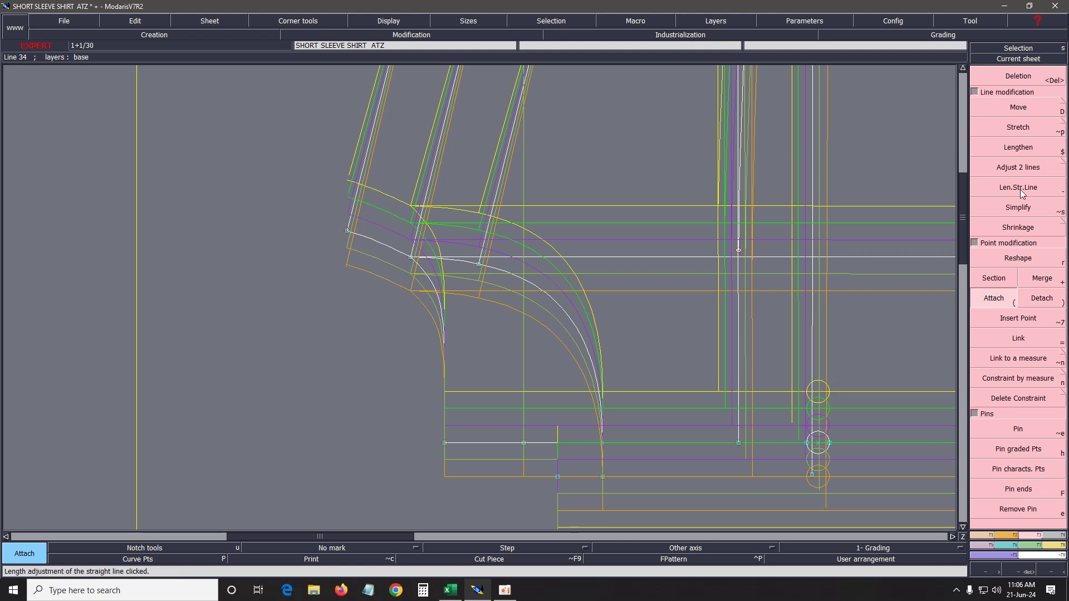
click(362, 243)
click(200, 237)
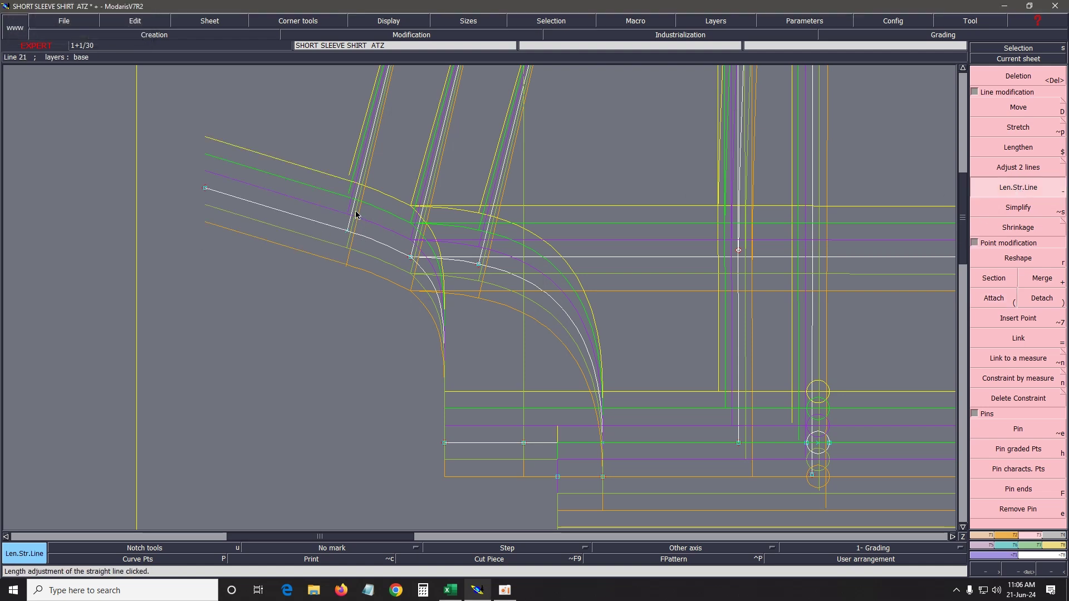
click(997, 284)
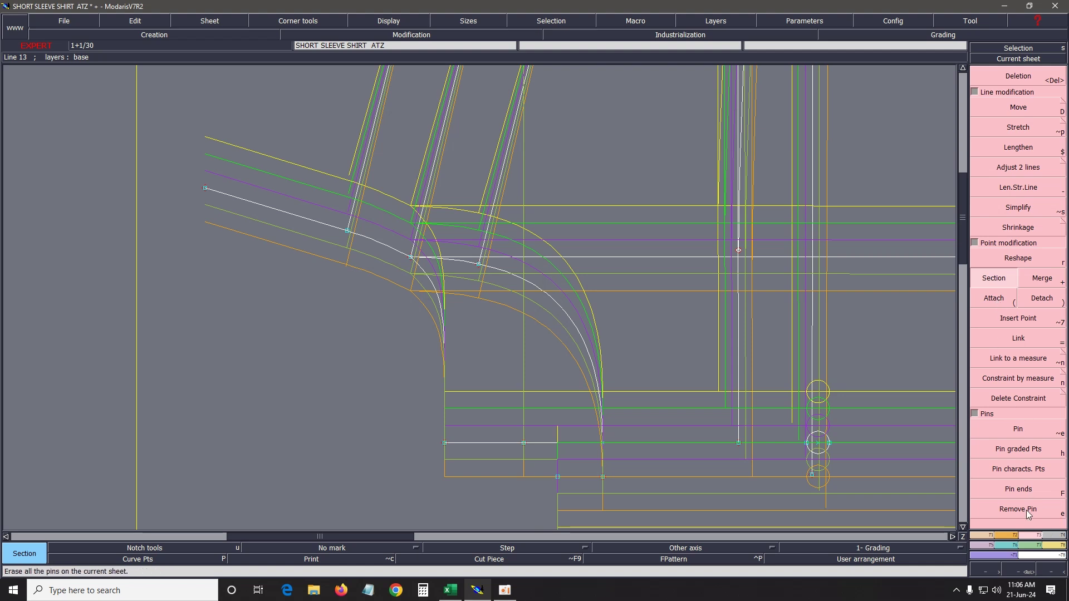
click(1029, 187)
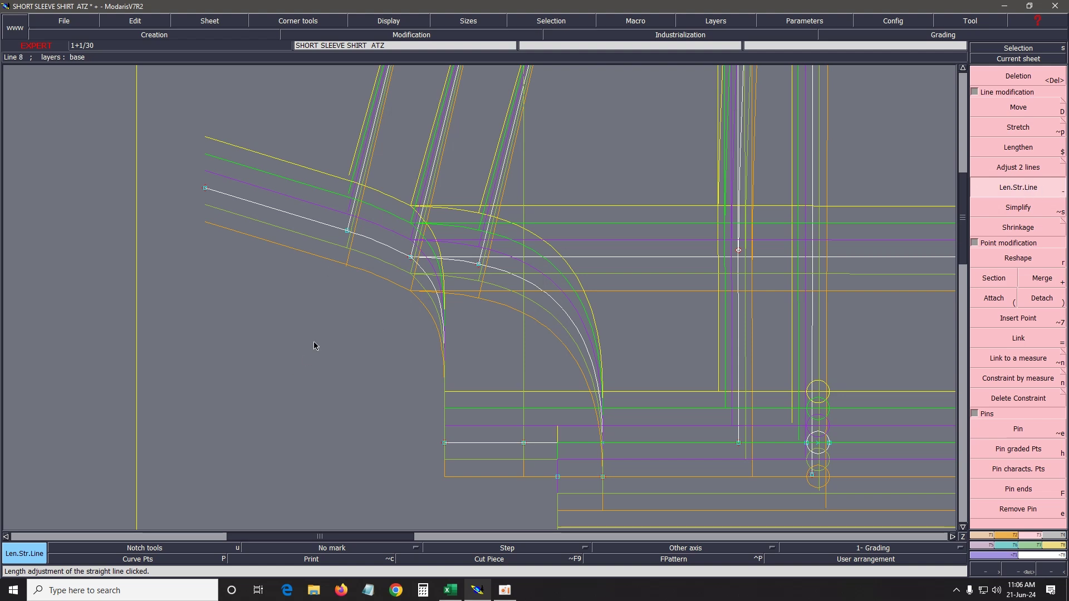
Delete the straight extension beyond the shoulder seam's neck end together with its leftover end point.
key(F11)
click(1023, 173)
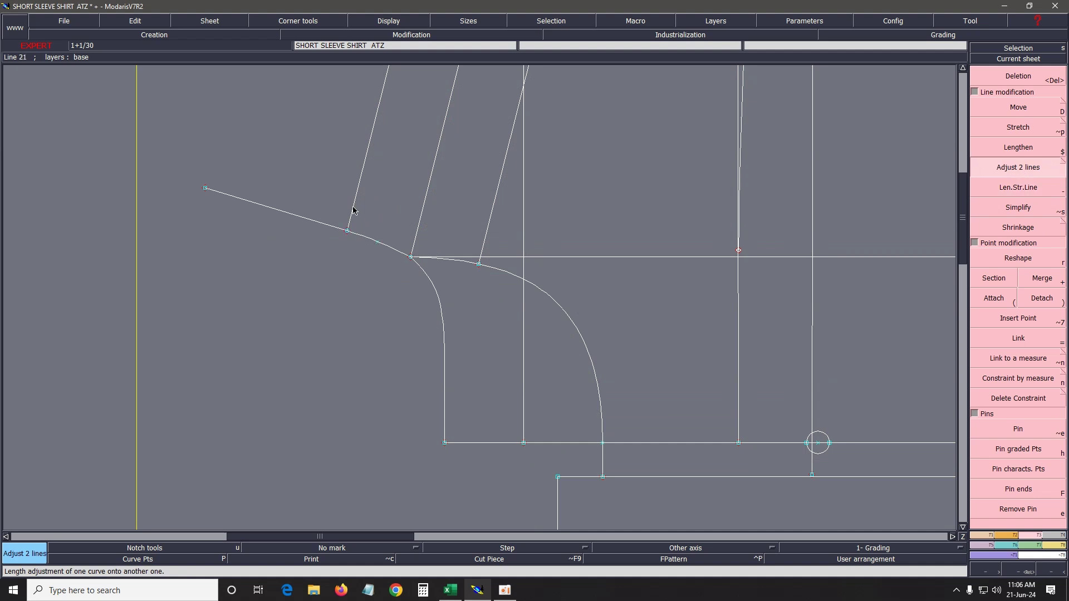
key(Delete)
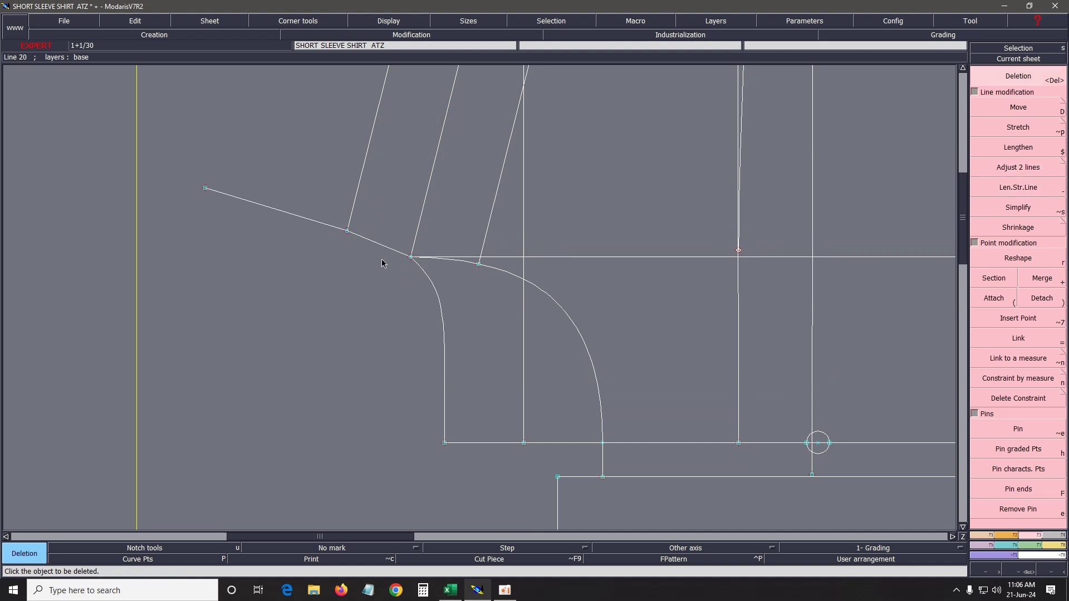
key(ctrl+z)
click(1020, 175)
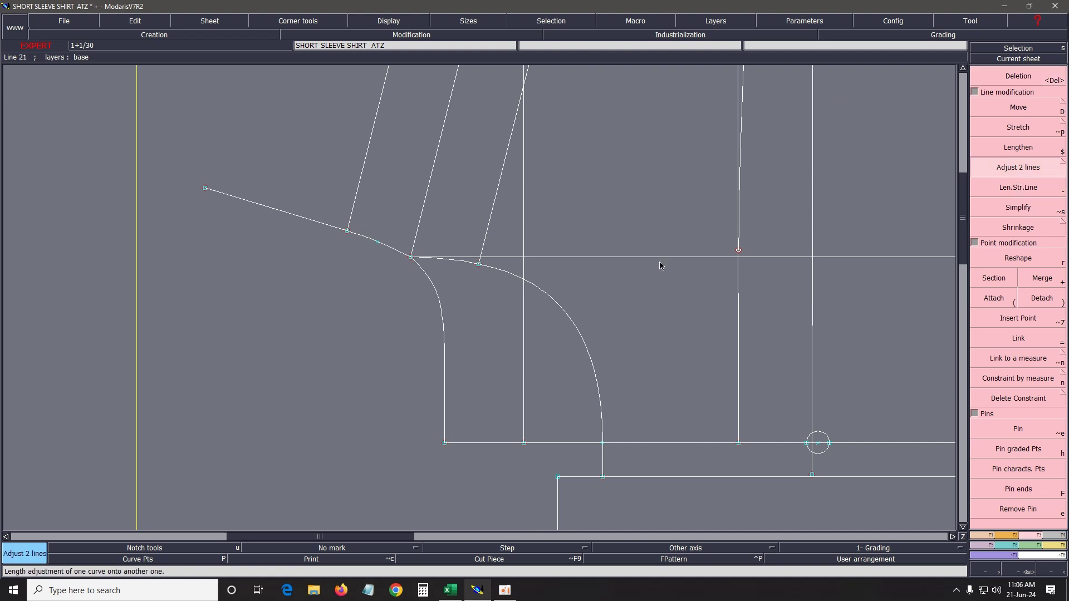
key(Delete)
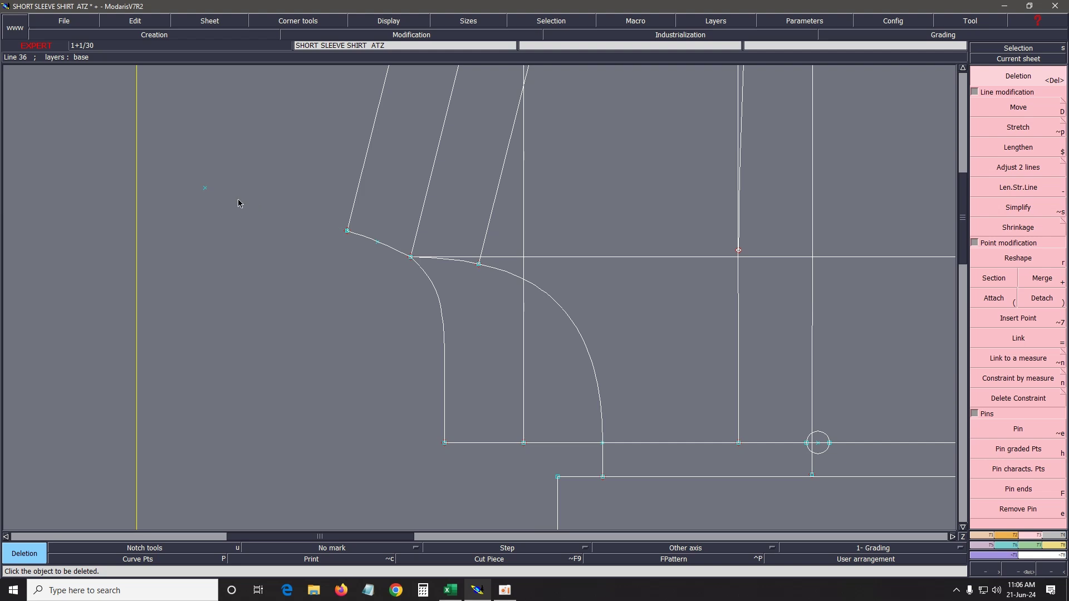
click(206, 191)
key(F12)
key(F10)
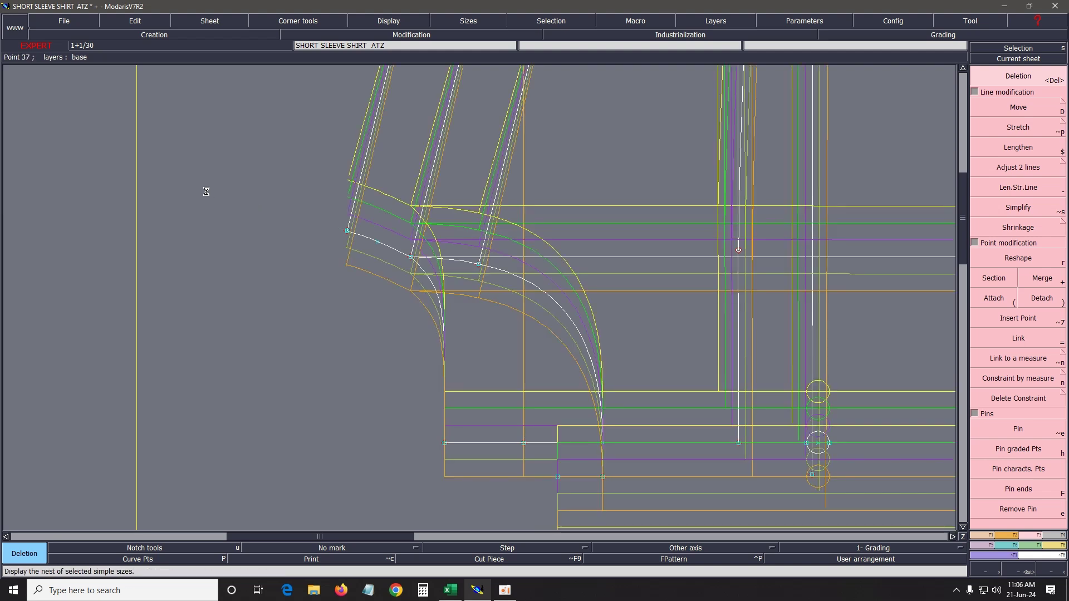
Reset the packing of the shirt body's nest to its original alignment.
click(984, 304)
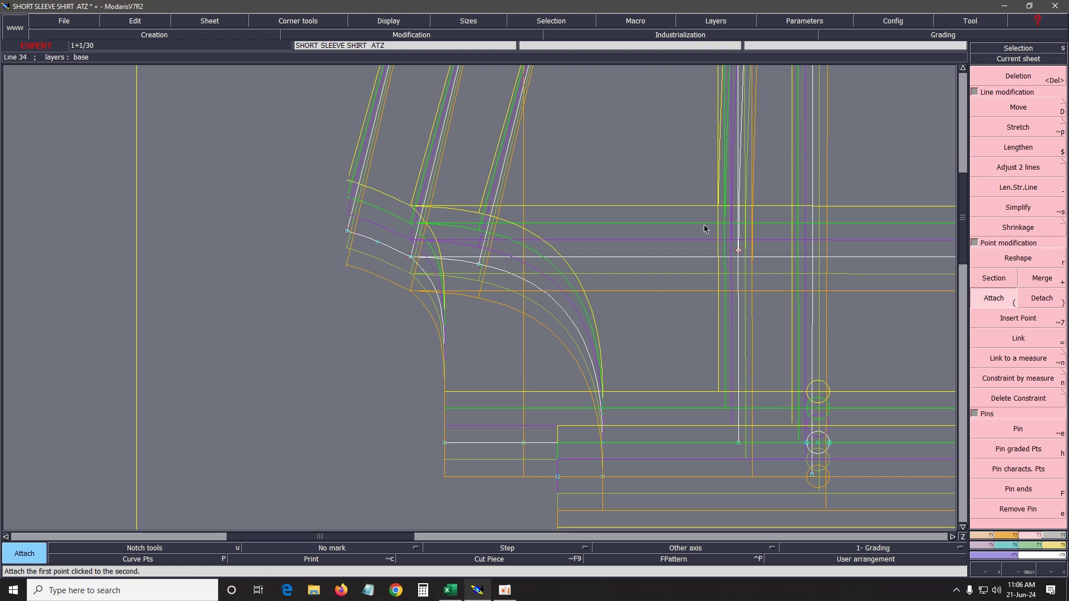
key(z)
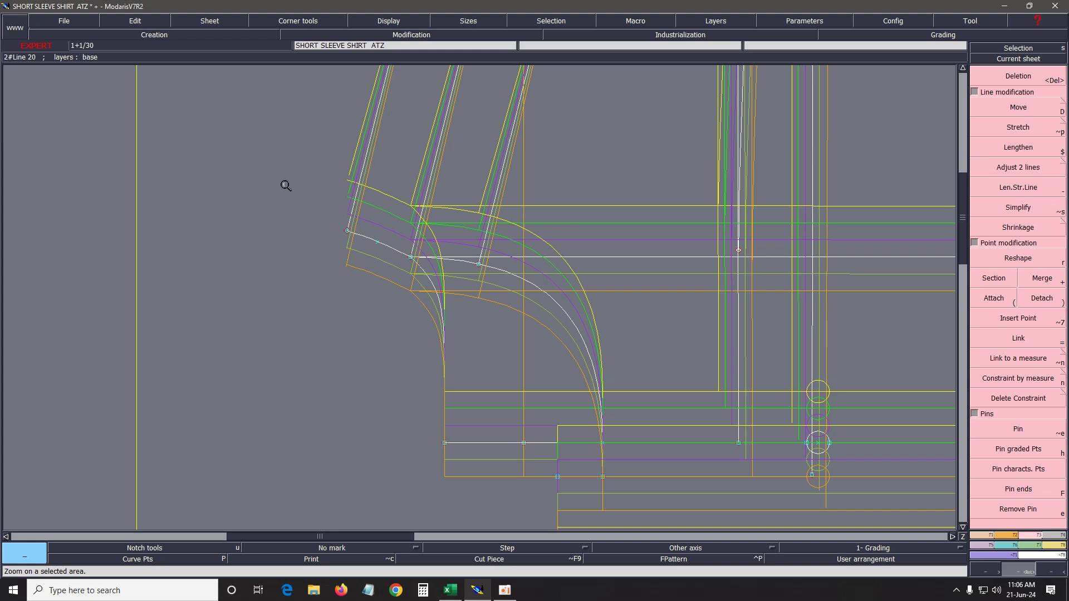
drag(284, 183, 448, 294)
key(space)
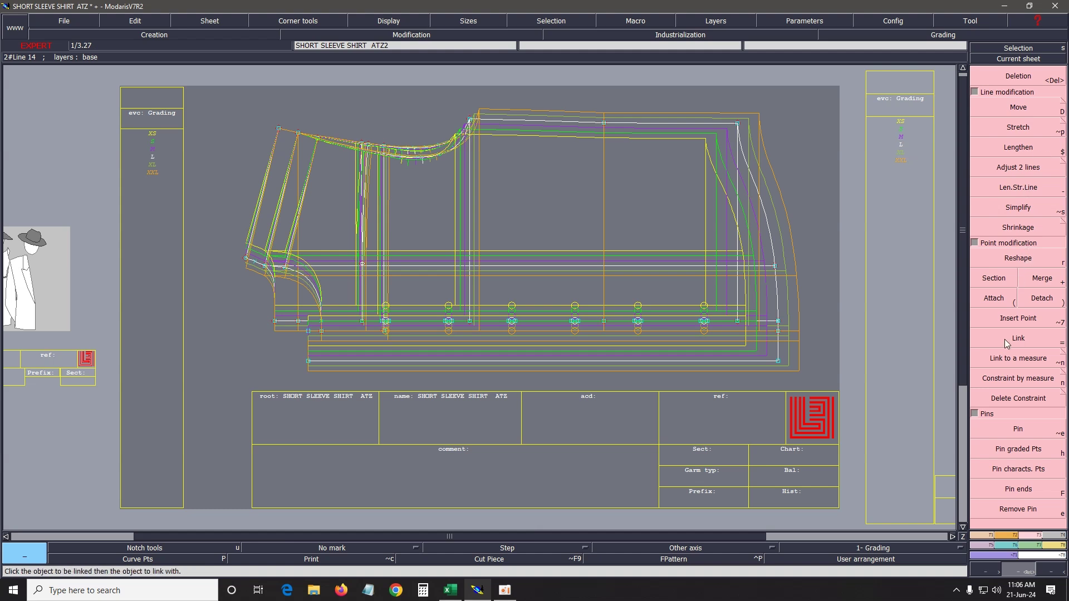
click(1013, 551)
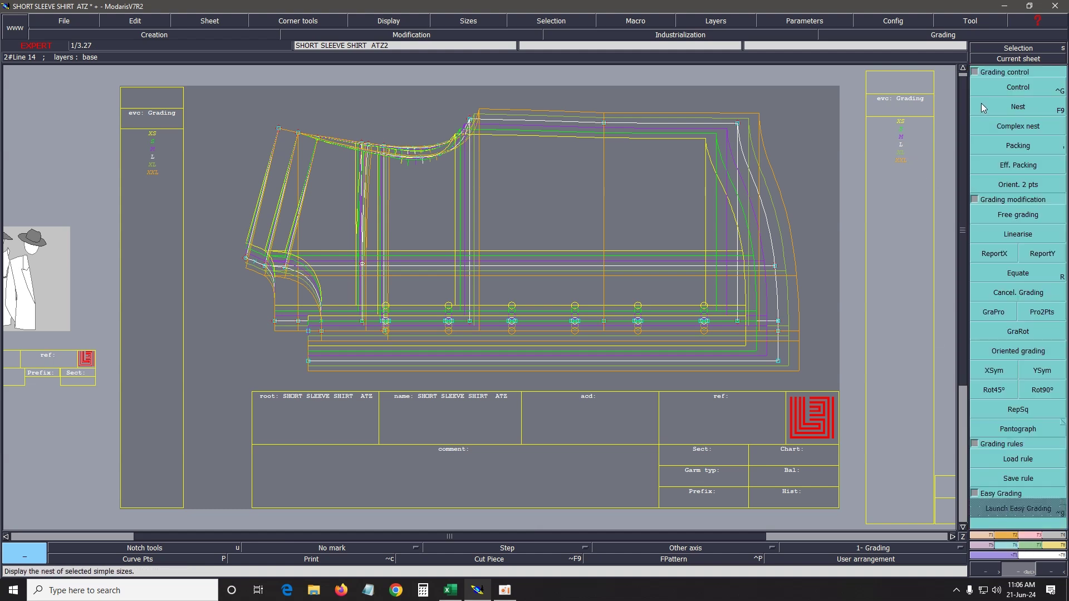
click(1027, 145)
click(205, 155)
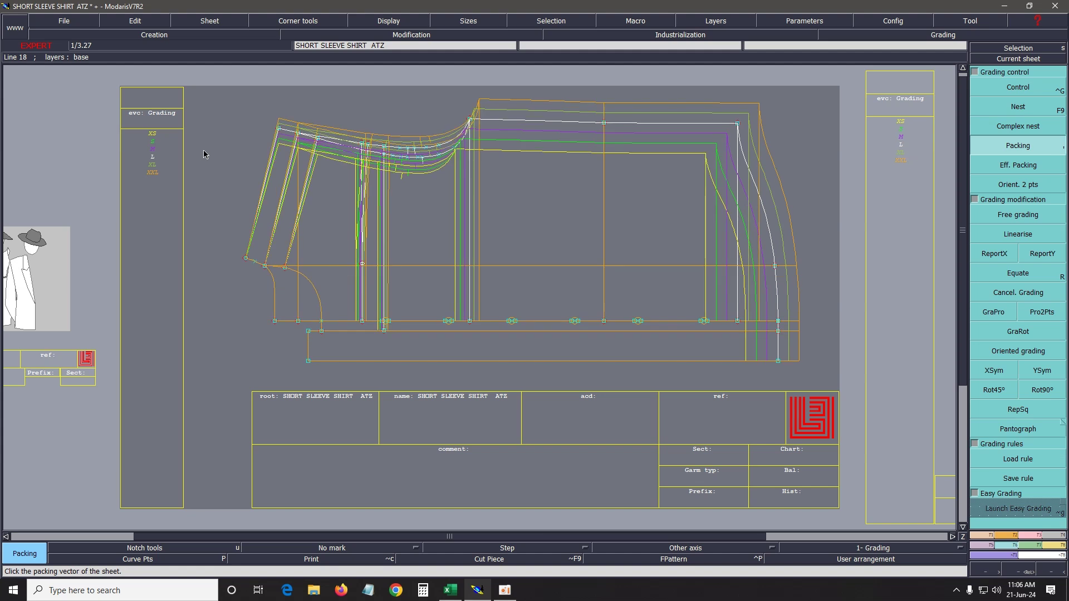
Delete the outer shoulder seam line and redraw it with Bezier from the neckline curve's end to the armhole end point.
click(282, 152)
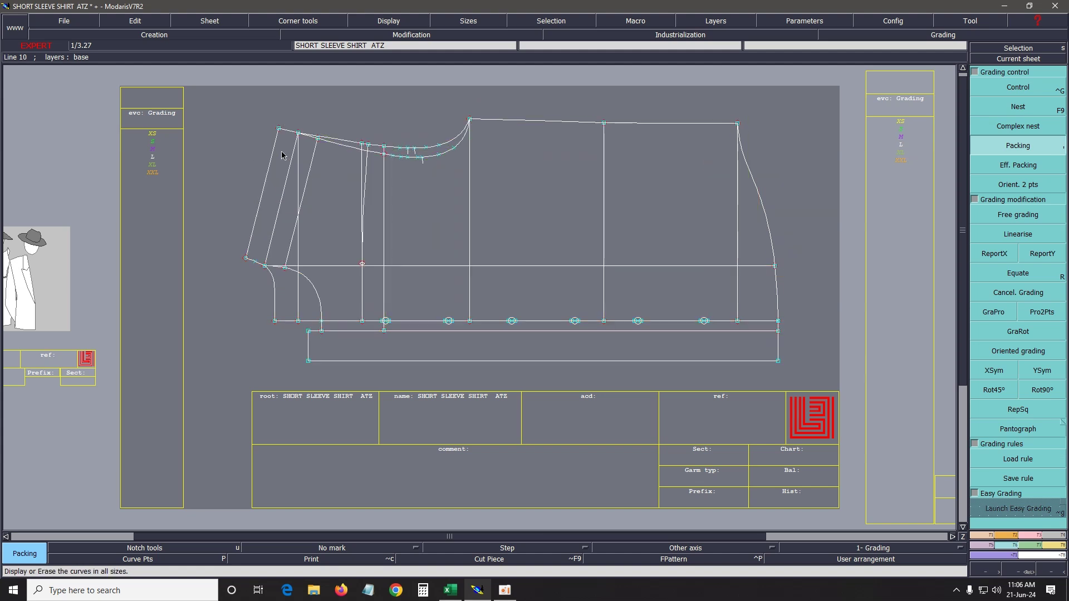
key(Delete)
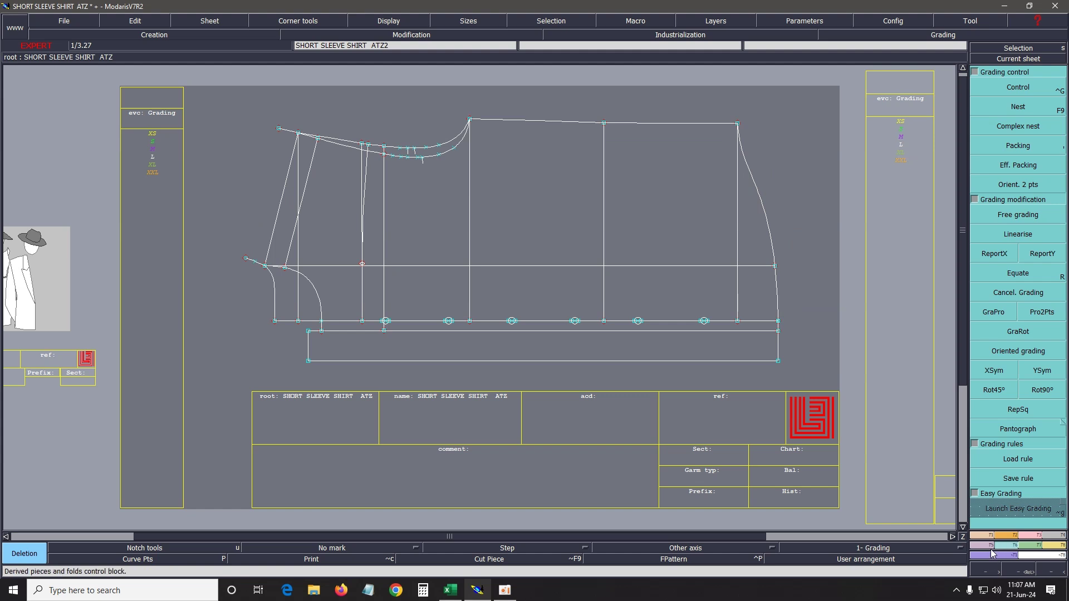
click(984, 526)
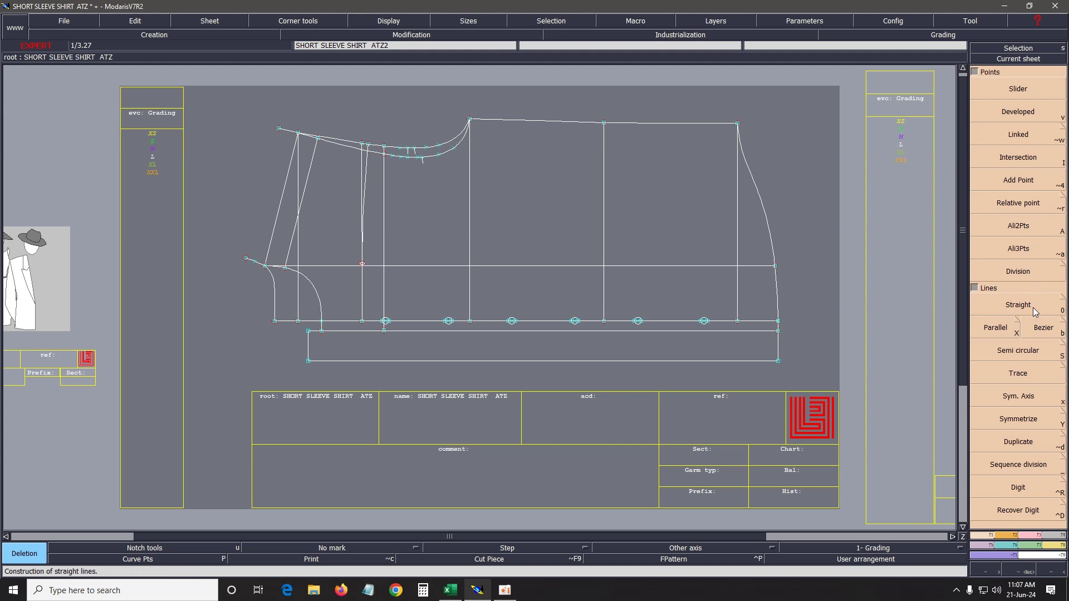
click(1046, 331)
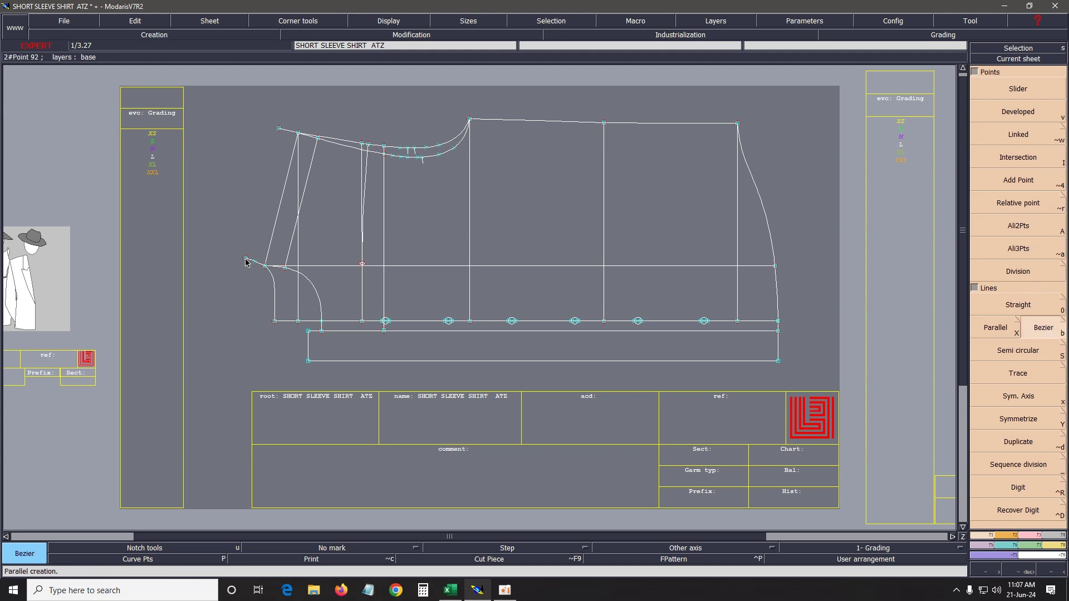
click(246, 260)
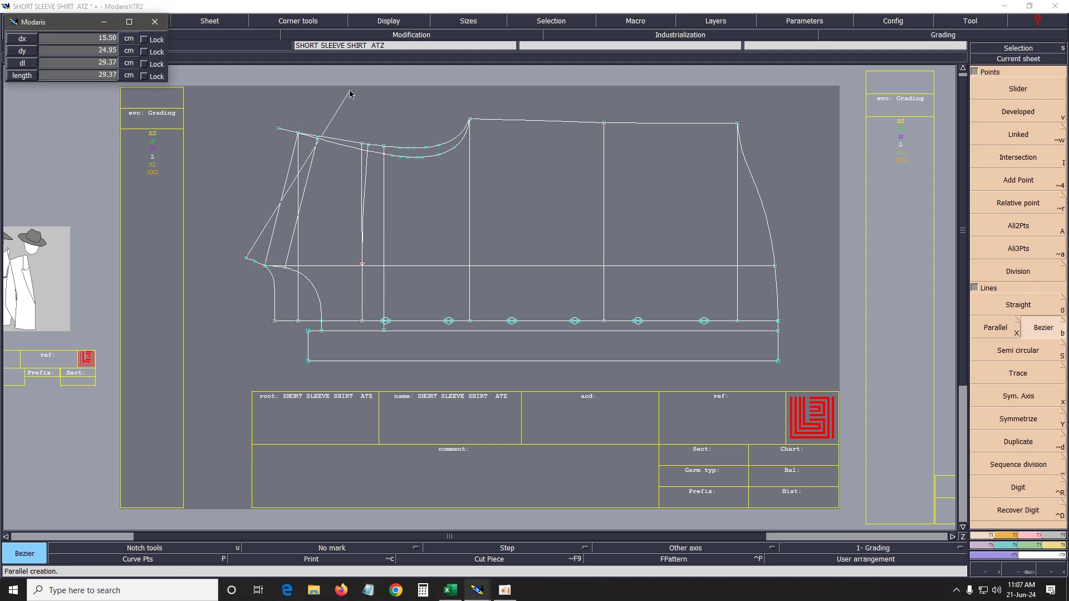
click(279, 130)
key(F12)
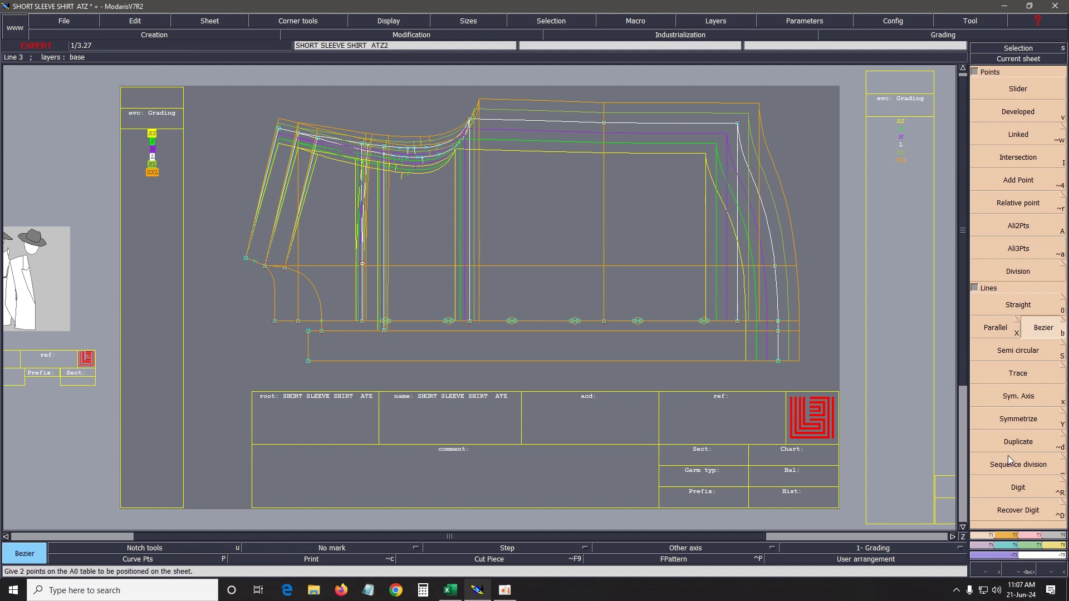
Pack the body's nest on the armhole end point of the redrawn shoulder seam.
click(1023, 542)
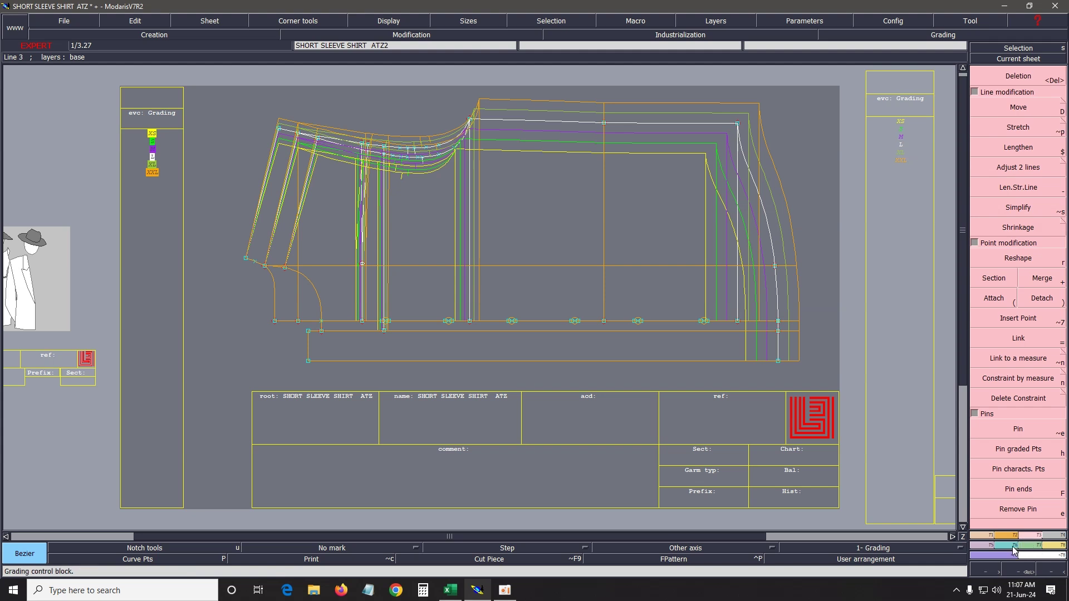
click(1013, 546)
click(1017, 145)
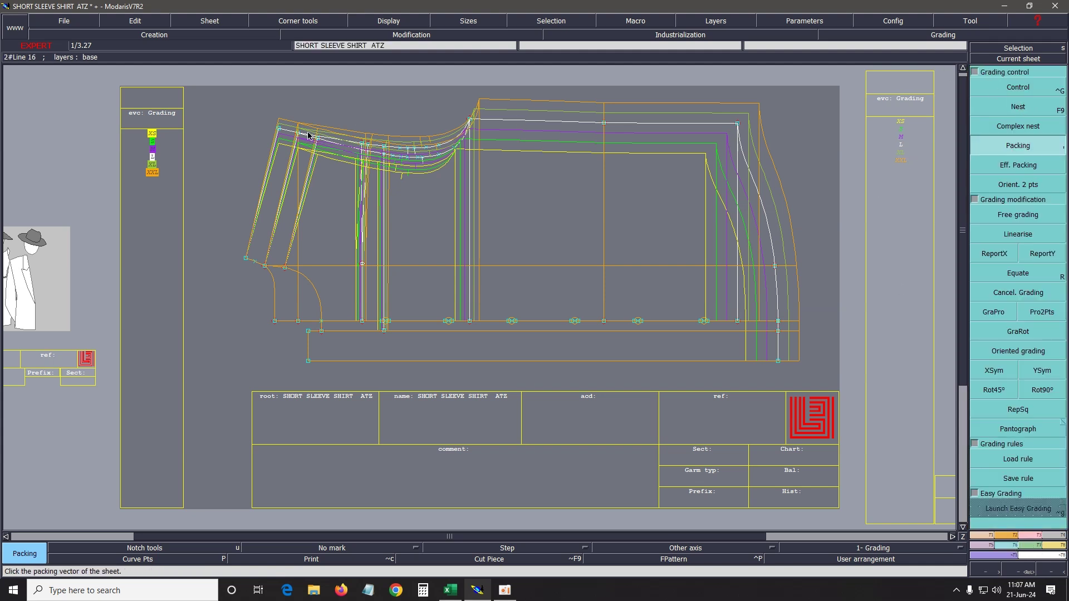
click(278, 130)
key(Return)
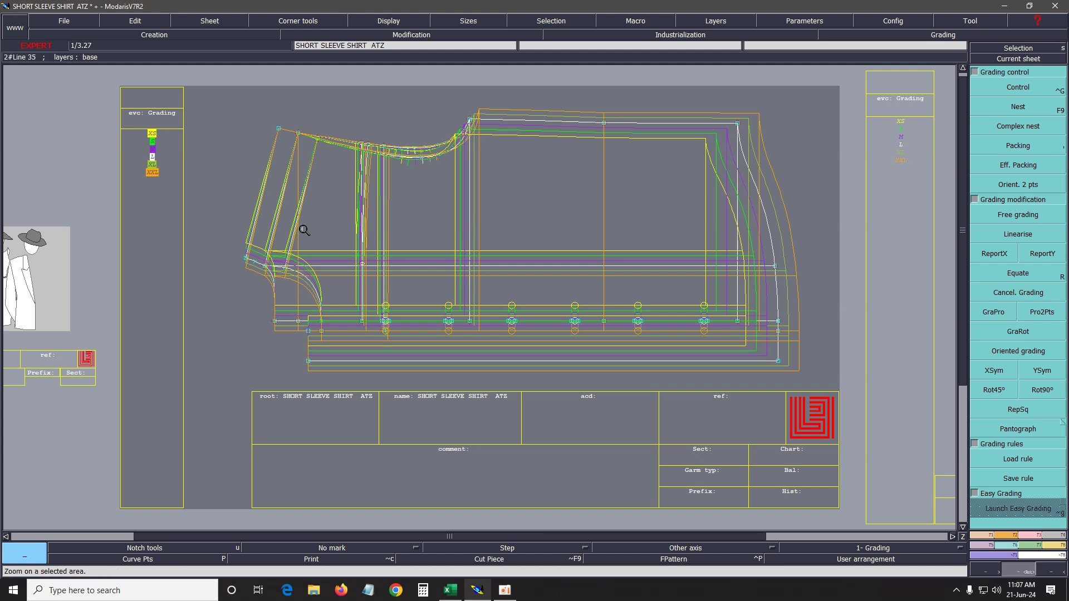
Set the ddy grading of the shoulder seam's neck end point to -0.5 for every size from XS to XXL.
drag(206, 221, 338, 310)
click(1022, 89)
click(343, 259)
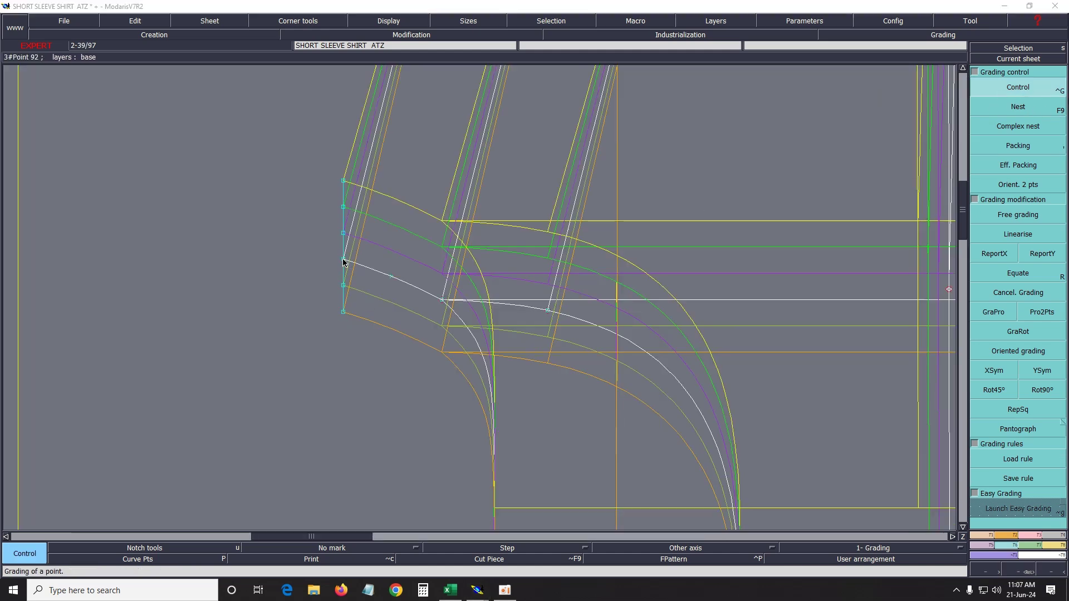
drag(947, 63, 944, 106)
text(-0.5)
key(Return)
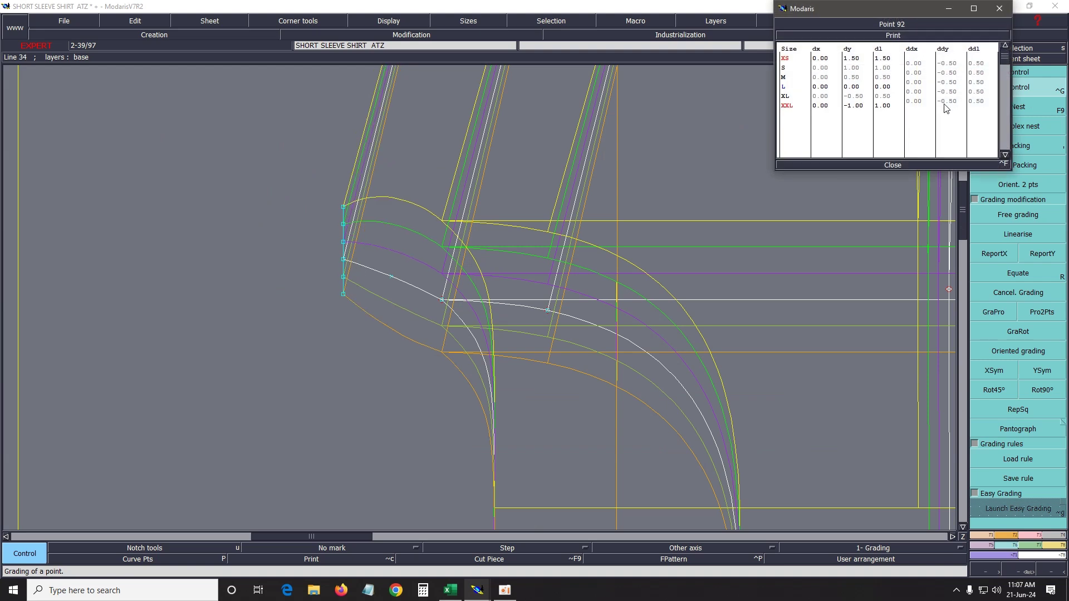
click(888, 165)
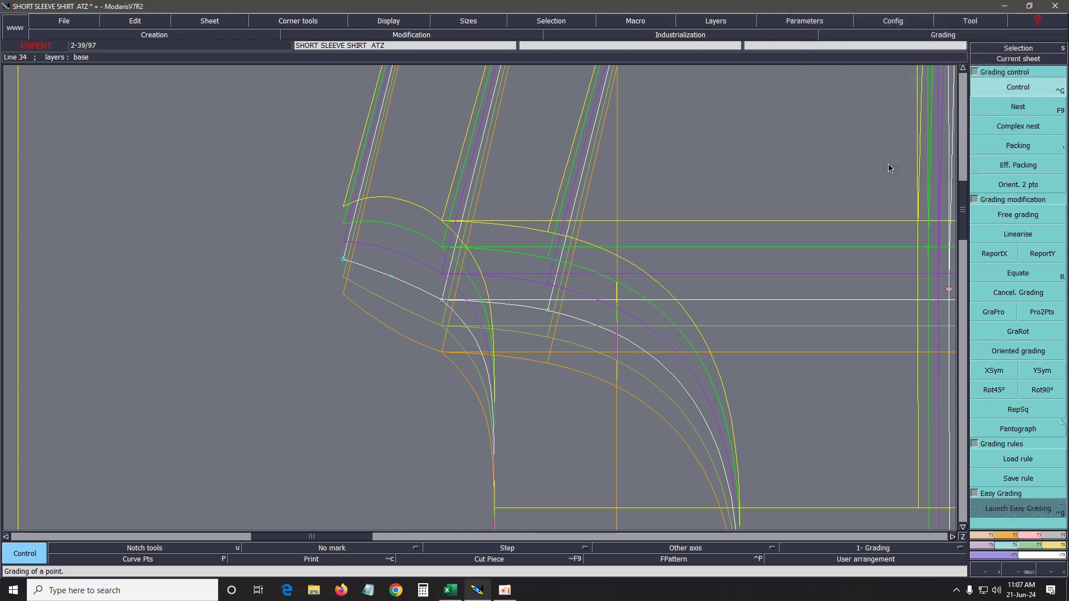
Free the grading inside the short curve between the outer and middle shoulder lines, and report its outer end's Y grading to the other two shoulder lines' neck points.
click(1017, 216)
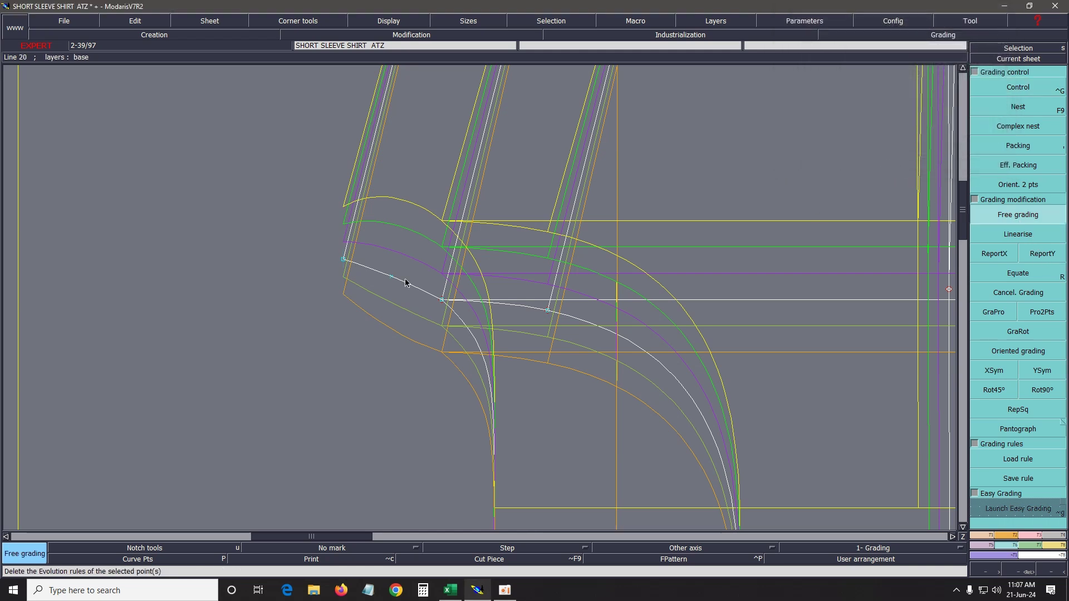
click(396, 281)
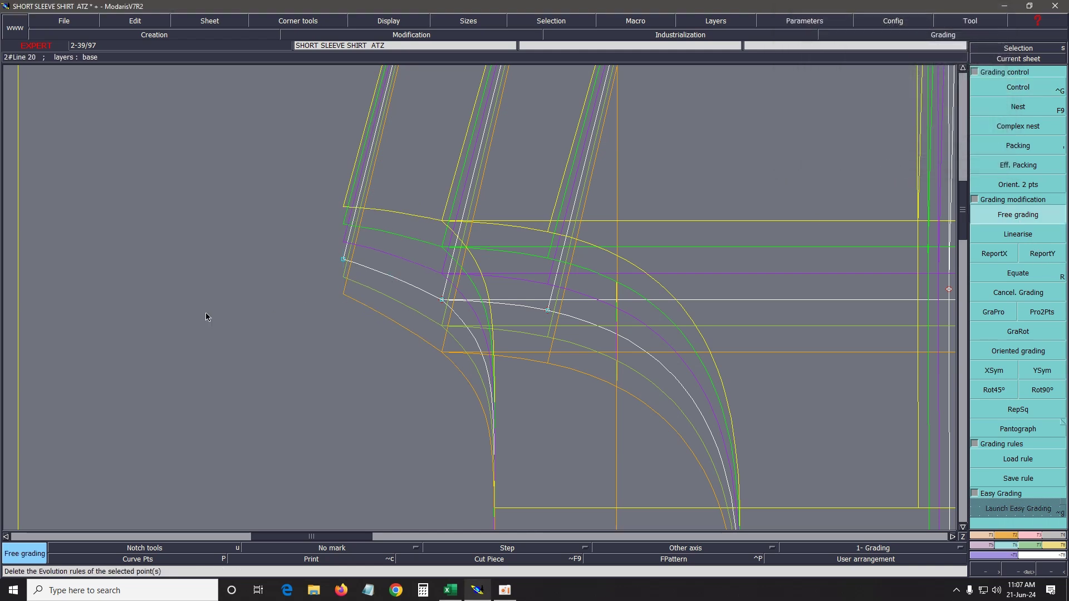
click(1043, 255)
click(343, 259)
click(442, 300)
click(547, 311)
click(442, 301)
click(548, 312)
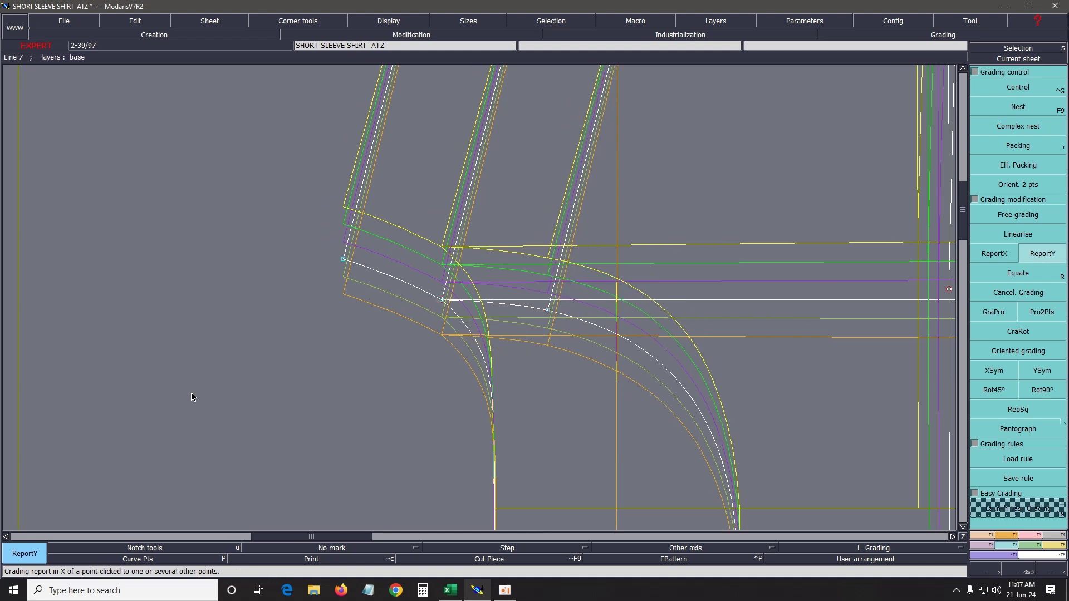
Reset the packing of the shirt body's nest to its original alignment.
click(1018, 146)
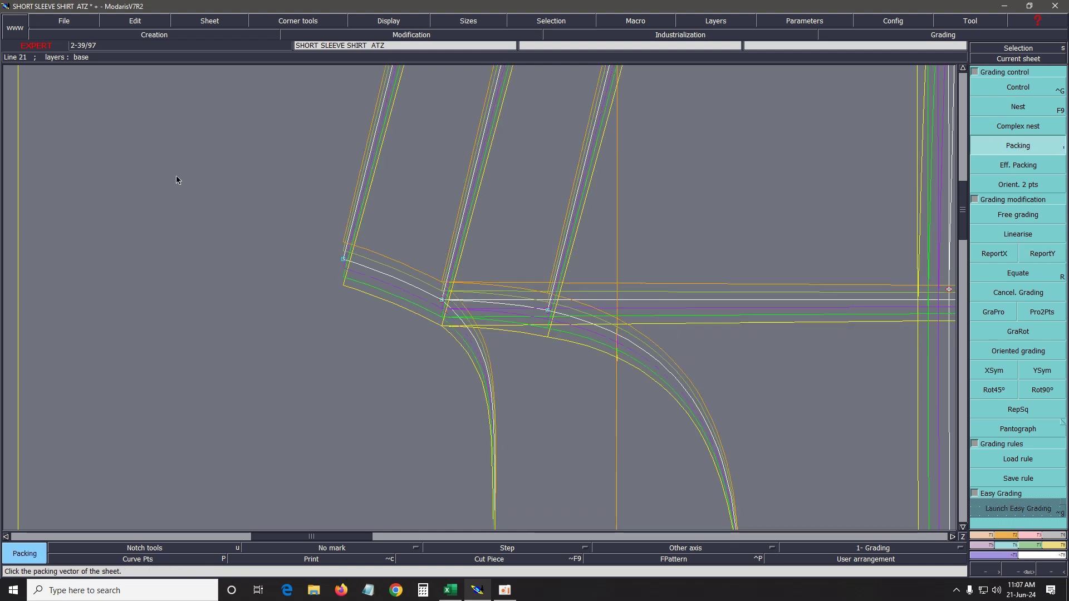
key(Home)
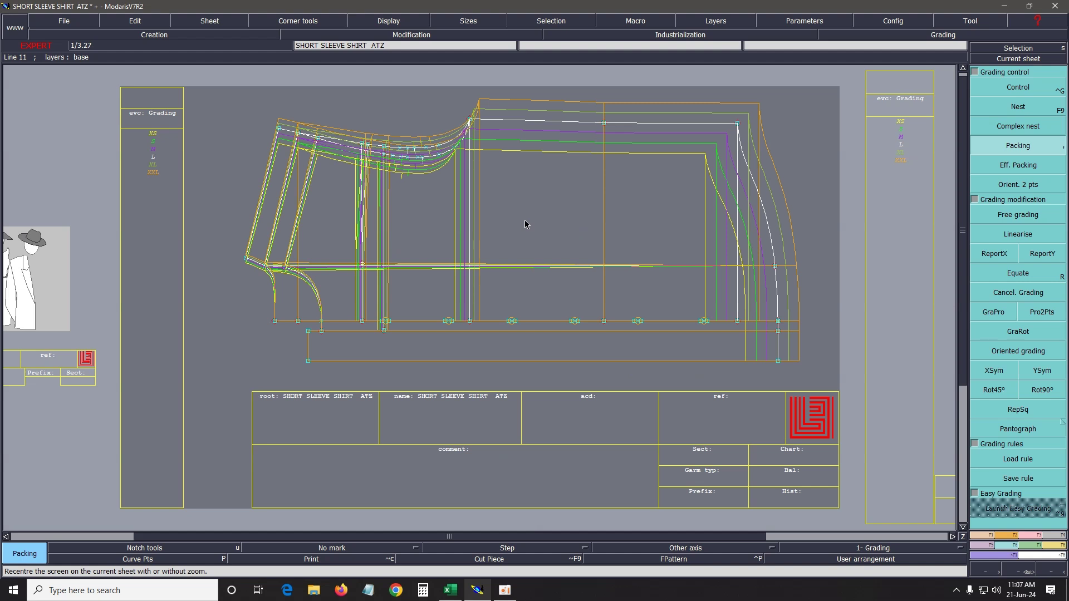
key(z)
drag(200, 226, 370, 361)
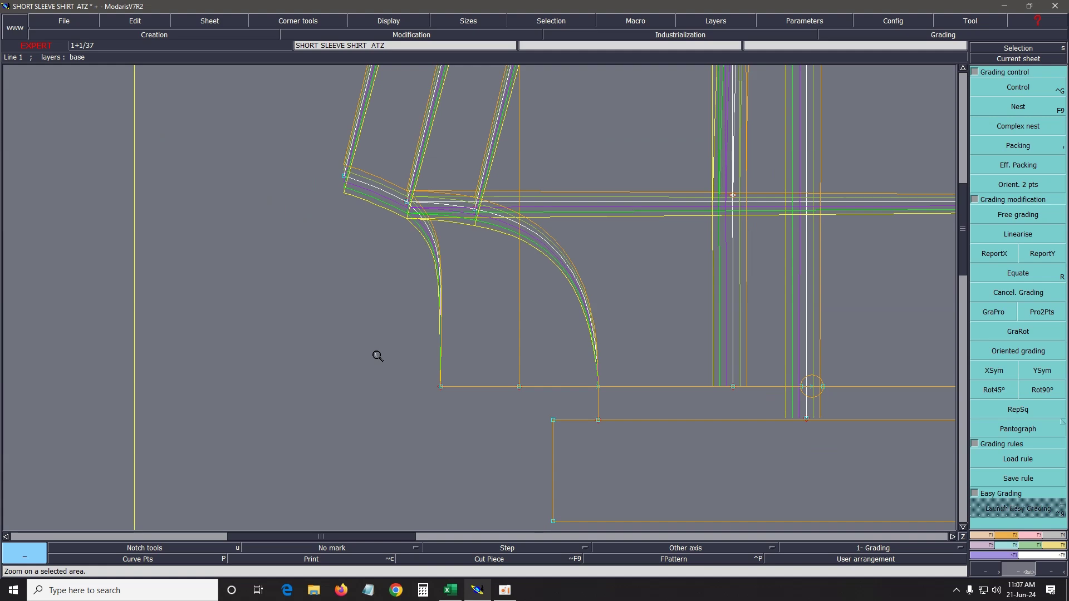
Open the measurement spreadsheet and measure the front neckline from the placket edge to the middle shoulder line, plus the back neckline to the centre line.
key(F8)
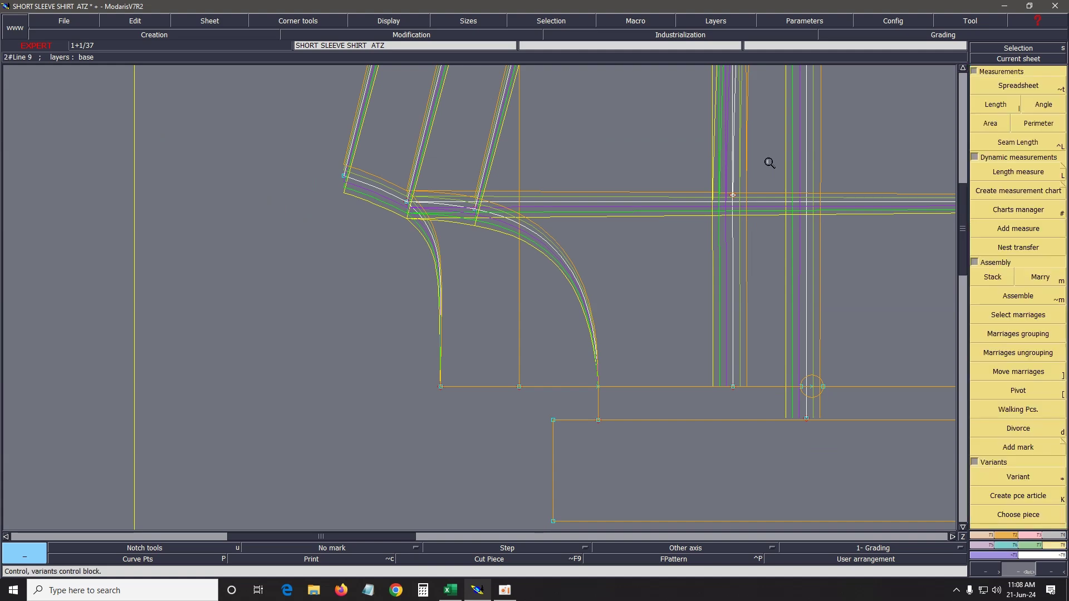
click(1021, 90)
click(364, 289)
click(303, 313)
drag(399, 280, 289, 513)
click(1001, 106)
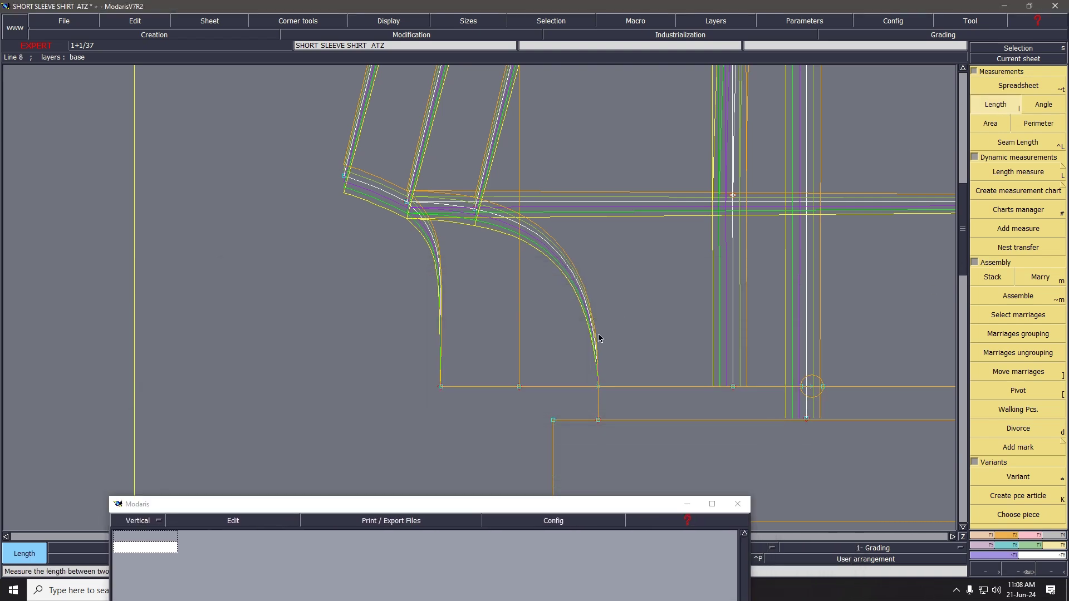
click(598, 421)
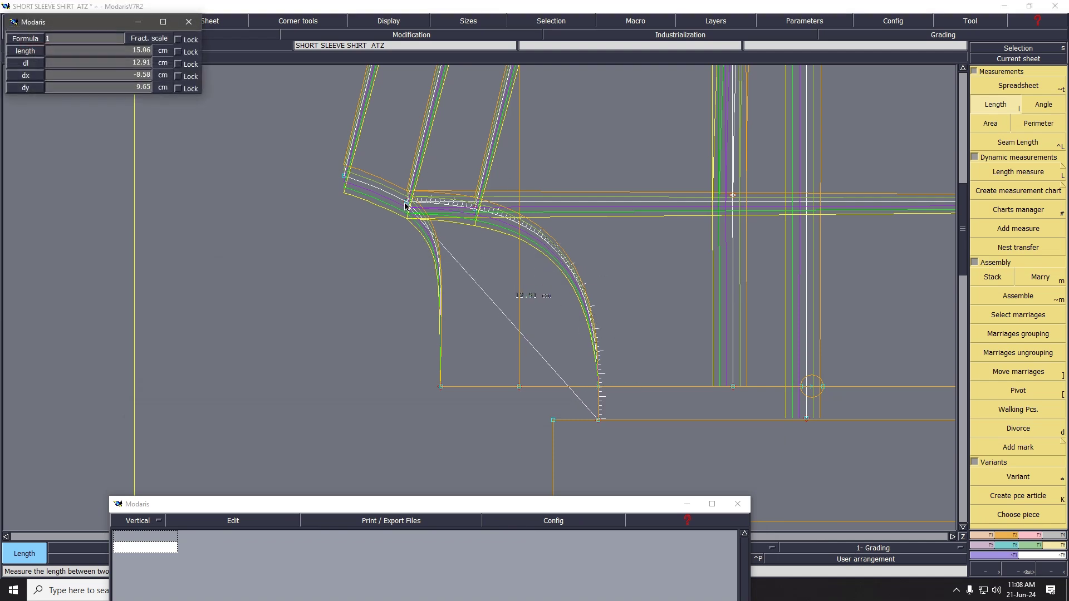
click(406, 208)
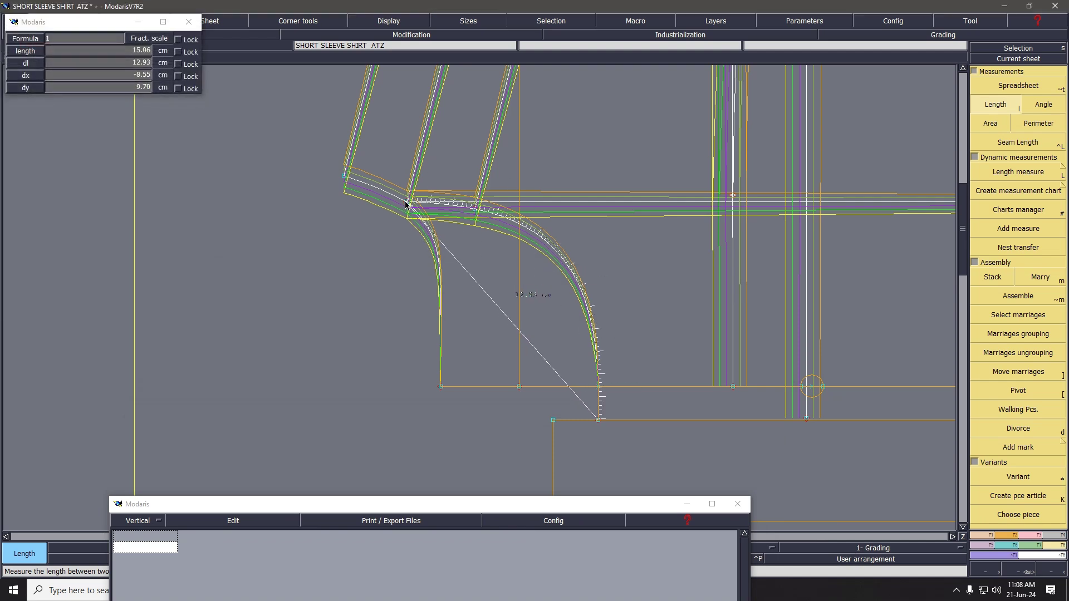
click(441, 388)
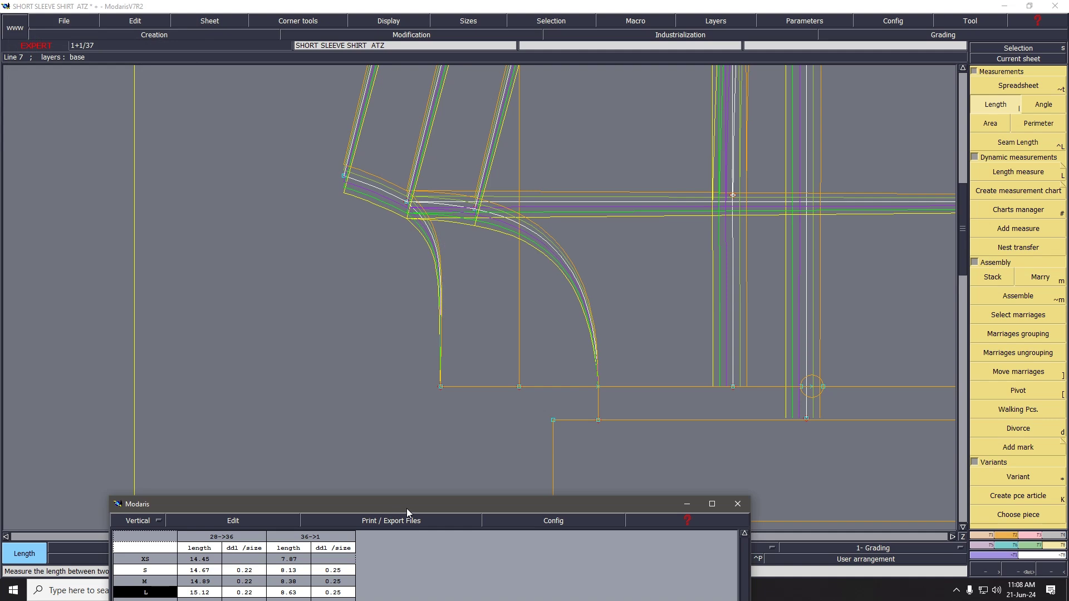
Add a cumulative column to the measurement table that totals the front and back neckline lengths per size.
drag(406, 507, 439, 213)
click(254, 222)
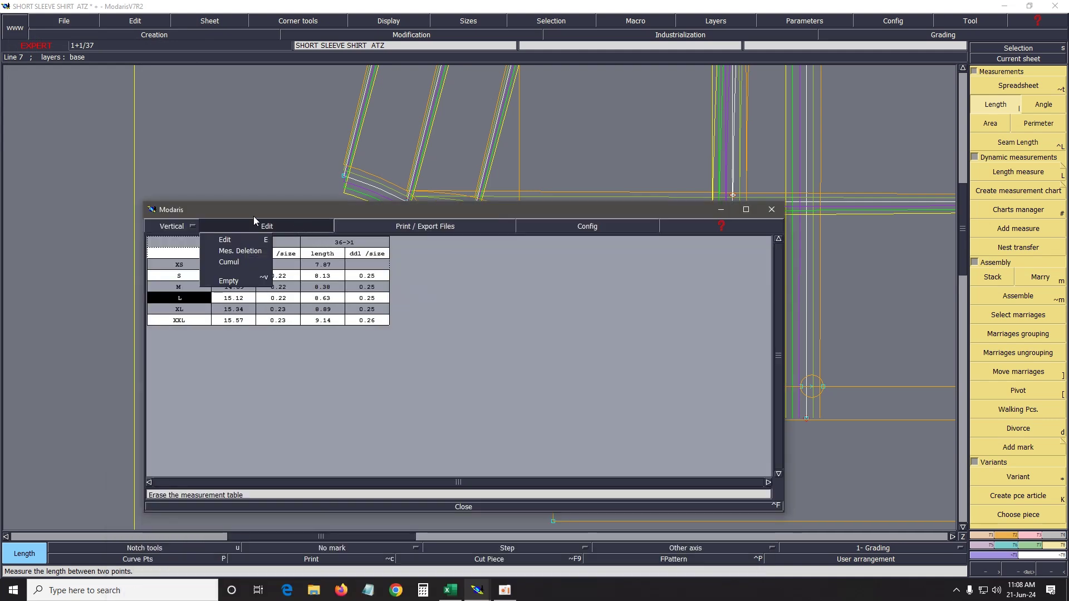
click(229, 262)
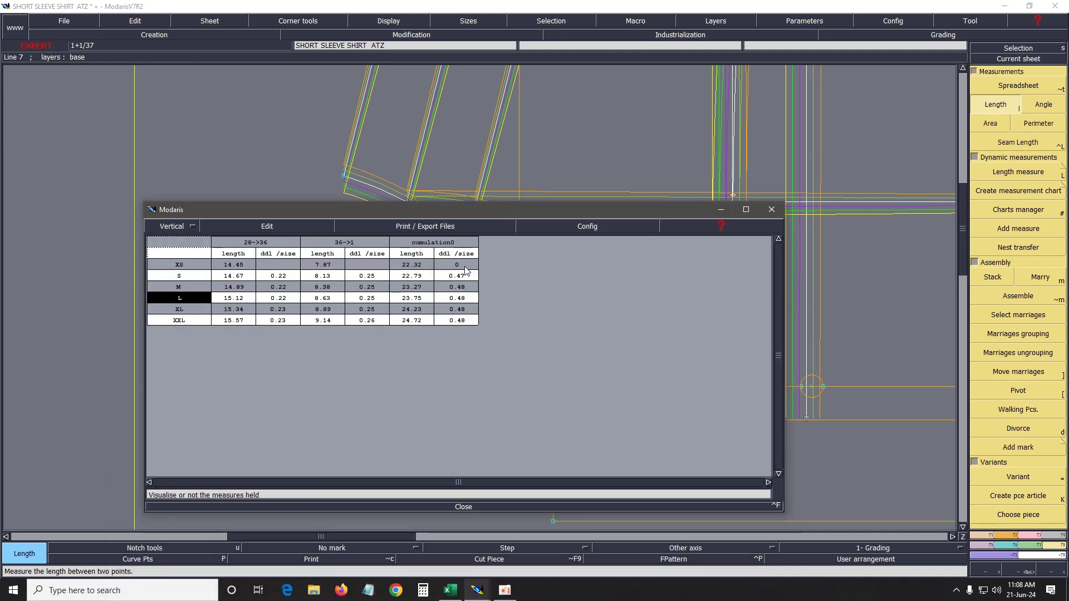
mouse_move(503, 208)
mouse_down()
mouse_move(437, 365)
mouse_move(423, 457)
mouse_up()
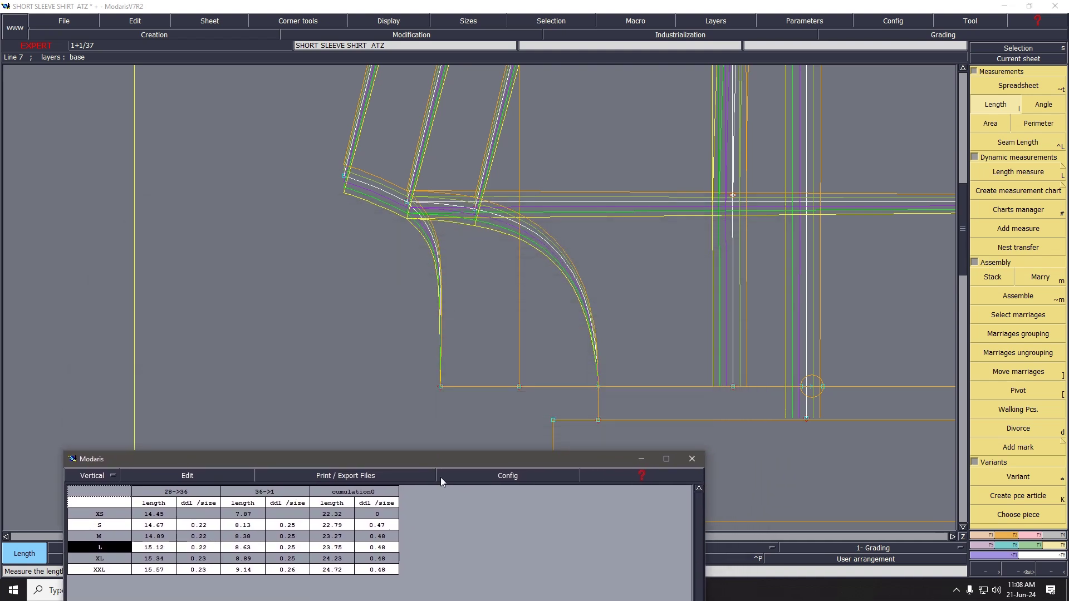
Set the ddx grading of the front neckline's placket end point to 0.51 for every size and report its X grading to the centre front point.
key(F6)
click(1002, 91)
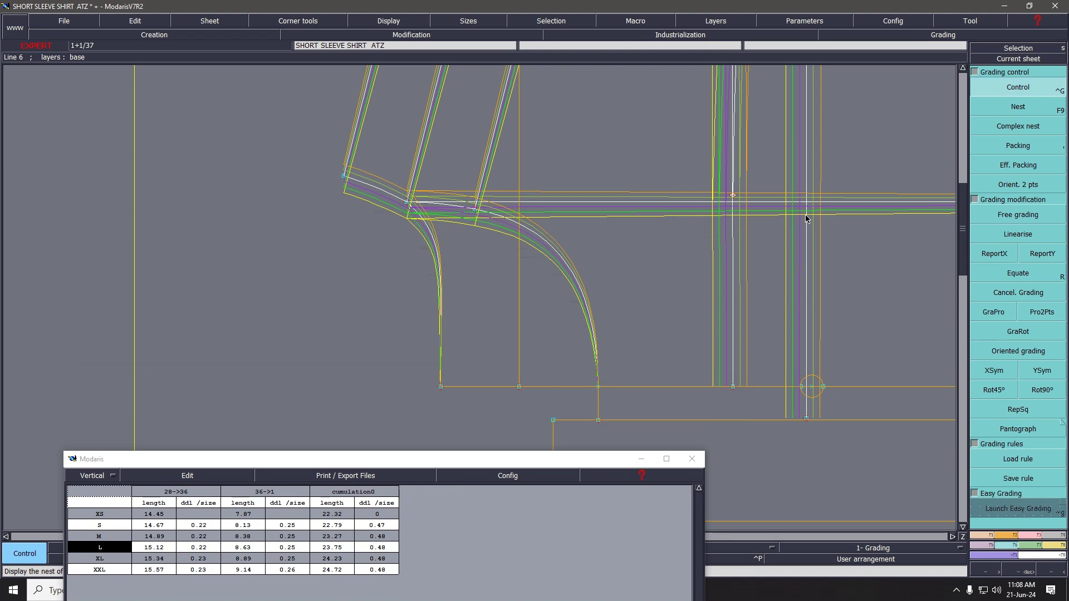
click(598, 420)
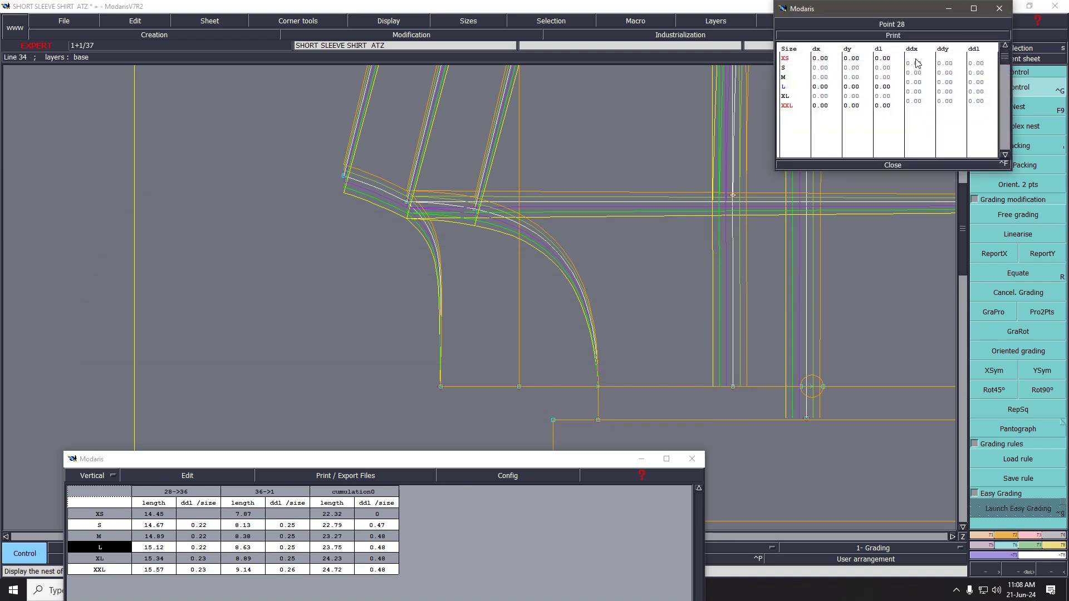
drag(914, 63, 913, 101)
text(.51)
key(Return)
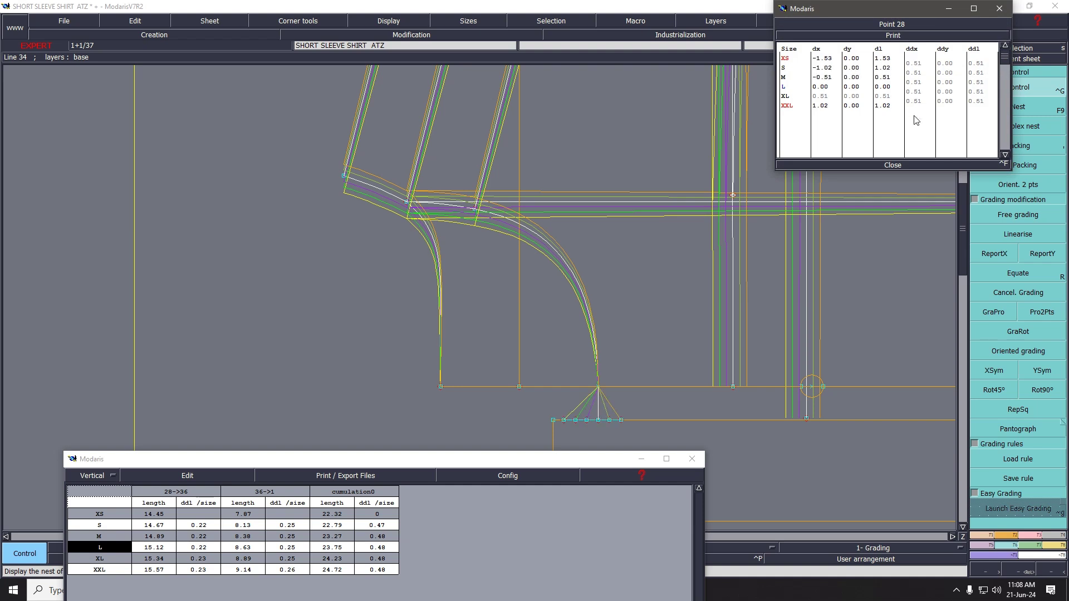
click(891, 165)
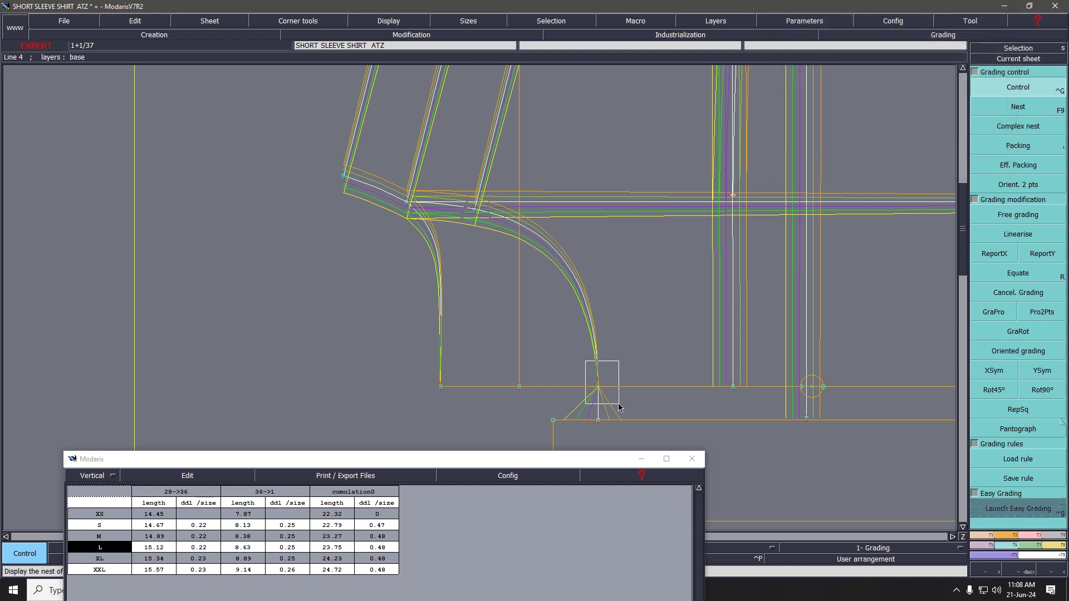
click(991, 259)
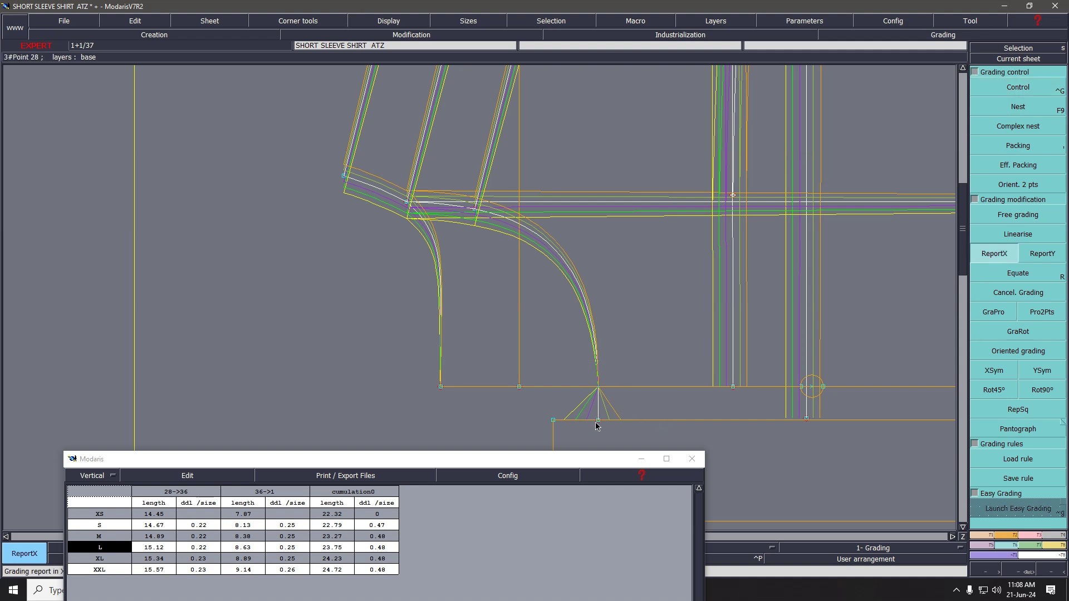
click(599, 388)
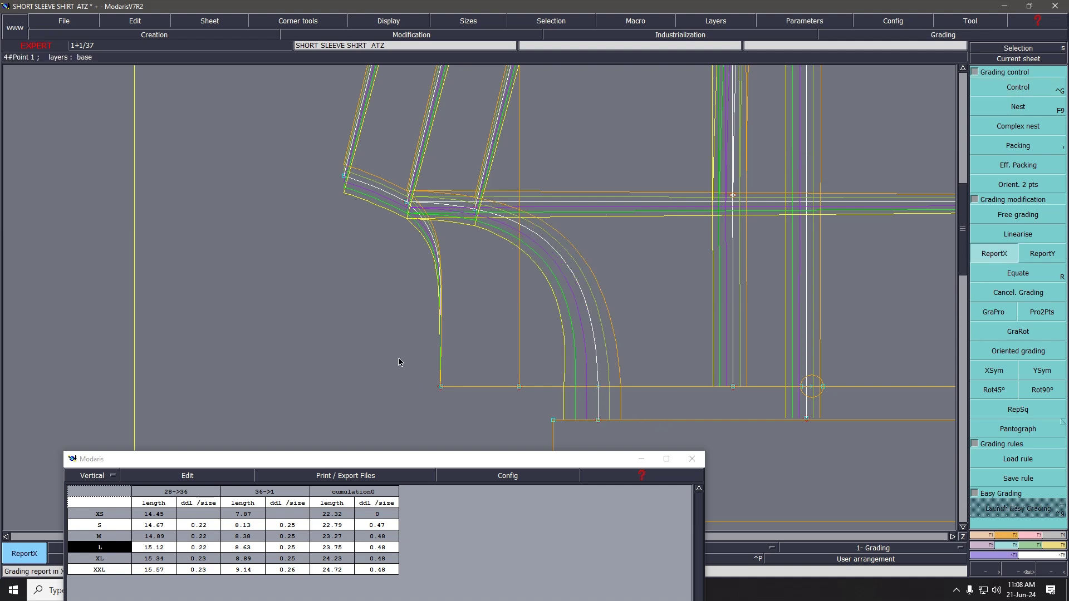
Remeasure the front neckline curve from the placket edge to the middle shoulder line's neck point.
key(F7)
click(1002, 105)
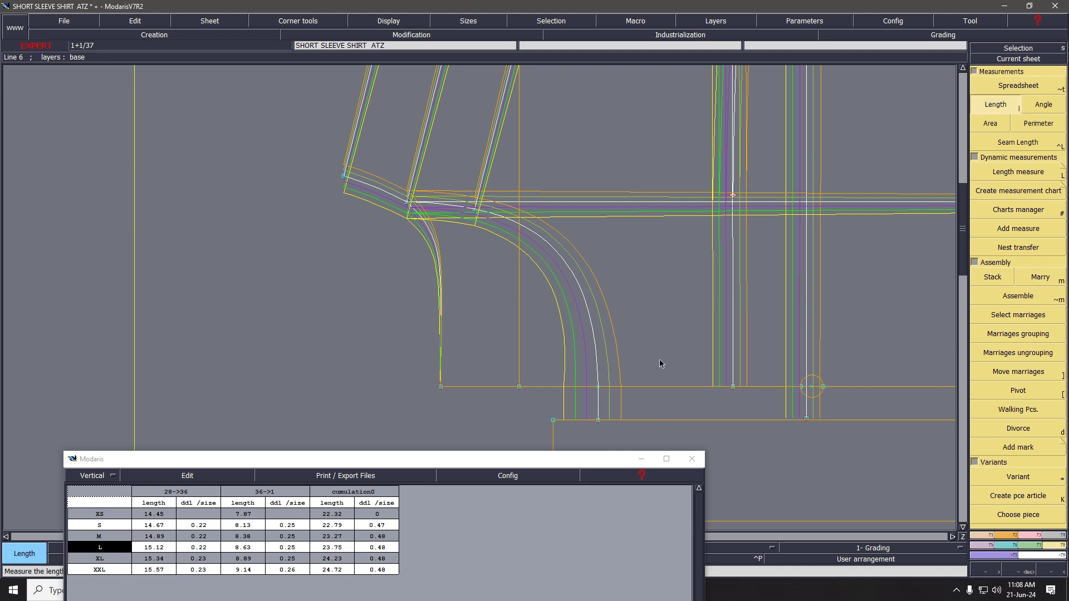
click(599, 421)
click(406, 205)
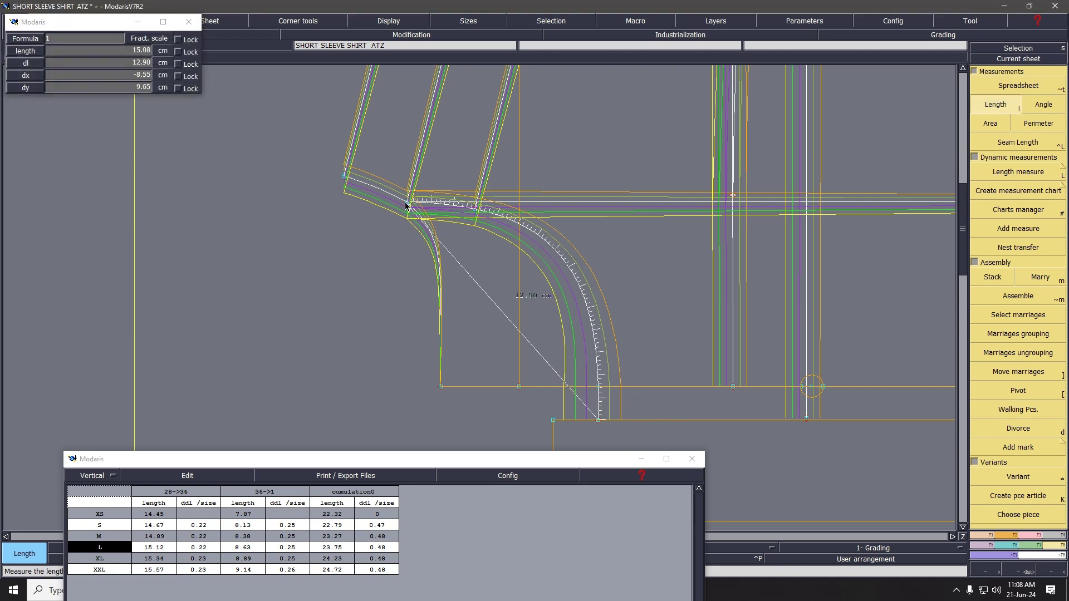
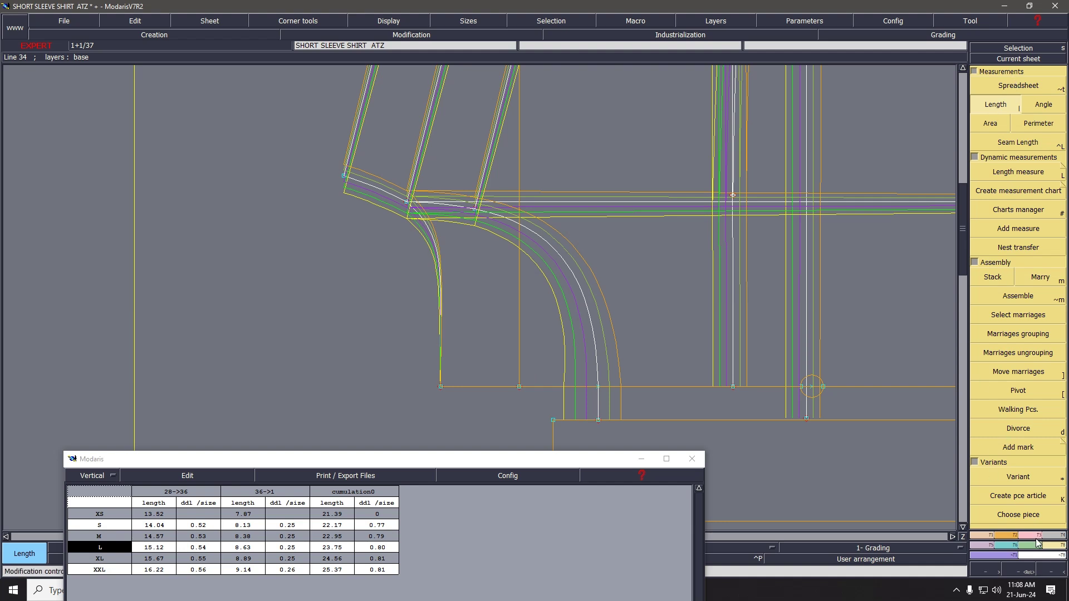
Set the ddx grading of the front neckline's placket end point to 0.6 for every size and report its X grading to the centre front point.
click(1015, 546)
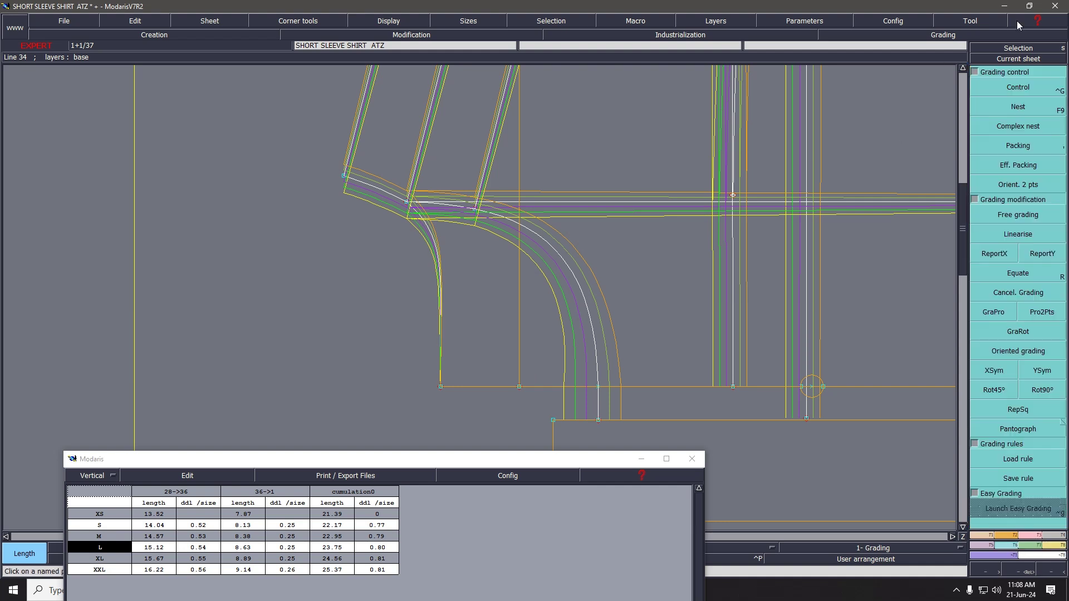
click(1018, 87)
click(597, 421)
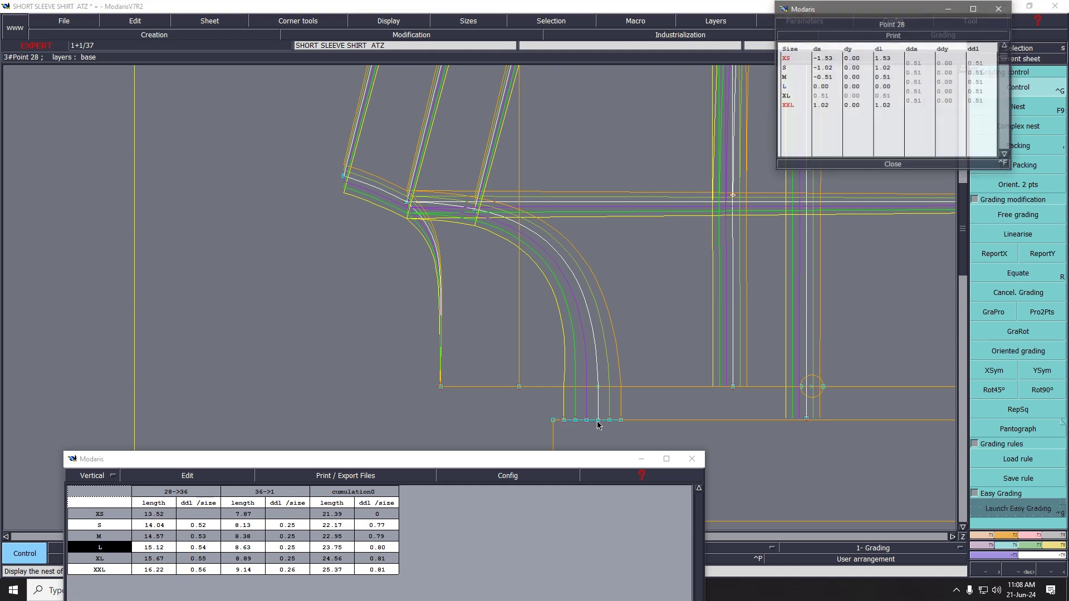
drag(918, 64, 915, 109)
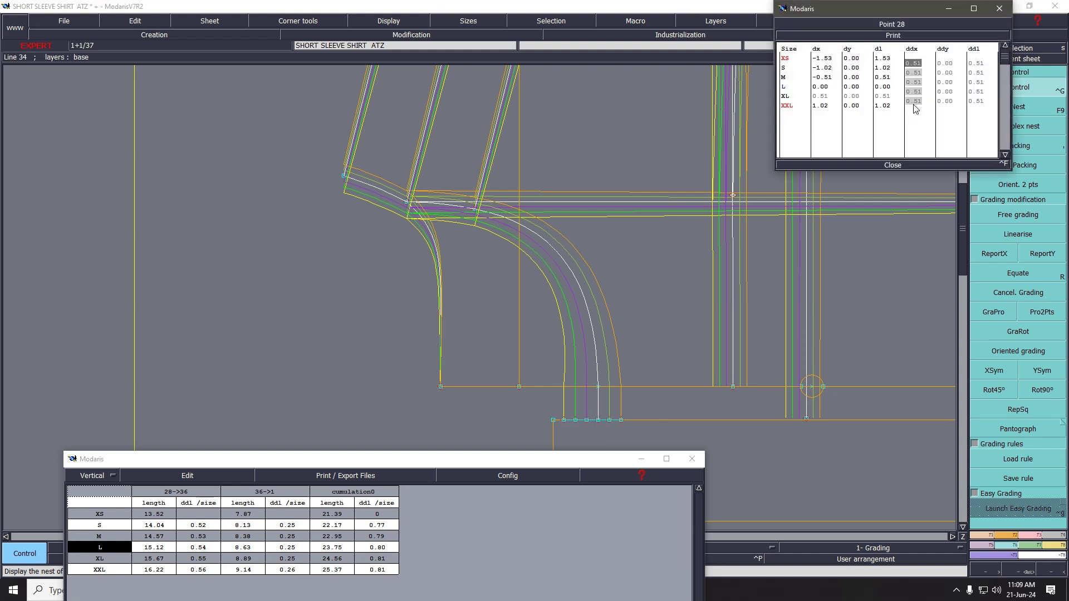
text(.6)
key(Return)
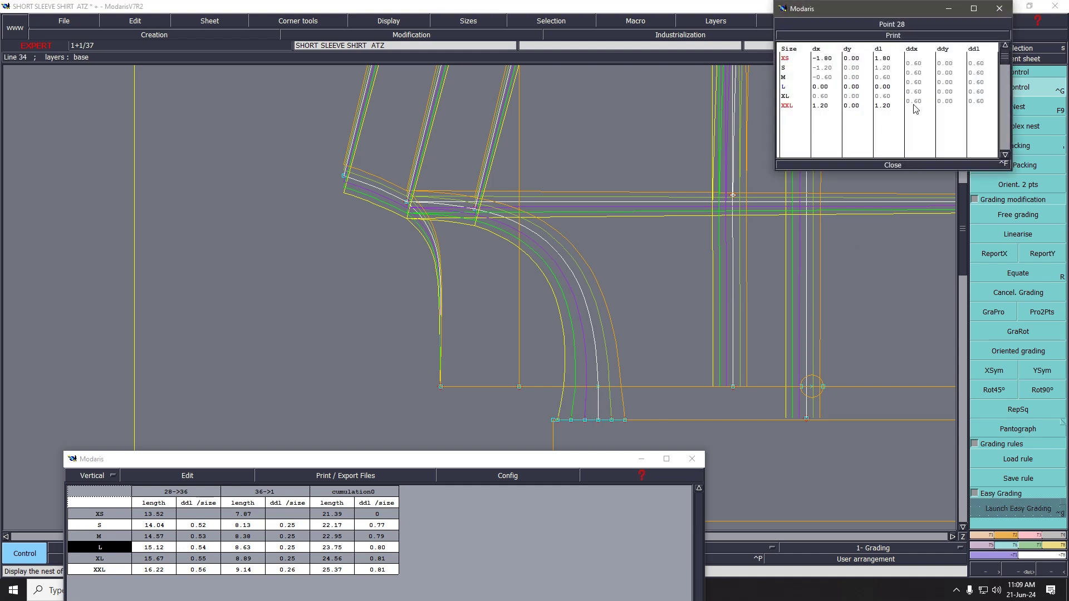
click(892, 165)
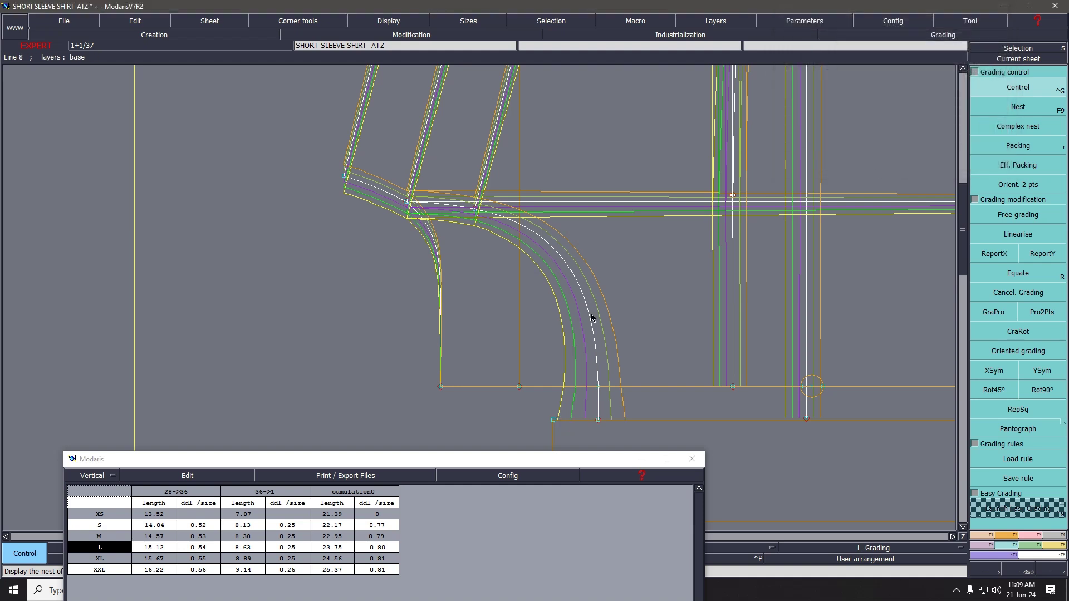
click(994, 254)
click(597, 388)
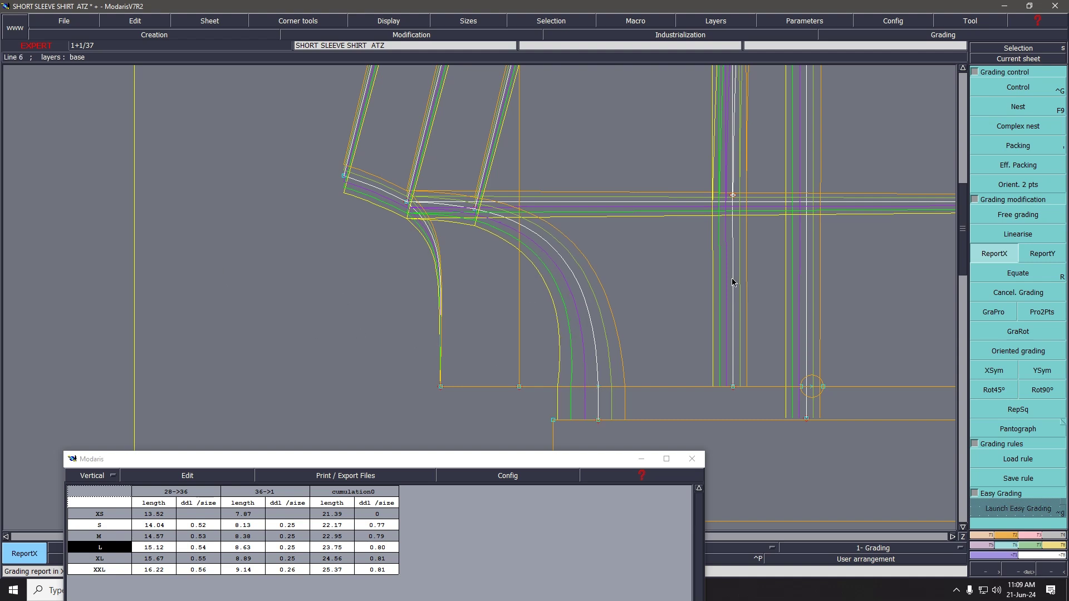
Select all sizes from XS to XXL and measure the regraded front neckline from the placket edge to the middle shoulder line.
key(Home)
drag(140, 119, 164, 178)
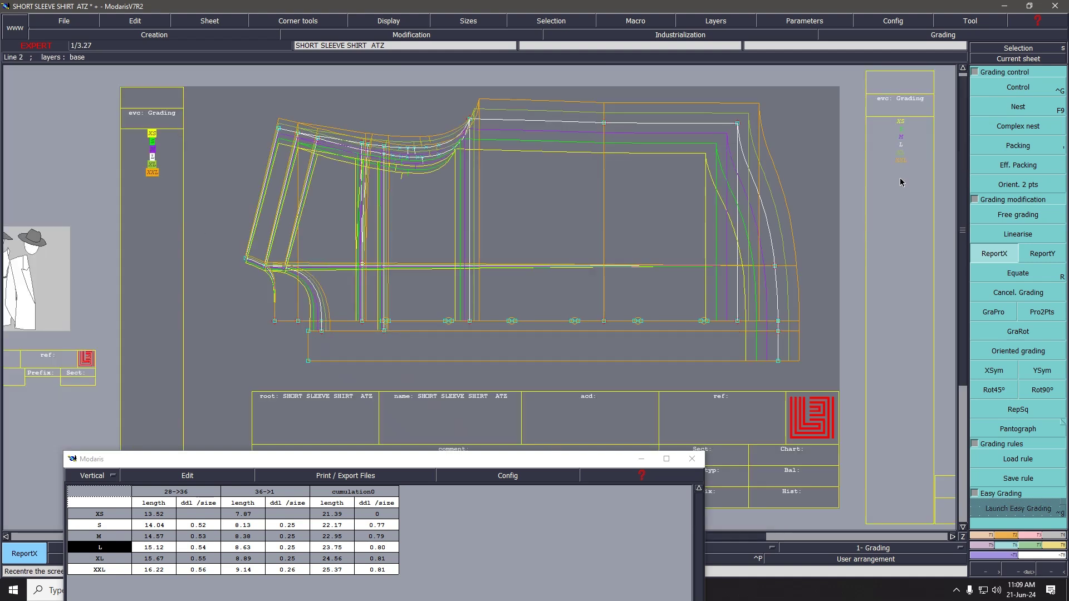
key(Return)
drag(195, 243, 425, 381)
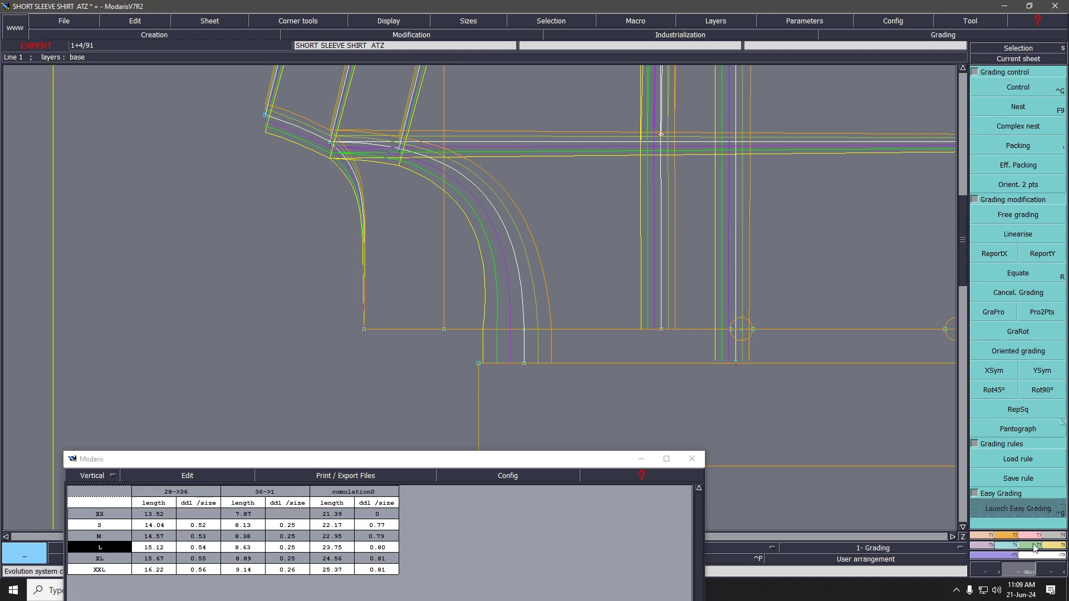
click(1055, 546)
click(996, 104)
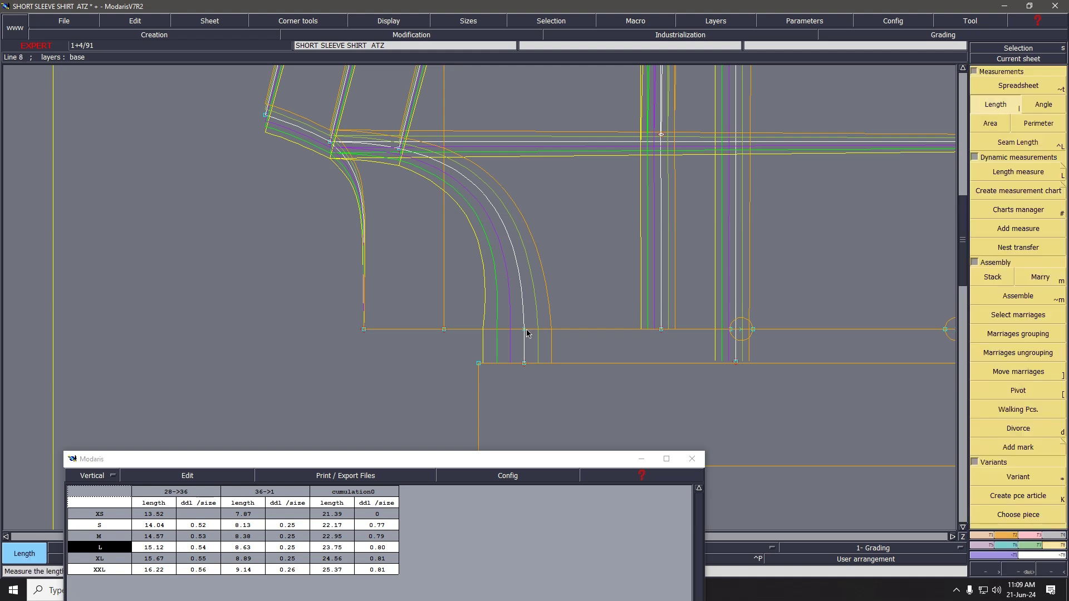
click(524, 364)
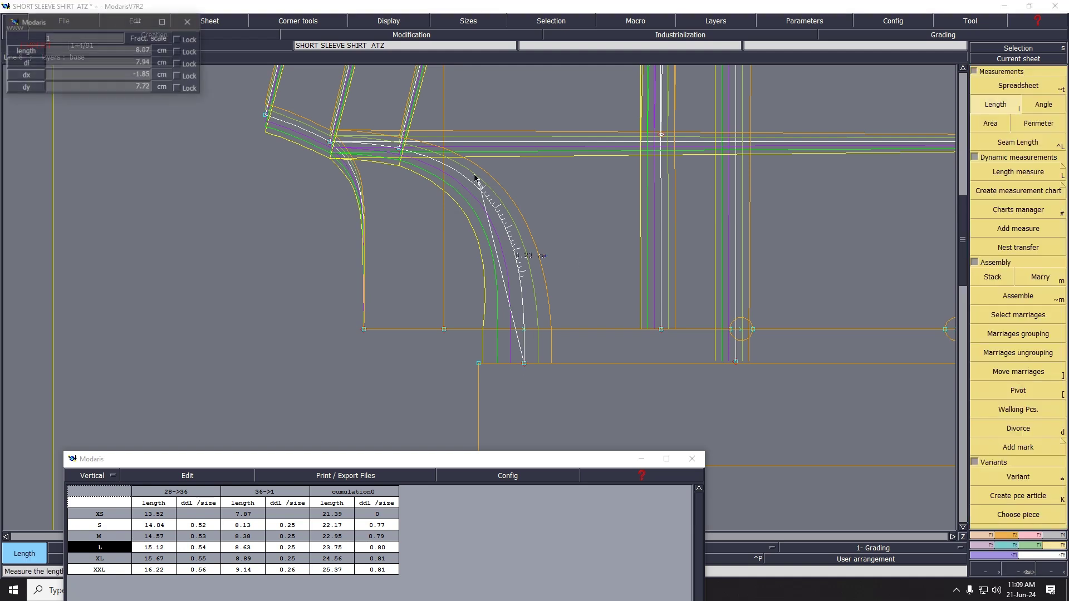
click(328, 144)
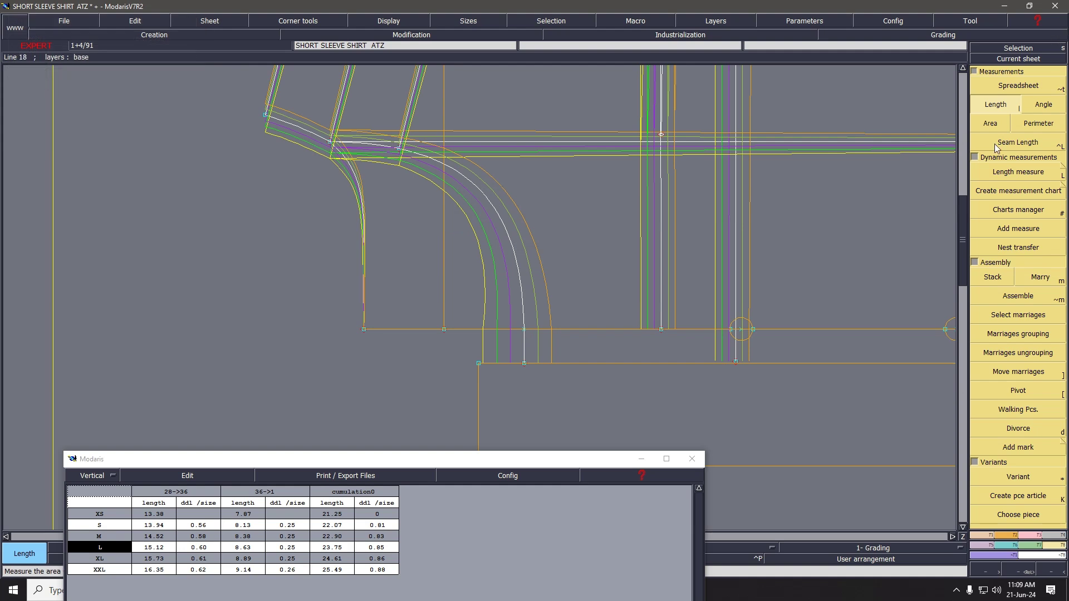
click(1014, 551)
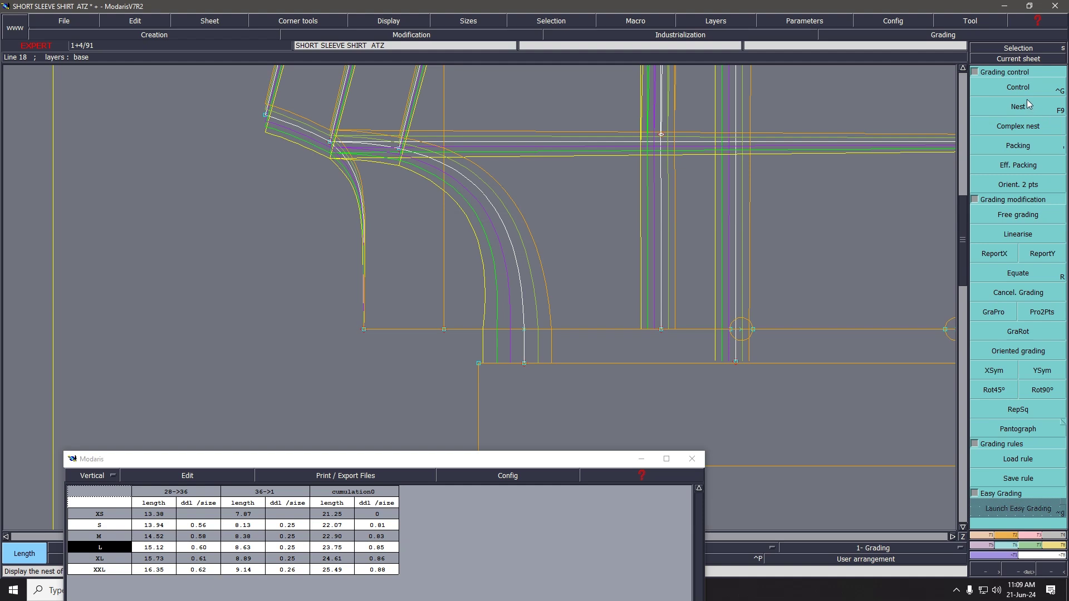
Set the ddx grading of the front neckline's placket end point to 0.8 for every size and report its X grading to the centre front point.
click(524, 364)
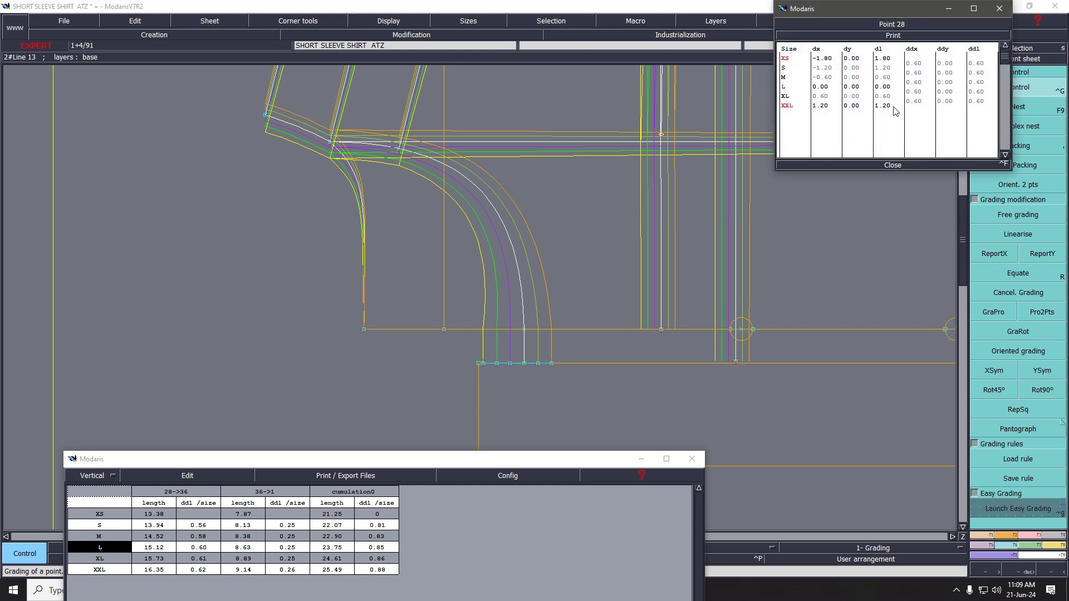
drag(917, 98, 917, 100)
text(.8)
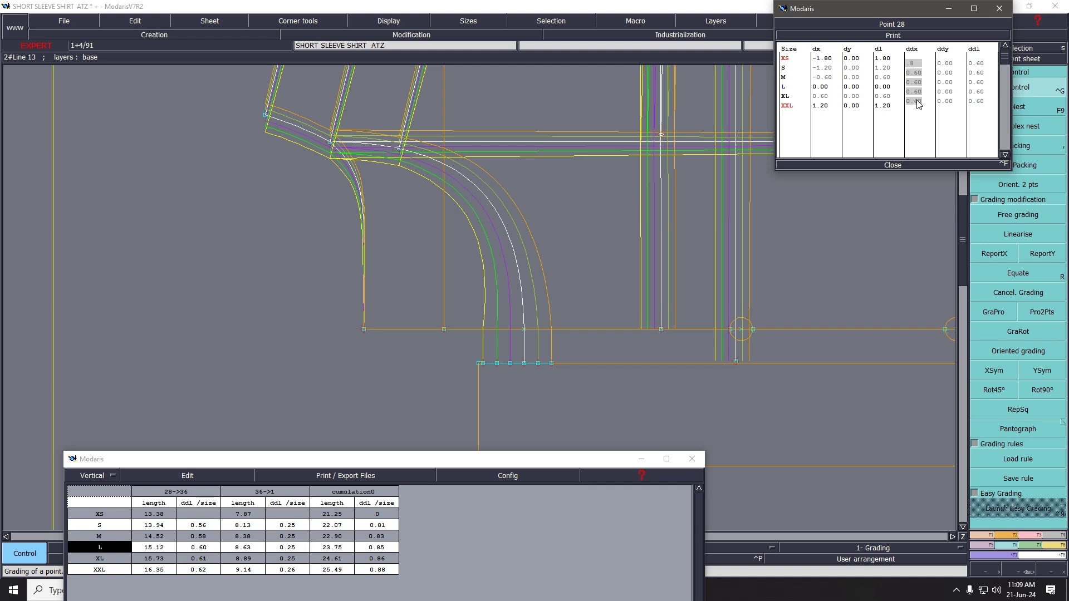
key(Return)
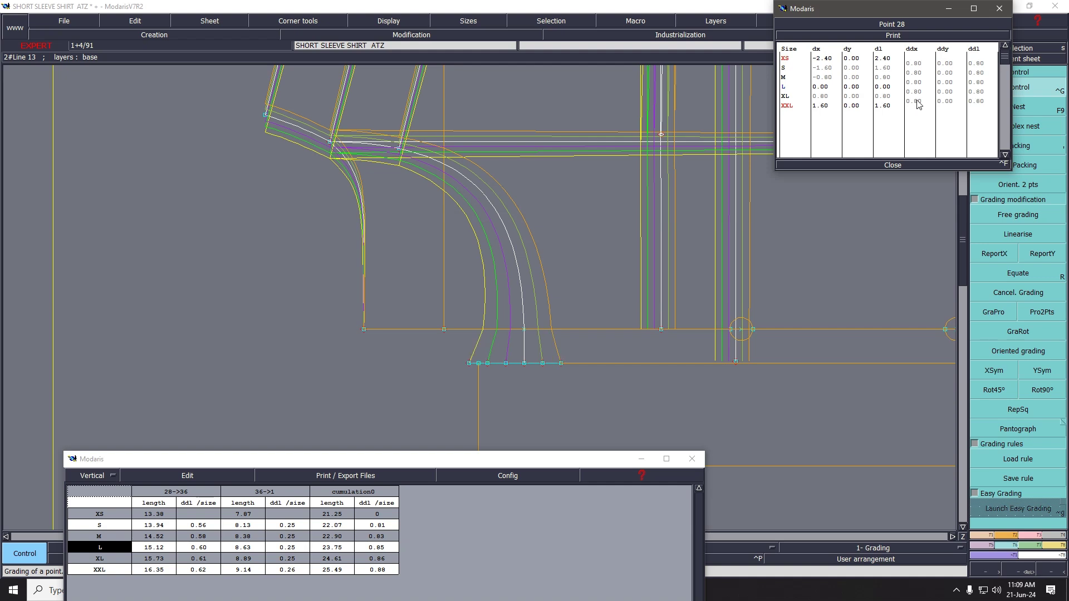
click(892, 164)
drag(482, 311, 553, 353)
click(1005, 254)
click(524, 364)
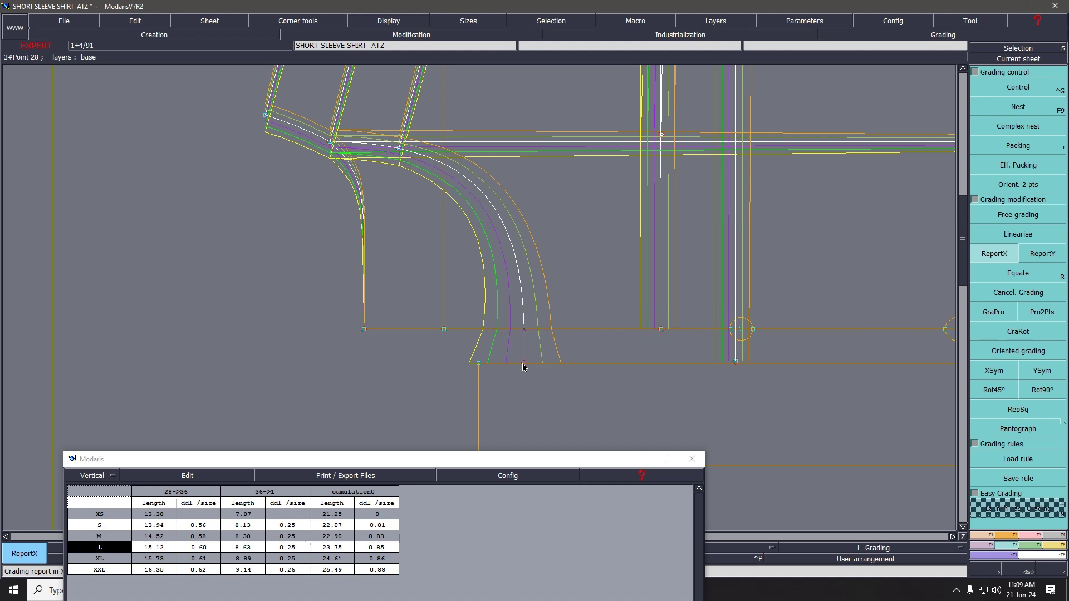
click(524, 330)
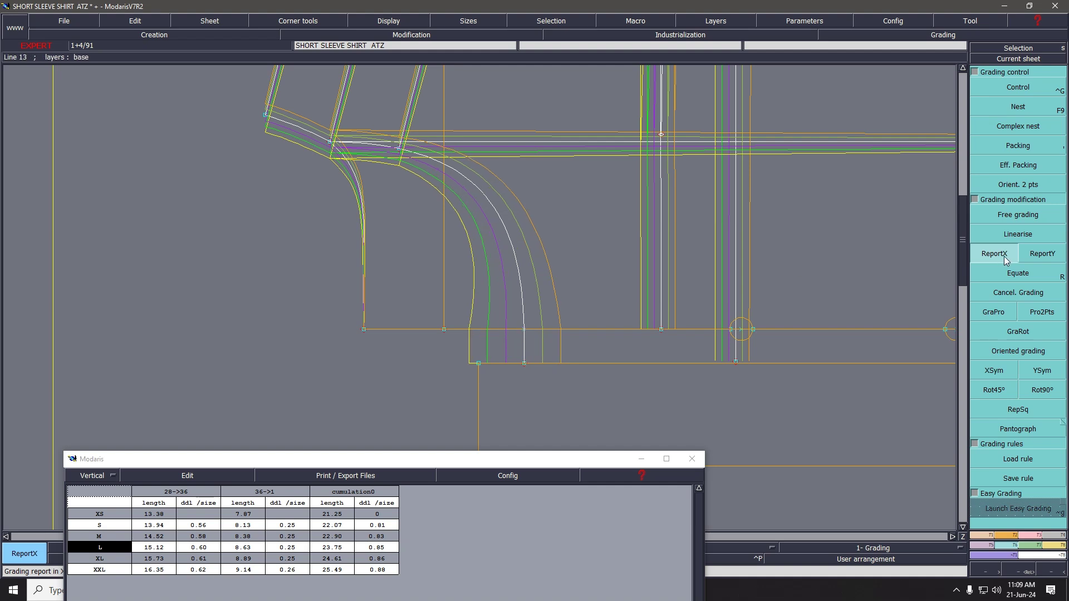
Remeasure the front neckline curve from the placket edge to the middle shoulder line's neck point.
key(F8)
click(998, 107)
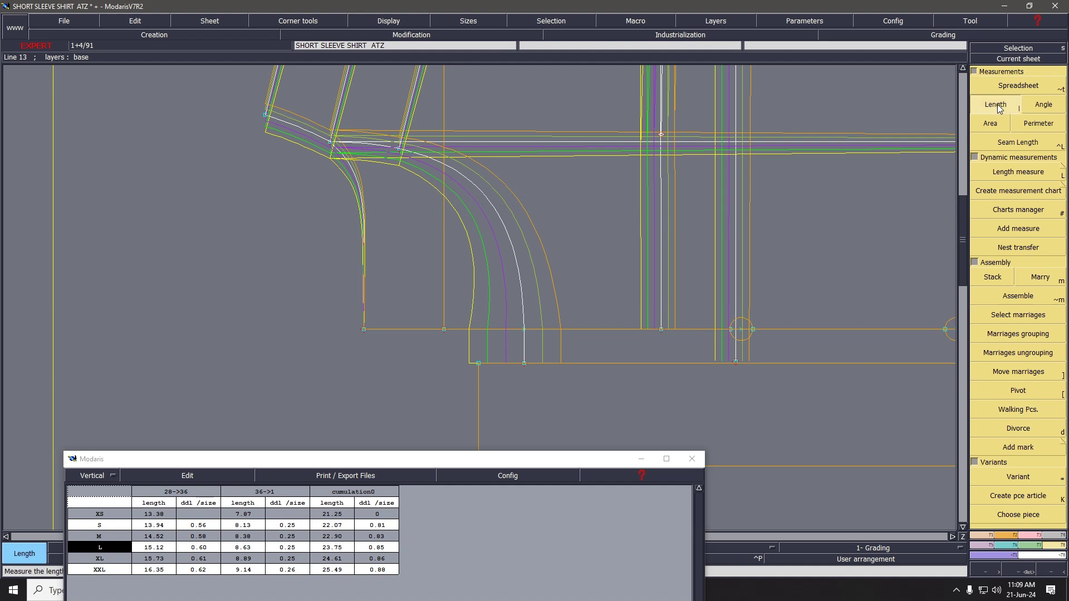
click(524, 363)
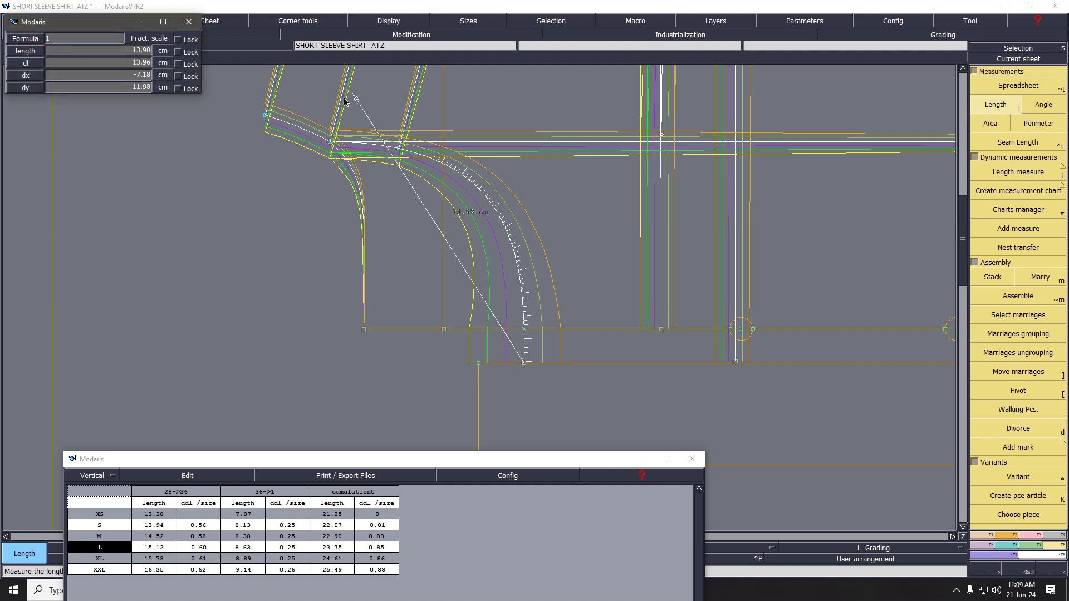
click(328, 143)
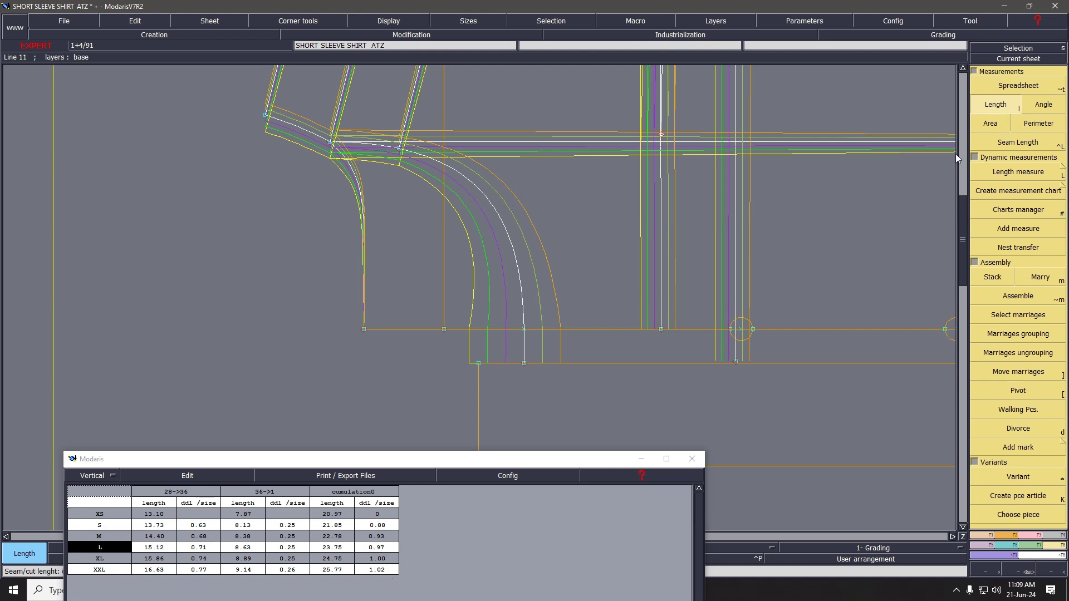
Set the placket end point's ddx grading to 0.6 for the three size steps from XS to L and report its X grading to the centre front point.
click(1014, 546)
click(1018, 96)
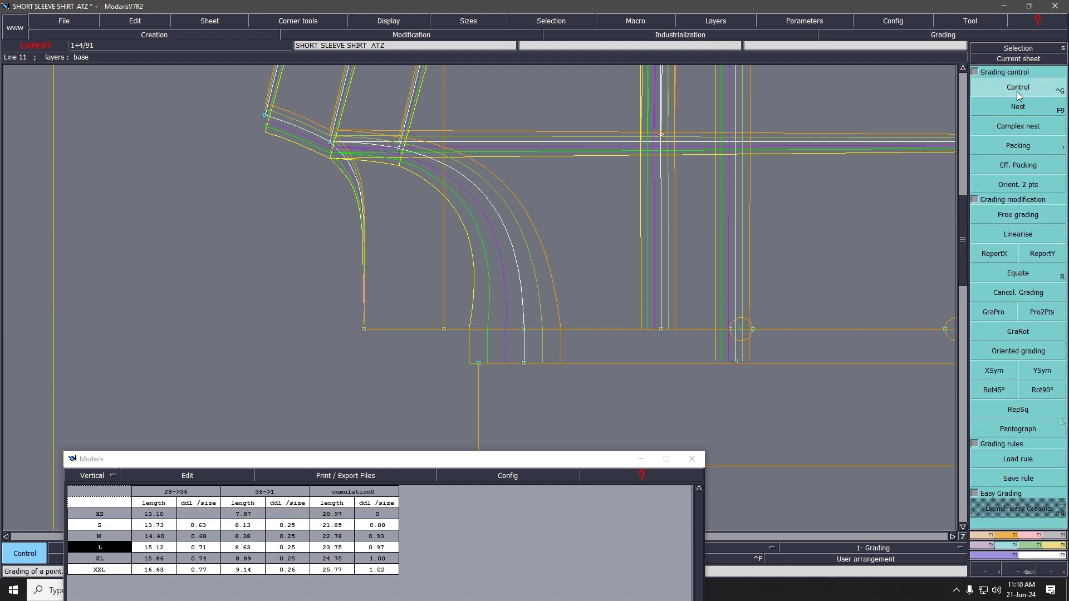
click(523, 363)
drag(919, 67, 917, 82)
text(.)
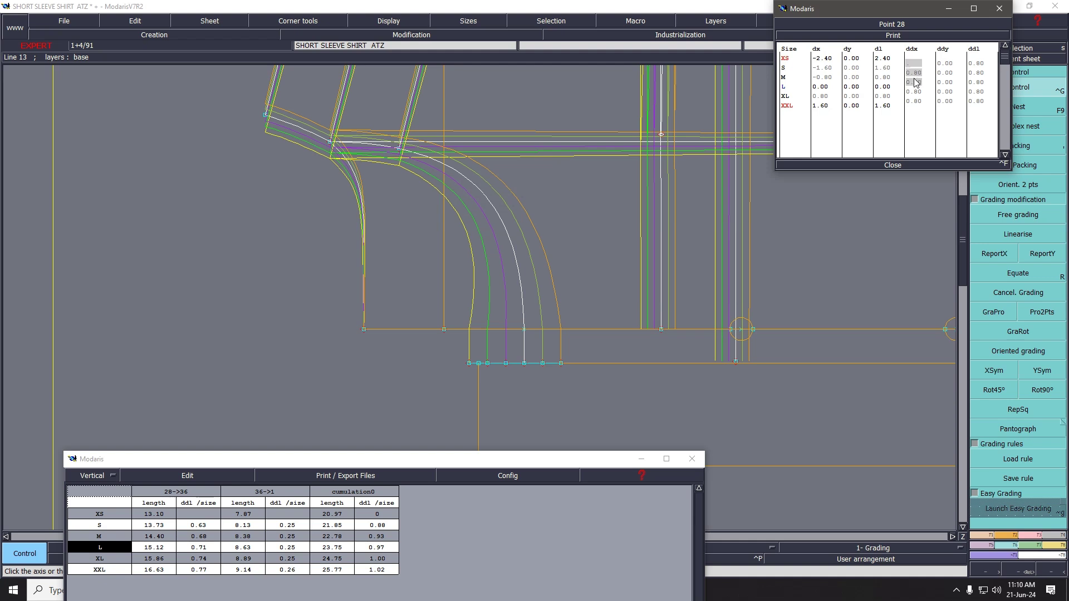
text(6)
key(Return)
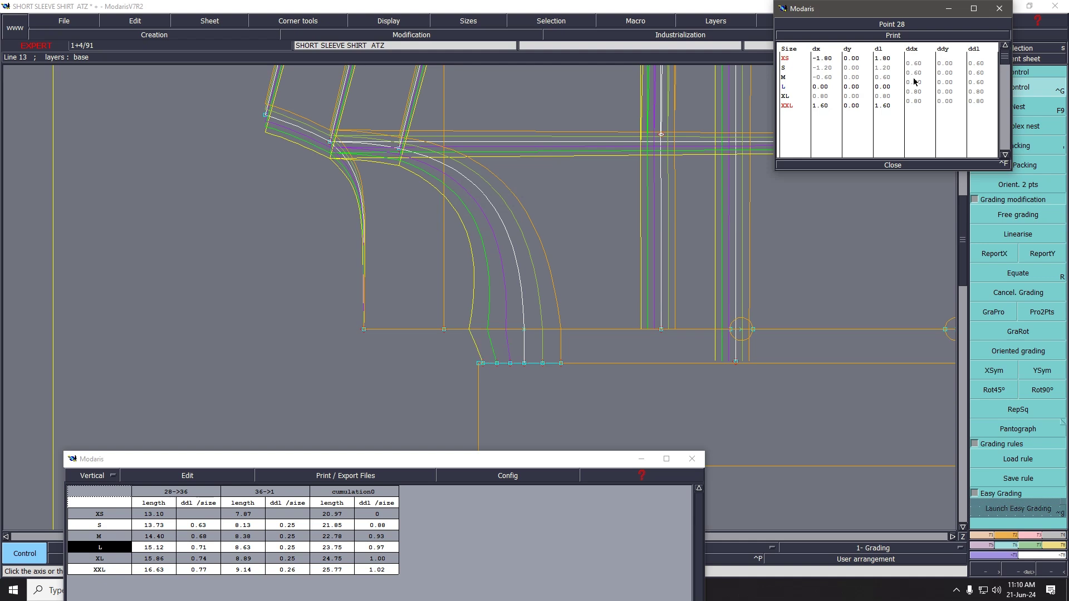
click(890, 165)
drag(490, 306, 553, 342)
click(992, 254)
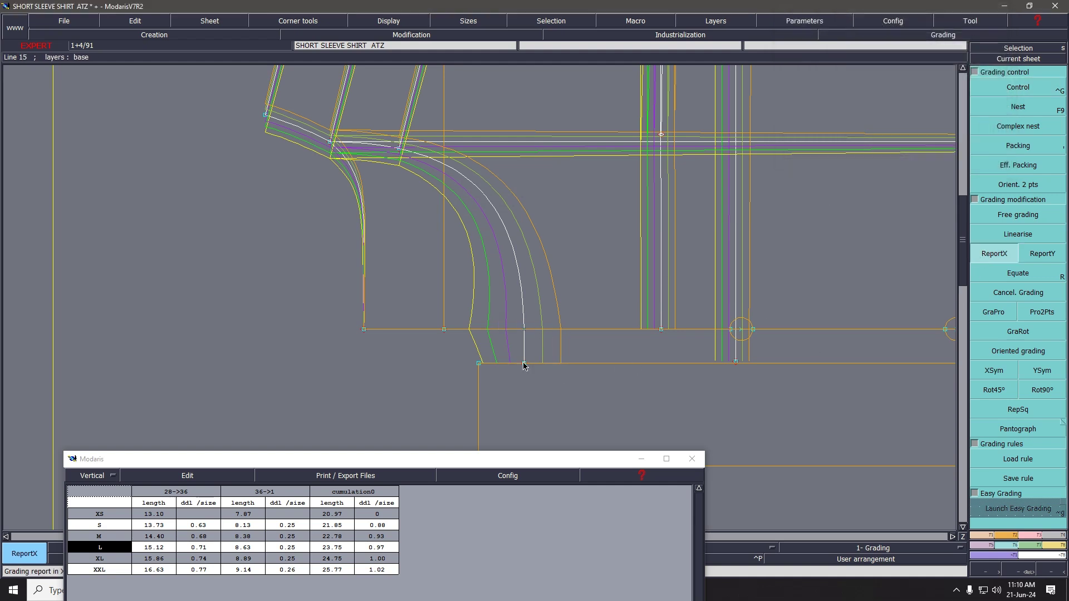
click(521, 330)
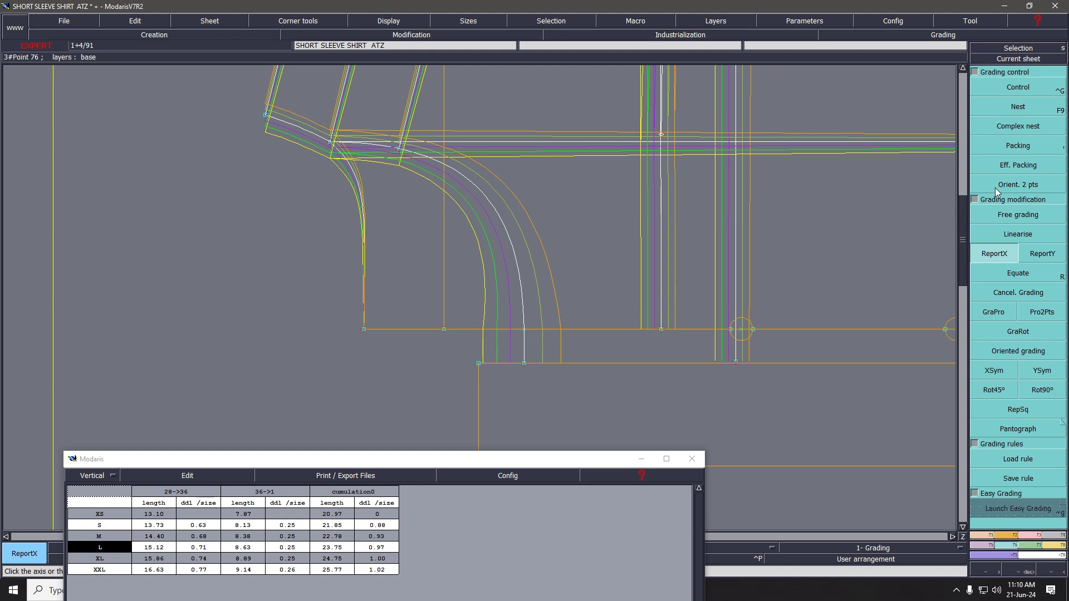
Measure the regraded front neckline from the placket end point to the middle shoulder line.
click(1045, 537)
click(996, 104)
click(524, 365)
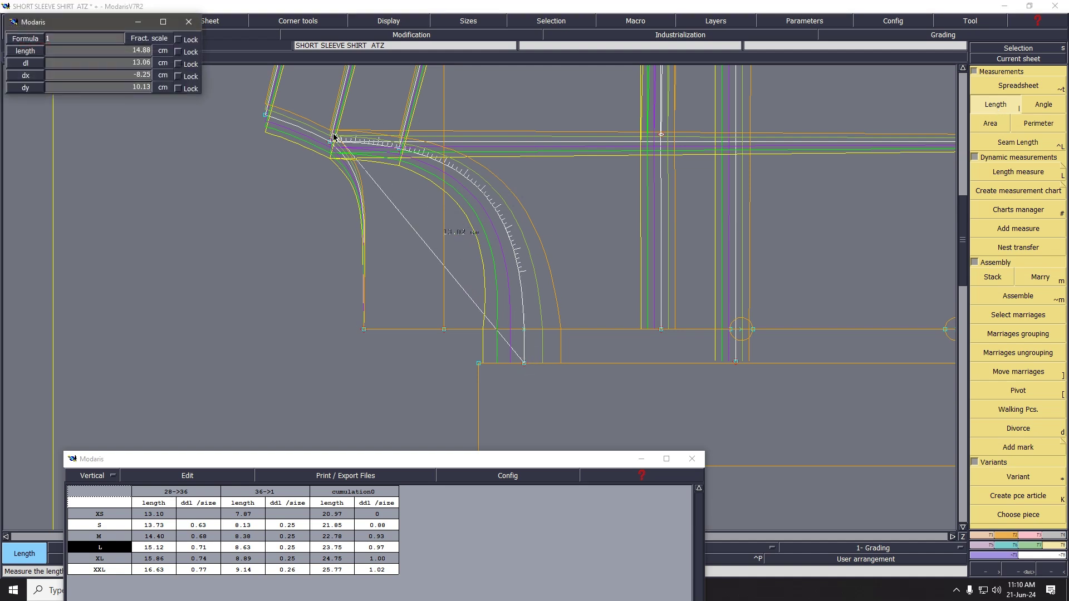
click(329, 144)
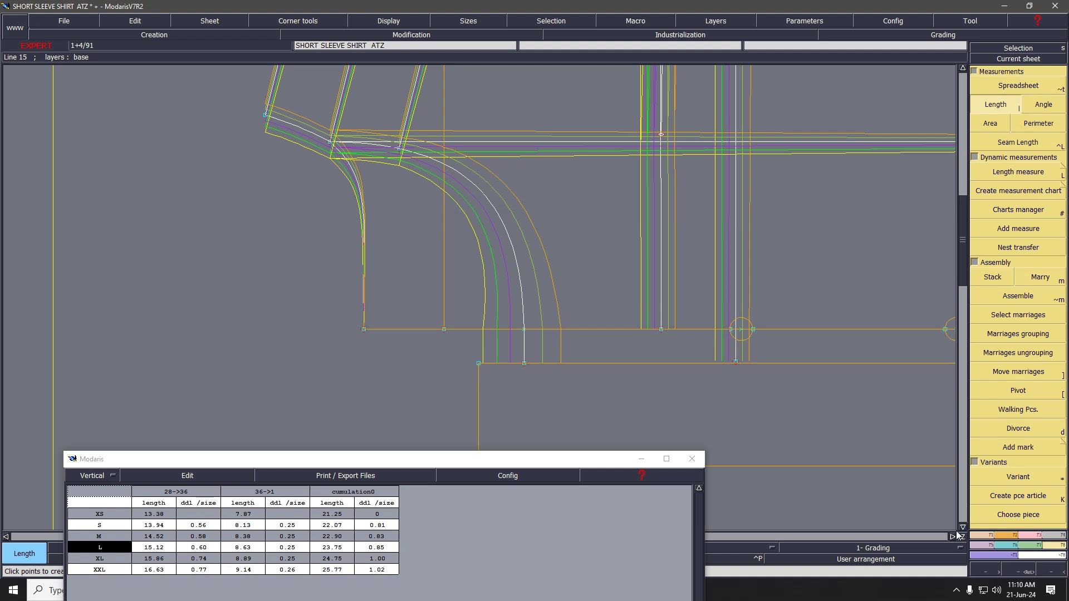
Set the placket end point's ddx grading to 0.5 for the three size steps from XS to L and report its X grading to the centre front point.
click(1030, 539)
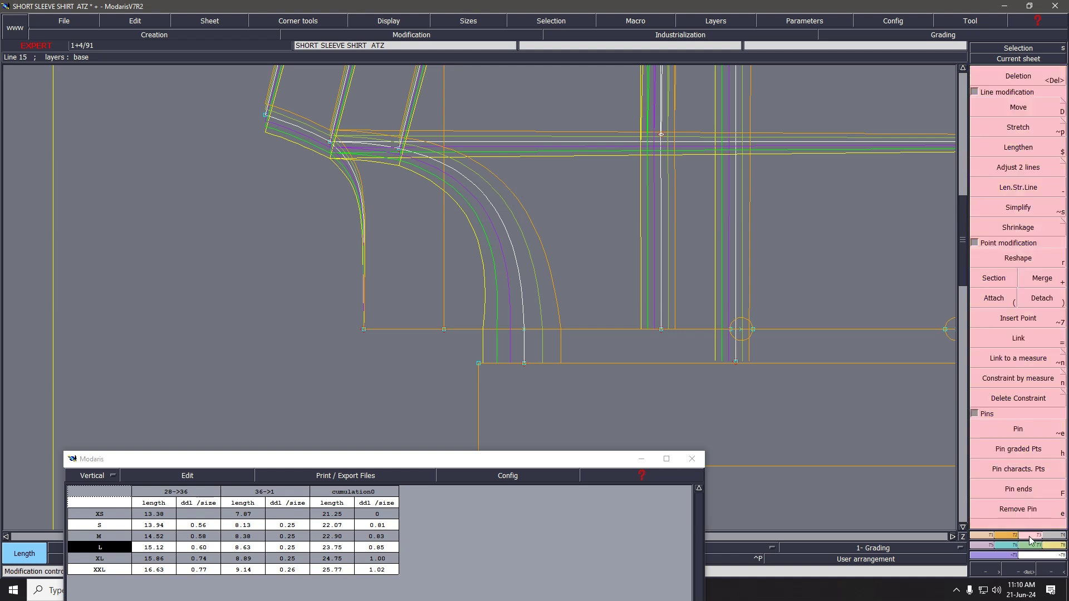
click(1011, 547)
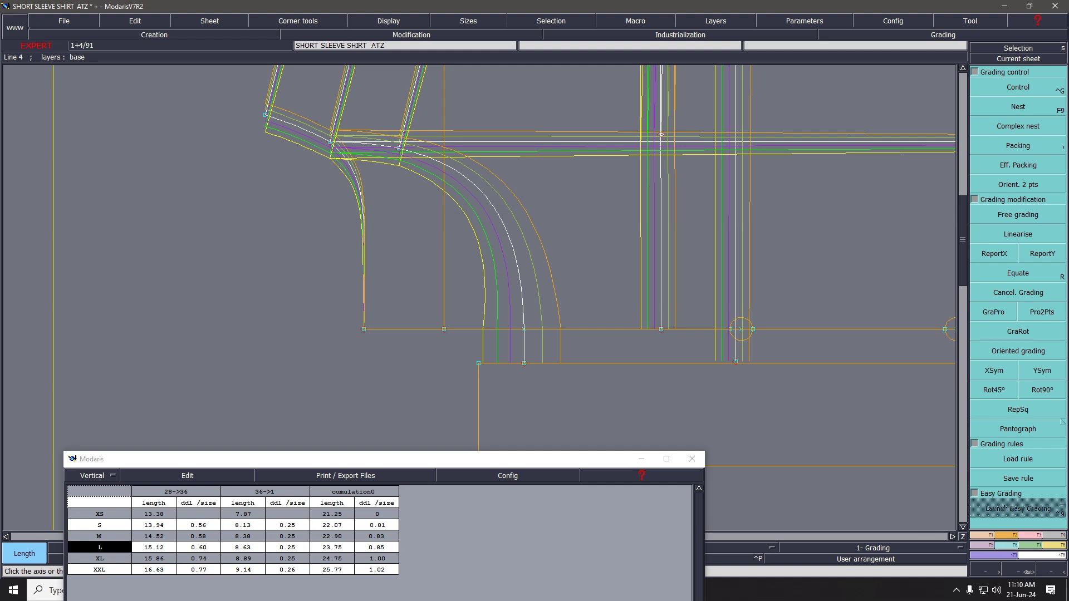
click(1023, 90)
click(524, 364)
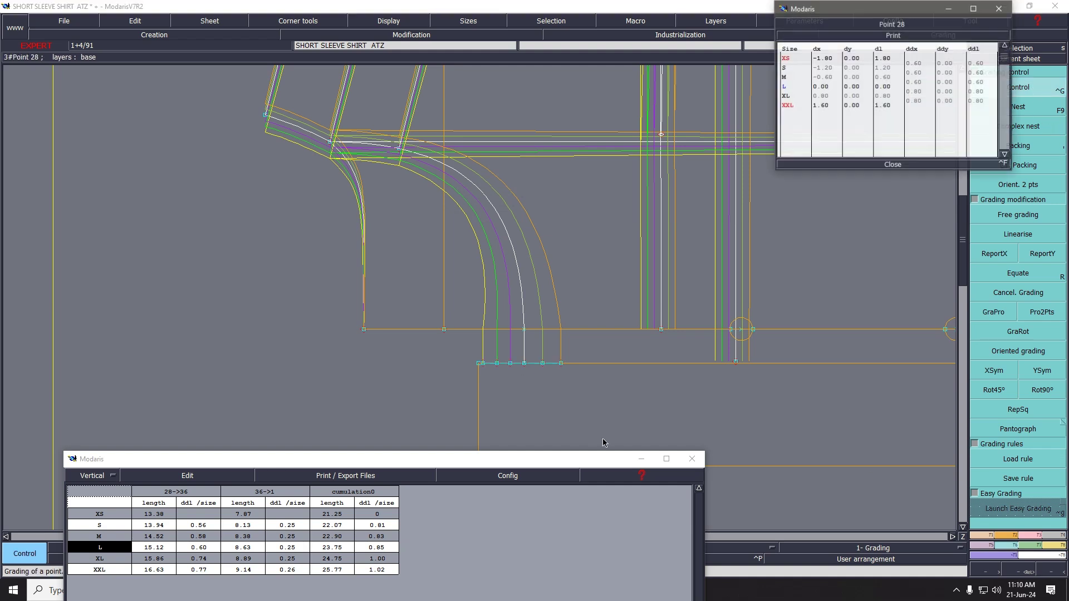
drag(917, 81, 919, 86)
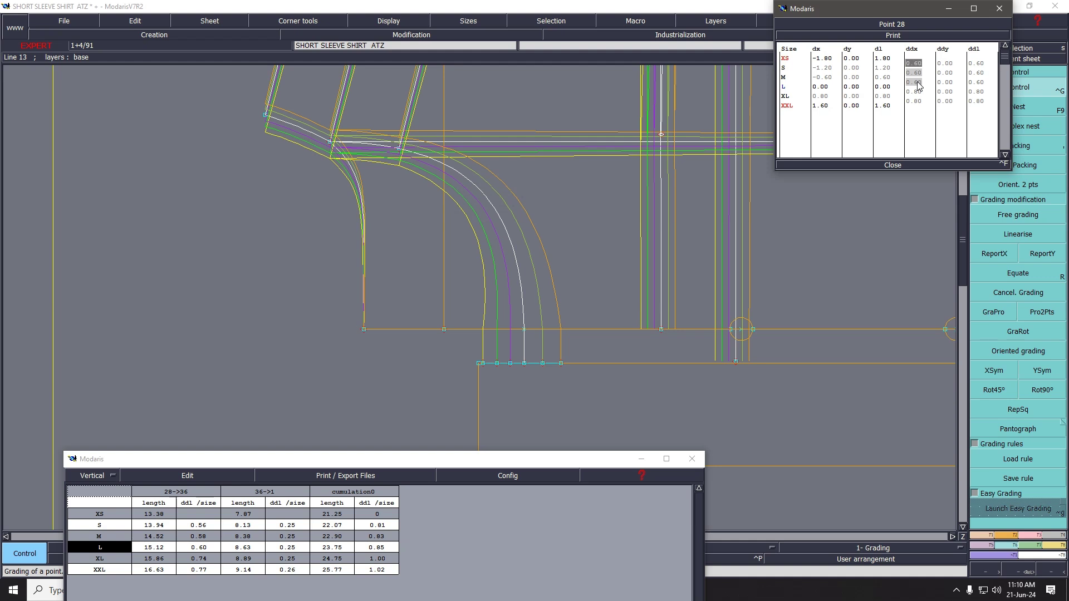
text(0.5)
key(Return)
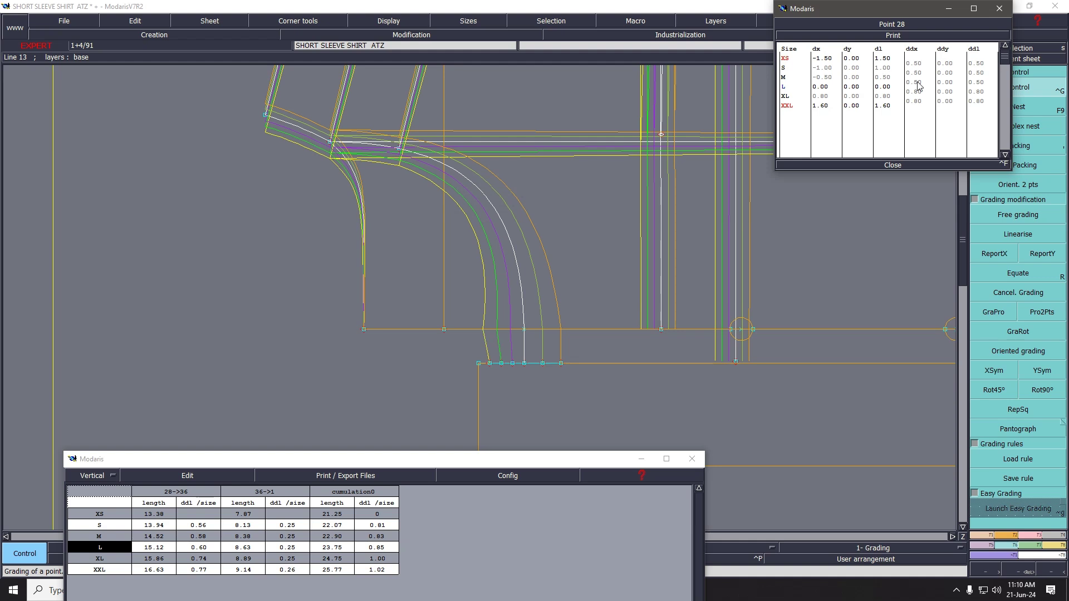
click(894, 165)
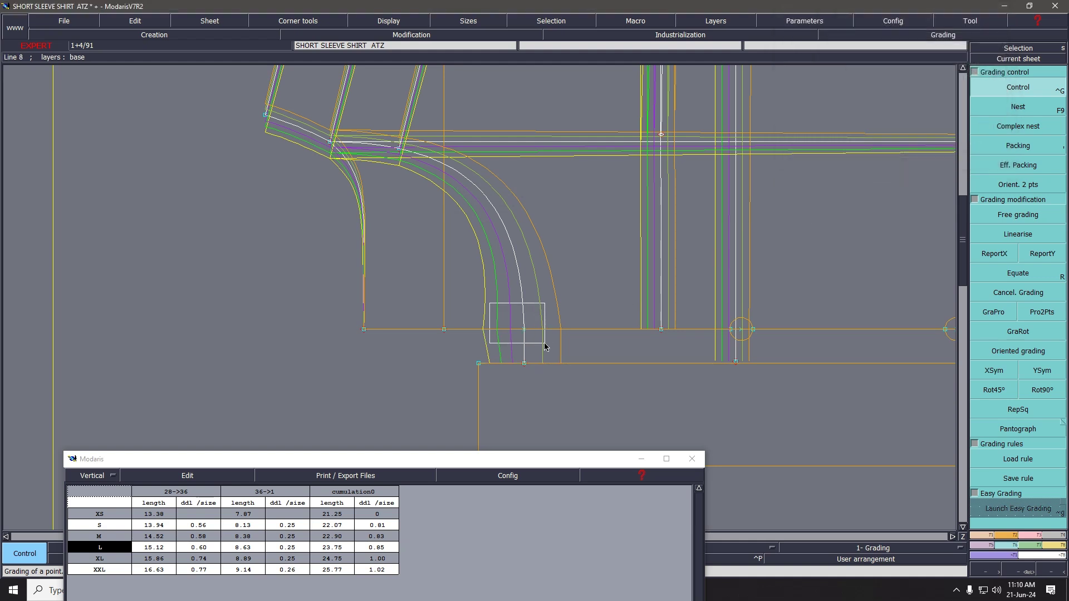
click(994, 255)
click(524, 363)
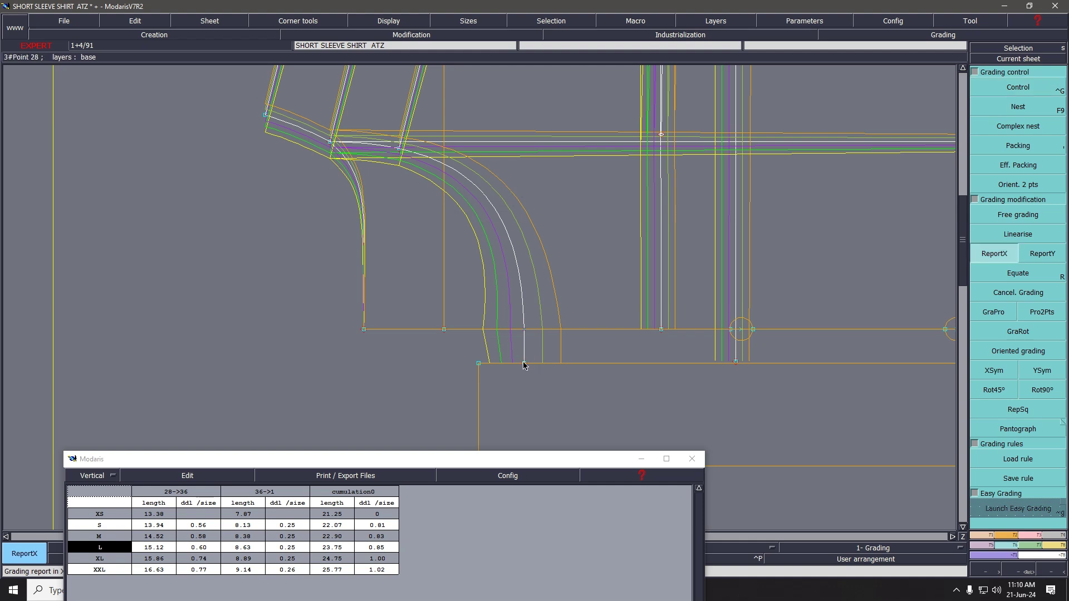
click(363, 330)
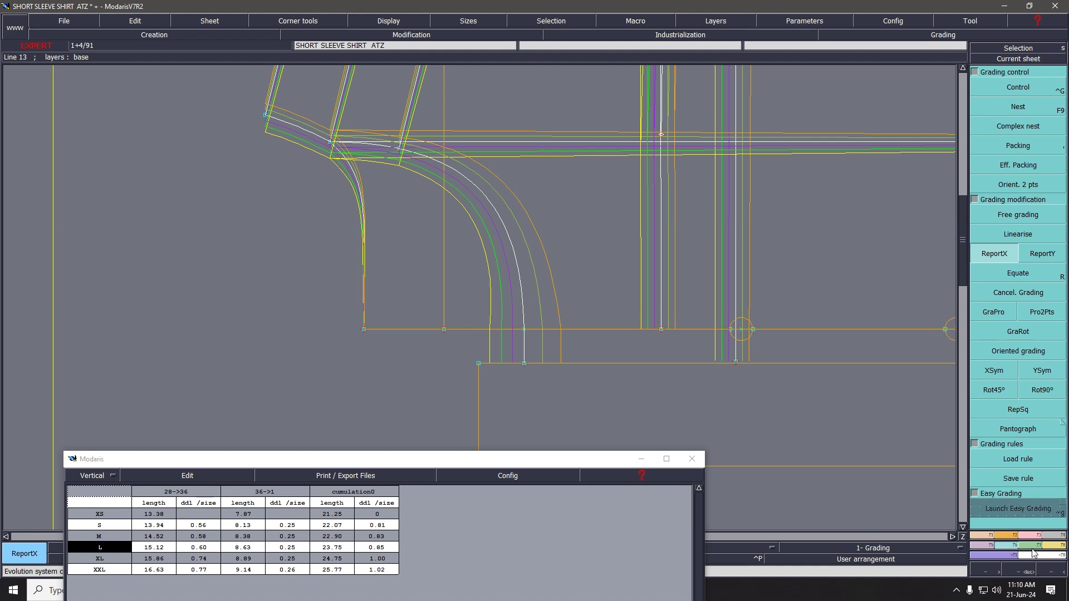
Remeasure the front neckline length from the placket edge to the middle shoulder line to check the smaller sizes.
click(1053, 549)
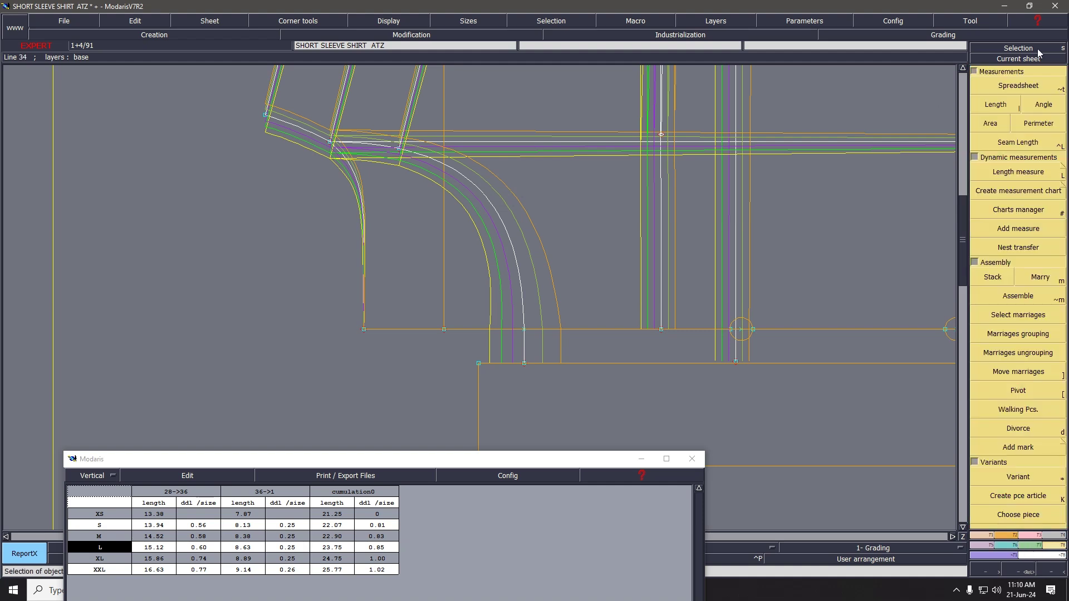
click(995, 104)
click(525, 365)
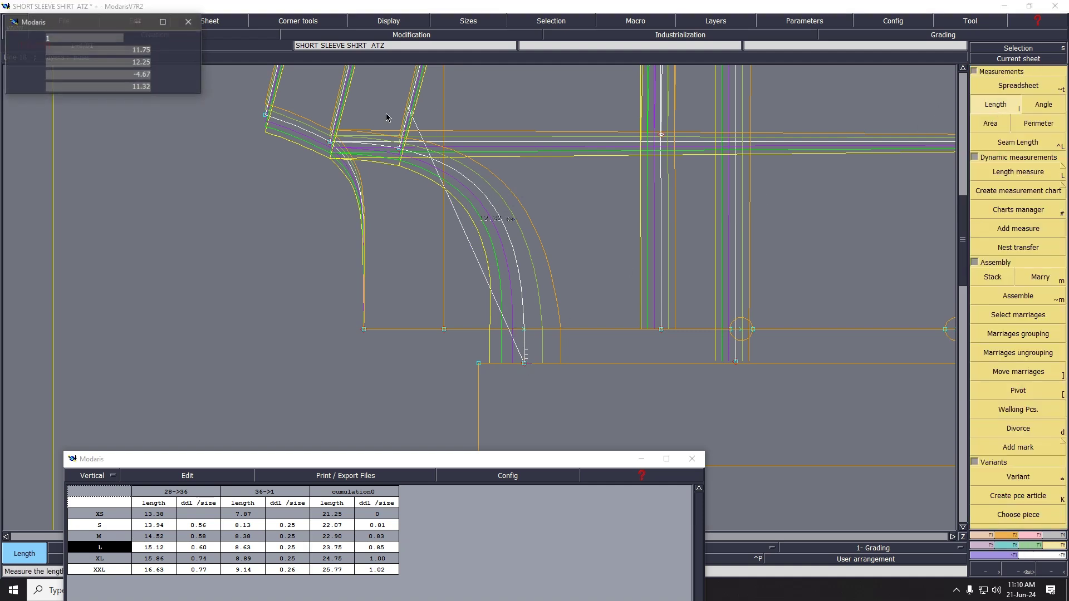
click(329, 144)
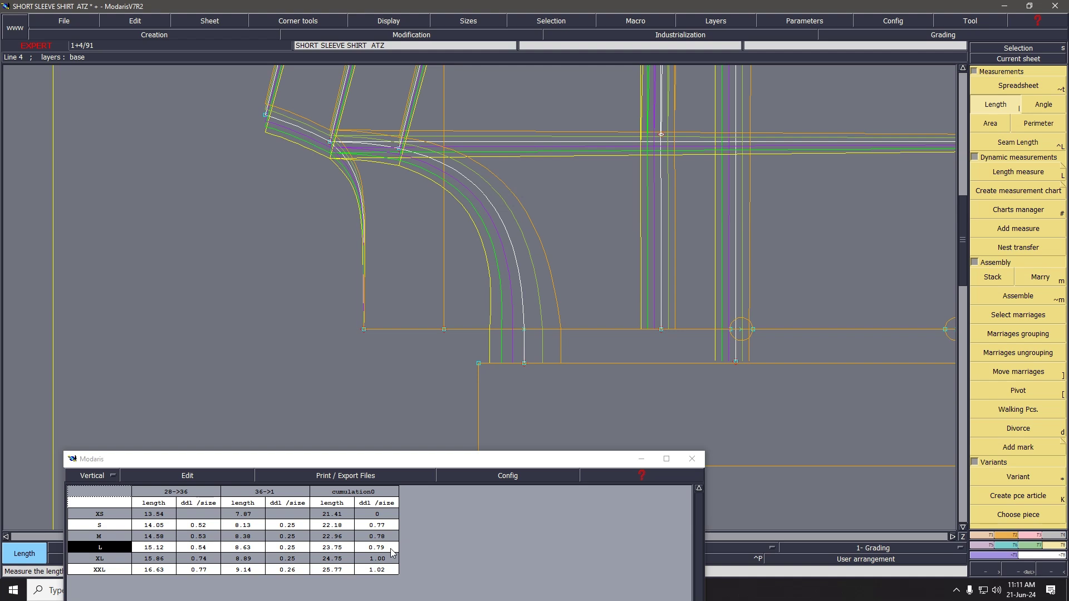
Set the placket end point's ddx grading to 0.4 for the three size steps from XS to L and report its X grading to the centre front point.
click(1013, 547)
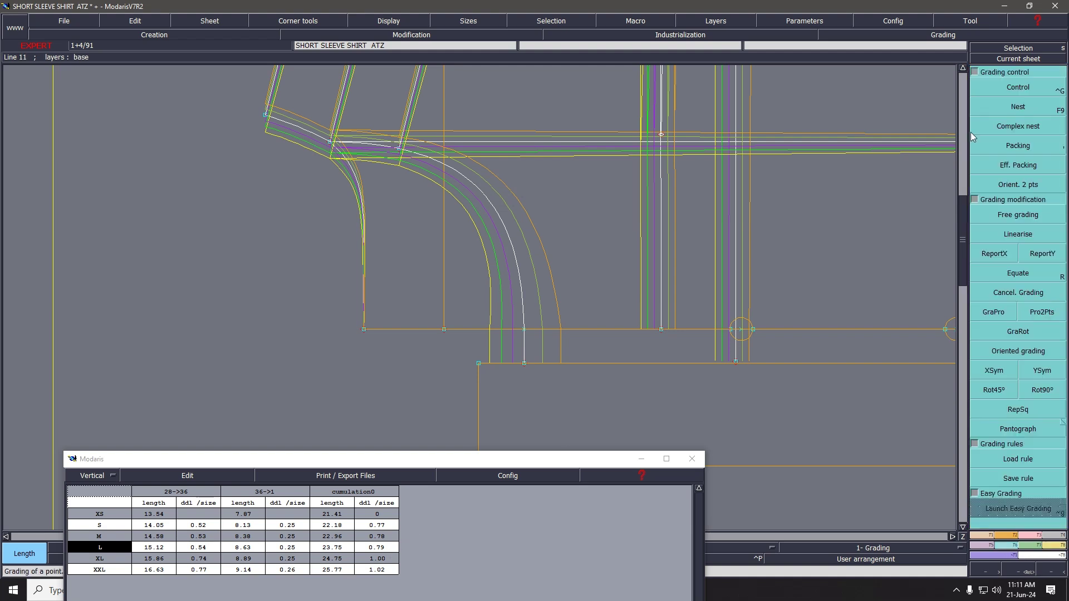
click(1013, 87)
click(525, 363)
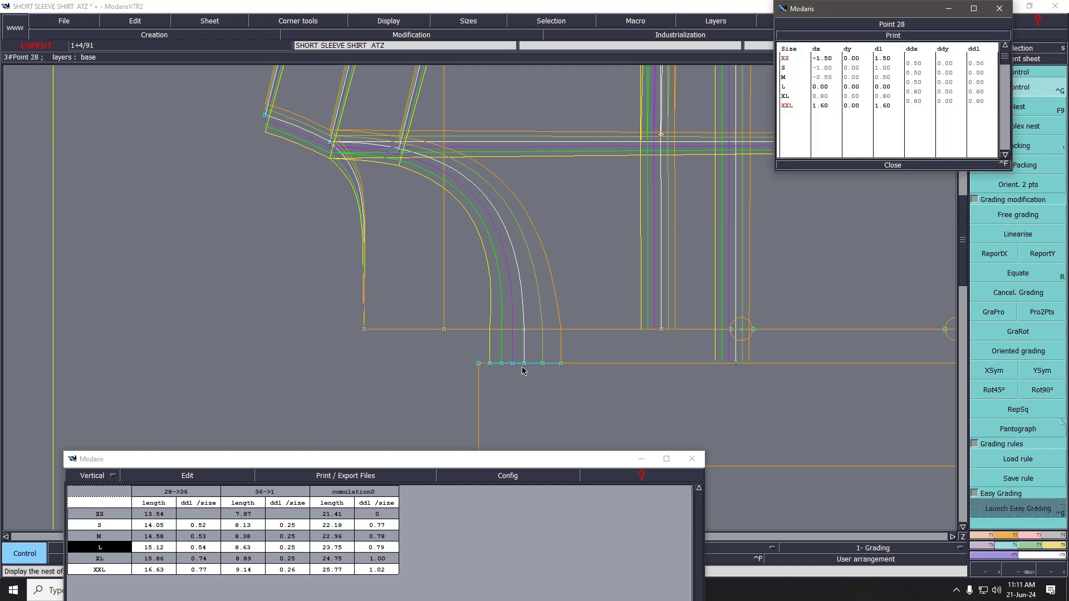
drag(919, 66, 920, 85)
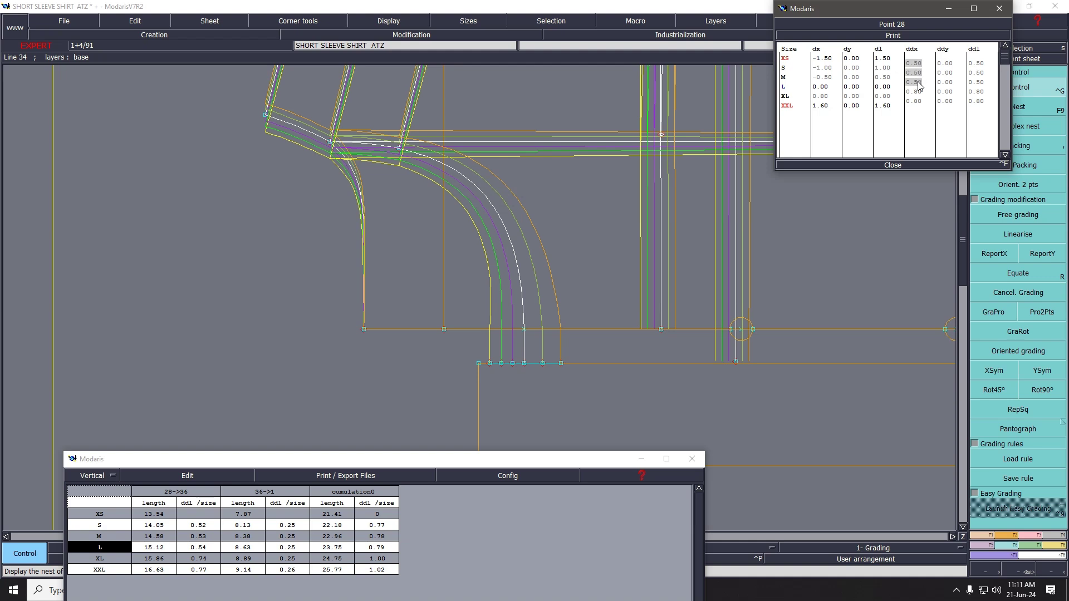
drag(918, 81, 918, 82)
key(BackSpace)
text(.4)
key(Return)
click(885, 166)
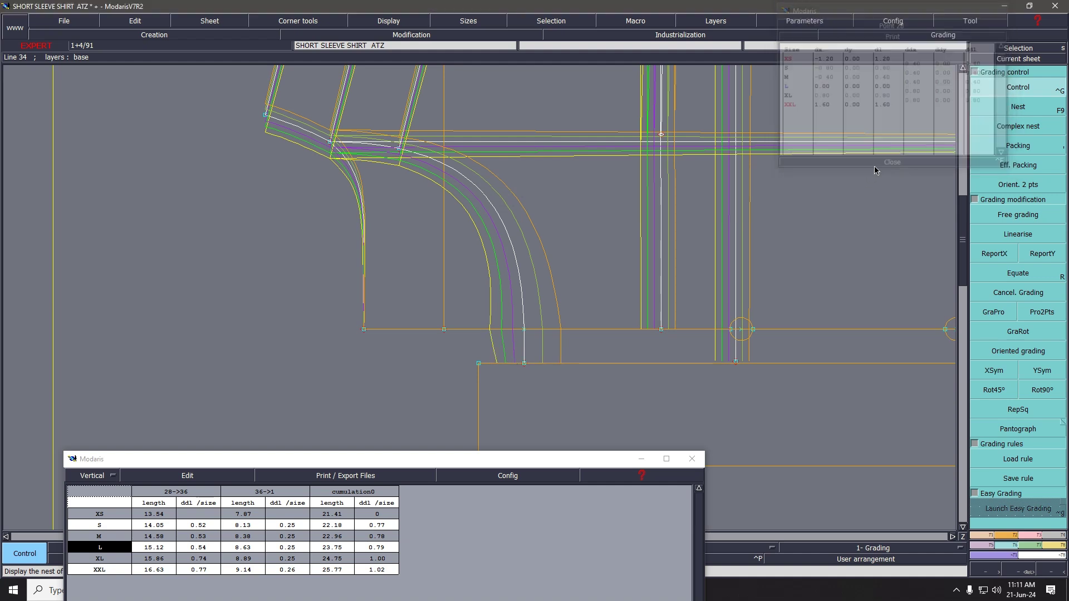
click(994, 253)
click(524, 334)
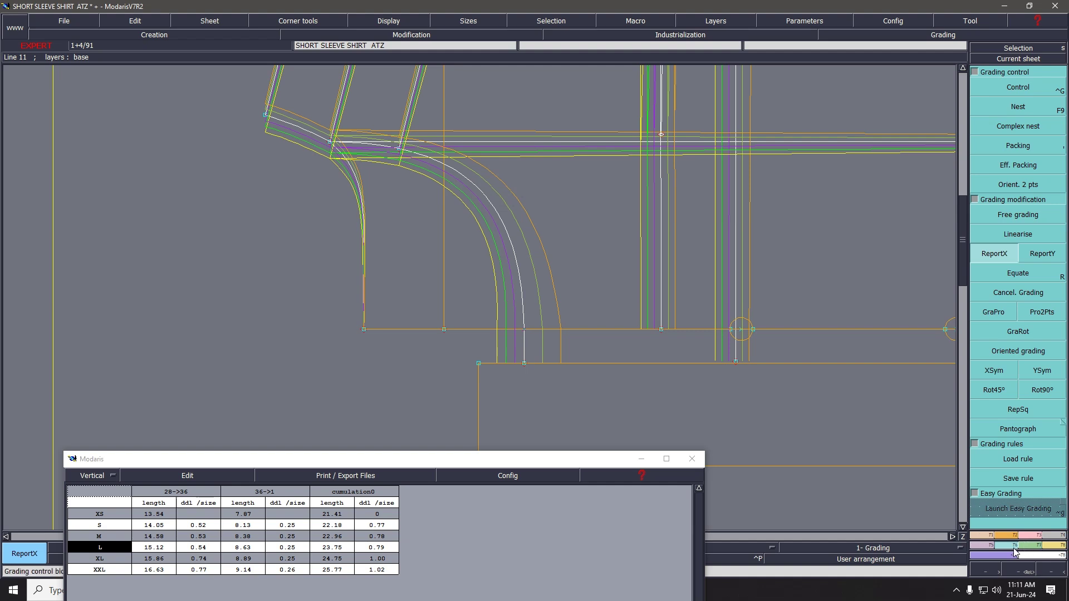
Measure the front neckline curve again from the placket end point to the middle shoulder line's neck point.
click(1055, 546)
click(994, 104)
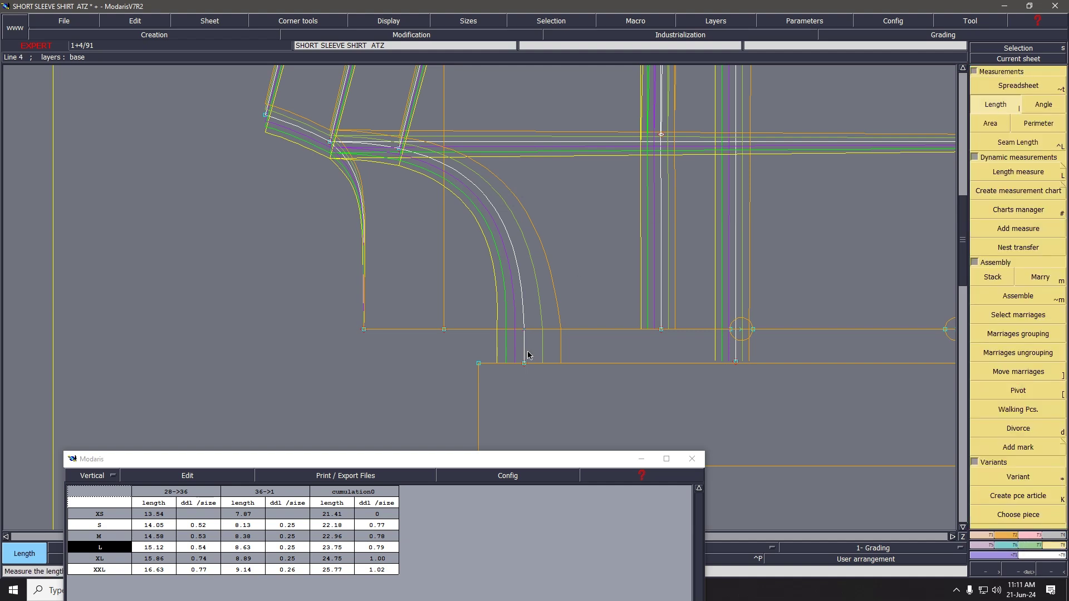
click(524, 363)
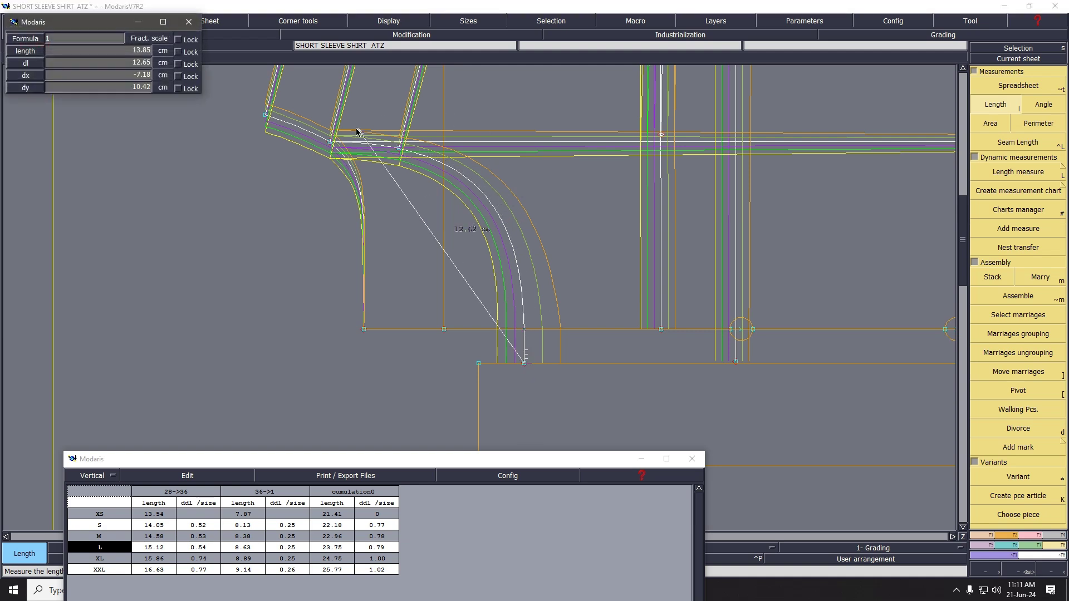
click(331, 145)
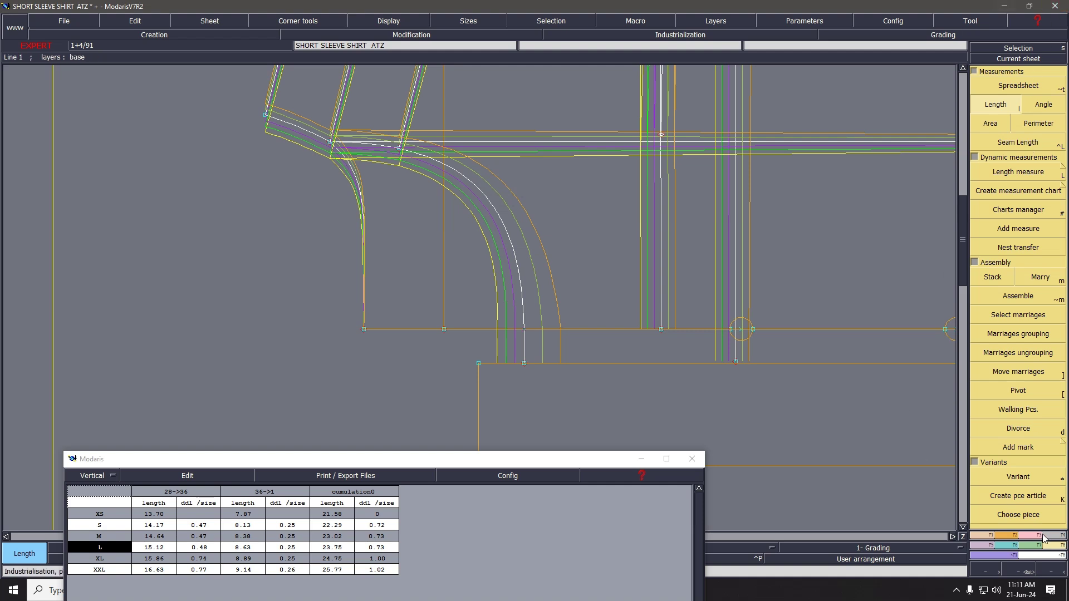
Set the placket end point's ddx grading to 0.2 for the three size steps from XS to L and report its X grading to the centre front point.
click(1012, 552)
click(1018, 88)
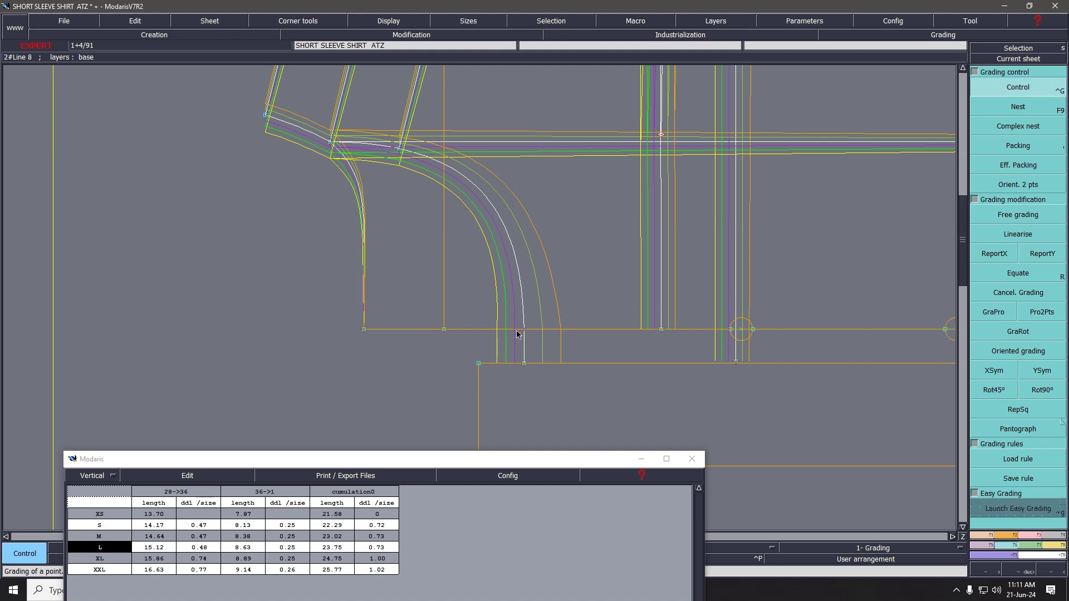
click(523, 364)
drag(914, 62, 915, 83)
text(.2)
key(Return)
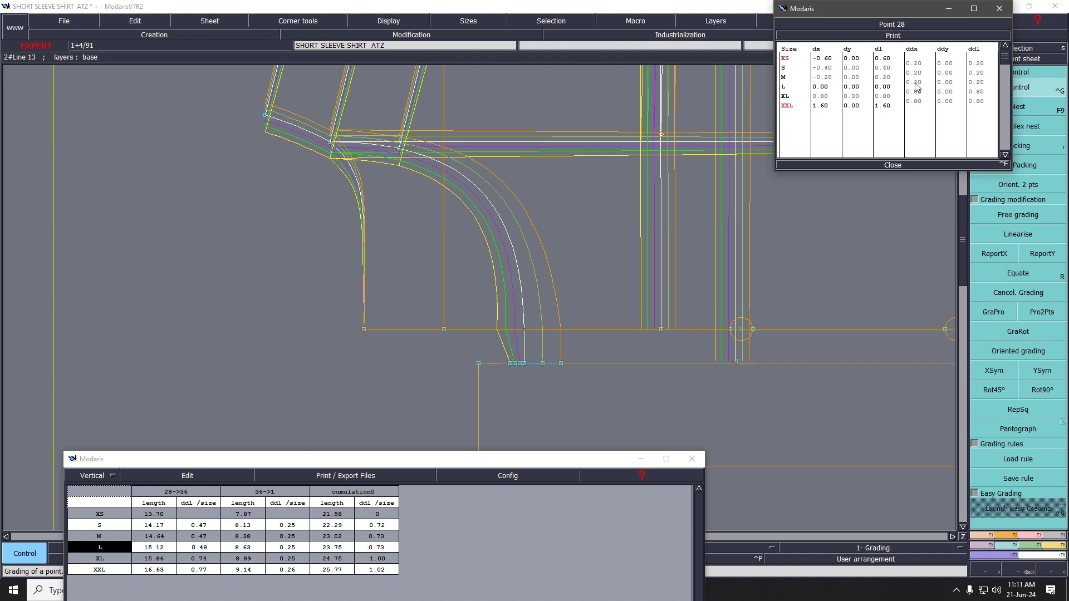
click(893, 165)
drag(511, 312, 533, 344)
click(995, 253)
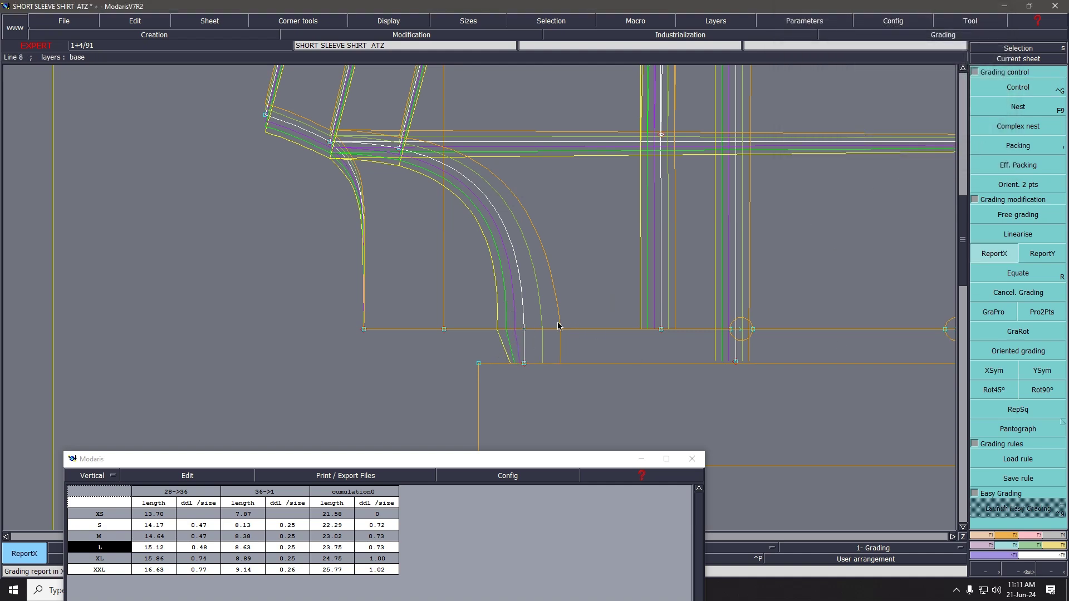
click(524, 330)
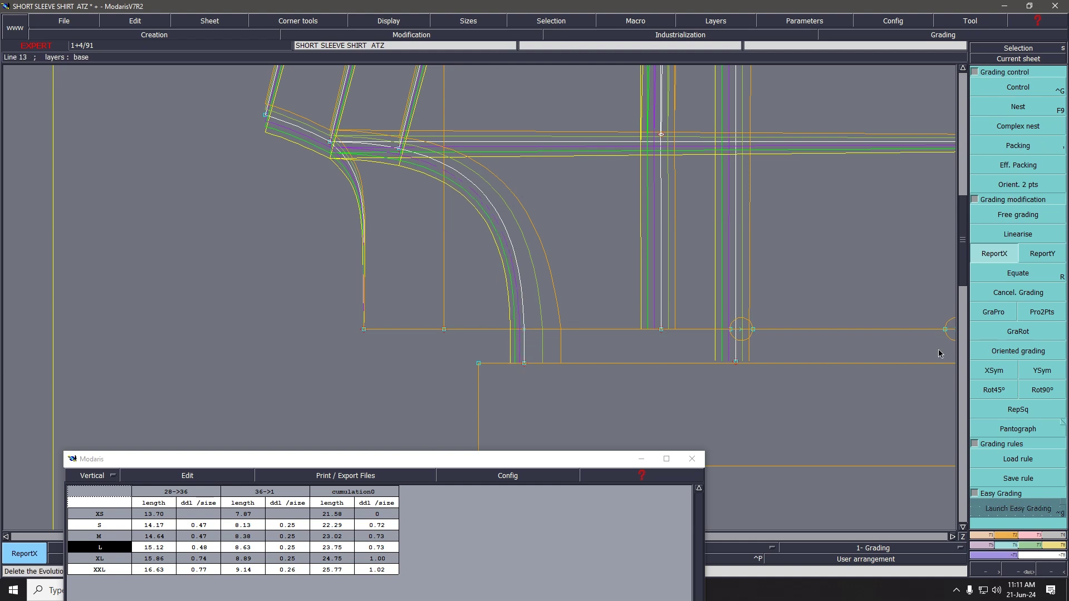
Measure the front neckline from the placket end point to the middle shoulder line with the 0.2 grading applied.
click(1053, 545)
click(994, 104)
click(524, 363)
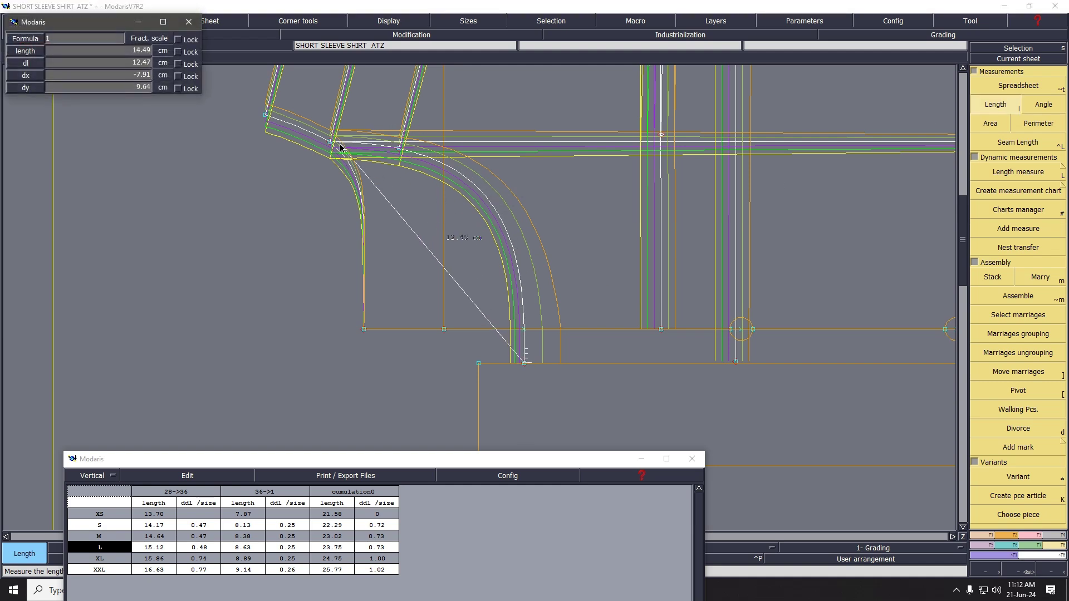
click(330, 147)
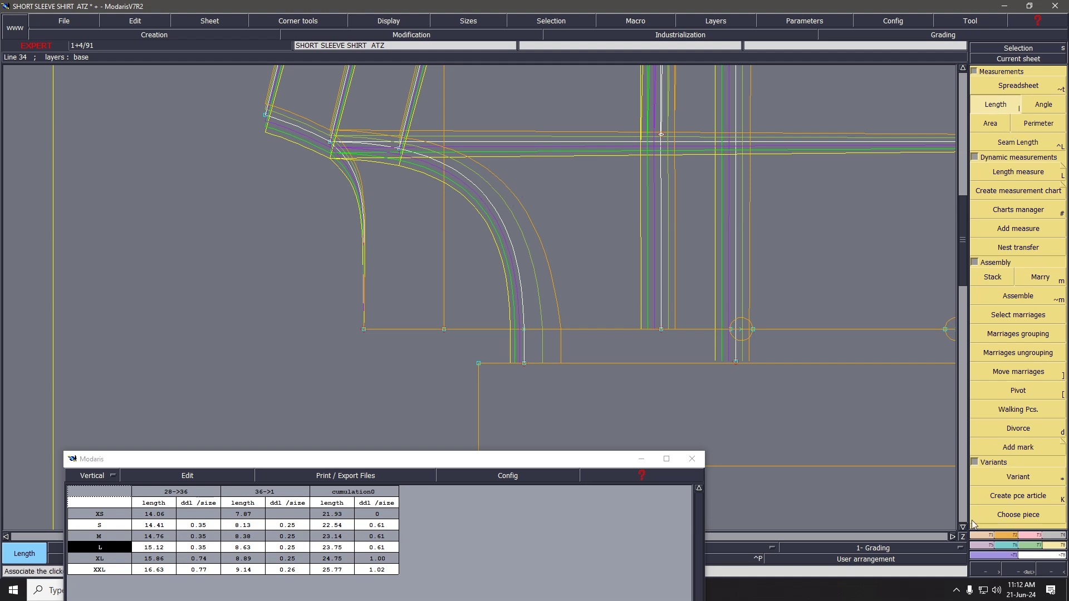
Set the placket end point's ddx grading to 0.8 for all size steps from XS to XXL and report its X grading to the centre front point.
click(1013, 546)
click(1018, 89)
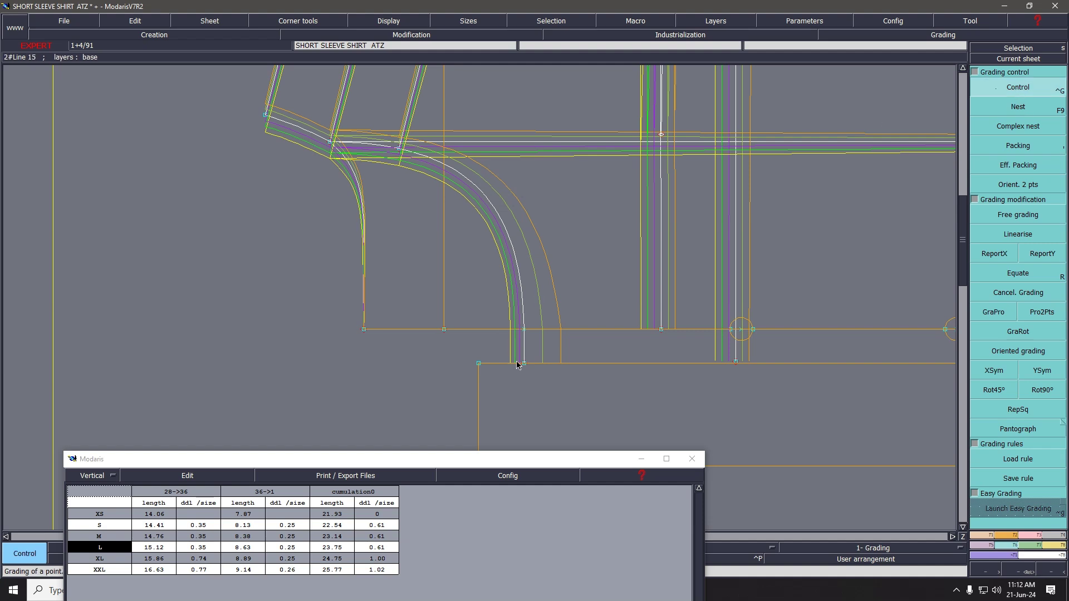
click(524, 363)
drag(918, 64, 918, 103)
text(.8)
key(Return)
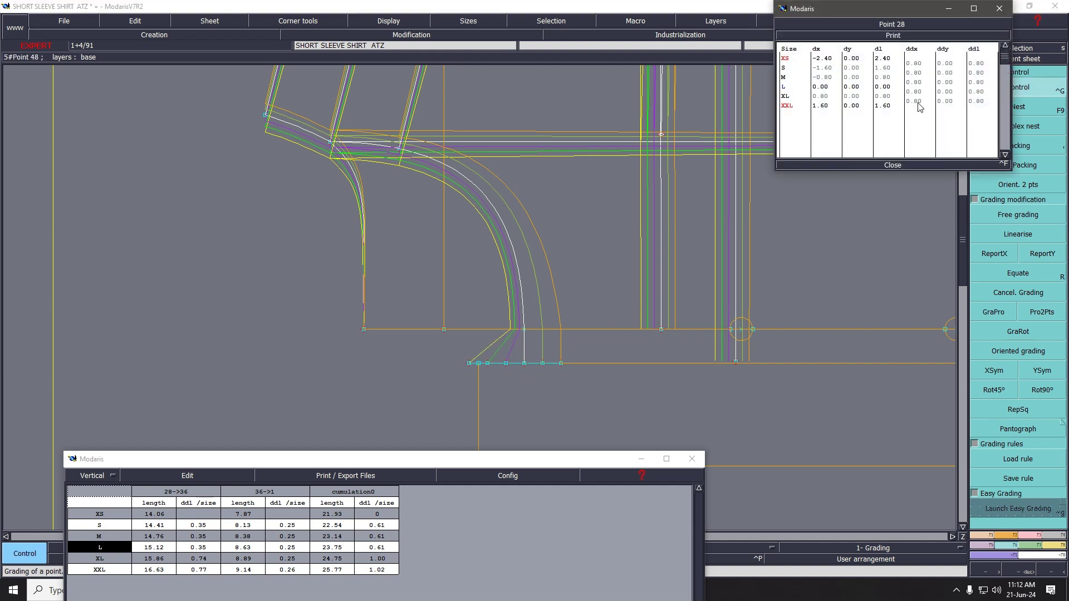
click(892, 166)
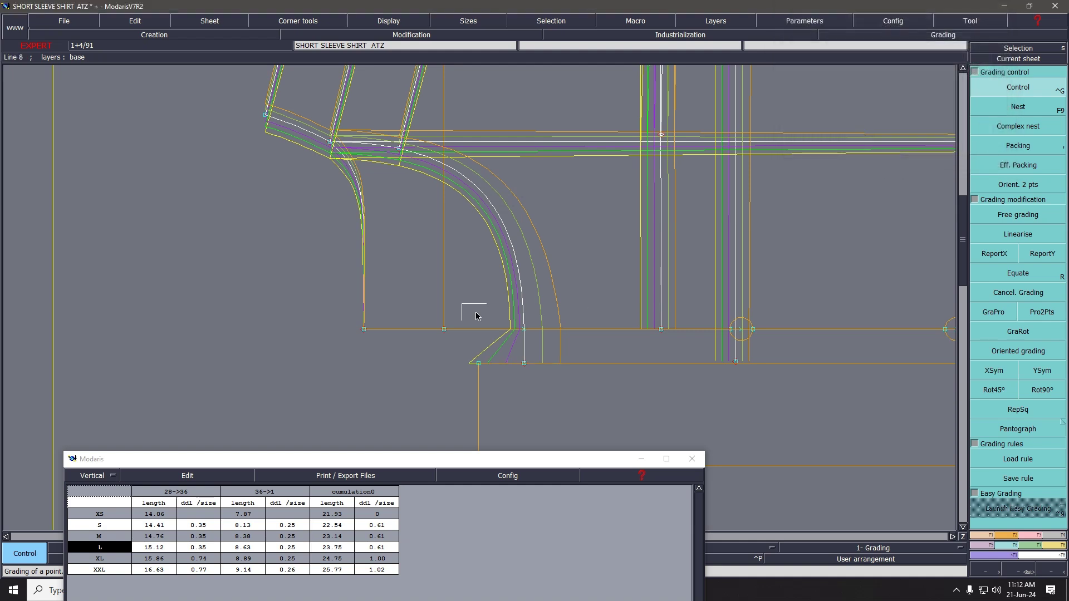
click(994, 253)
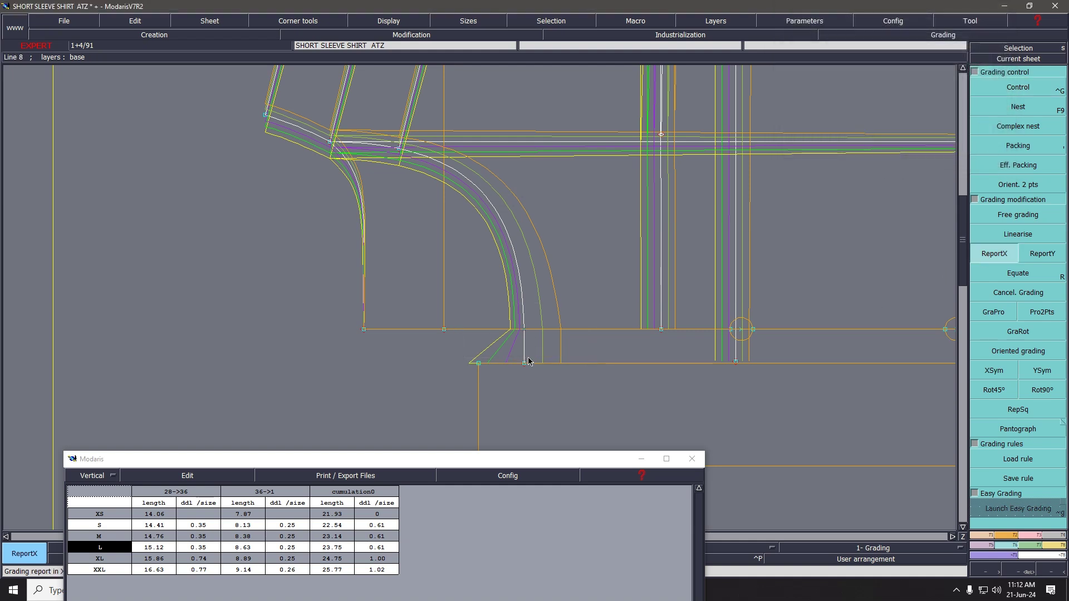
click(523, 336)
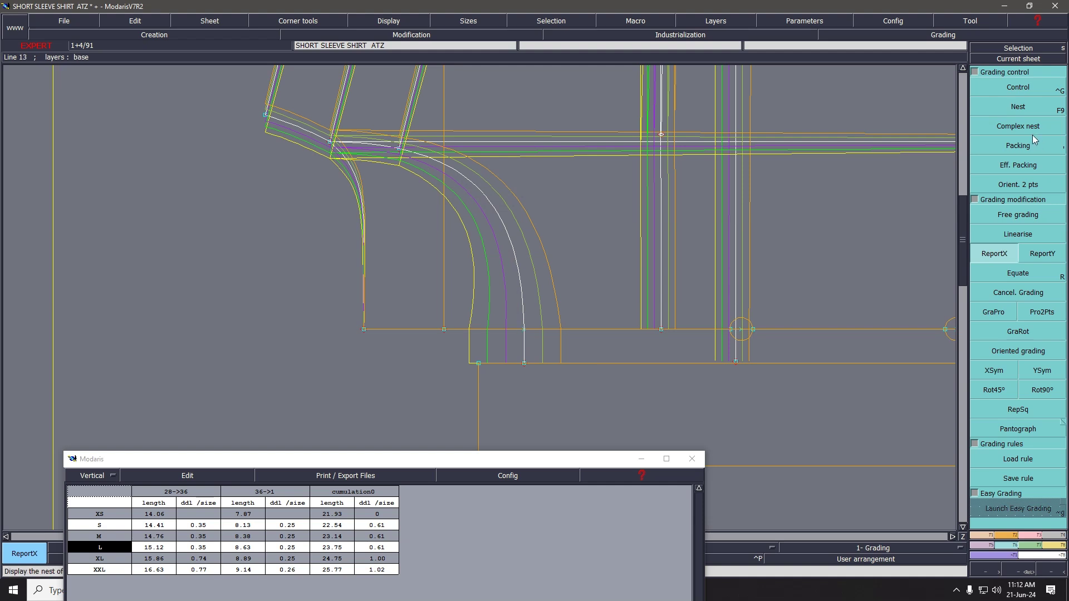
Remeasure the front neckline curve from the placket end point to the middle shoulder line with the uniform 0.8 grading.
click(1057, 546)
click(995, 105)
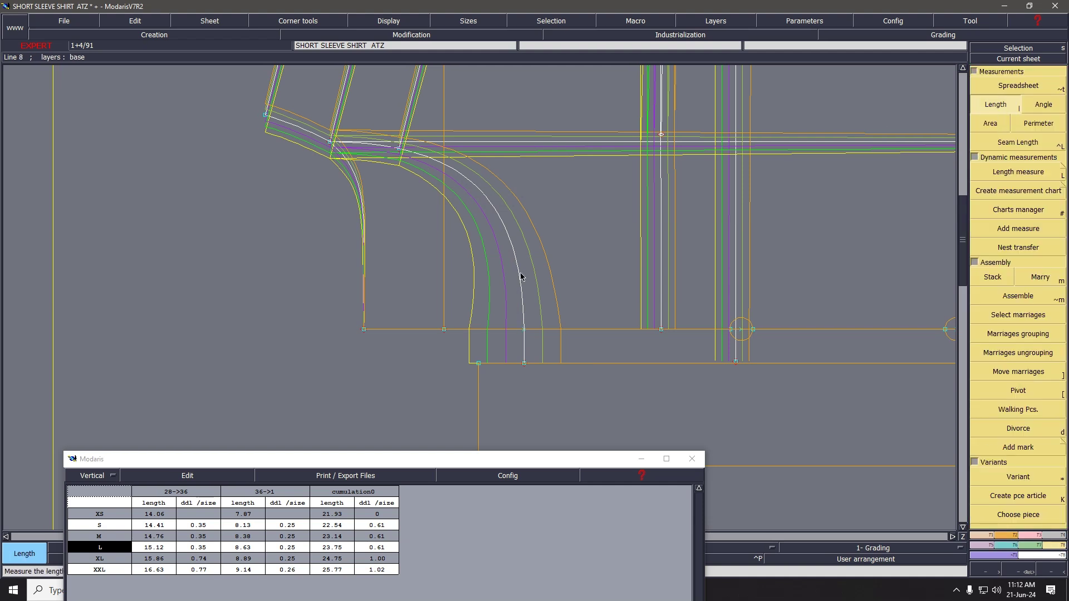
click(525, 363)
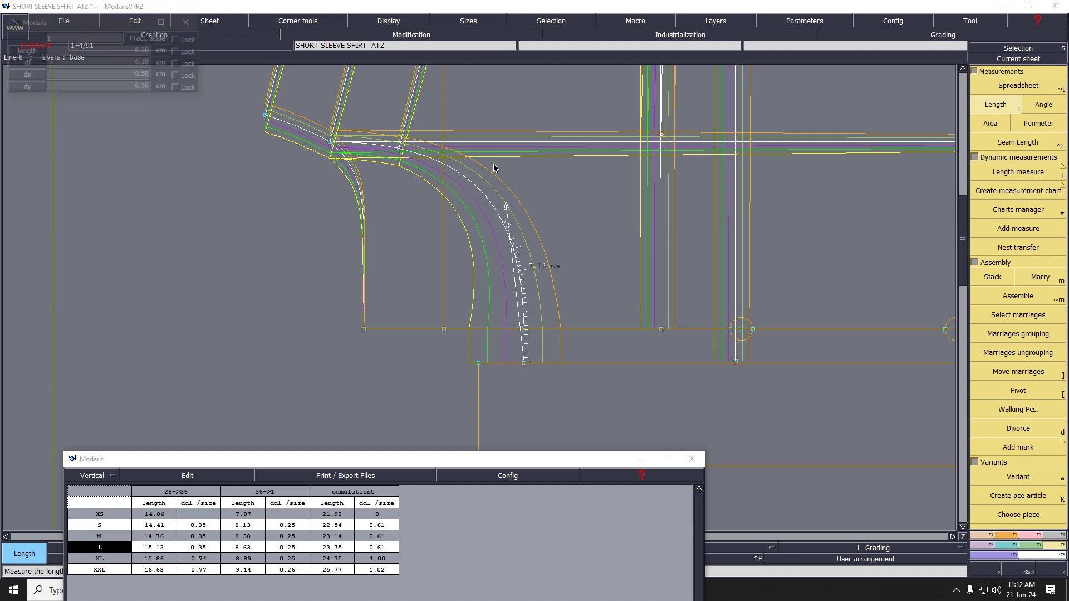
click(329, 145)
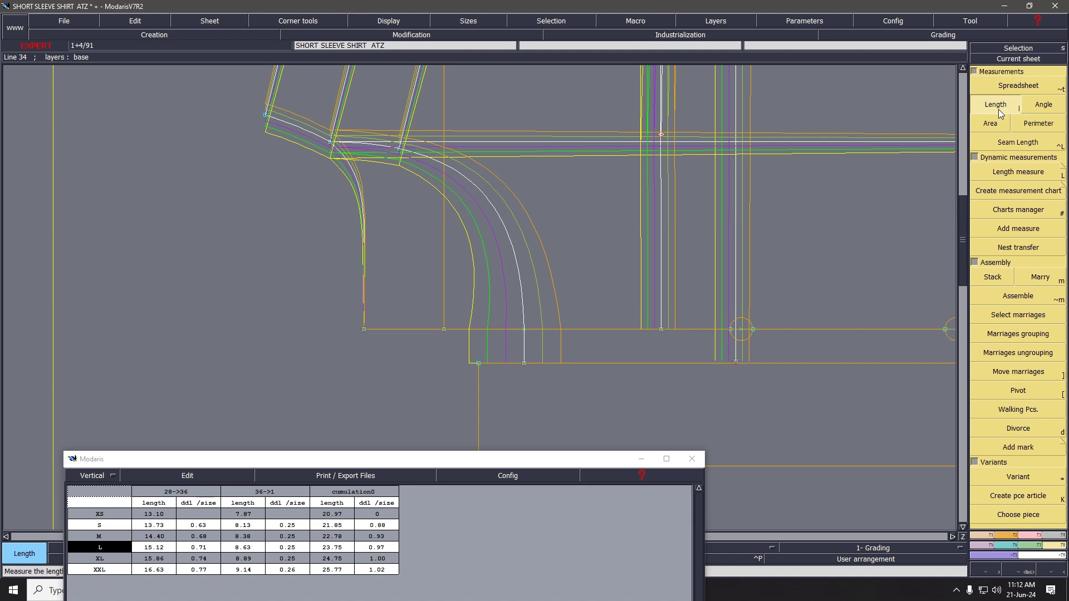
click(524, 363)
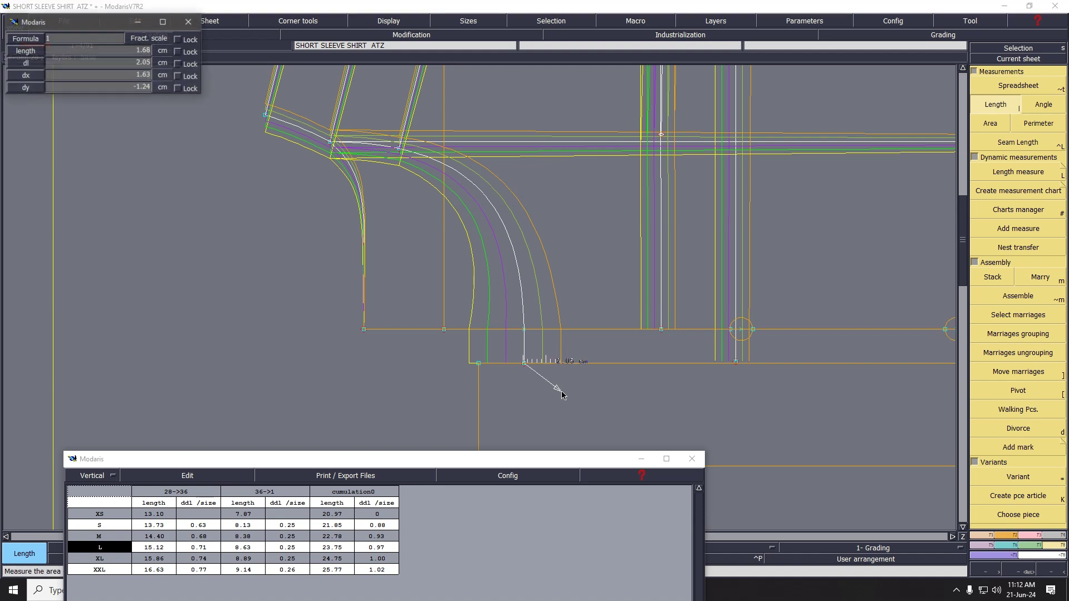
click(518, 378)
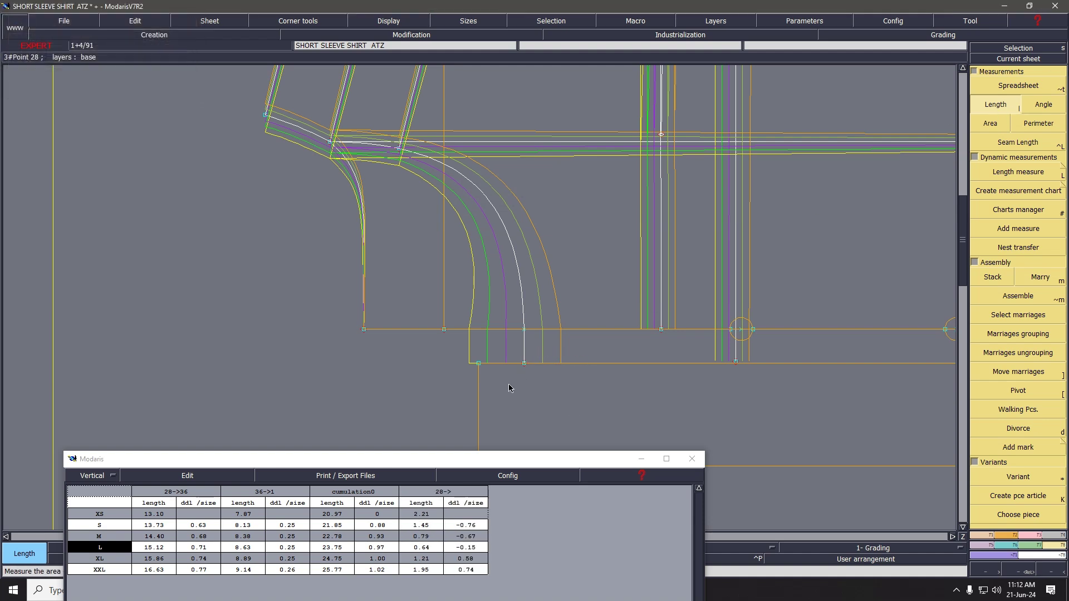
Set the placket end point's ddx grading to 0.81 for the M to L step and report its X grading to the centre front point.
click(1006, 545)
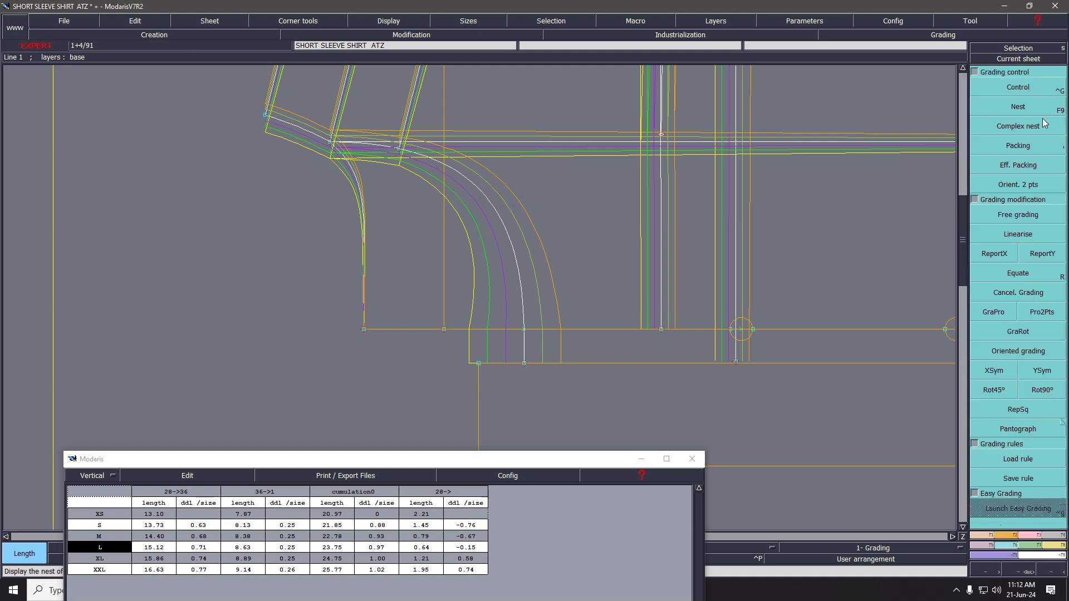
click(1019, 91)
click(523, 364)
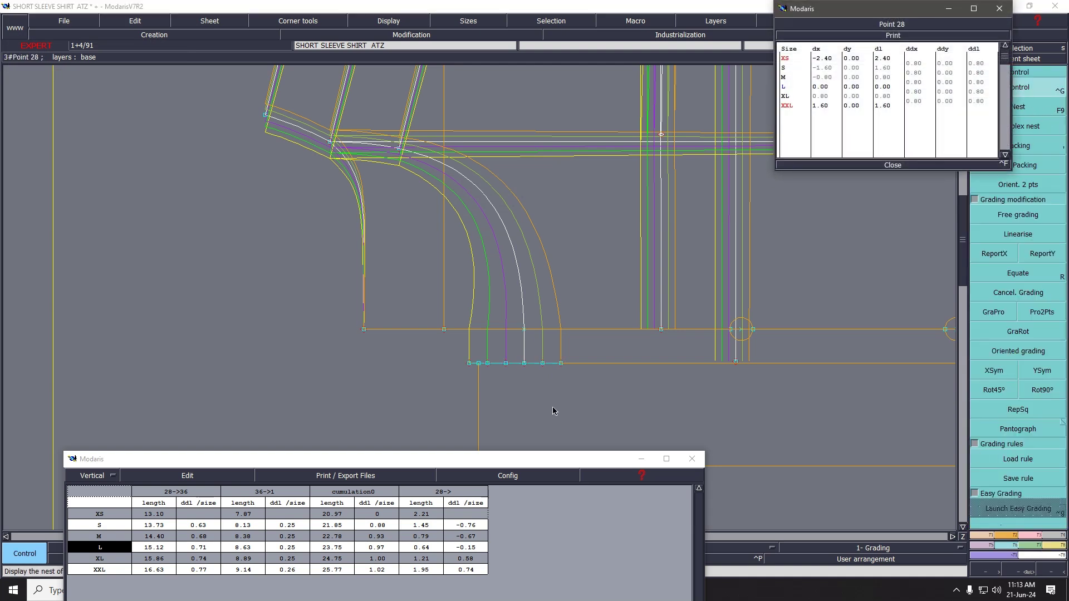
click(919, 83)
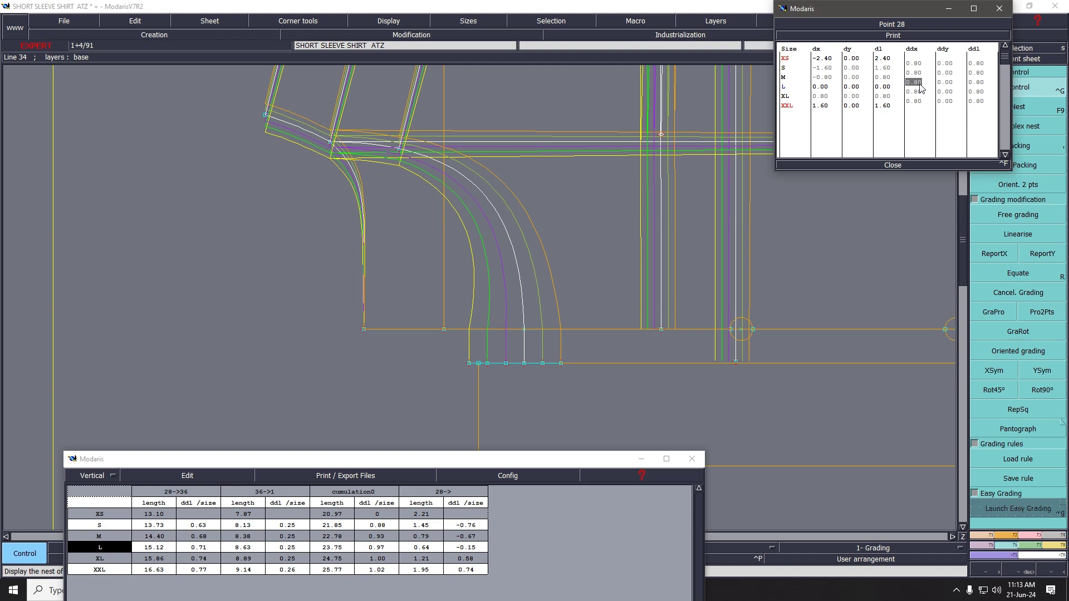
key(BackSpace)
key(Return)
click(901, 166)
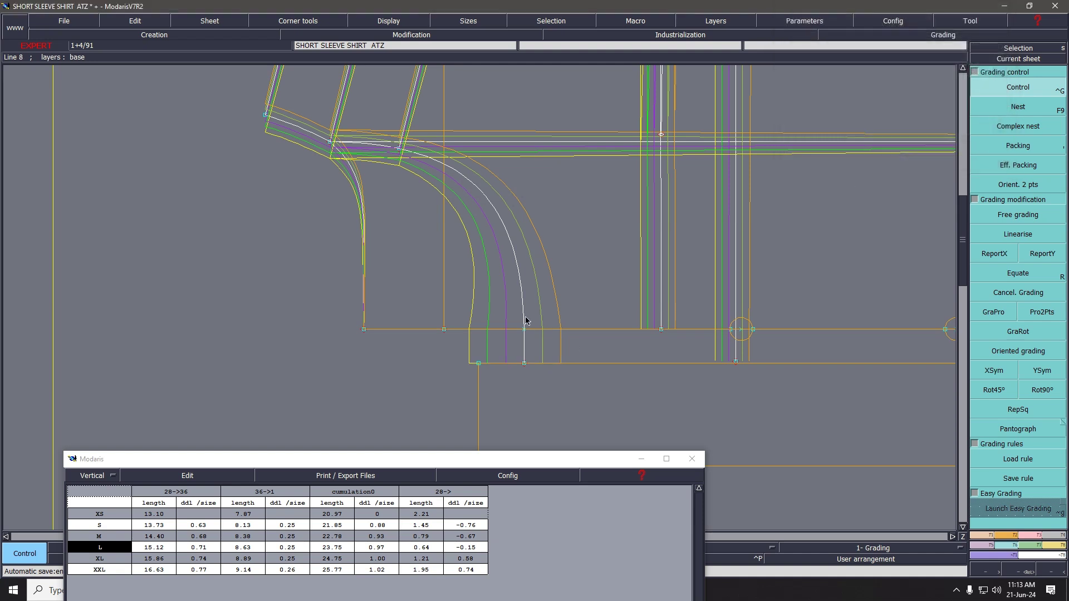
click(992, 260)
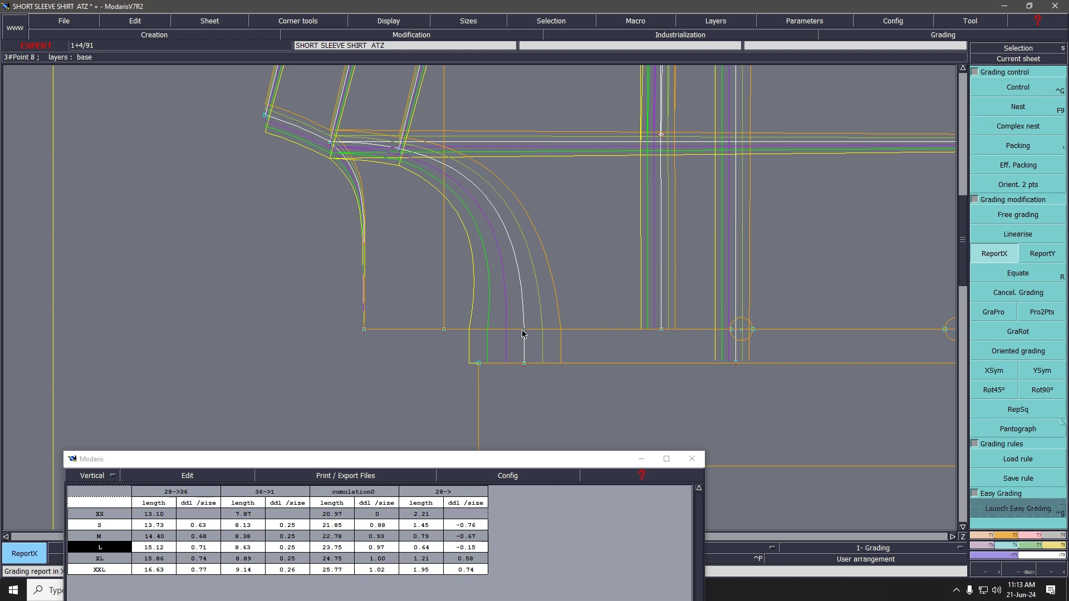
Measure the front neckline again up to the middle shoulder line to check the M to L increment.
key(F8)
click(1000, 98)
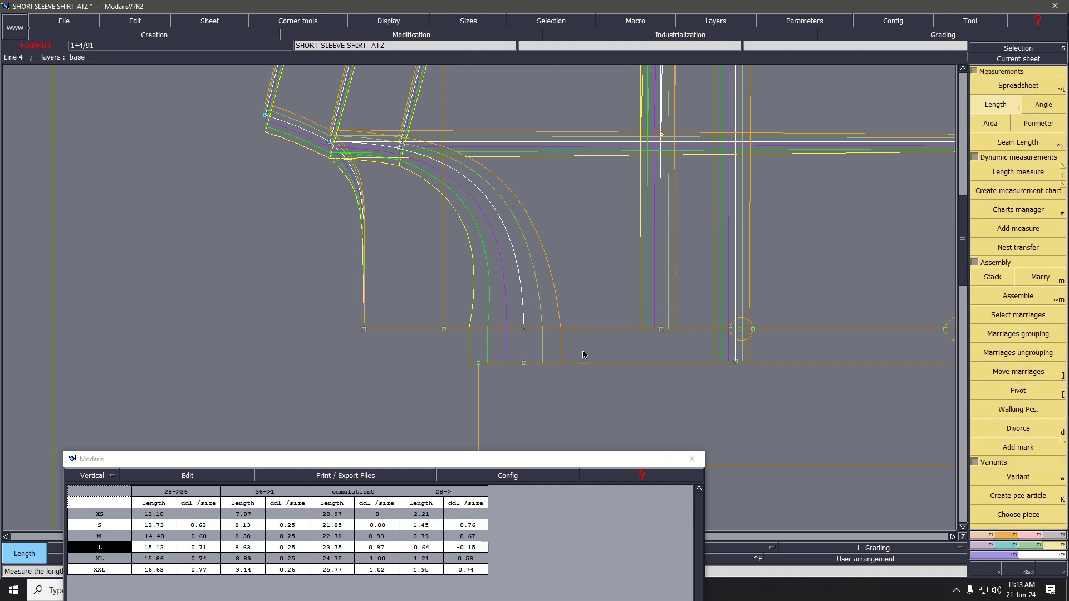
click(523, 364)
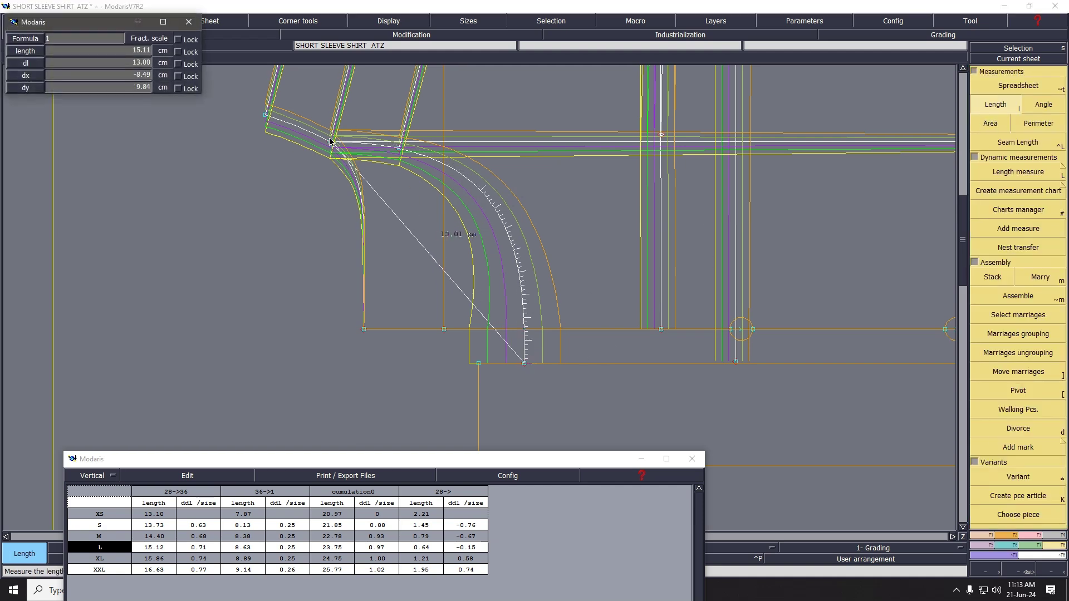
click(328, 145)
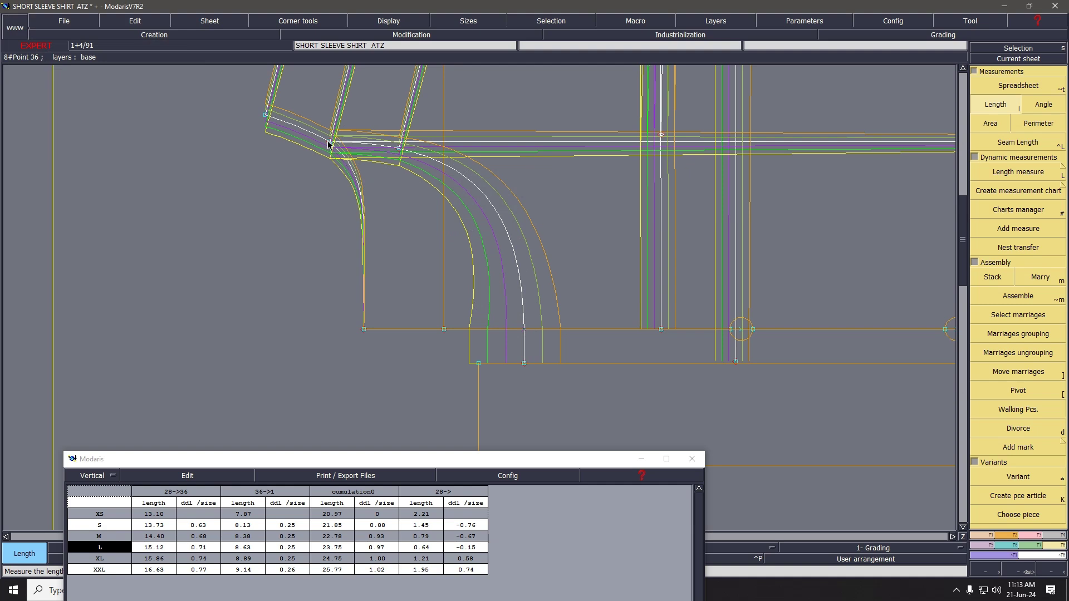
Lower the placket end point's ddx grading for the M to L step and report its X grading to the centre front point.
click(1009, 546)
click(1023, 89)
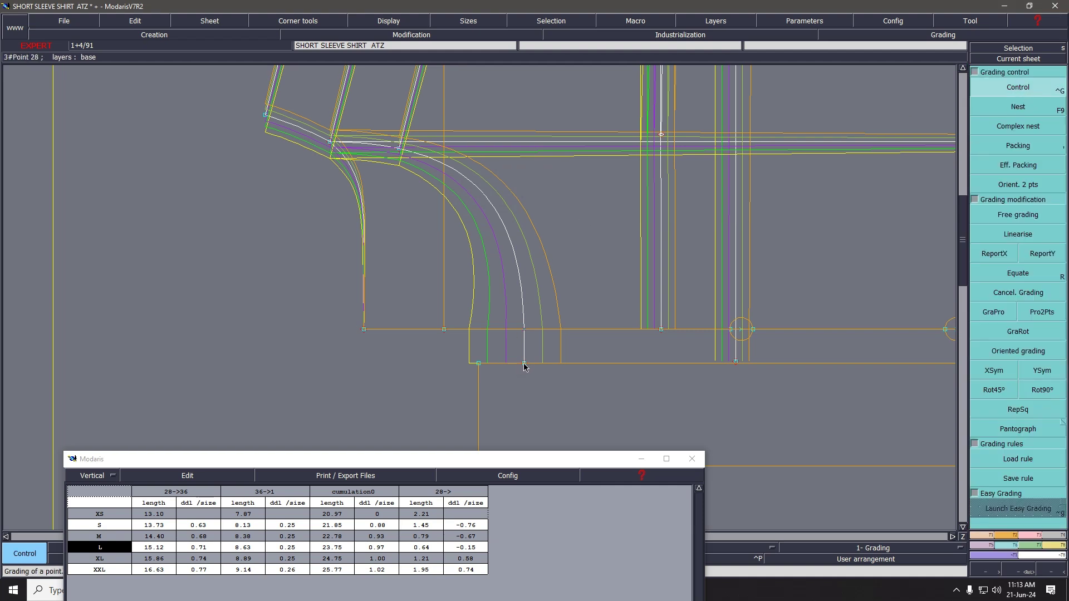
click(524, 363)
click(913, 83)
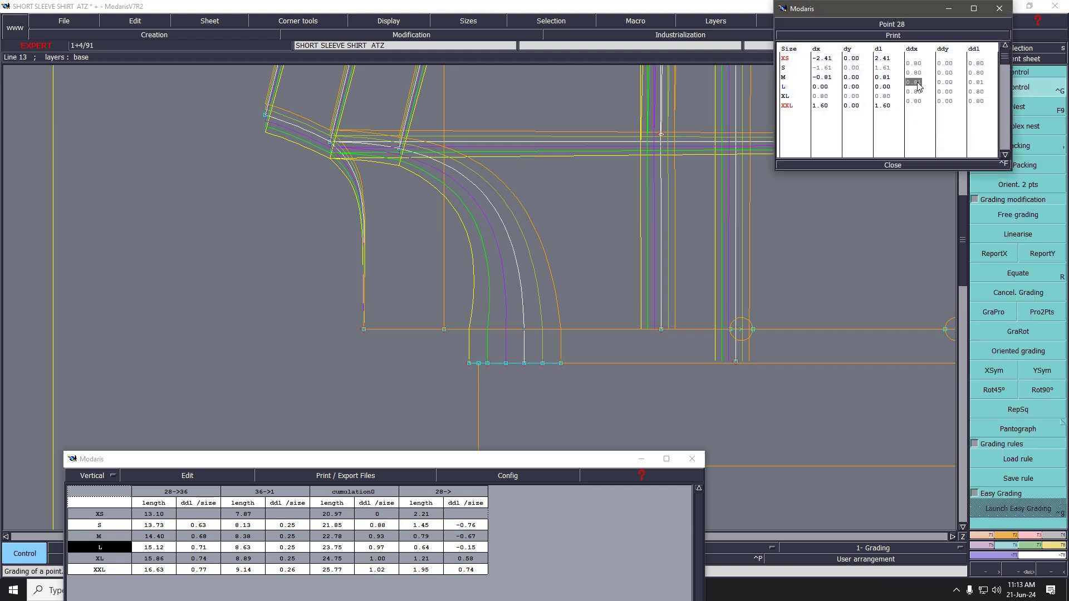
key(BackSpace)
key(Return)
click(893, 165)
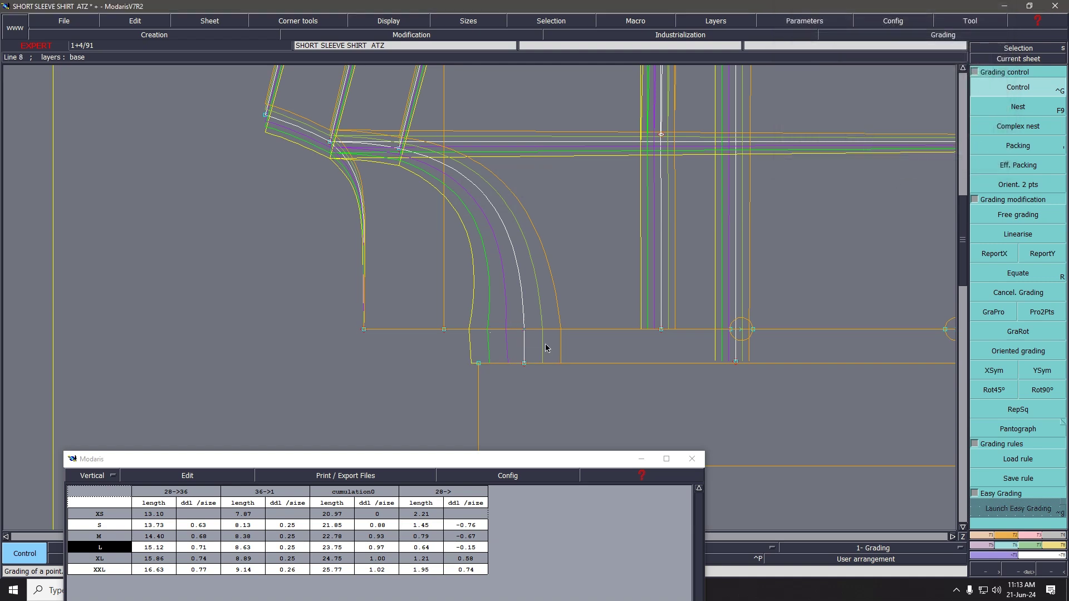
click(998, 255)
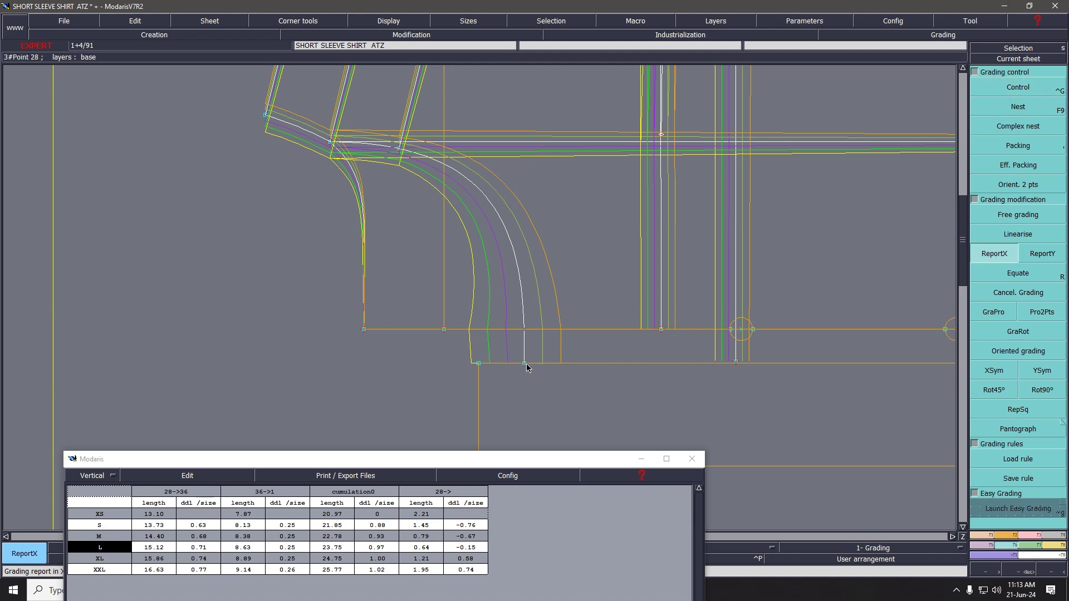
click(524, 330)
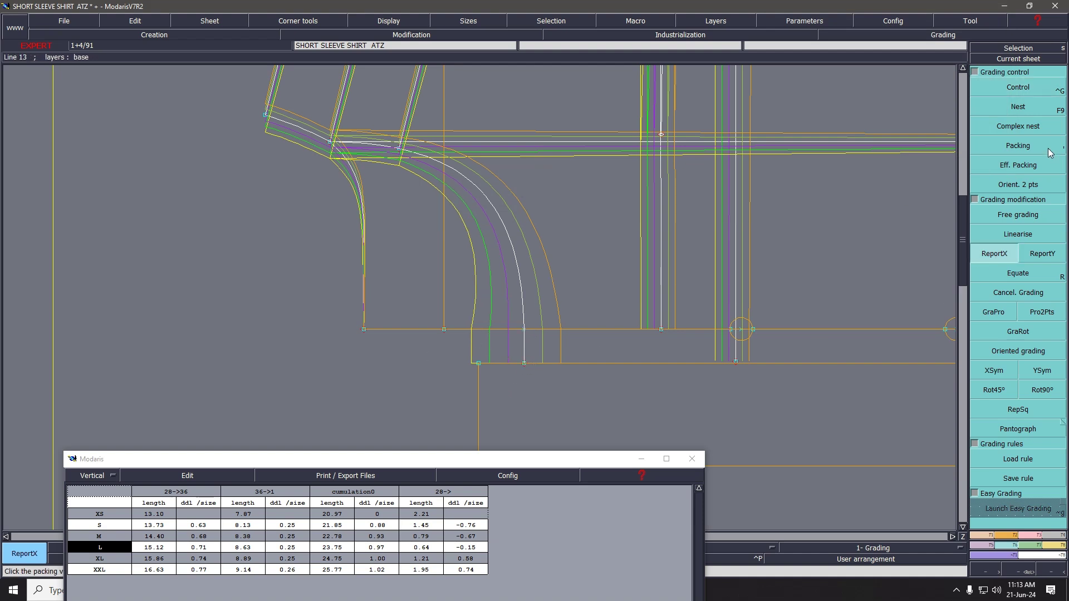
Remeasure the front neckline from the placket end point to the middle shoulder line to check the reduced M to L step.
click(1057, 548)
click(995, 104)
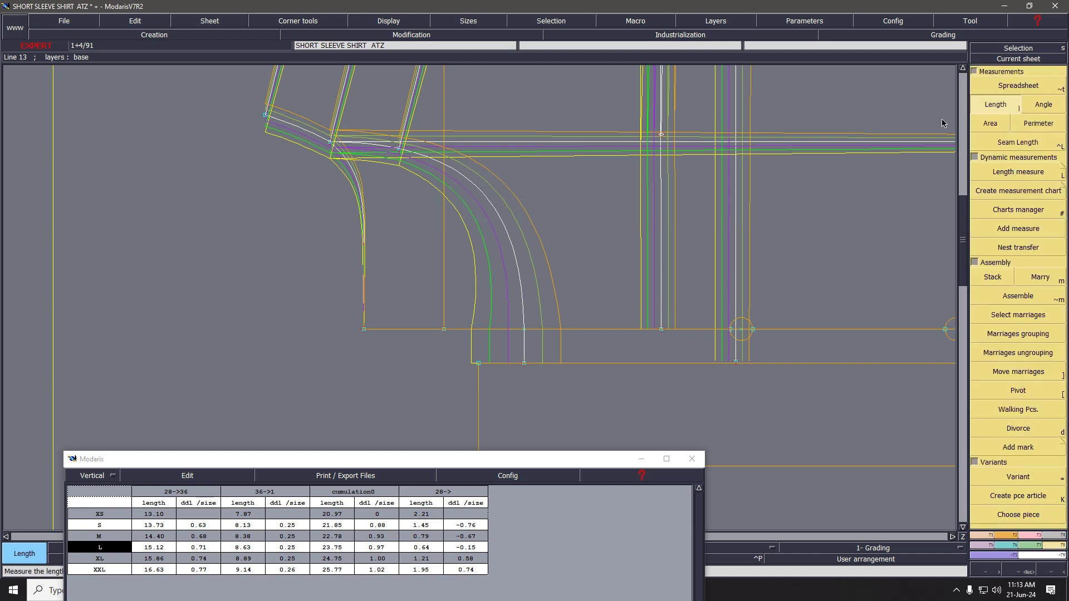
click(524, 363)
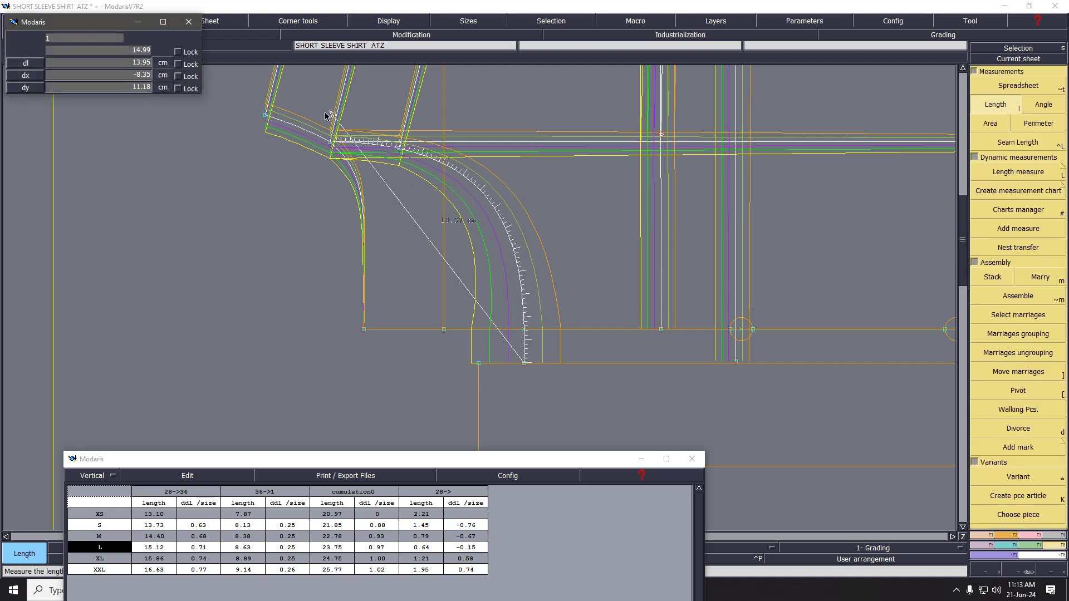
click(329, 147)
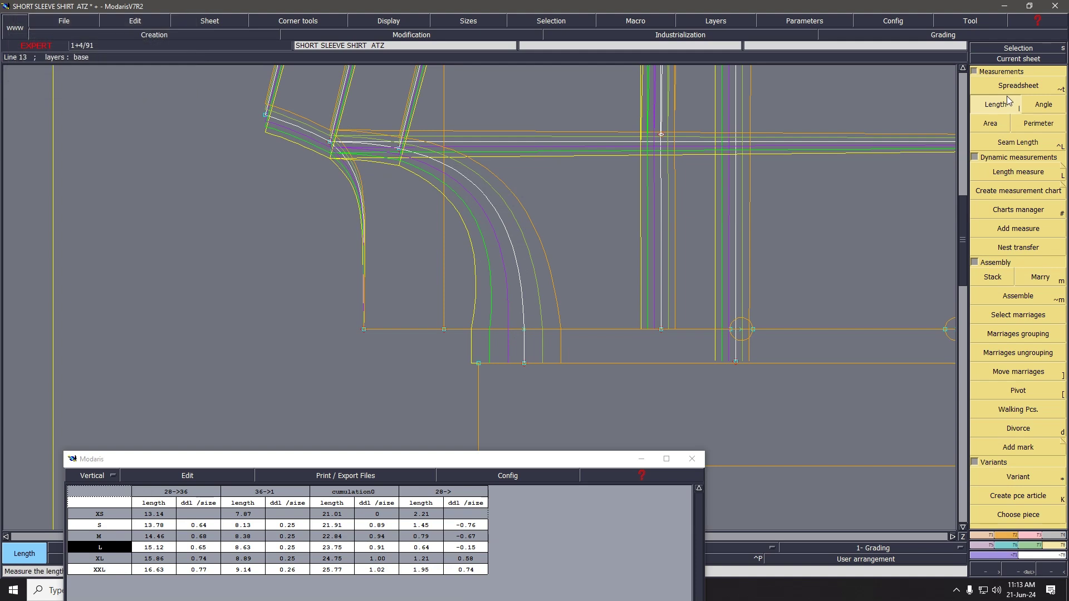
Display the size nest and set the placket end point's ddx grading to 0.9 for the M to L step.
click(1020, 545)
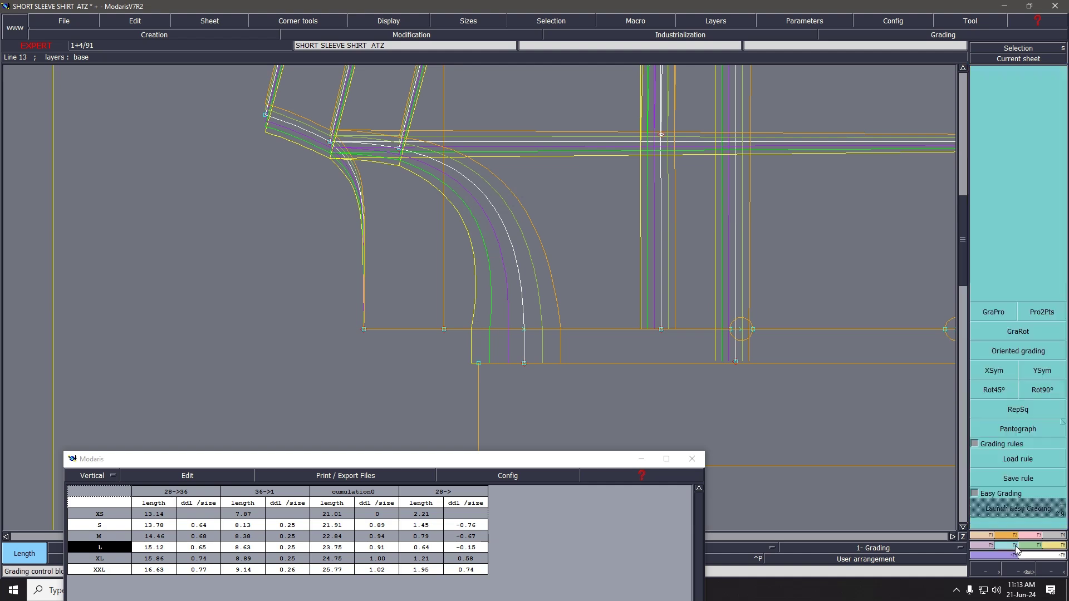
click(1017, 102)
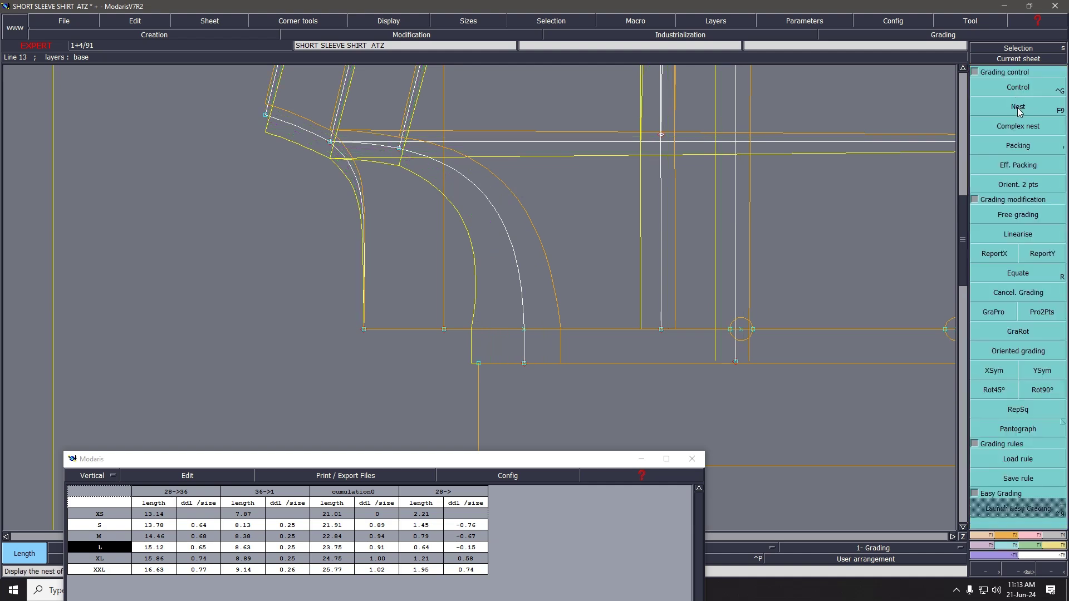
click(1017, 106)
click(1018, 90)
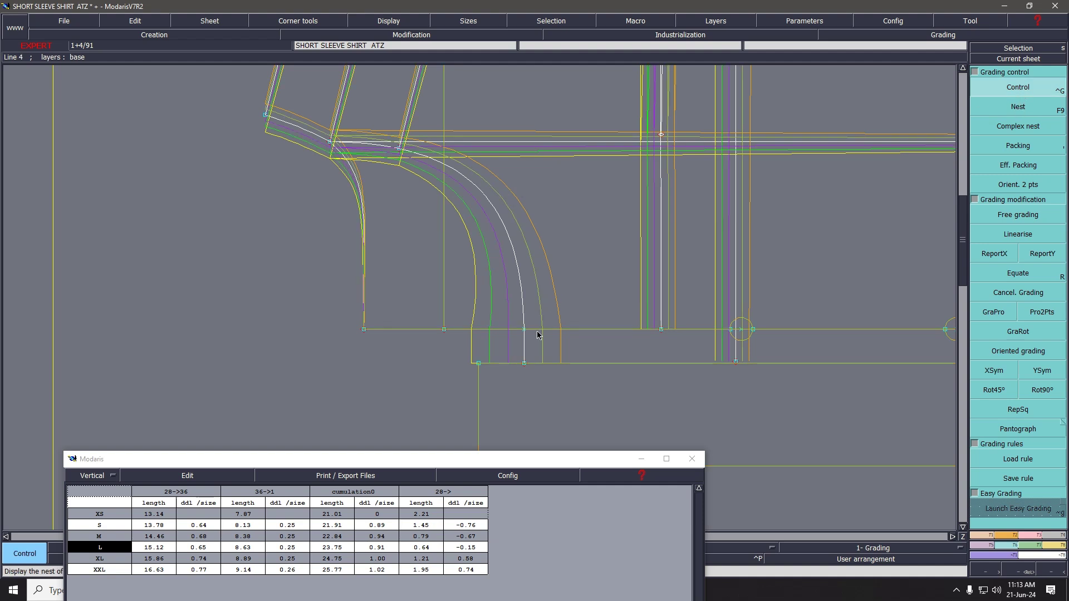
click(525, 364)
click(920, 83)
text(.9)
key(Return)
click(901, 166)
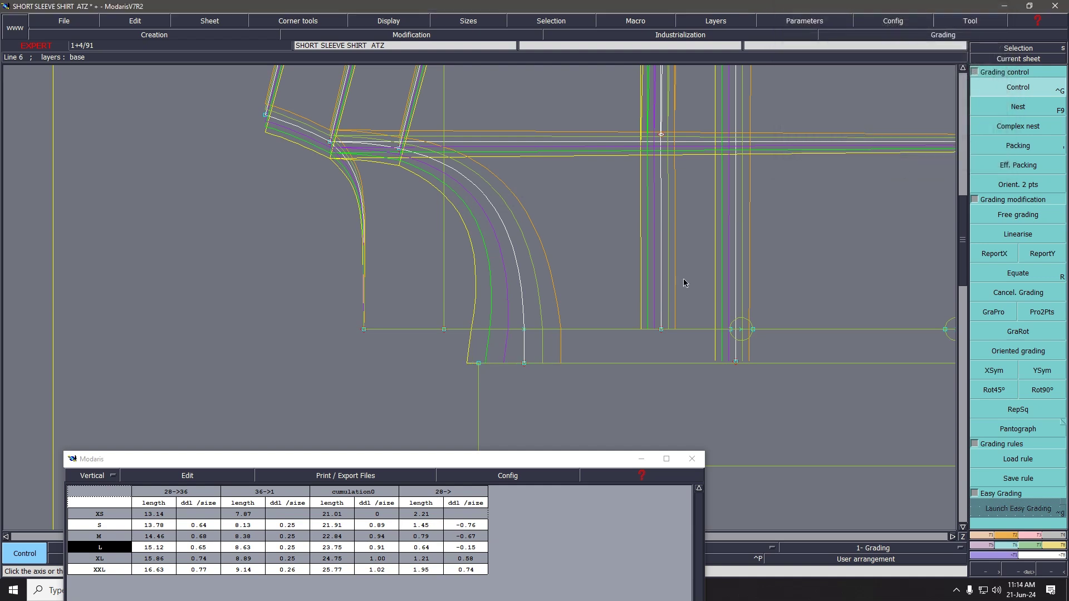
Report the placket end point's X grading to the centre front point of the neckline.
drag(515, 304, 551, 354)
click(994, 253)
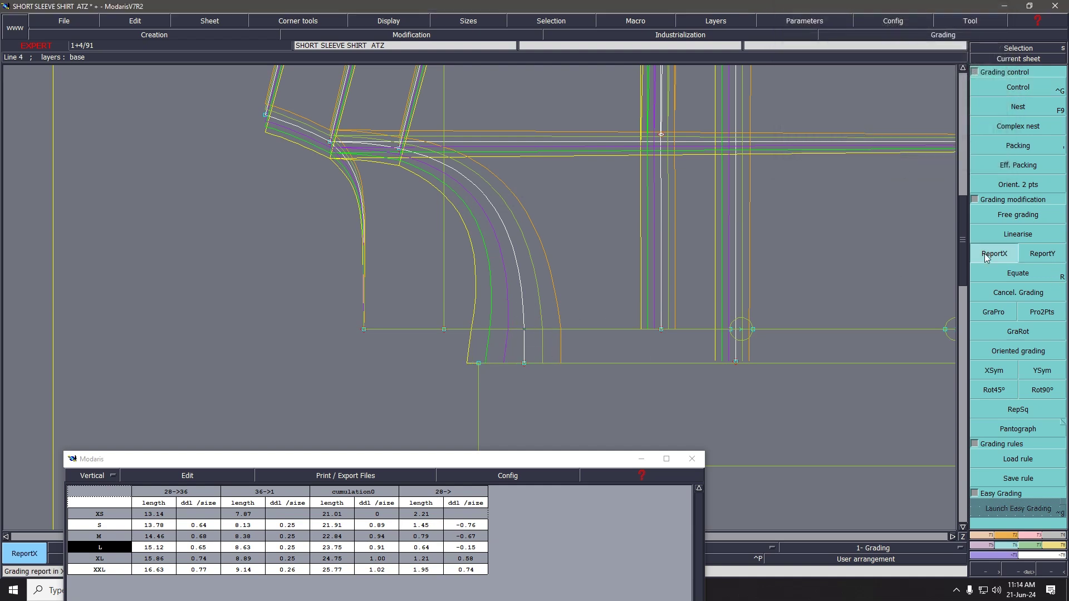
click(524, 363)
click(525, 331)
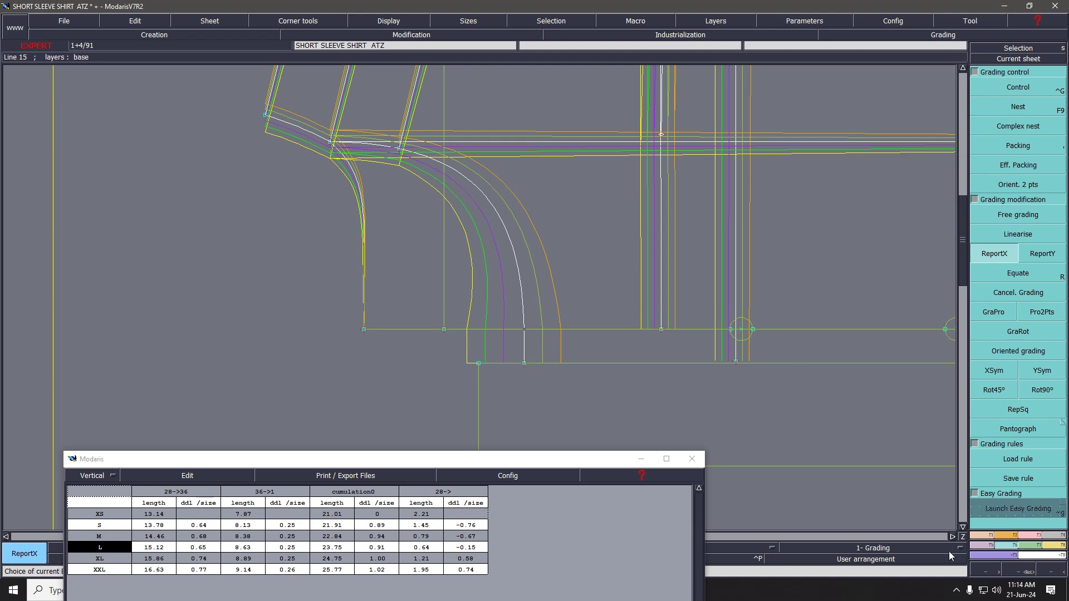
Measure the front neckline from the placket end point to the middle shoulder line.
click(1056, 550)
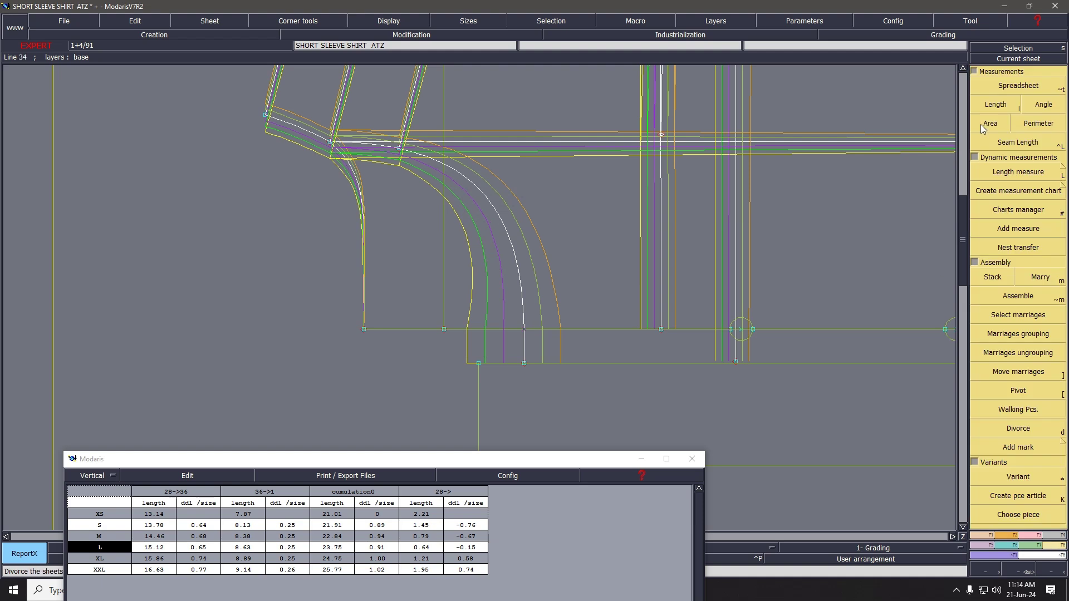
click(1003, 107)
click(525, 365)
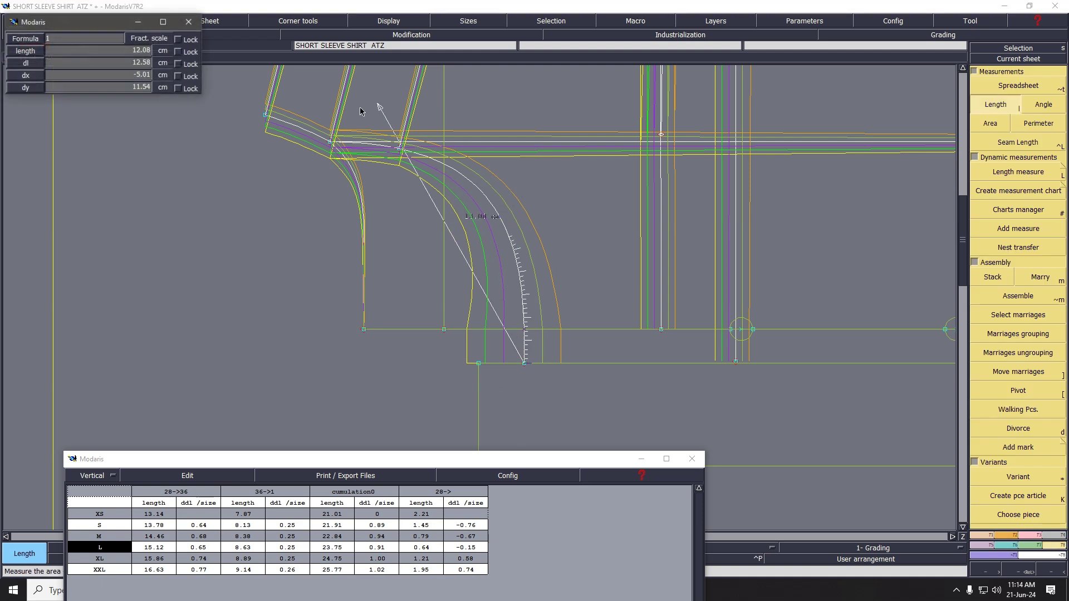
click(330, 144)
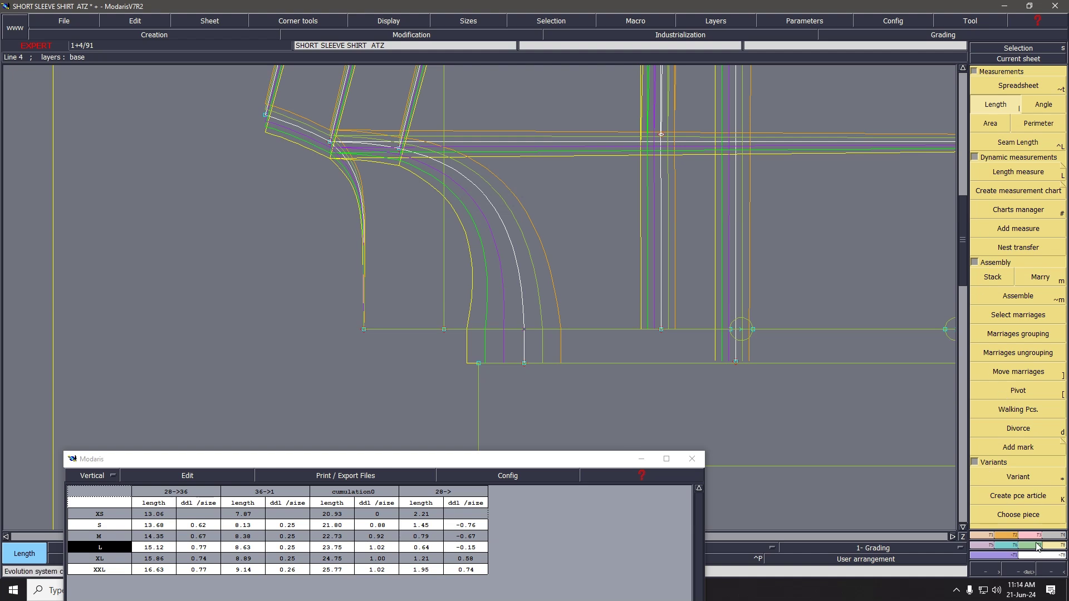
Open the grading values of the placket end point.
click(1012, 546)
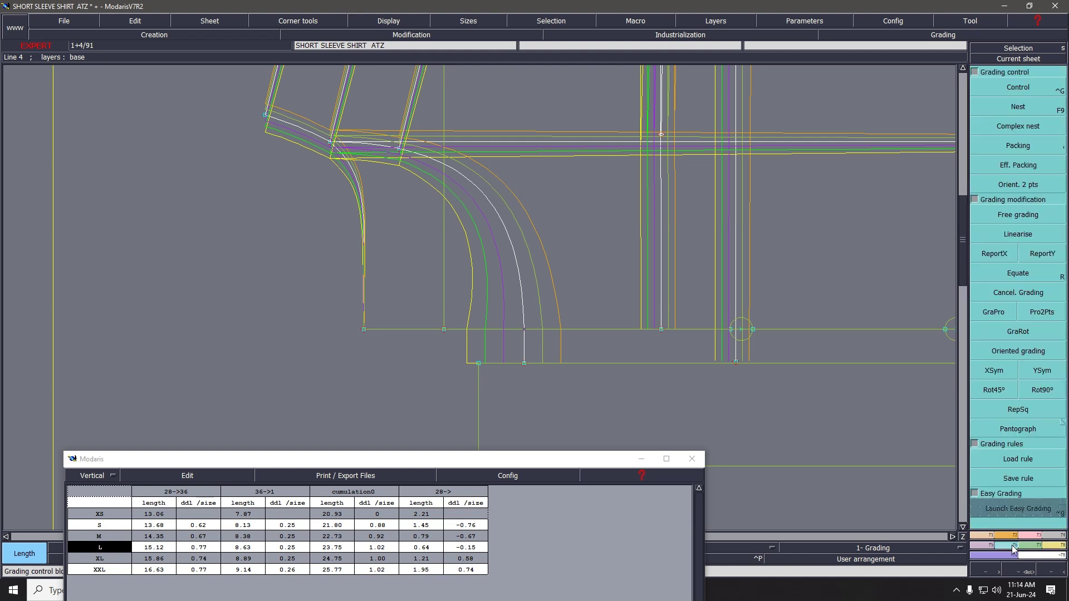
click(1022, 92)
click(524, 363)
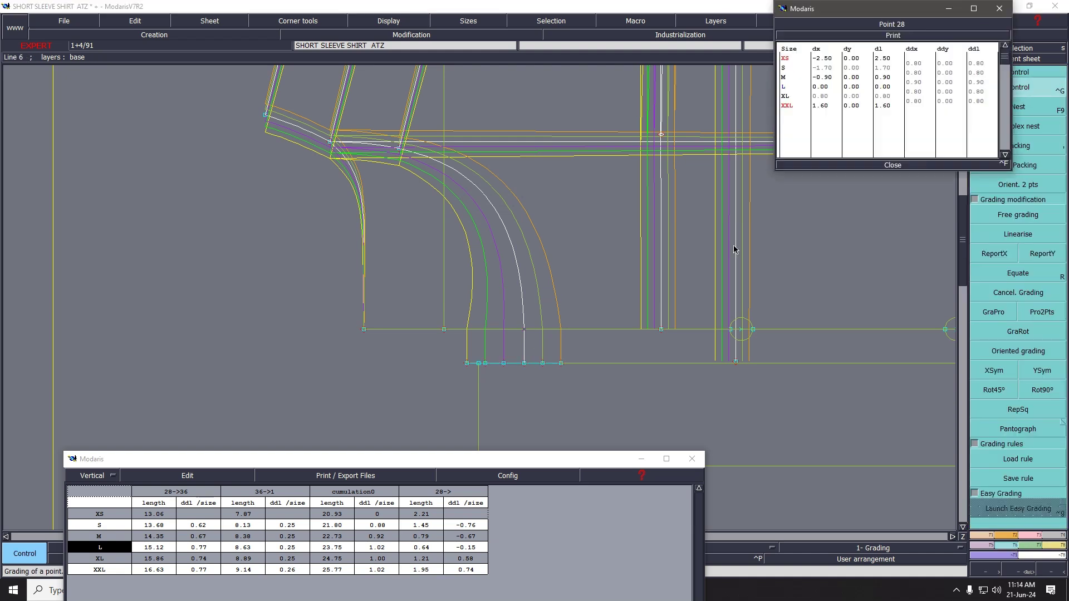
Try a ddx grading of -1 at the placket end point for the XS to S and S to M steps.
drag(919, 67, 918, 77)
text(-1)
key(Return)
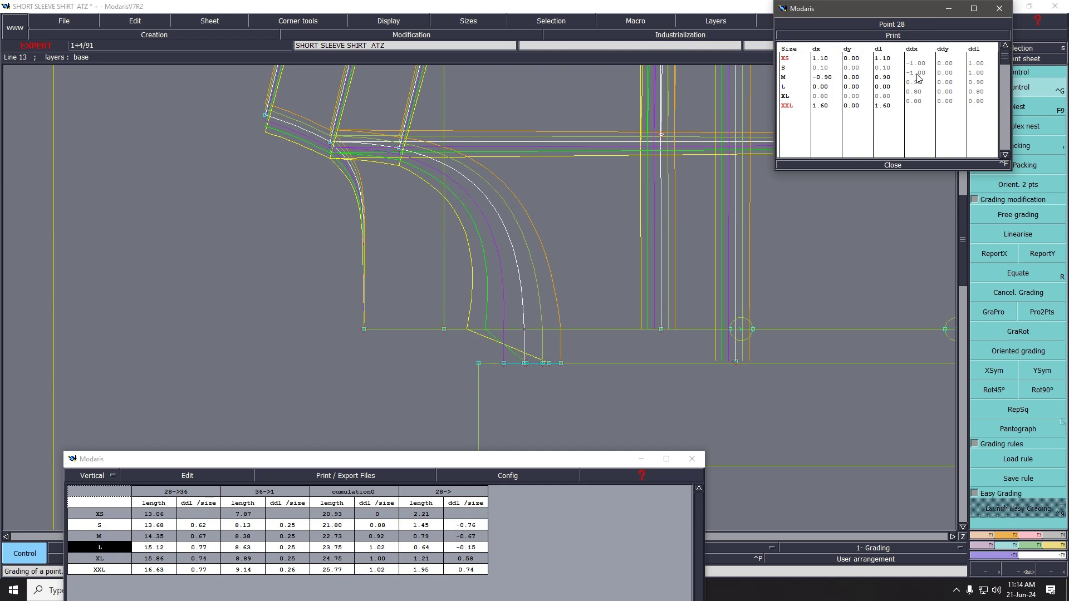
Set the placket end point's ddx grading to 1 for the XS to S and S to M steps and report its X grading to the centre front point.
click(917, 73)
drag(920, 64, 922, 73)
text(1)
key(Return)
click(891, 165)
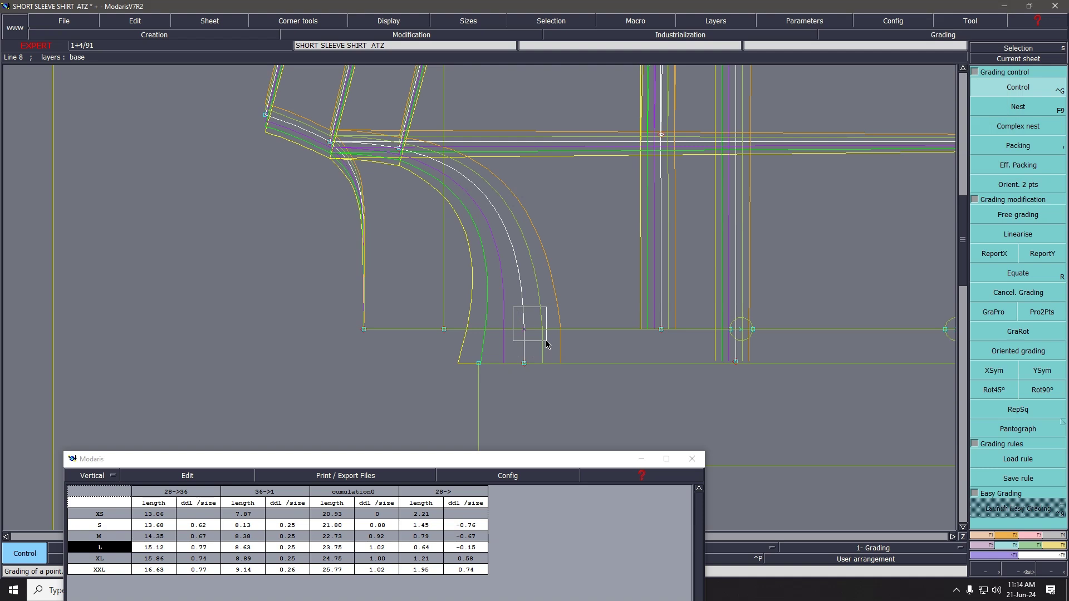
click(994, 253)
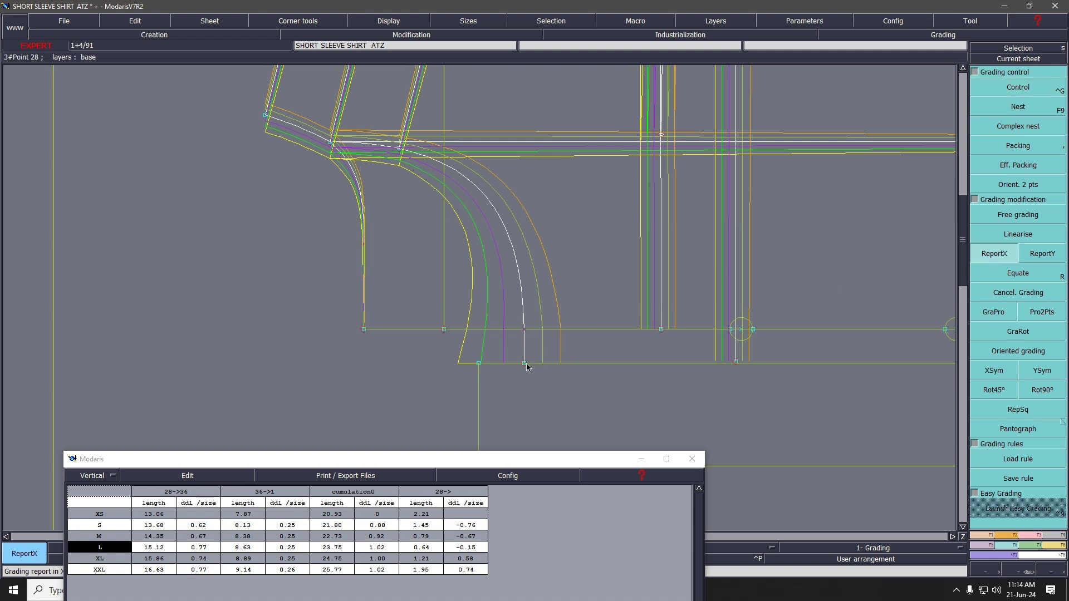
click(525, 332)
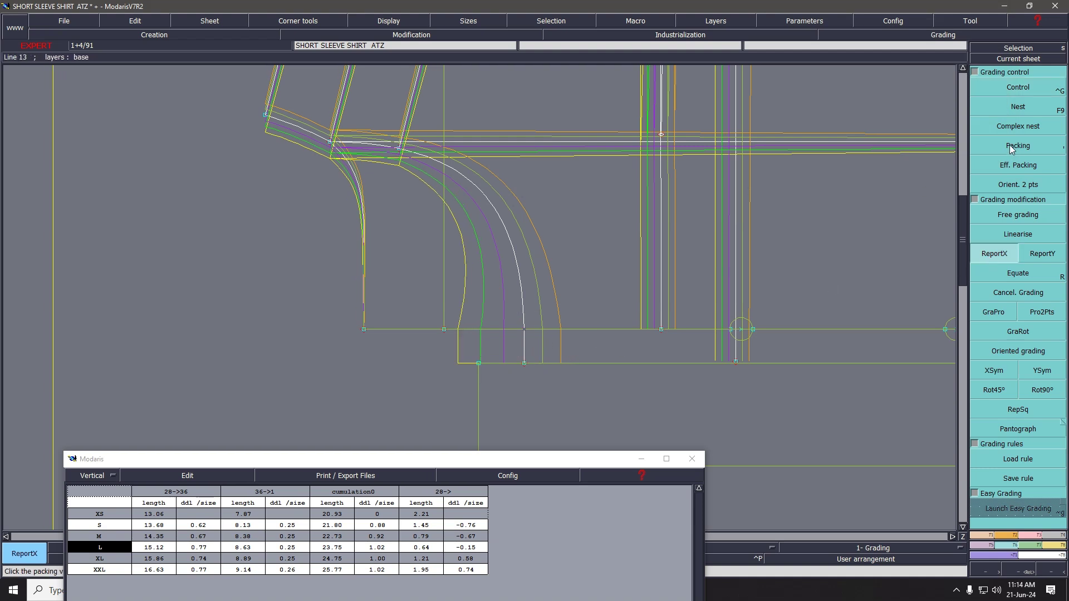
Remeasure the front neckline up to the middle shoulder line to check the smaller sizes' increments, and close the measurement table.
click(1055, 545)
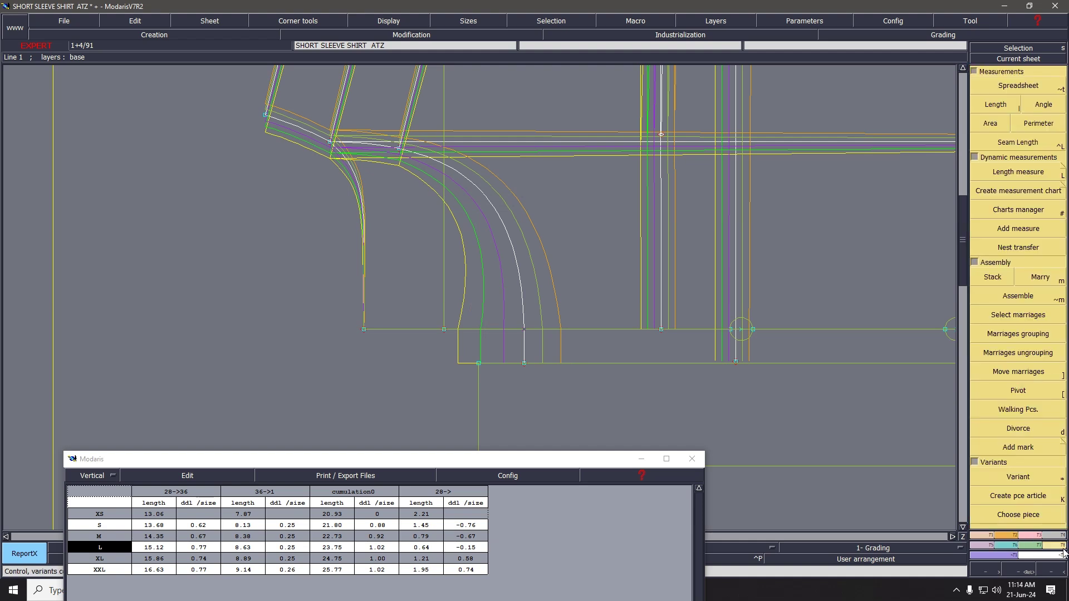
click(995, 104)
click(524, 363)
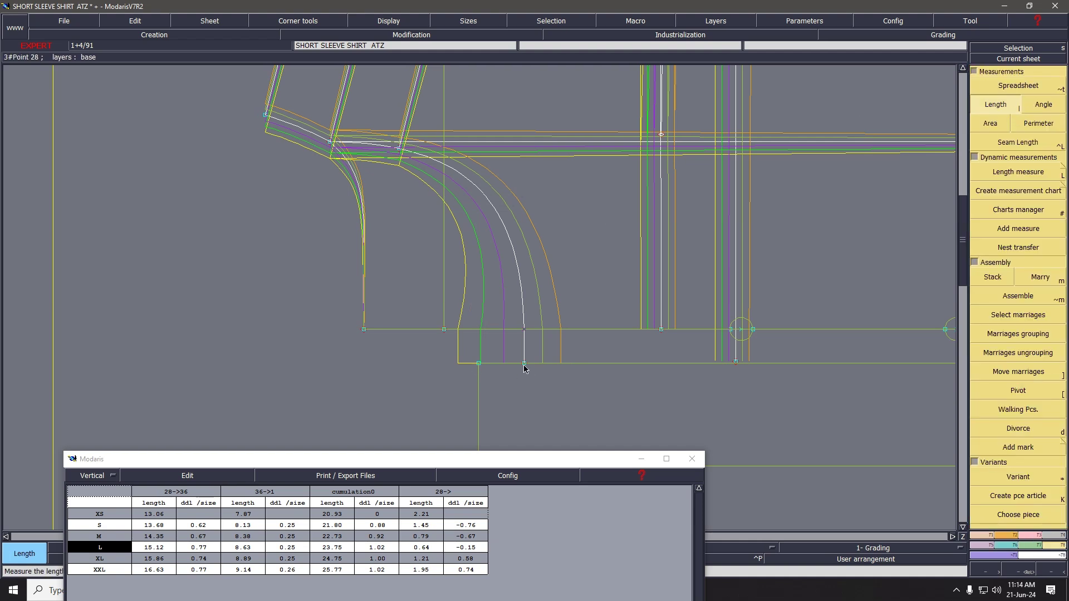
click(330, 144)
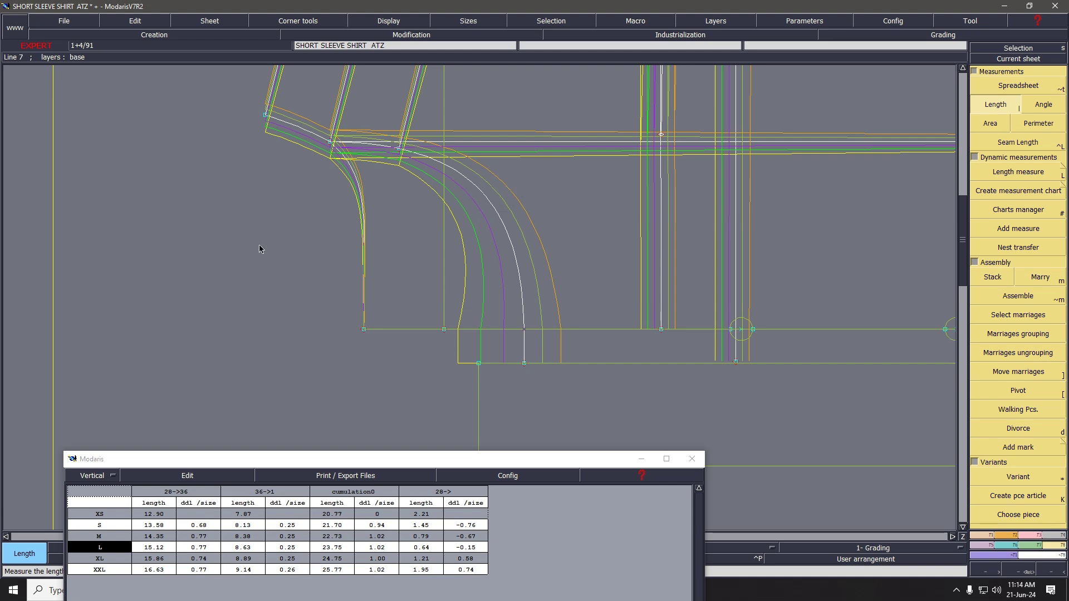
drag(406, 460, 456, 130)
click(437, 427)
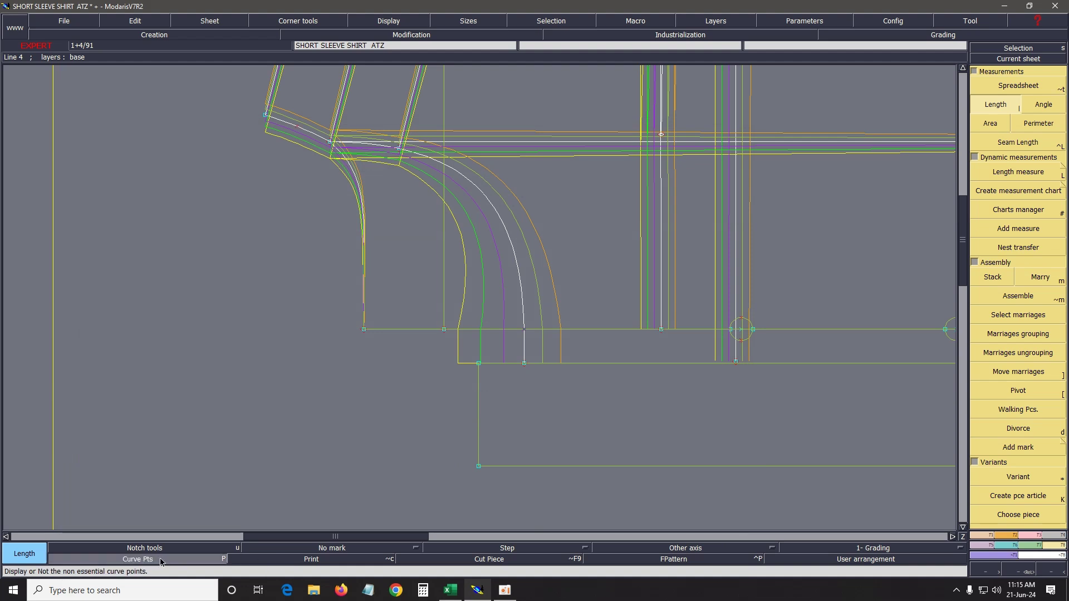
Add a point on the front neckline curve, about halfway between centre front and the shoulder.
key(a)
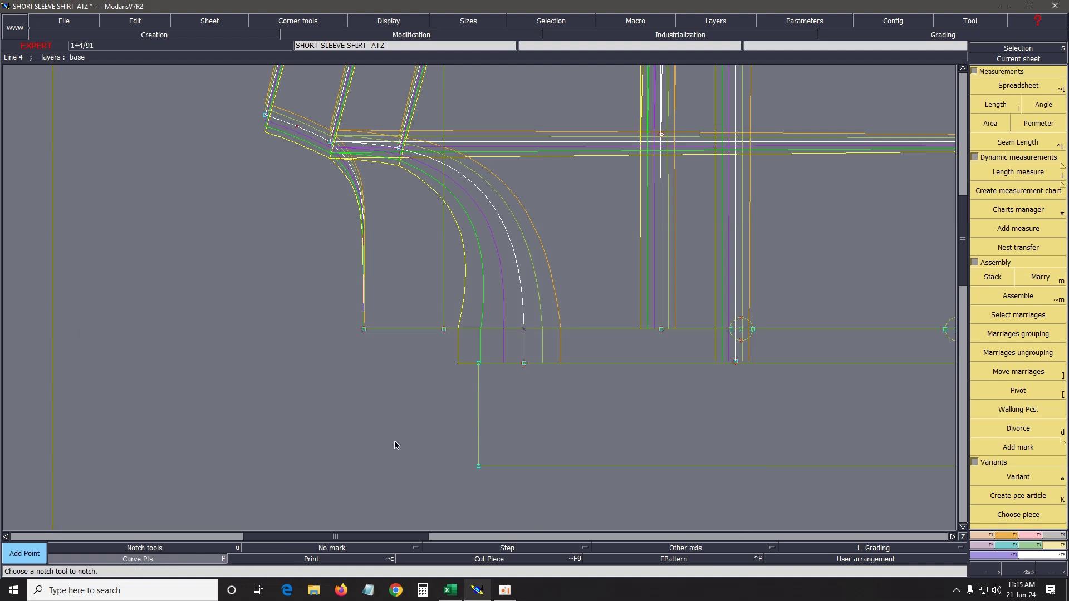
drag(524, 330, 498, 216)
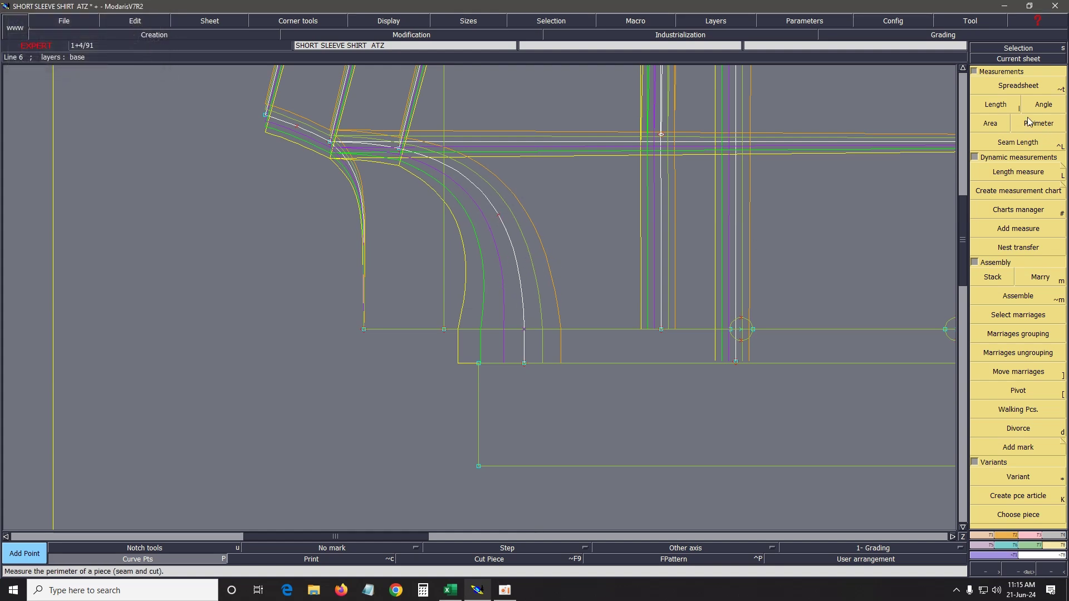
Report the placket end point's X grading to the neckline-end corners of the separate placket strip.
key(F7)
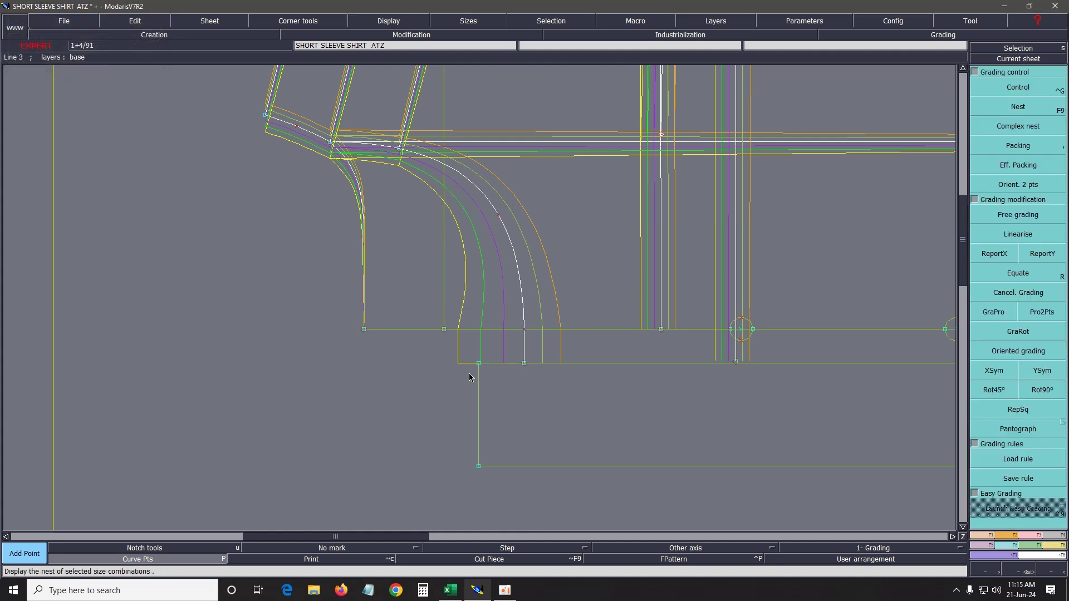
click(994, 253)
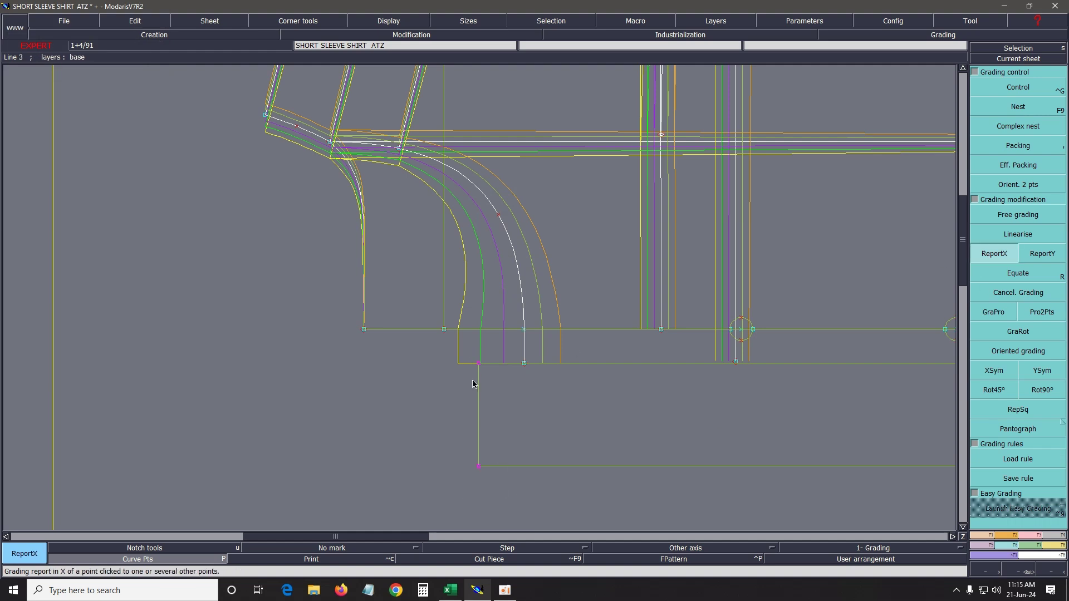
click(524, 363)
click(478, 363)
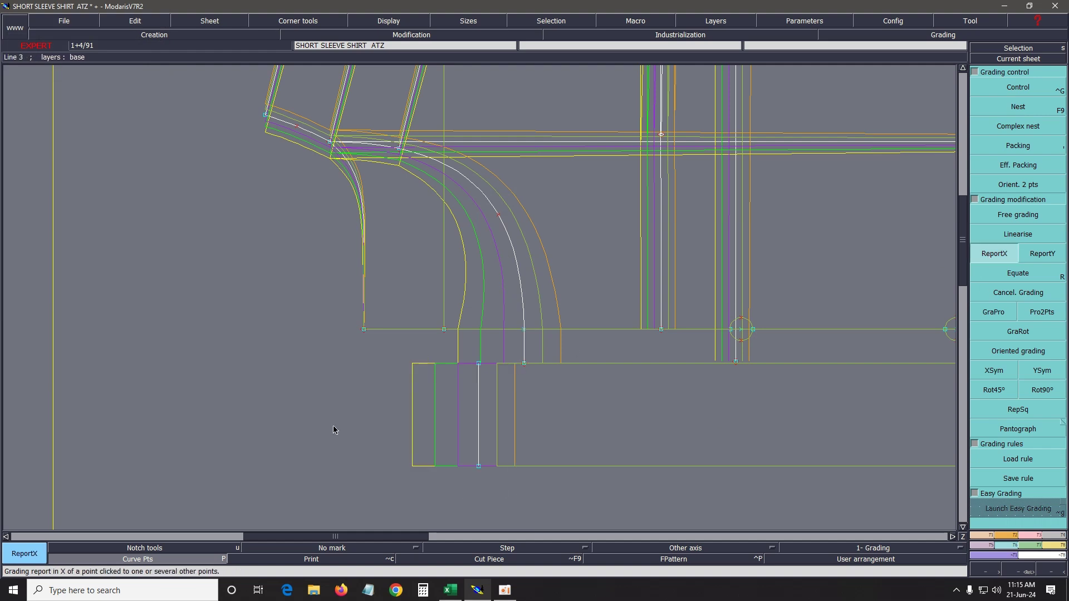
Reposition the added neckline point's grading to smooth the curves, with XS about dx -2.29, dy -0.85 and M about dx -0.92, dy -0.39, and nudge XXL.
key(ctrl+g)
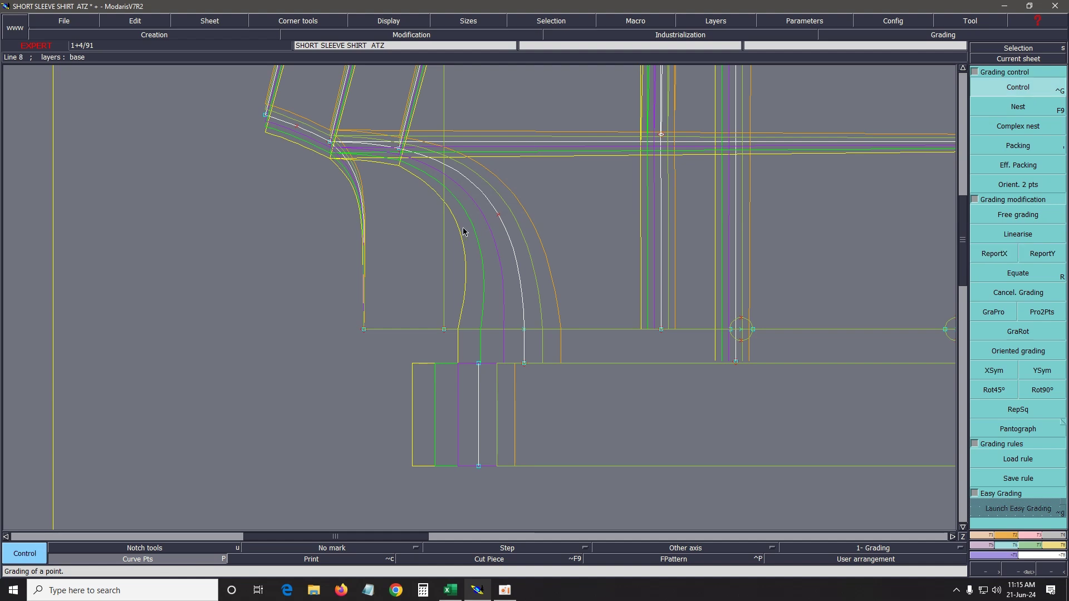
click(493, 217)
click(458, 238)
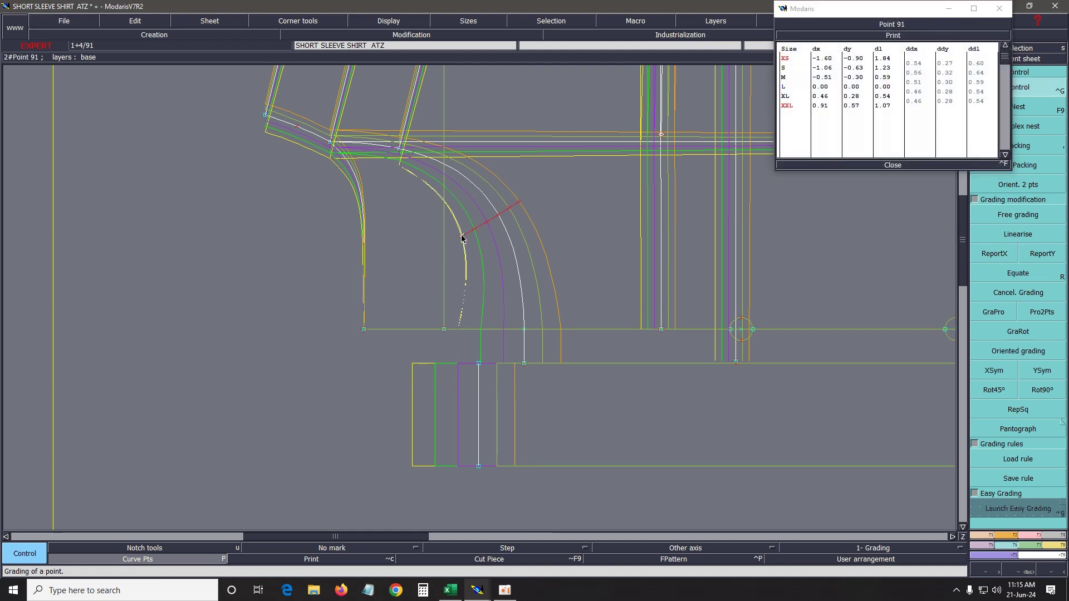
drag(457, 239, 477, 226)
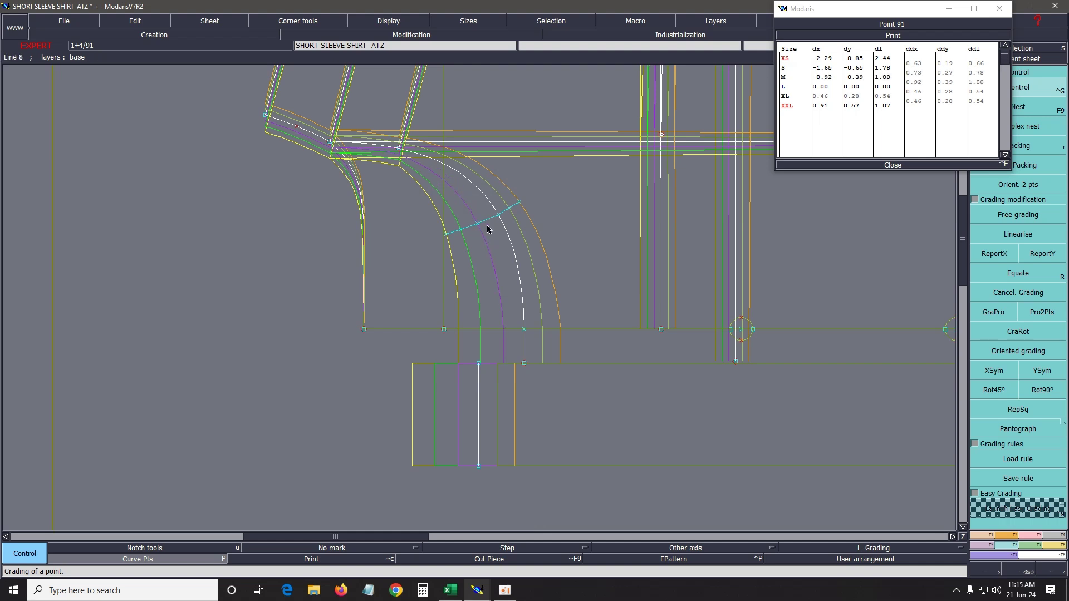
drag(518, 206, 521, 199)
click(885, 166)
Measure the reshaped front neckline up to the middle shoulder line and show the lengths per size in the measurement table.
key(F8)
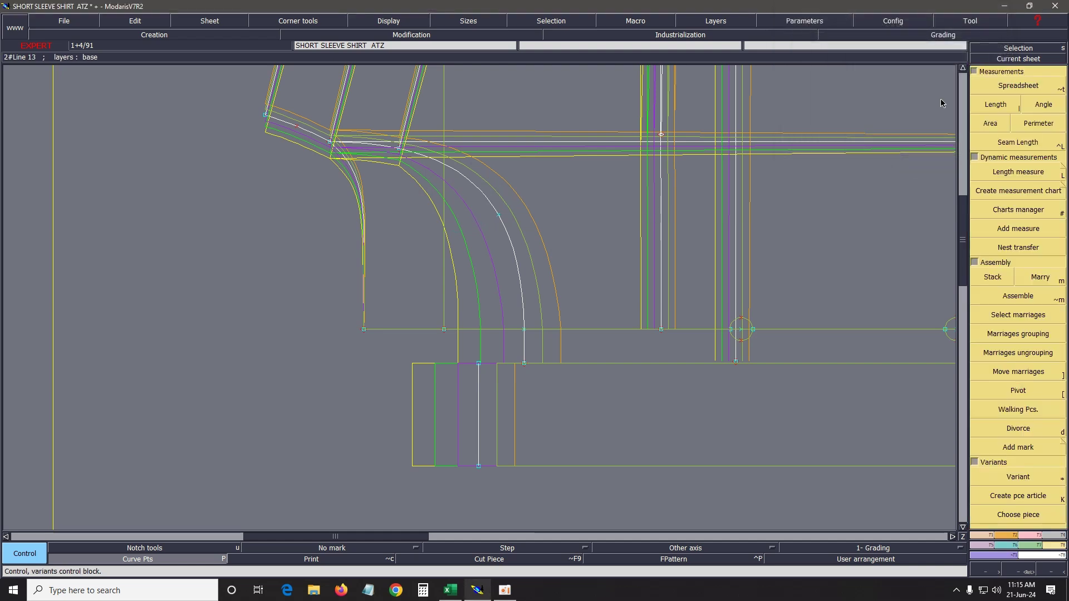
click(992, 110)
click(524, 363)
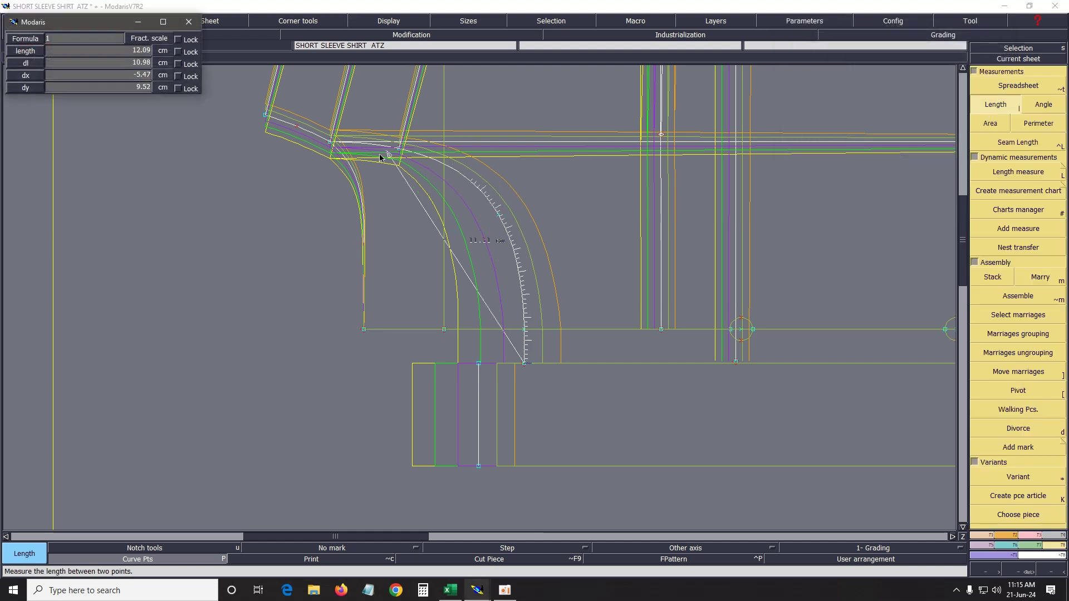
click(331, 147)
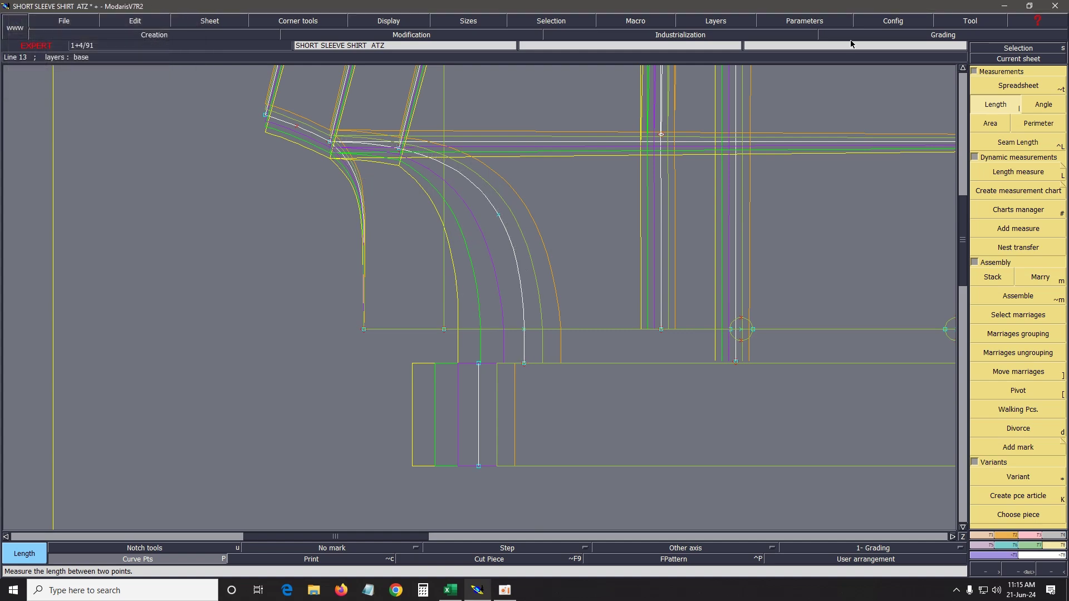
click(1016, 86)
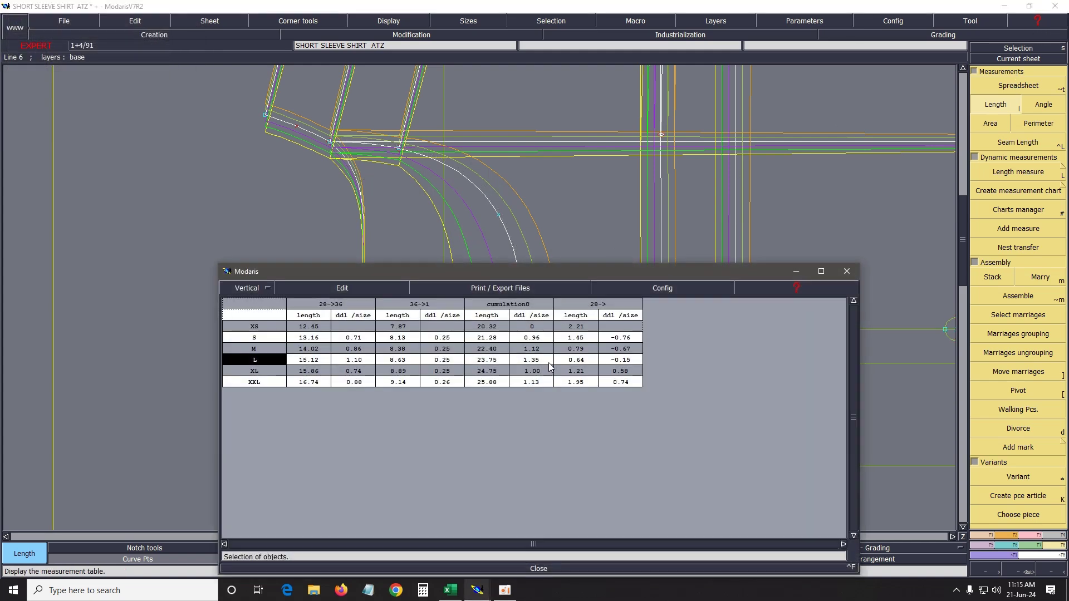
Clear all measurements from the measurement table and move its window clear of the pattern.
drag(572, 273, 469, 461)
click(254, 475)
click(199, 531)
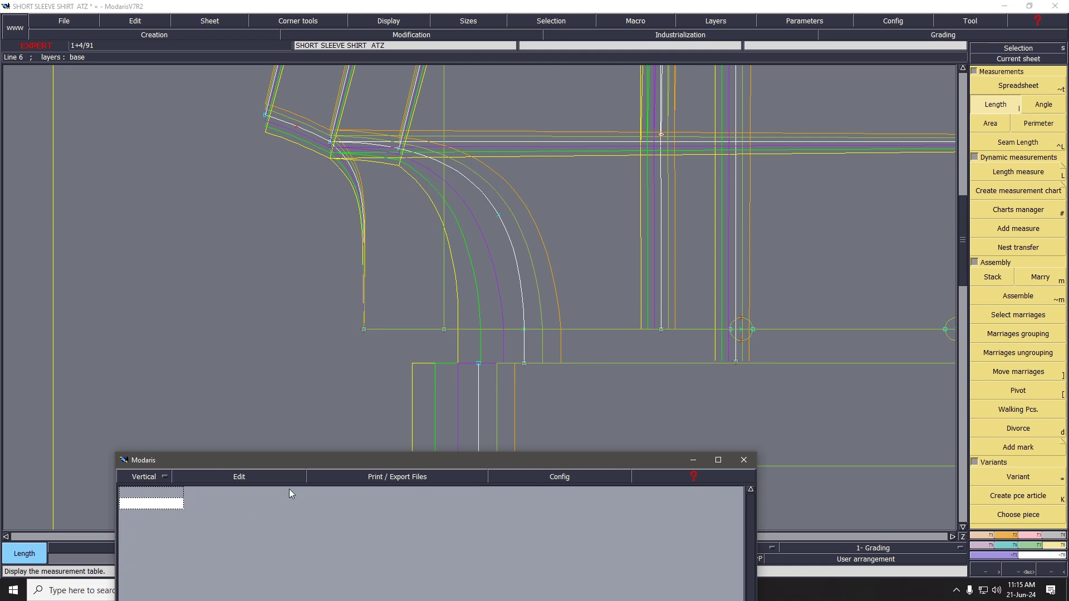
drag(324, 464, 322, 503)
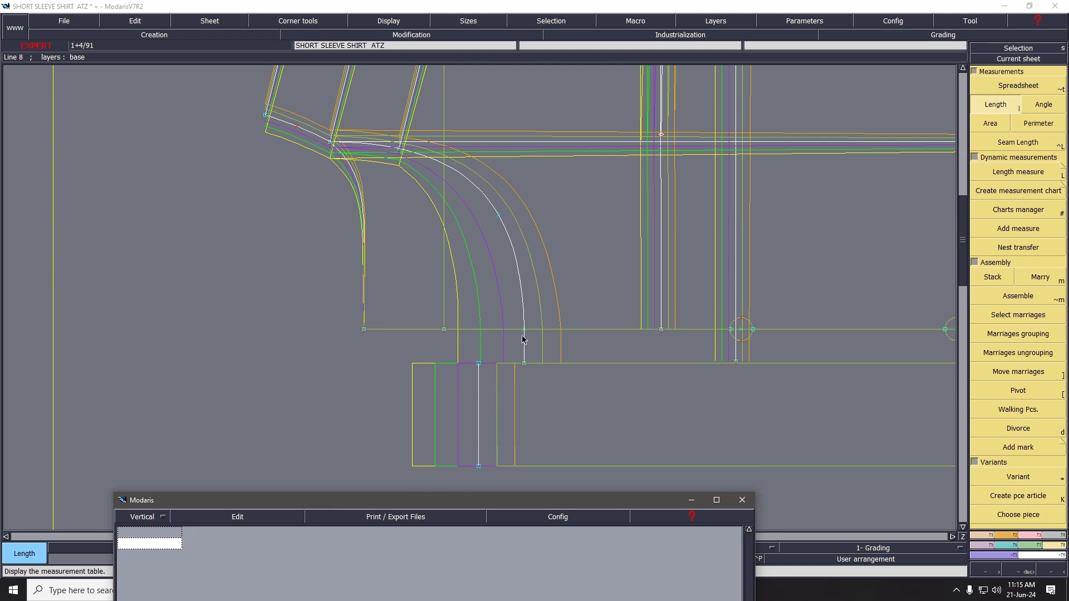
Make the collar band sheet the current sheet and display its size nest.
key(j)
click(1036, 61)
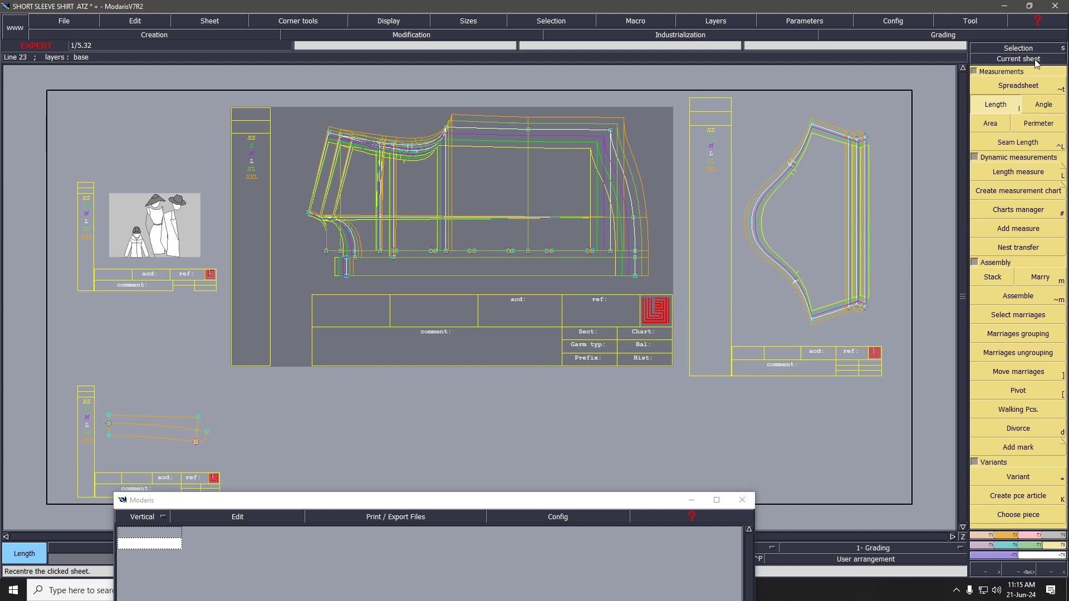
click(193, 437)
key(F10)
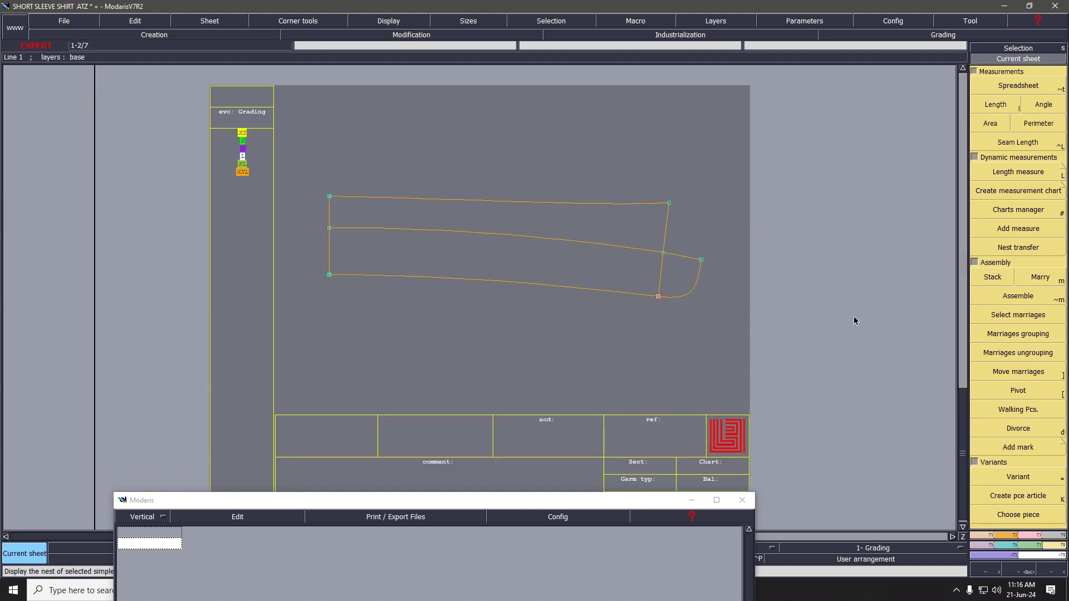
Grade the collar band's front end line by 1 cm in X per size and copy that X grading to its rounded tip.
key(F8)
click(1018, 87)
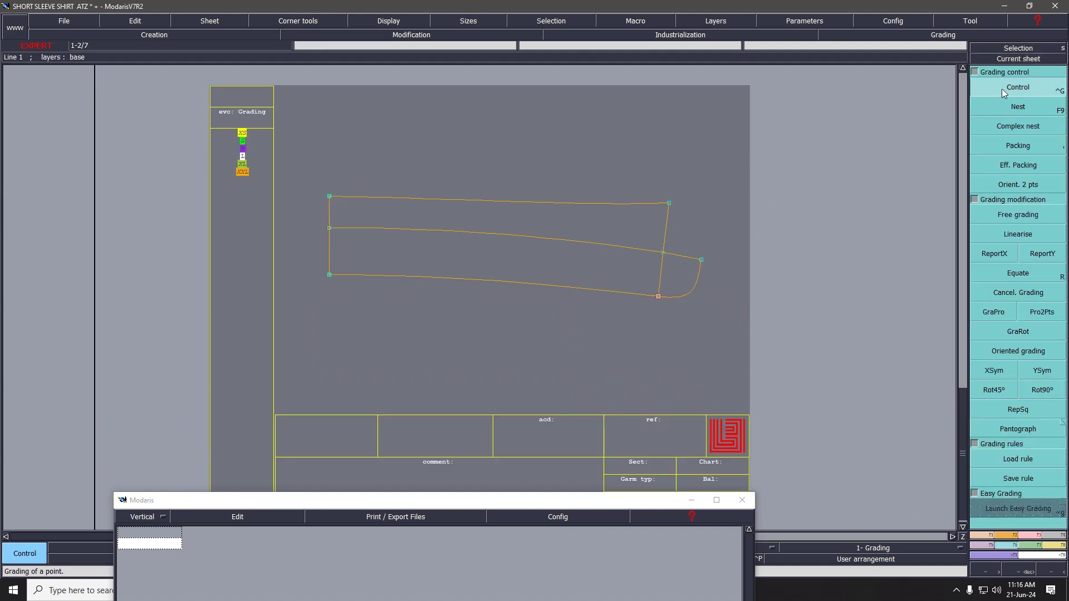
click(690, 228)
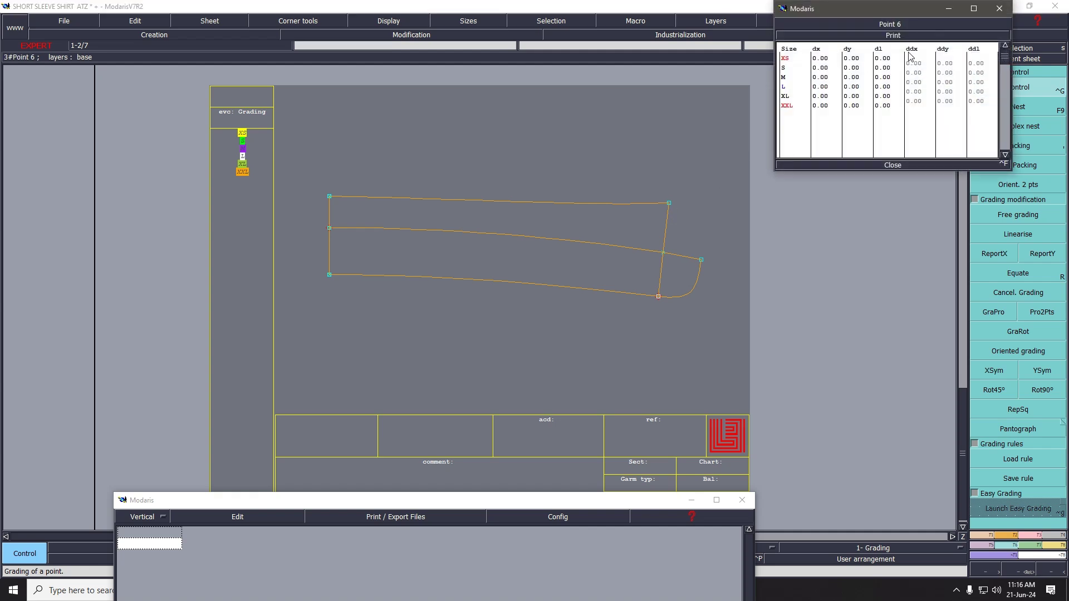
drag(916, 63, 915, 101)
text(1)
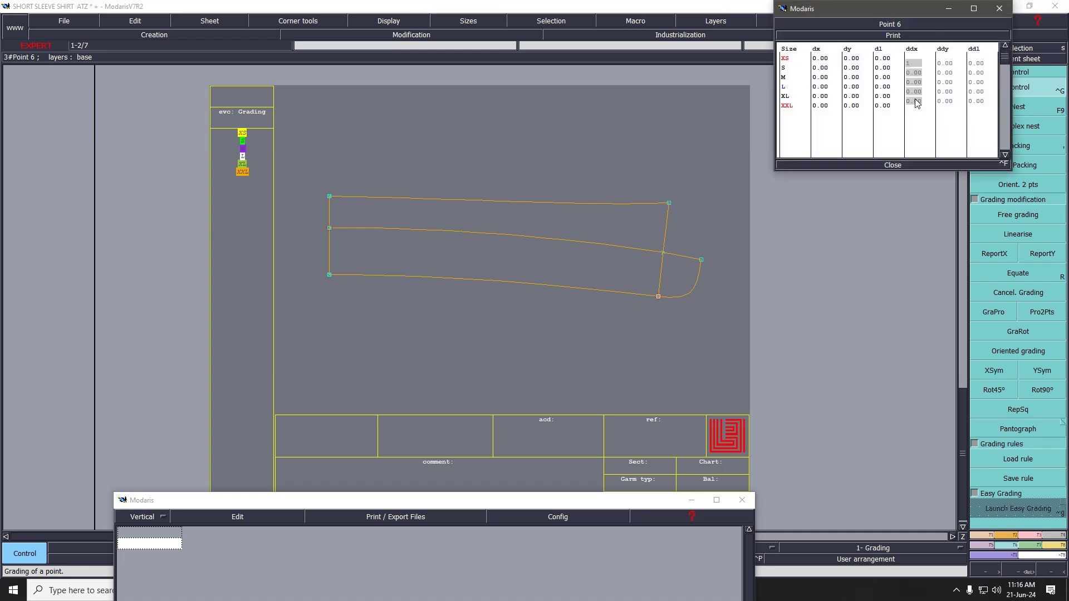
key(Return)
click(911, 167)
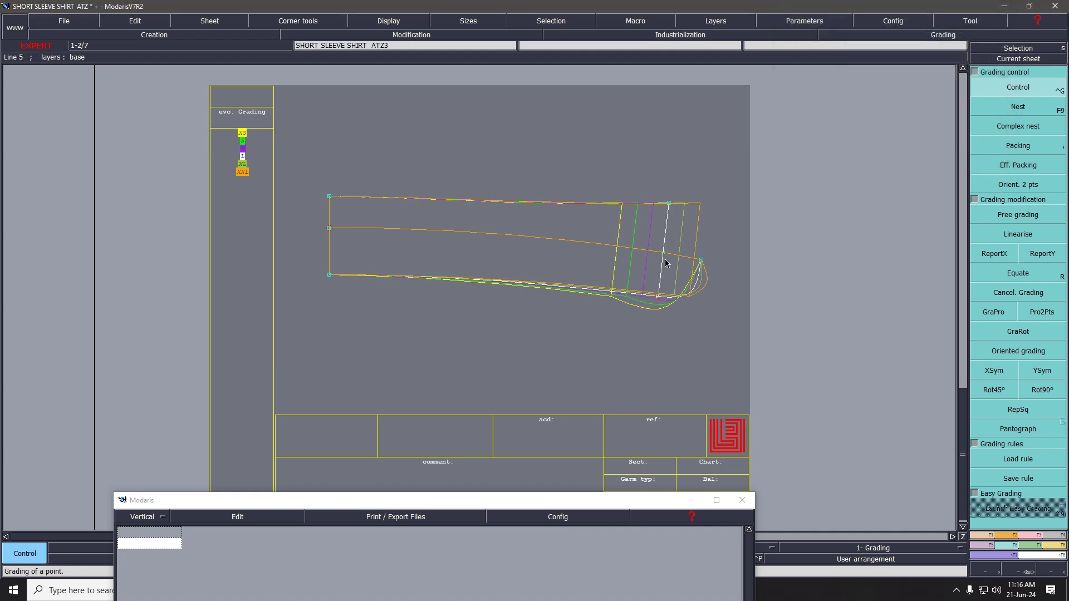
click(994, 254)
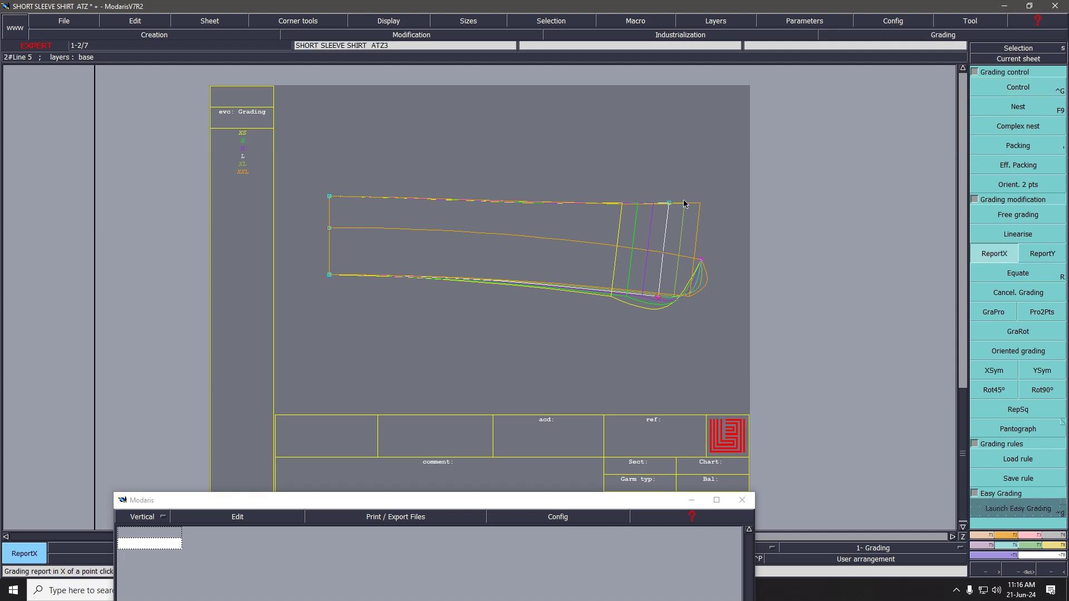
click(657, 299)
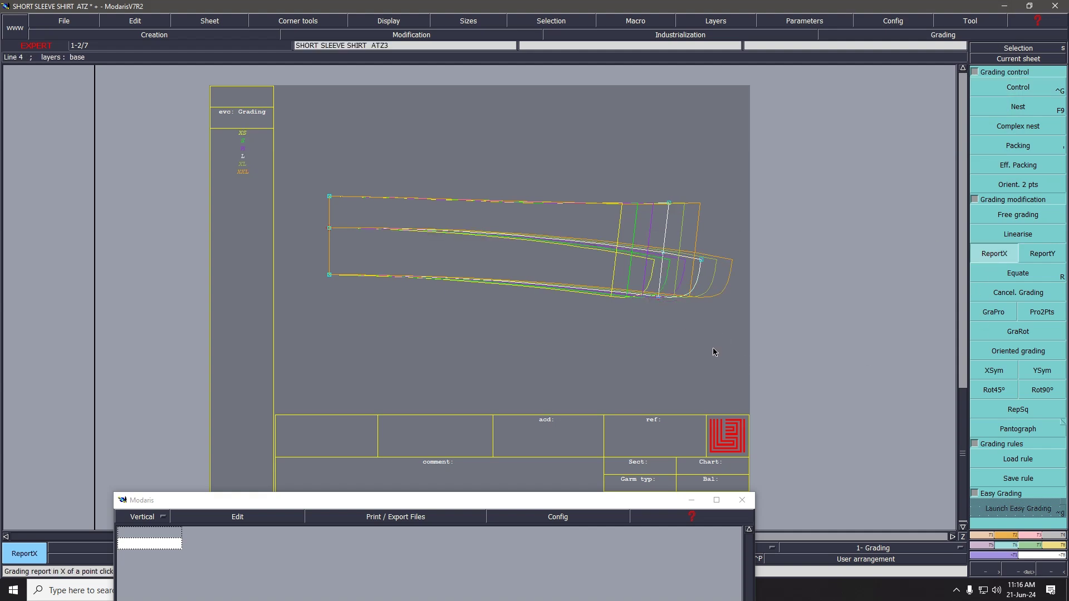
Measure the collar band's middle line from the centre back to the rounded front tip for all sizes.
drag(226, 112, 273, 263)
key(F8)
click(988, 106)
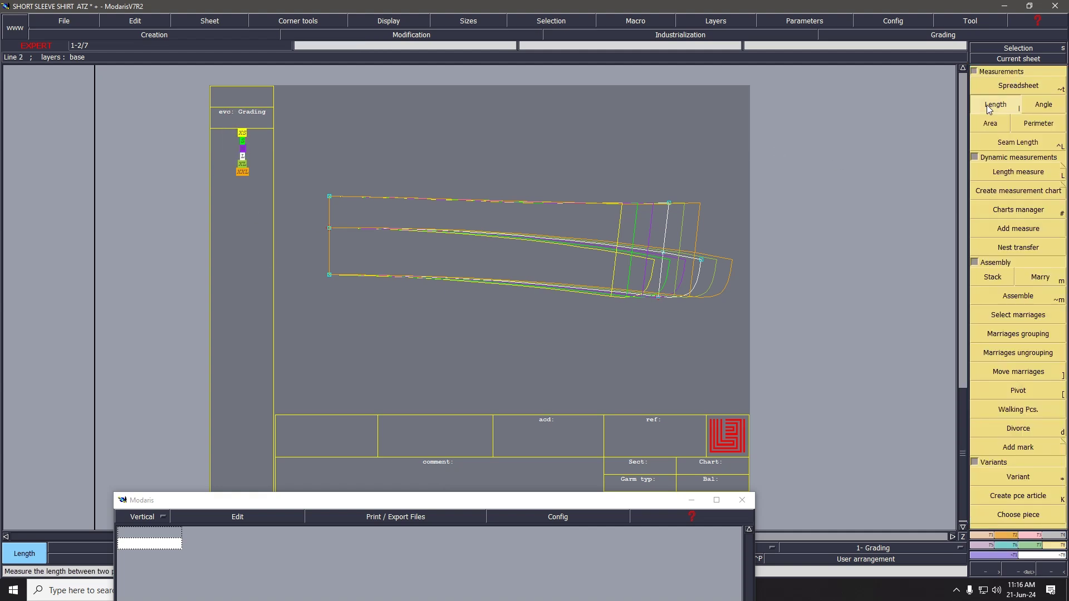
click(330, 228)
click(708, 268)
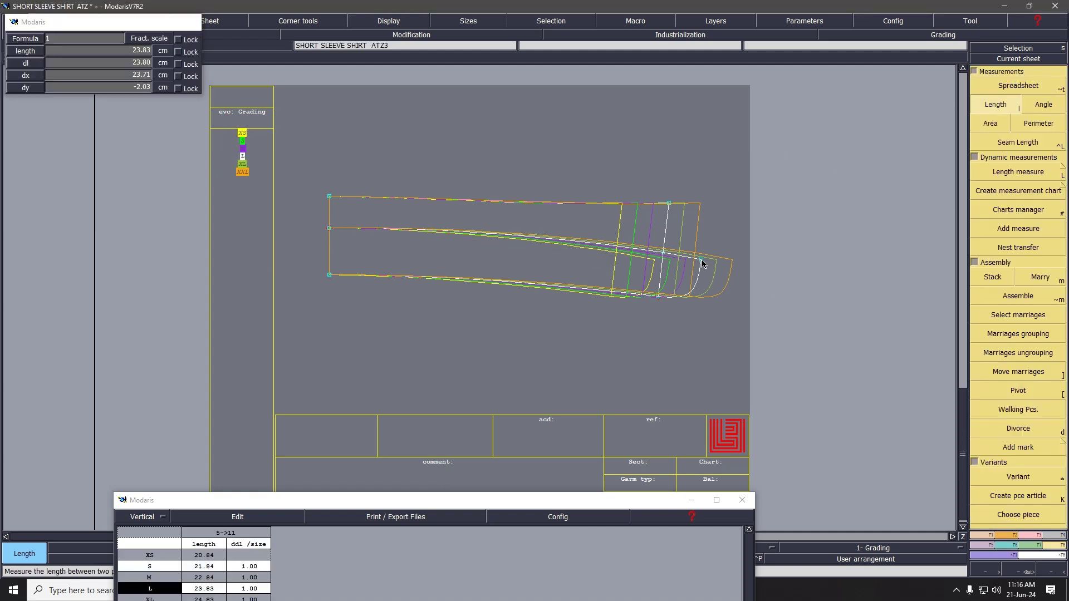
Add a cumulative column for the collar band length in the measurement table and move its window clear of the pattern.
drag(371, 503, 327, 361)
click(209, 377)
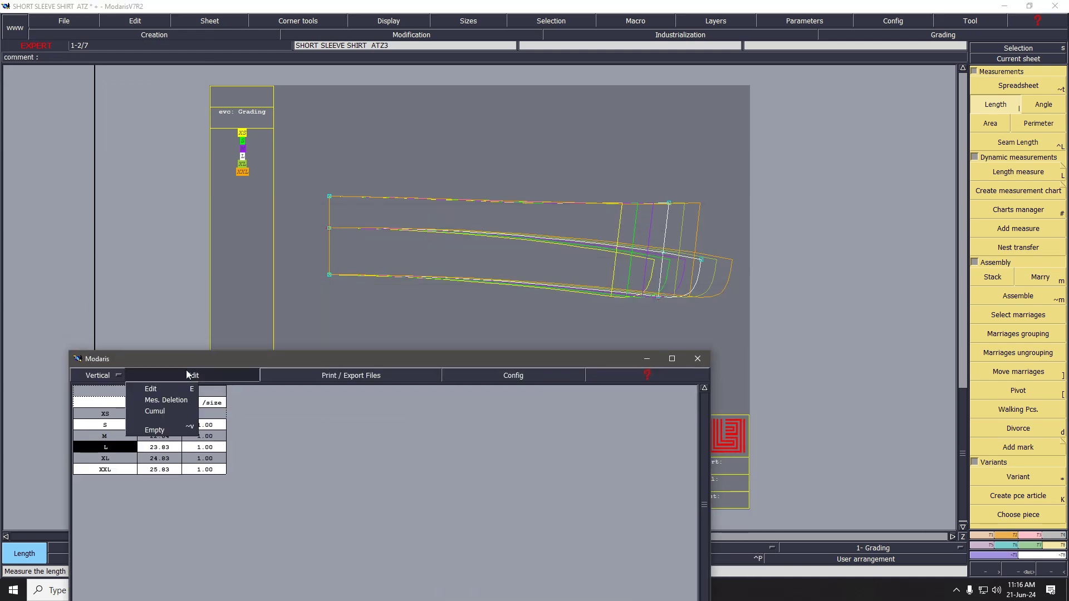
click(190, 403)
drag(358, 363, 342, 515)
Arrange all sheets and make the shirt body pattern the current sheet, focusing on its neckline area.
key(j)
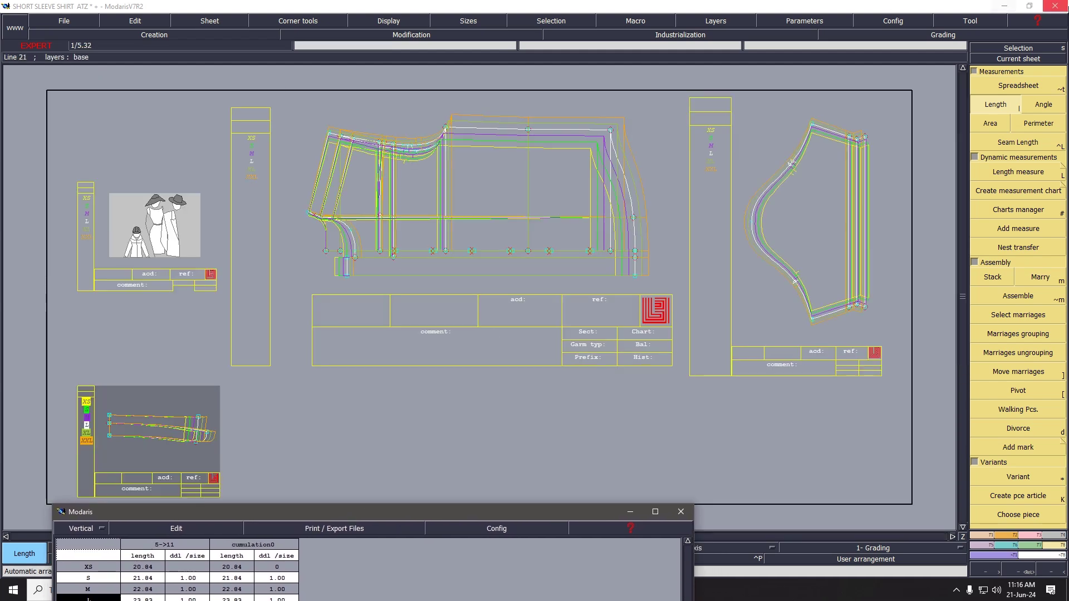
click(1043, 58)
click(548, 231)
key(Return)
drag(264, 167, 459, 330)
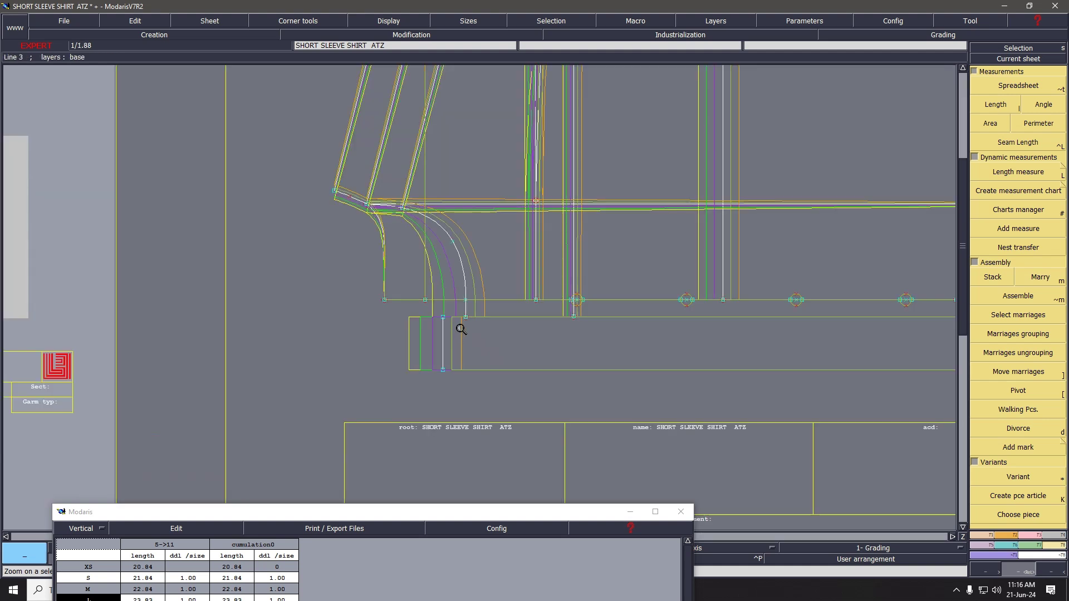
Set the front neckline's placket-edge point to a 0.8 cm X increment for every size and copy it to the centre front neckline point.
click(943, 34)
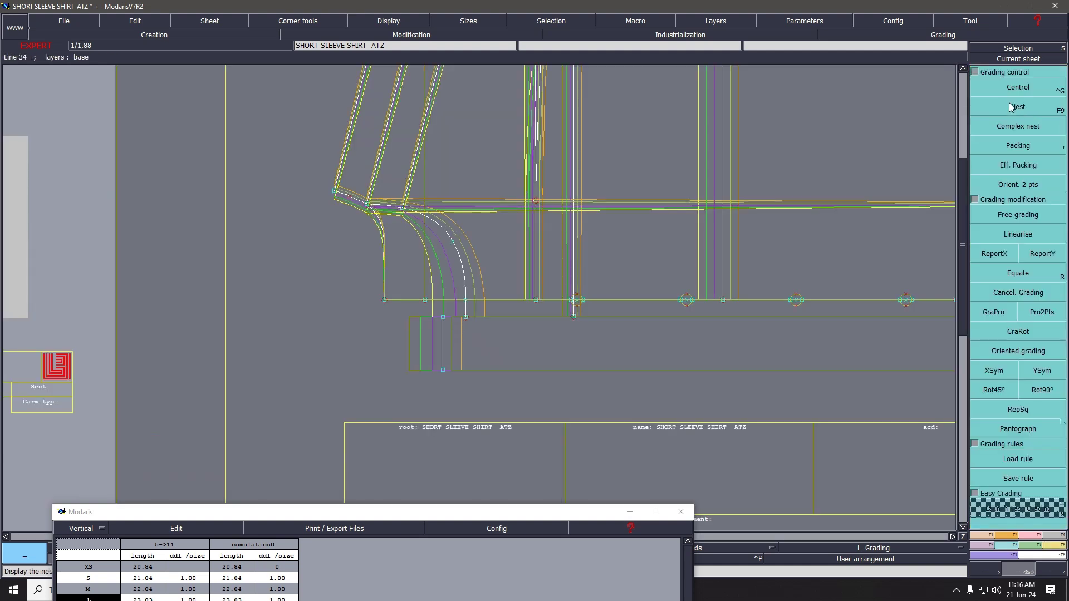
click(1018, 87)
click(467, 317)
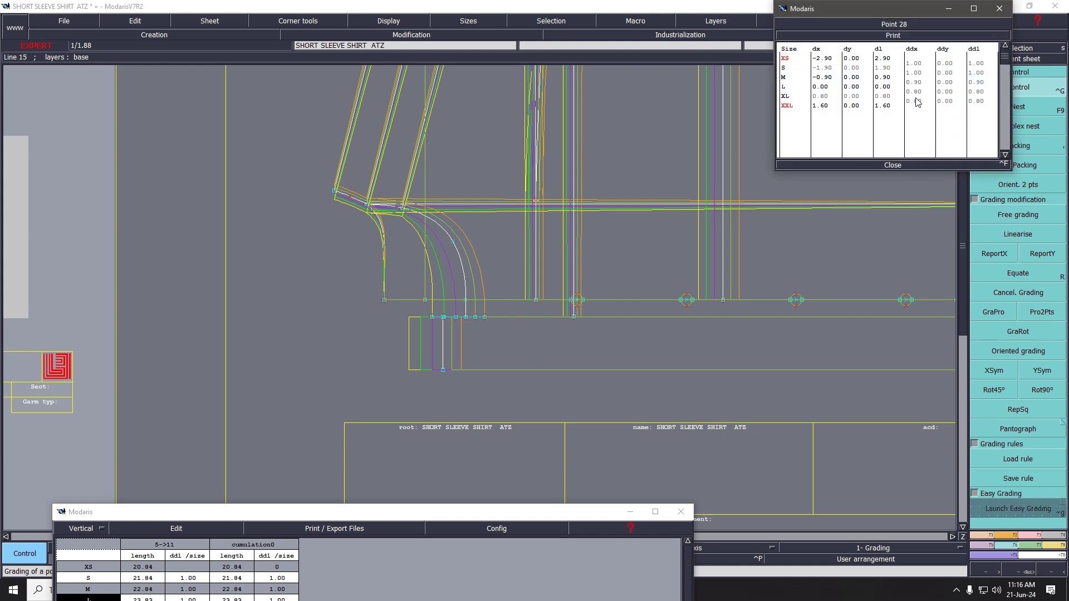
drag(916, 63, 913, 102)
text(.8)
key(Return)
click(894, 165)
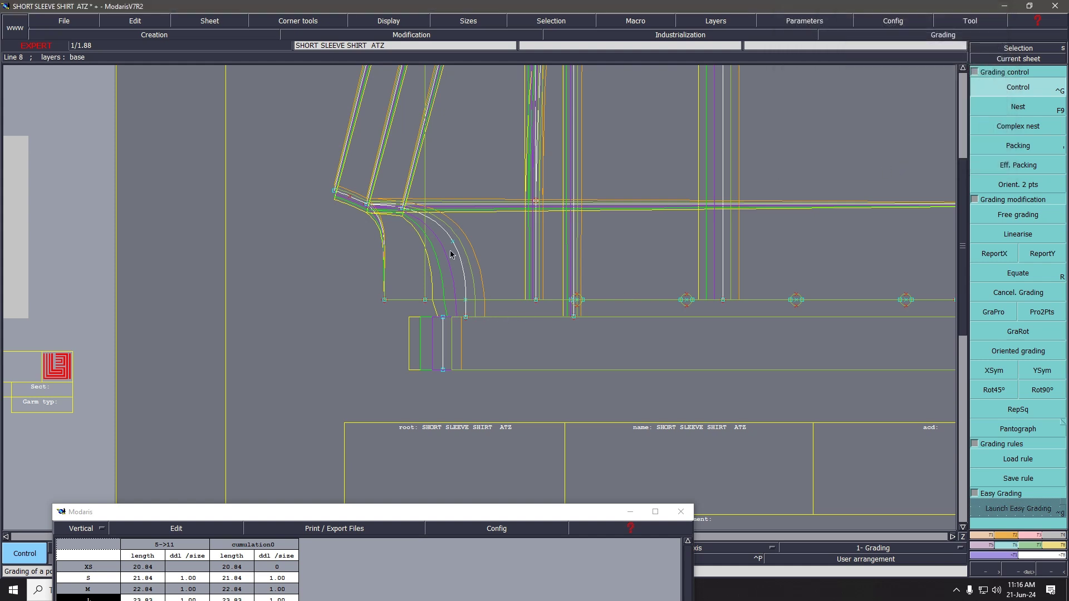
click(982, 254)
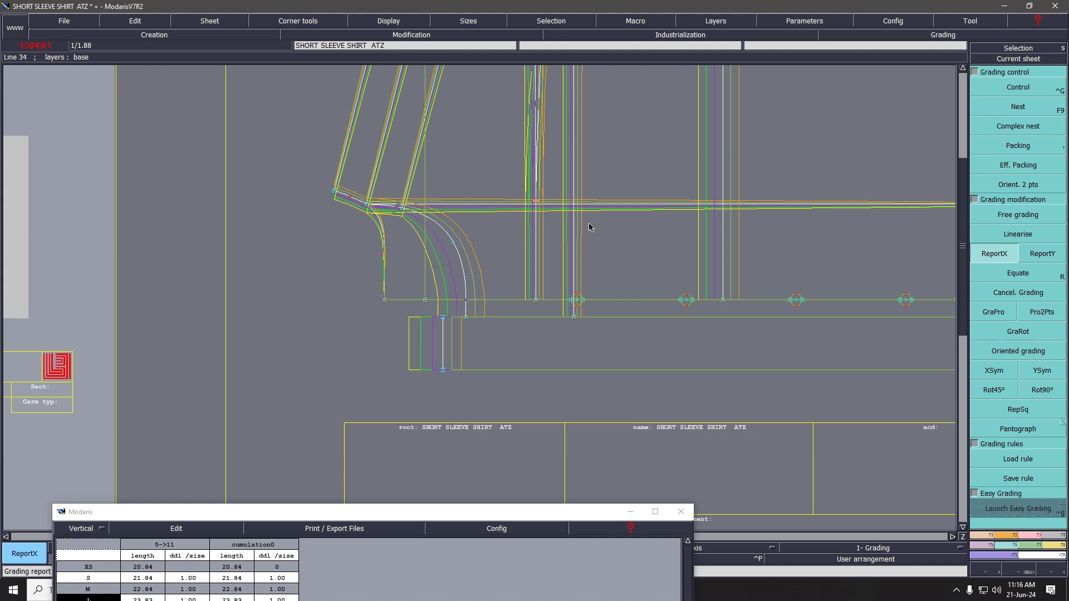
key(Delete)
click(454, 242)
key(ctrl+z)
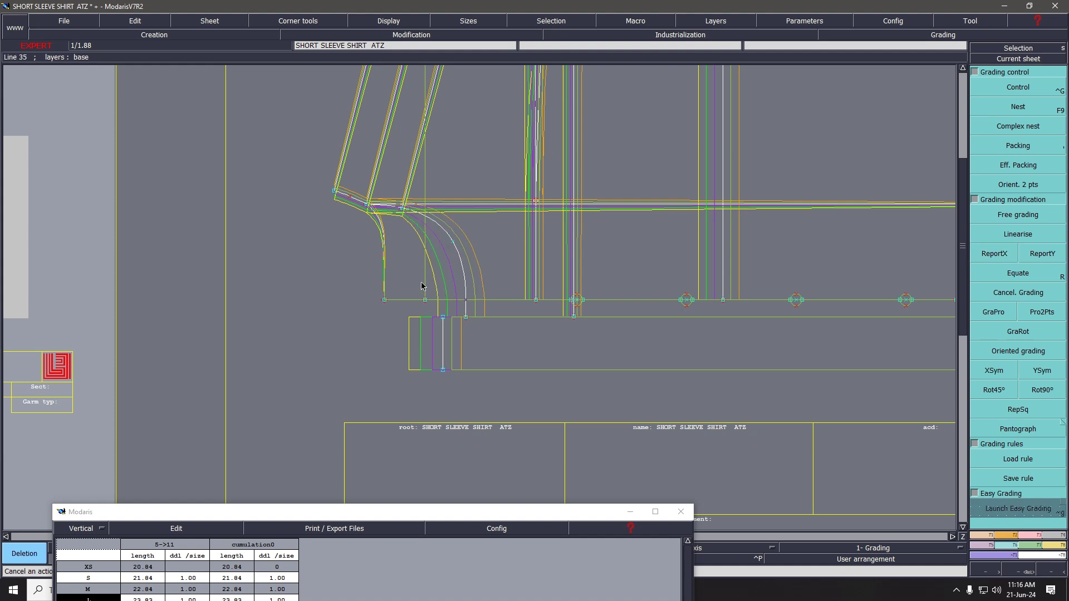
Apply Free grading to the middle curve point of the front neckline and display only the base size.
click(1023, 218)
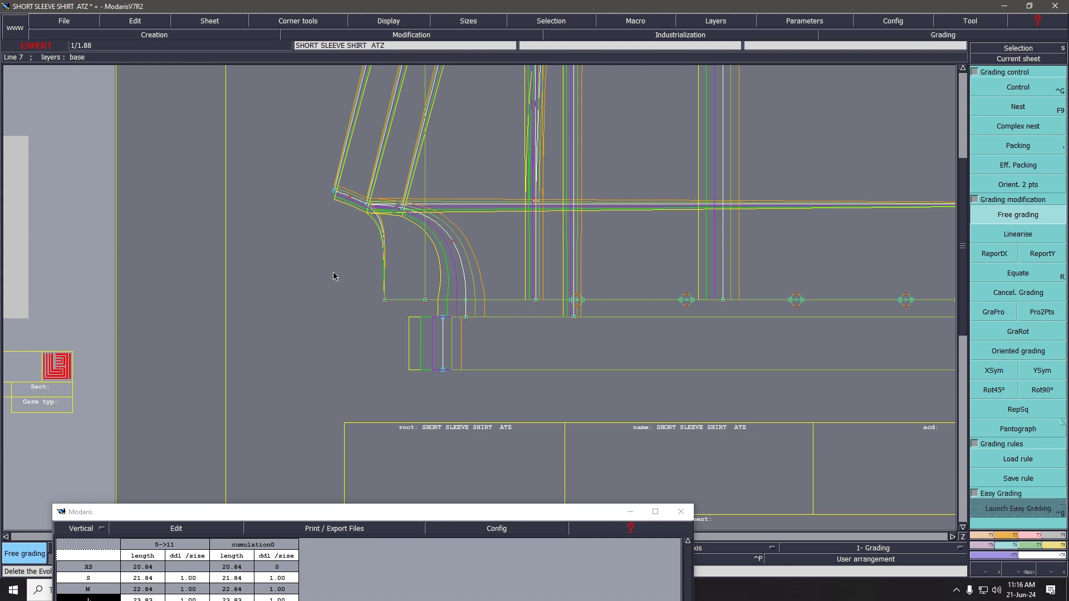
click(1049, 88)
key(F8)
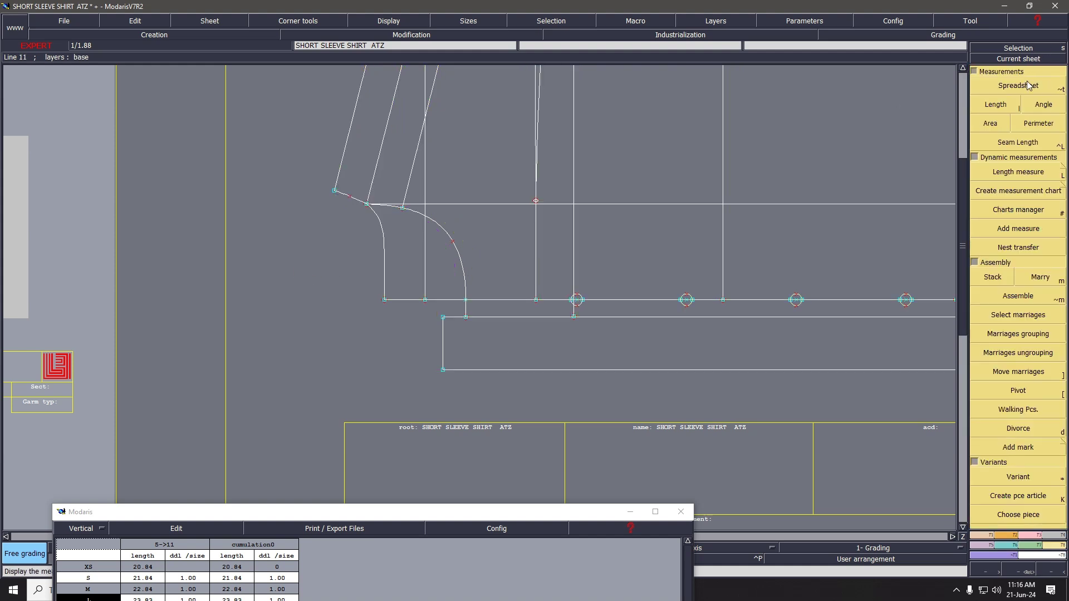
Measure the front neckline from the placket edge to the shoulder, and the back neckline from the shoulder to the centre back.
click(1027, 84)
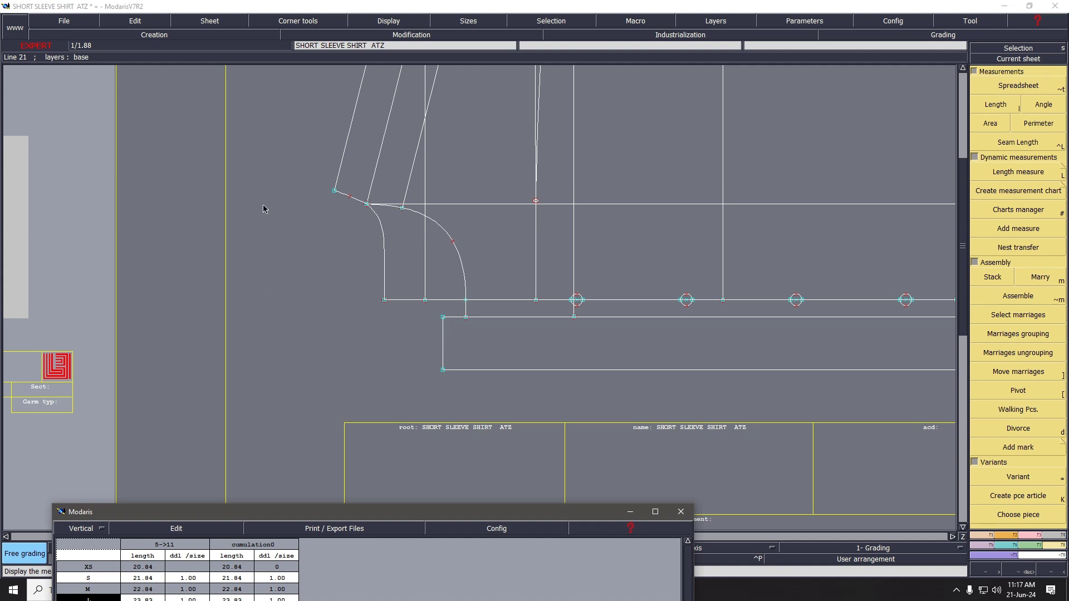
click(990, 108)
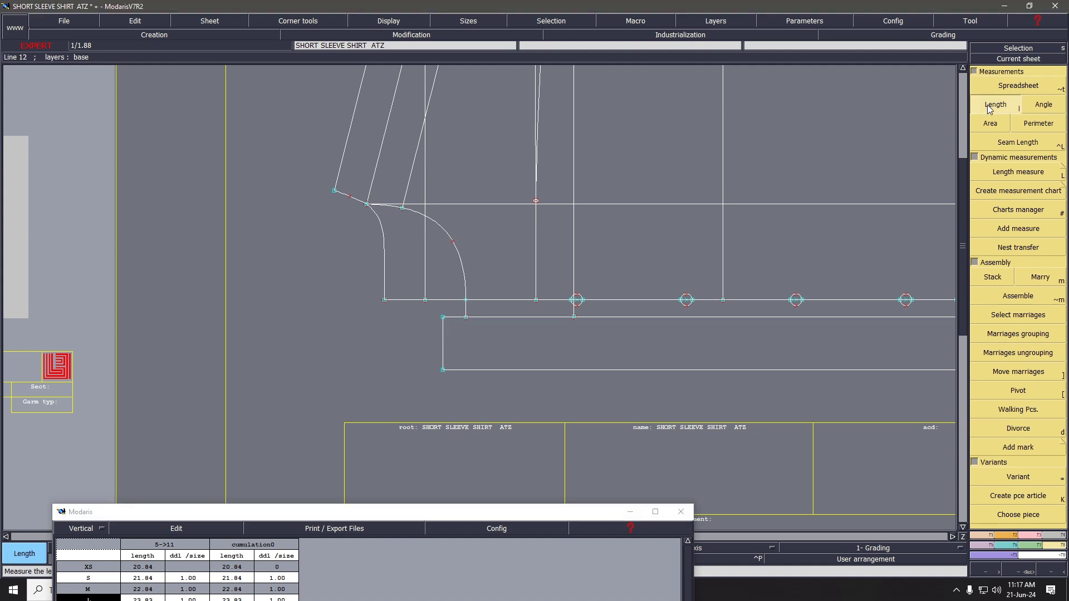
click(465, 317)
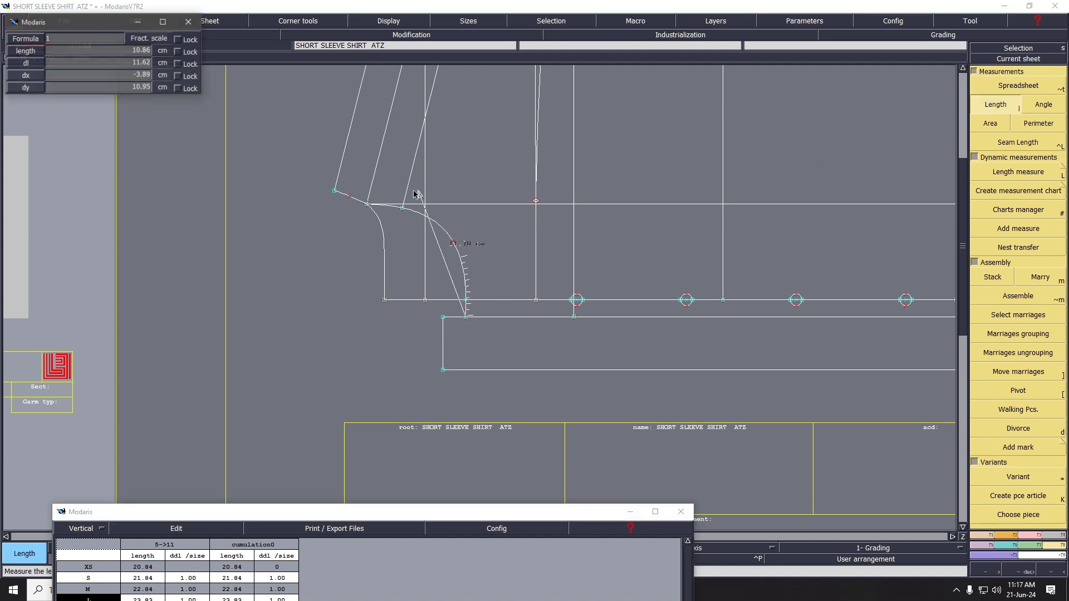
click(367, 204)
click(367, 204)
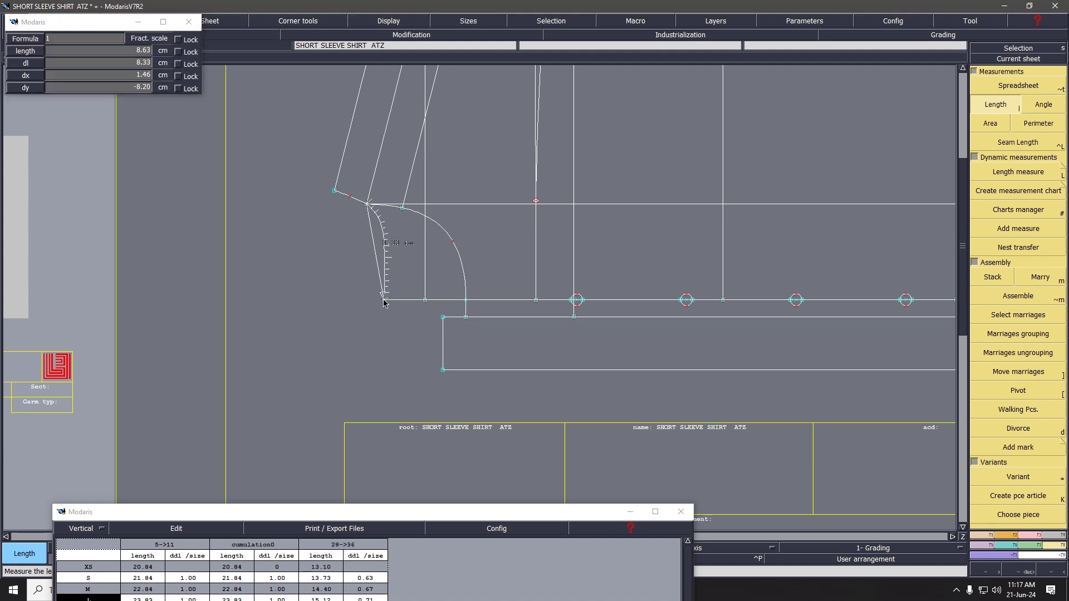
click(384, 299)
Add a cumulative column for the front and back neckline lengths, compare it with the collar band, and put the table aside.
drag(358, 512, 363, 340)
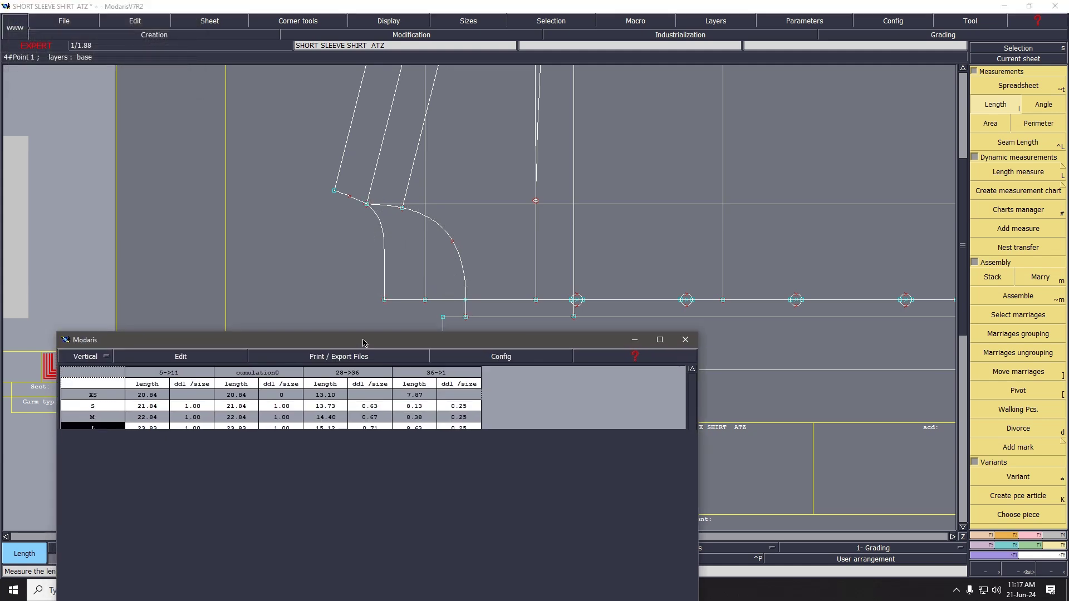
click(222, 359)
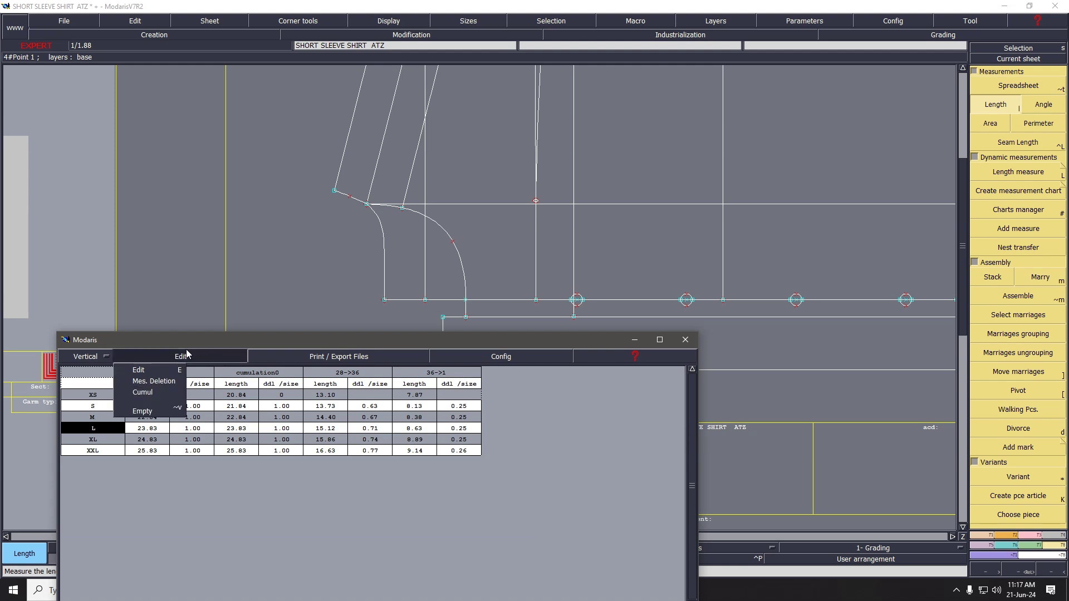
click(146, 396)
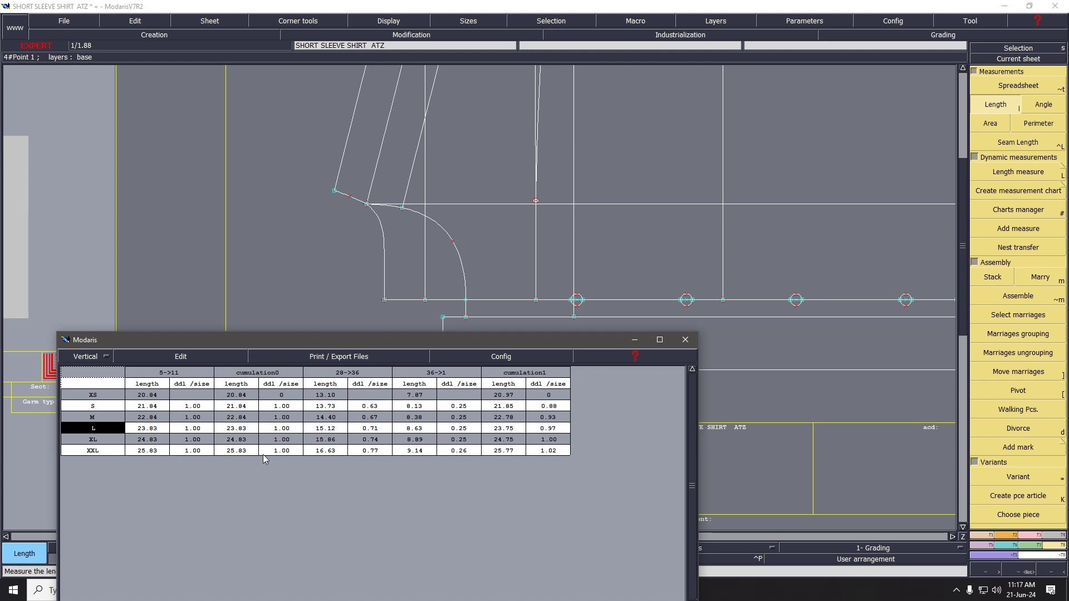
drag(318, 342, 349, 200)
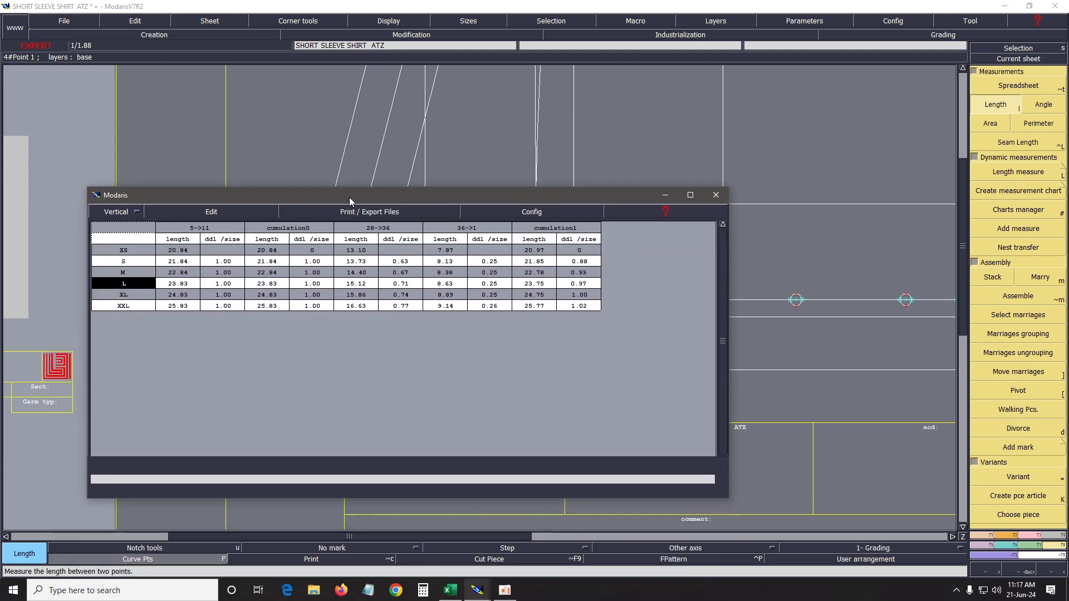
click(404, 492)
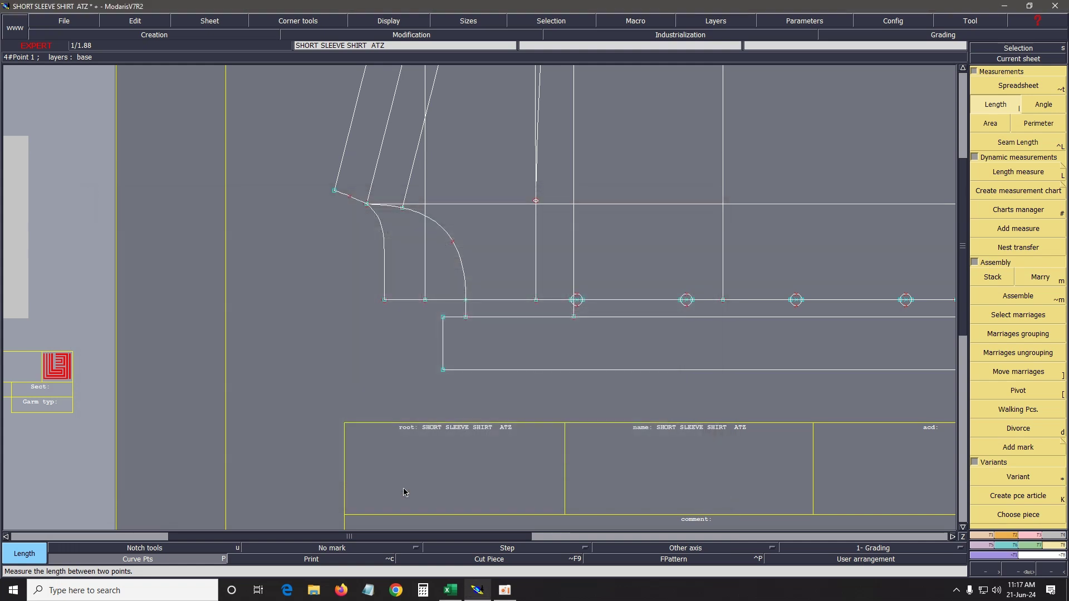
Display the body's size nest and copy the neckline placket-edge point's X grading to both end points of the placket facing's upper edge.
key(F10)
key(Return)
drag(297, 152, 558, 406)
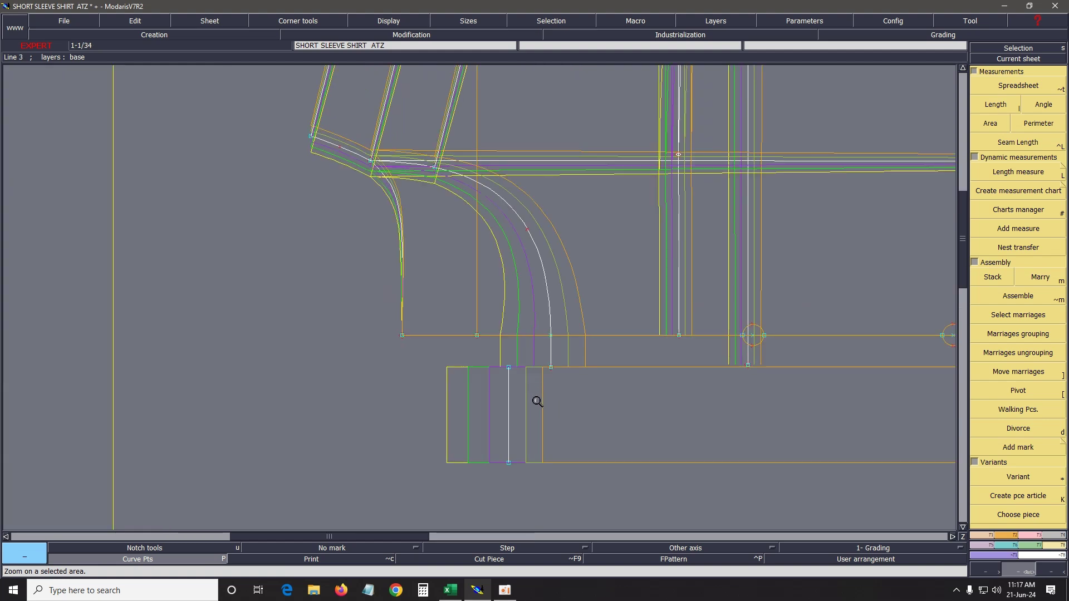
click(1027, 297)
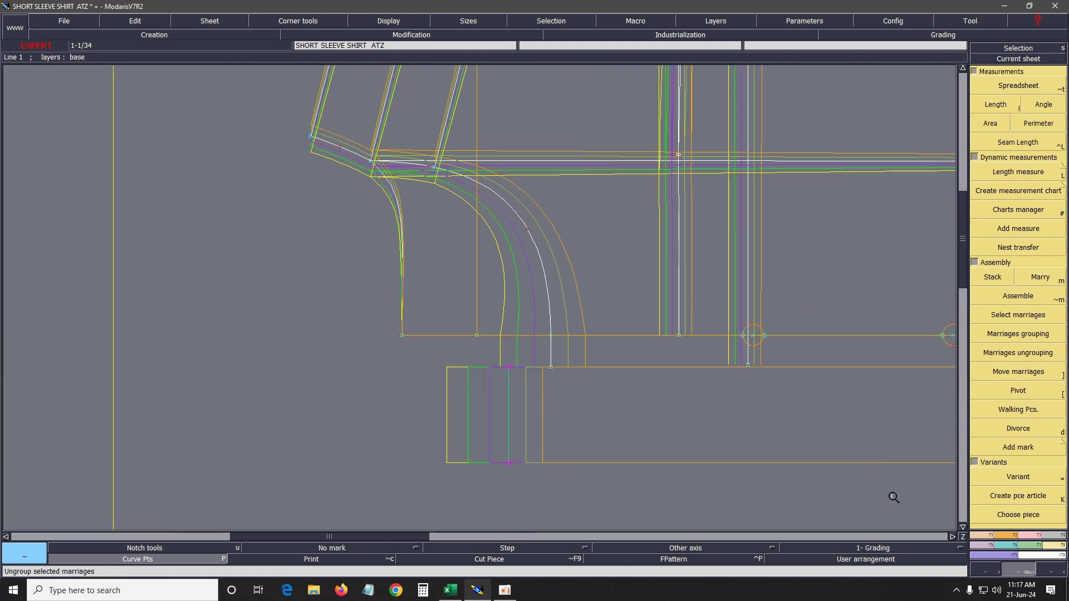
click(1012, 547)
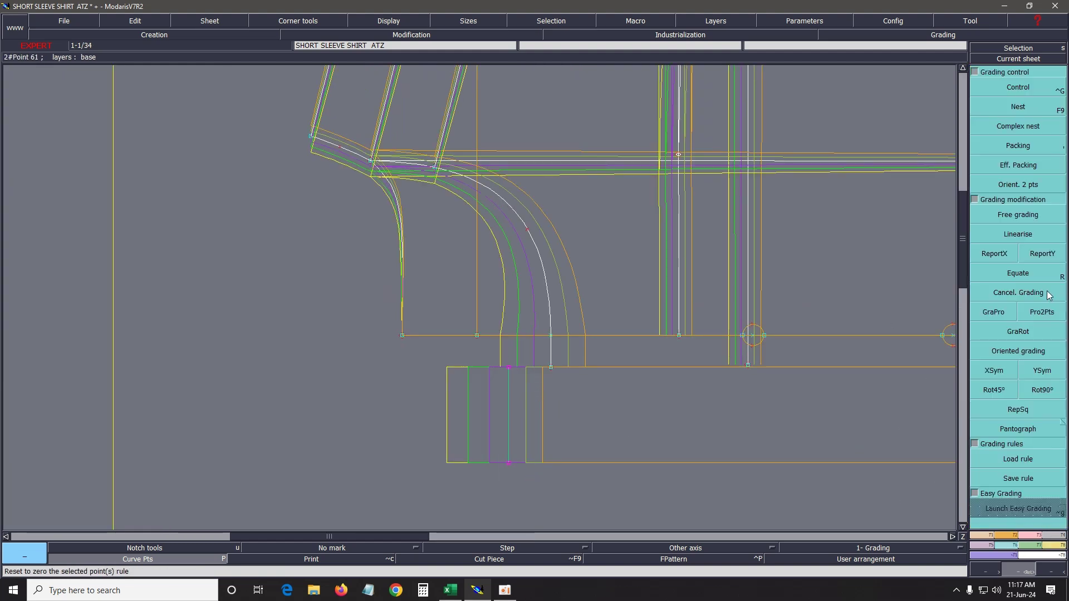
click(994, 253)
click(551, 368)
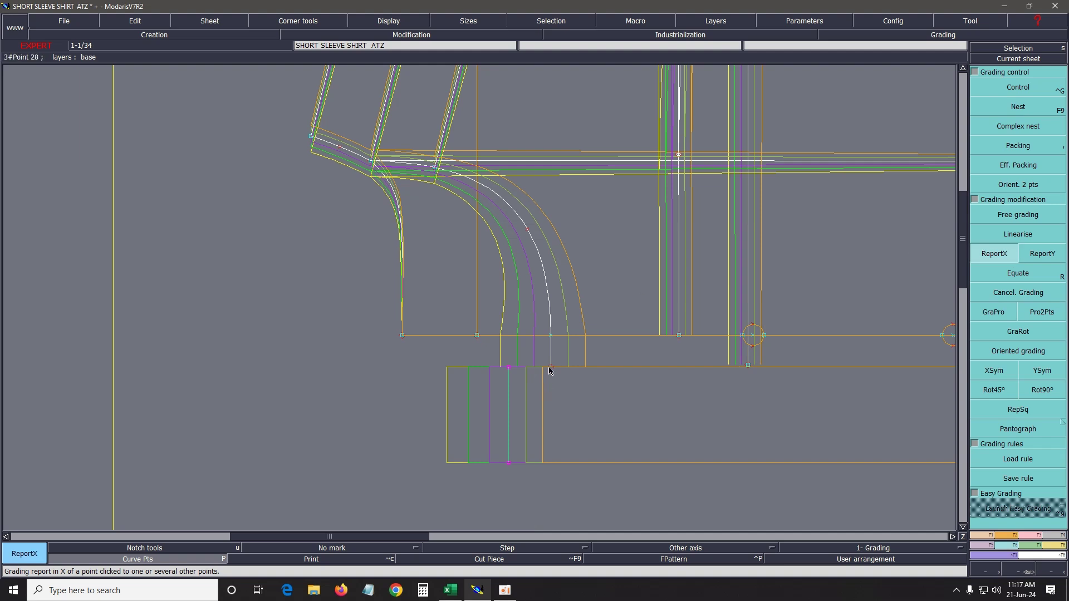
click(509, 368)
click(508, 374)
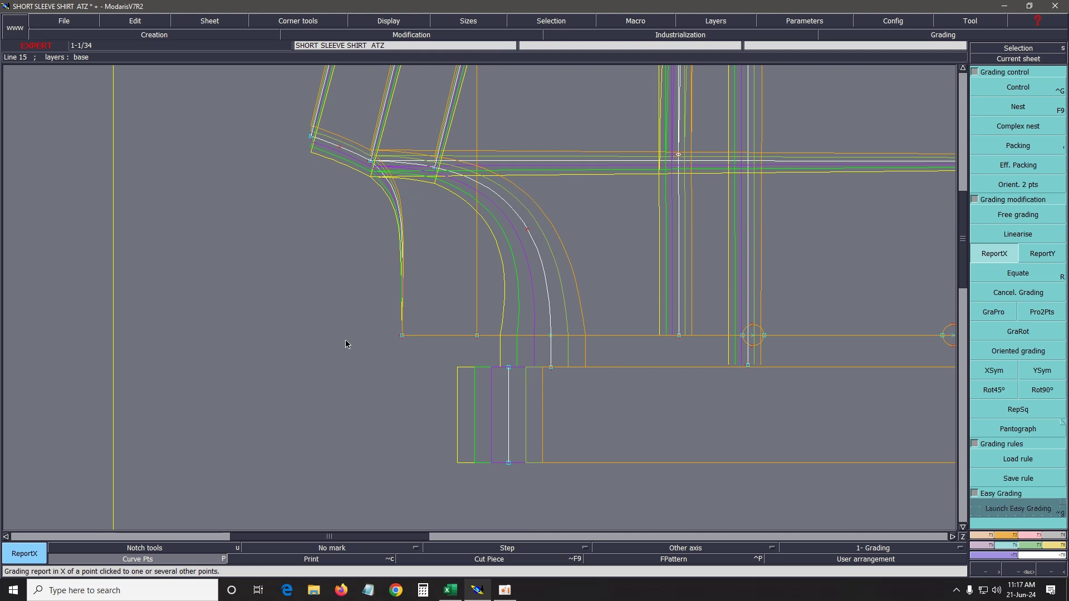
Adjust the XS position of the front neckline's middle curve point to smooth the curve.
click(991, 90)
click(527, 231)
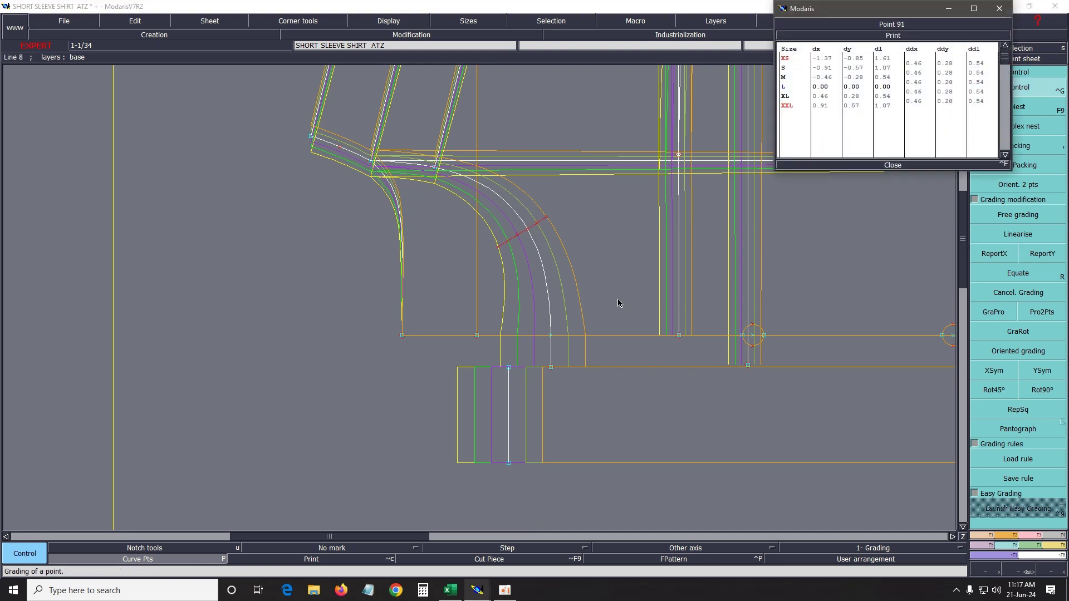
click(498, 246)
click(496, 246)
Shift the XS position of the front neckline's lower curve point (point 8) to about dx -2.26, dy -0.09.
click(551, 335)
click(501, 335)
click(502, 339)
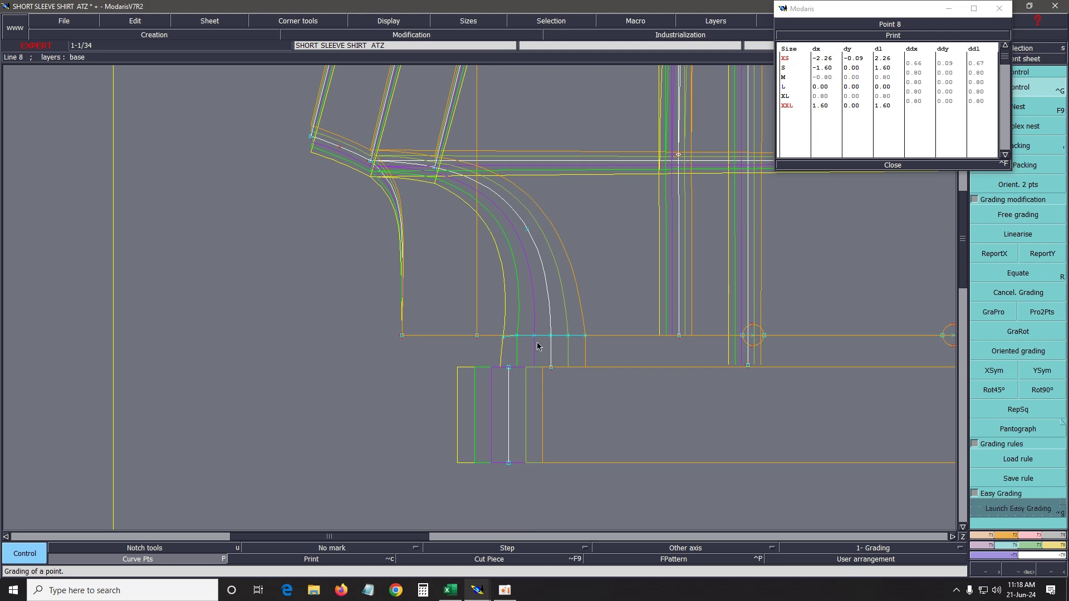
Shift the neckline's placket-edge end point (point 28) to about dx -1.48, dy -0.03 in S and dx -2.21, dy -0.03 in XS.
click(551, 368)
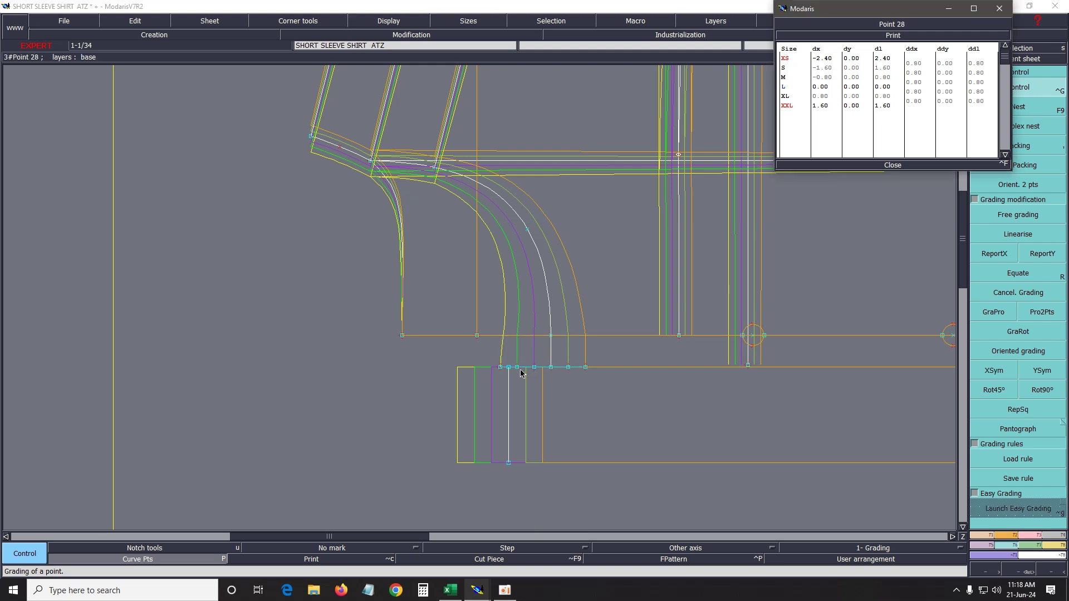
click(517, 371)
click(519, 372)
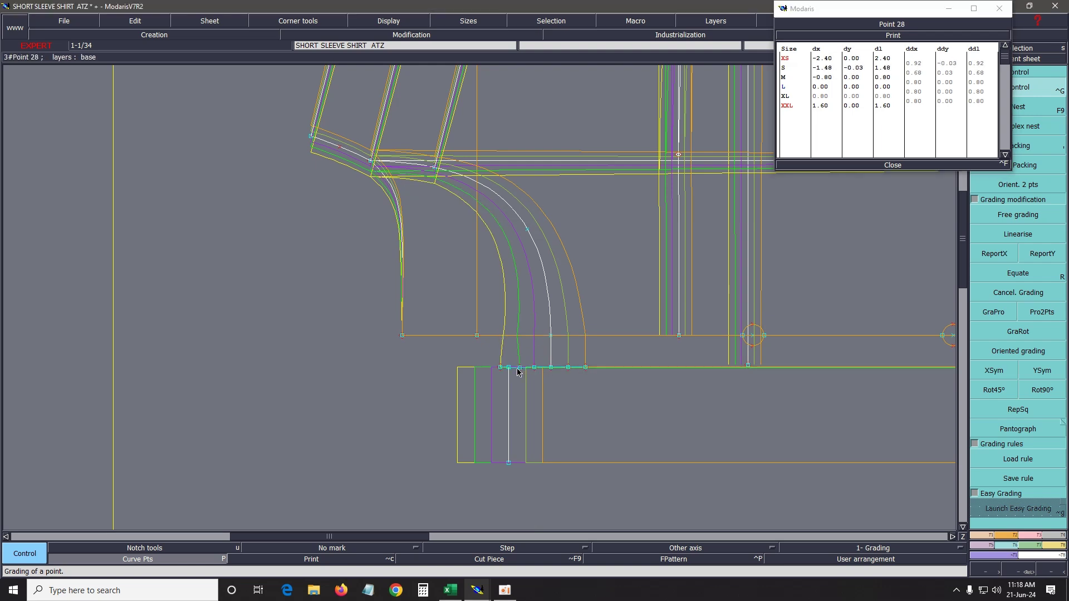
click(504, 371)
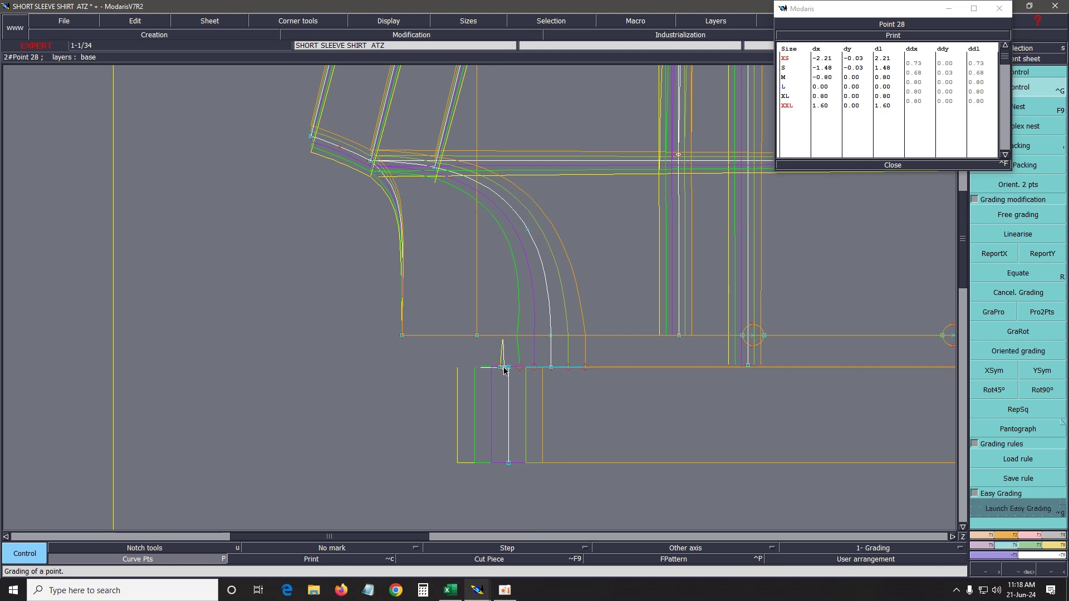
Move the S position of the neckline's lower curve point (point 8) to about dx -1.42, dy -0.04 and fine-tune its XS position.
click(516, 337)
click(517, 337)
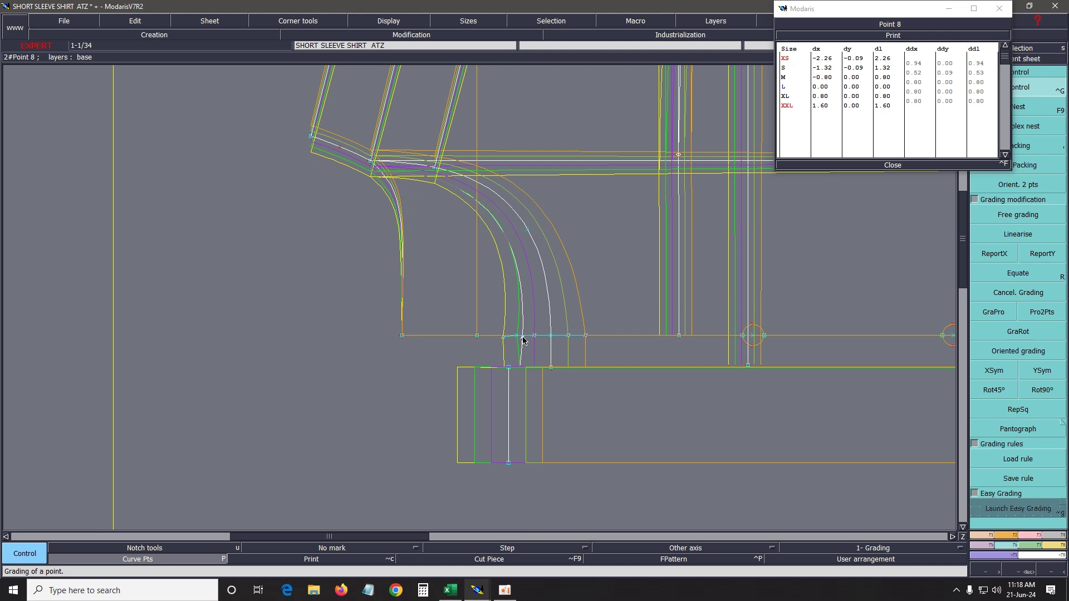
click(520, 336)
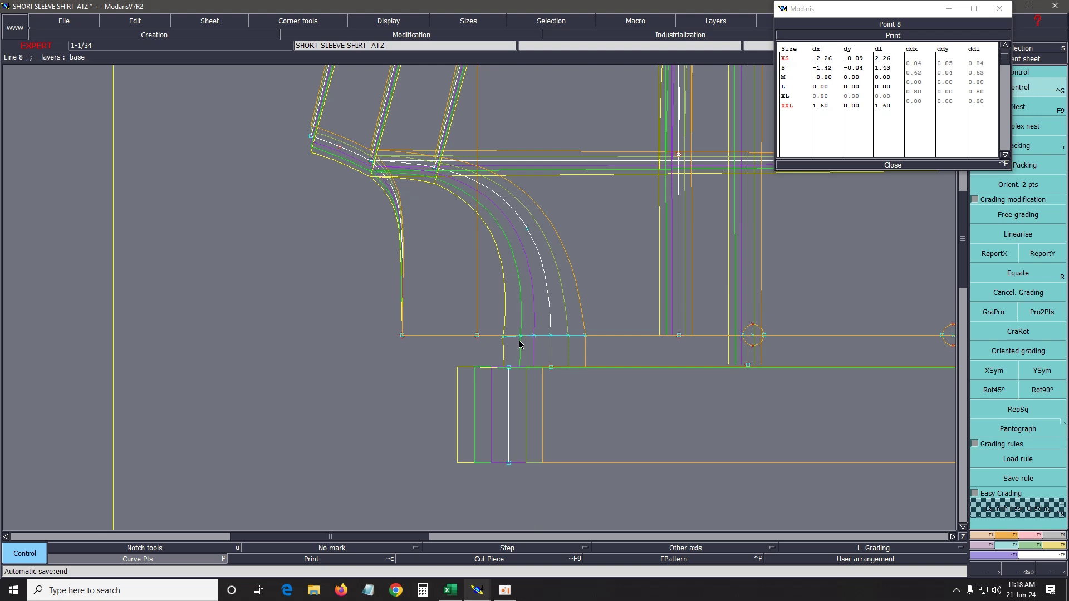
click(504, 342)
click(507, 341)
Reposition the neckline's middle curve point to about dx 1.60, dy -0.27 in XXL, and adjust its XL and M positions to even the curves.
click(527, 229)
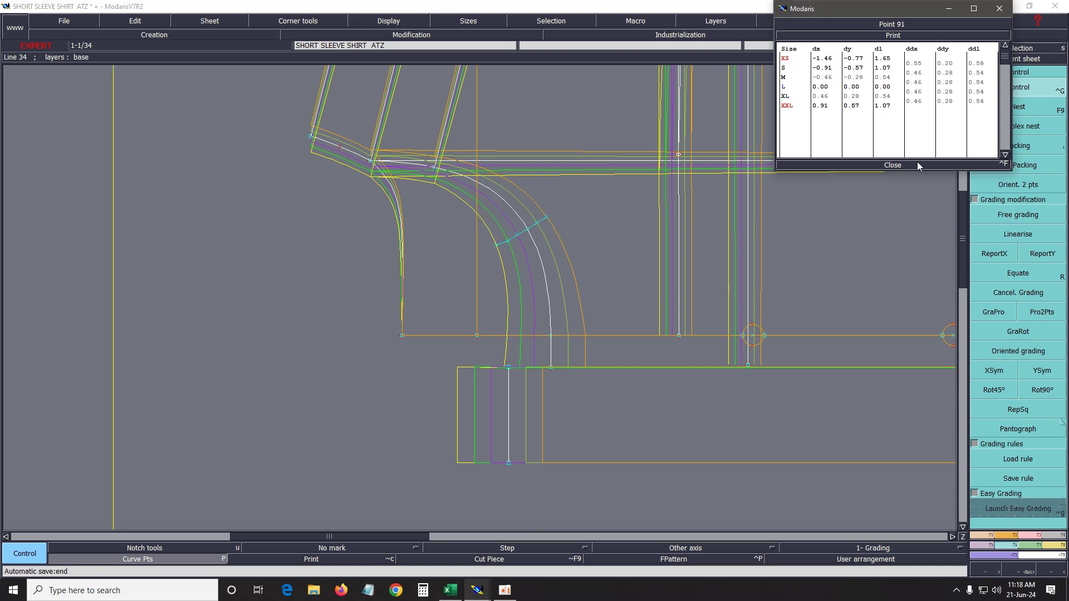
click(546, 219)
click(561, 234)
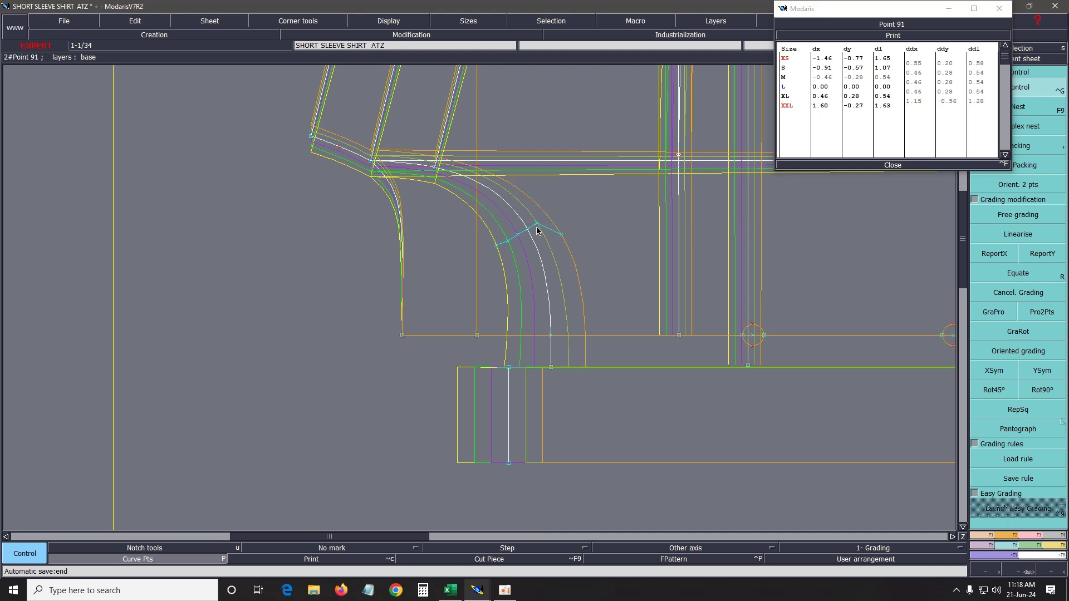
click(537, 225)
click(544, 232)
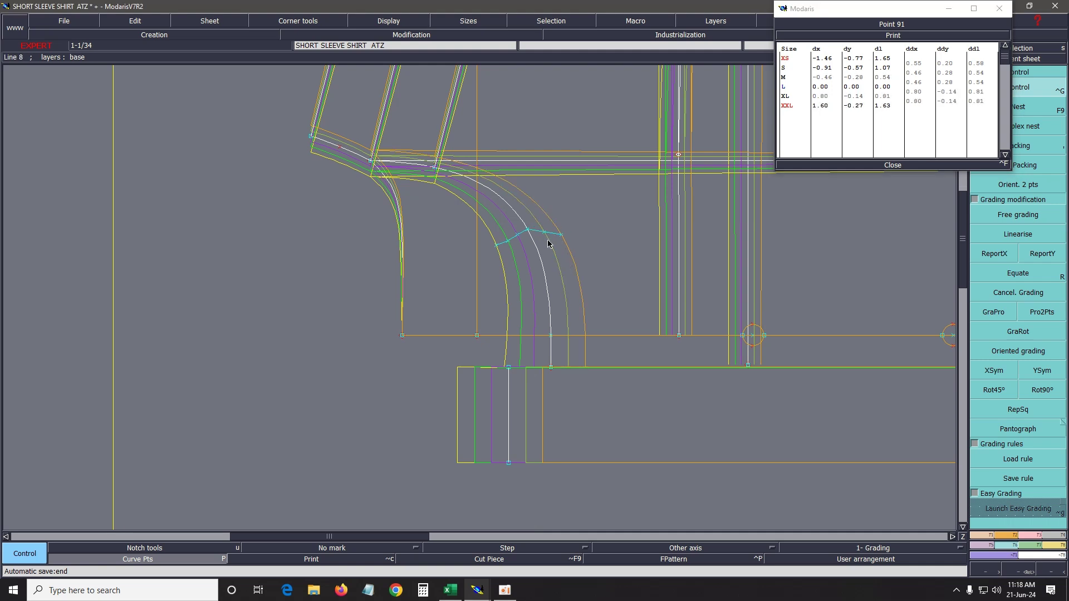
click(517, 235)
click(512, 229)
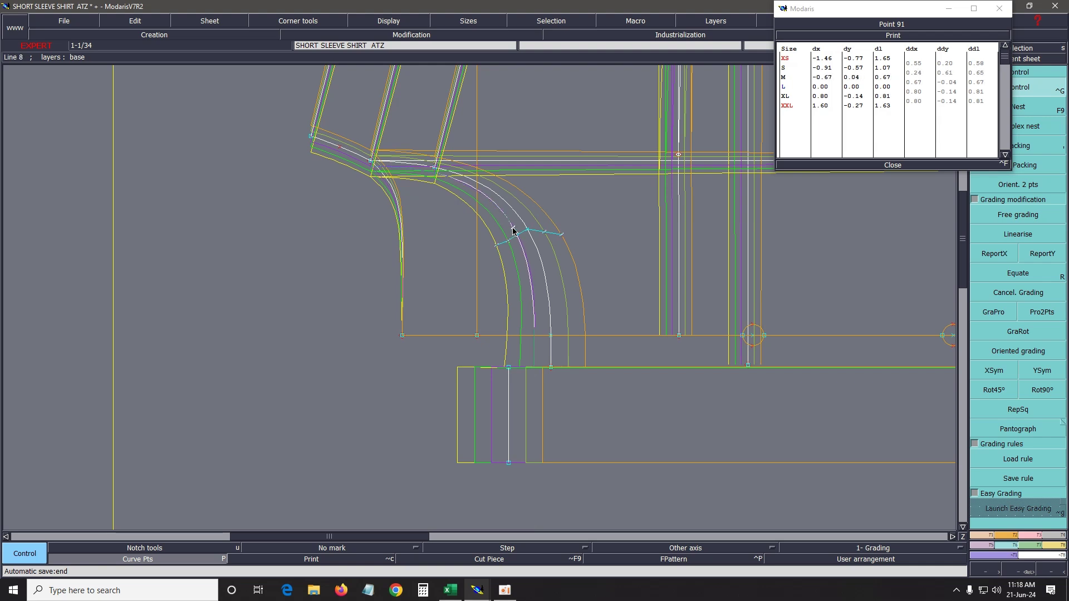